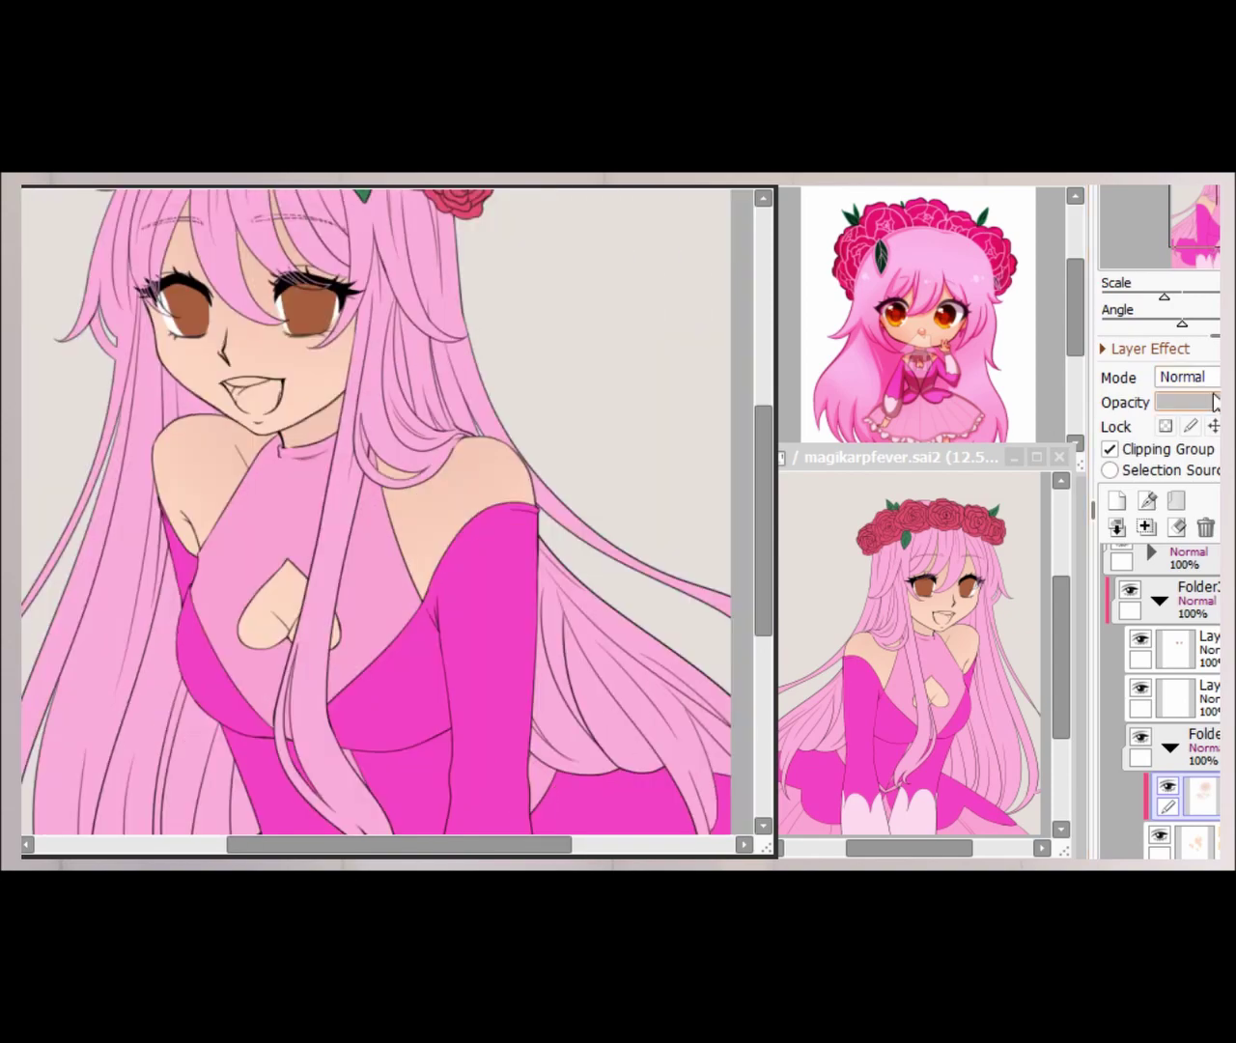
- Lasso the face area, leave the nose and mouth unselected, and transform the selected jawline on the line art layer
{"action": "left_click", "coordinate": [1148, 745]}
{"action": "key", "text": "ctrl+plus"}
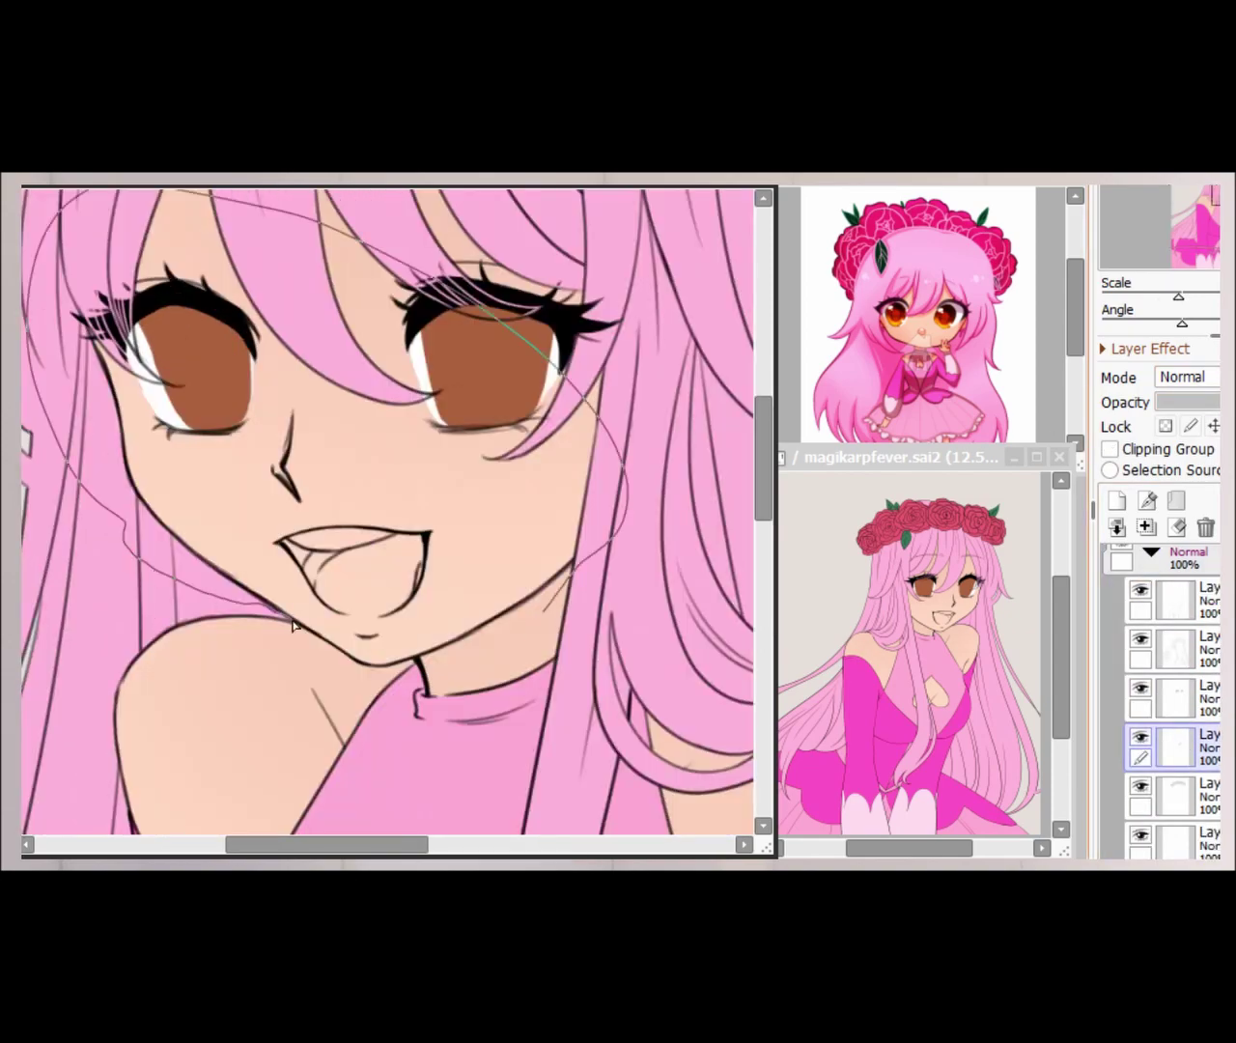
{"action": "left_click_drag", "start_coordinate": [58, 251], "coordinate": [598, 502]}
{"action": "mouse_move", "coordinate": [124, 372]}
{"action": "left_mouse_down"}
{"action": "mouse_move", "coordinate": [331, 585]}
{"action": "mouse_move", "coordinate": [386, 599]}
{"action": "left_mouse_up"}
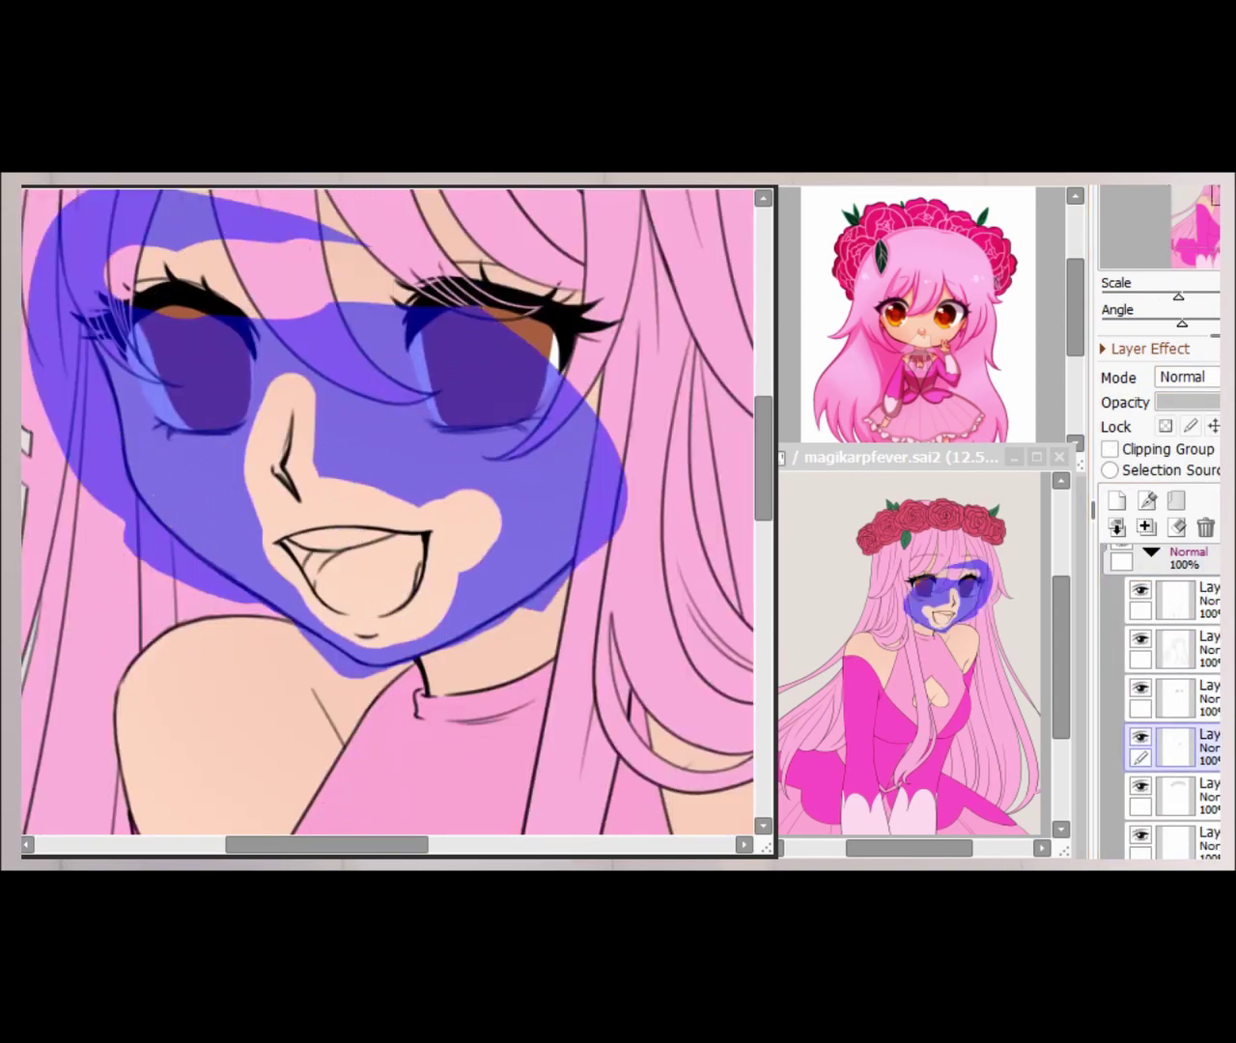
{"action": "key", "text": "ctrl+t"}
{"action": "key", "text": "Return"}
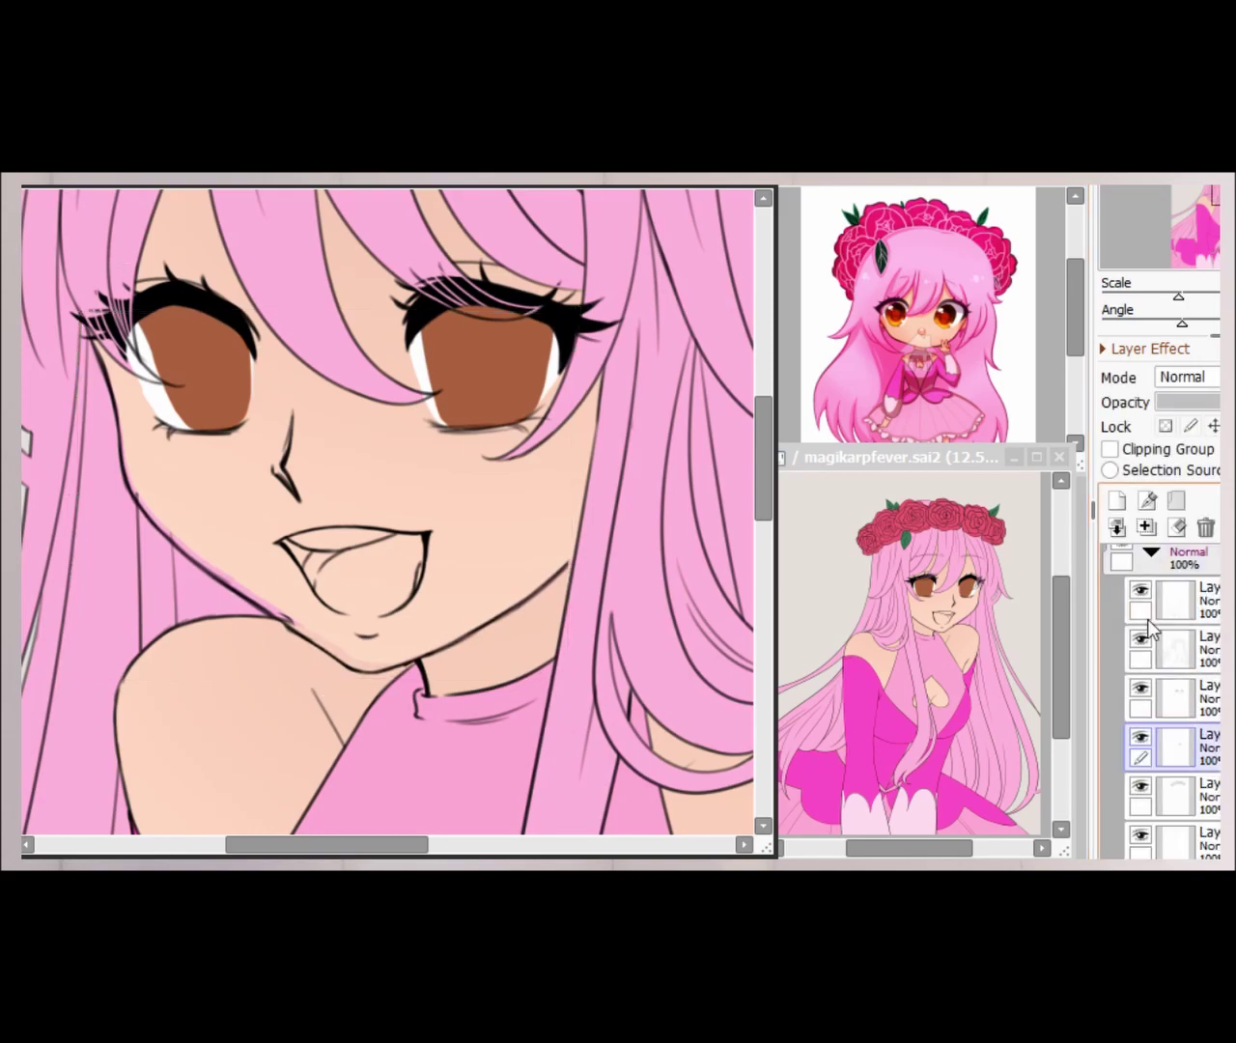
- Clean up the stray line where the jaw meets the shoulder on the line art layer
{"action": "key", "text": "ctrl+plus"}
{"action": "key", "text": "h"}
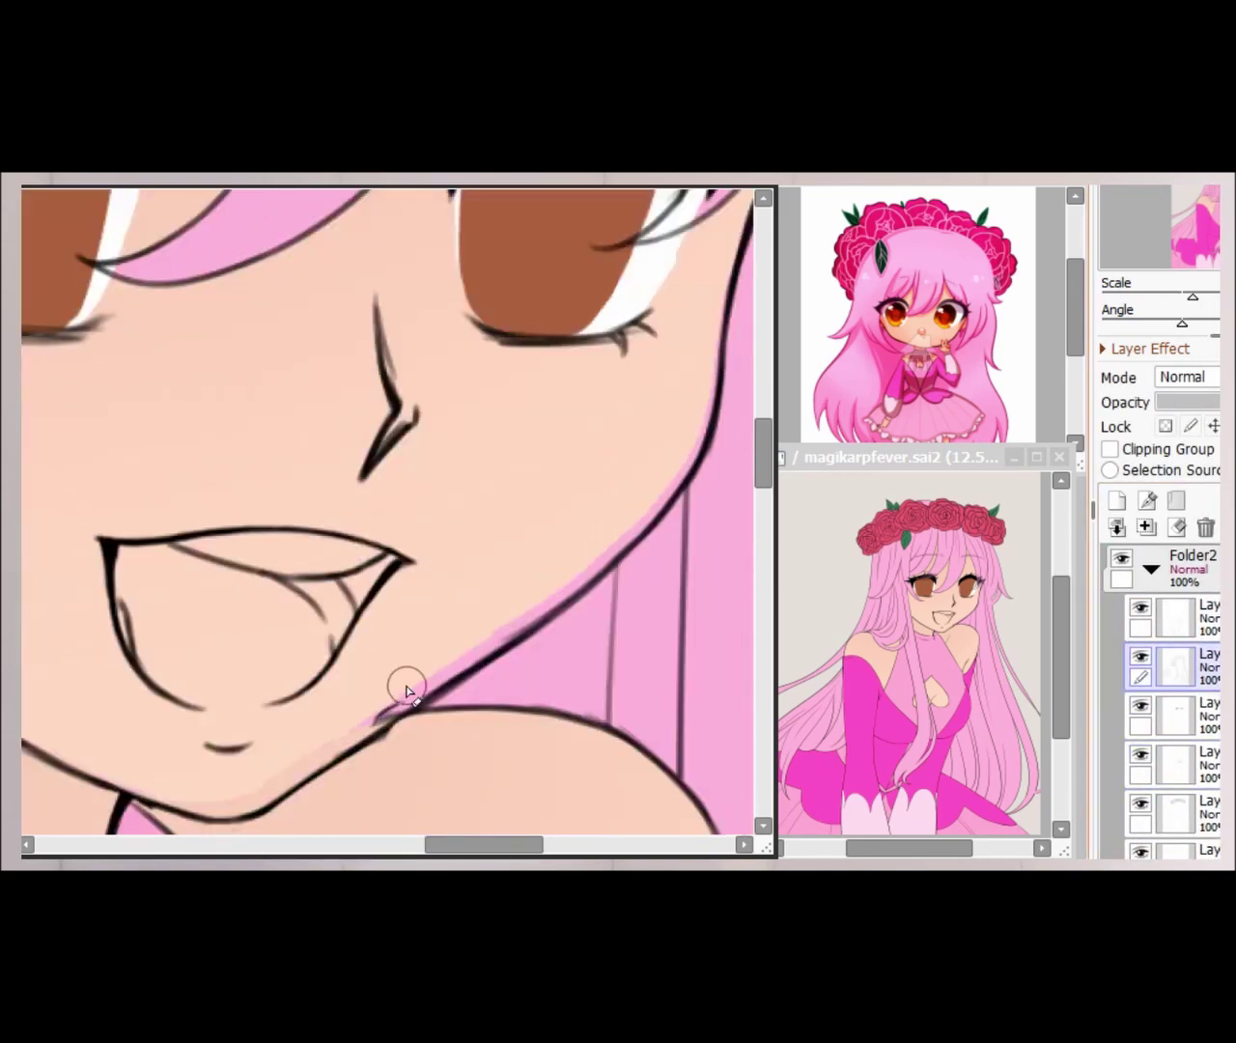
{"action": "left_click", "coordinate": [372, 716], "text": "ctrl"}
{"action": "key", "text": "ctrl+minus"}
- Fill the gap along the reshaped jawline with skin colour on the base skin layer
{"action": "left_click", "coordinate": [1150, 569]}
{"action": "left_click", "coordinate": [1173, 759]}
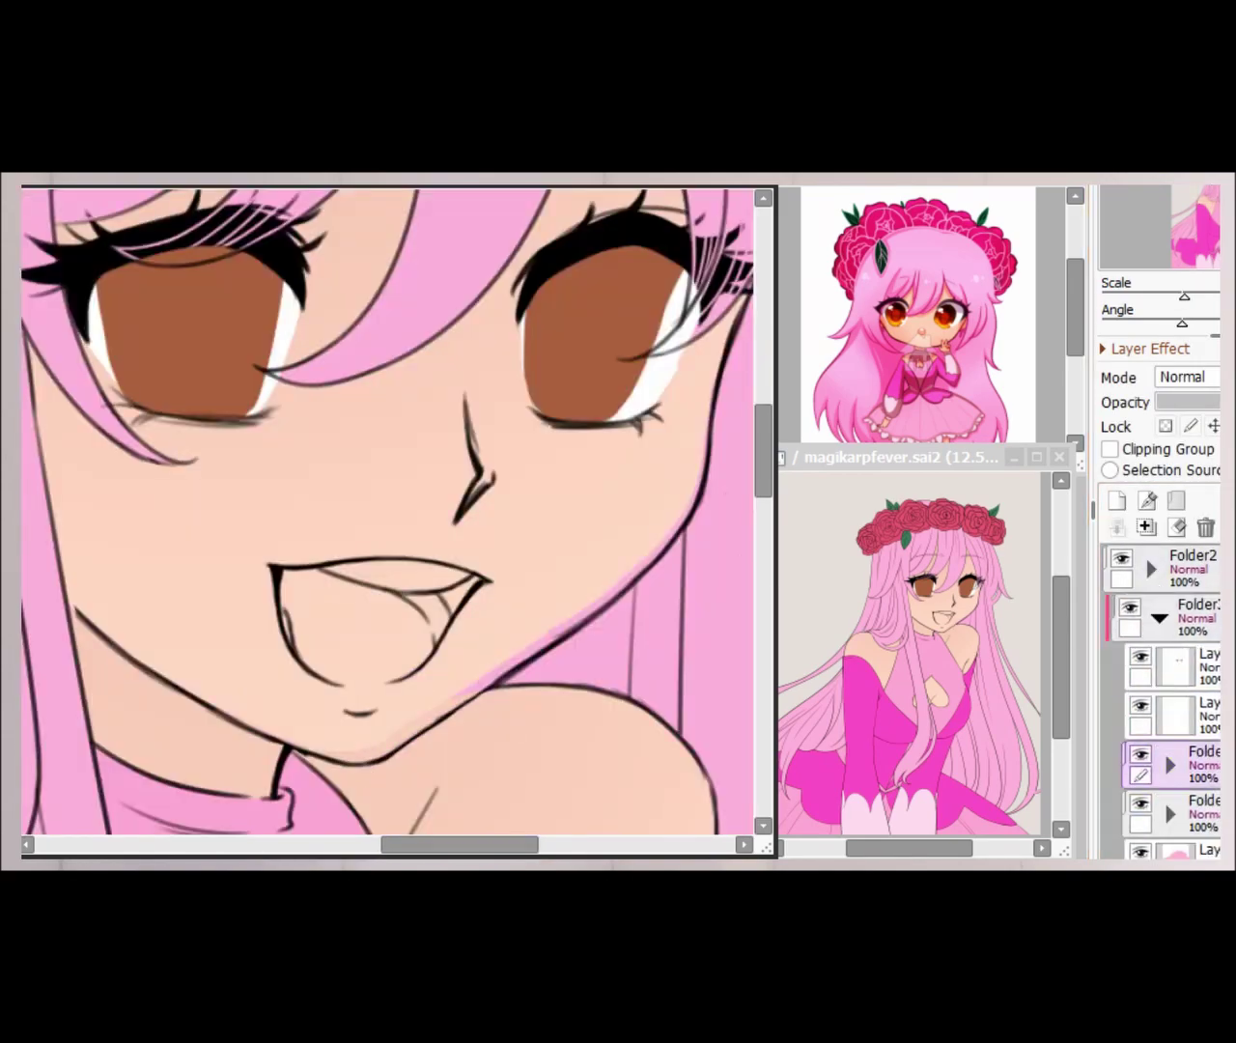
{"action": "key", "text": "ctrl+minus"}
{"action": "key", "text": "ctrl+plus"}
{"action": "left_click", "coordinate": [1170, 765]}
{"action": "left_click", "coordinate": [404, 708], "text": "ctrl"}
{"action": "scroll", "coordinate": [404, 708], "scroll_direction": "up", "scroll_amount": 3}
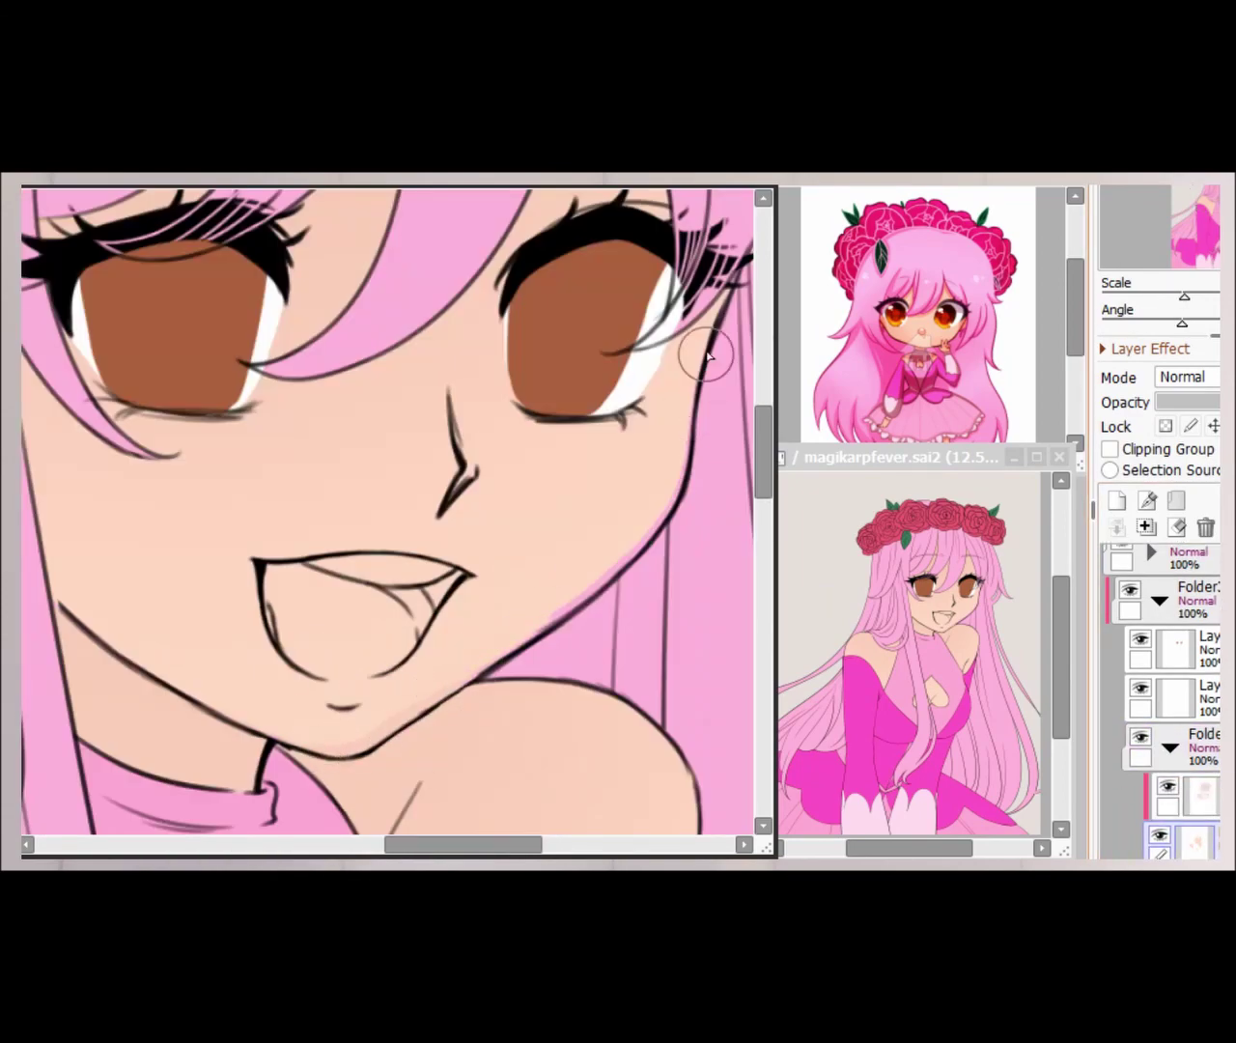
{"action": "left_click", "coordinate": [272, 736], "text": "ctrl"}
{"action": "key", "text": "h"}
{"action": "key", "text": "h"}
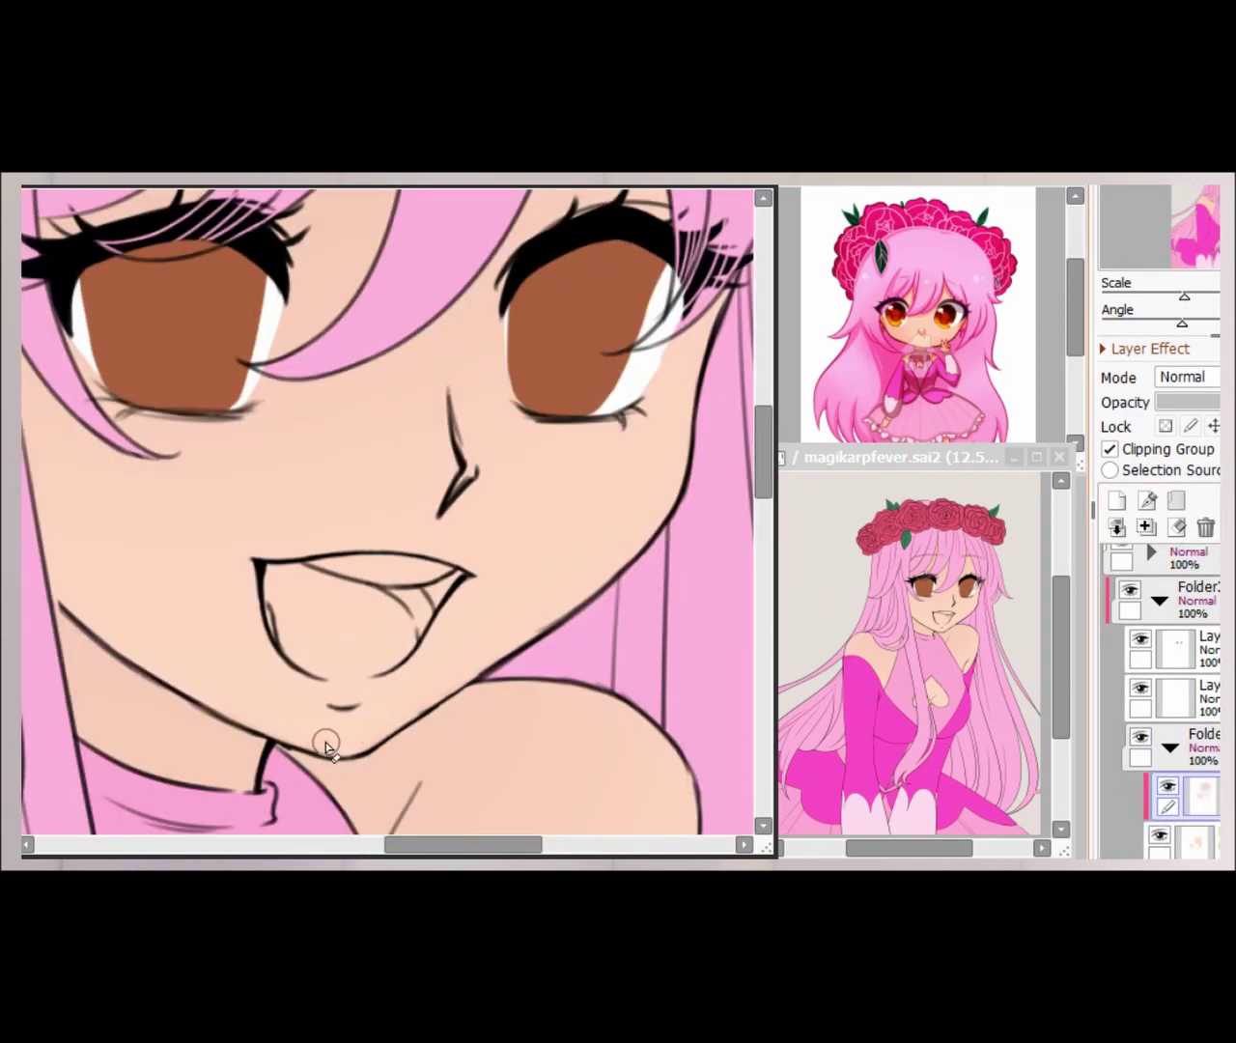
- Paint a soft skin shadow on the neck beneath the jaw using the clipped shading layer
{"action": "key", "text": "ctrl+minus"}
{"action": "key", "text": "ctrl+plus"}
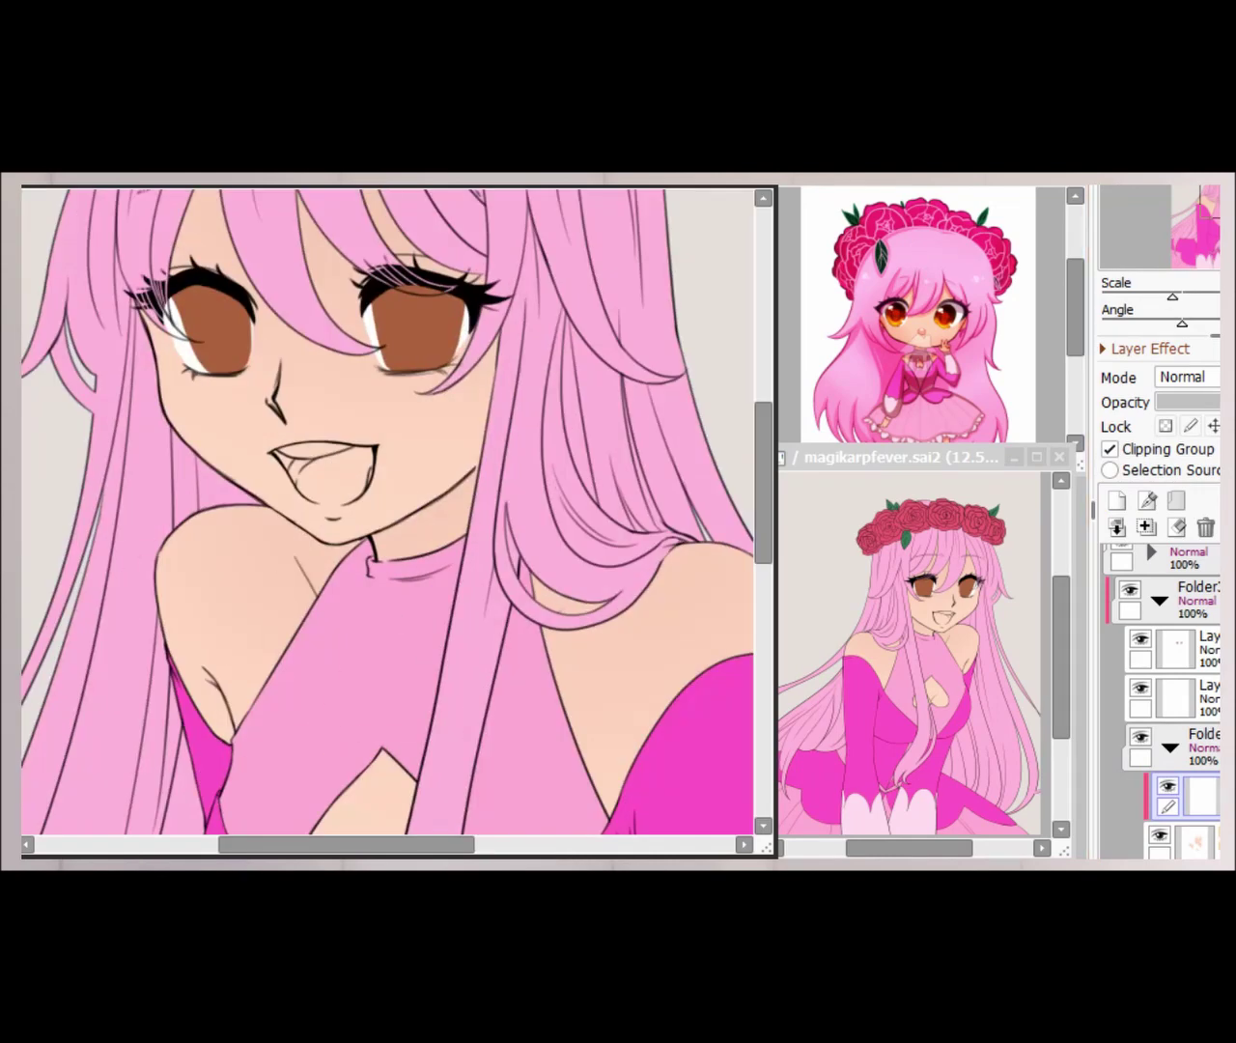
{"action": "left_click_drag", "start_coordinate": [464, 483], "coordinate": [328, 609]}
{"action": "left_click_drag", "start_coordinate": [290, 512], "coordinate": [419, 651]}
{"action": "scroll", "coordinate": [419, 651], "scroll_direction": "up", "scroll_amount": 2}
{"action": "scroll", "coordinate": [532, 570], "scroll_direction": "down", "scroll_amount": 4}
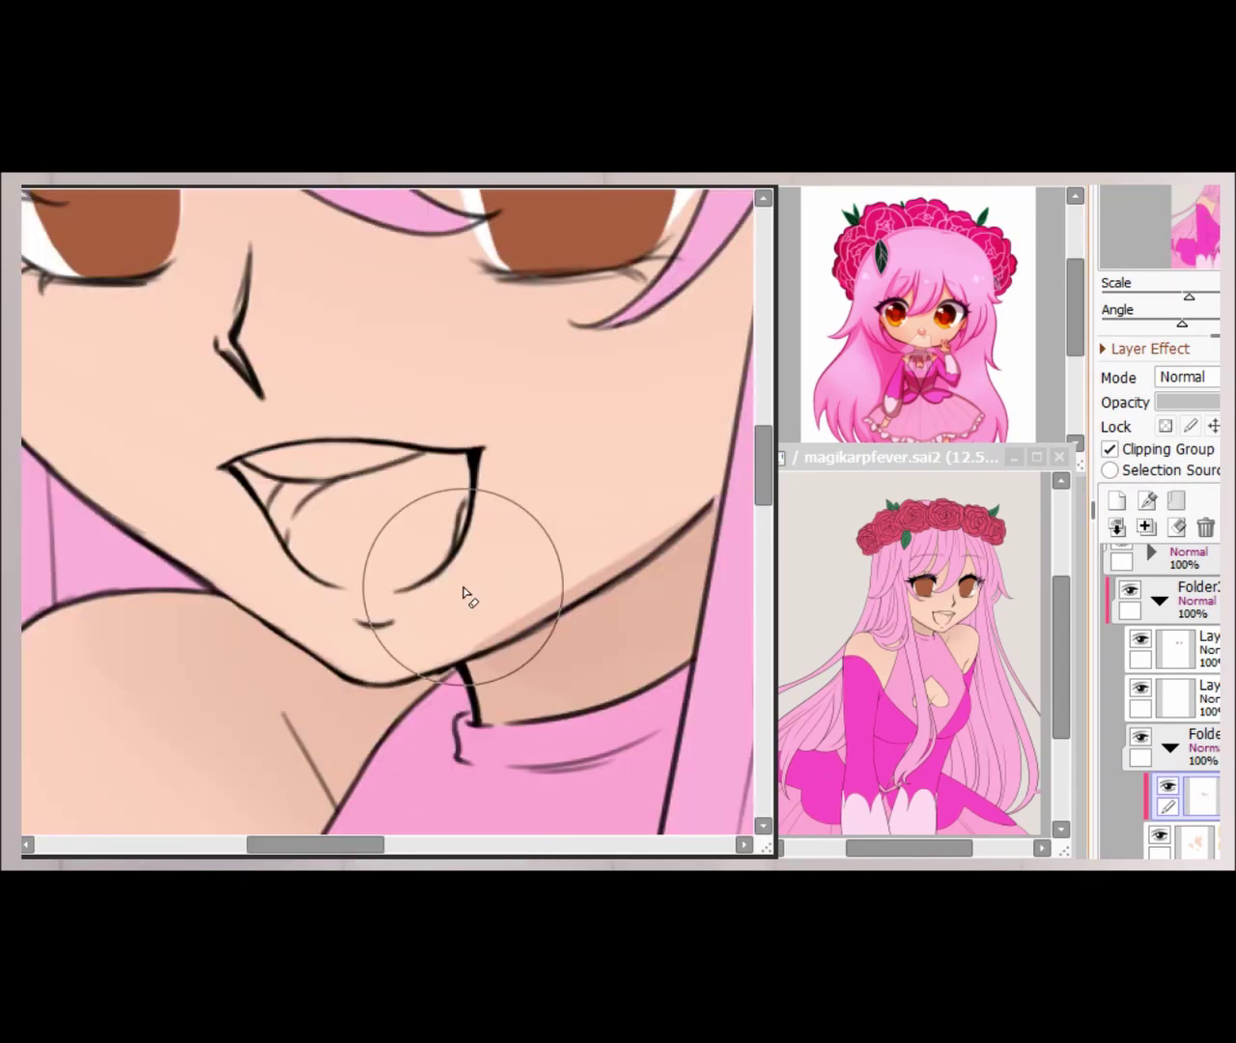
- Clean the shadow off the jaw edge and shade the cleavage inside the chest cutout
{"action": "scroll", "coordinate": [300, 739], "scroll_direction": "up", "scroll_amount": 5}
{"action": "mouse_move", "coordinate": [456, 353]}
{"action": "left_mouse_down"}
{"action": "mouse_move", "coordinate": [382, 494]}
{"action": "mouse_move", "coordinate": [391, 385]}
{"action": "mouse_move", "coordinate": [358, 332]}
{"action": "left_mouse_up"}
{"action": "left_click_drag", "start_coordinate": [208, 286], "coordinate": [353, 353]}
{"action": "scroll", "coordinate": [397, 295], "scroll_direction": "down", "scroll_amount": 1}
{"action": "left_click_drag", "start_coordinate": [397, 295], "coordinate": [386, 425]}
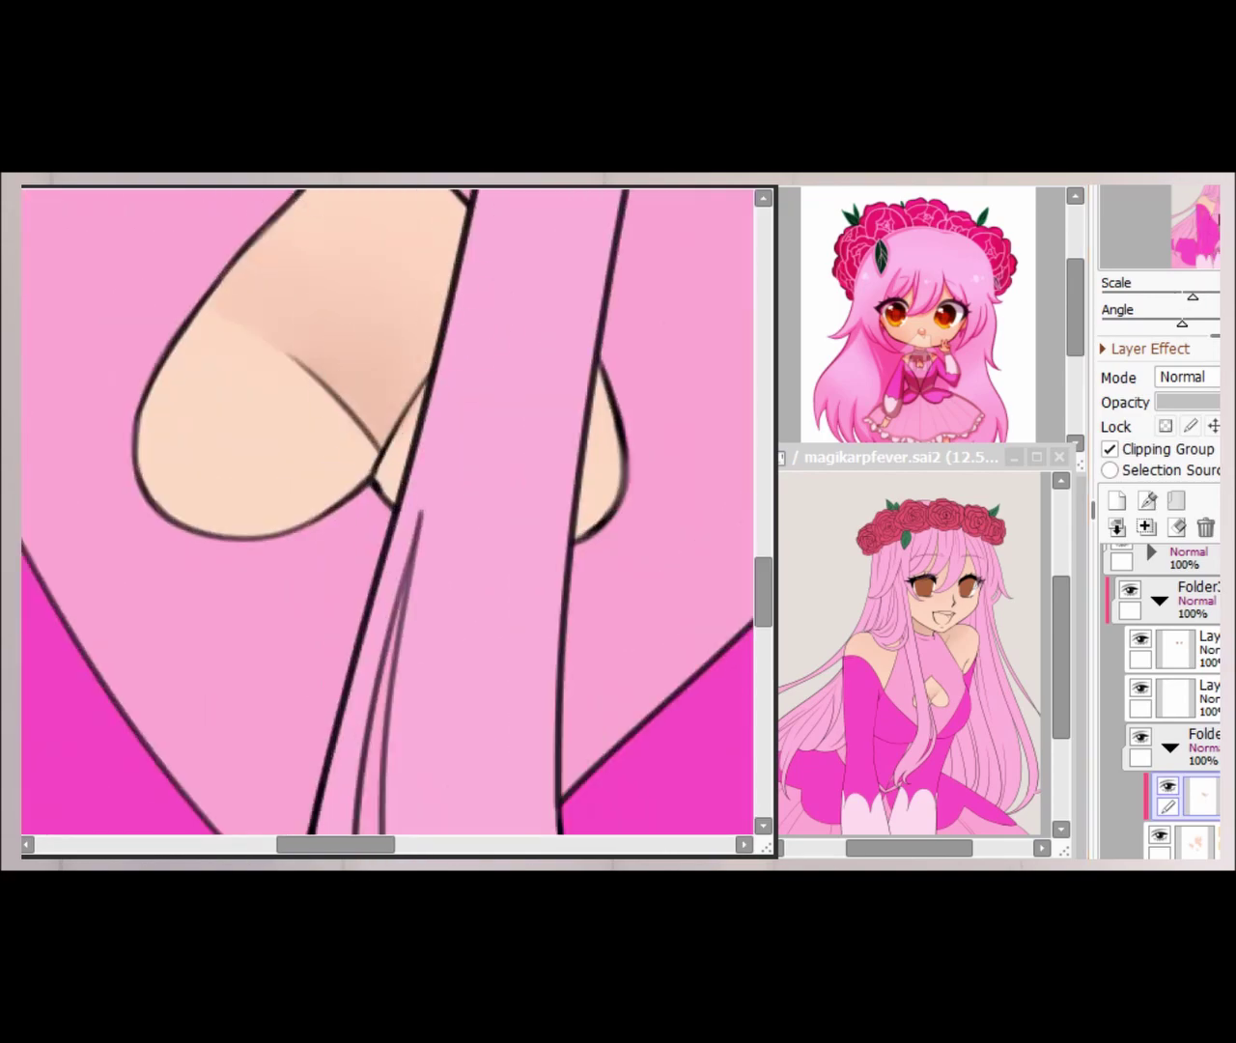
{"action": "scroll", "coordinate": [133, 488], "scroll_direction": "down", "scroll_amount": 3}
{"action": "scroll", "coordinate": [387, 483], "scroll_direction": "up", "scroll_amount": 4}
{"action": "scroll", "coordinate": [1169, 695], "scroll_direction": "down", "scroll_amount": 1}
- Shade the armpit crease and the skin below the chin on the clipped shading layer
{"action": "left_click", "coordinate": [1192, 777]}
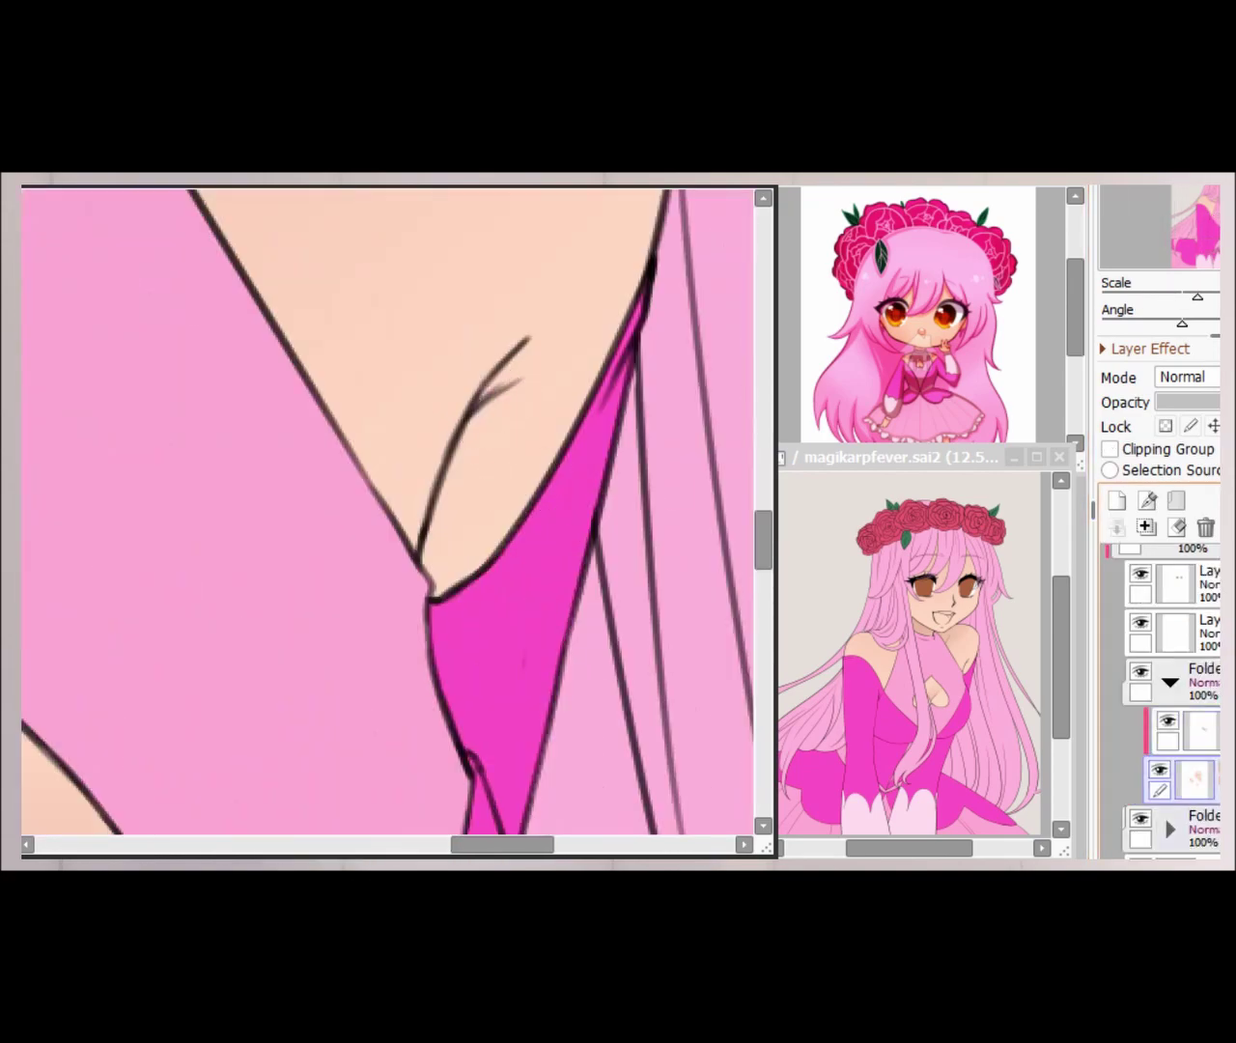
{"action": "left_click", "coordinate": [1192, 731]}
{"action": "left_click_drag", "start_coordinate": [434, 560], "coordinate": [521, 347]}
{"action": "left_click_drag", "start_coordinate": [464, 434], "coordinate": [566, 261]}
{"action": "mouse_move", "coordinate": [386, 463]}
{"action": "left_mouse_down"}
{"action": "mouse_move", "coordinate": [551, 267]}
{"action": "mouse_move", "coordinate": [432, 296]}
{"action": "left_mouse_up"}
{"action": "scroll", "coordinate": [431, 296], "scroll_direction": "down", "scroll_amount": 2}
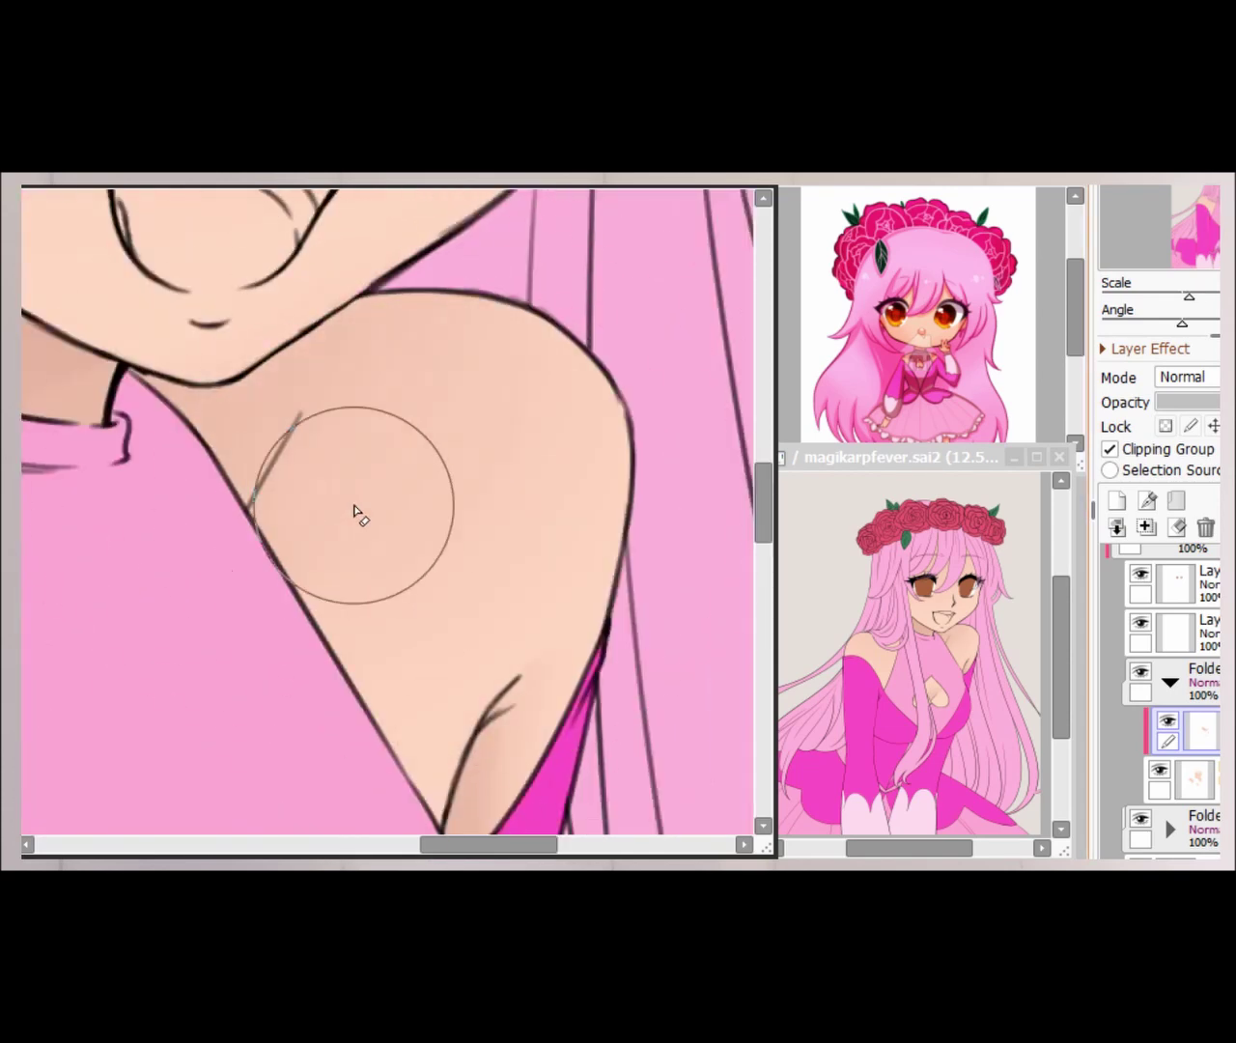
- Shade the shoulder skin beneath the curved hair strands on the clipped shading layer
{"action": "left_click_drag", "start_coordinate": [551, 845], "coordinate": [446, 844]}
{"action": "scroll", "coordinate": [165, 502], "scroll_direction": "down", "scroll_amount": 3}
{"action": "left_click_drag", "start_coordinate": [763, 565], "coordinate": [757, 526]}
{"action": "scroll", "coordinate": [554, 579], "scroll_direction": "left", "scroll_amount": 5}
{"action": "scroll", "coordinate": [554, 579], "scroll_direction": "up", "scroll_amount": 3}
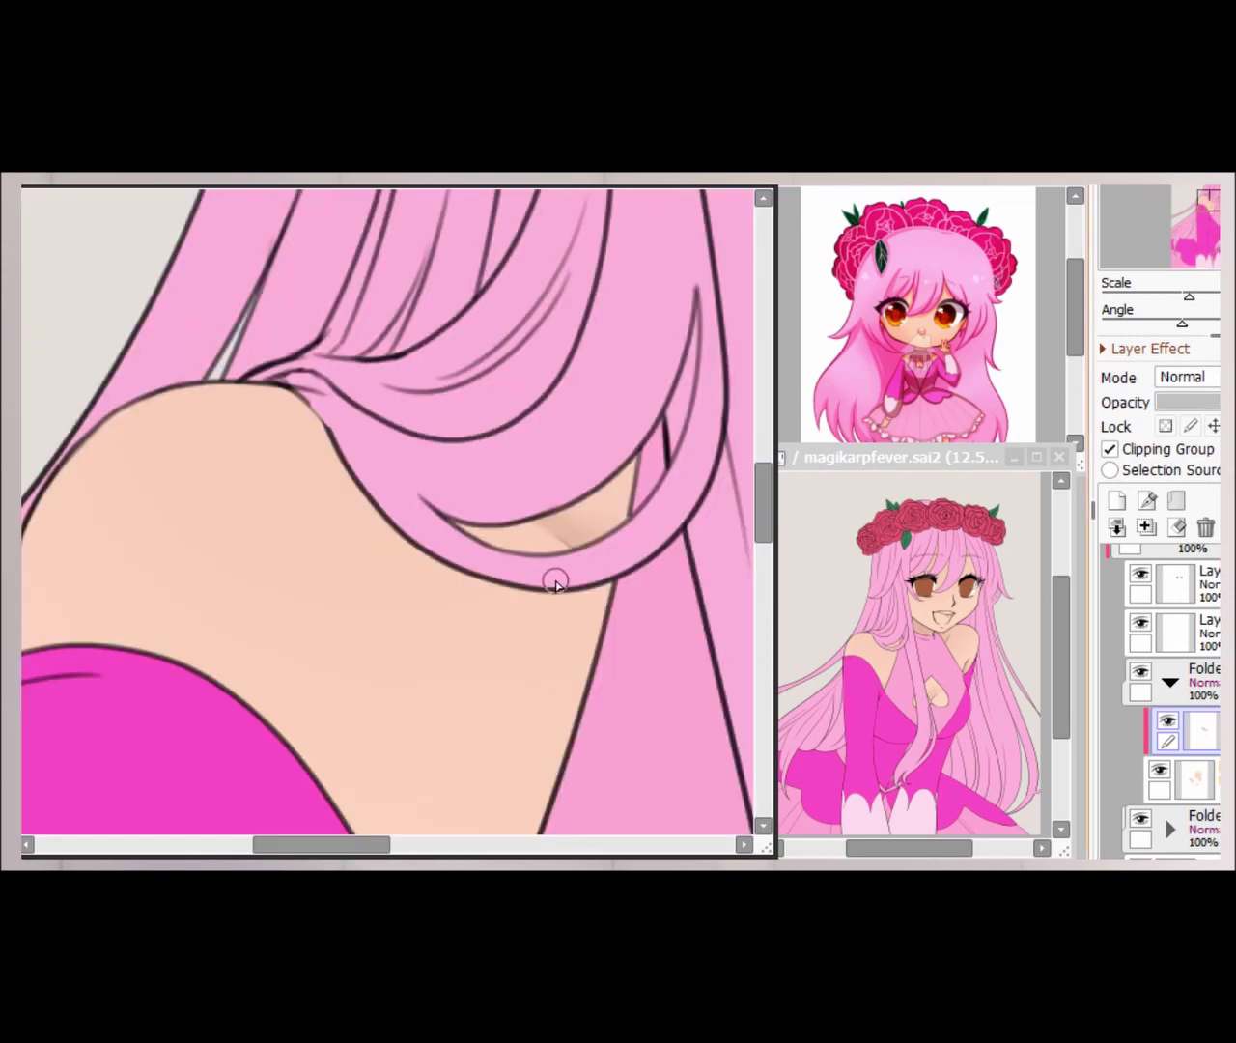
{"action": "scroll", "coordinate": [229, 426], "scroll_direction": "right", "scroll_amount": 2}
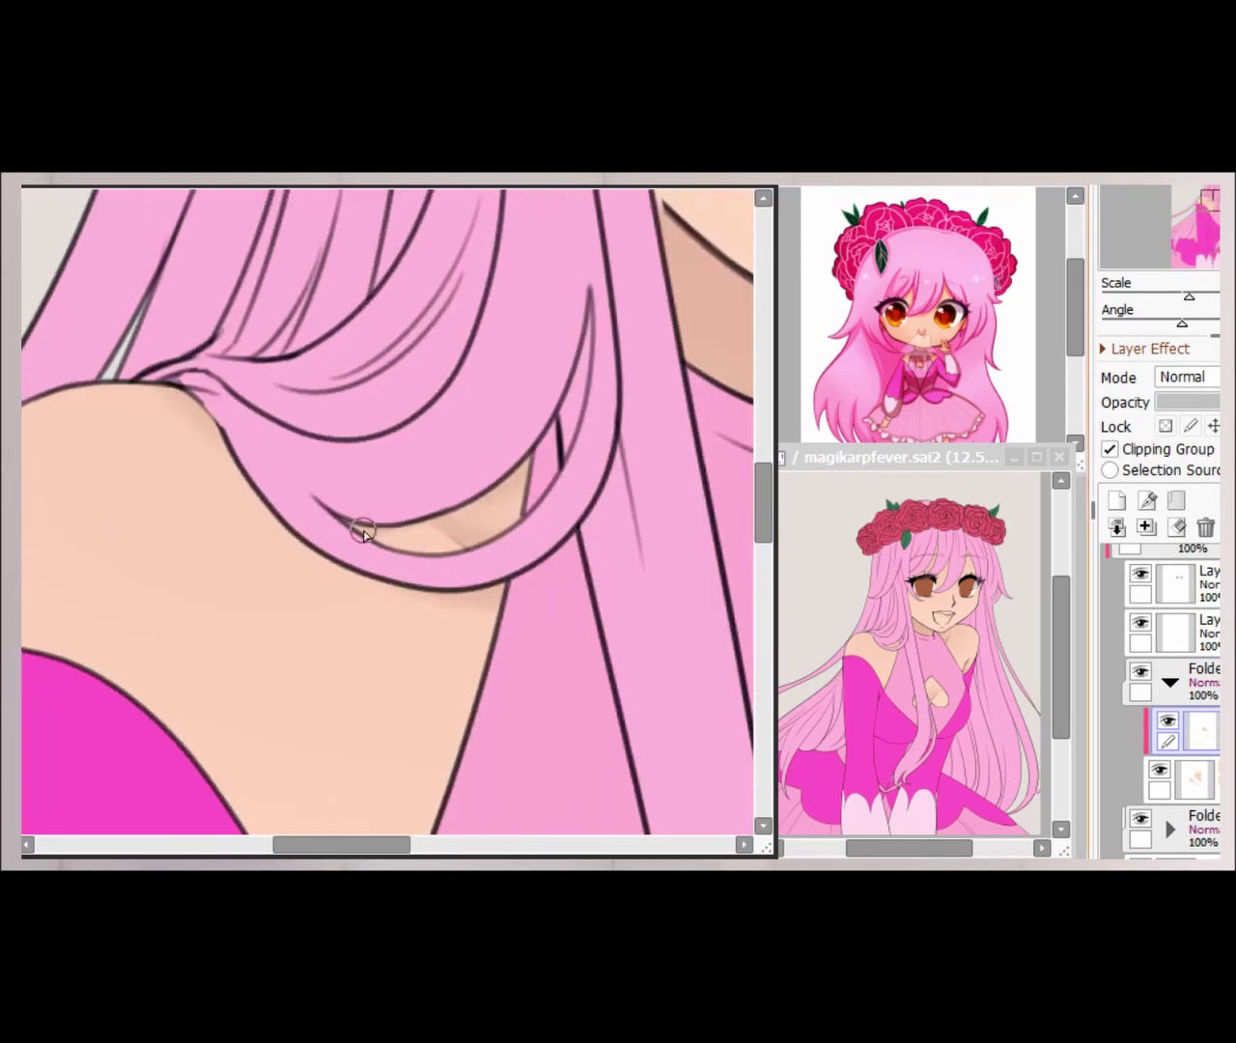
{"action": "scroll", "coordinate": [363, 532], "scroll_direction": "down", "scroll_amount": 4}
{"action": "scroll", "coordinate": [361, 309], "scroll_direction": "down", "scroll_amount": 3}
{"action": "scroll", "coordinate": [681, 662], "scroll_direction": "up", "scroll_amount": 3}
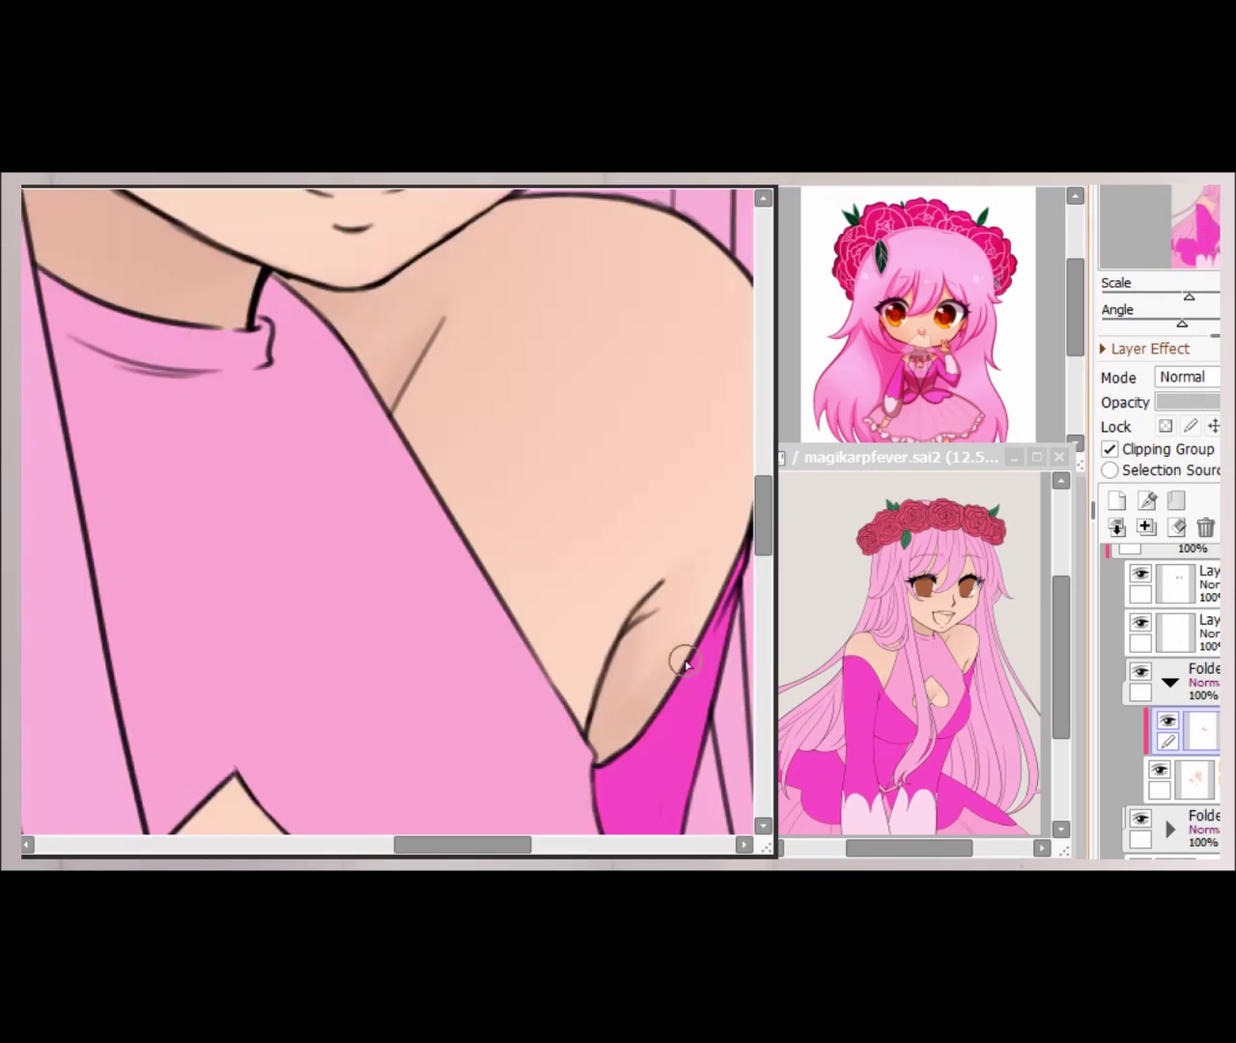
- Shade the forehead under the bangs, the side of the face along the hair, and the nose bridge
{"action": "scroll", "coordinate": [723, 573], "scroll_direction": "down", "scroll_amount": 3}
{"action": "scroll", "coordinate": [570, 235], "scroll_direction": "up", "scroll_amount": 4}
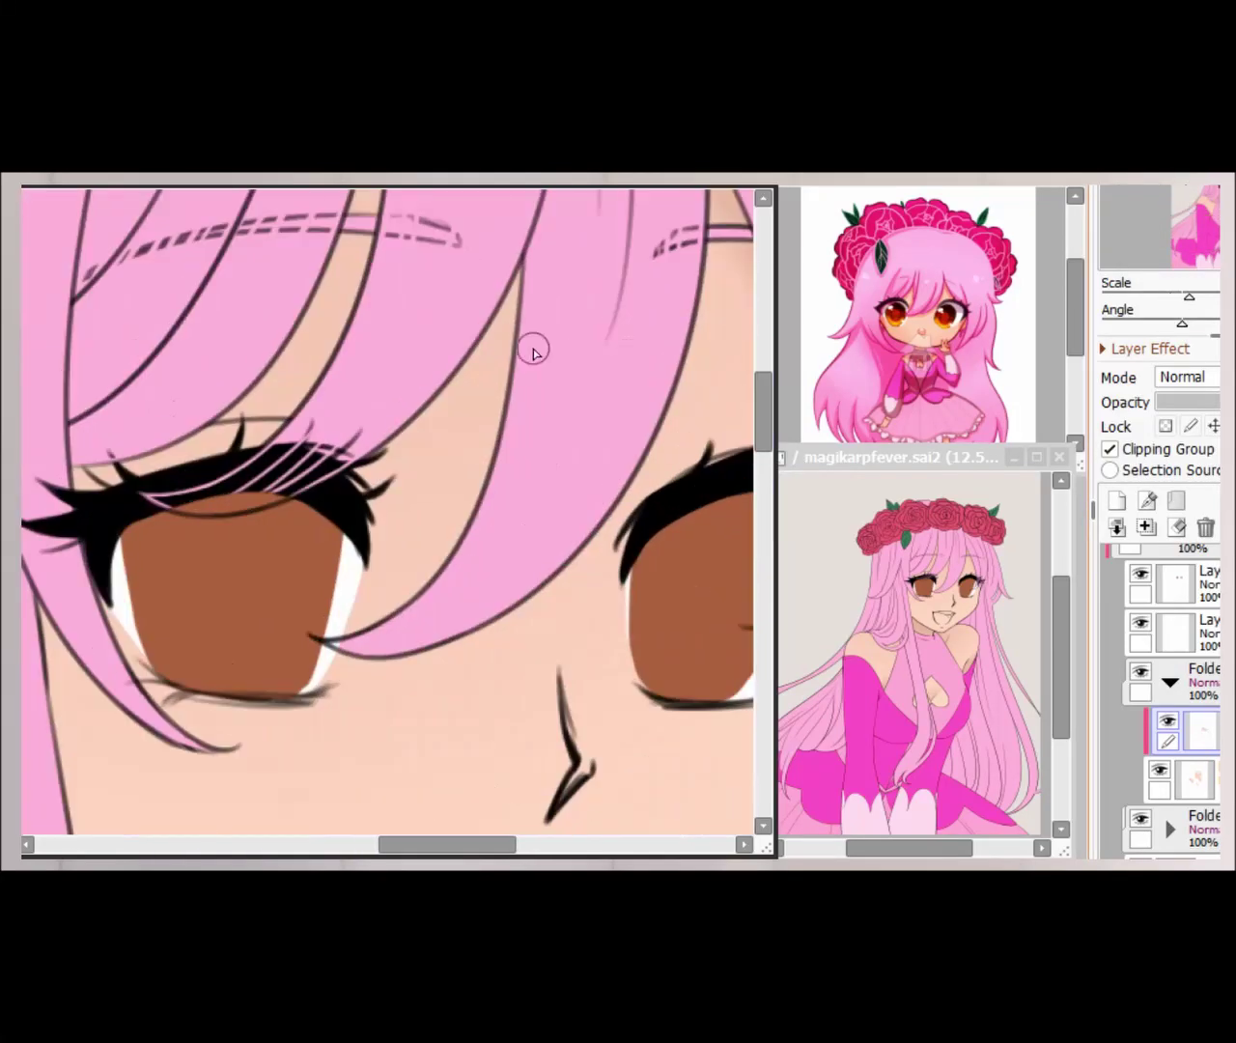
{"action": "scroll", "coordinate": [532, 348], "scroll_direction": "down", "scroll_amount": 1}
{"action": "key", "text": "h"}
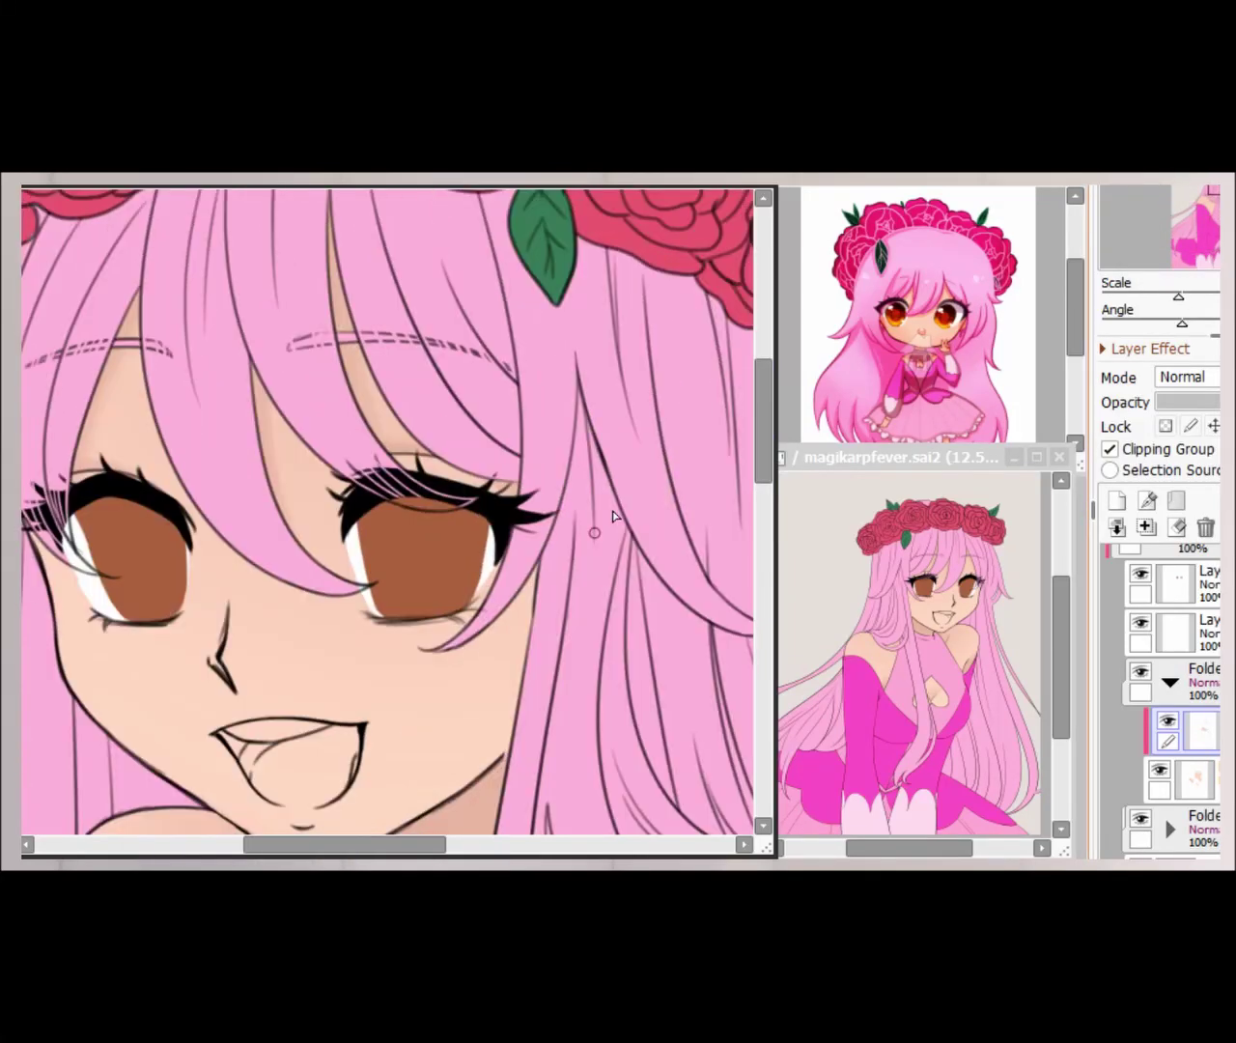
{"action": "scroll", "coordinate": [560, 570], "scroll_direction": "down", "scroll_amount": 2}
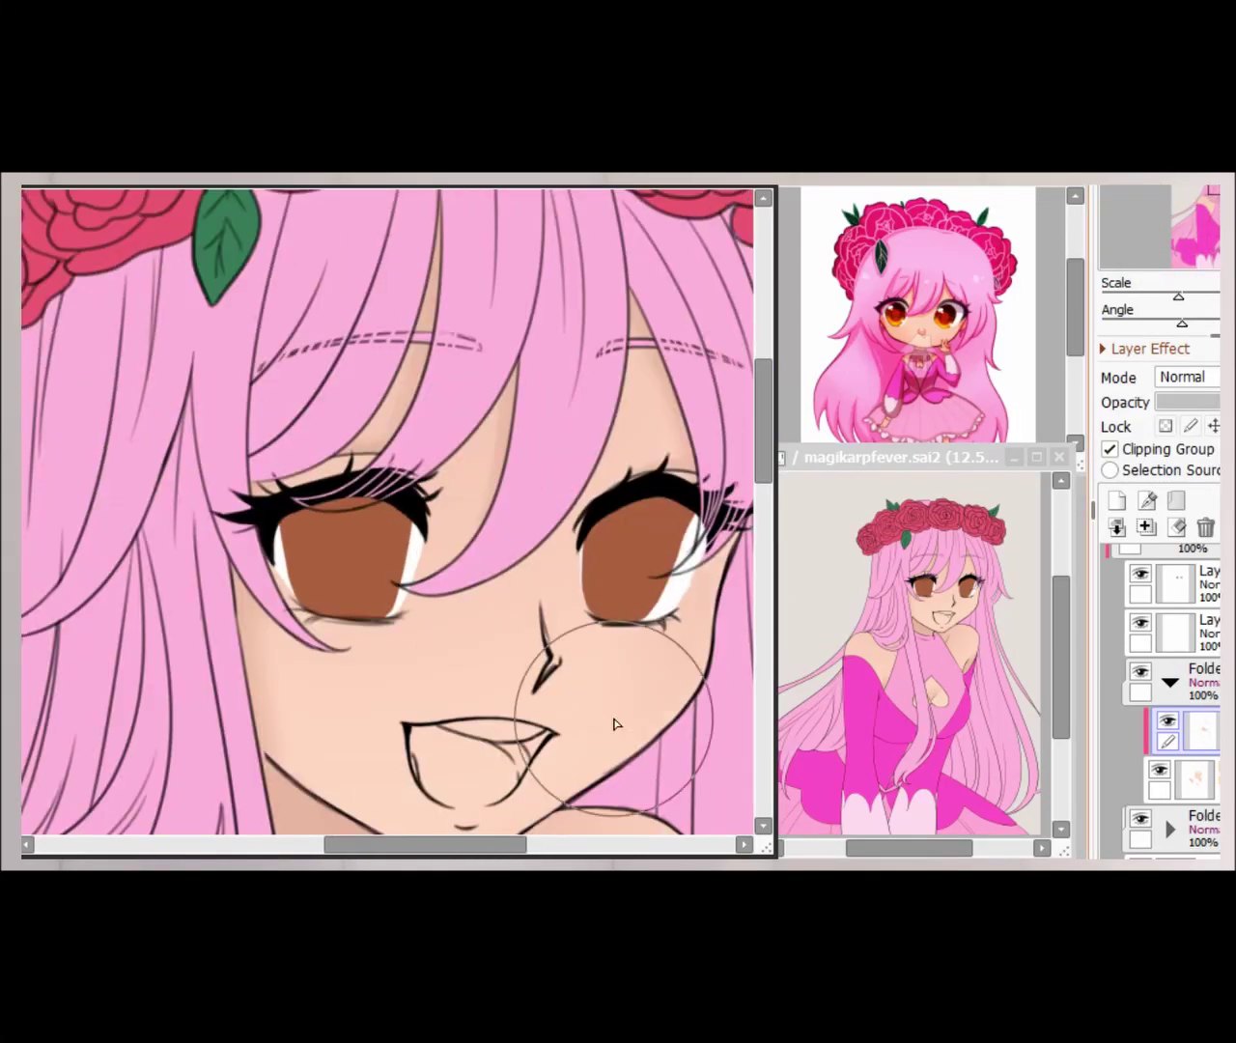
{"action": "scroll", "coordinate": [295, 496], "scroll_direction": "down", "scroll_amount": 1}
{"action": "scroll", "coordinate": [295, 496], "scroll_direction": "down", "scroll_amount": 1}
{"action": "left_click_drag", "start_coordinate": [247, 396], "coordinate": [299, 429]}
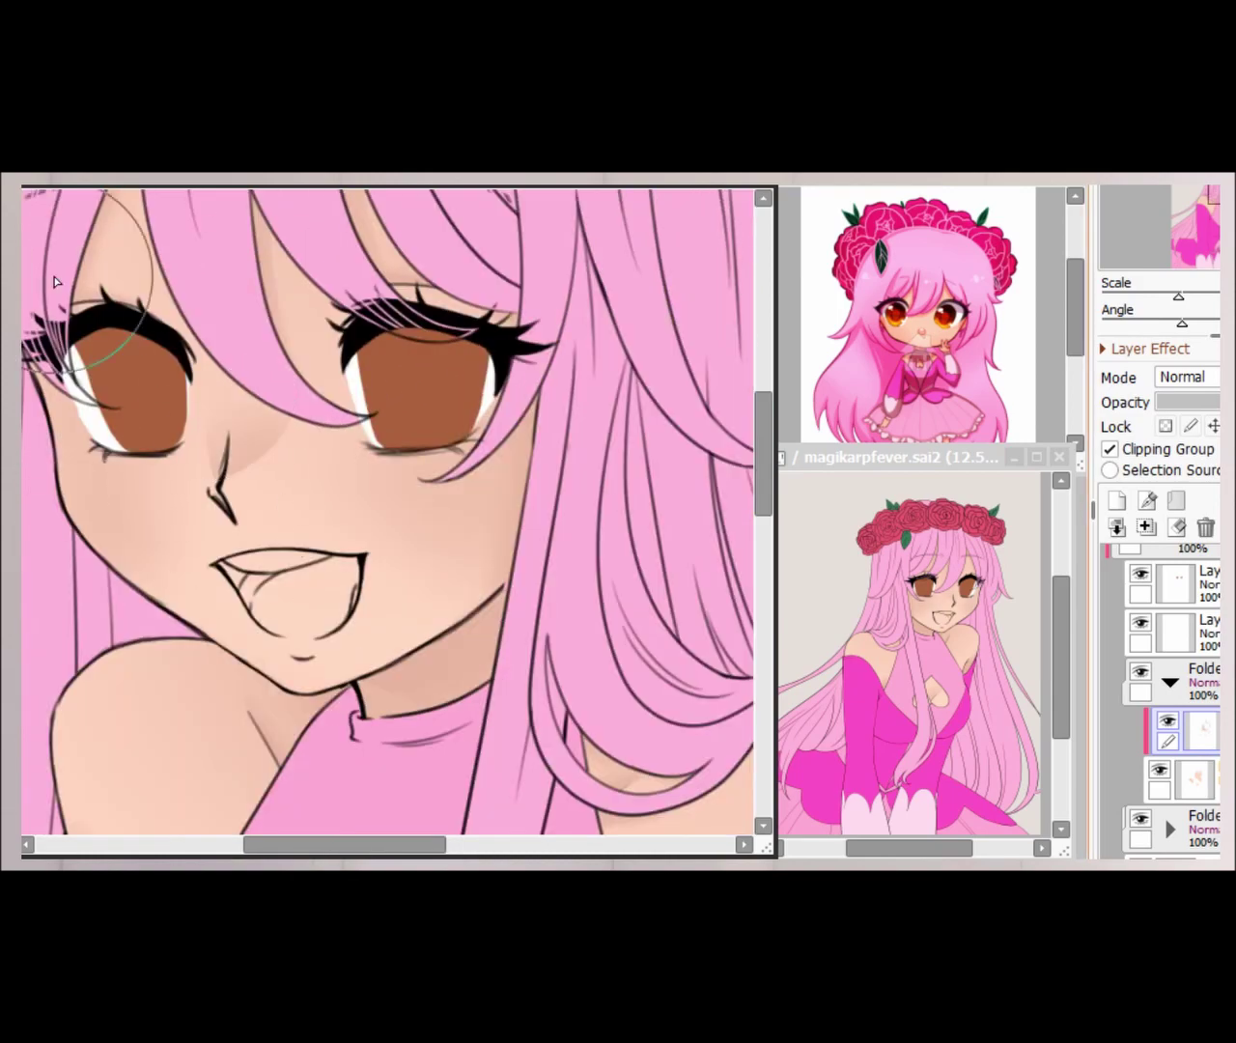
- Shade the nose tip, the edge above the upper lip and the chin crease below the mouth
{"action": "scroll", "coordinate": [195, 541], "scroll_direction": "up", "scroll_amount": 3}
{"action": "scroll", "coordinate": [246, 454], "scroll_direction": "down", "scroll_amount": 2}
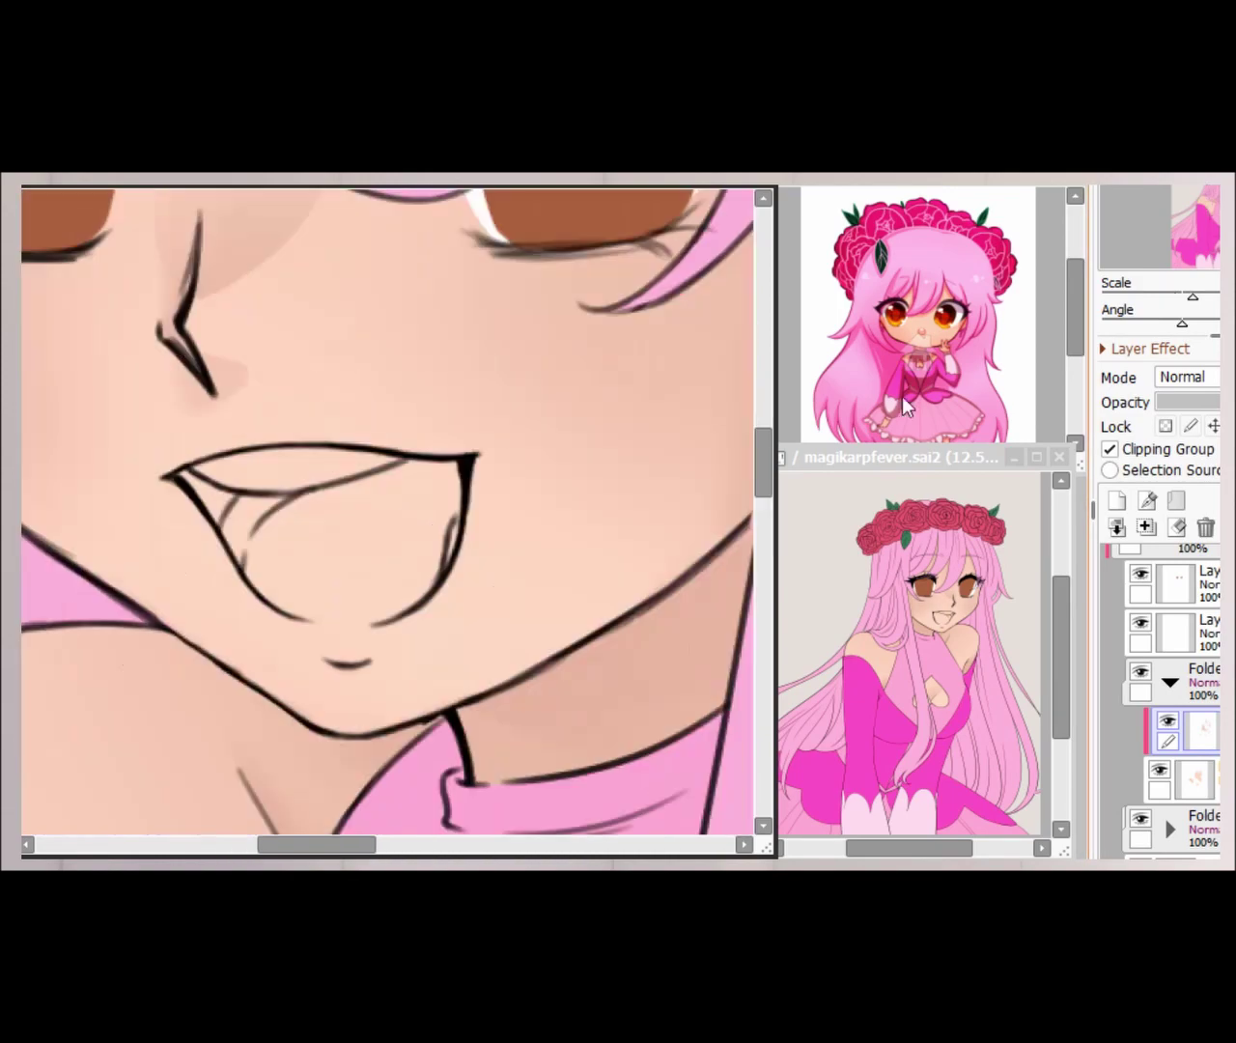
{"action": "key", "text": "Delete"}
{"action": "scroll", "coordinate": [290, 549], "scroll_direction": "up", "scroll_amount": 2}
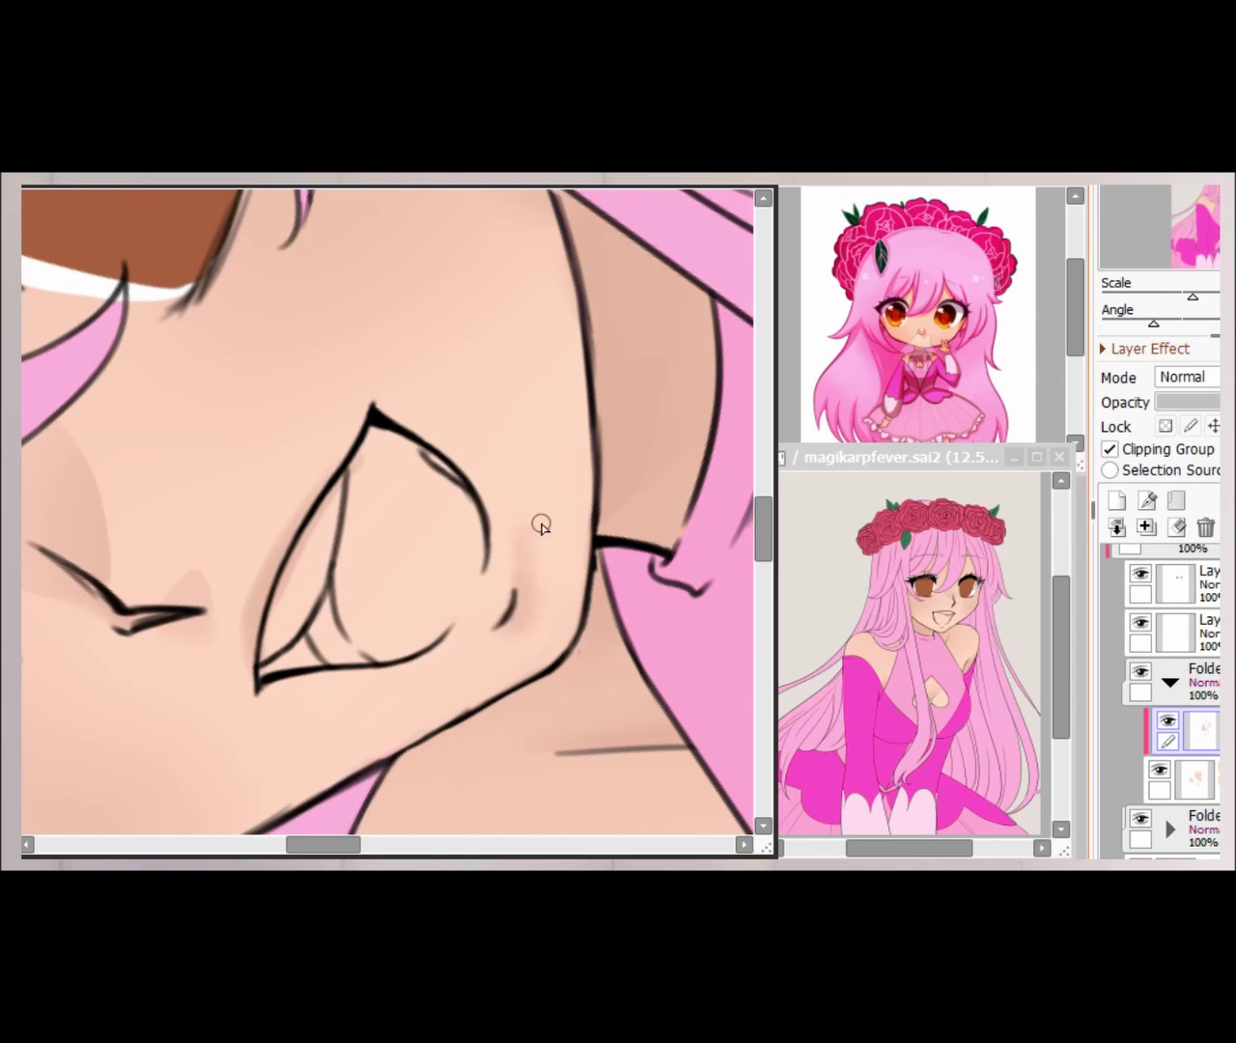
{"action": "scroll", "coordinate": [540, 660], "scroll_direction": "down", "scroll_amount": 2}
{"action": "key", "text": "Delete"}
{"action": "scroll", "coordinate": [365, 370], "scroll_direction": "up", "scroll_amount": 2}
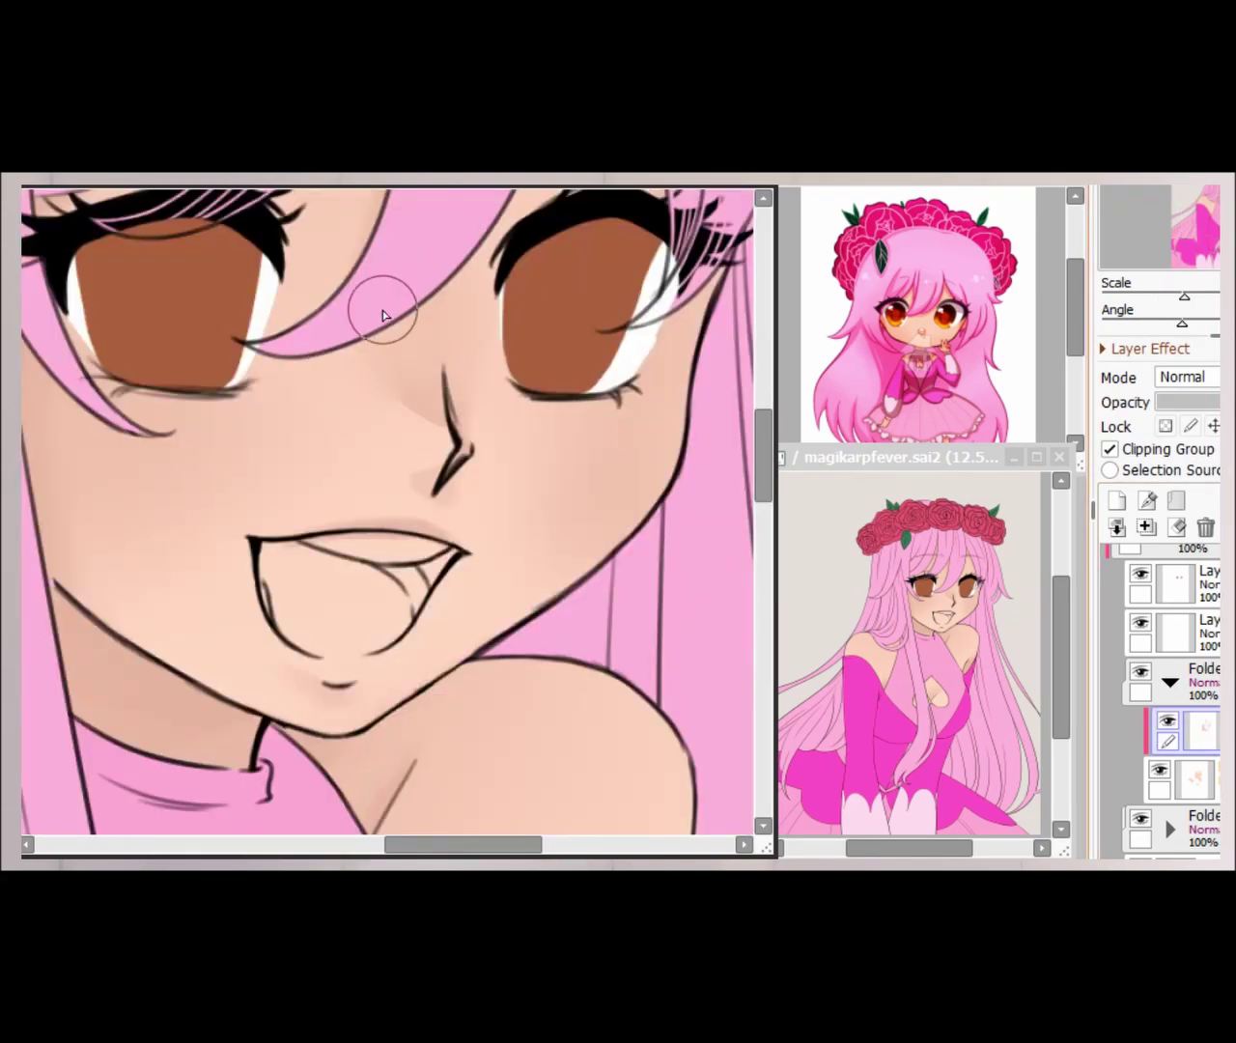
{"action": "scroll", "coordinate": [383, 310], "scroll_direction": "down", "scroll_amount": 2}
{"action": "scroll", "coordinate": [434, 299], "scroll_direction": "up", "scroll_amount": 2}
- Paint a darker reddish shadow on the neck directly beneath the jawline
{"action": "left_click_drag", "start_coordinate": [568, 552], "coordinate": [406, 671]}
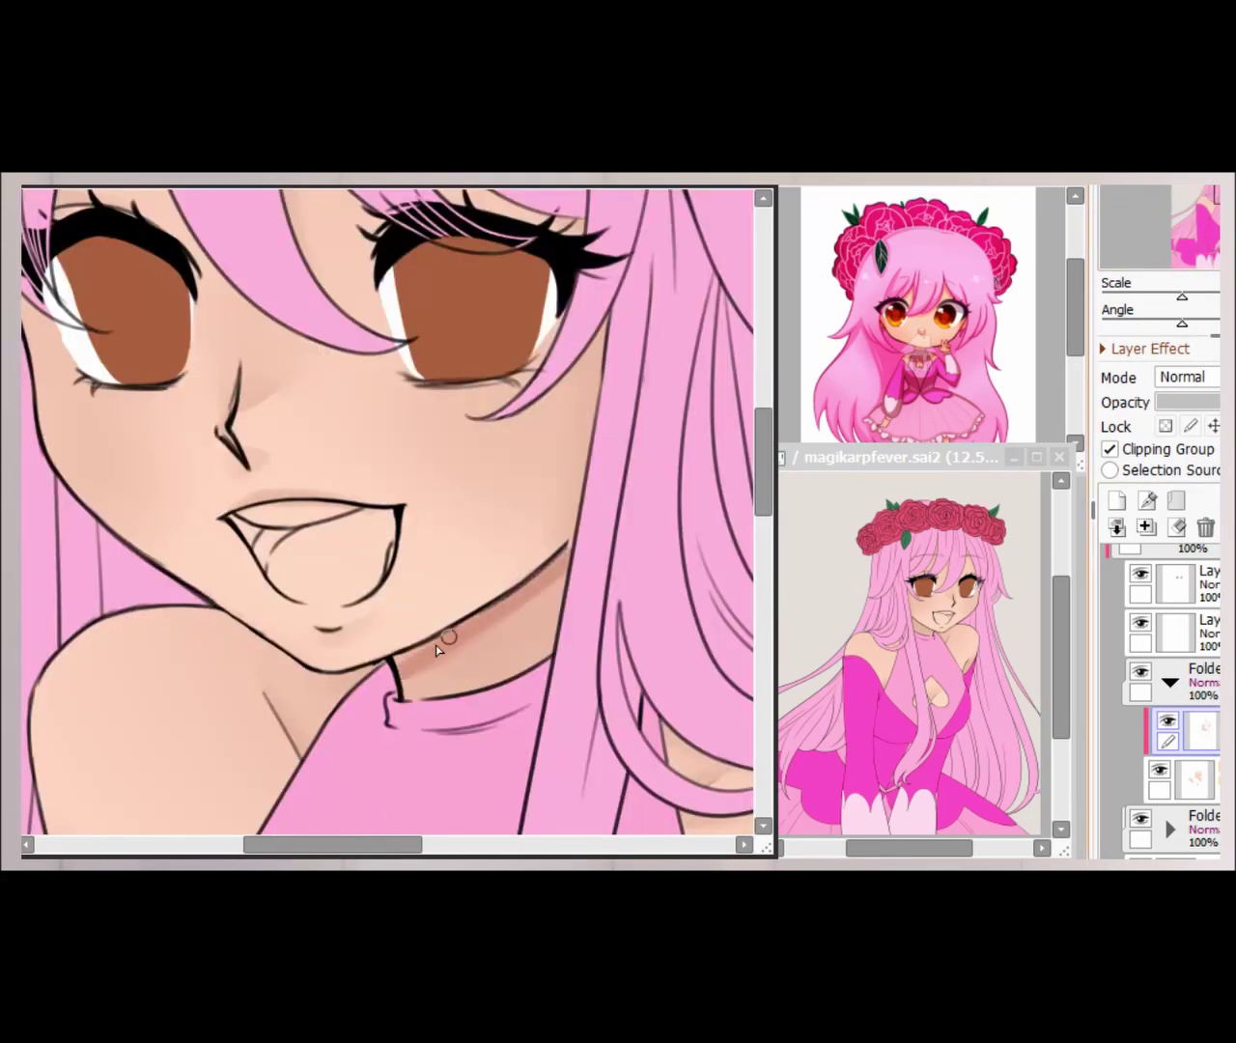
{"action": "scroll", "coordinate": [411, 782], "scroll_direction": "up", "scroll_amount": 5}
{"action": "scroll", "coordinate": [400, 560], "scroll_direction": "down", "scroll_amount": 10}
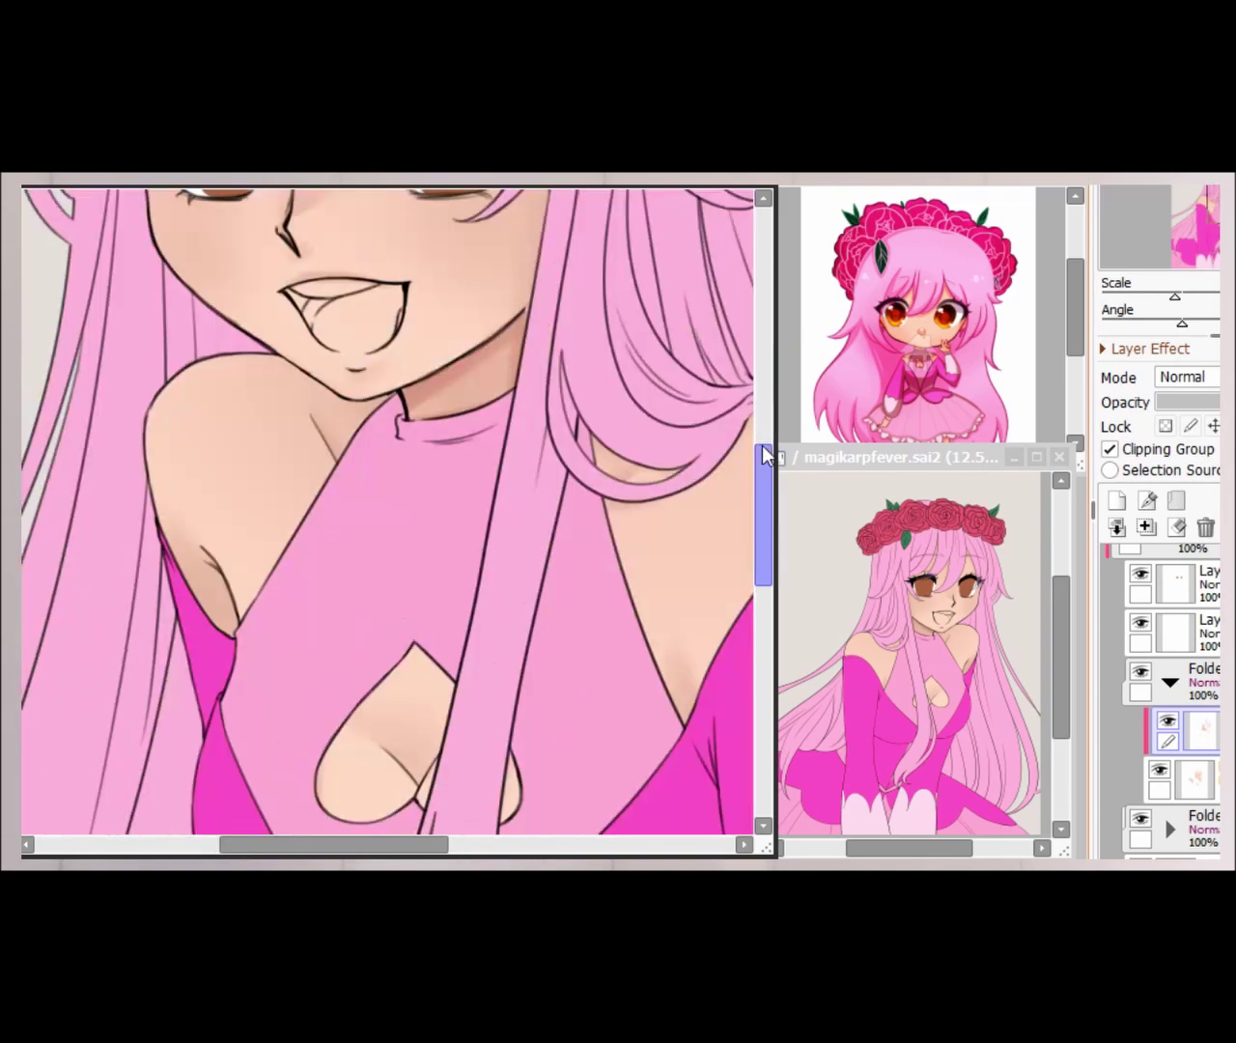
{"action": "scroll", "coordinate": [534, 551], "scroll_direction": "up", "scroll_amount": 5}
{"action": "scroll", "coordinate": [389, 723], "scroll_direction": "up", "scroll_amount": 3}
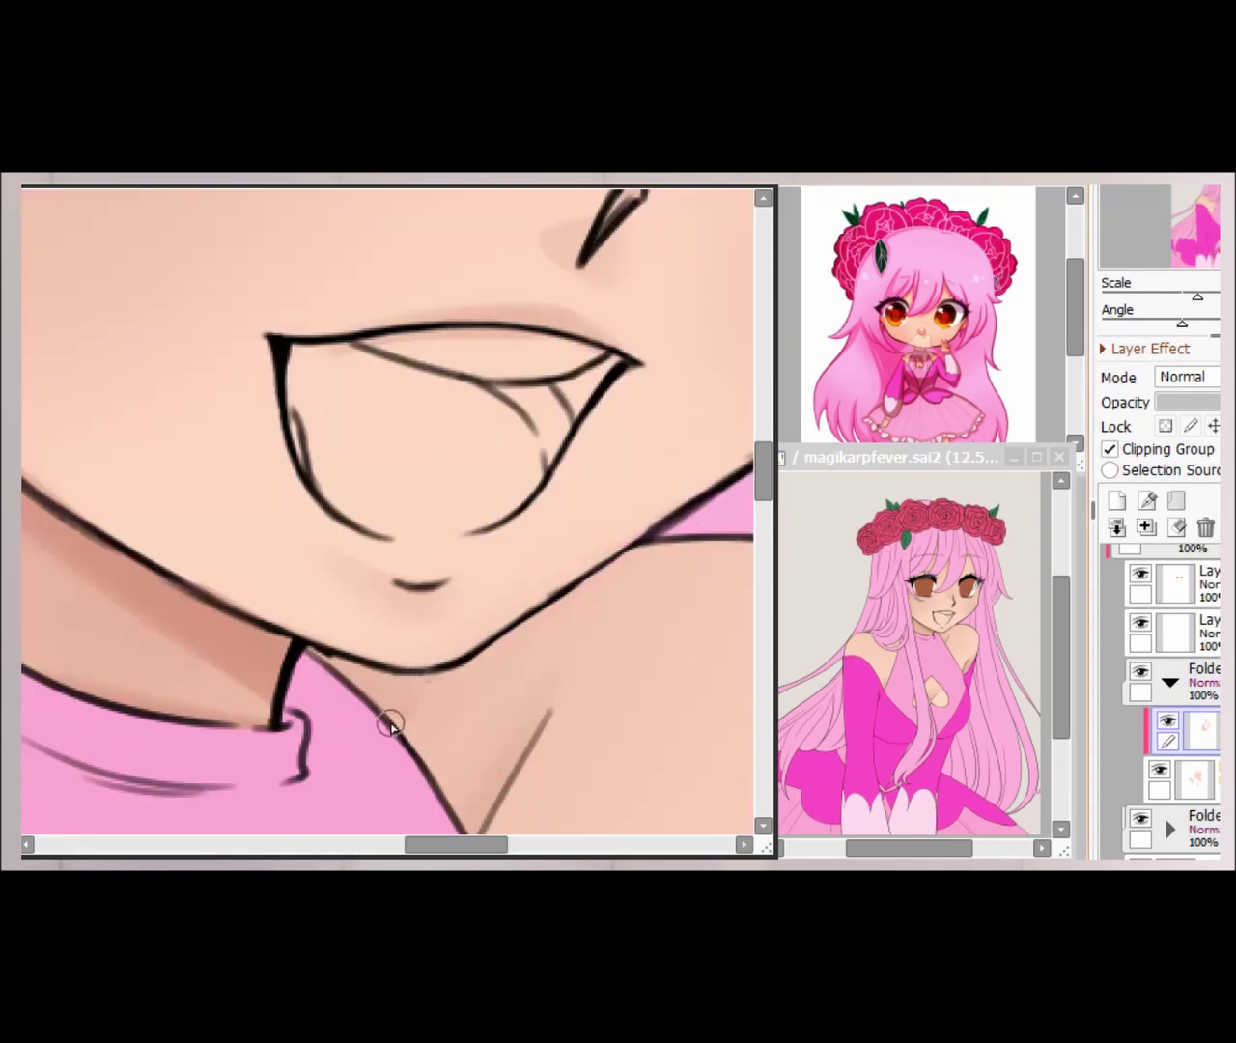
- Deepen the shadows under the chin, at the armpit crease and inside the chest cutout
{"action": "scroll", "coordinate": [399, 775], "scroll_direction": "up", "scroll_amount": 3}
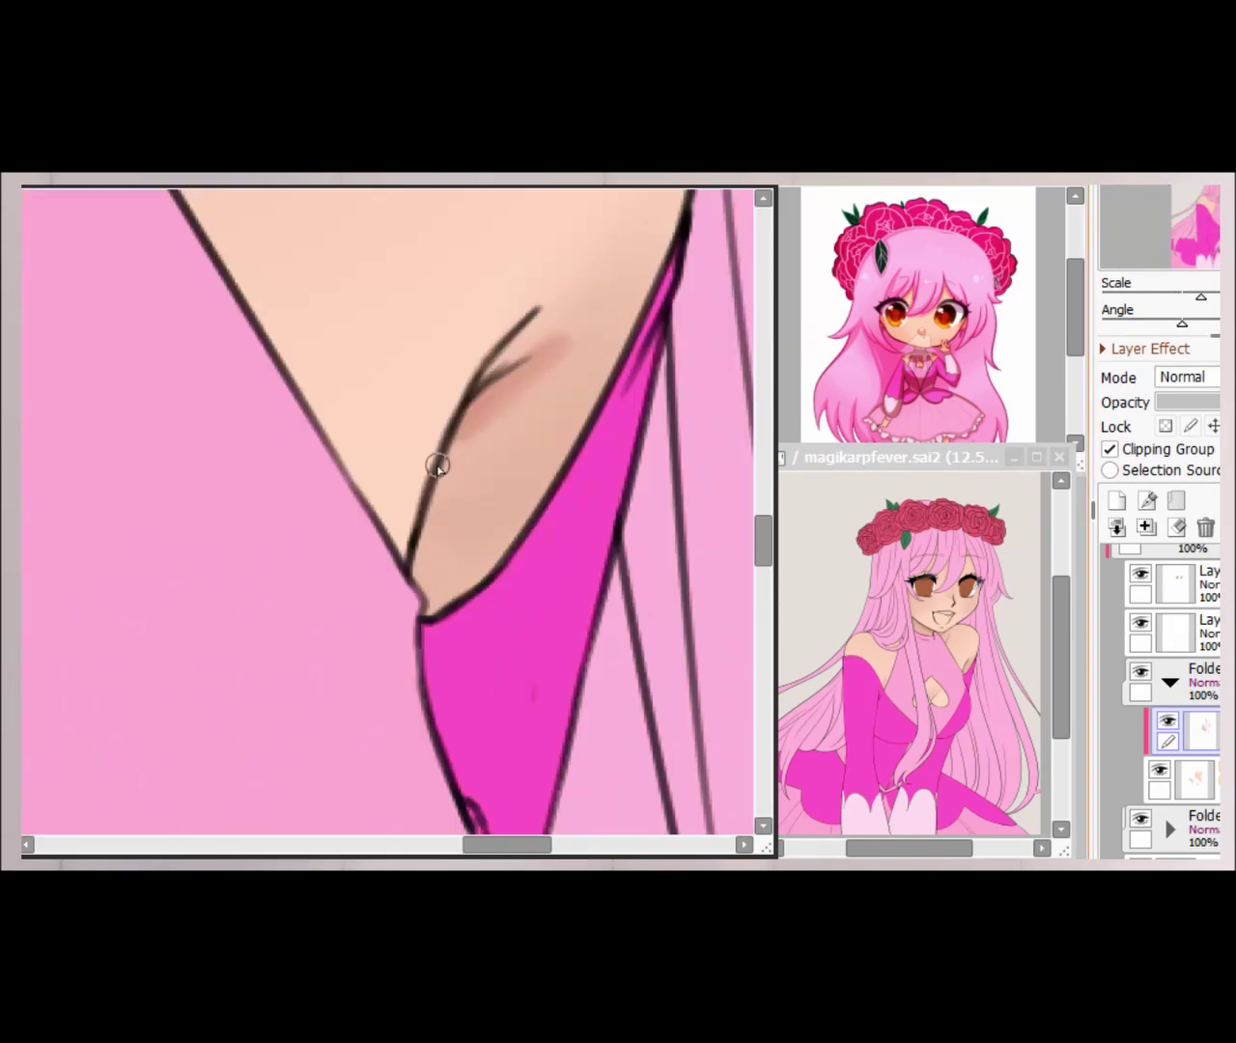
{"action": "scroll", "coordinate": [521, 440], "scroll_direction": "down", "scroll_amount": 3}
{"action": "scroll", "coordinate": [424, 414], "scroll_direction": "up", "scroll_amount": 3}
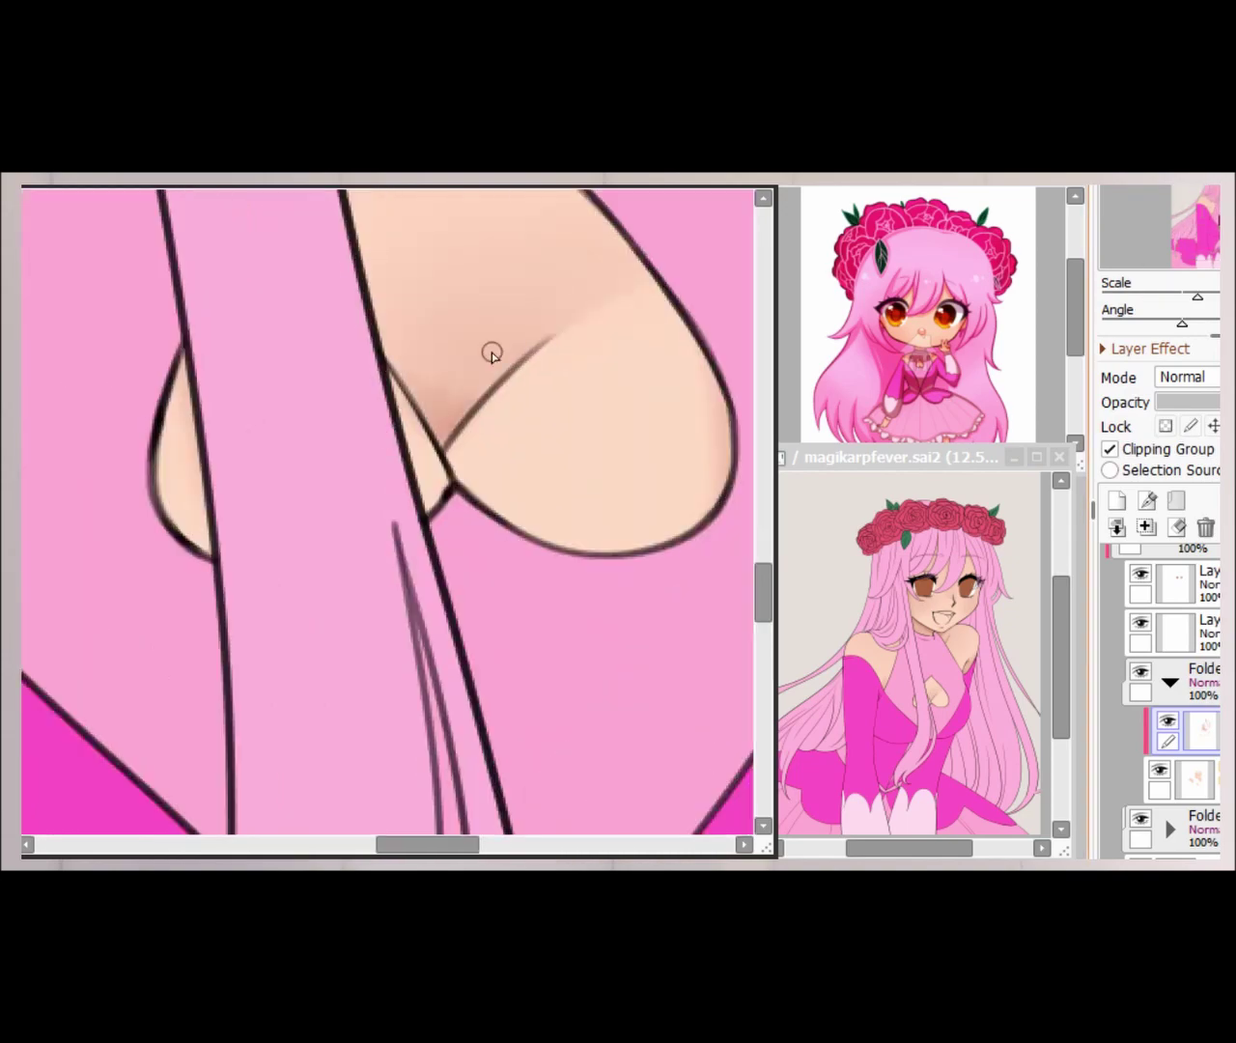
{"action": "scroll", "coordinate": [200, 404], "scroll_direction": "down", "scroll_amount": 5}
{"action": "scroll", "coordinate": [387, 463], "scroll_direction": "up", "scroll_amount": 6}
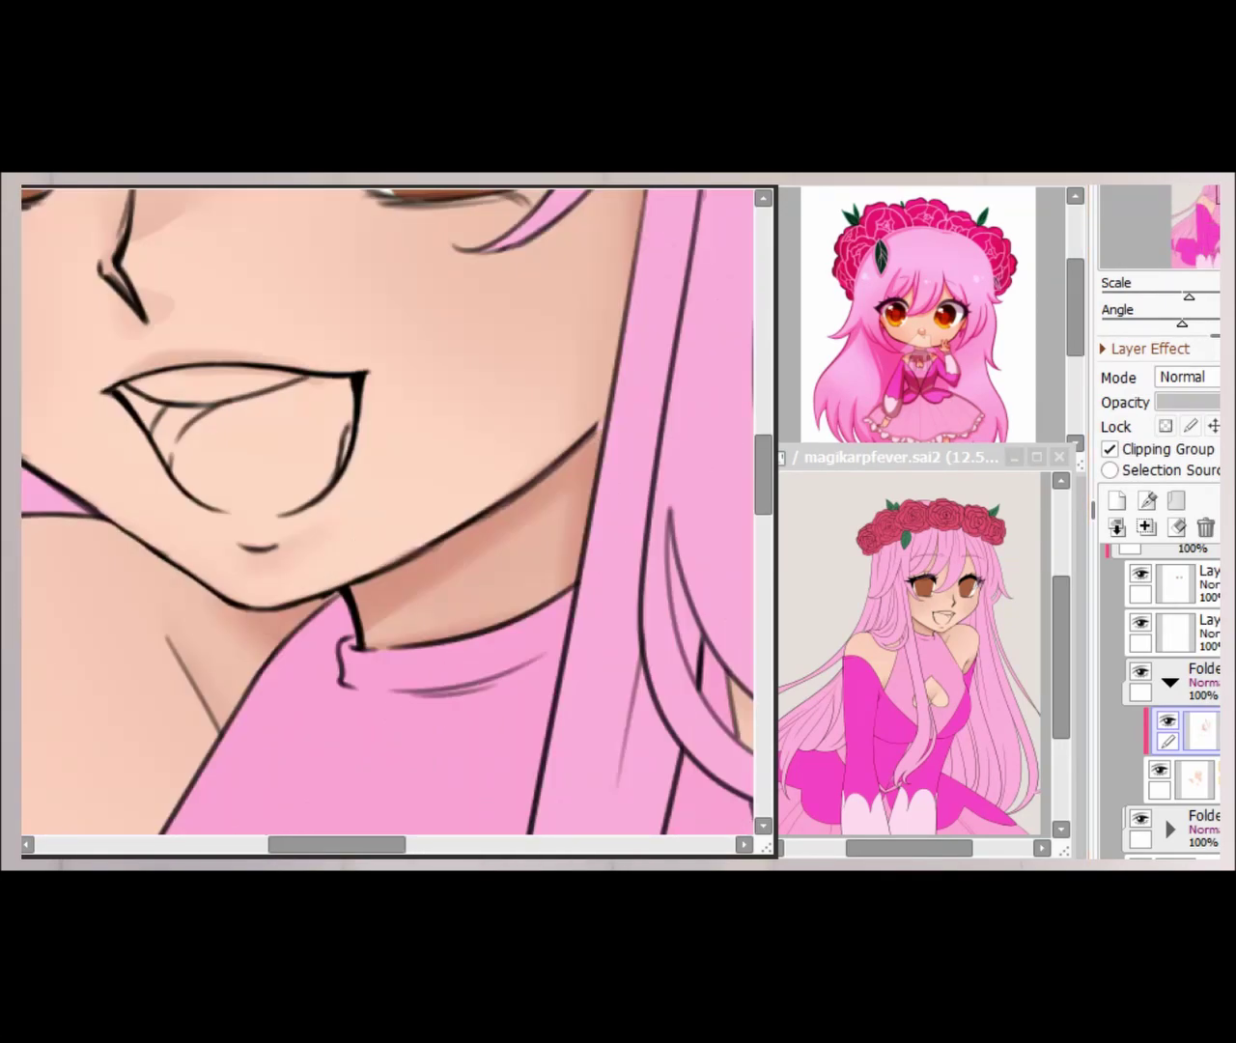
- Add a new clipped layer above the skin shading and paint soft blush on the cheeks
{"action": "scroll", "coordinate": [512, 526], "scroll_direction": "down", "scroll_amount": 4}
{"action": "scroll", "coordinate": [241, 560], "scroll_direction": "down", "scroll_amount": 1}
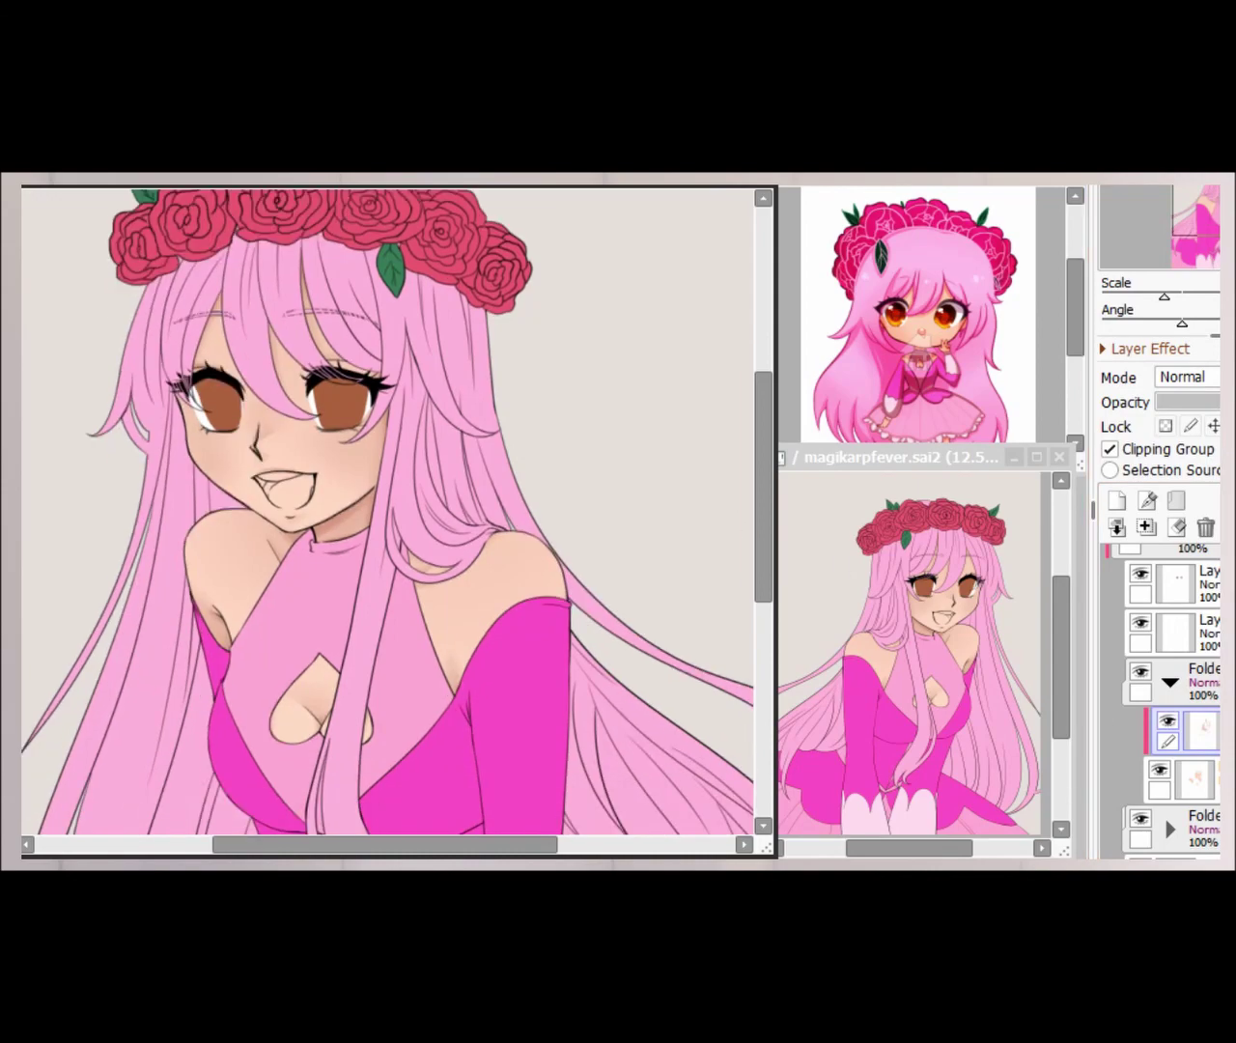
{"action": "key", "text": "ctrl+shift+n"}
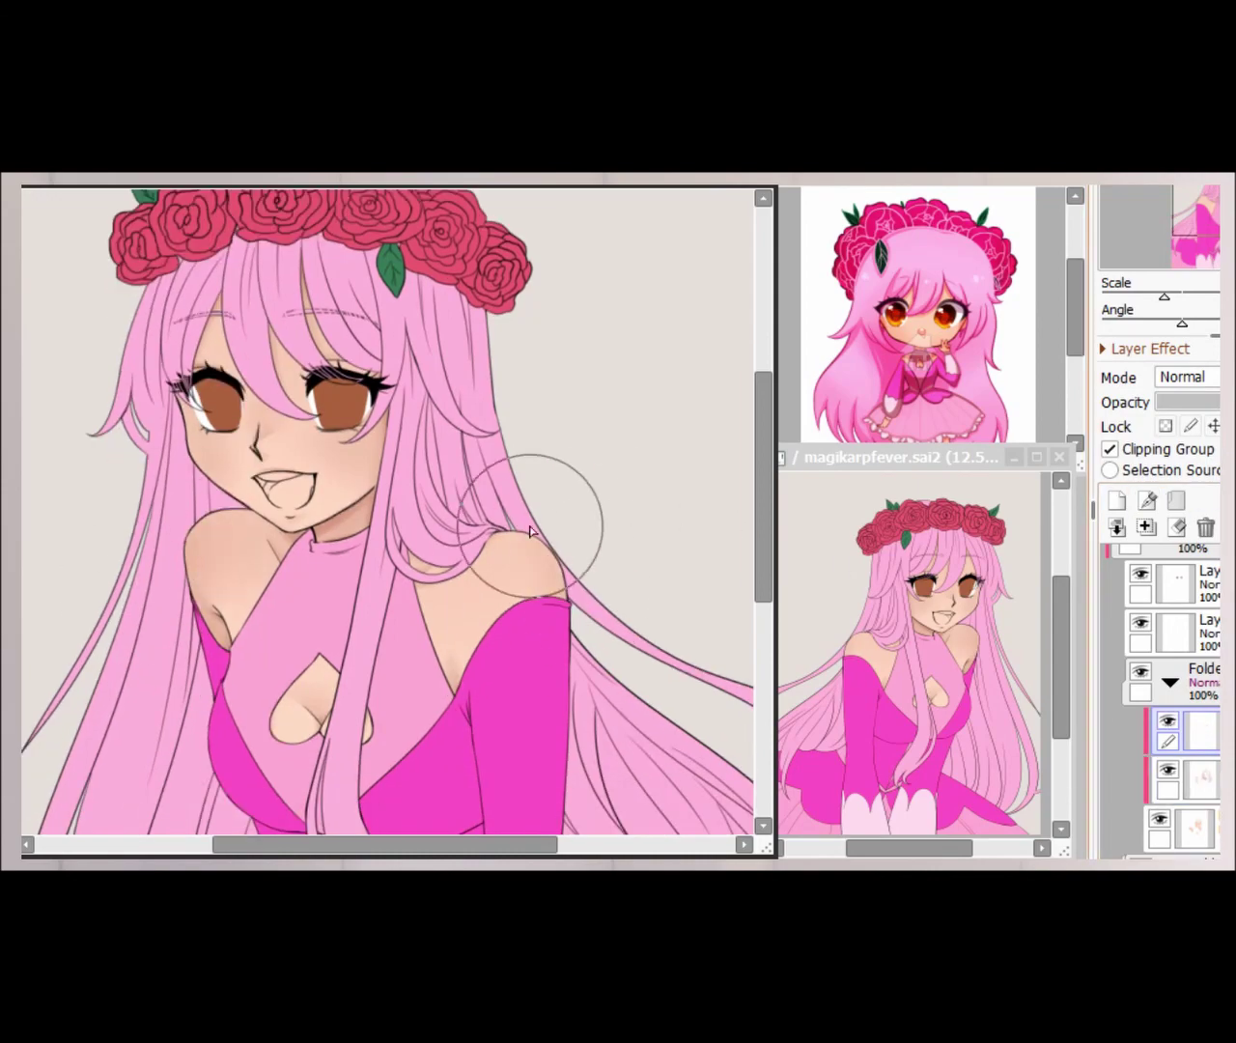
{"action": "scroll", "coordinate": [400, 711], "scroll_direction": "up", "scroll_amount": 4}
{"action": "scroll", "coordinate": [400, 521], "scroll_direction": "down", "scroll_amount": 6}
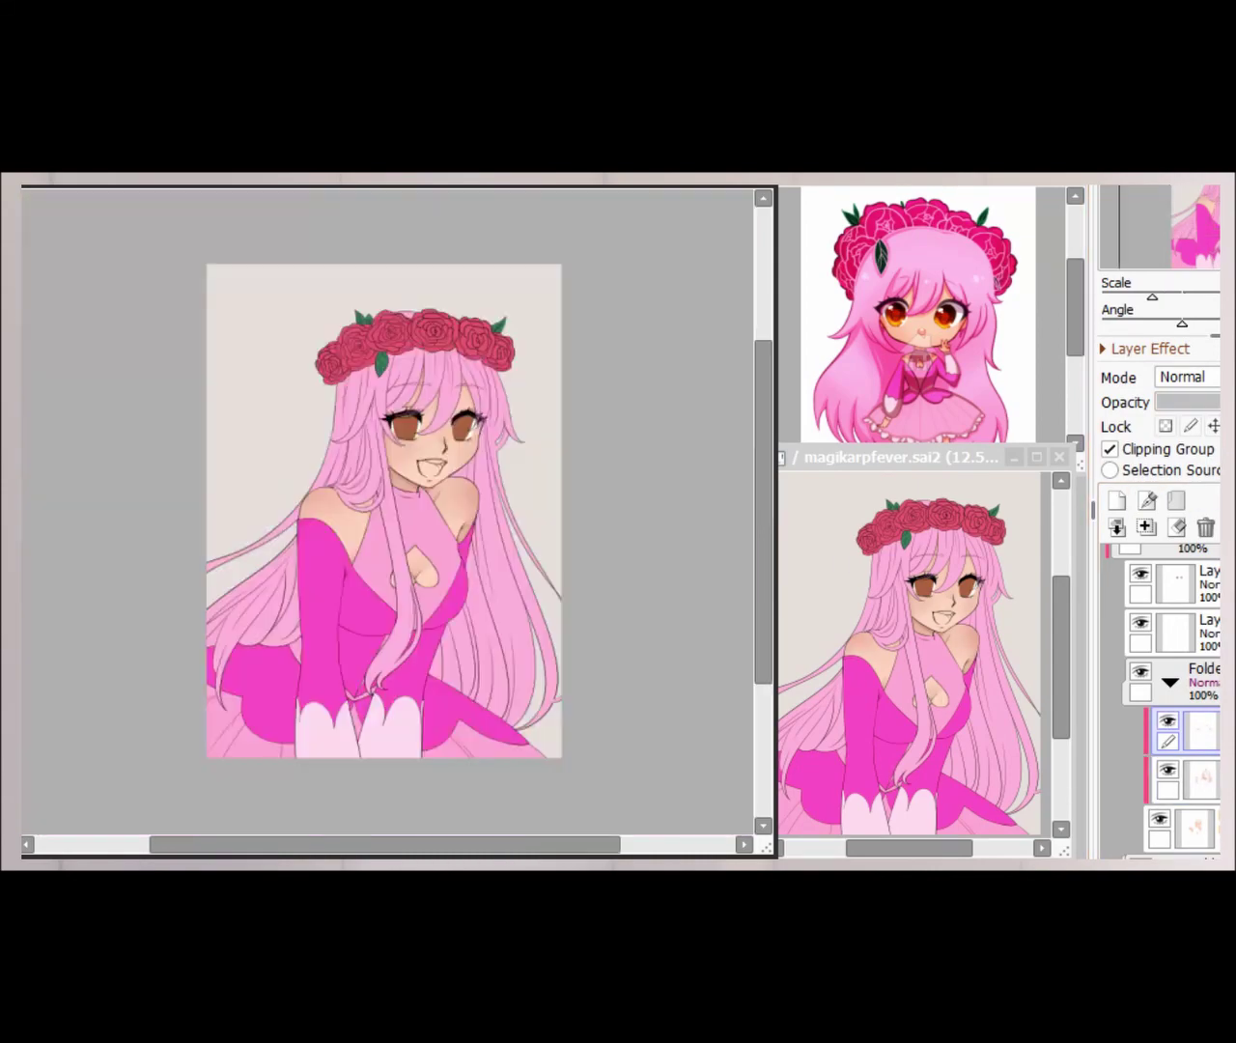
- Select the lower mouth and lip area, airbrush soft red inside it, and clear the selection
{"action": "scroll", "coordinate": [419, 530], "scroll_direction": "up", "scroll_amount": 6}
{"action": "scroll", "coordinate": [214, 456], "scroll_direction": "up", "scroll_amount": 4}
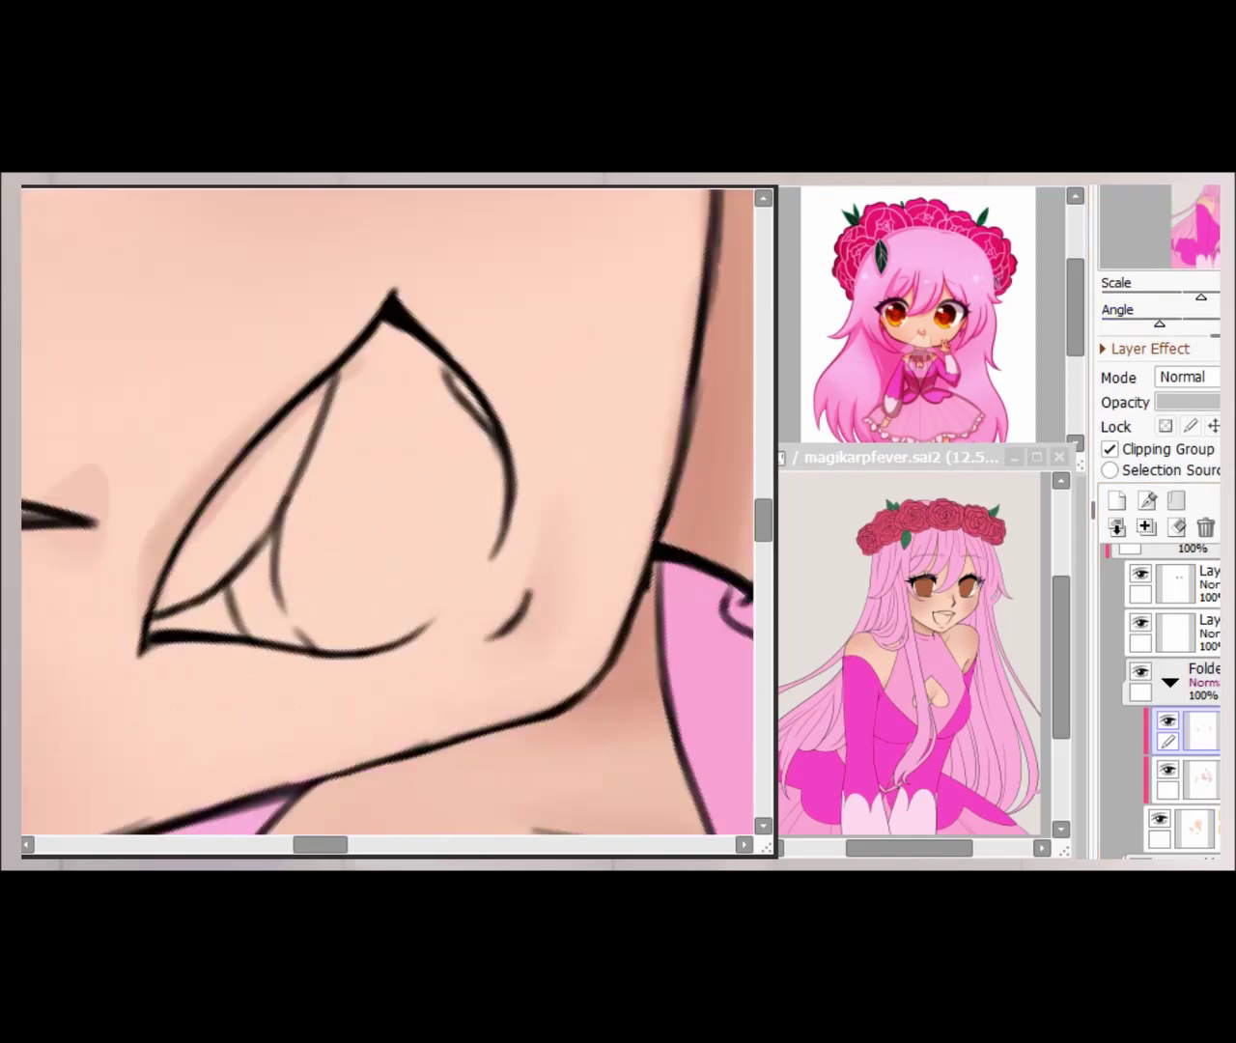
{"action": "left_click_drag", "start_coordinate": [541, 471], "coordinate": [318, 579]}
{"action": "key", "text": "End"}
{"action": "key", "text": "End"}
{"action": "key", "text": "End"}
{"action": "key", "text": "End"}
{"action": "key", "text": "End"}
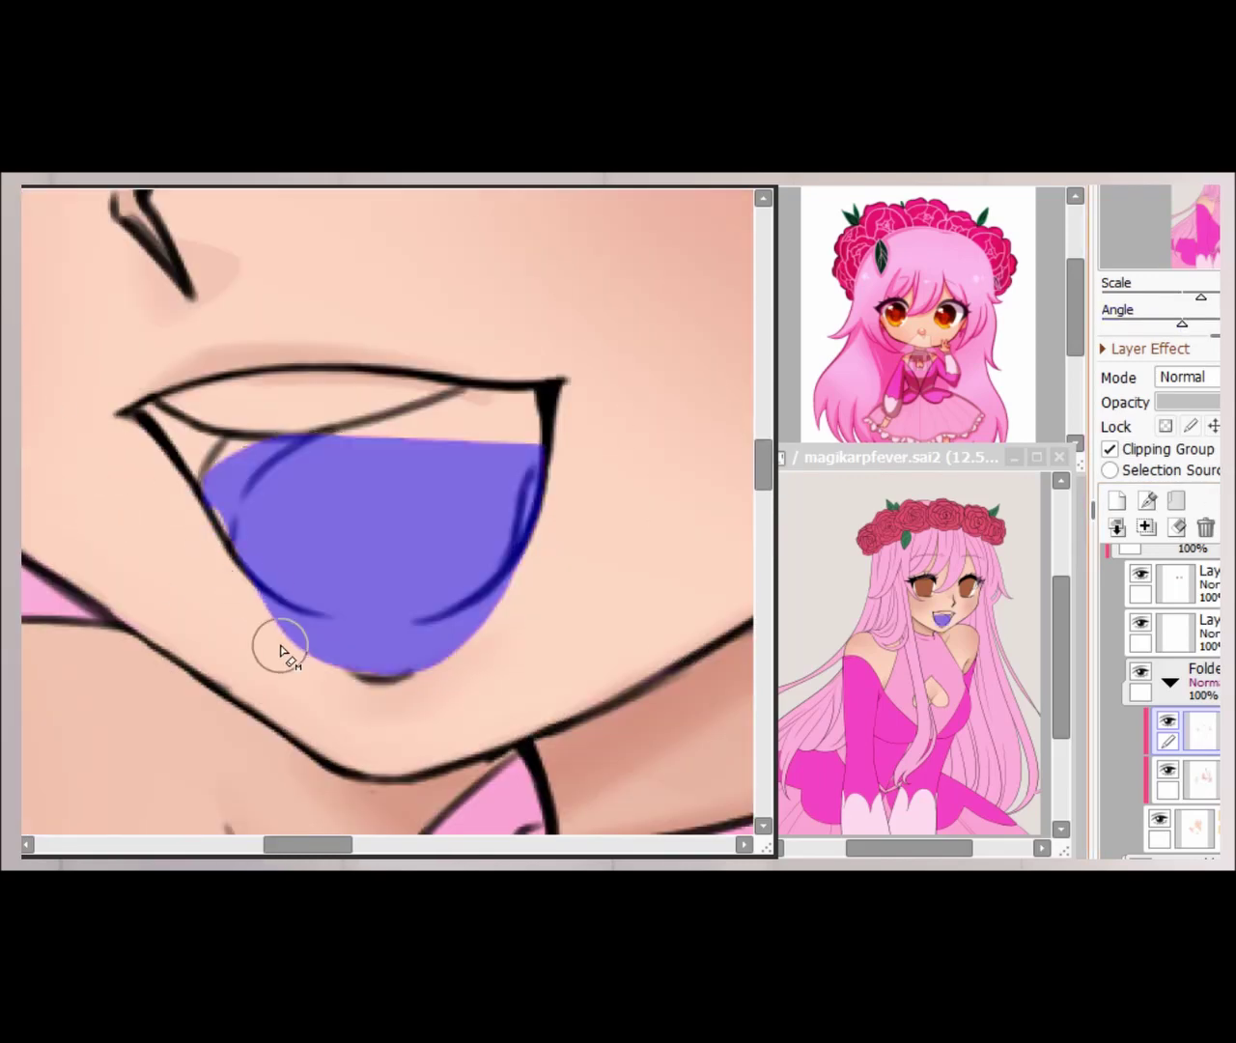
{"action": "left_click_drag", "start_coordinate": [198, 601], "coordinate": [337, 625]}
{"action": "key", "text": "ctrl+d"}
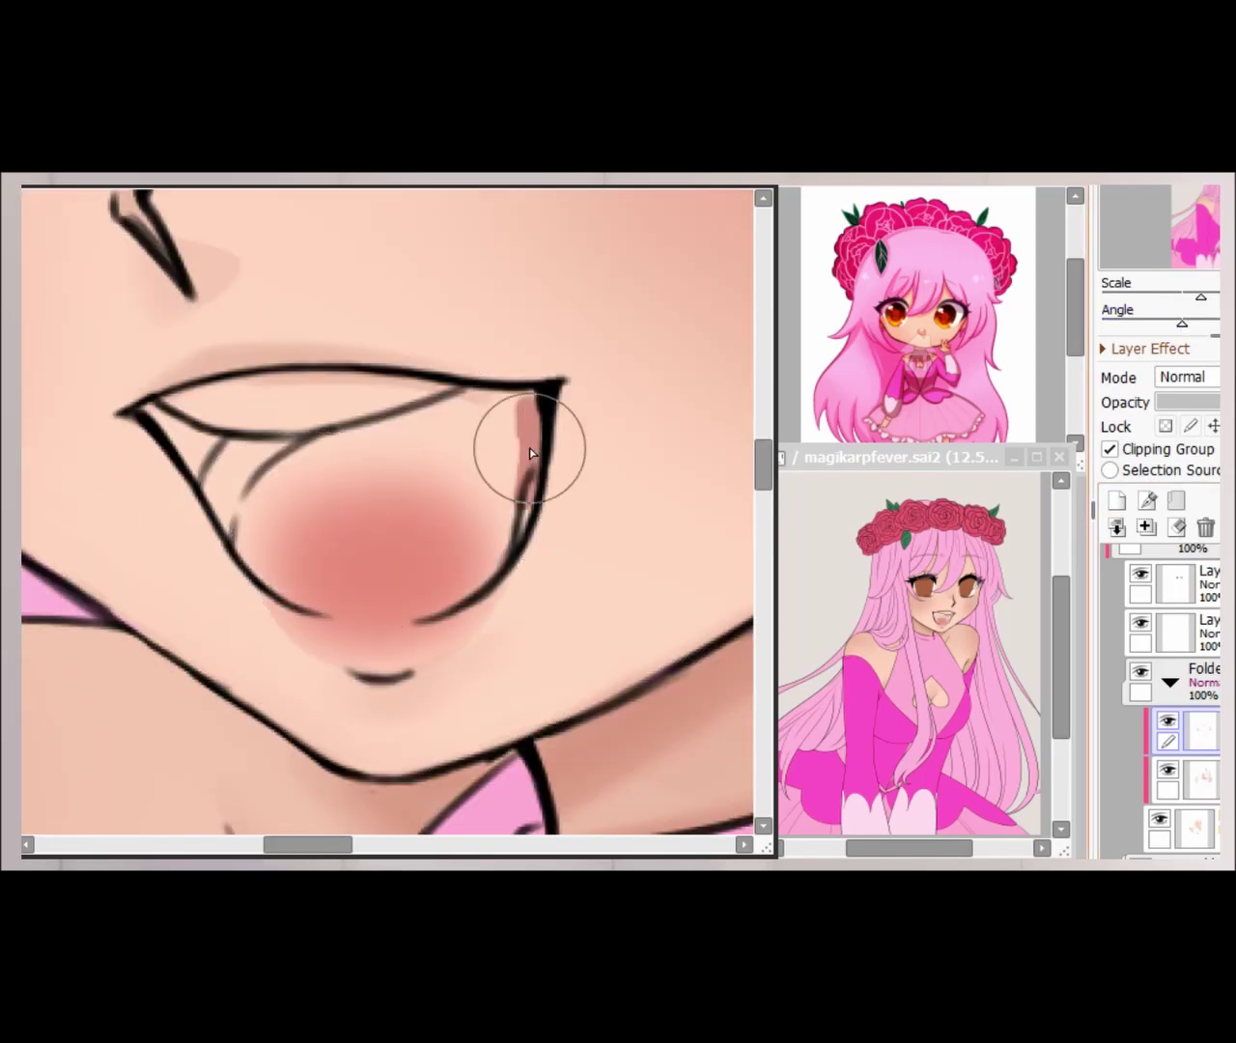
- Paint the mouth interior, tongue and gums in muted reds on the clipped layer
{"action": "mouse_move", "coordinate": [529, 447]}
{"action": "left_mouse_down"}
{"action": "mouse_move", "coordinate": [157, 414]}
{"action": "mouse_move", "coordinate": [518, 417]}
{"action": "mouse_move", "coordinate": [387, 406]}
{"action": "left_mouse_up"}
{"action": "mouse_move", "coordinate": [464, 395]}
{"action": "left_mouse_down"}
{"action": "mouse_move", "coordinate": [280, 546]}
{"action": "mouse_move", "coordinate": [337, 449]}
{"action": "mouse_move", "coordinate": [315, 546]}
{"action": "mouse_move", "coordinate": [314, 527]}
{"action": "mouse_move", "coordinate": [451, 488]}
{"action": "mouse_move", "coordinate": [422, 434]}
{"action": "mouse_move", "coordinate": [277, 560]}
{"action": "left_mouse_up"}
{"action": "key", "text": "ctrl+z"}
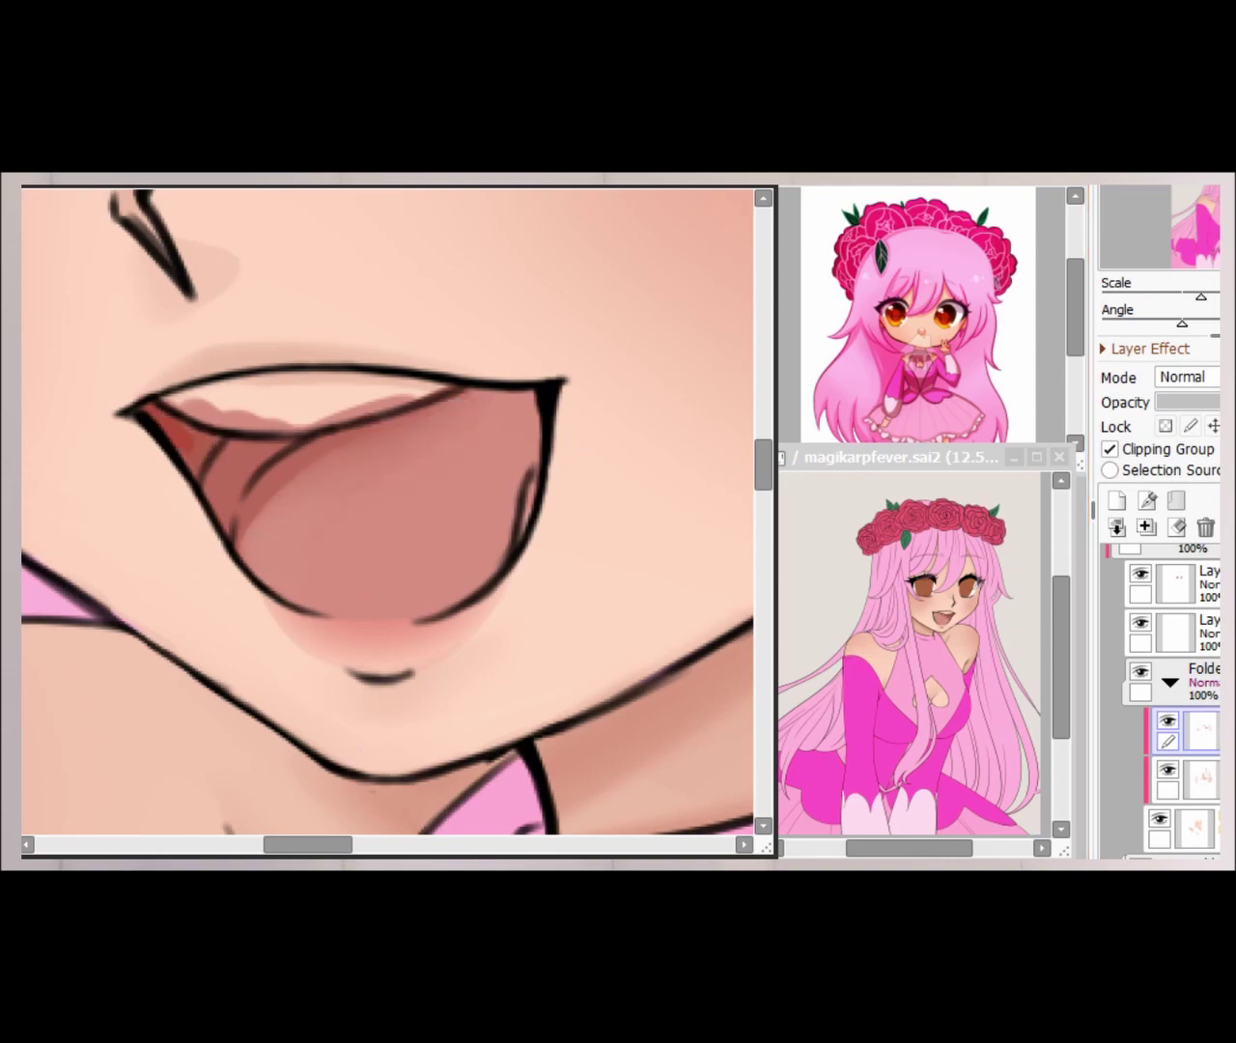
- Add a new clipped layer above the mouth colours and paint the upper teeth solid white
{"action": "scroll", "coordinate": [728, 524], "scroll_direction": "down", "scroll_amount": 1}
{"action": "scroll", "coordinate": [547, 549], "scroll_direction": "down", "scroll_amount": 1}
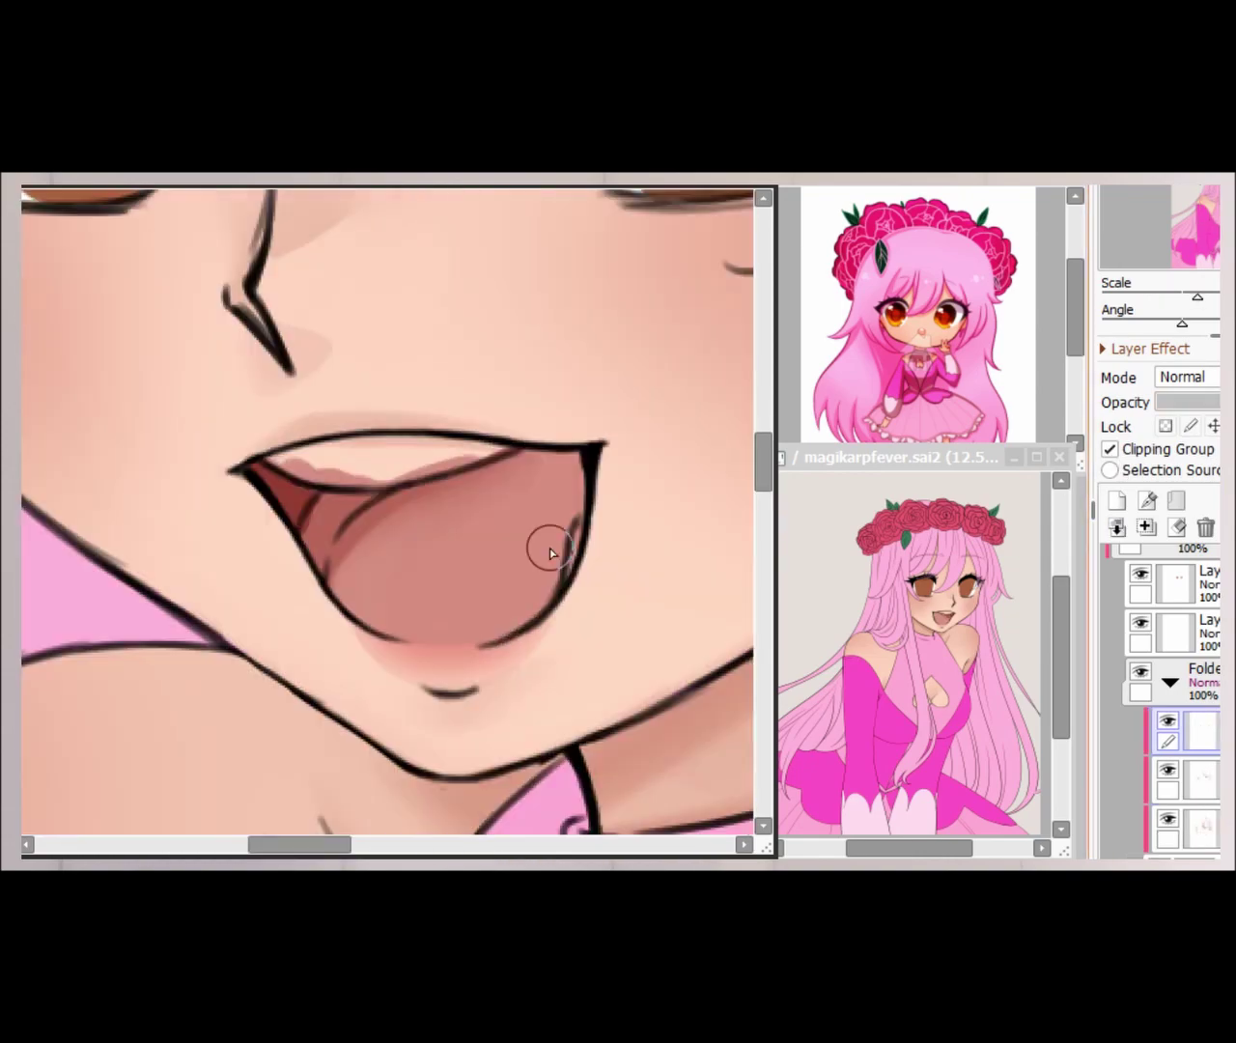
{"action": "left_click_drag", "start_coordinate": [362, 480], "coordinate": [507, 450]}
{"action": "mouse_move", "coordinate": [425, 480]}
{"action": "left_mouse_down"}
{"action": "mouse_move", "coordinate": [302, 454]}
{"action": "mouse_move", "coordinate": [478, 447]}
{"action": "mouse_move", "coordinate": [304, 461]}
{"action": "left_mouse_up"}
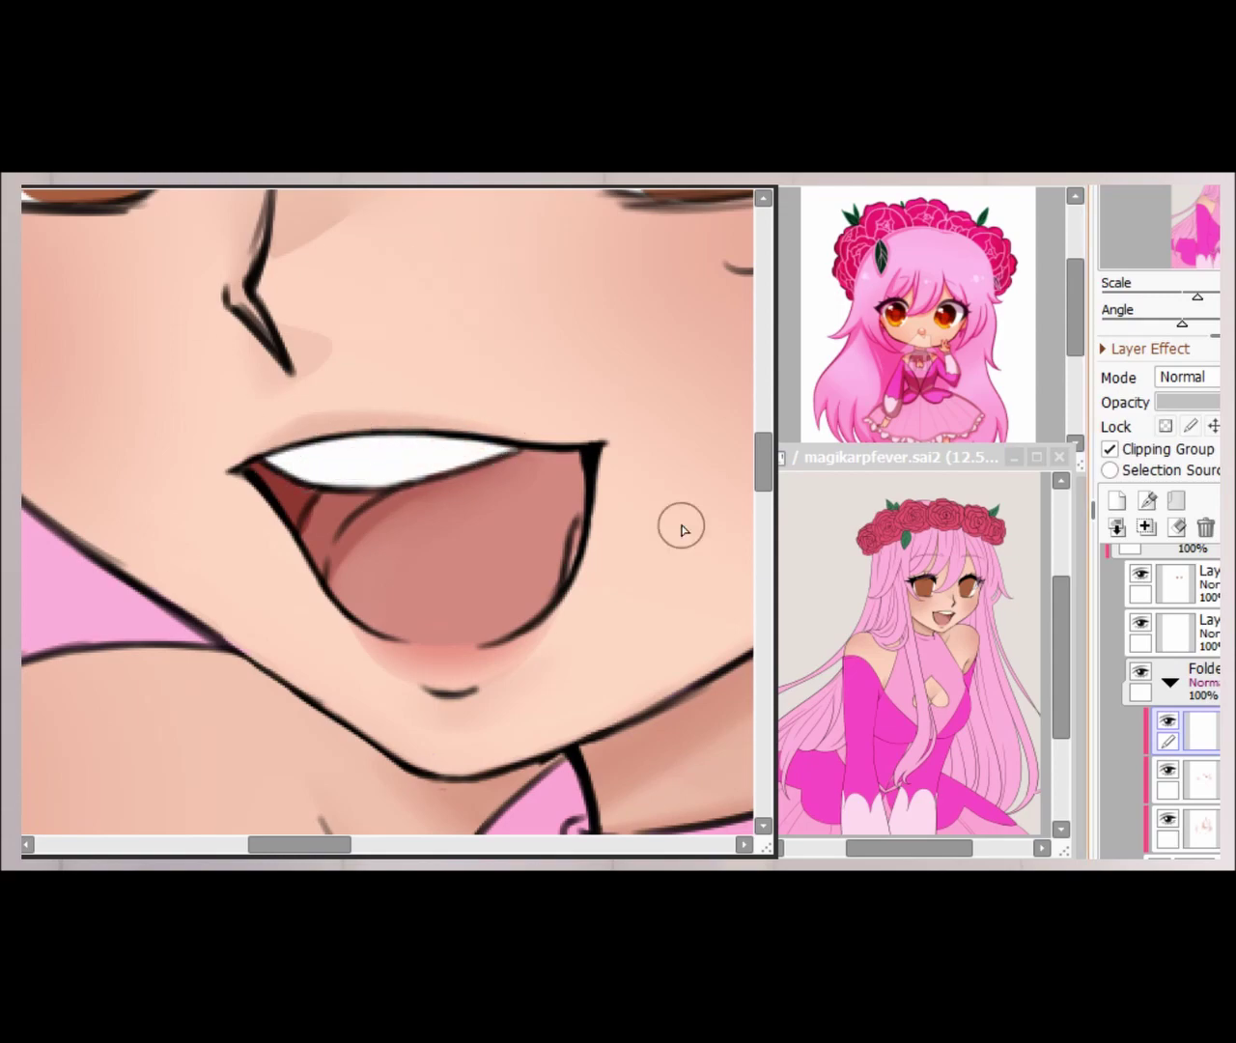
- Paint the lower teeth light grey inside the mouth and add a small pink highlight on the tongue
{"action": "scroll", "coordinate": [681, 529], "scroll_direction": "down", "scroll_amount": 4}
{"action": "scroll", "coordinate": [491, 469], "scroll_direction": "up", "scroll_amount": 5}
{"action": "mouse_move", "coordinate": [453, 439]}
{"action": "left_mouse_down"}
{"action": "mouse_move", "coordinate": [506, 473]}
{"action": "mouse_move", "coordinate": [540, 533]}
{"action": "mouse_move", "coordinate": [424, 444]}
{"action": "left_mouse_up"}
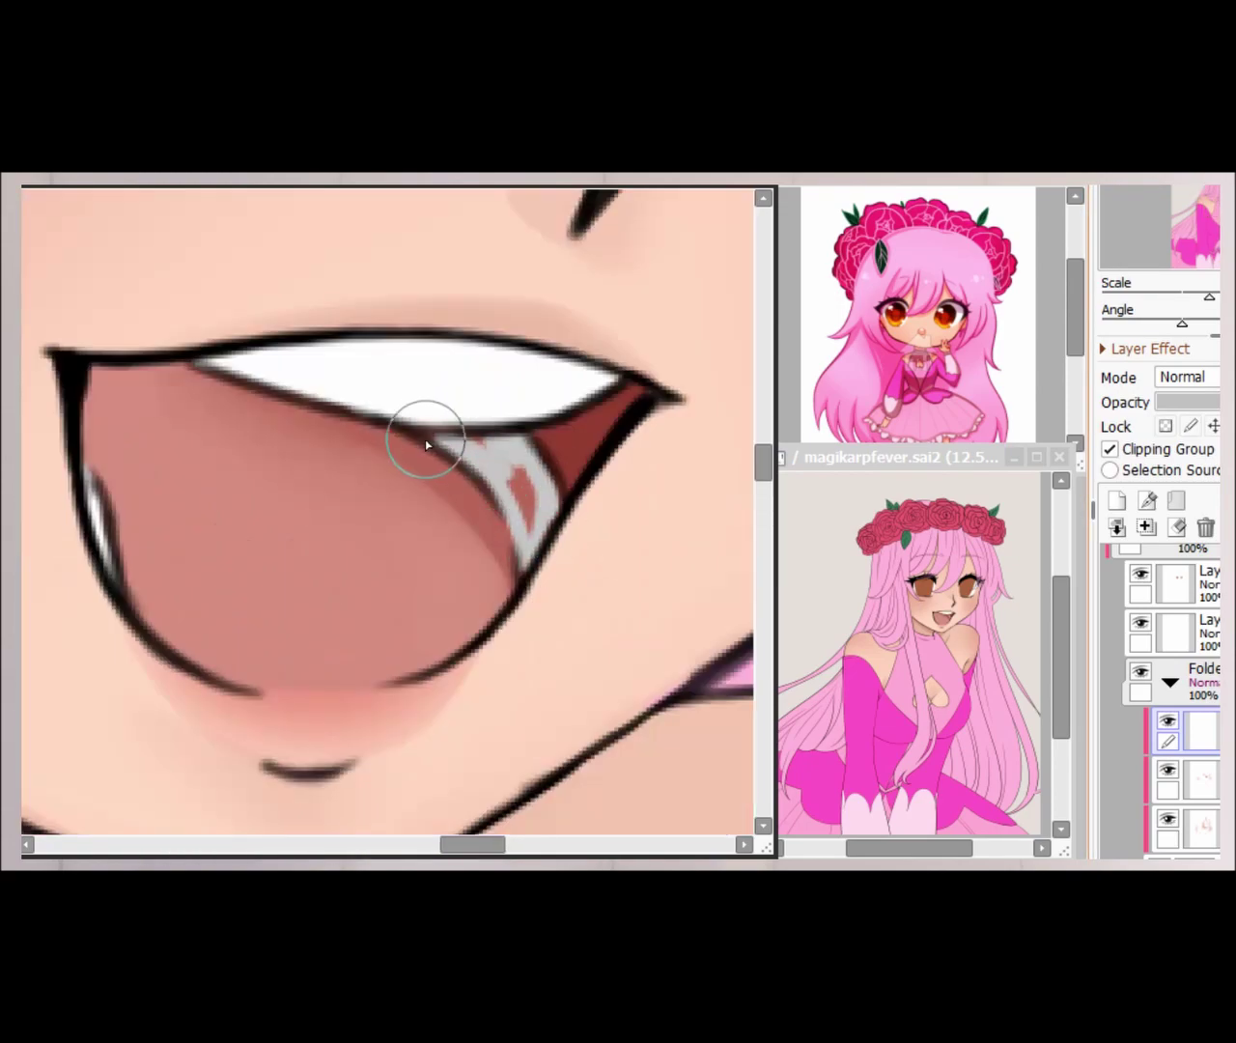
{"action": "left_click_drag", "start_coordinate": [89, 517], "coordinate": [350, 401]}
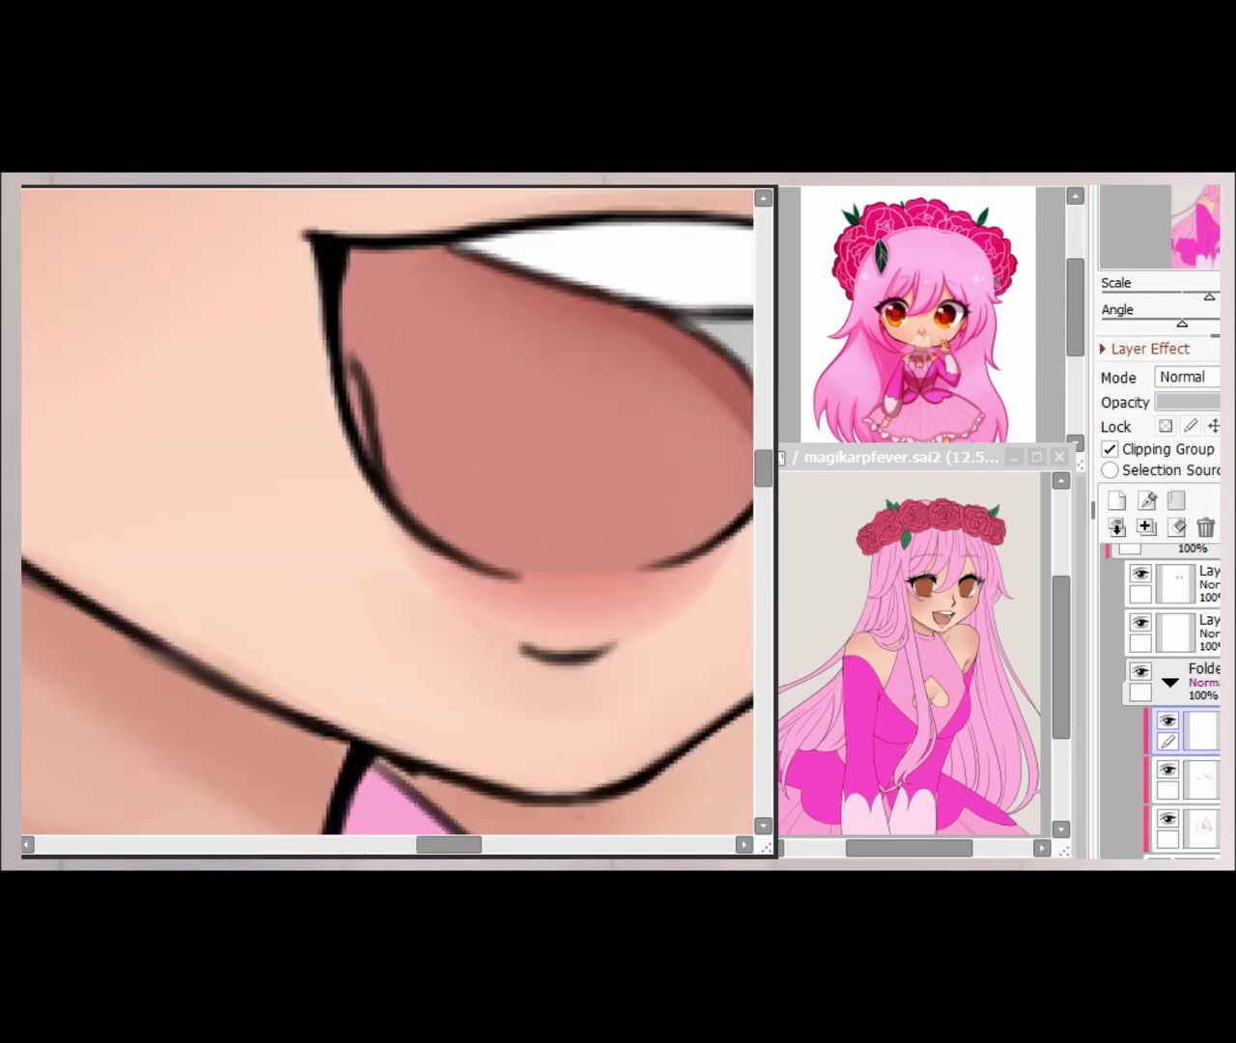
{"action": "scroll", "coordinate": [298, 516], "scroll_direction": "down", "scroll_amount": 4}
{"action": "scroll", "coordinate": [1140, 758], "scroll_direction": "up", "scroll_amount": 2}
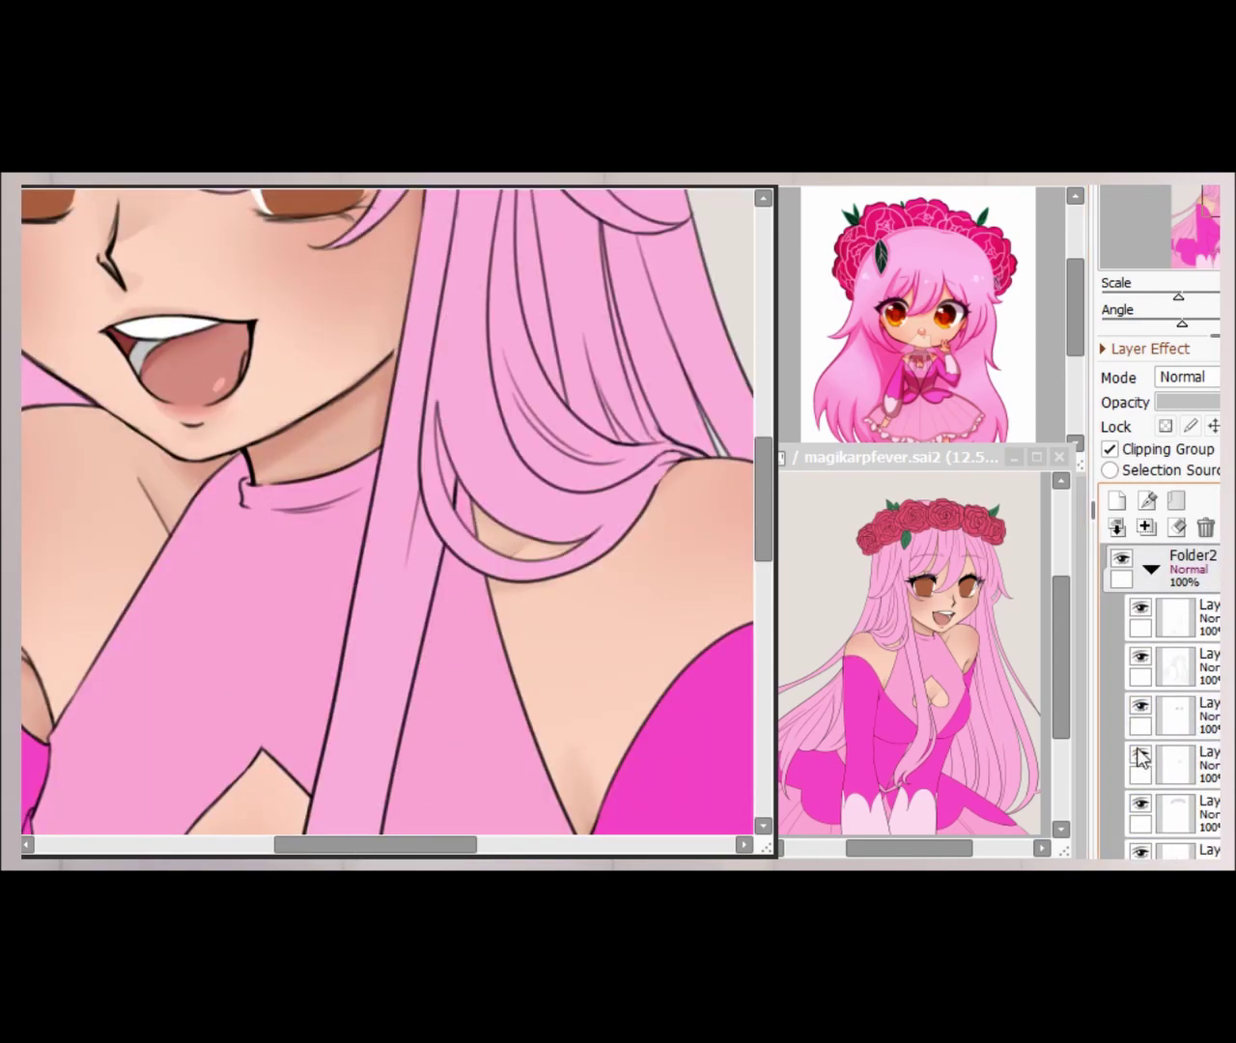
- On a clipped layer above the skin, paint a white rim light and small oval highlights on the shoulder beside the curled hair
{"action": "scroll", "coordinate": [373, 325], "scroll_direction": "up", "scroll_amount": 3}
{"action": "scroll", "coordinate": [372, 325], "scroll_direction": "down", "scroll_amount": 4}
{"action": "scroll", "coordinate": [372, 326], "scroll_direction": "up", "scroll_amount": 2}
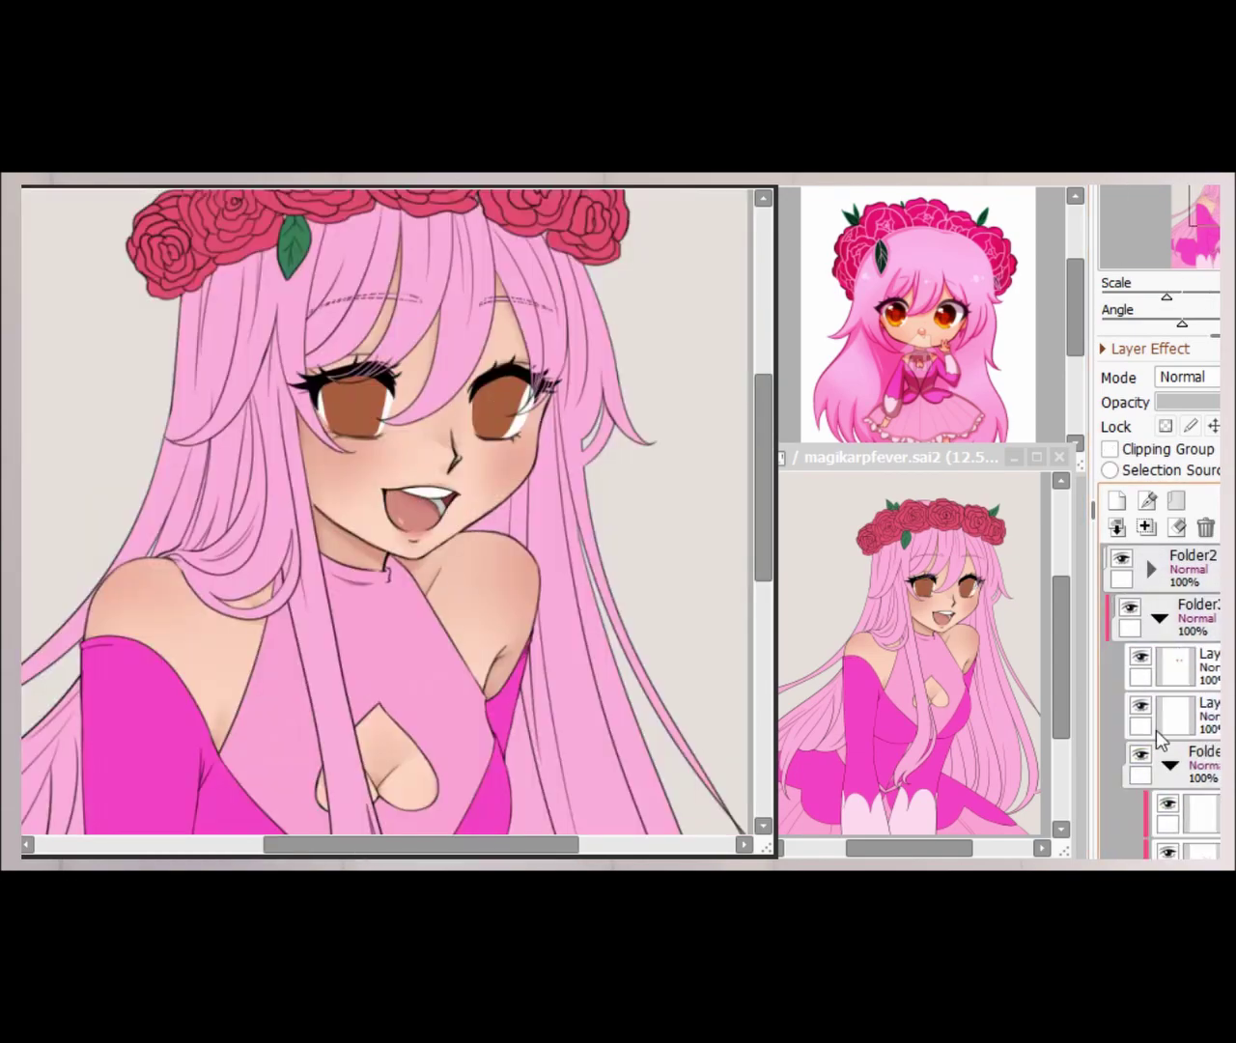
{"action": "scroll", "coordinate": [1162, 738], "scroll_direction": "down", "scroll_amount": 2}
{"action": "left_click", "coordinate": [1179, 656]}
{"action": "scroll", "coordinate": [305, 767], "scroll_direction": "up", "scroll_amount": 3}
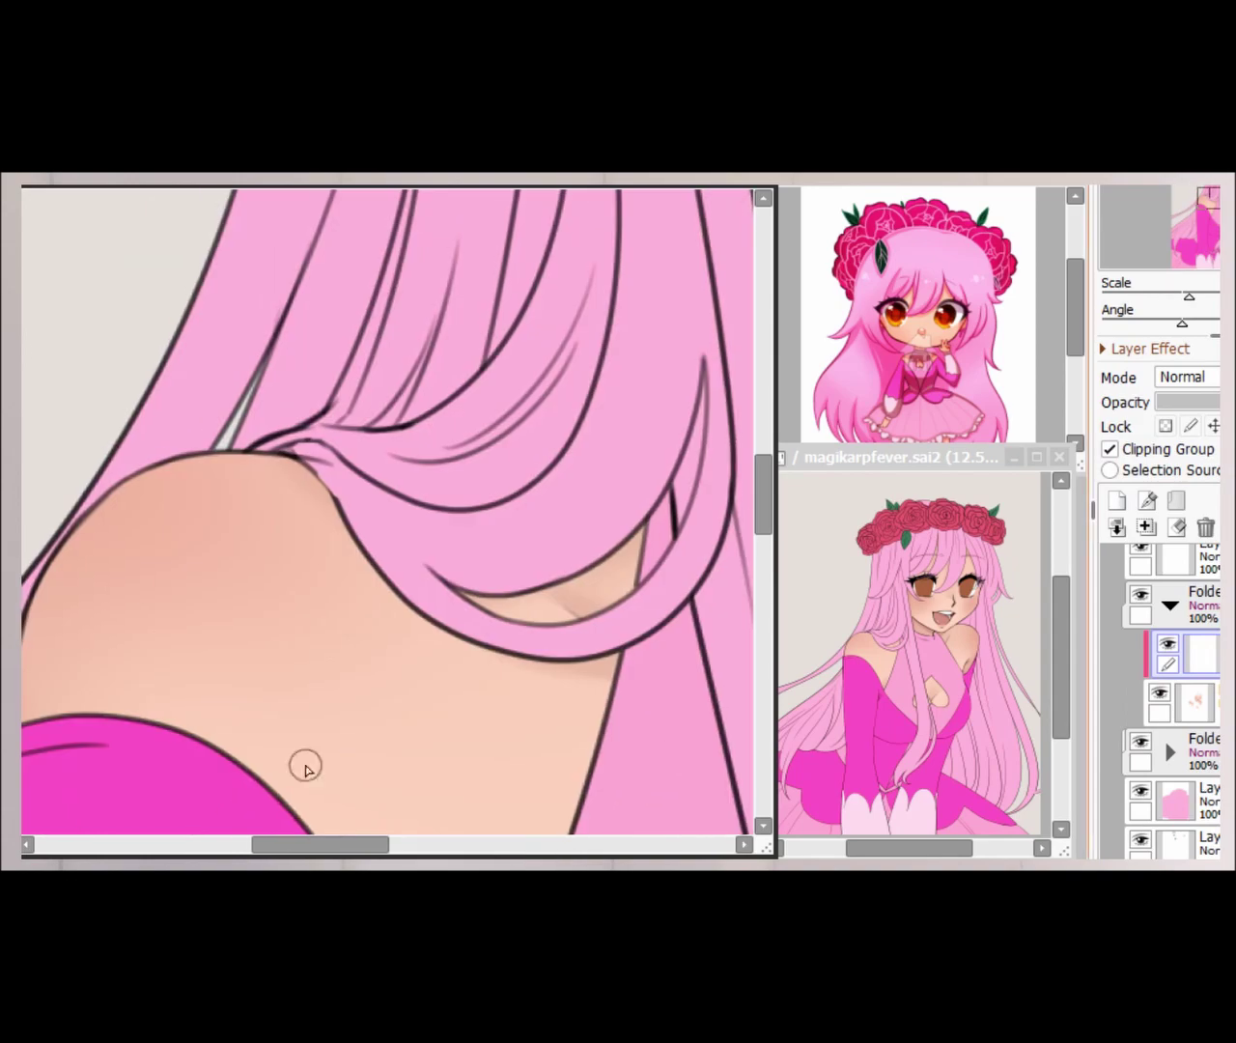
{"action": "scroll", "coordinate": [305, 768], "scroll_direction": "down", "scroll_amount": 2}
{"action": "scroll", "coordinate": [340, 249], "scroll_direction": "up", "scroll_amount": 2}
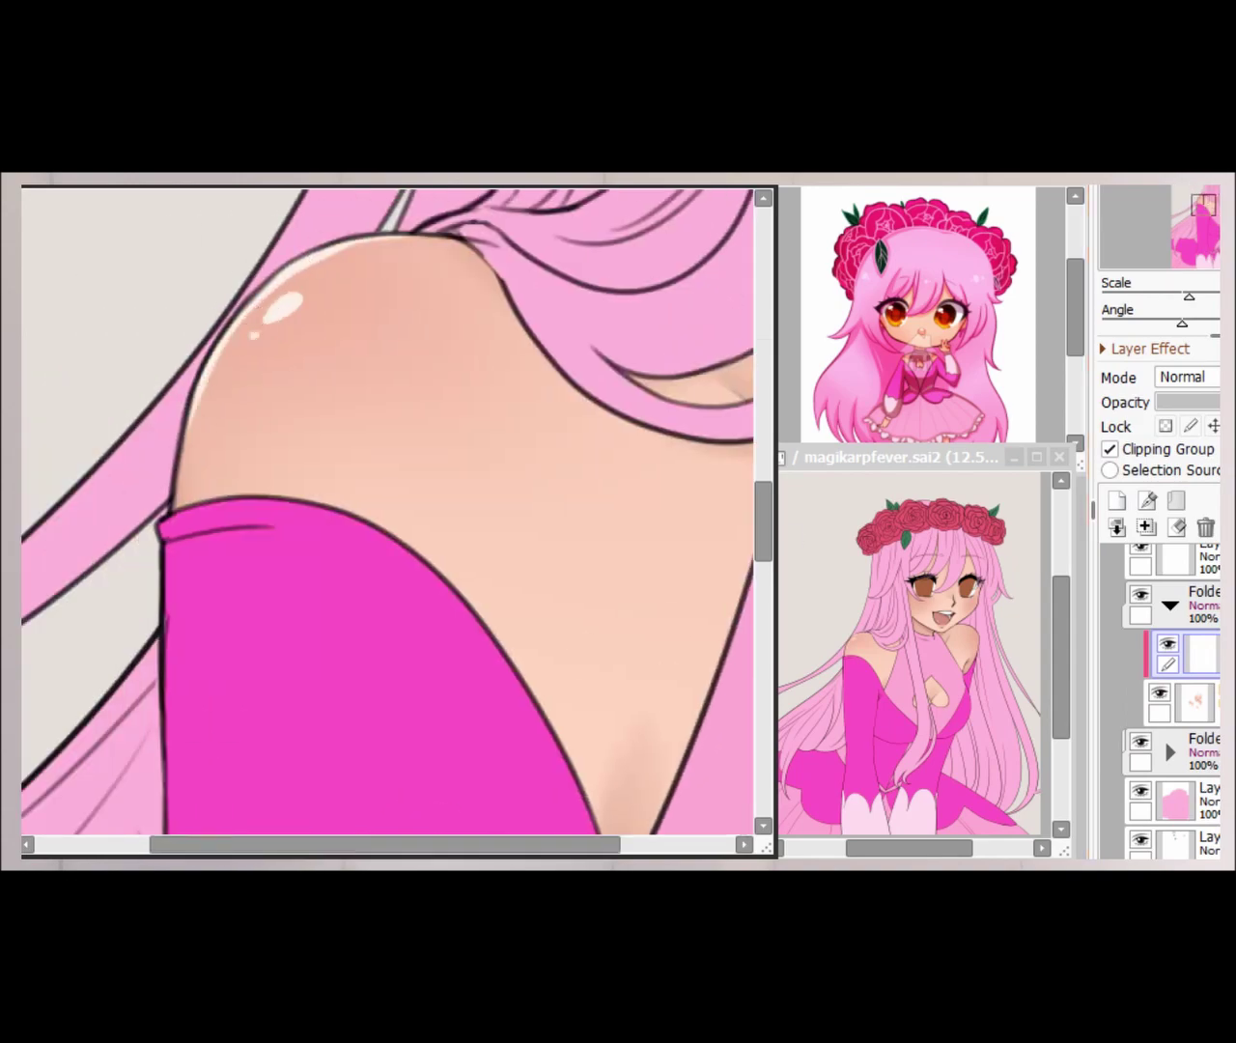
- Add white highlights to the chest cutout, the other shoulder, the cheeks and the outer edge of the face
{"action": "scroll", "coordinate": [284, 378], "scroll_direction": "up", "scroll_amount": 2}
{"action": "scroll", "coordinate": [384, 490], "scroll_direction": "down", "scroll_amount": 4}
{"action": "scroll", "coordinate": [385, 491], "scroll_direction": "up", "scroll_amount": 4}
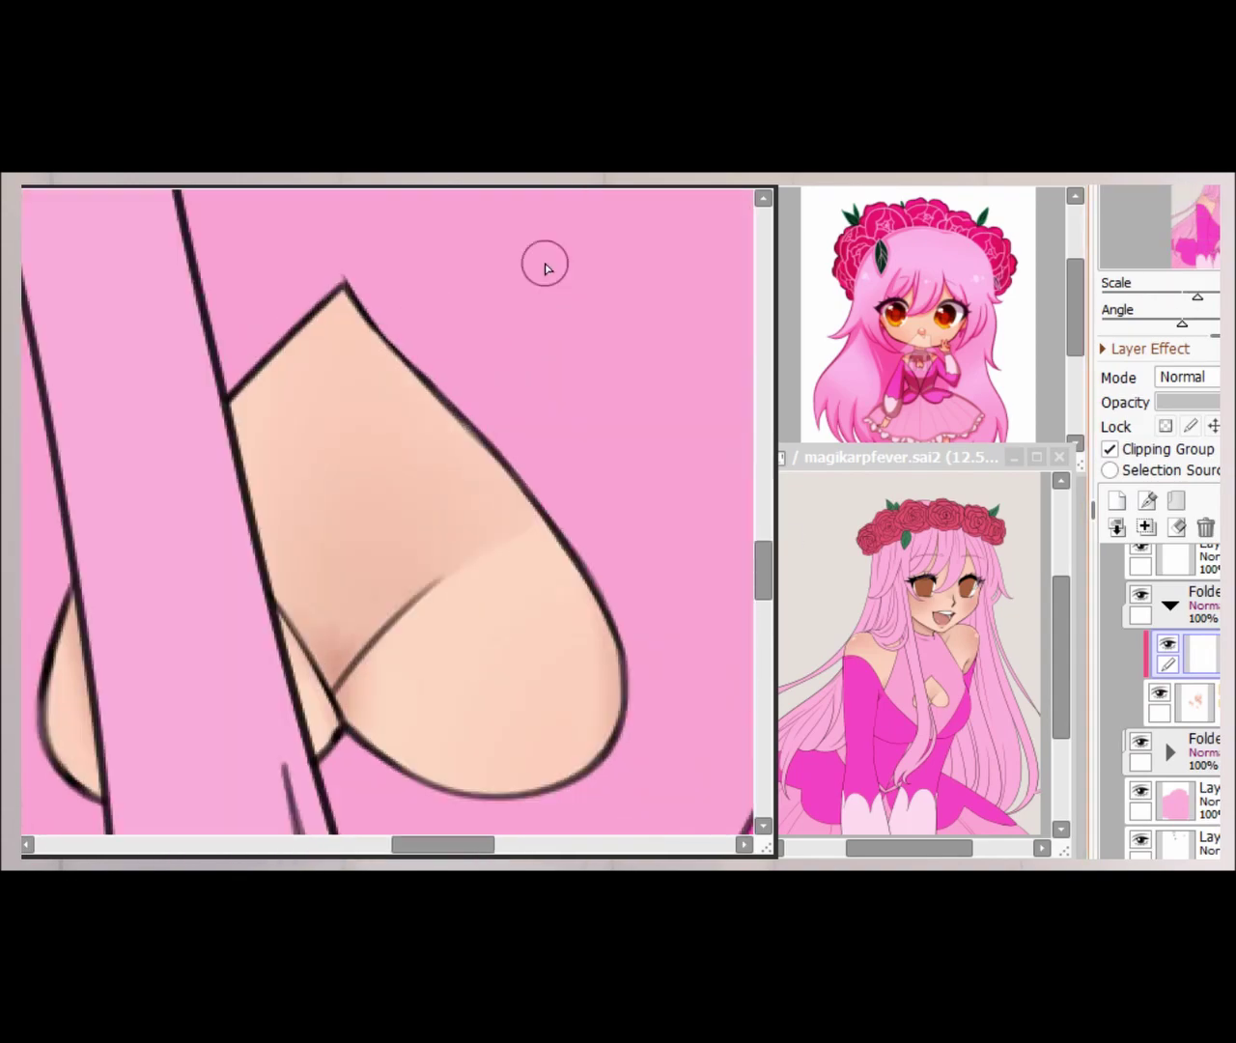
{"action": "scroll", "coordinate": [544, 262], "scroll_direction": "down", "scroll_amount": 3}
{"action": "scroll", "coordinate": [256, 384], "scroll_direction": "up", "scroll_amount": 5}
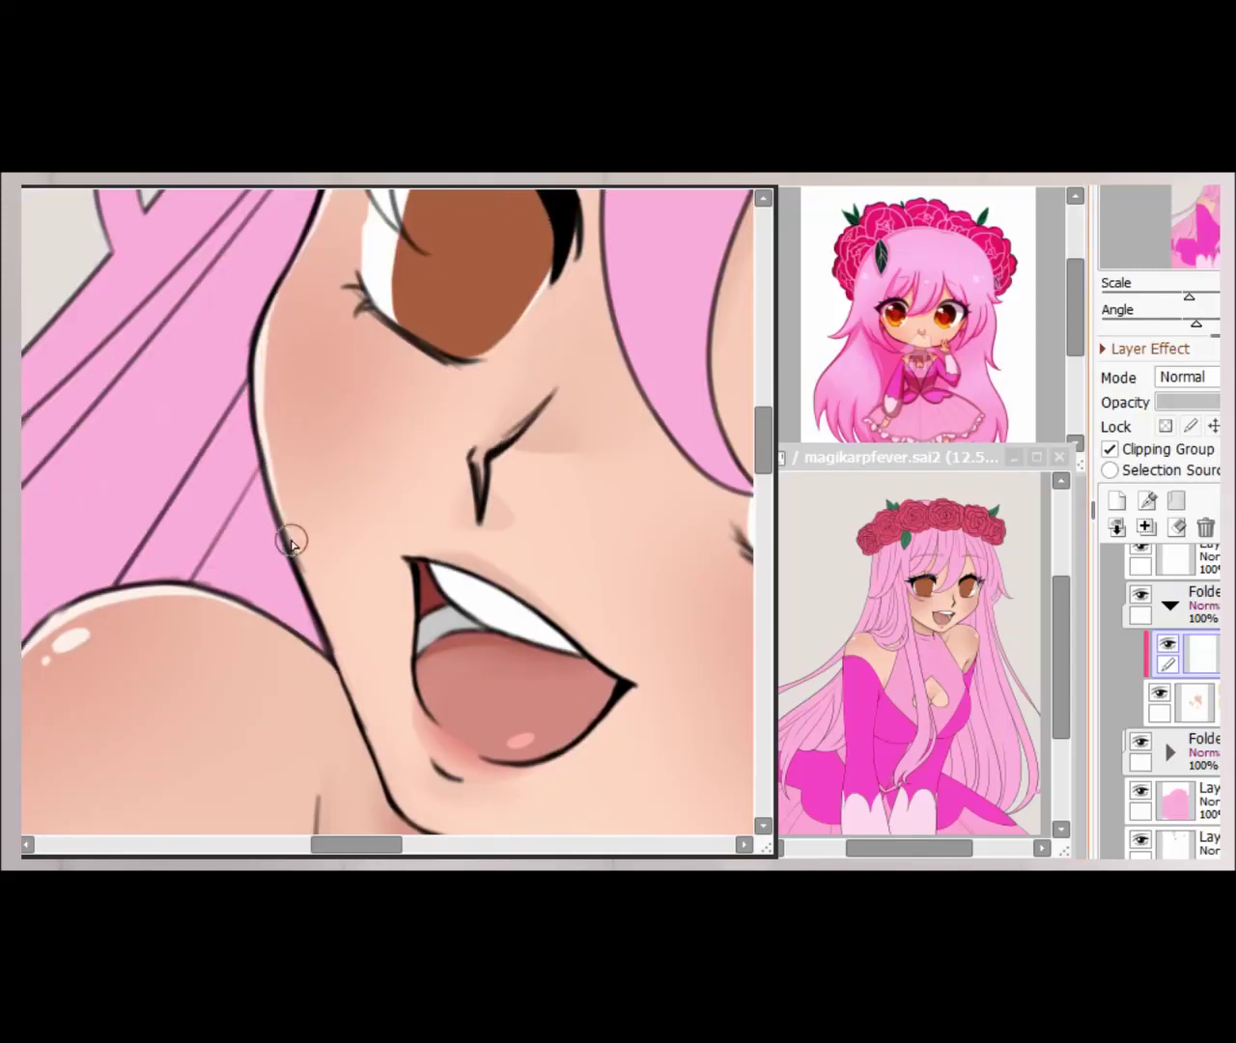
{"action": "scroll", "coordinate": [187, 399], "scroll_direction": "down", "scroll_amount": 1}
{"action": "scroll", "coordinate": [301, 667], "scroll_direction": "up", "scroll_amount": 1}
{"action": "scroll", "coordinate": [386, 674], "scroll_direction": "down", "scroll_amount": 3}
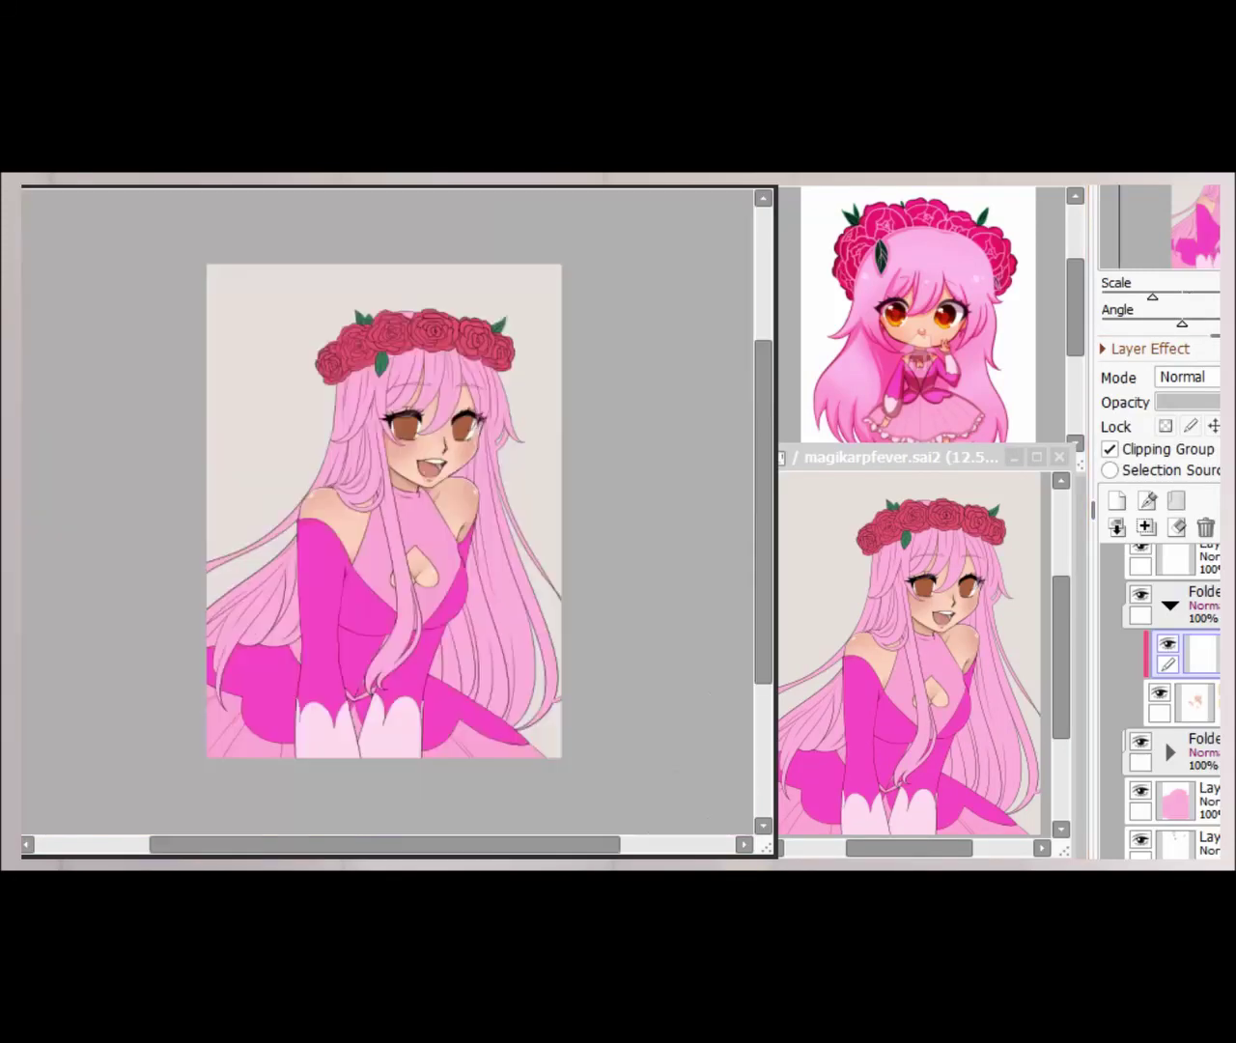
- Merge the skin folder into one layer, lock the skin line art's transparency and recolour its outlines reddish brown
{"action": "scroll", "coordinate": [386, 674], "scroll_direction": "up", "scroll_amount": 2}
{"action": "left_click", "coordinate": [1170, 605]}
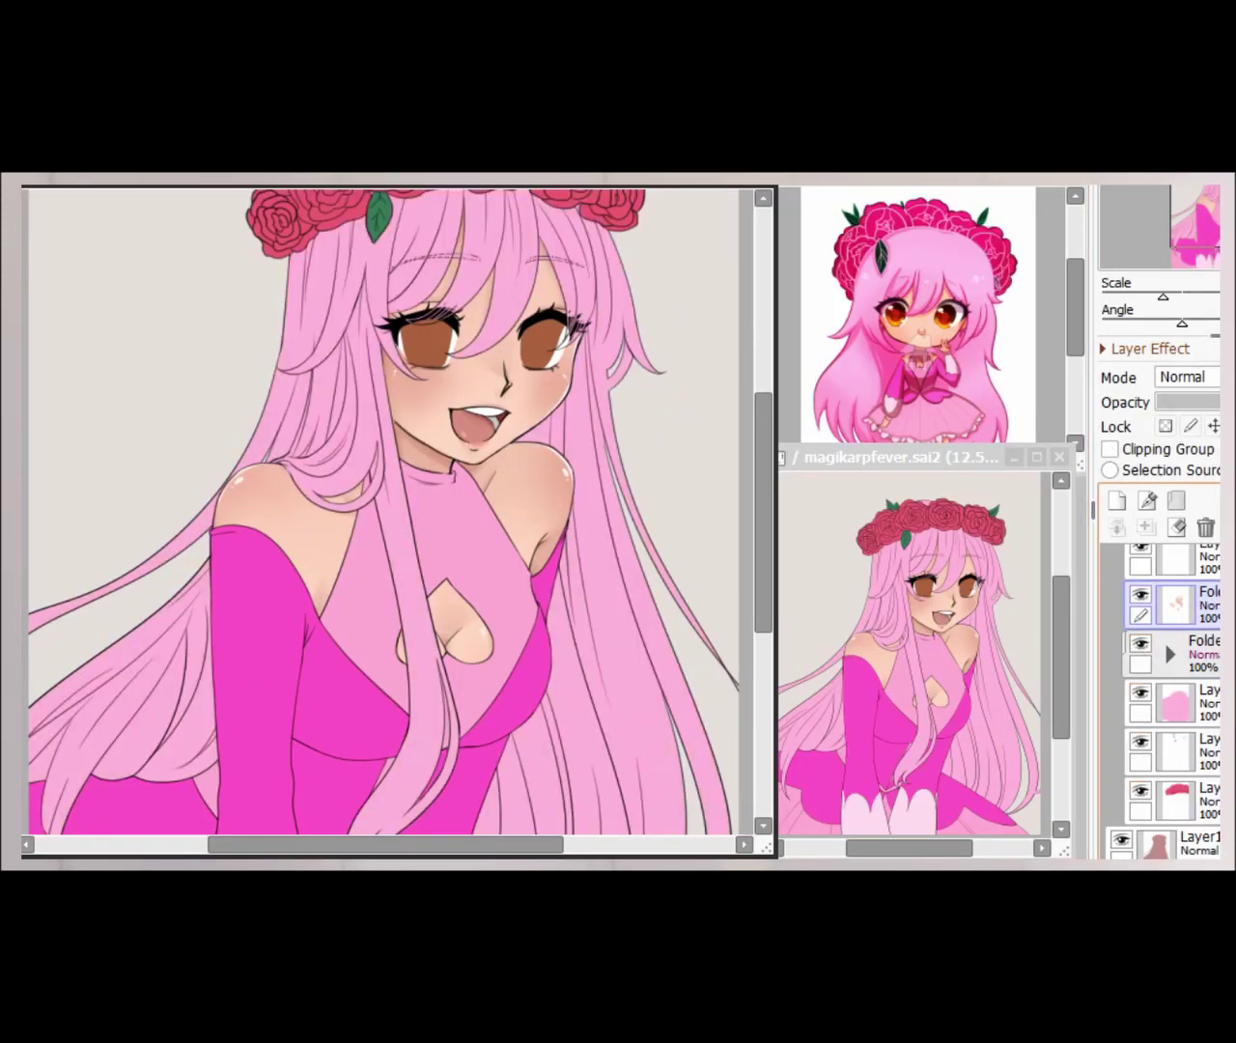
{"action": "scroll", "coordinate": [1149, 585], "scroll_direction": "up", "scroll_amount": 3}
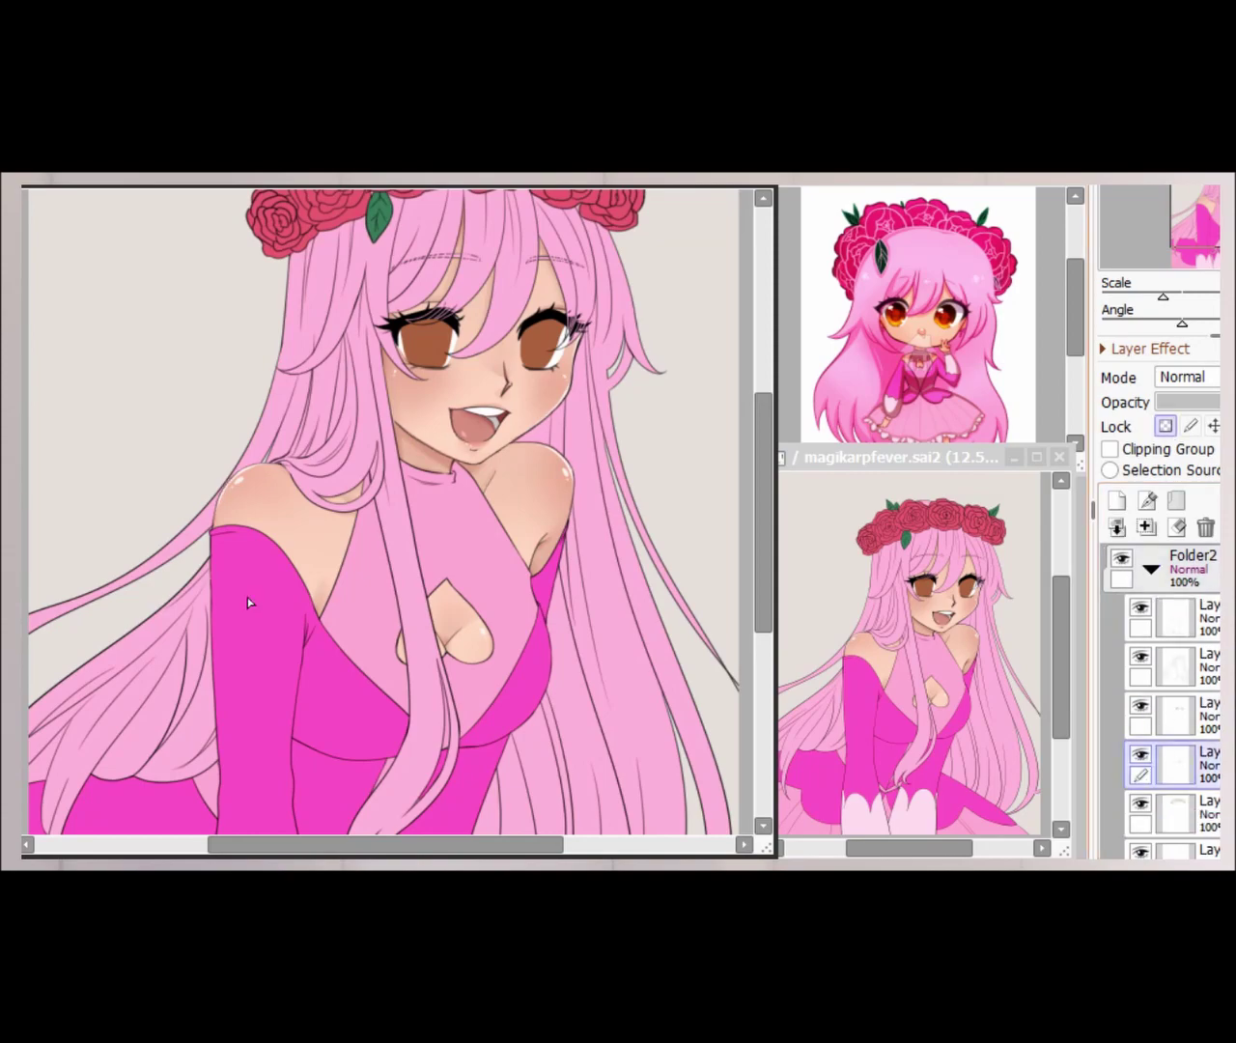
{"action": "scroll", "coordinate": [438, 267], "scroll_direction": "up", "scroll_amount": 3}
{"action": "scroll", "coordinate": [403, 573], "scroll_direction": "down", "scroll_amount": 3}
{"action": "left_click", "coordinate": [1166, 568]}
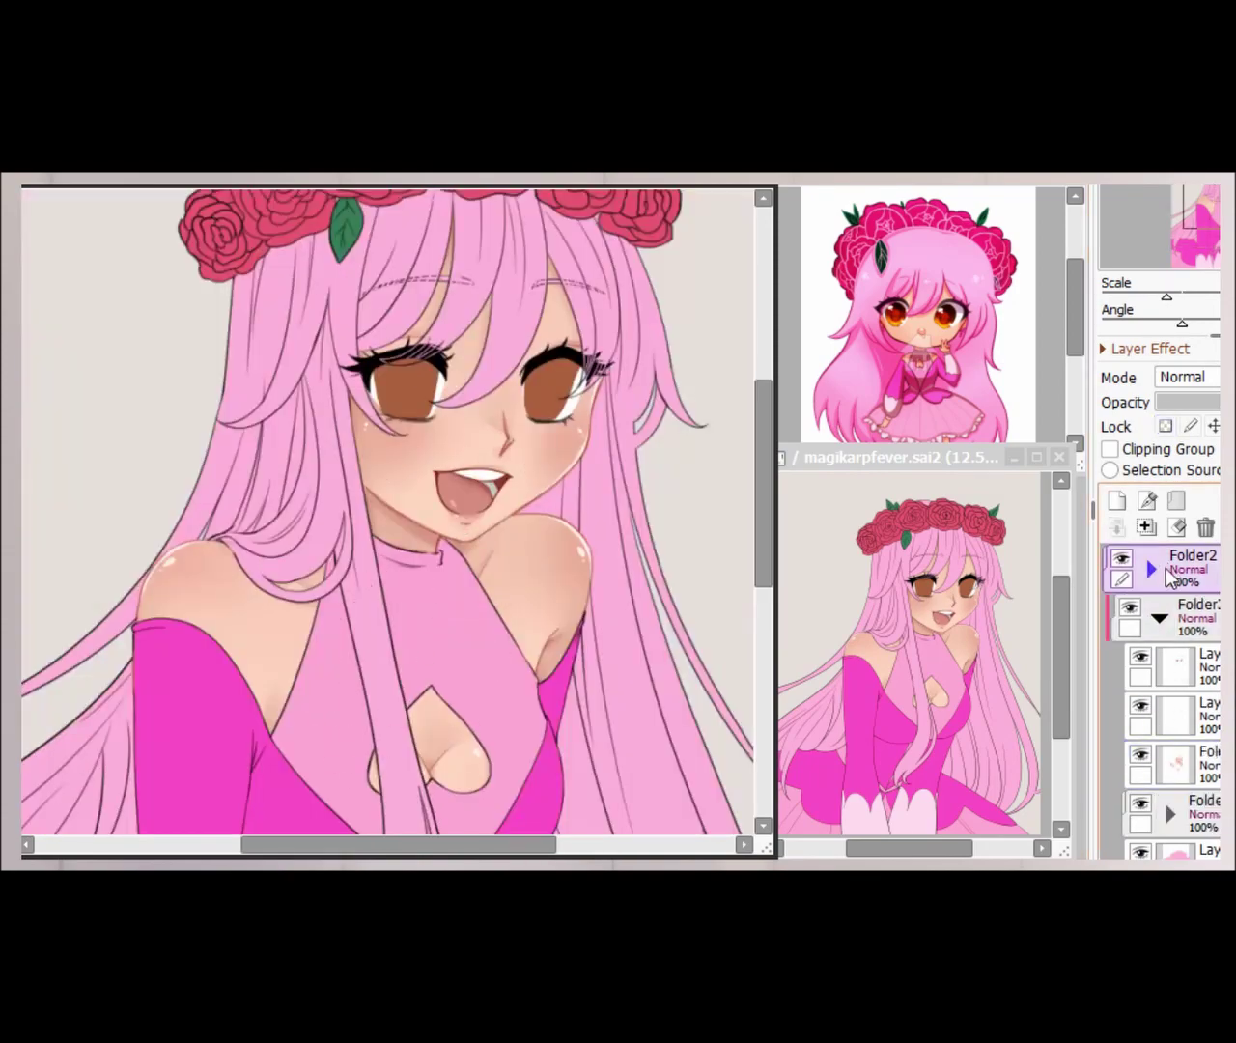
- Lock the transparency of the eye-white layer and airbrush a soft grey shadow beneath the upper lashes
{"action": "left_click", "coordinate": [1179, 714]}
{"action": "scroll", "coordinate": [322, 469], "scroll_direction": "up", "scroll_amount": 3}
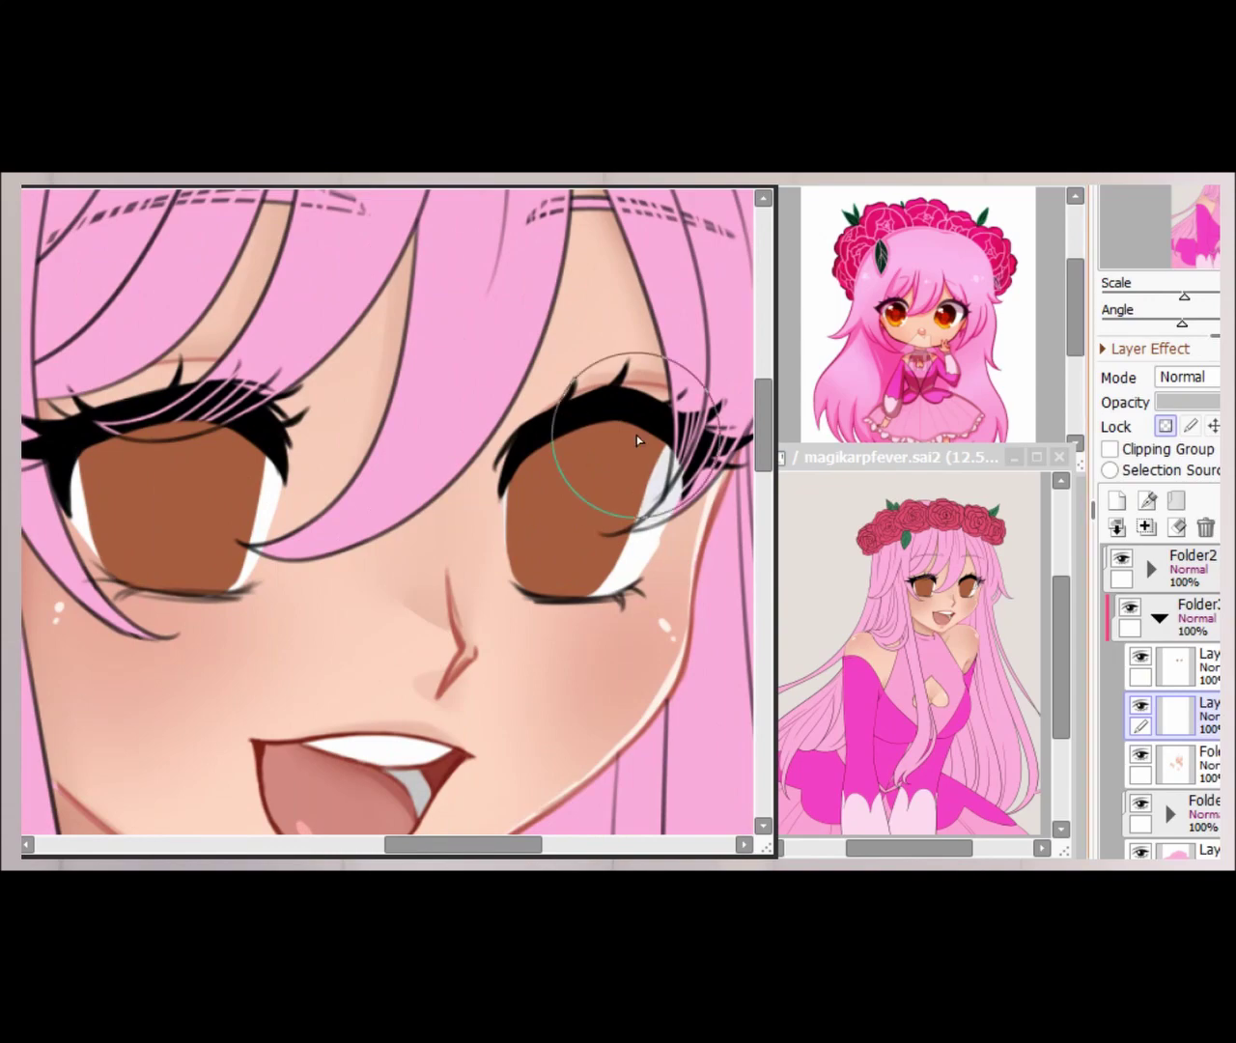
{"action": "scroll", "coordinate": [1146, 767], "scroll_direction": "down", "scroll_amount": 2}
- Set up a folder with clipped layers for the hair base and airbrush a soft darker pink gradient over the hair
{"action": "left_click", "coordinate": [1173, 731]}
{"action": "scroll", "coordinate": [684, 276], "scroll_direction": "down", "scroll_amount": 3}
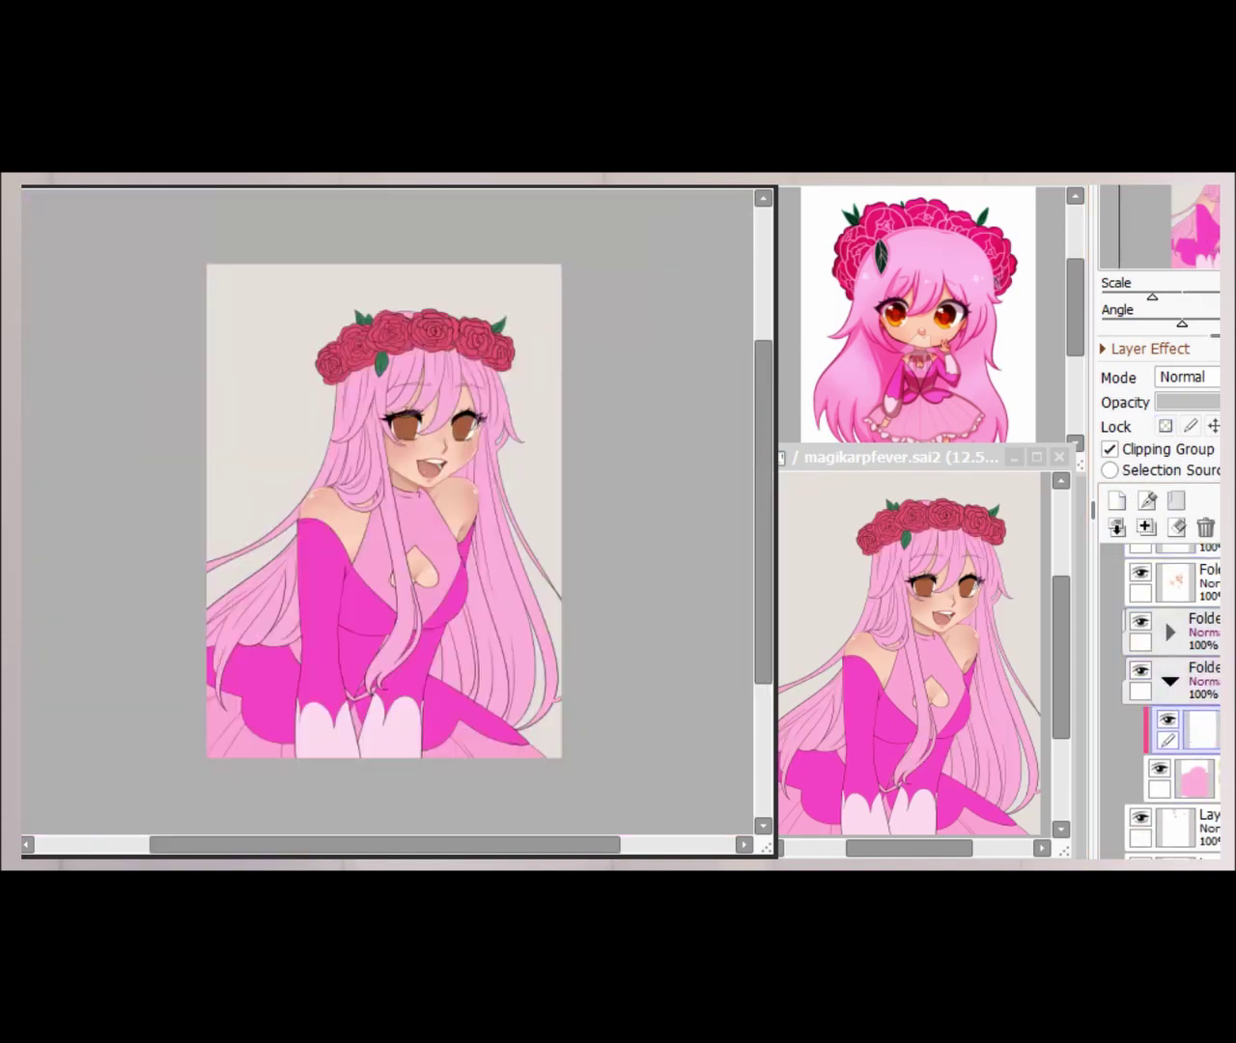
{"action": "scroll", "coordinate": [470, 469], "scroll_direction": "up", "scroll_amount": 3}
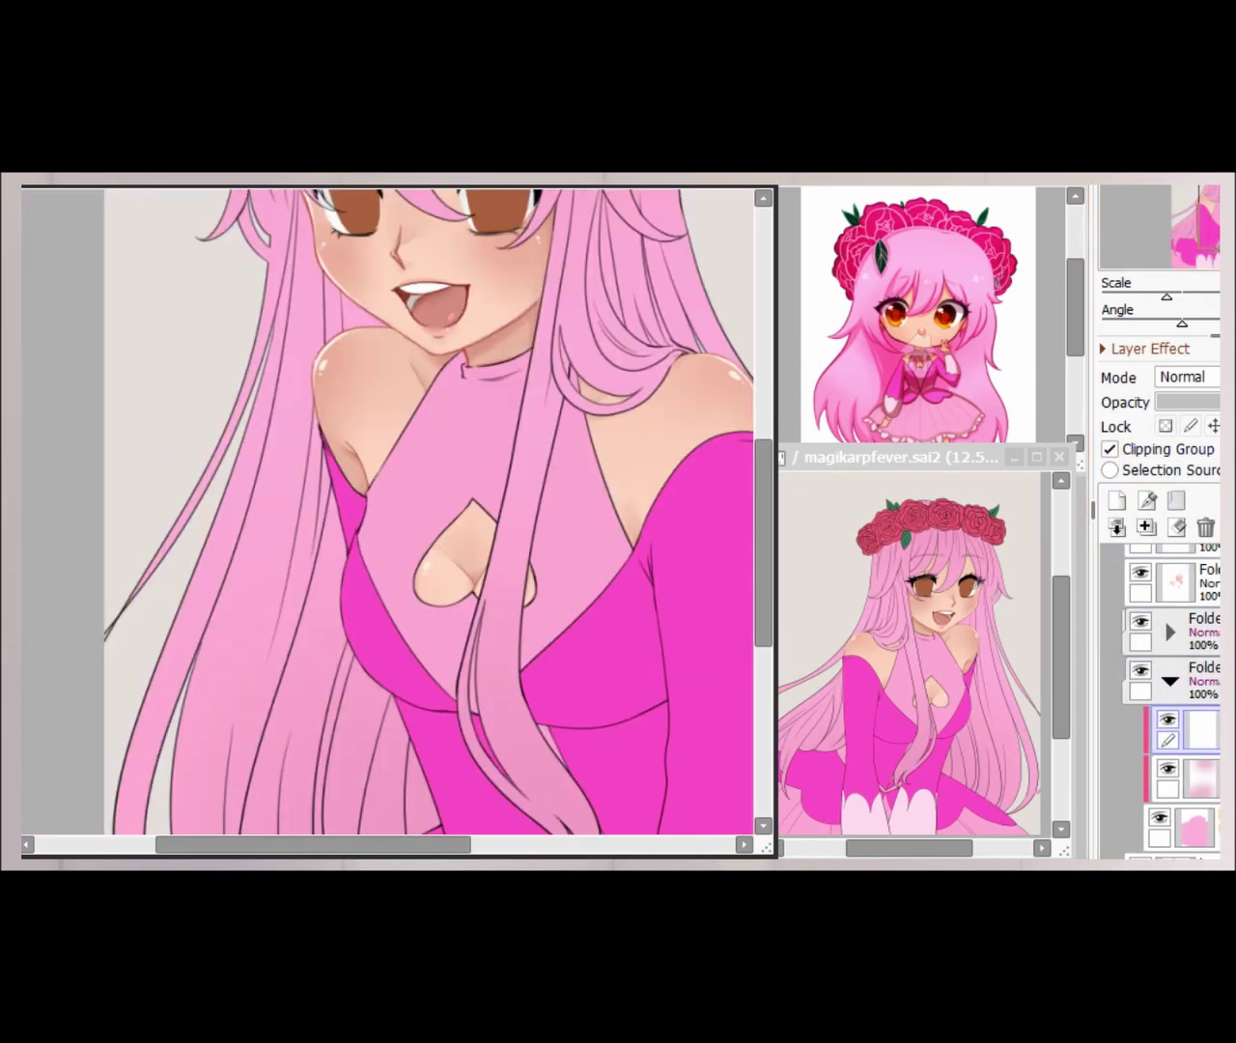
- Shade the back hair behind the torso in dark pink and brush soft streaks along the neighbouring outer lock
{"action": "left_click_drag", "start_coordinate": [777, 579], "coordinate": [783, 579]}
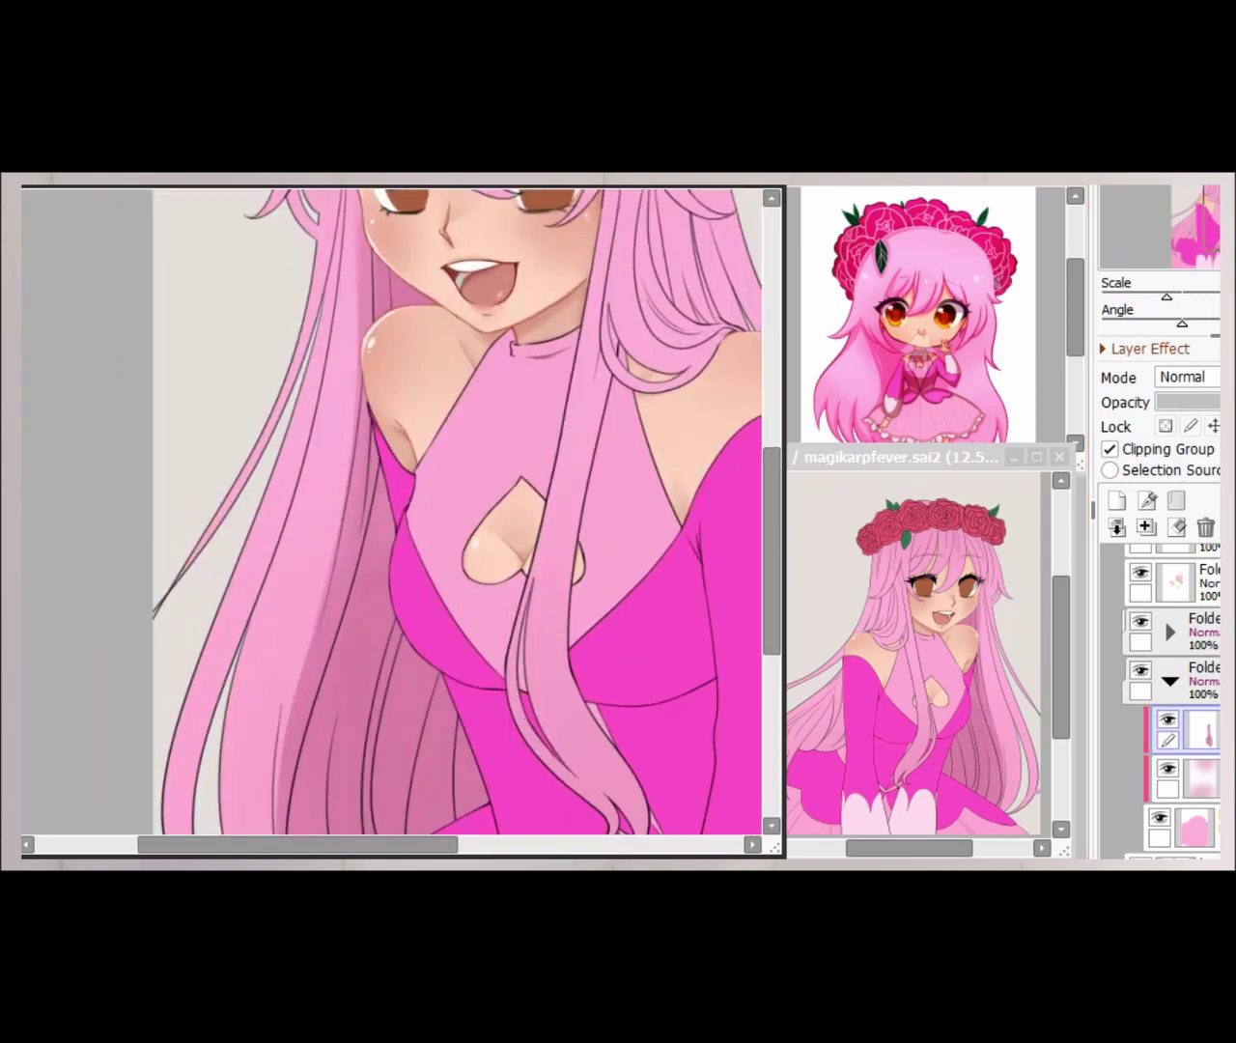
{"action": "scroll", "coordinate": [298, 585], "scroll_direction": "down", "scroll_amount": 3}
{"action": "scroll", "coordinate": [526, 657], "scroll_direction": "right", "scroll_amount": 3}
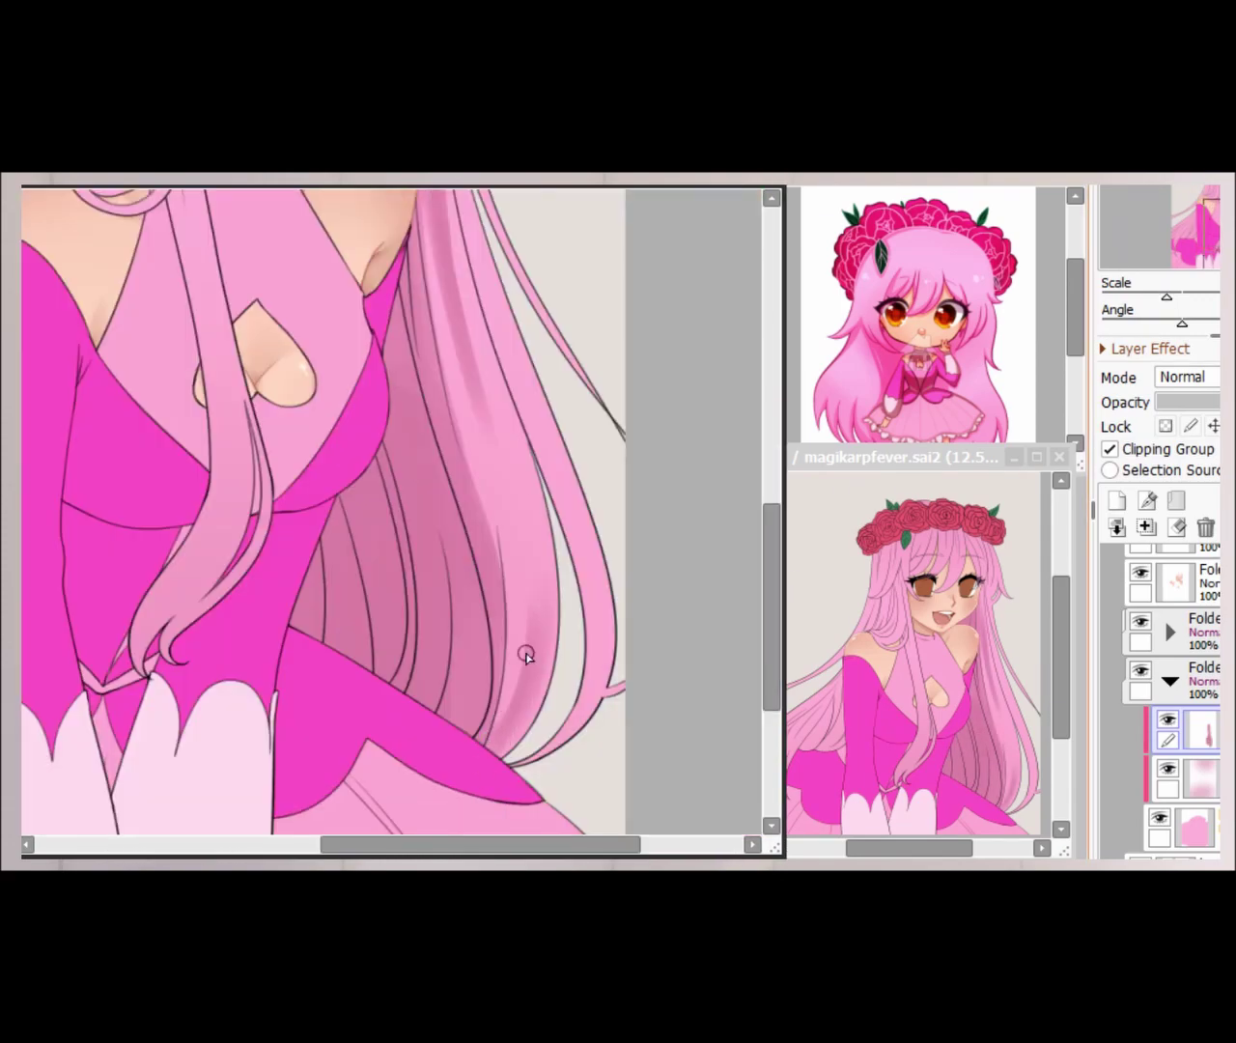
{"action": "scroll", "coordinate": [449, 208], "scroll_direction": "up", "scroll_amount": 3}
{"action": "scroll", "coordinate": [772, 457], "scroll_direction": "left", "scroll_amount": 3}
{"action": "key", "text": "h"}
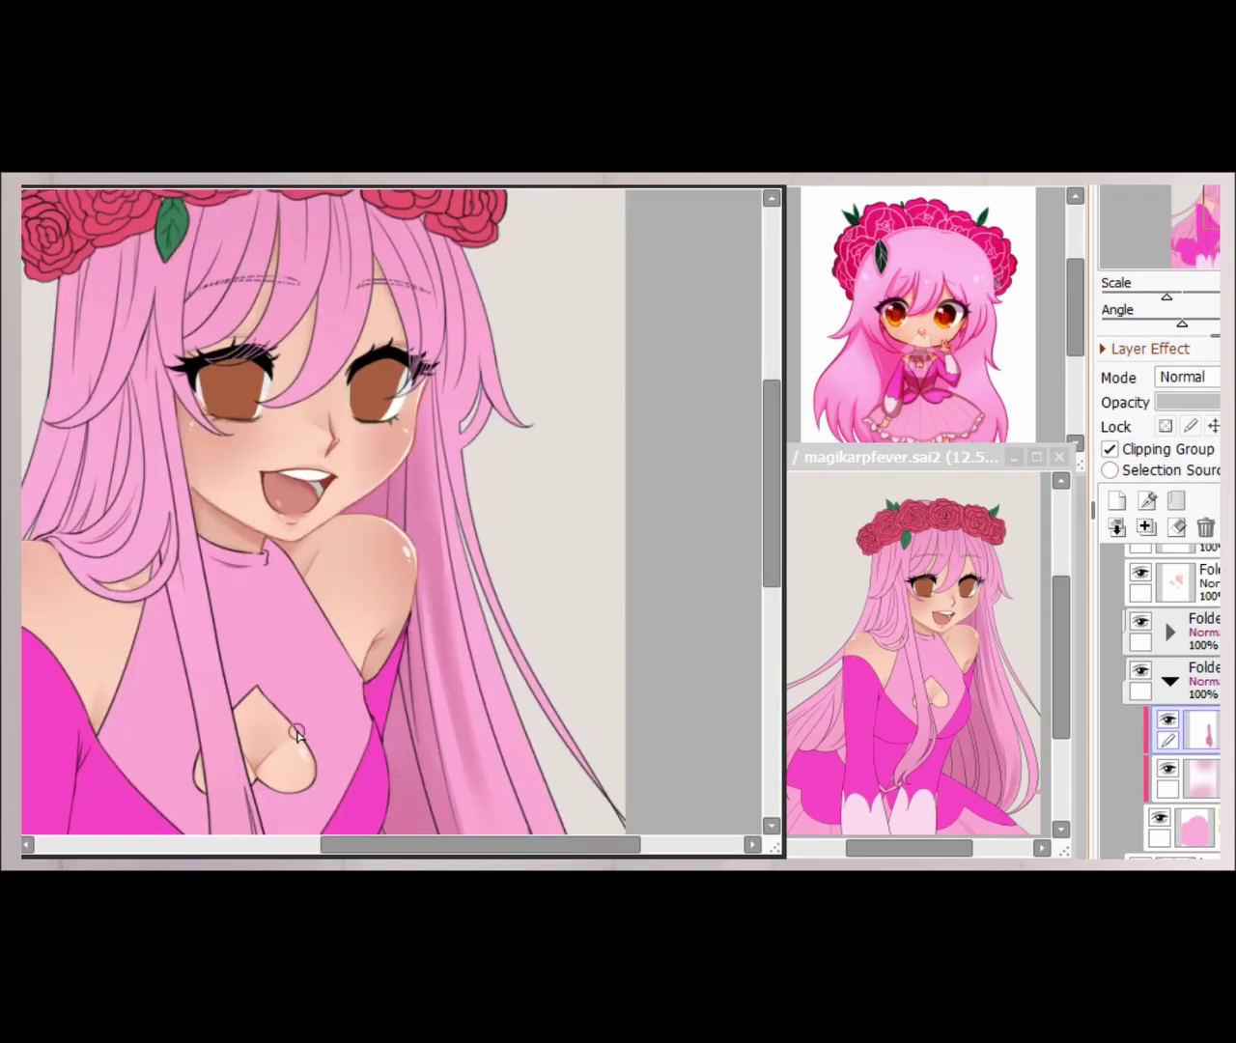
- Paint dark pink shadows on the hair strands that fall behind the shoulder and beneath the side lock
{"action": "scroll", "coordinate": [382, 473], "scroll_direction": "left", "scroll_amount": 3}
{"action": "left_click_drag", "start_coordinate": [398, 328], "coordinate": [340, 539]}
{"action": "left_click_drag", "start_coordinate": [439, 336], "coordinate": [374, 525]}
{"action": "left_click_drag", "start_coordinate": [425, 355], "coordinate": [365, 536]}
{"action": "left_click_drag", "start_coordinate": [440, 311], "coordinate": [383, 461]}
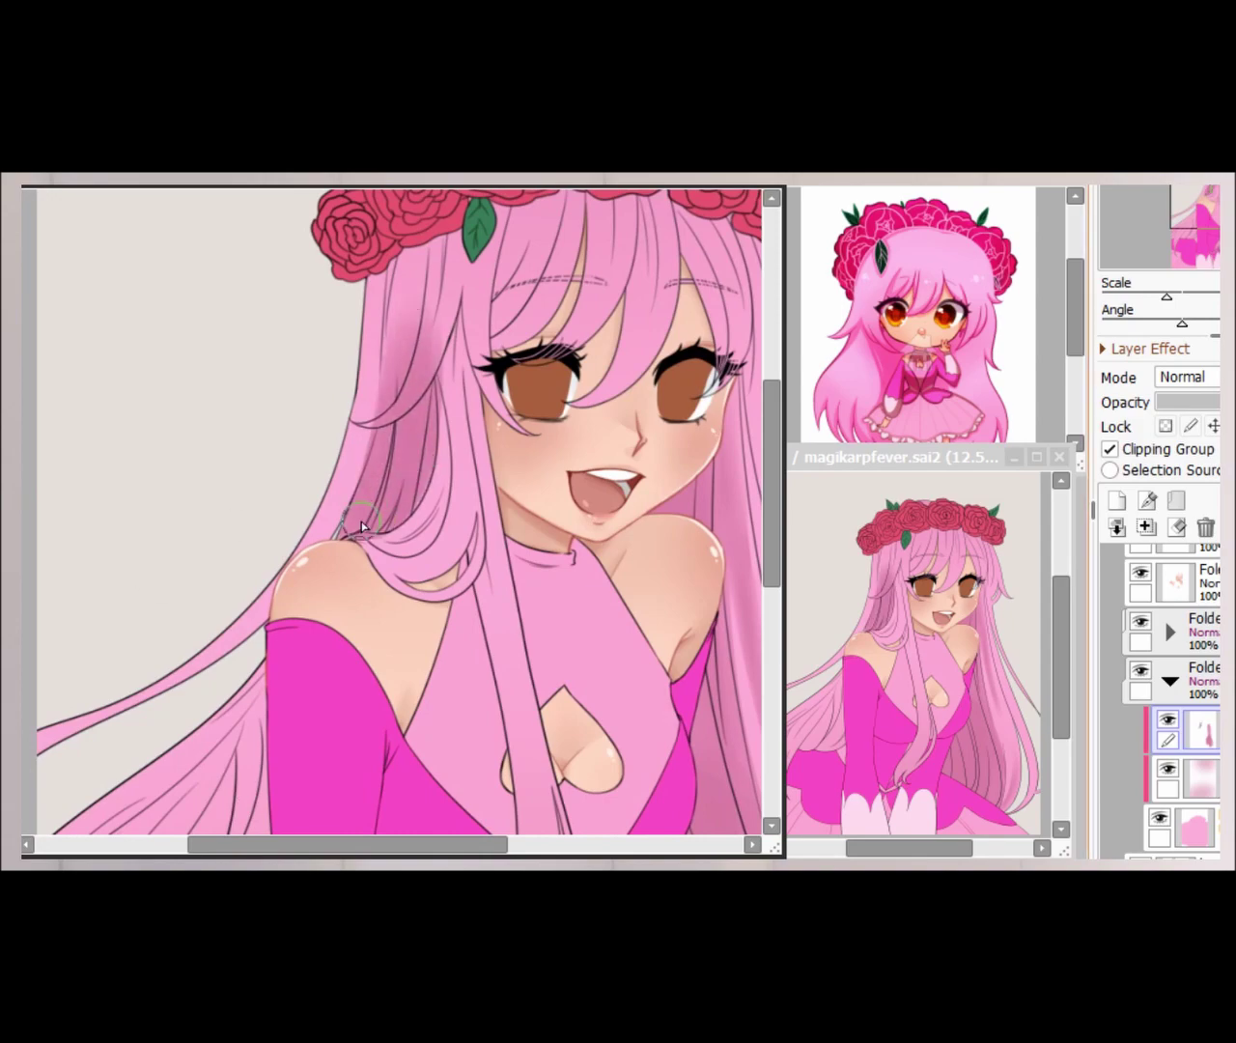
{"action": "scroll", "coordinate": [405, 444], "scroll_direction": "up", "scroll_amount": 3}
{"action": "scroll", "coordinate": [425, 541], "scroll_direction": "down", "scroll_amount": 2}
{"action": "scroll", "coordinate": [447, 628], "scroll_direction": "up", "scroll_amount": 1}
{"action": "left_click_drag", "start_coordinate": [773, 505], "coordinate": [773, 492]}
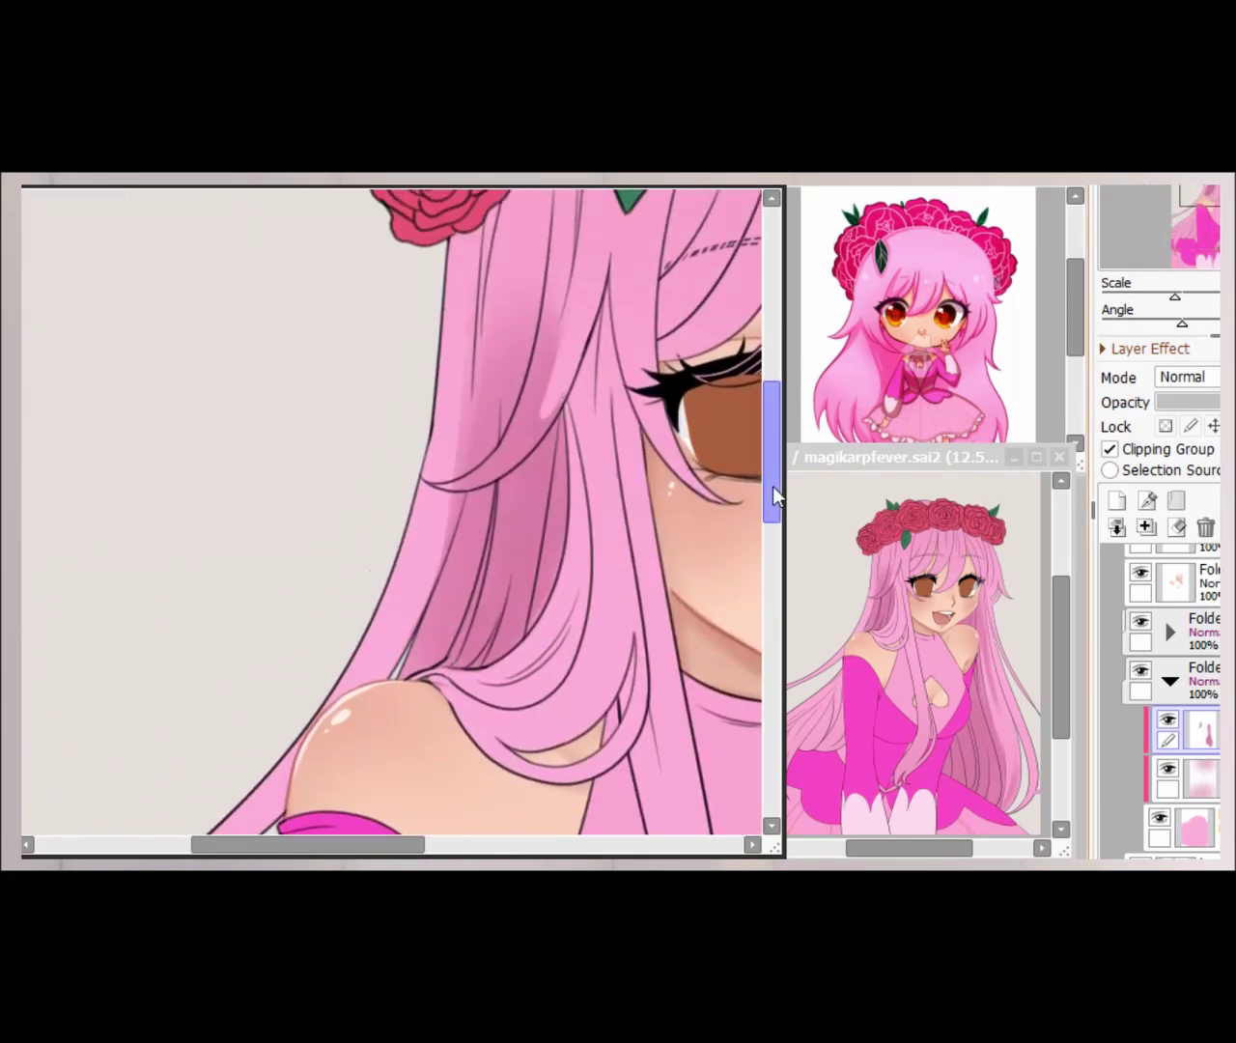
- Shade the hair flowing outward behind the sleeve, with dark pink streaks along each lock and the thin strand above
{"action": "scroll", "coordinate": [541, 432], "scroll_direction": "up", "scroll_amount": 2}
{"action": "scroll", "coordinate": [502, 496], "scroll_direction": "down", "scroll_amount": 5}
{"action": "scroll", "coordinate": [618, 485], "scroll_direction": "up", "scroll_amount": 4}
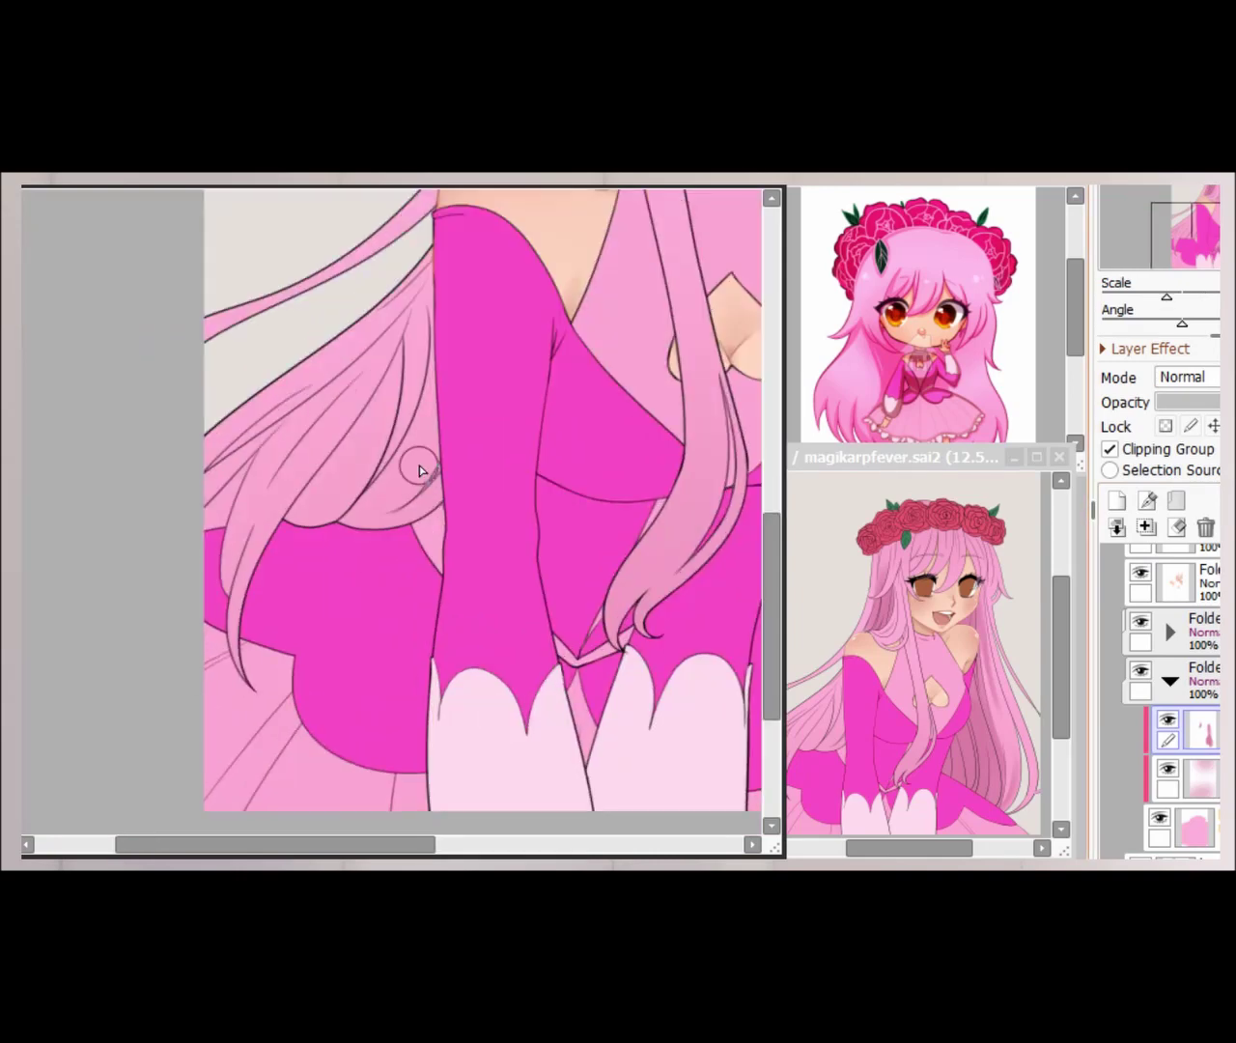
{"action": "left_click_drag", "start_coordinate": [414, 469], "coordinate": [432, 345]}
{"action": "scroll", "coordinate": [433, 344], "scroll_direction": "up", "scroll_amount": 2}
{"action": "left_click_drag", "start_coordinate": [367, 522], "coordinate": [531, 367]}
{"action": "scroll", "coordinate": [551, 281], "scroll_direction": "up", "scroll_amount": 1}
{"action": "mouse_move", "coordinate": [367, 589]}
{"action": "left_mouse_down"}
{"action": "mouse_move", "coordinate": [415, 473]}
{"action": "mouse_move", "coordinate": [570, 280]}
{"action": "left_mouse_up"}
{"action": "scroll", "coordinate": [448, 623], "scroll_direction": "down", "scroll_amount": 1}
{"action": "scroll", "coordinate": [615, 270], "scroll_direction": "down", "scroll_amount": 2}
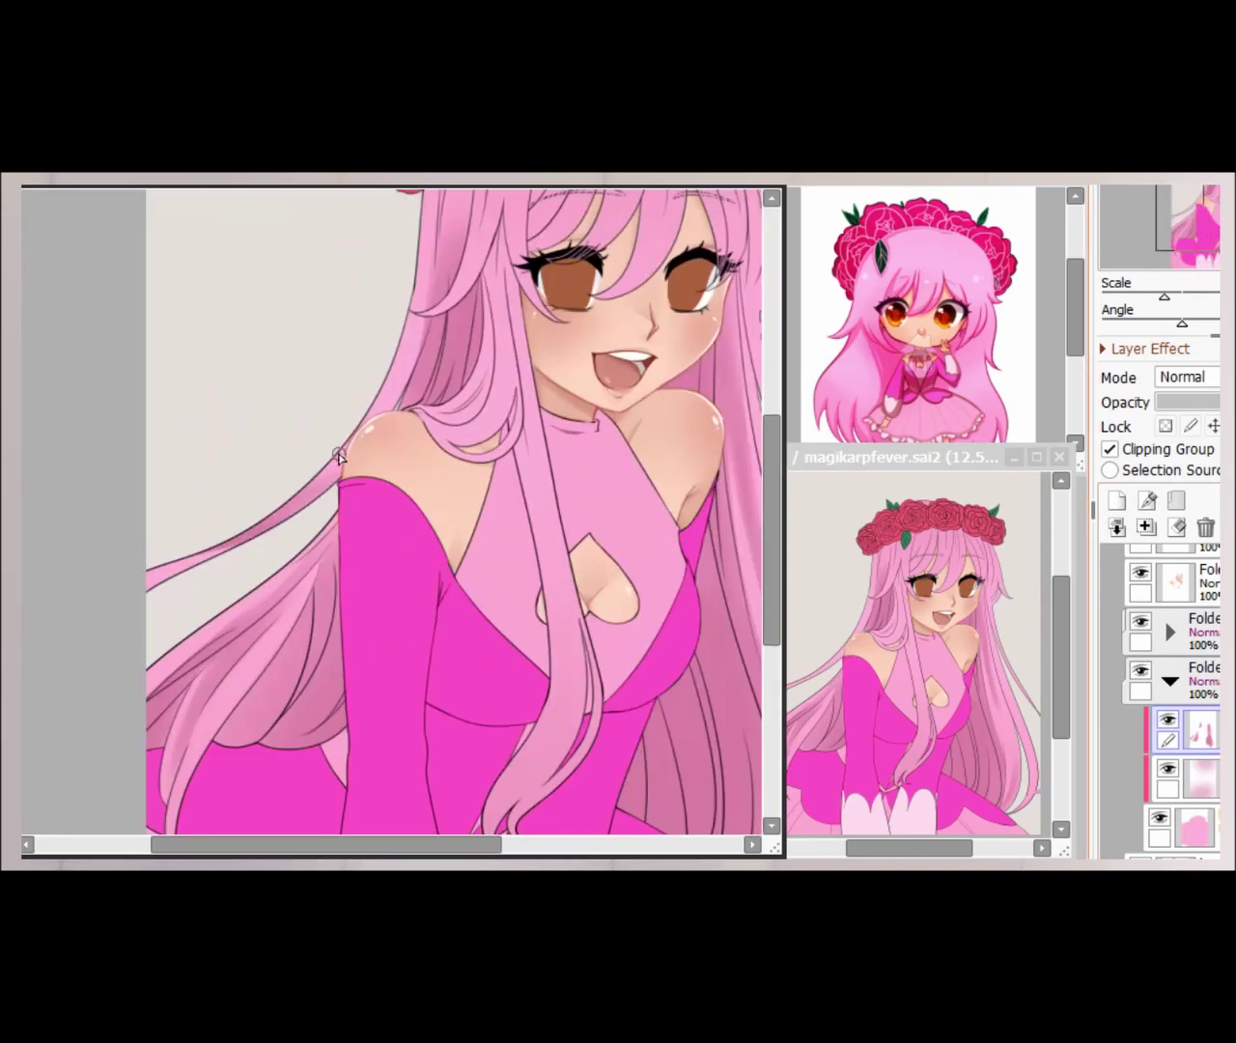
- Shade the narrow outer lock and the thin flyaway strand on the side opposite the sleeve-side hair
{"action": "scroll", "coordinate": [338, 456], "scroll_direction": "down", "scroll_amount": 3}
{"action": "scroll", "coordinate": [338, 455], "scroll_direction": "up", "scroll_amount": 3}
{"action": "scroll", "coordinate": [483, 513], "scroll_direction": "down", "scroll_amount": 1}
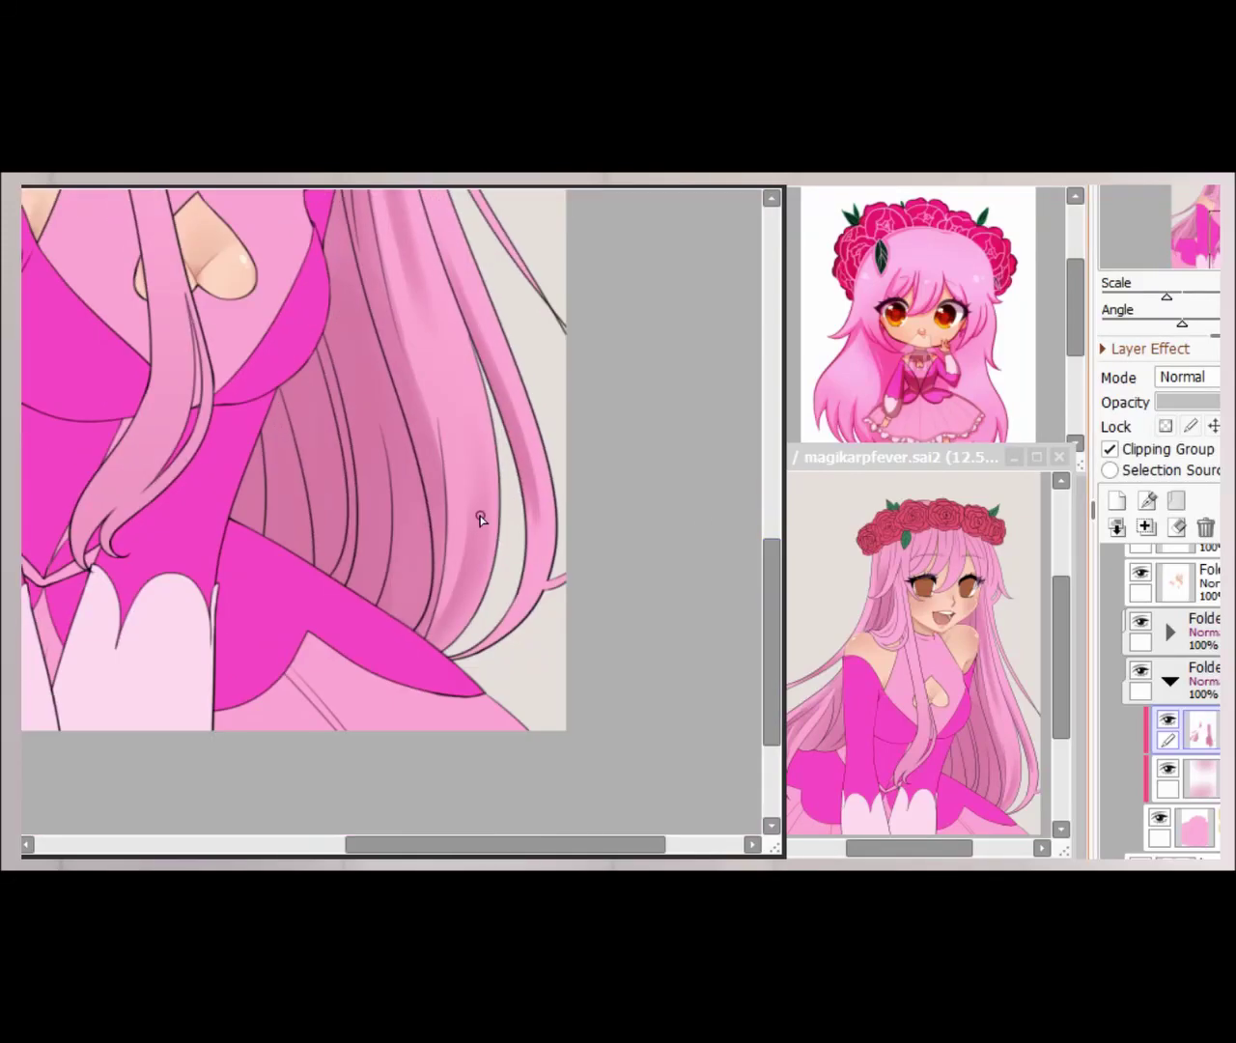
{"action": "scroll", "coordinate": [483, 513], "scroll_direction": "up", "scroll_amount": 3}
{"action": "scroll", "coordinate": [624, 537], "scroll_direction": "down", "scroll_amount": 4}
{"action": "scroll", "coordinate": [267, 555], "scroll_direction": "up", "scroll_amount": 4}
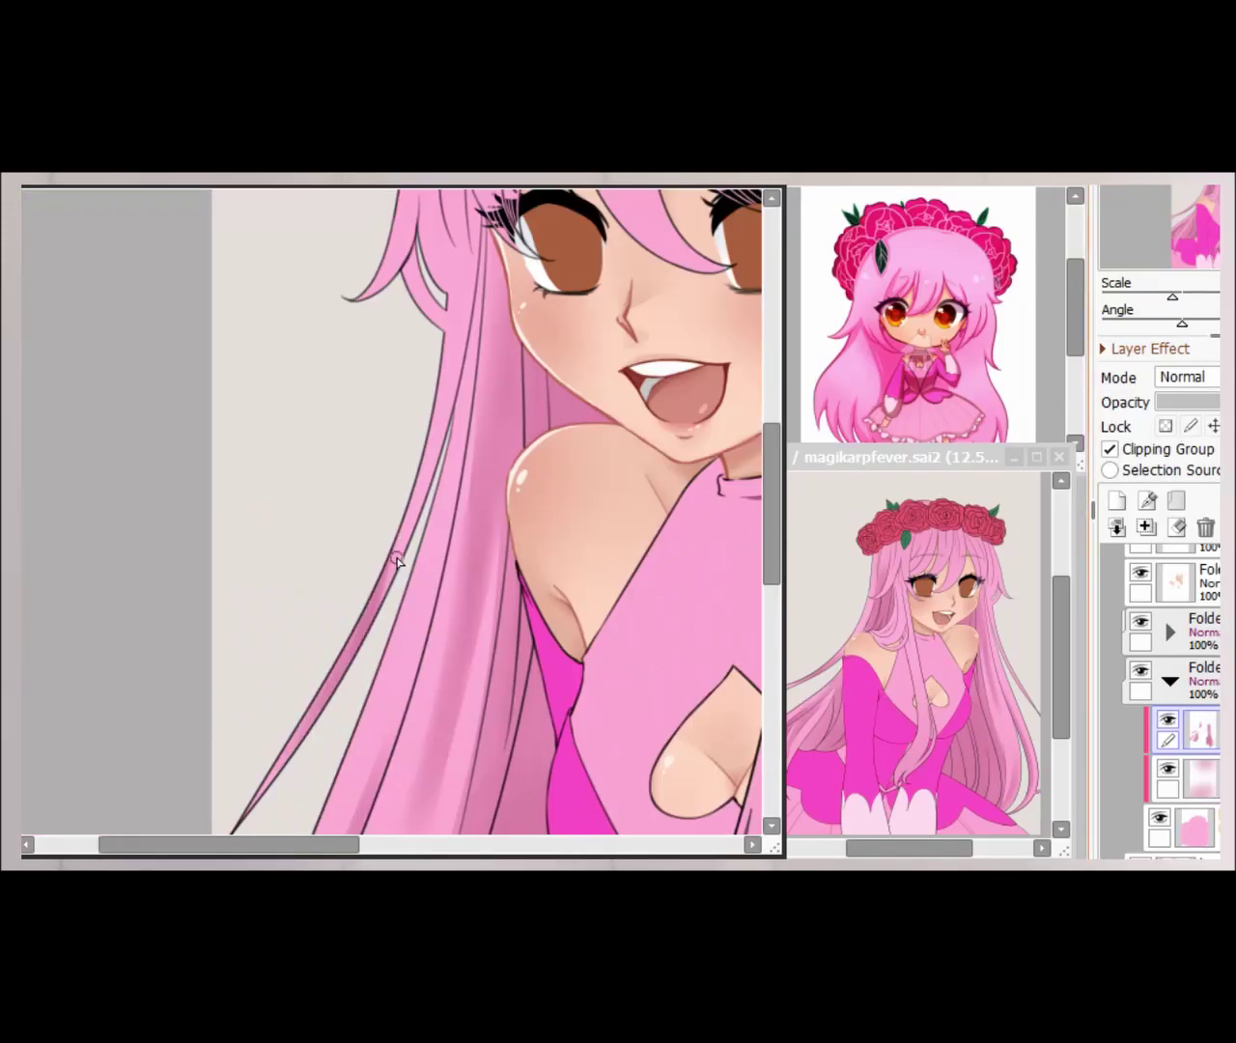
- Brush long dark pink streaks down the wide locks beside the bare shoulder, blending them into the back hair shadow
{"action": "left_click_drag", "start_coordinate": [488, 234], "coordinate": [431, 608]}
{"action": "scroll", "coordinate": [746, 476], "scroll_direction": "down", "scroll_amount": 3}
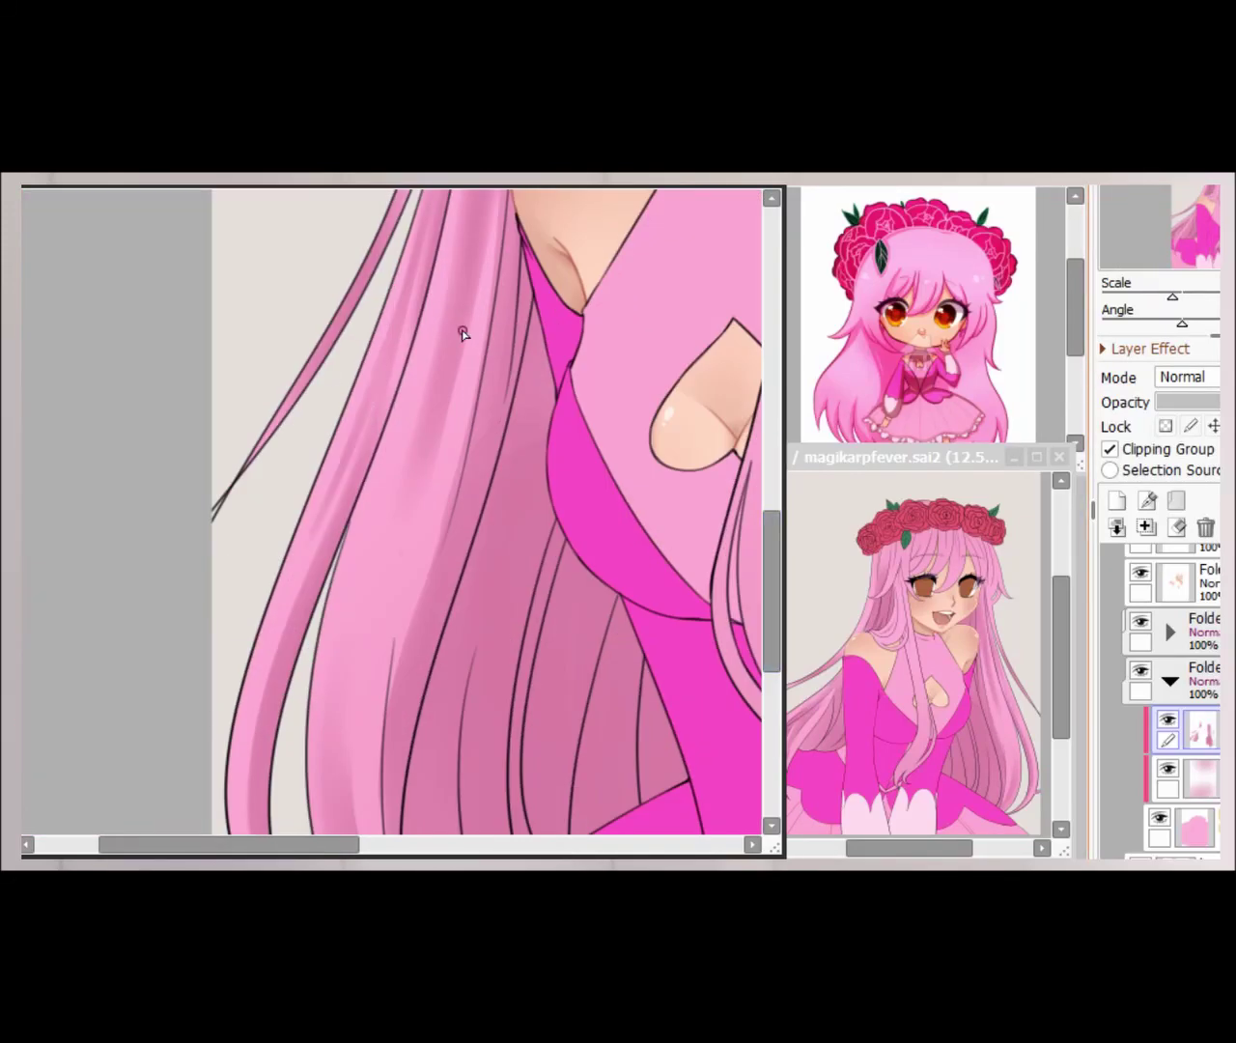
{"action": "scroll", "coordinate": [485, 380], "scroll_direction": "down", "scroll_amount": 1}
{"action": "scroll", "coordinate": [589, 444], "scroll_direction": "up", "scroll_amount": 1}
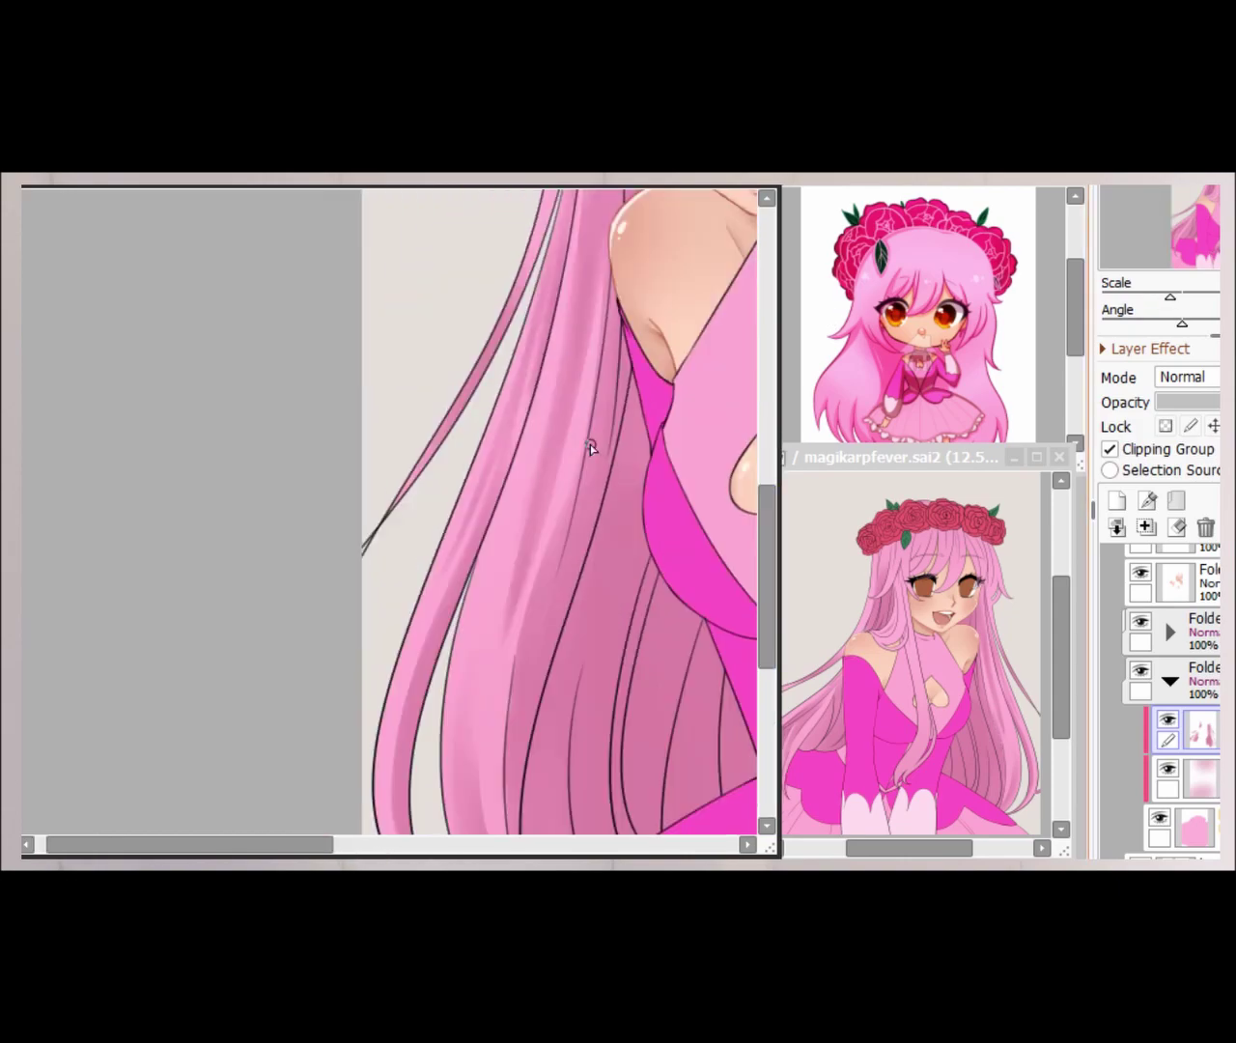
{"action": "scroll", "coordinate": [513, 691], "scroll_direction": "down", "scroll_amount": 3}
{"action": "scroll", "coordinate": [290, 482], "scroll_direction": "up", "scroll_amount": 4}
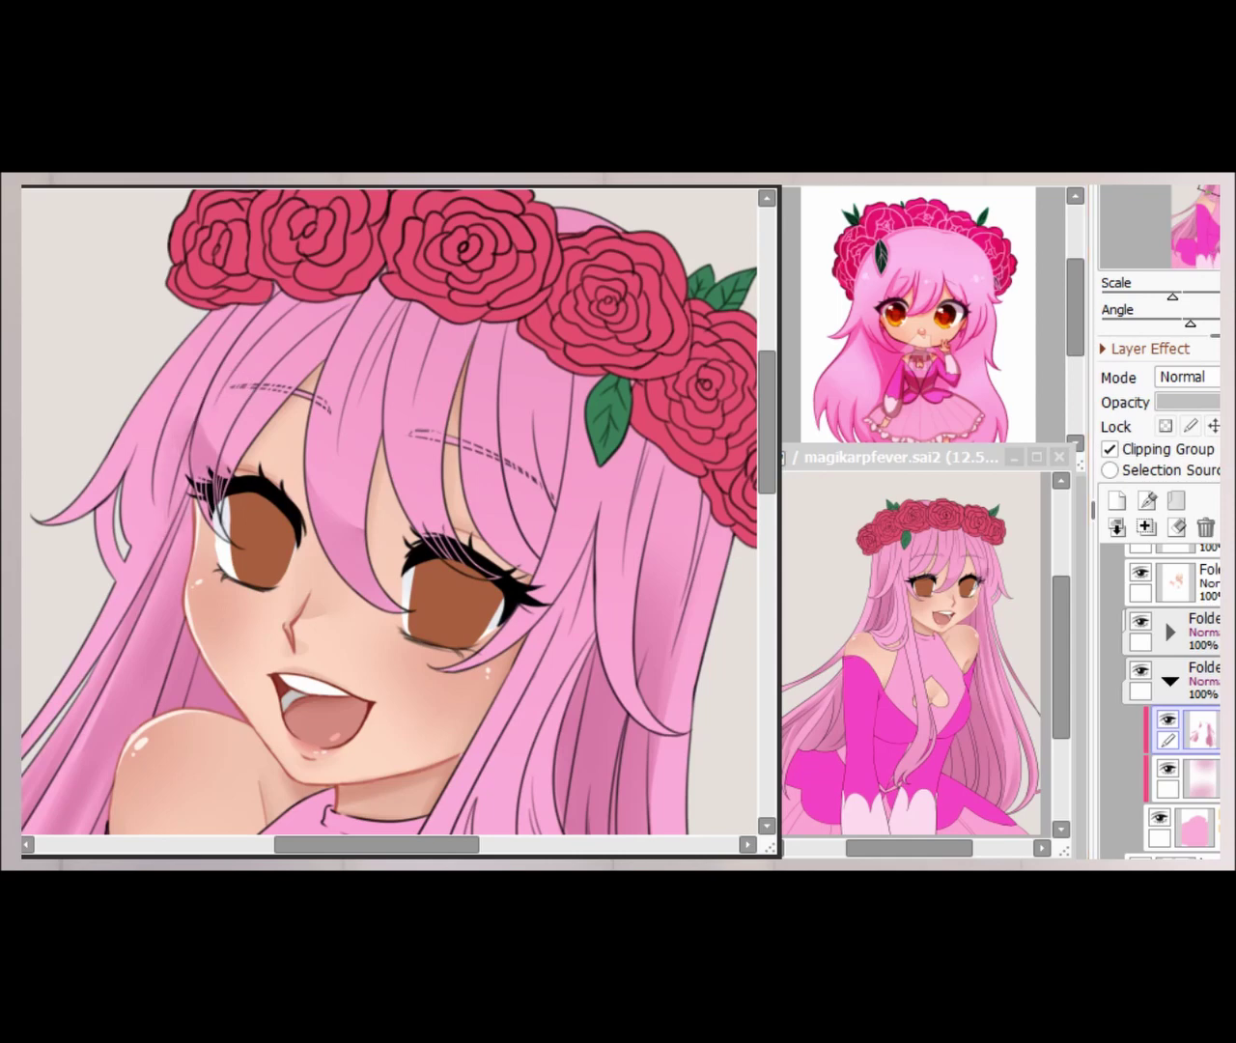
- Shade the bangs with dark pink strokes running from beneath the rose crown toward the eyes
{"action": "left_click_drag", "start_coordinate": [338, 315], "coordinate": [232, 446]}
{"action": "left_click_drag", "start_coordinate": [403, 294], "coordinate": [327, 466]}
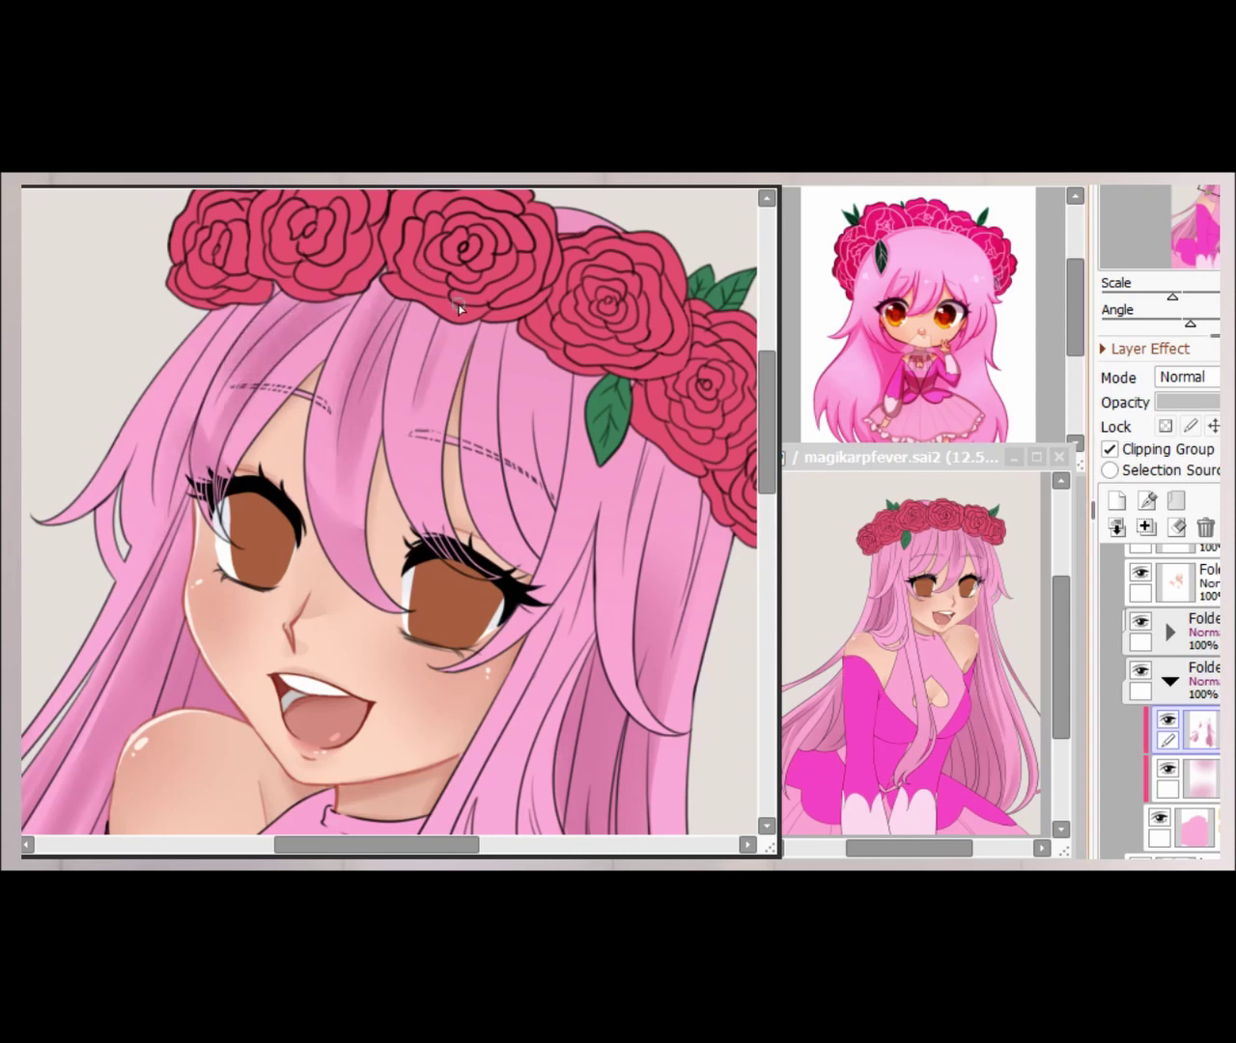
{"action": "mouse_move", "coordinate": [459, 307]}
{"action": "left_mouse_down"}
{"action": "mouse_move", "coordinate": [416, 483]}
{"action": "mouse_move", "coordinate": [425, 531]}
{"action": "left_mouse_up"}
{"action": "key", "text": "h"}
{"action": "left_click_drag", "start_coordinate": [253, 328], "coordinate": [222, 541]}
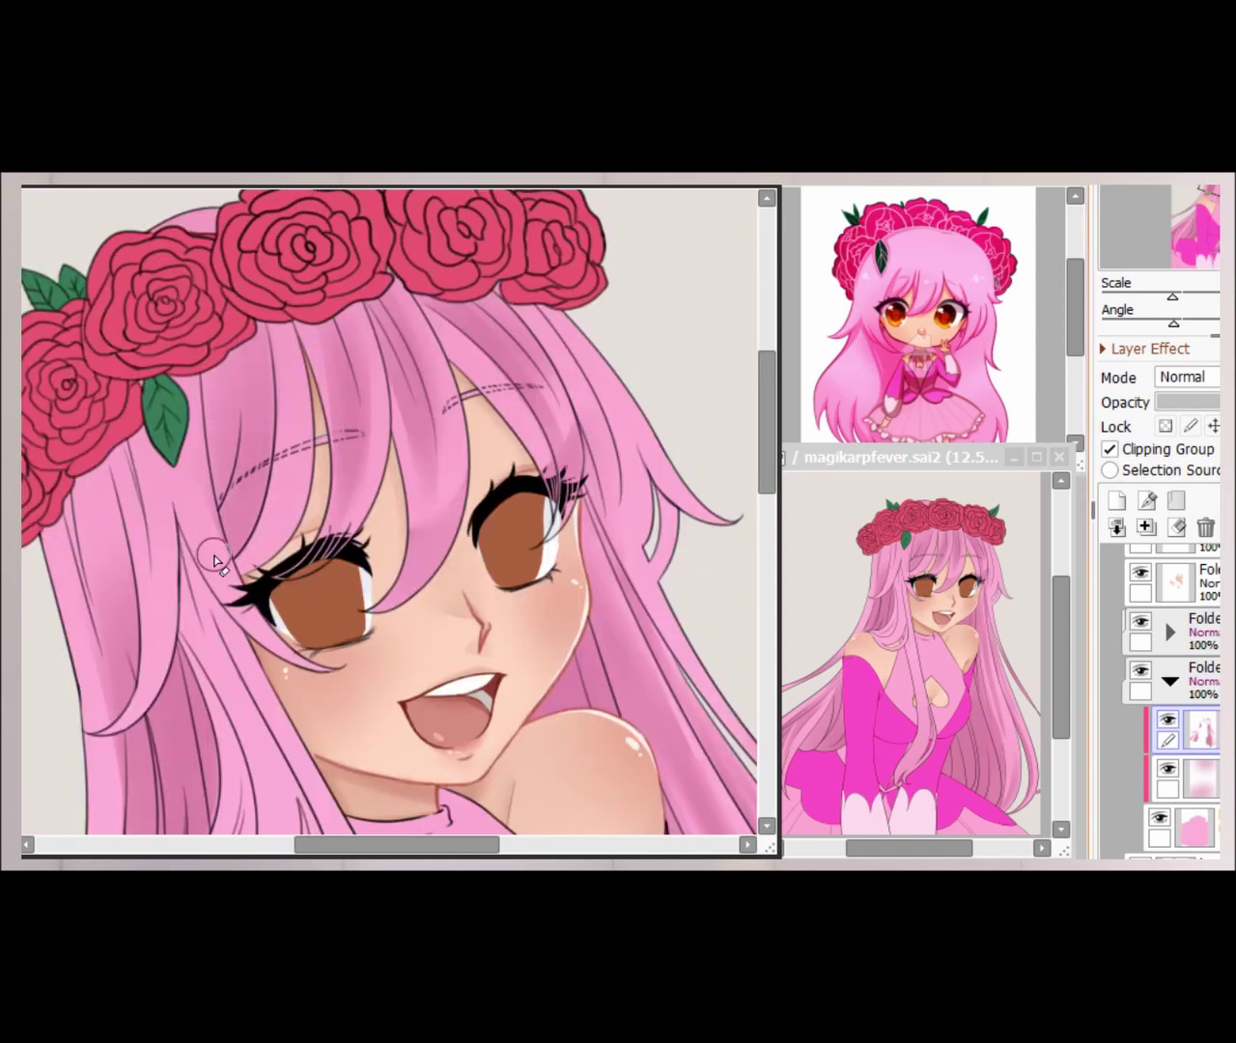
- Shade the side locks framing the face and the hair curling over the shoulder, using an added clipped layer
{"action": "key", "text": "End"}
{"action": "key", "text": "Home"}
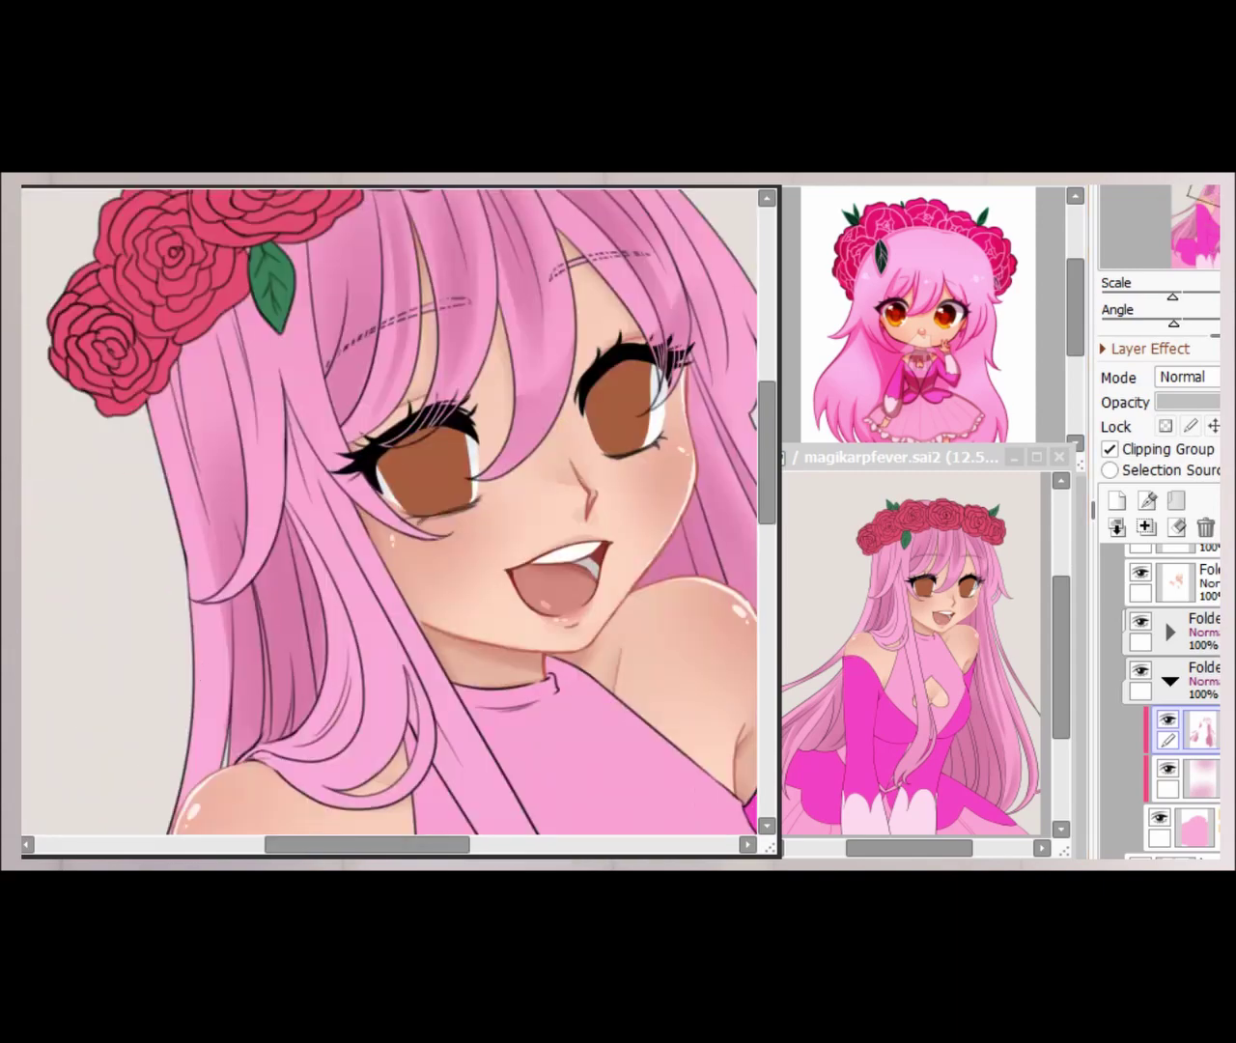
{"action": "key", "text": "h"}
{"action": "left_click_drag", "start_coordinate": [45, 449], "coordinate": [296, 439]}
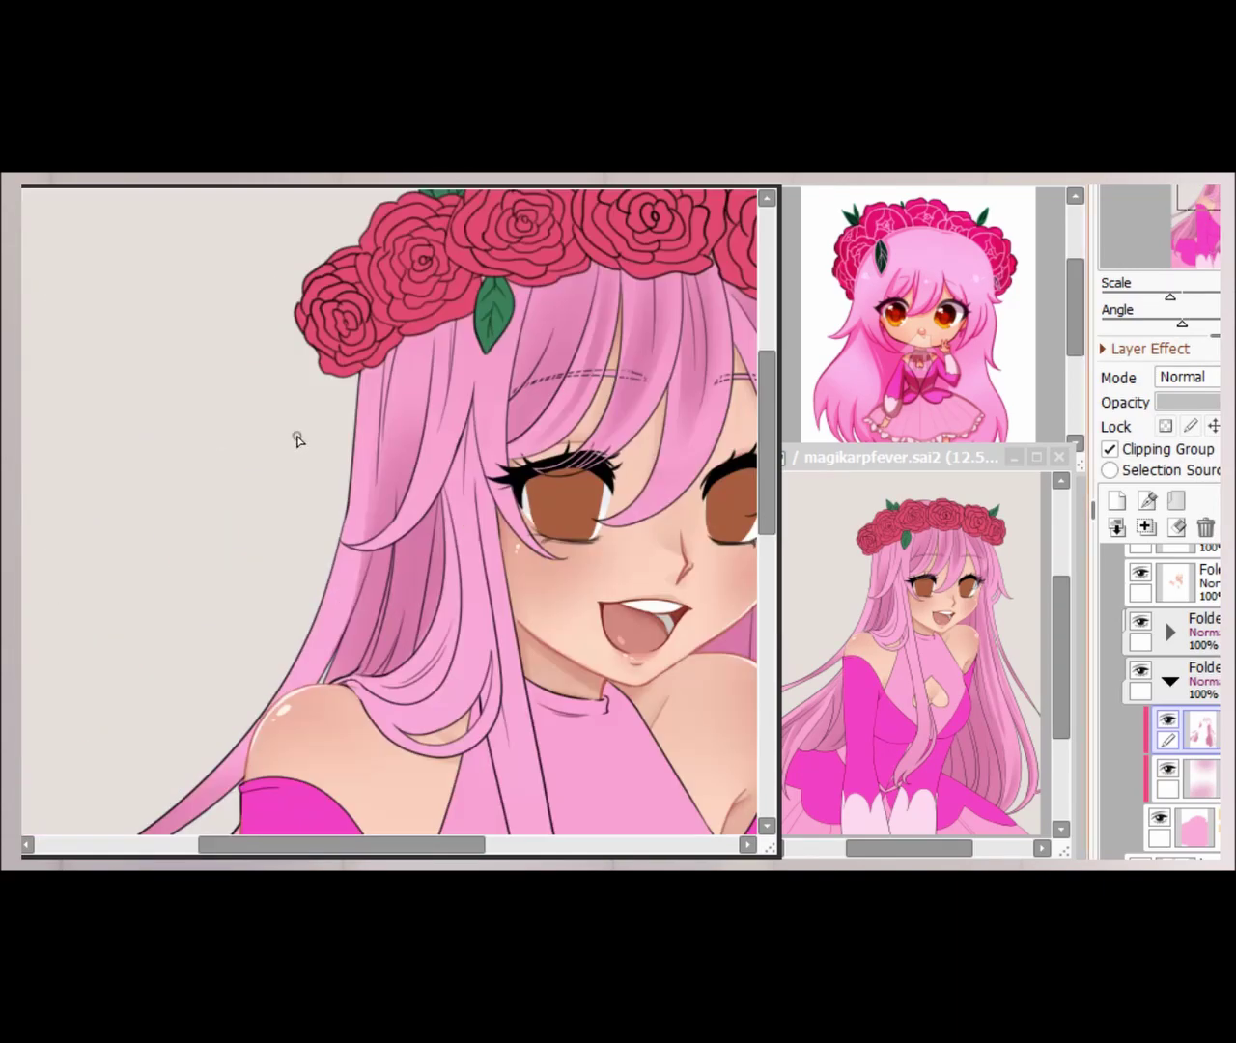
{"action": "key", "text": "h"}
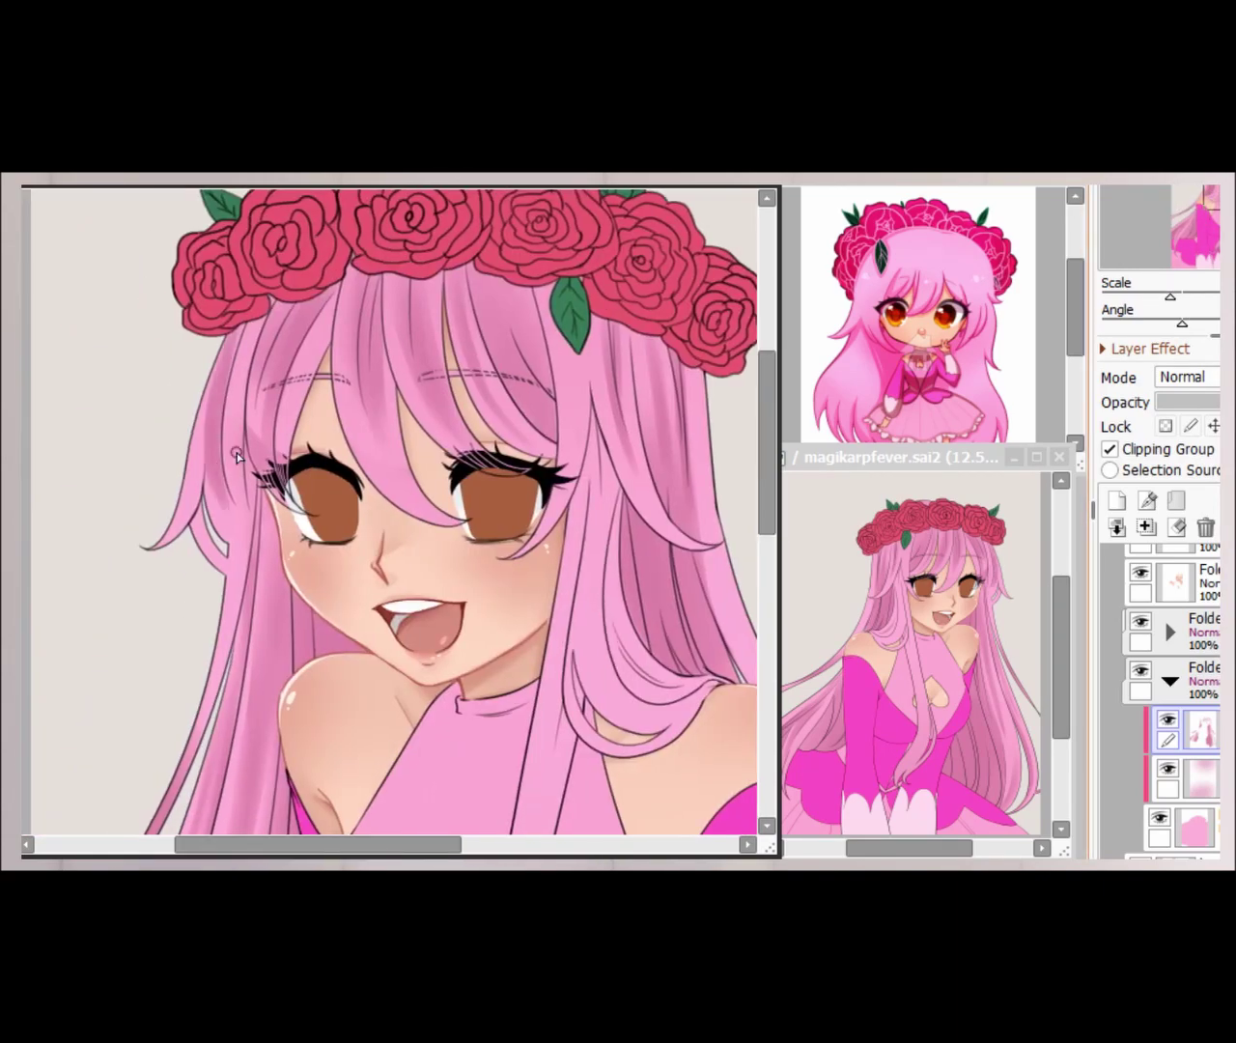
{"action": "scroll", "coordinate": [370, 187], "scroll_direction": "down", "scroll_amount": 5}
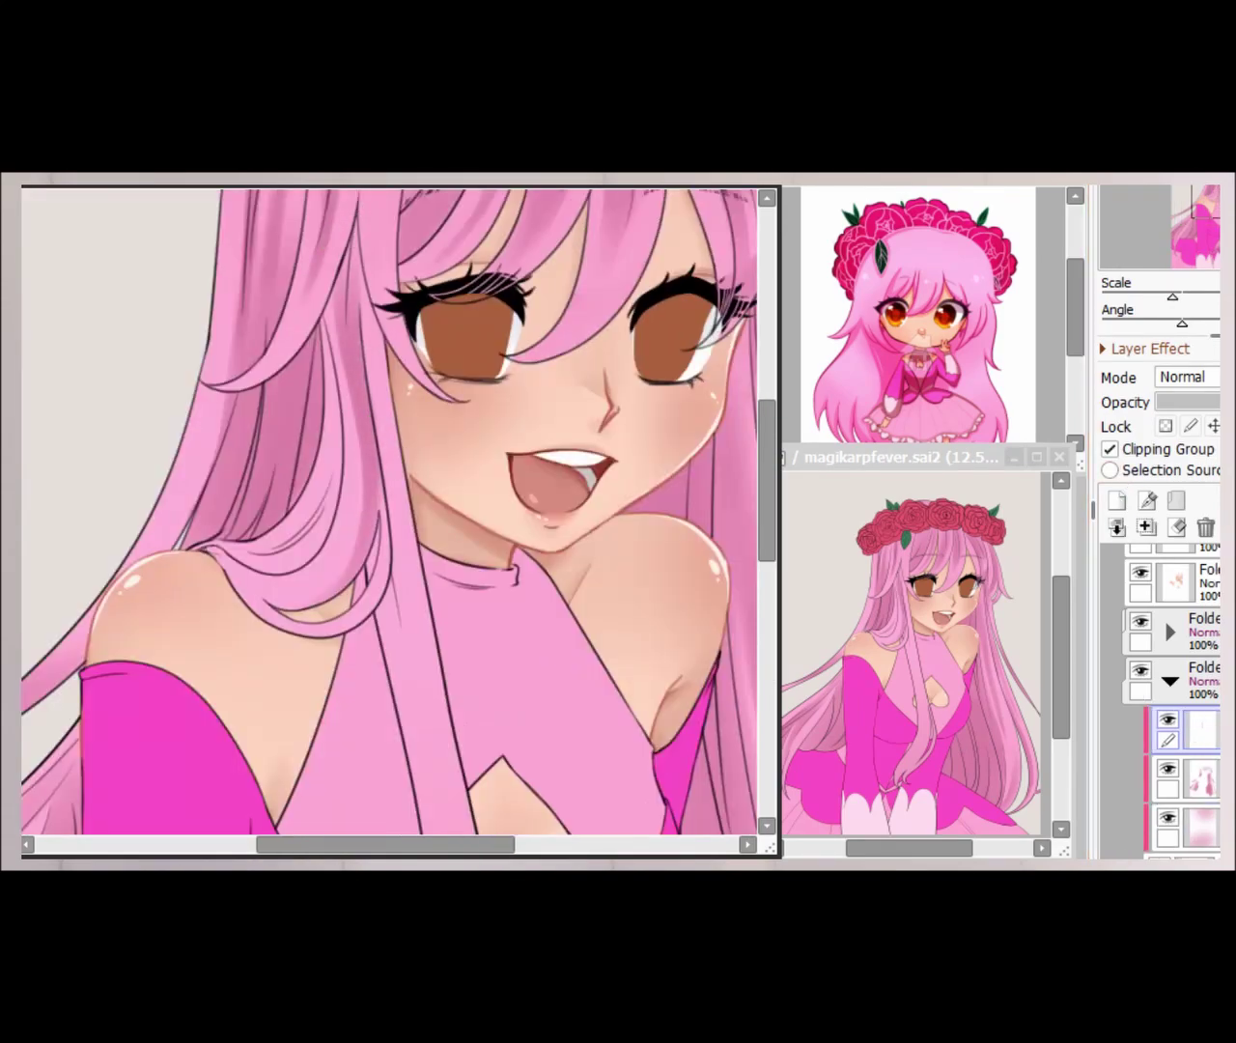
- Shade the hair curling over the bare shoulder with dark pink strokes that follow the bend of each strand
{"action": "left_click_drag", "start_coordinate": [333, 239], "coordinate": [231, 669]}
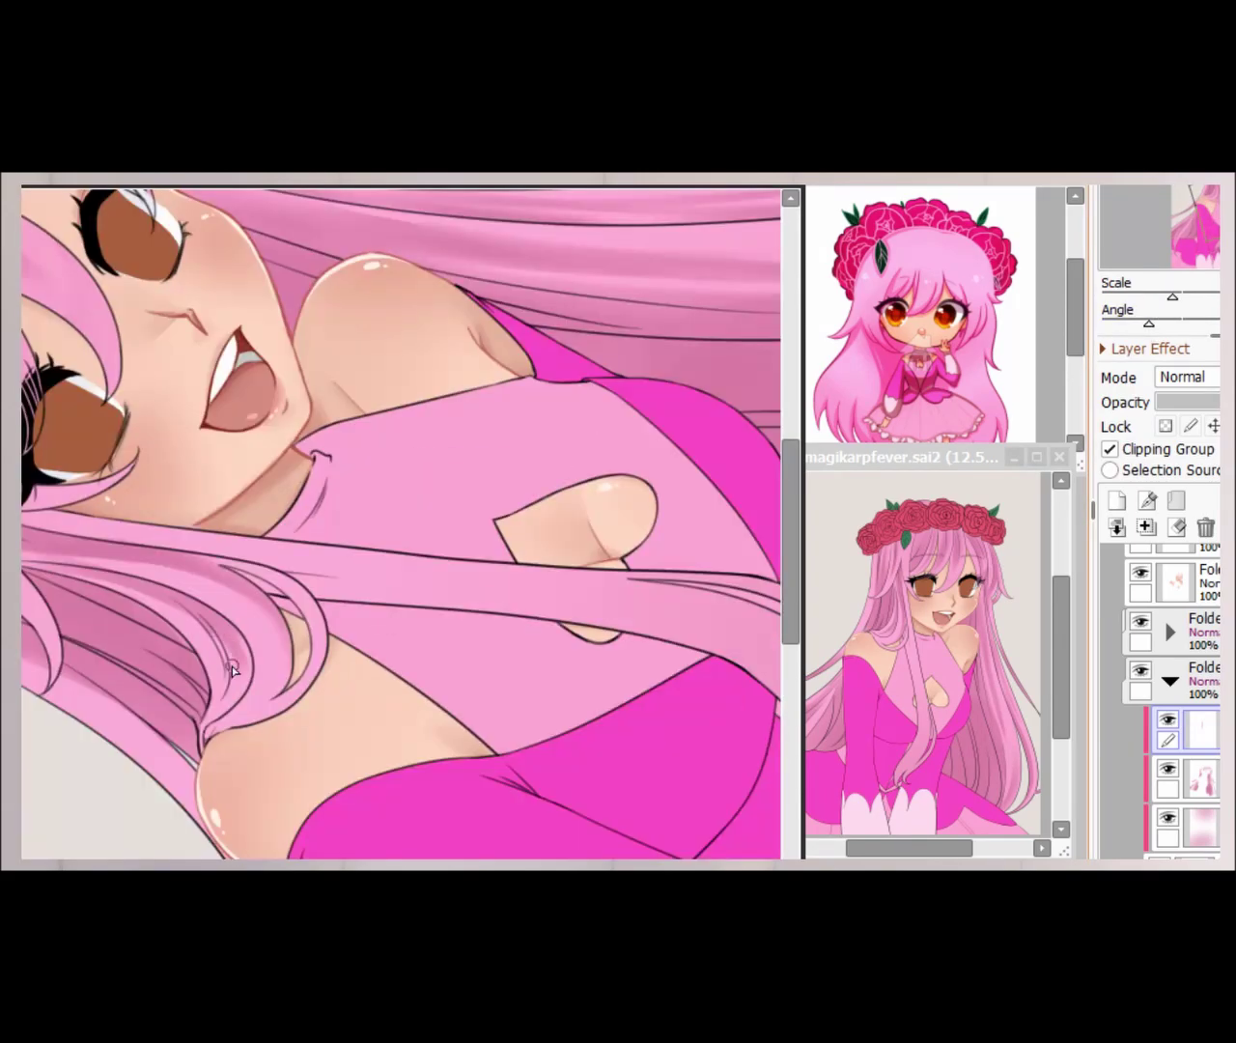
{"action": "key", "text": "Delete"}
{"action": "scroll", "coordinate": [375, 524], "scroll_direction": "down", "scroll_amount": 2}
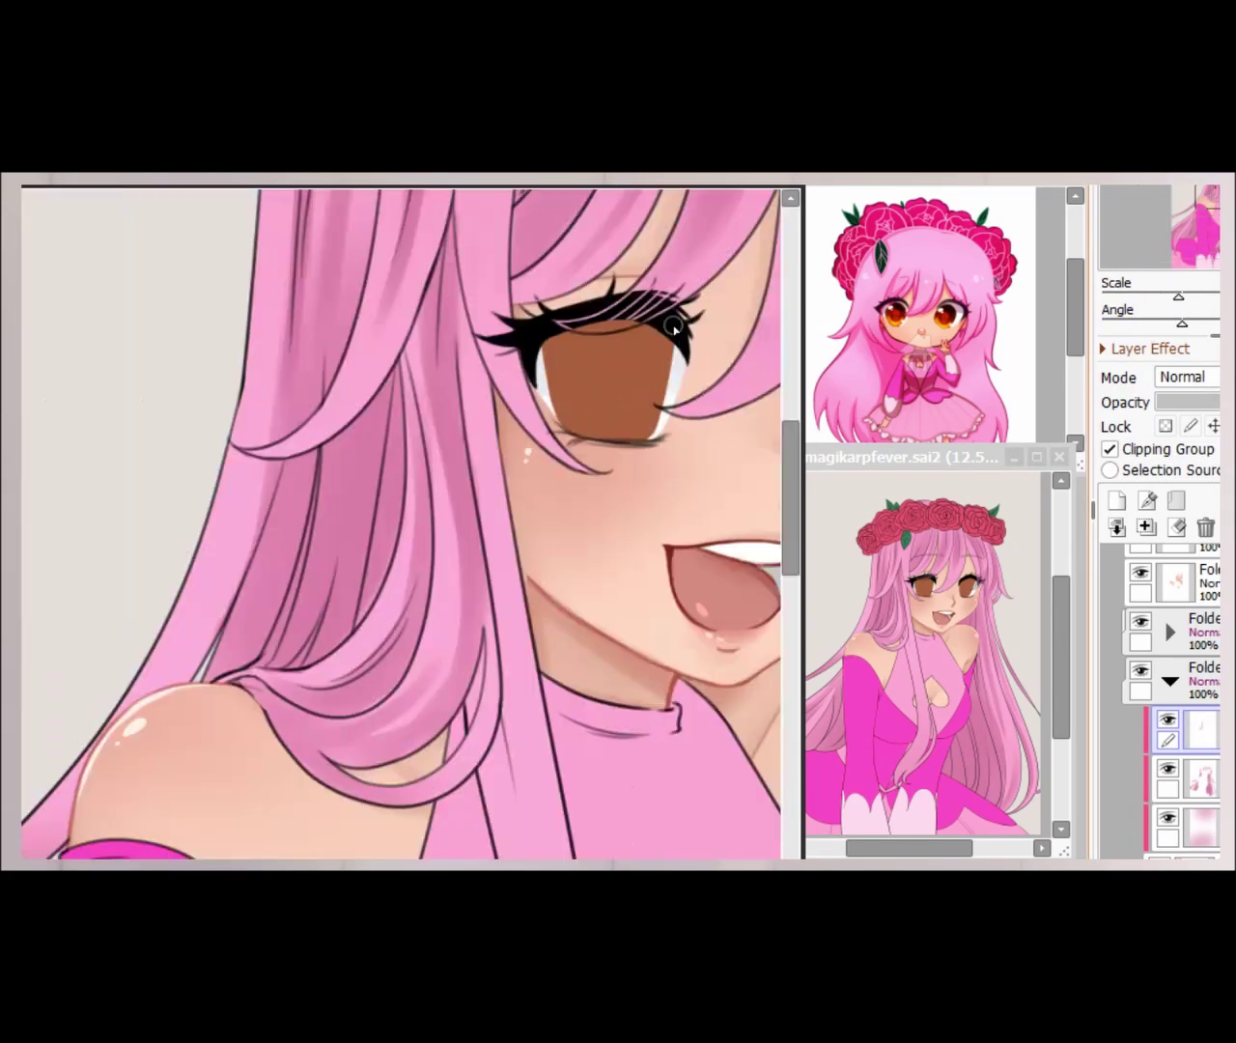
{"action": "scroll", "coordinate": [375, 524], "scroll_direction": "down", "scroll_amount": 3}
{"action": "scroll", "coordinate": [116, 491], "scroll_direction": "up", "scroll_amount": 3}
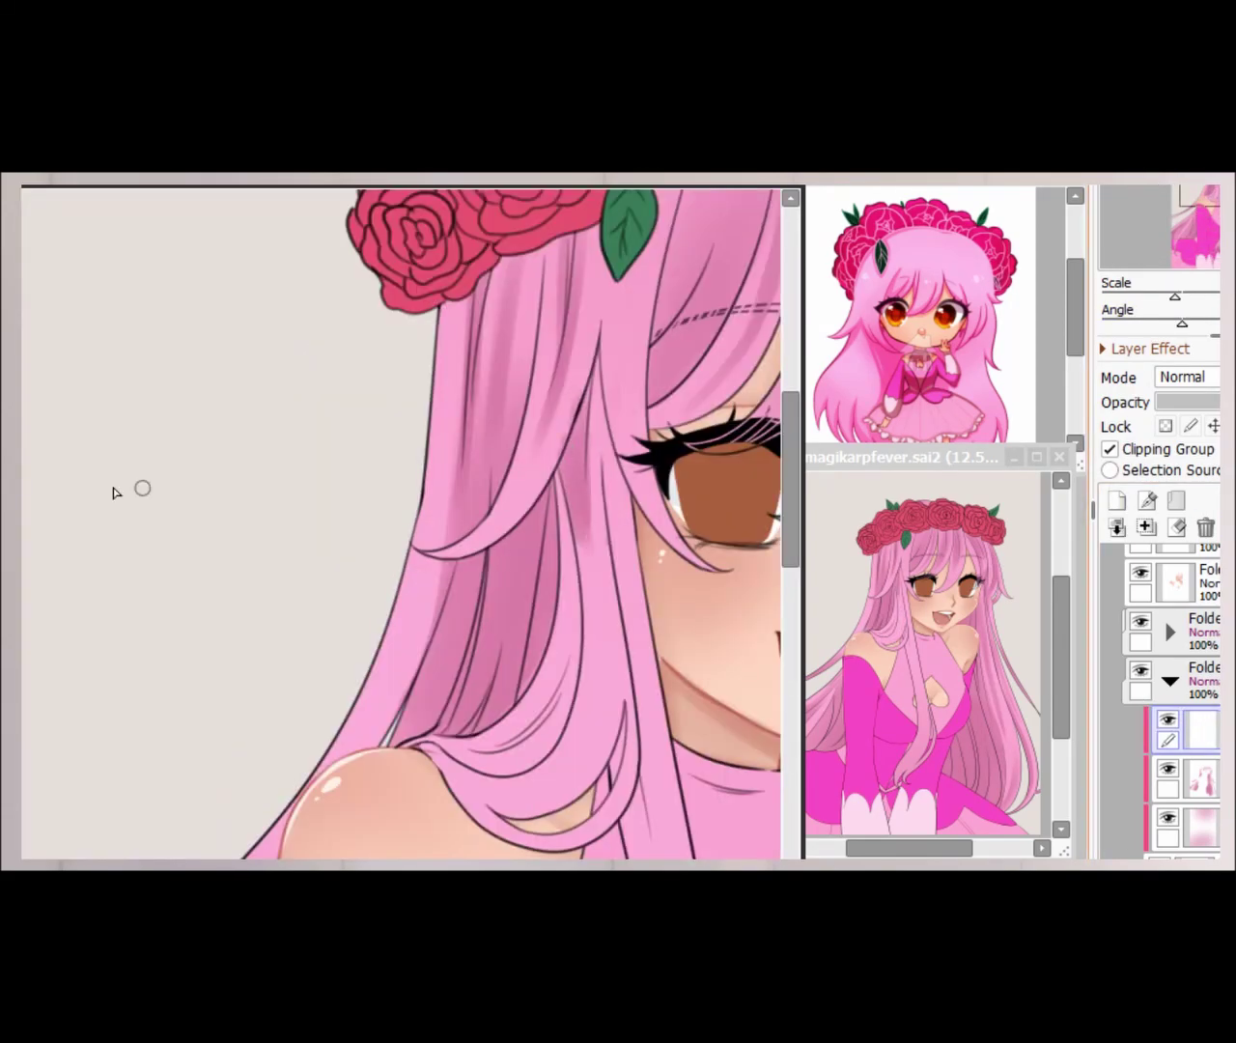
{"action": "scroll", "coordinate": [595, 546], "scroll_direction": "down", "scroll_amount": 3}
{"action": "left_click_drag", "start_coordinate": [594, 546], "coordinate": [571, 413]}
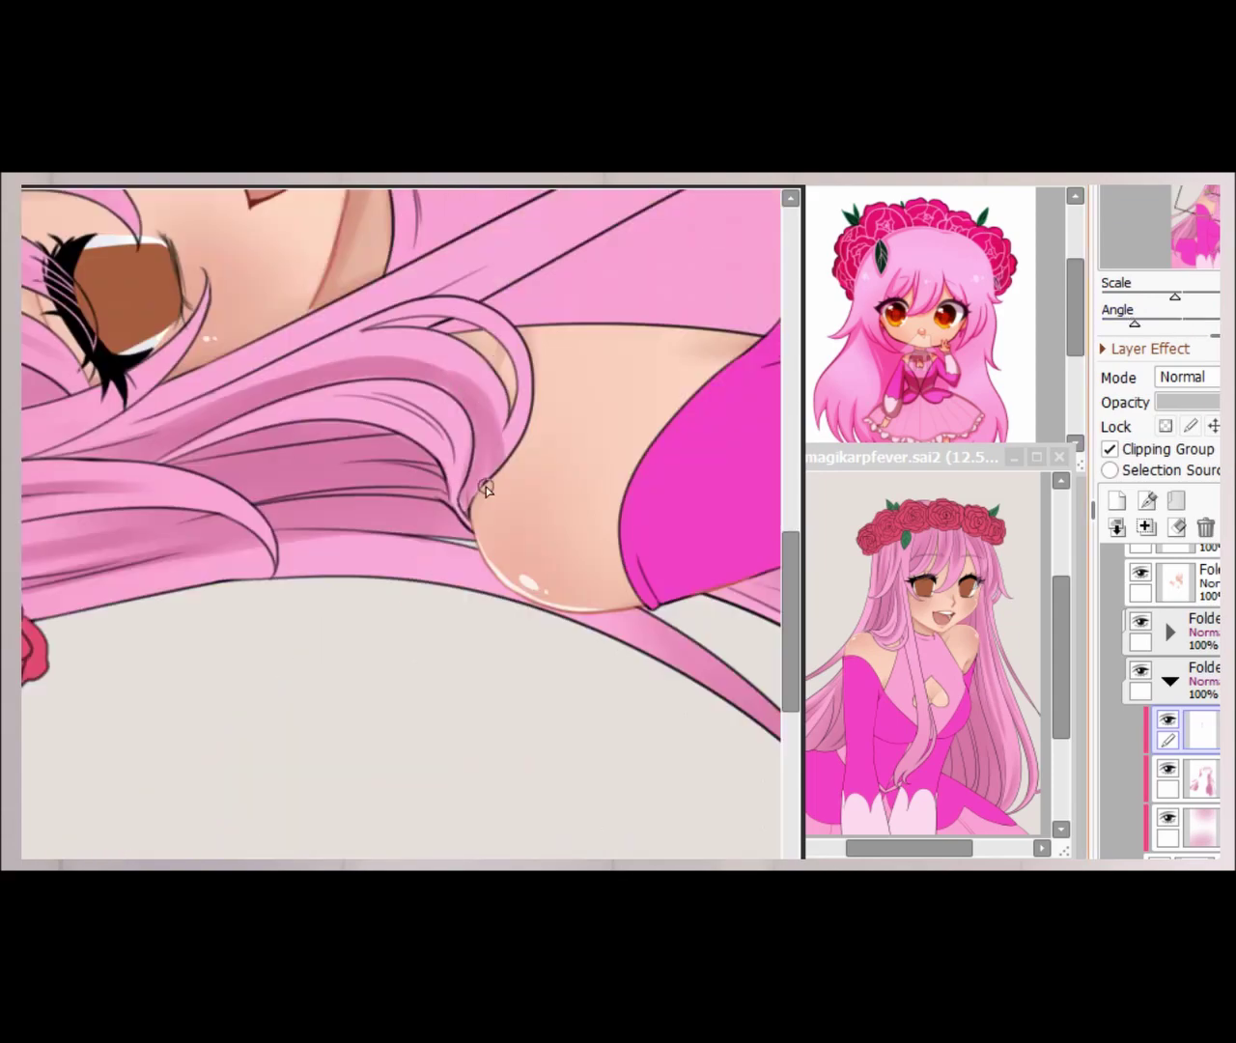
{"action": "key", "text": "Delete"}
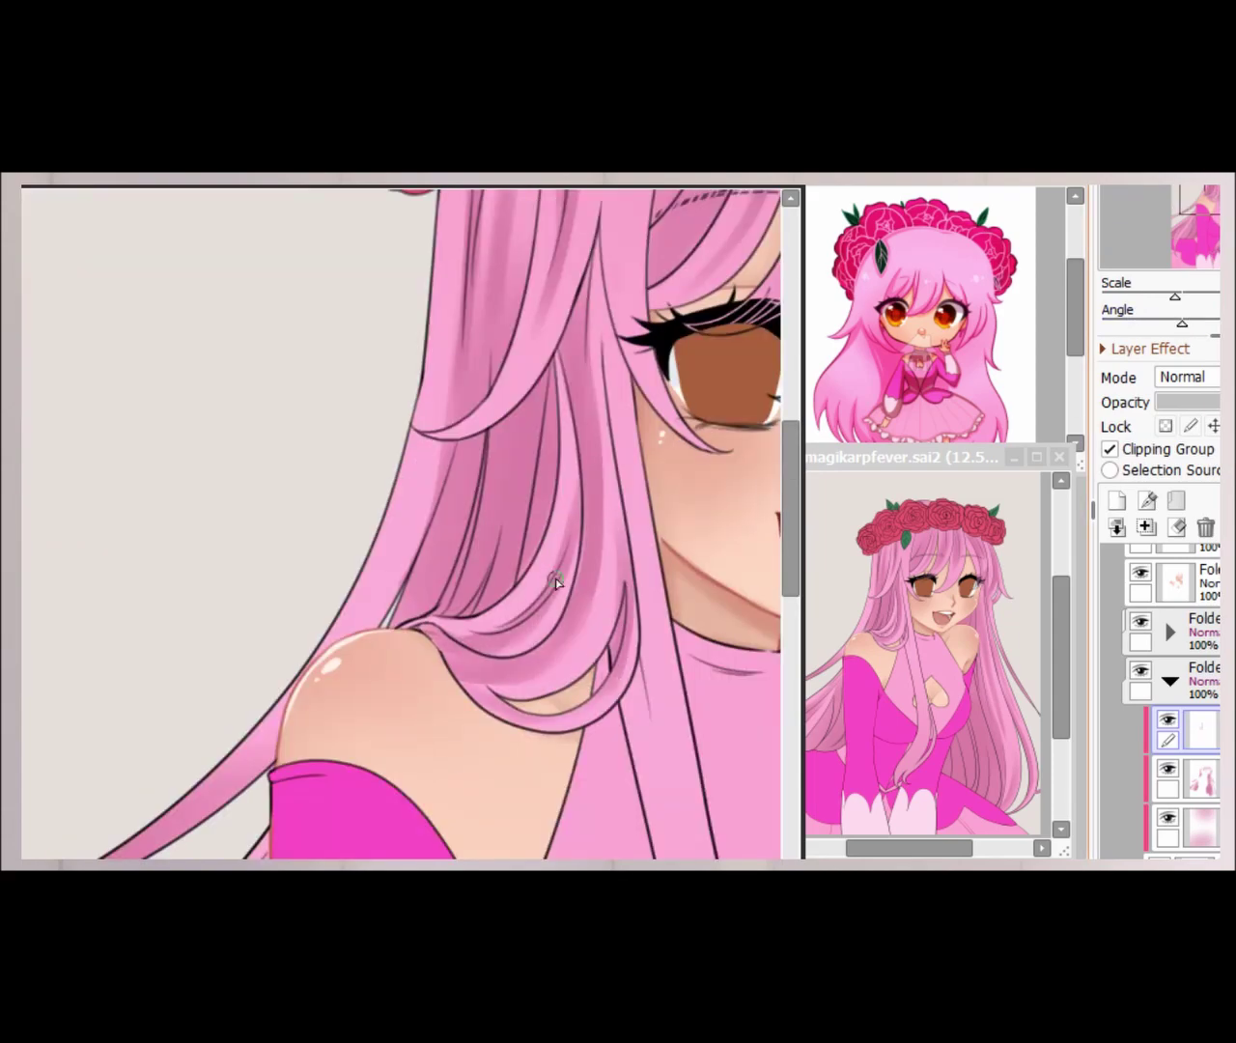
{"action": "scroll", "coordinate": [567, 415], "scroll_direction": "down", "scroll_amount": 3}
{"action": "scroll", "coordinate": [414, 546], "scroll_direction": "up", "scroll_amount": 3}
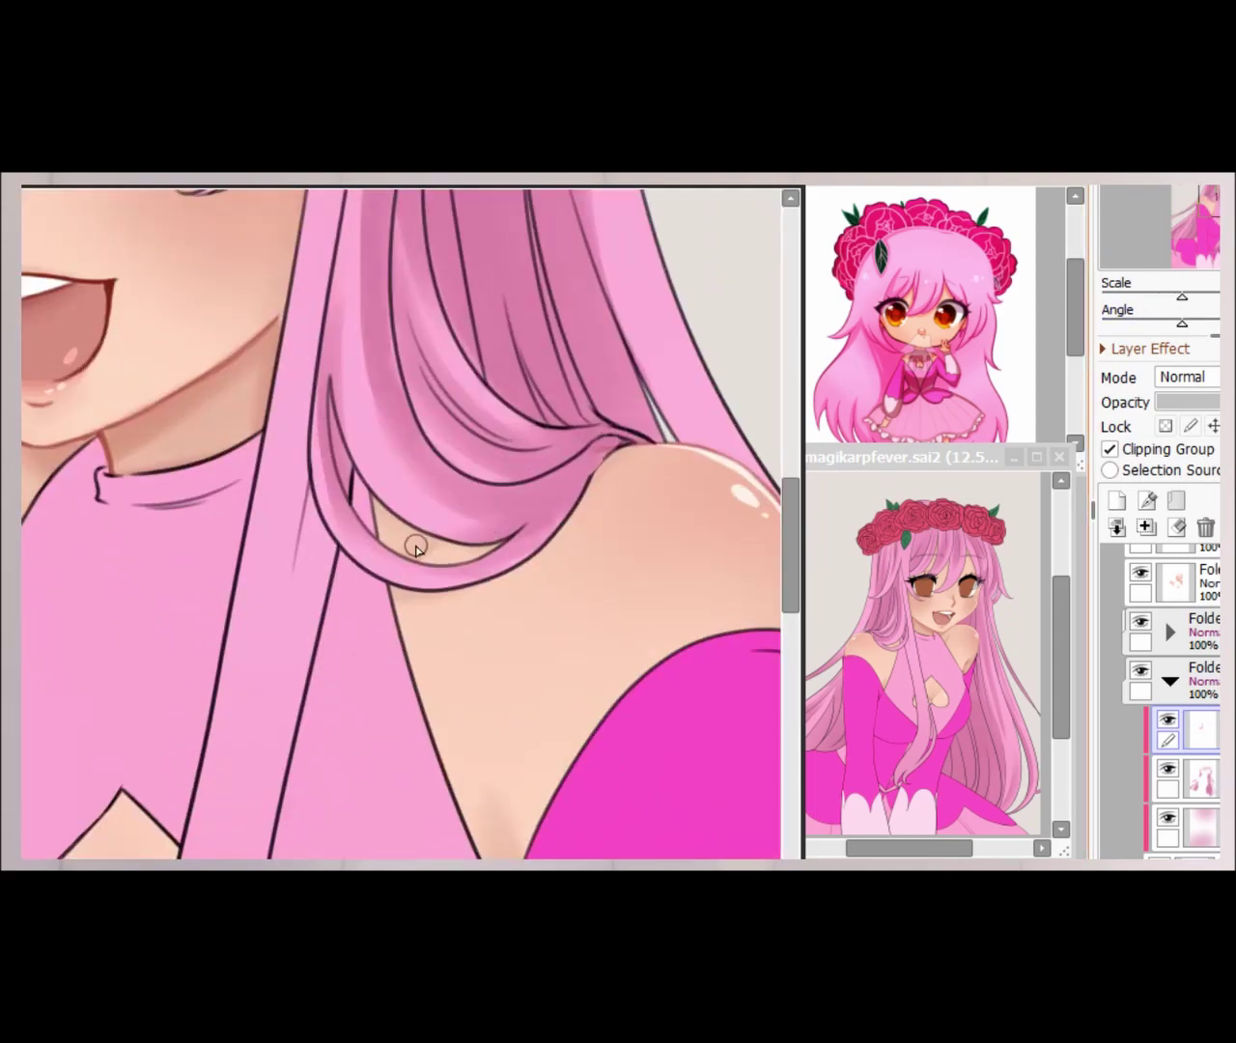
- Shade the long front lock falling over the chest with dark pink streaks from the collar to its curled tips
{"action": "scroll", "coordinate": [436, 502], "scroll_direction": "up", "scroll_amount": 3}
{"action": "scroll", "coordinate": [463, 268], "scroll_direction": "down", "scroll_amount": 2}
{"action": "mouse_move", "coordinate": [1178, 295]}
{"action": "left_mouse_down"}
{"action": "mouse_move", "coordinate": [1207, 295]}
{"action": "mouse_move", "coordinate": [1167, 294]}
{"action": "left_mouse_up"}
{"action": "left_click_drag", "start_coordinate": [454, 224], "coordinate": [407, 520]}
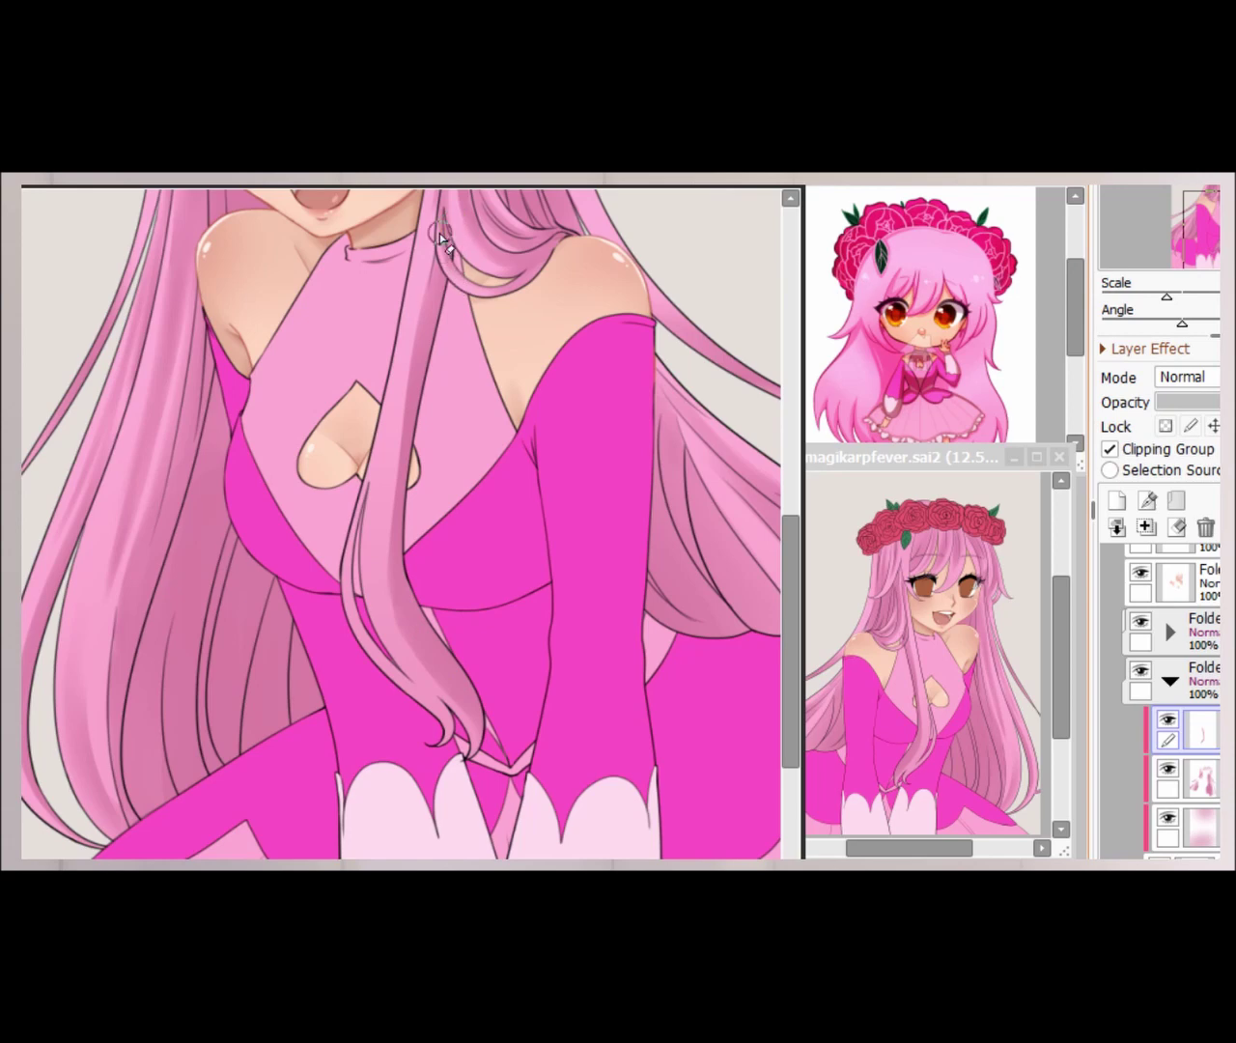
{"action": "scroll", "coordinate": [403, 569], "scroll_direction": "up", "scroll_amount": 2}
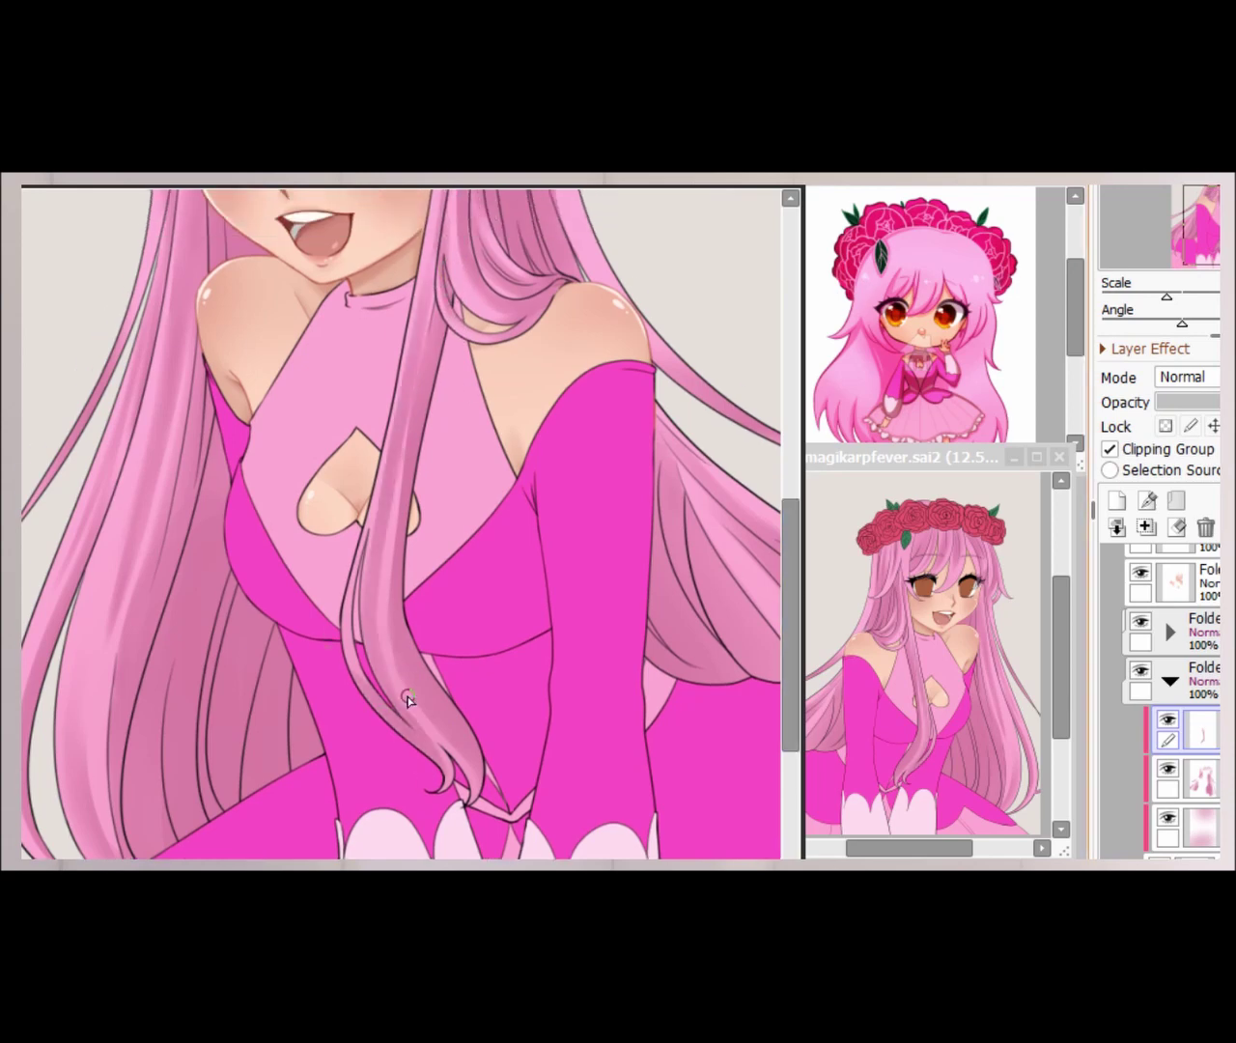
- Add a clipped layer above the hair shading and deepen the back hair shadows beside the dress with a darker pink
{"action": "scroll", "coordinate": [408, 701], "scroll_direction": "down", "scroll_amount": 5}
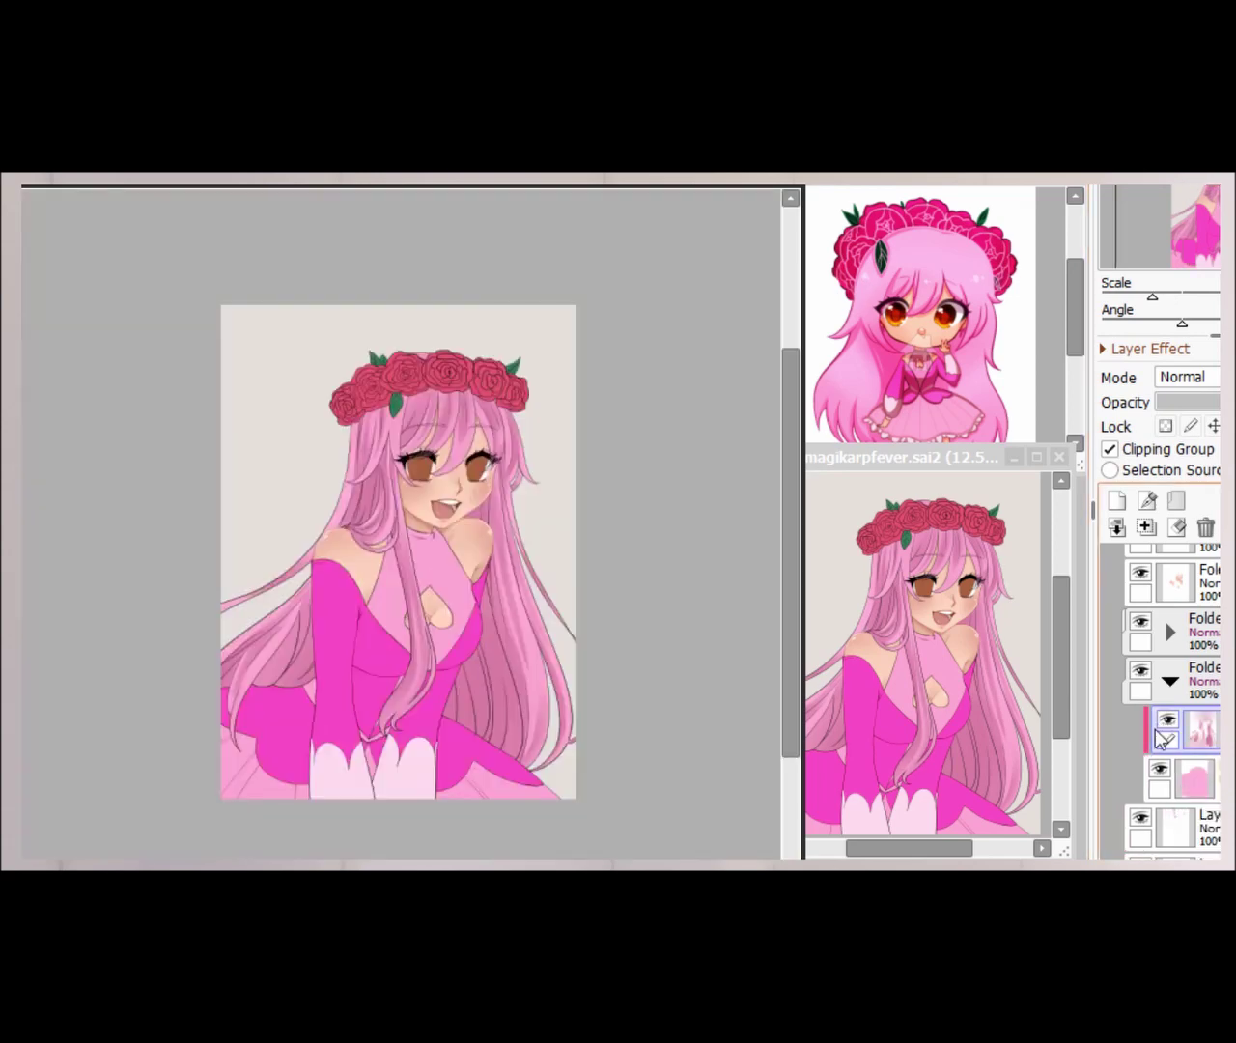
{"action": "left_click", "coordinate": [1116, 499]}
{"action": "scroll", "coordinate": [350, 256], "scroll_direction": "up", "scroll_amount": 4}
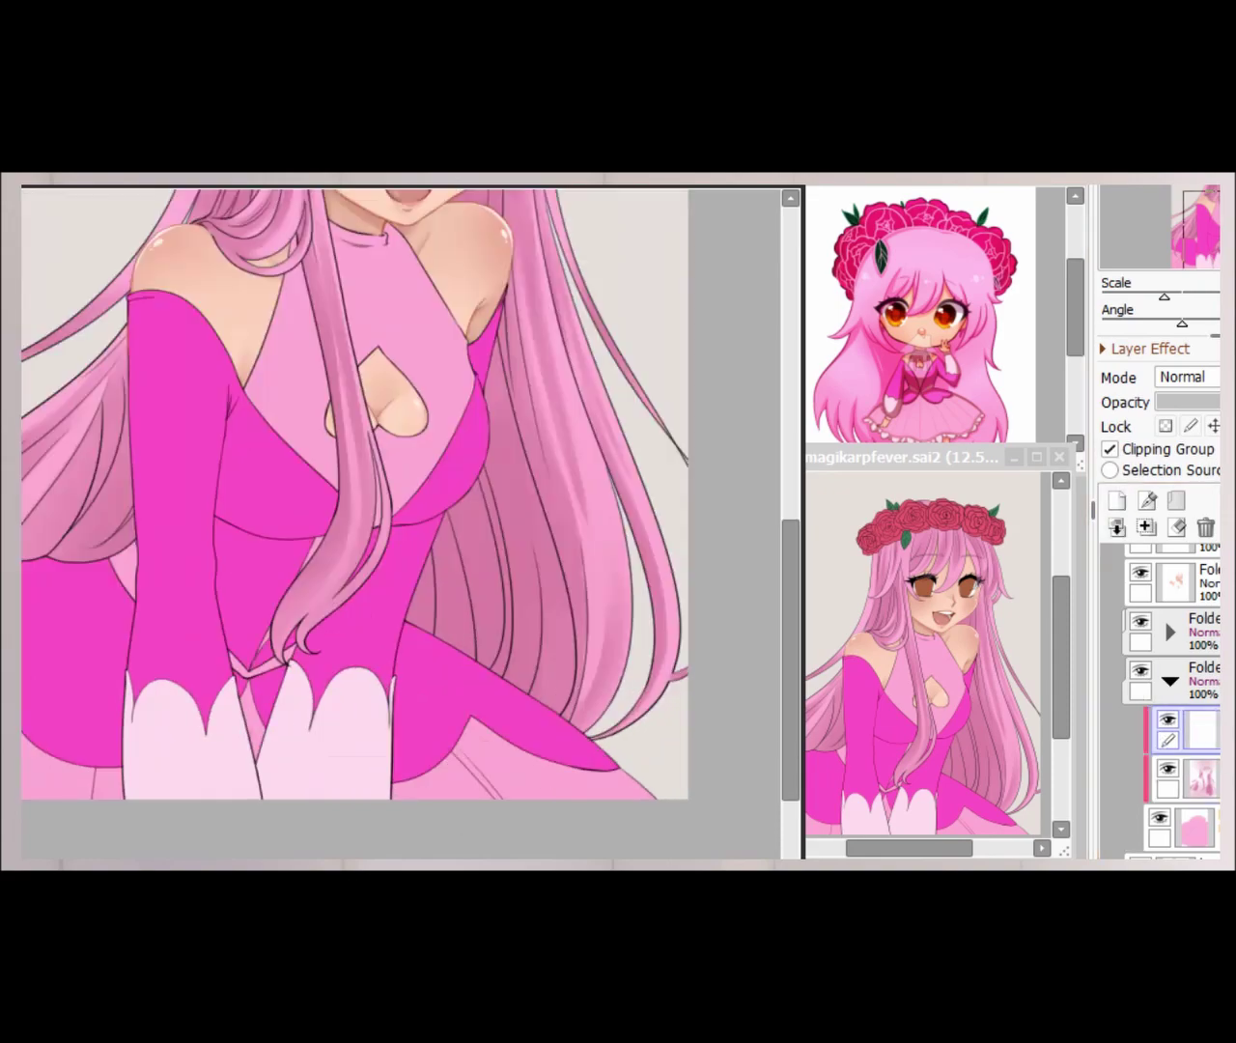
{"action": "scroll", "coordinate": [53, 425], "scroll_direction": "left", "scroll_amount": 3}
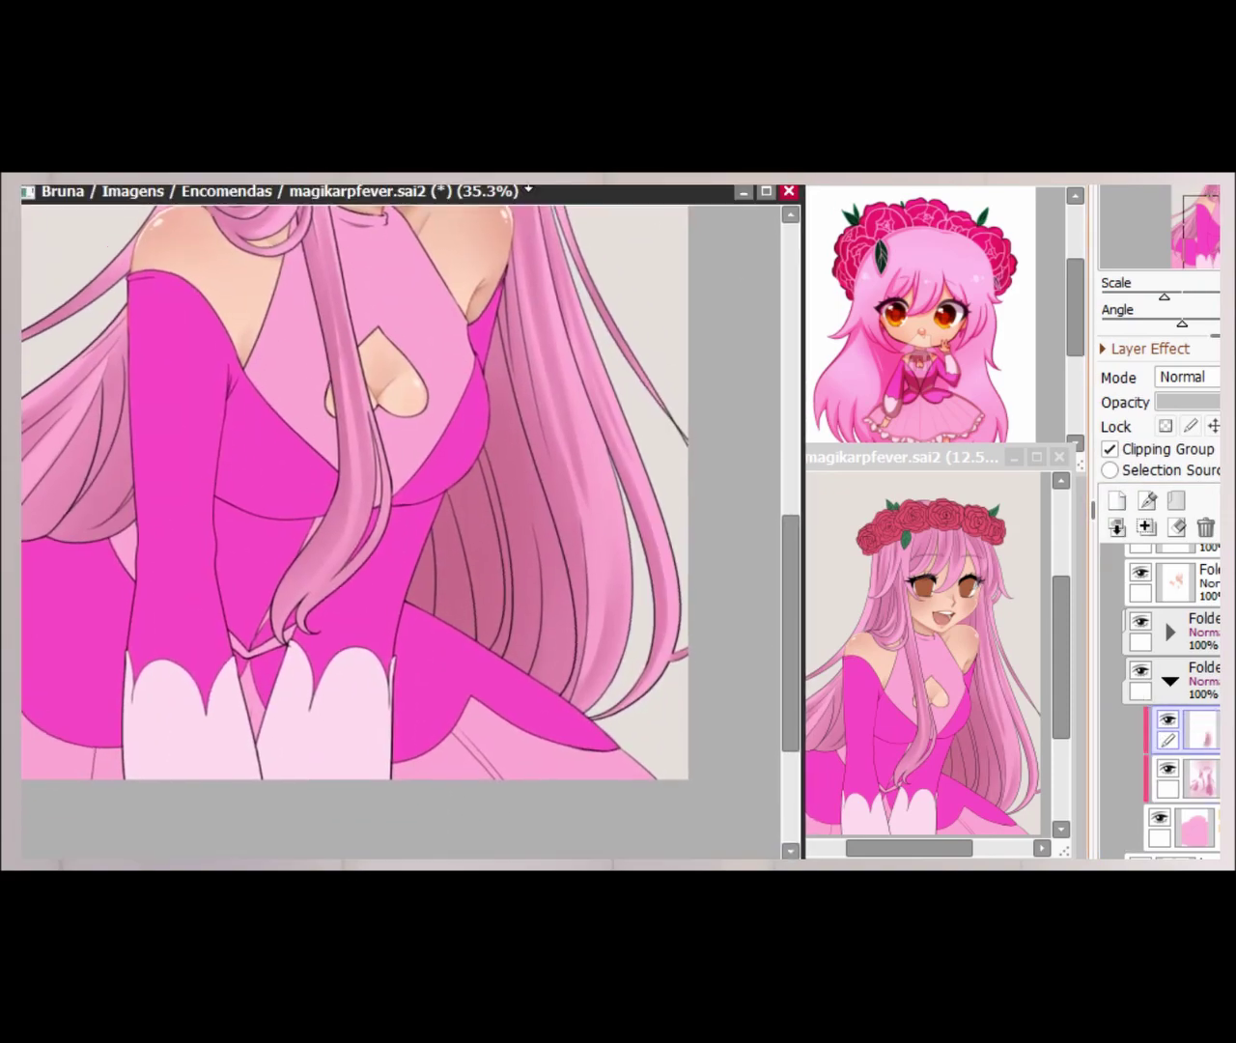
{"action": "scroll", "coordinate": [499, 650], "scroll_direction": "up", "scroll_amount": 3}
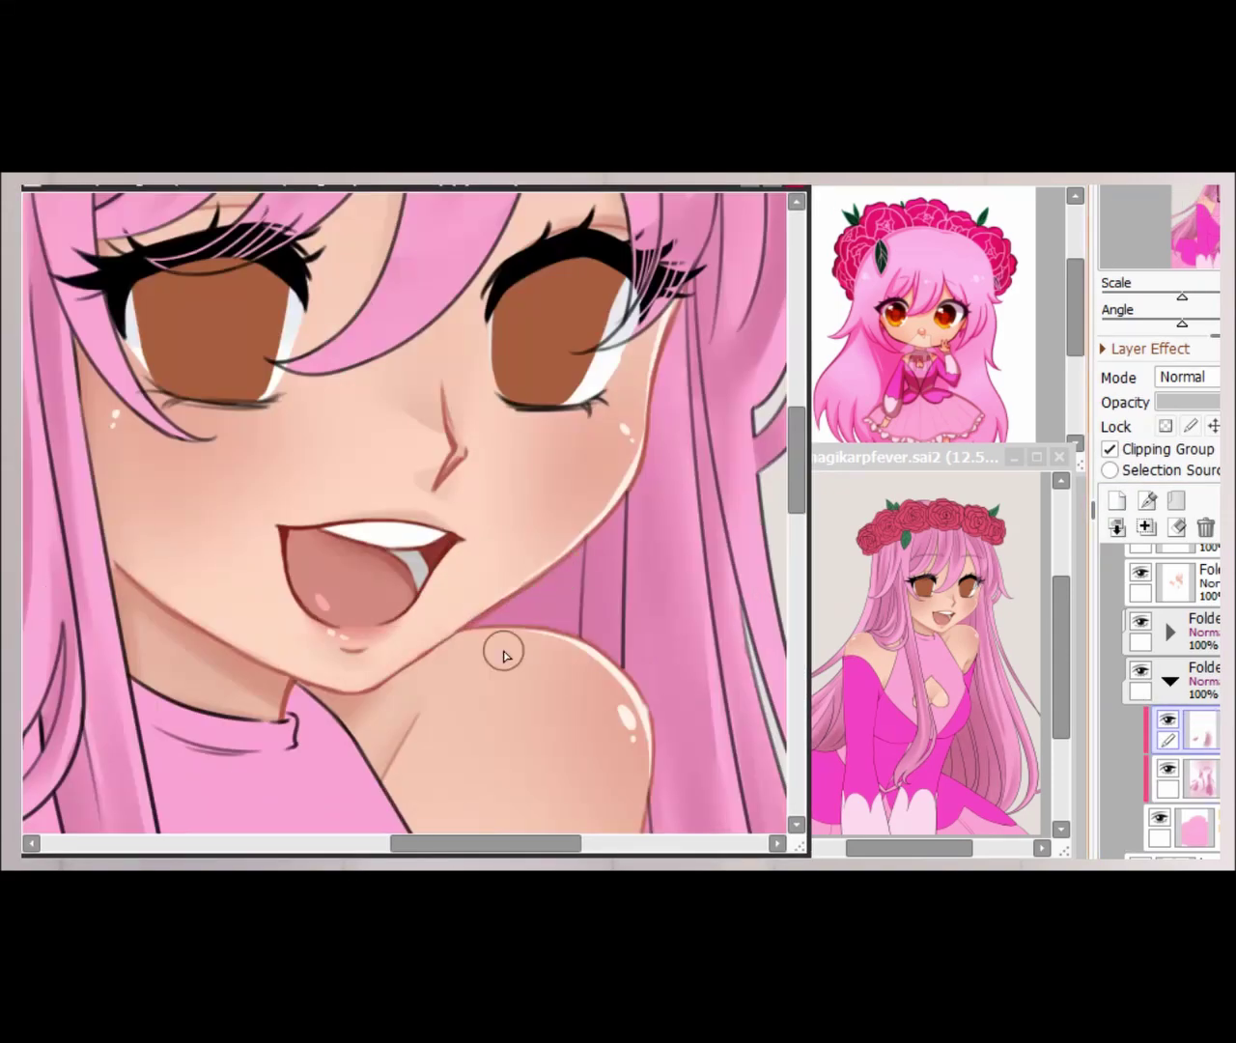
- Deepen the darker pink shadows between the side strands above the shoulder and along the long back hair
{"action": "scroll", "coordinate": [218, 682], "scroll_direction": "down", "scroll_amount": 1}
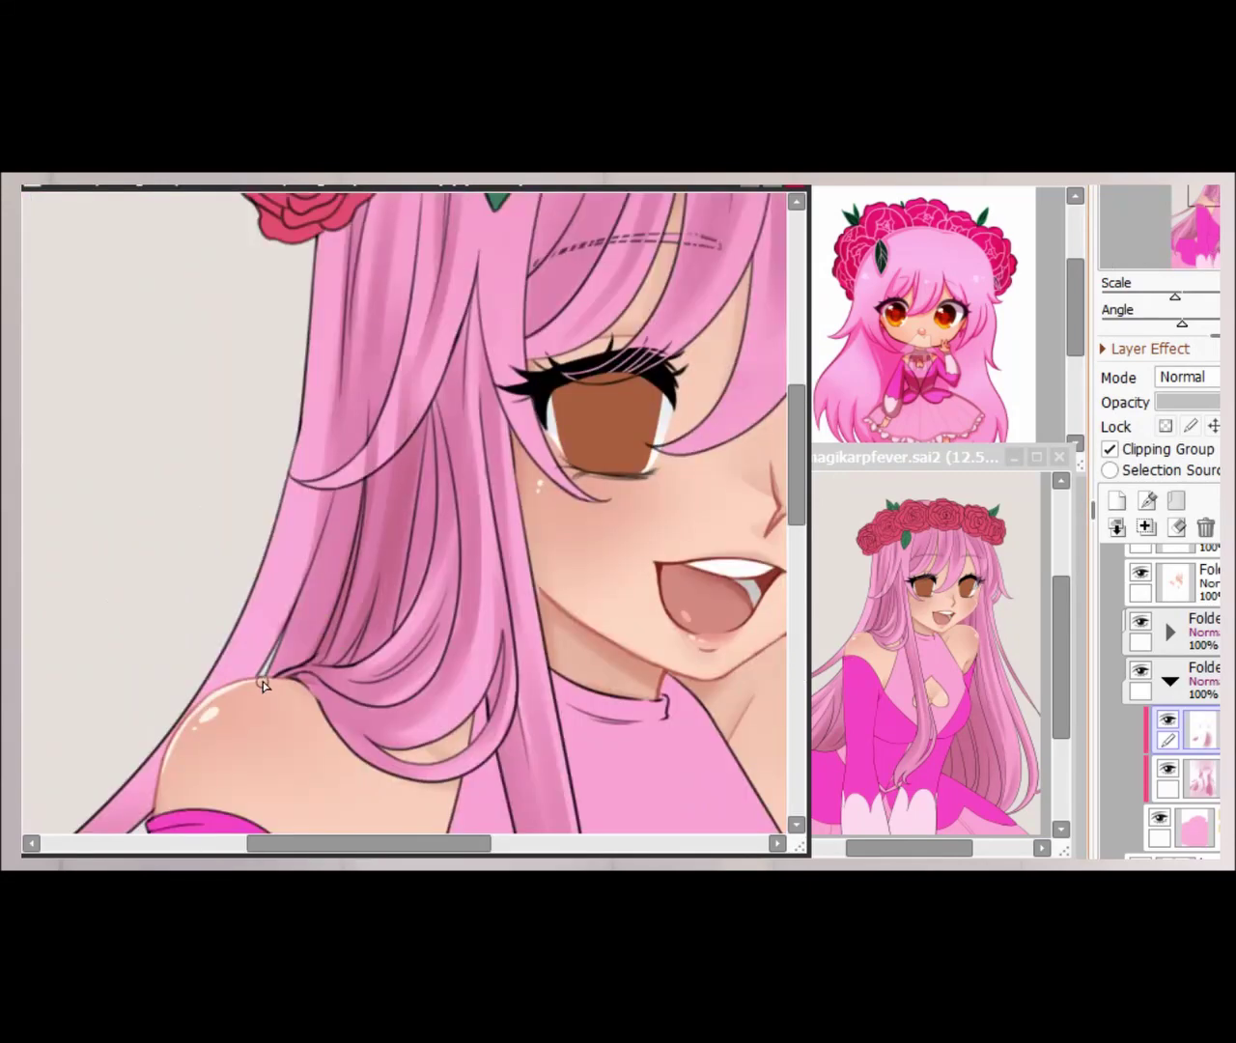
{"action": "left_click_drag", "start_coordinate": [262, 684], "coordinate": [337, 498]}
{"action": "key", "text": "ctrl+minus"}
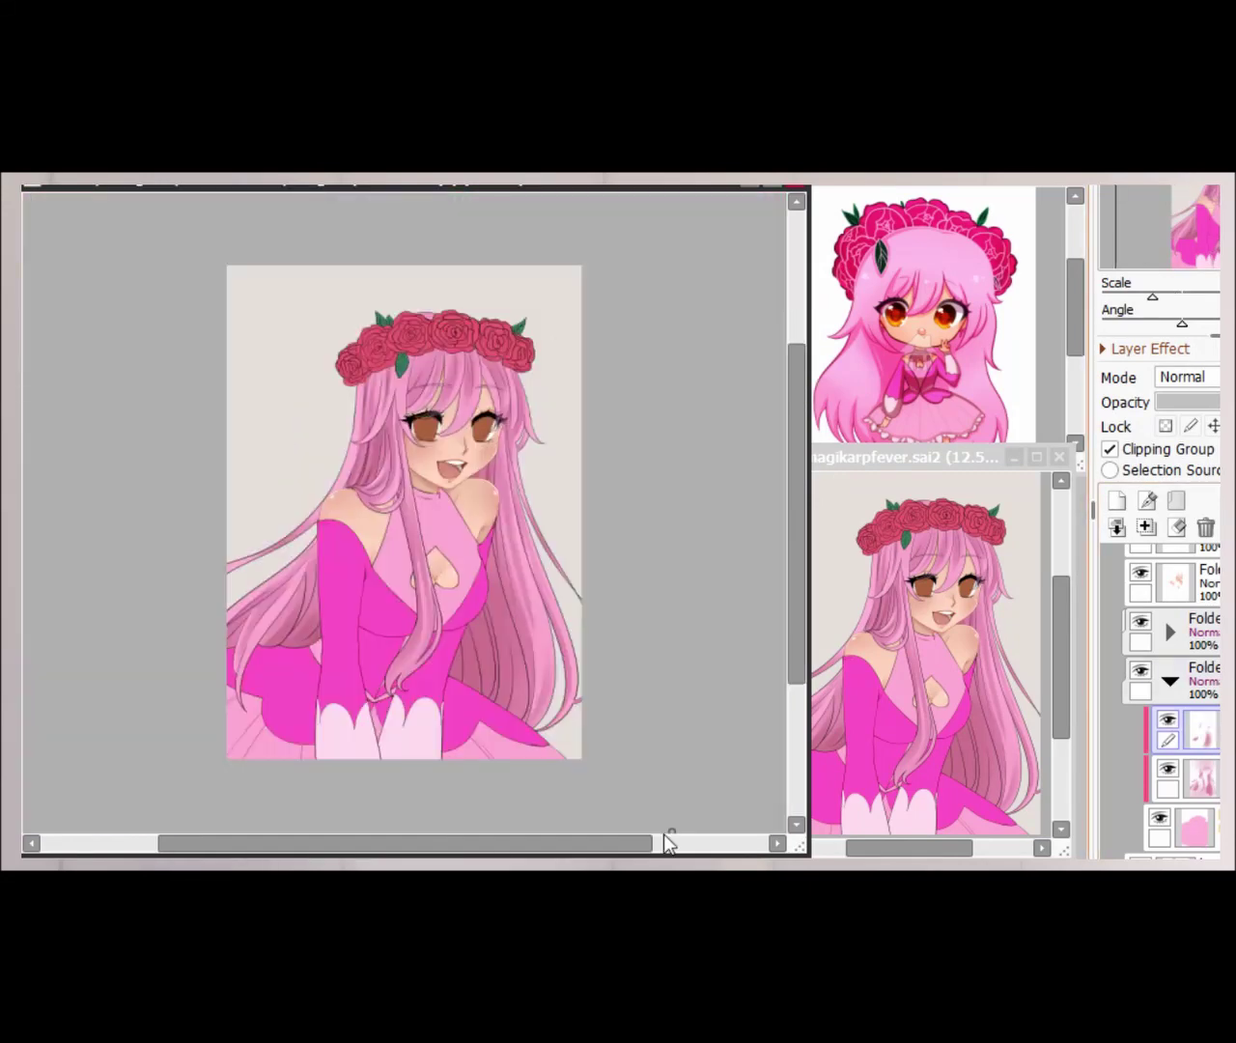
{"action": "key", "text": "ctrl+plus"}
{"action": "left_click_drag", "start_coordinate": [363, 412], "coordinate": [315, 668]}
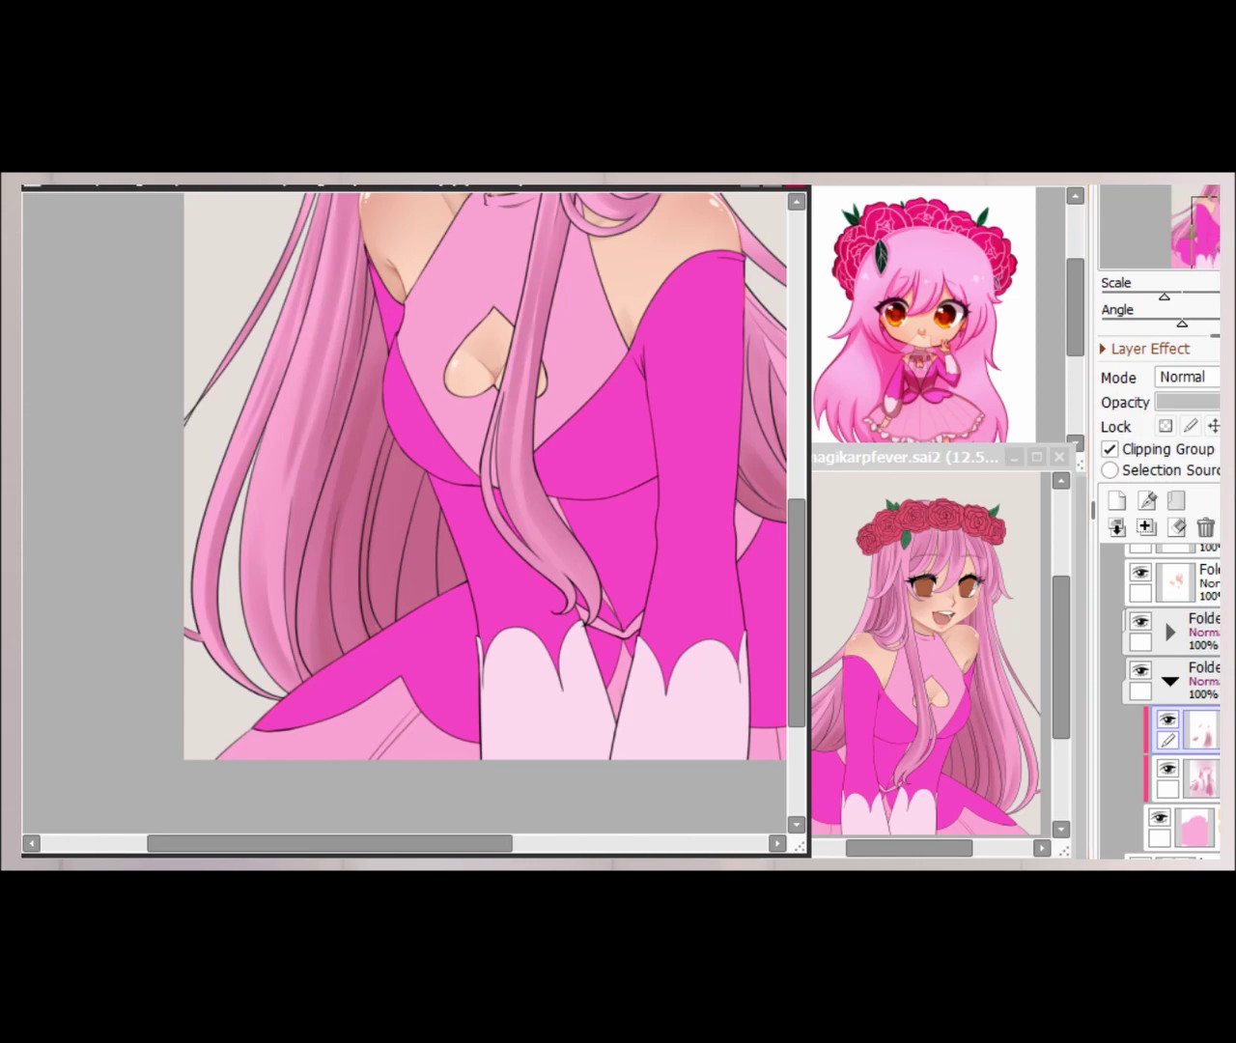
{"action": "left_click_drag", "start_coordinate": [386, 843], "coordinate": [525, 836]}
{"action": "key", "text": "ctrl+minus"}
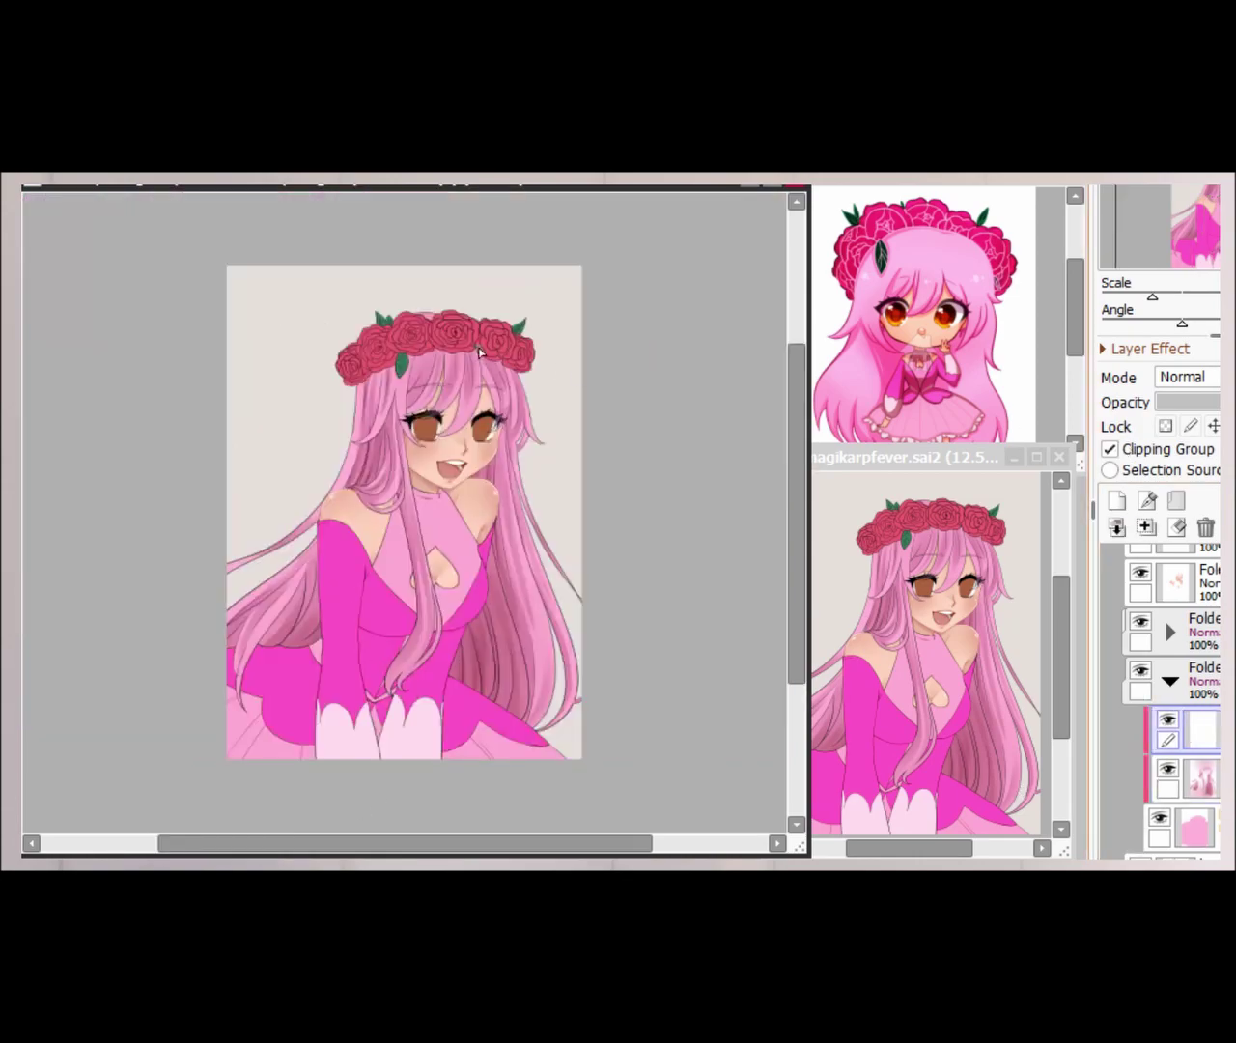
- Brush thin light pink highlights along the bangs and their edges on a clipped layer
{"action": "key", "text": "ctrl+plus"}
{"action": "key", "text": "ctrl+plus"}
{"action": "scroll", "coordinate": [723, 422], "scroll_direction": "down", "scroll_amount": 1}
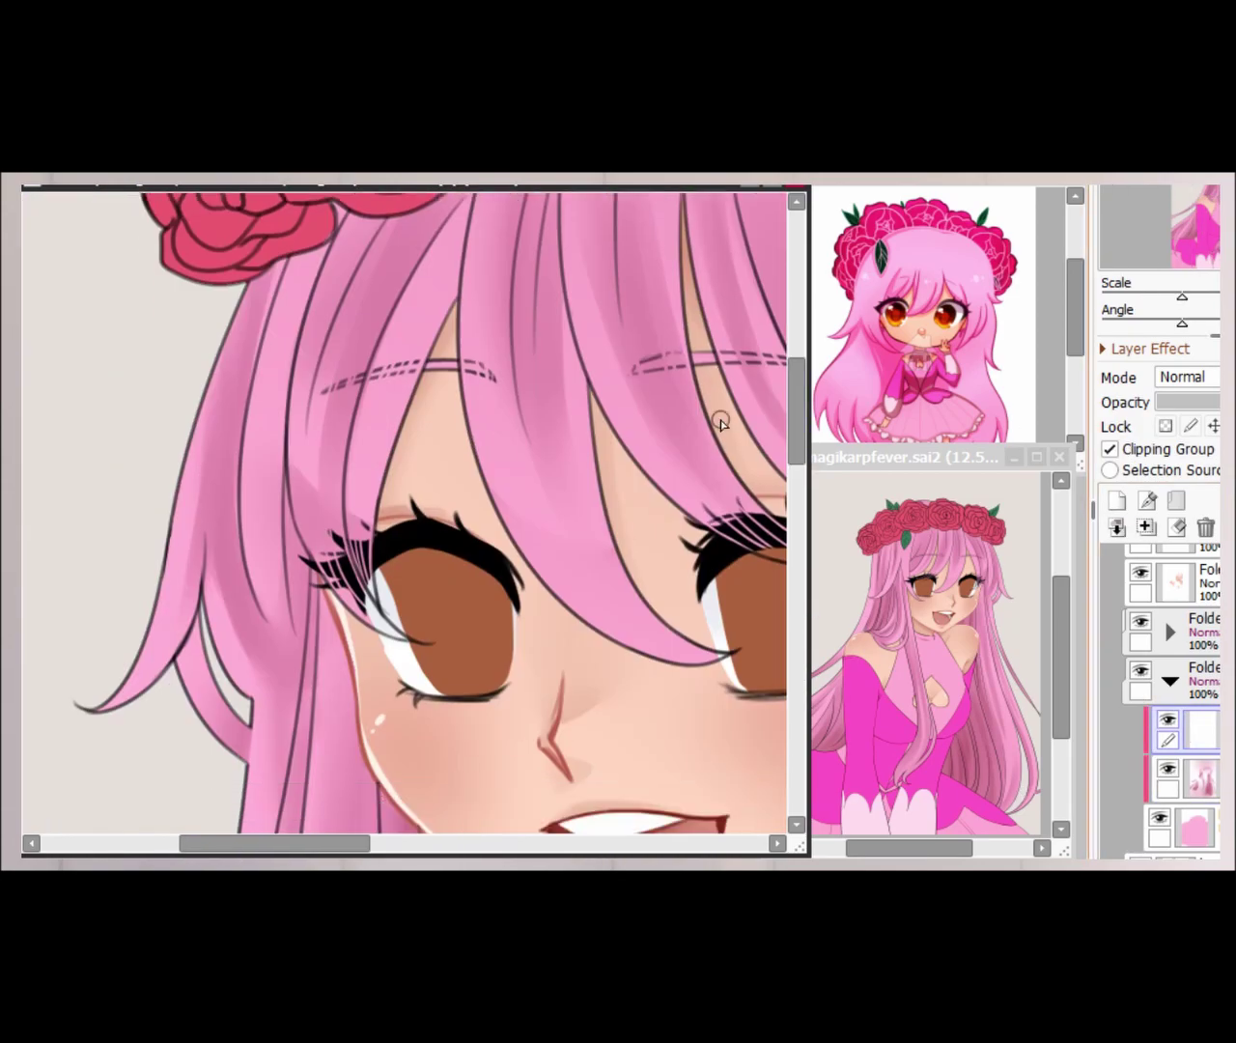
{"action": "key", "text": "ctrl+plus"}
{"action": "key", "text": "h"}
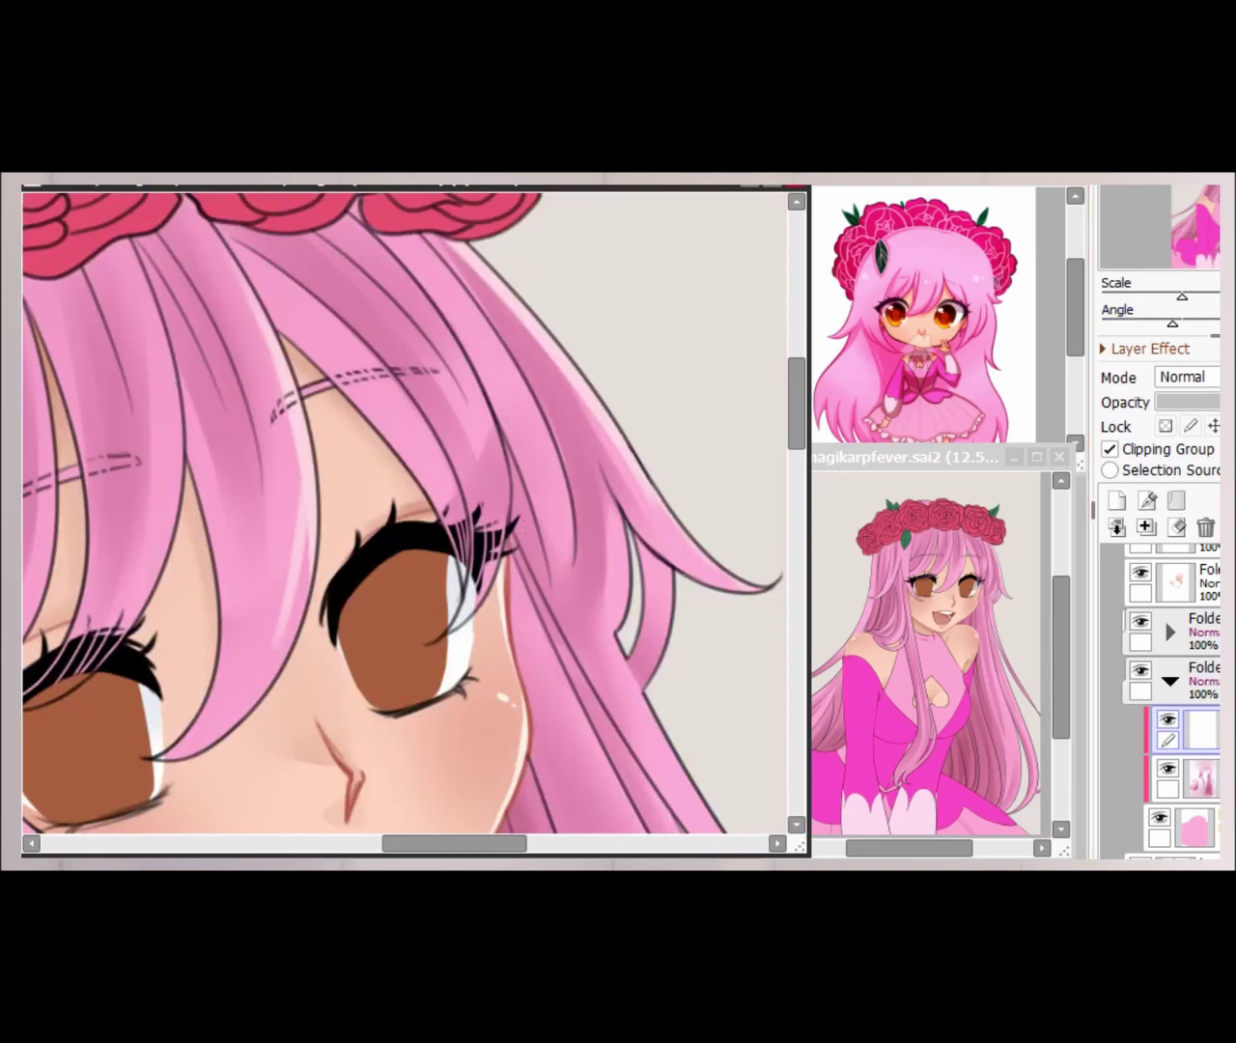
{"action": "key", "text": "h"}
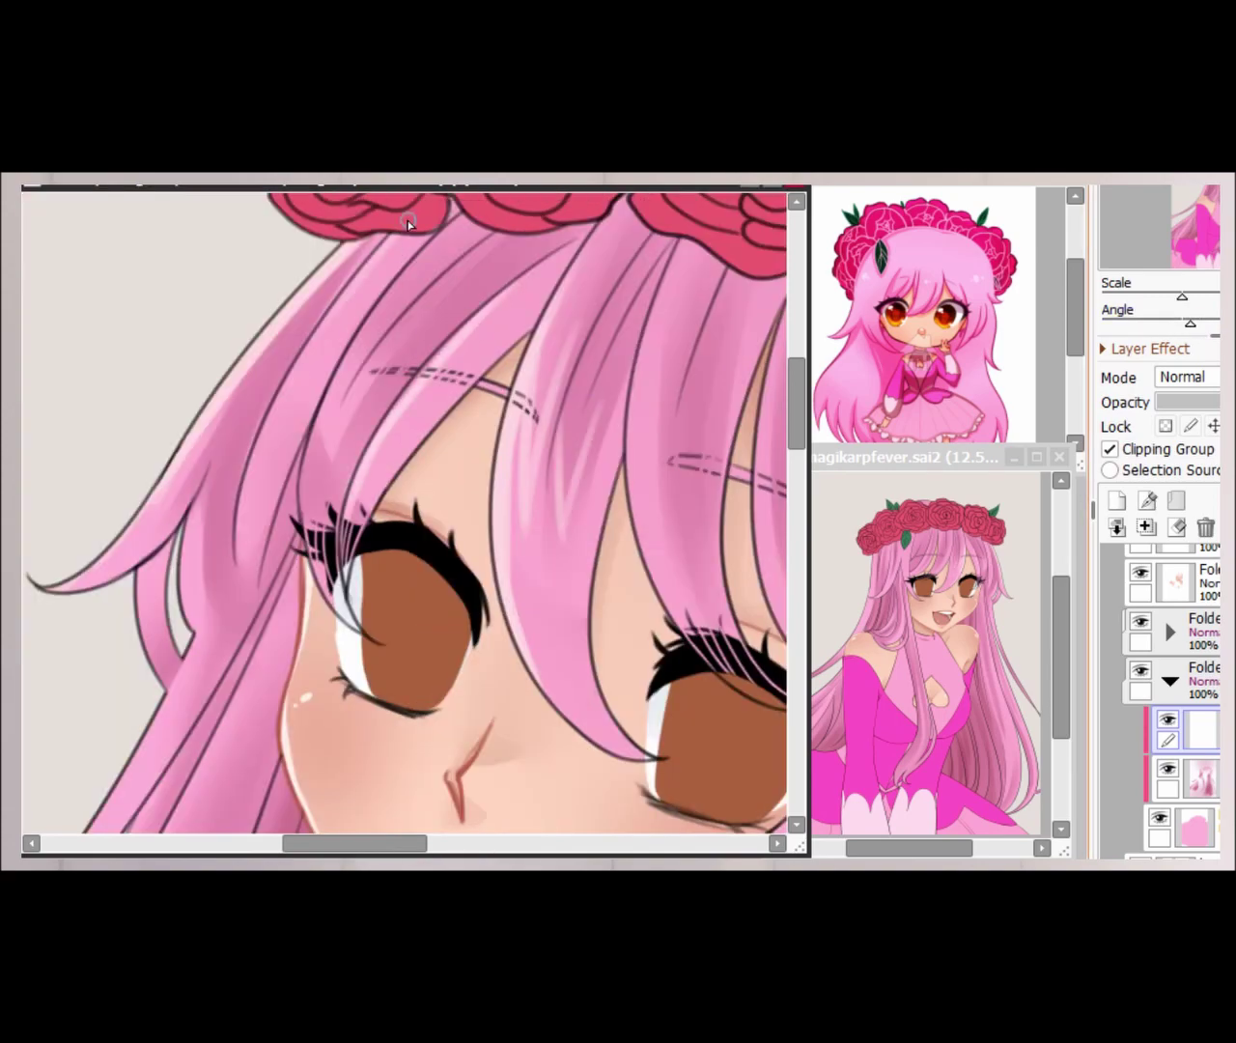
- Add light pink highlights along the side locks and the outer hair edge below the rose crown
{"action": "scroll", "coordinate": [407, 221], "scroll_direction": "down", "scroll_amount": 5}
{"action": "scroll", "coordinate": [195, 193], "scroll_direction": "up", "scroll_amount": 4}
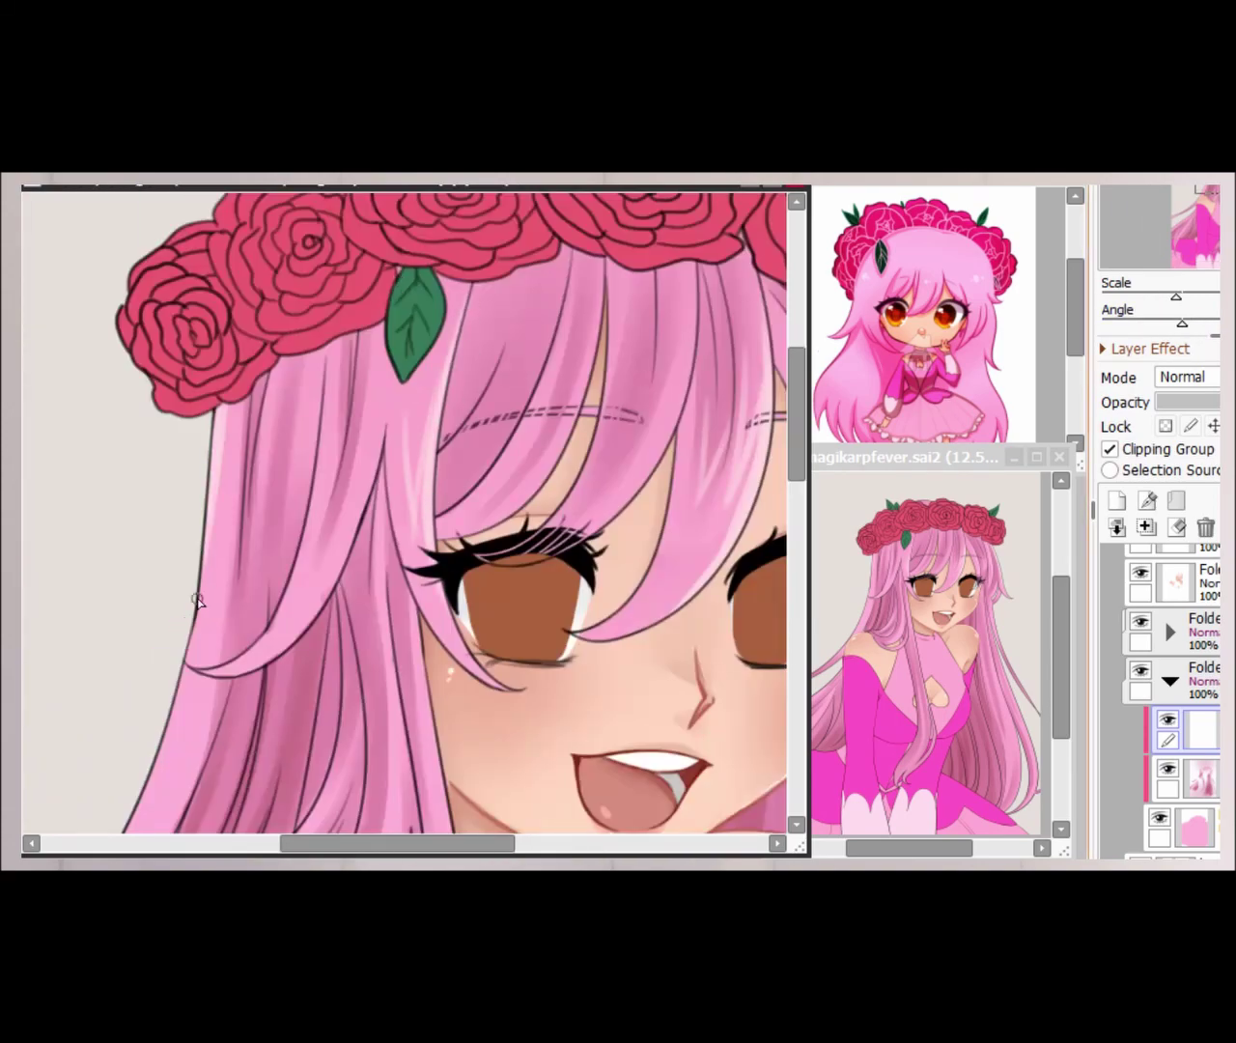
{"action": "scroll", "coordinate": [196, 600], "scroll_direction": "down", "scroll_amount": 5}
{"action": "scroll", "coordinate": [150, 629], "scroll_direction": "up", "scroll_amount": 4}
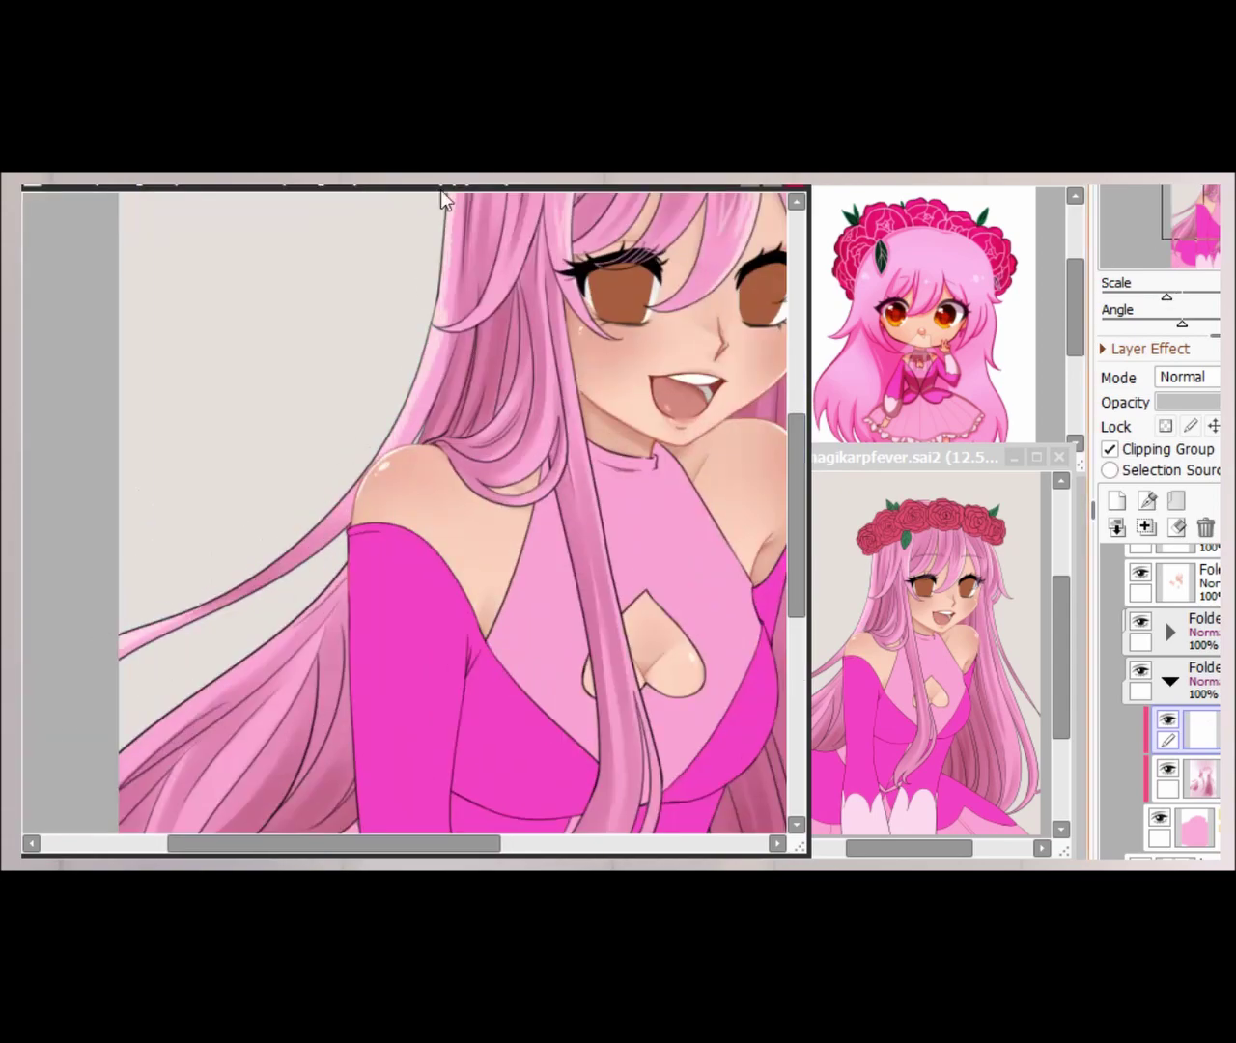
- Add light pink highlight streaks to the long locks on both sides of the dress
{"action": "left_click_drag", "start_coordinate": [791, 496], "coordinate": [792, 558]}
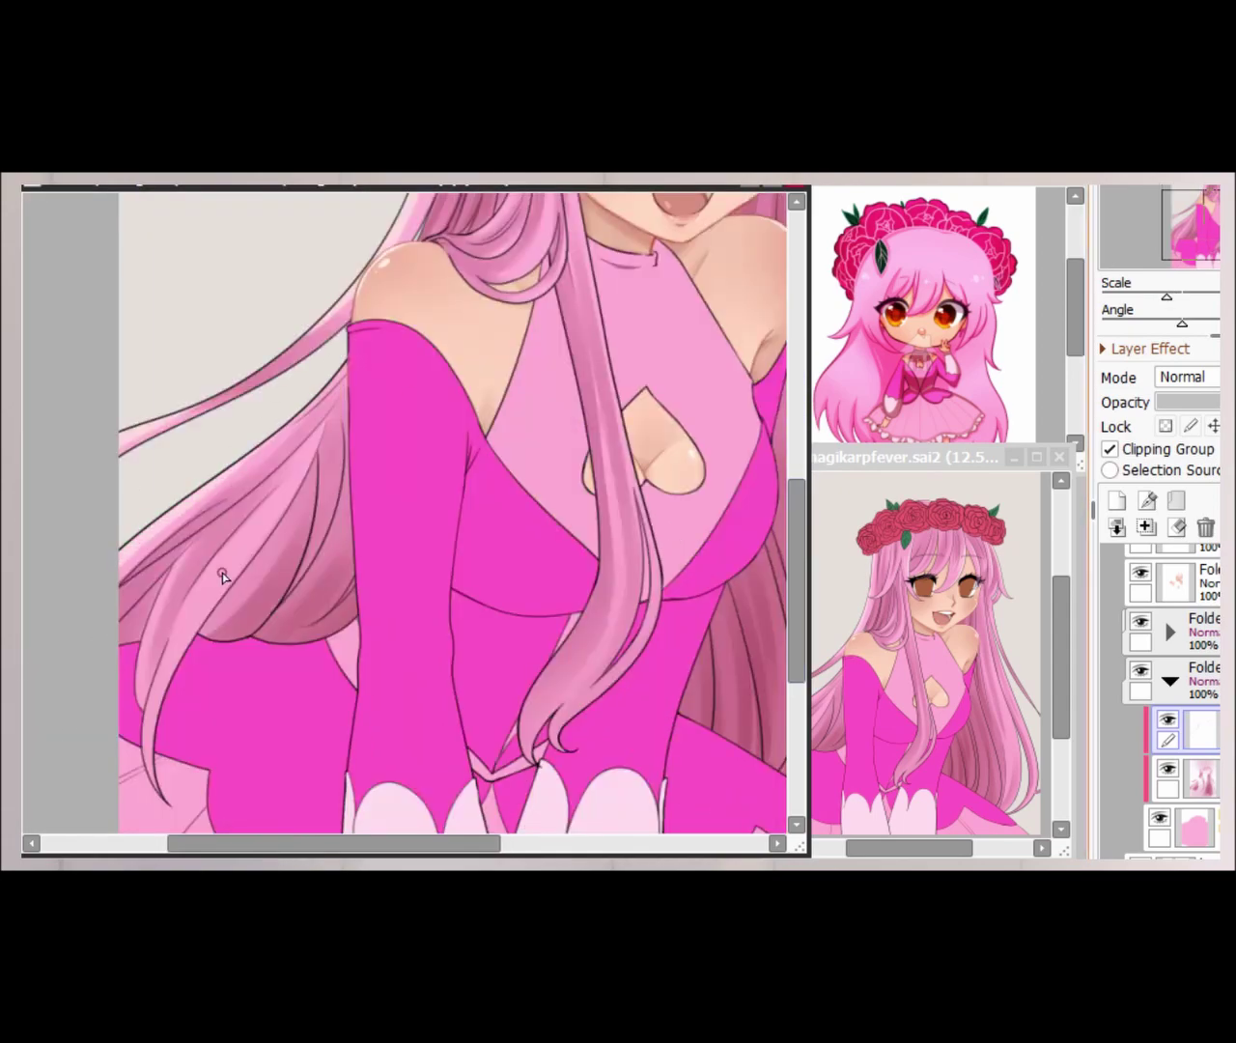
{"action": "scroll", "coordinate": [414, 341], "scroll_direction": "down", "scroll_amount": 1}
{"action": "scroll", "coordinate": [248, 566], "scroll_direction": "up", "scroll_amount": 1}
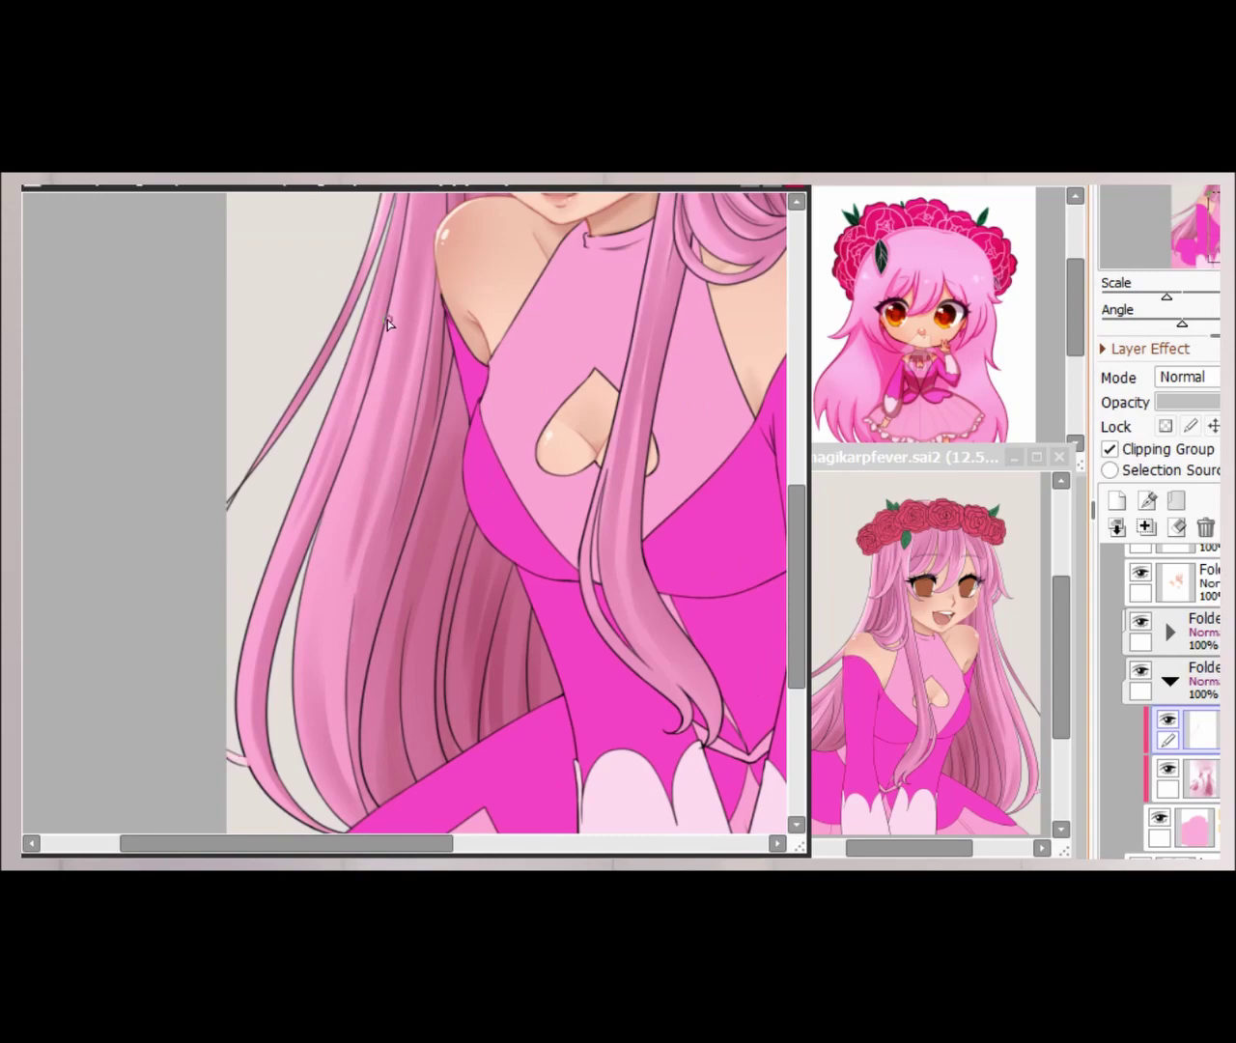
{"action": "scroll", "coordinate": [237, 687], "scroll_direction": "down", "scroll_amount": 1}
{"action": "scroll", "coordinate": [96, 470], "scroll_direction": "up", "scroll_amount": 2}
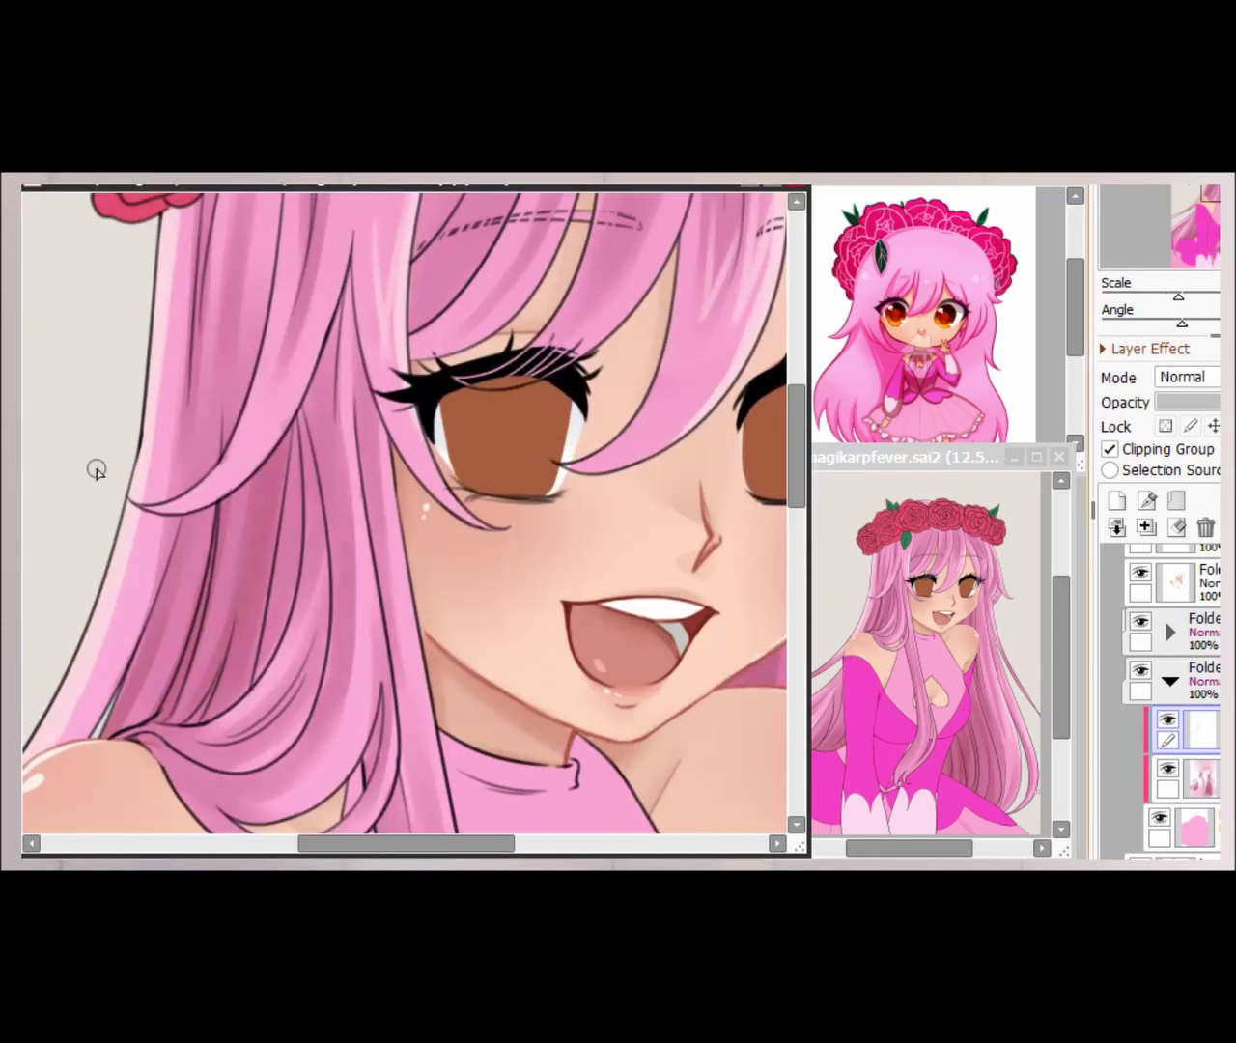
- Add another clipped hair layer and airbrush a soft light tint over the hair with a greatly enlarged brush
{"action": "scroll", "coordinate": [236, 449], "scroll_direction": "down", "scroll_amount": 5}
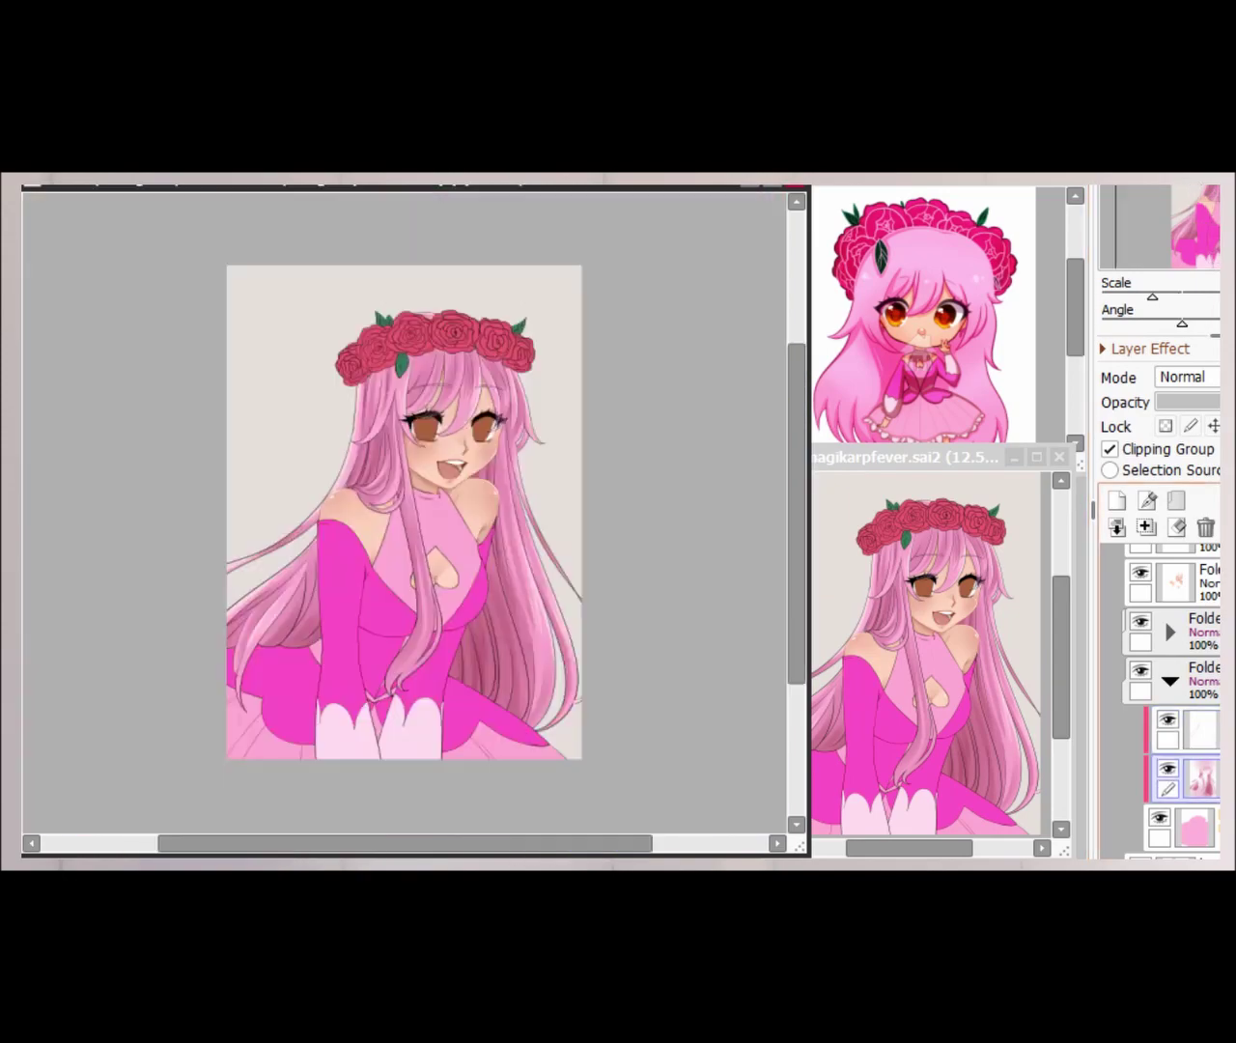
{"action": "key", "text": "ctrl+shift+n"}
{"action": "key", "text": "bracketright"}
{"action": "key", "text": "bracketright"}
{"action": "key", "text": "bracketright"}
{"action": "key", "text": "bracketright"}
{"action": "scroll", "coordinate": [357, 264], "scroll_direction": "up", "scroll_amount": 3}
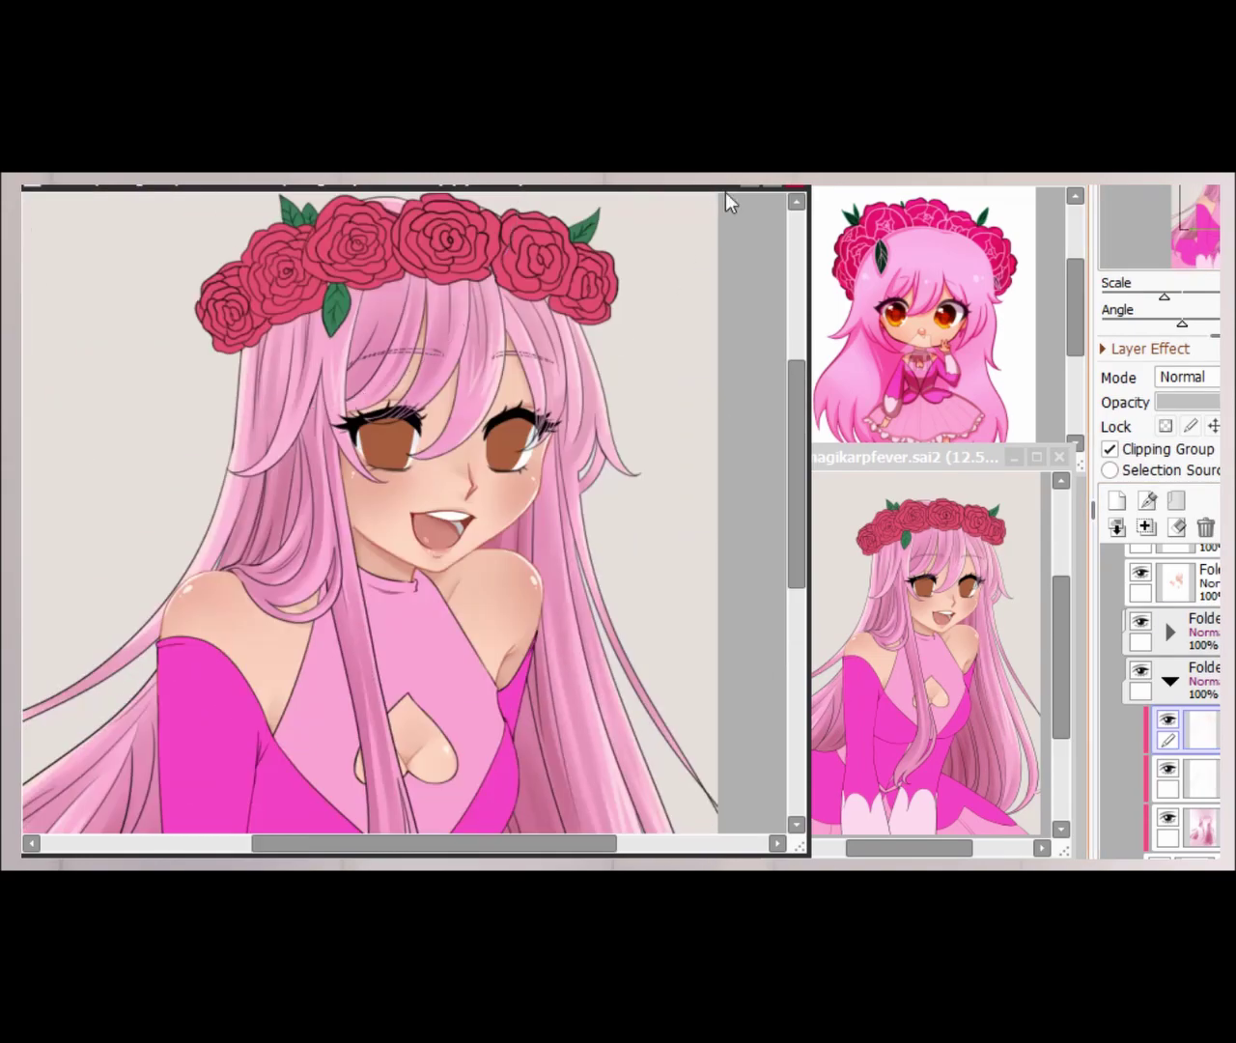
{"action": "scroll", "coordinate": [725, 199], "scroll_direction": "down", "scroll_amount": 4}
{"action": "scroll", "coordinate": [362, 333], "scroll_direction": "up", "scroll_amount": 3}
{"action": "scroll", "coordinate": [360, 333], "scroll_direction": "down", "scroll_amount": 2}
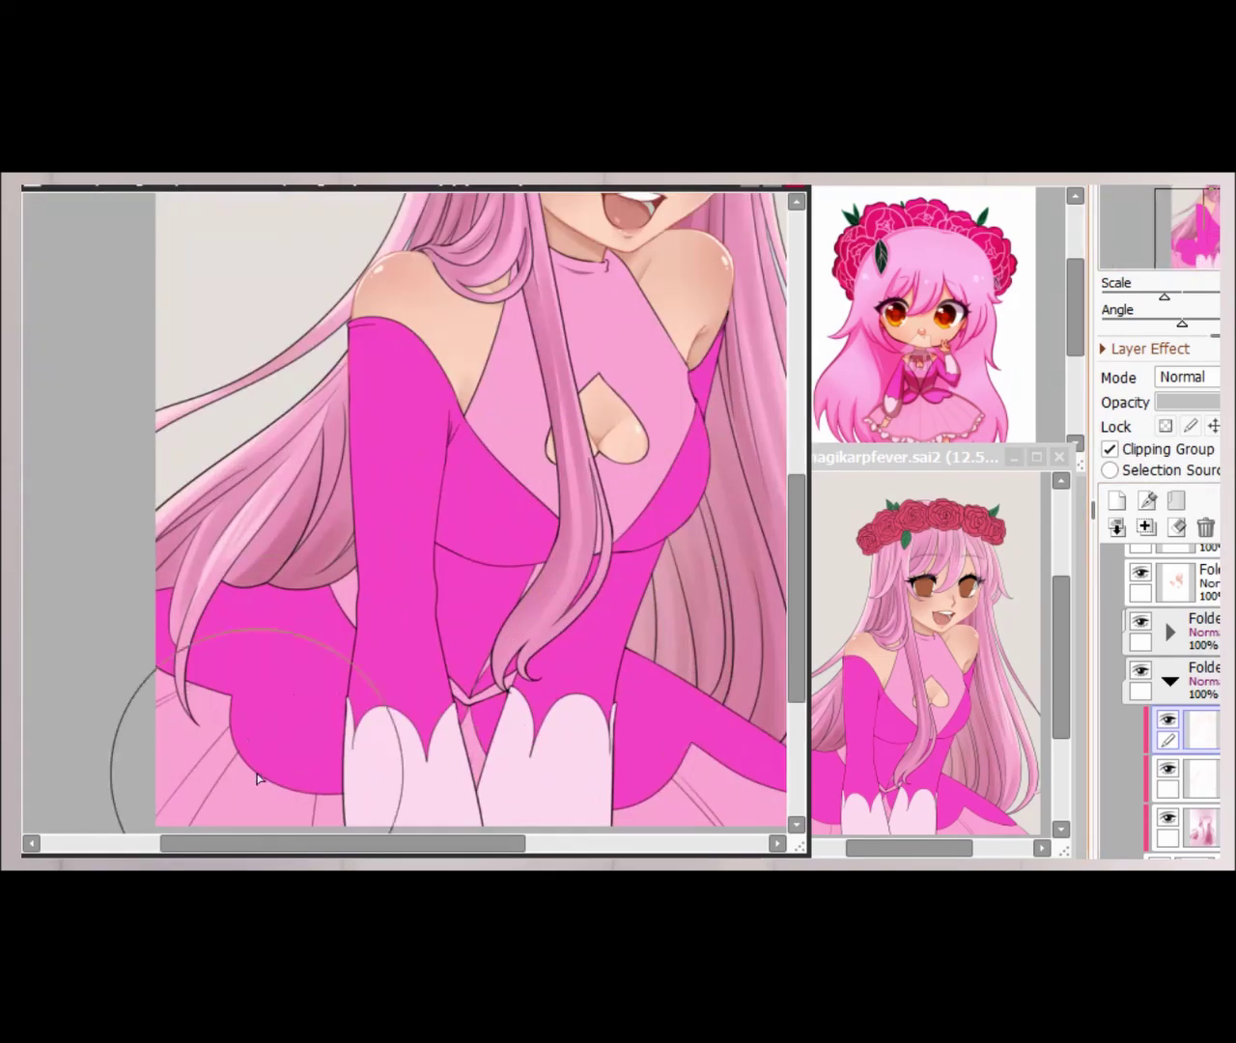
{"action": "scroll", "coordinate": [253, 477], "scroll_direction": "up", "scroll_amount": 2}
{"action": "scroll", "coordinate": [227, 473], "scroll_direction": "down", "scroll_amount": 3}
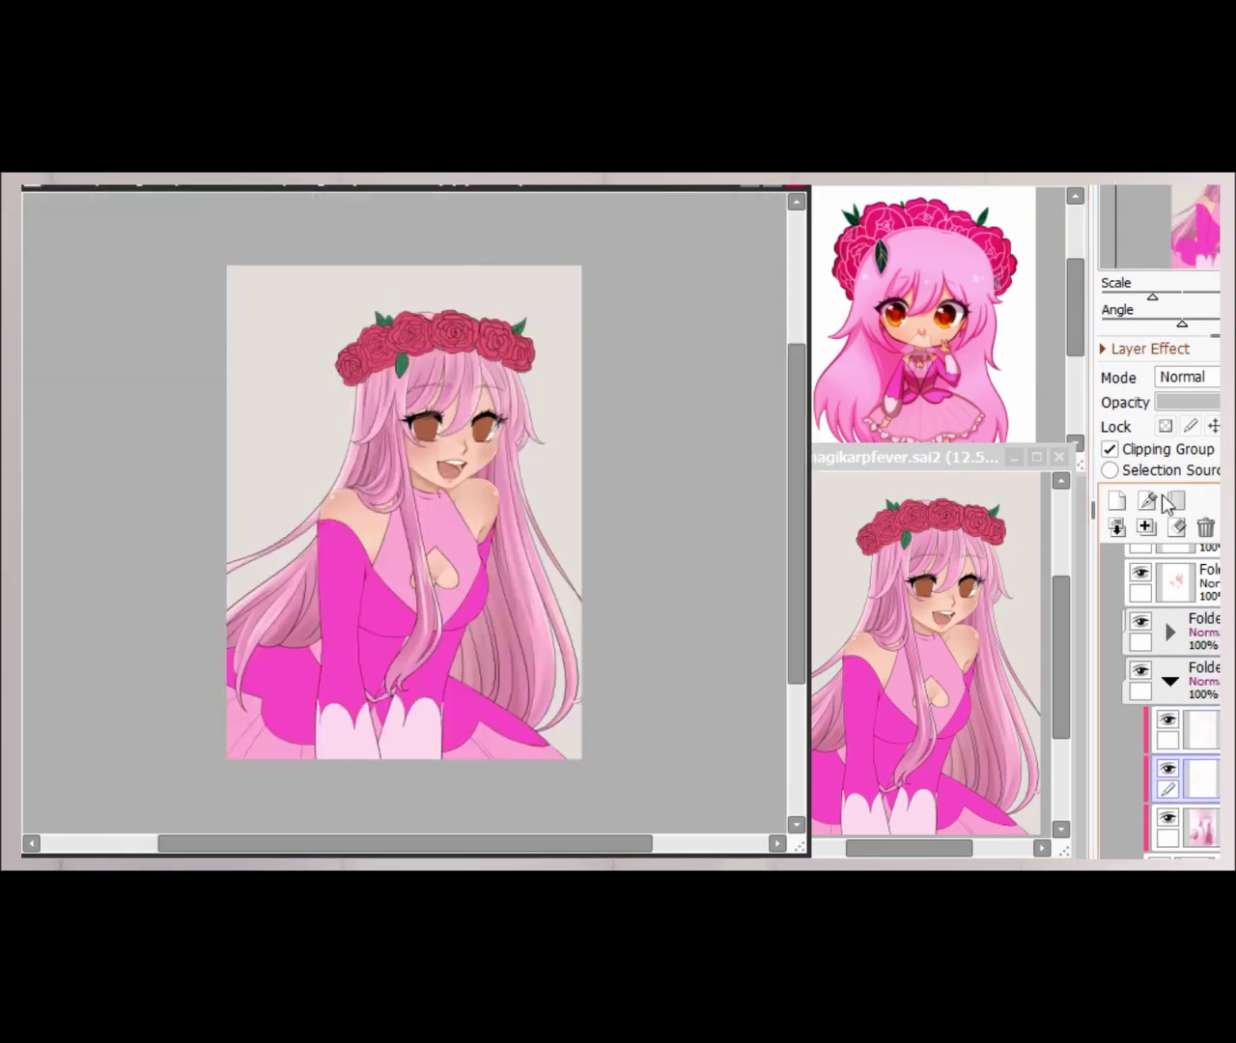
- Merge the hair shading and highlight layers into the hair colour layer and softly tint the hair around the face
{"action": "scroll", "coordinate": [383, 418], "scroll_direction": "up", "scroll_amount": 3}
{"action": "scroll", "coordinate": [383, 418], "scroll_direction": "down", "scroll_amount": 3}
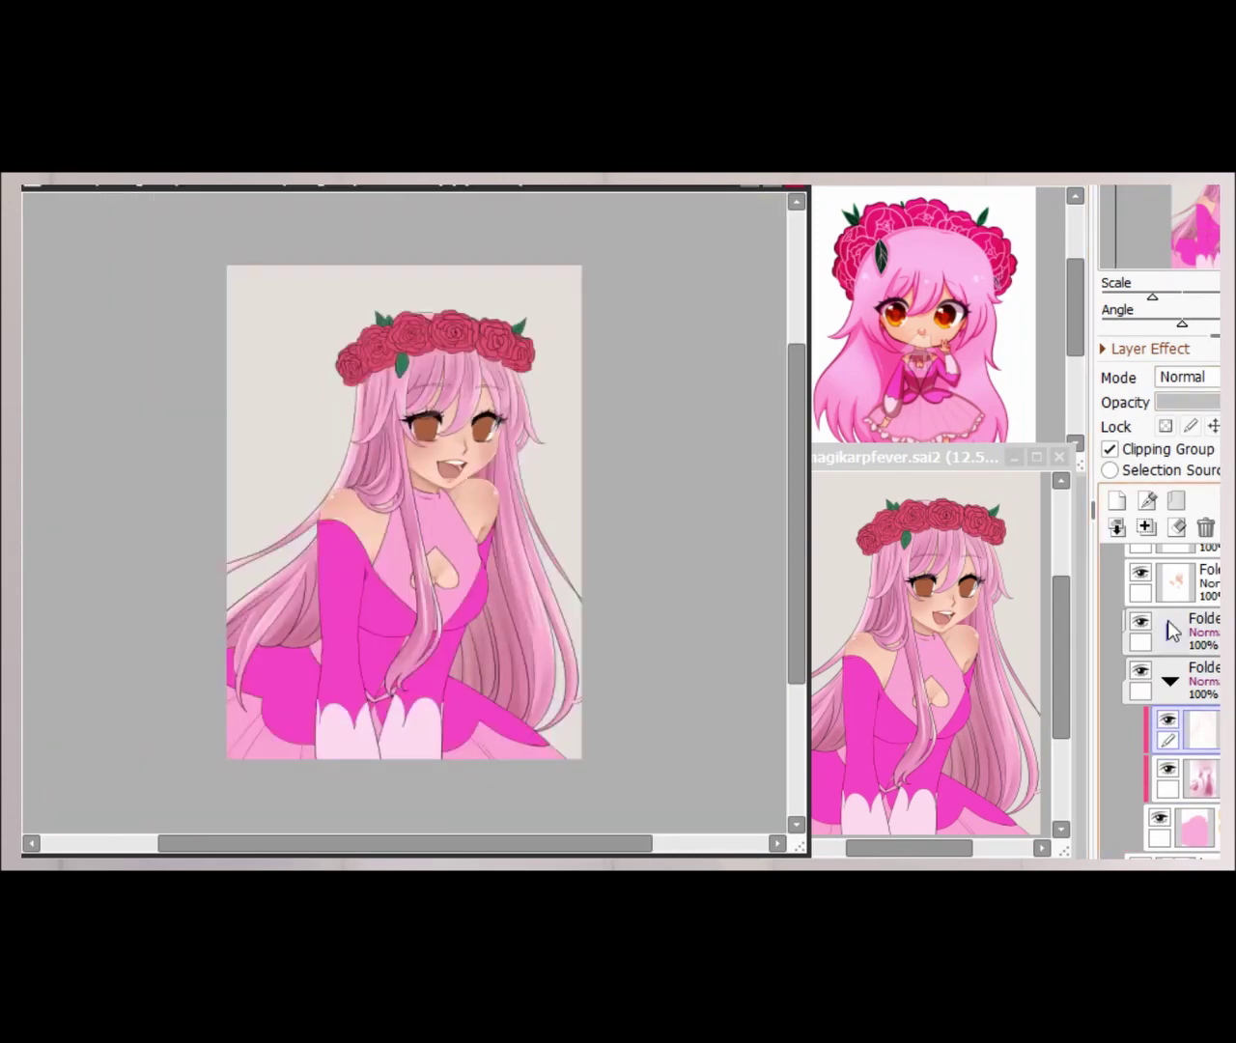
{"action": "scroll", "coordinate": [383, 465], "scroll_direction": "up", "scroll_amount": 4}
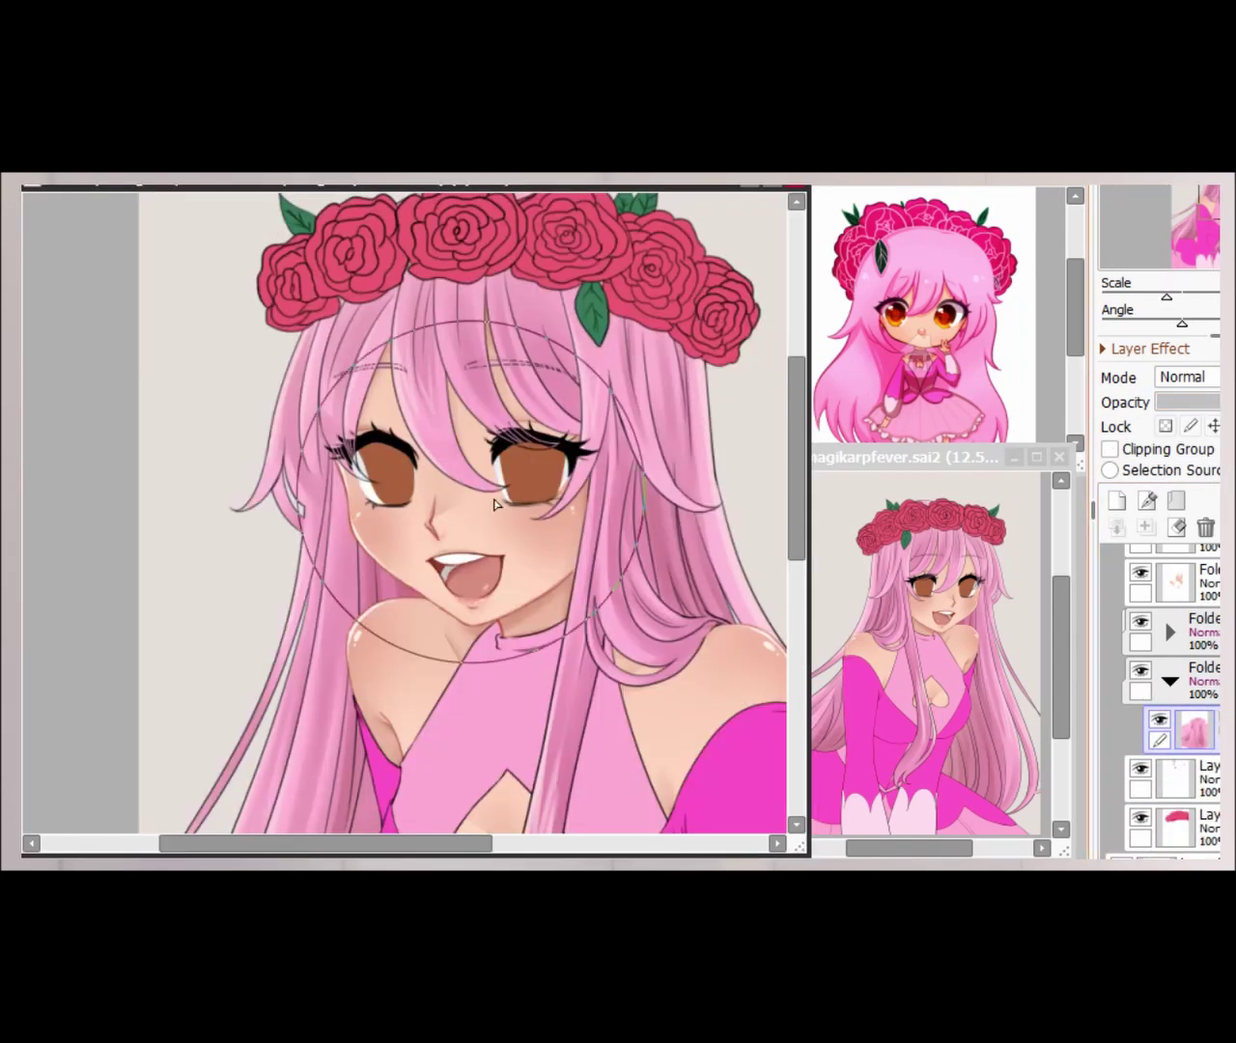
{"action": "scroll", "coordinate": [878, 608], "scroll_direction": "down", "scroll_amount": 3}
{"action": "scroll", "coordinate": [1173, 705], "scroll_direction": "down", "scroll_amount": 2}
- Recolour the black hair line art to dark pink on its layer with transparency locked
{"action": "left_click", "coordinate": [1173, 667]}
{"action": "scroll", "coordinate": [434, 670], "scroll_direction": "up", "scroll_amount": 4}
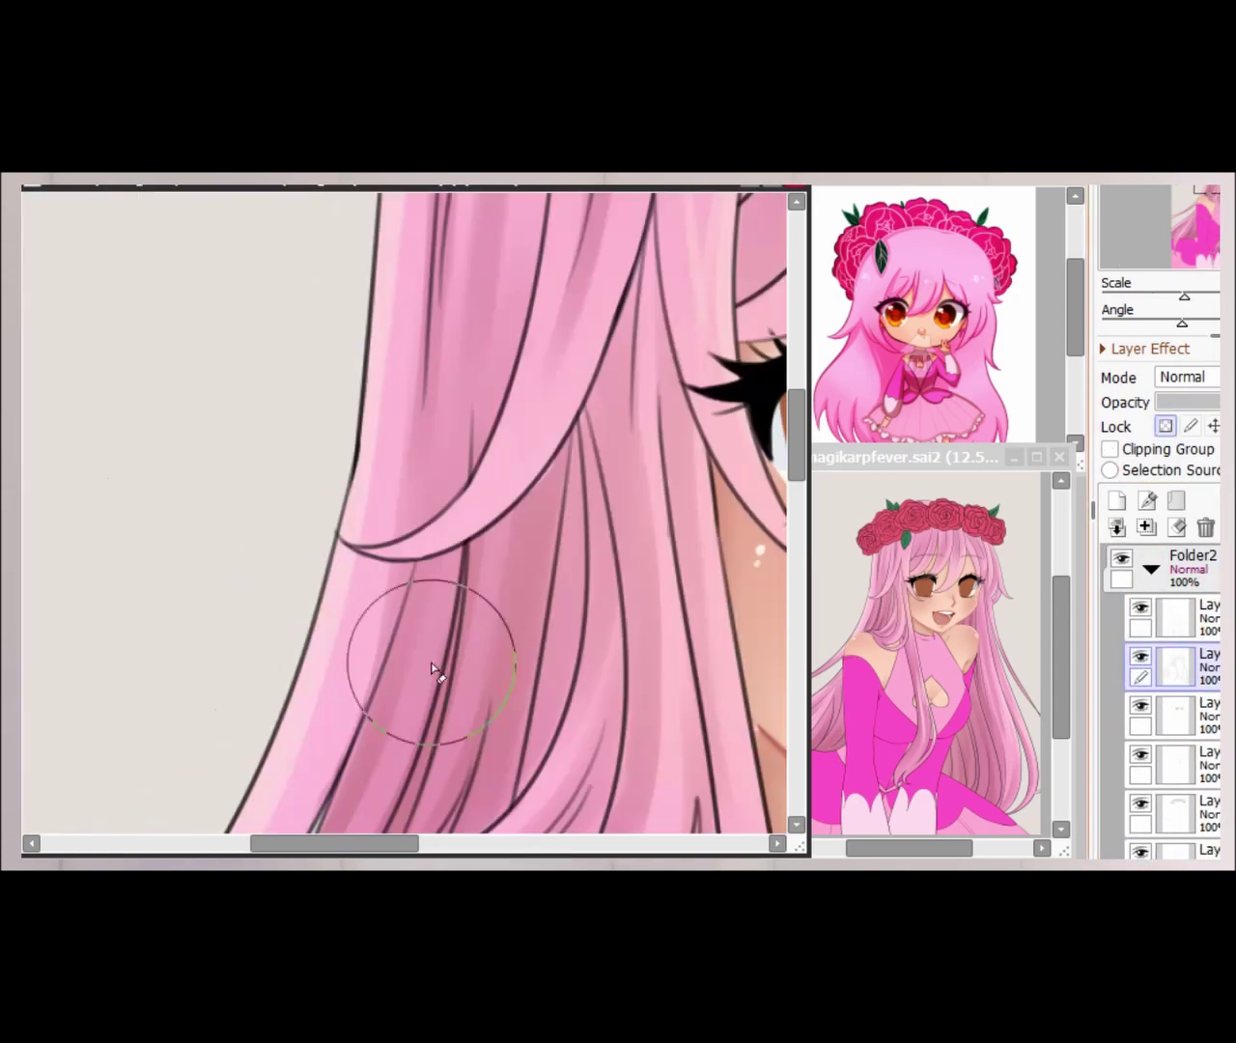
{"action": "scroll", "coordinate": [406, 521], "scroll_direction": "down", "scroll_amount": 4}
{"action": "scroll", "coordinate": [416, 521], "scroll_direction": "up", "scroll_amount": 4}
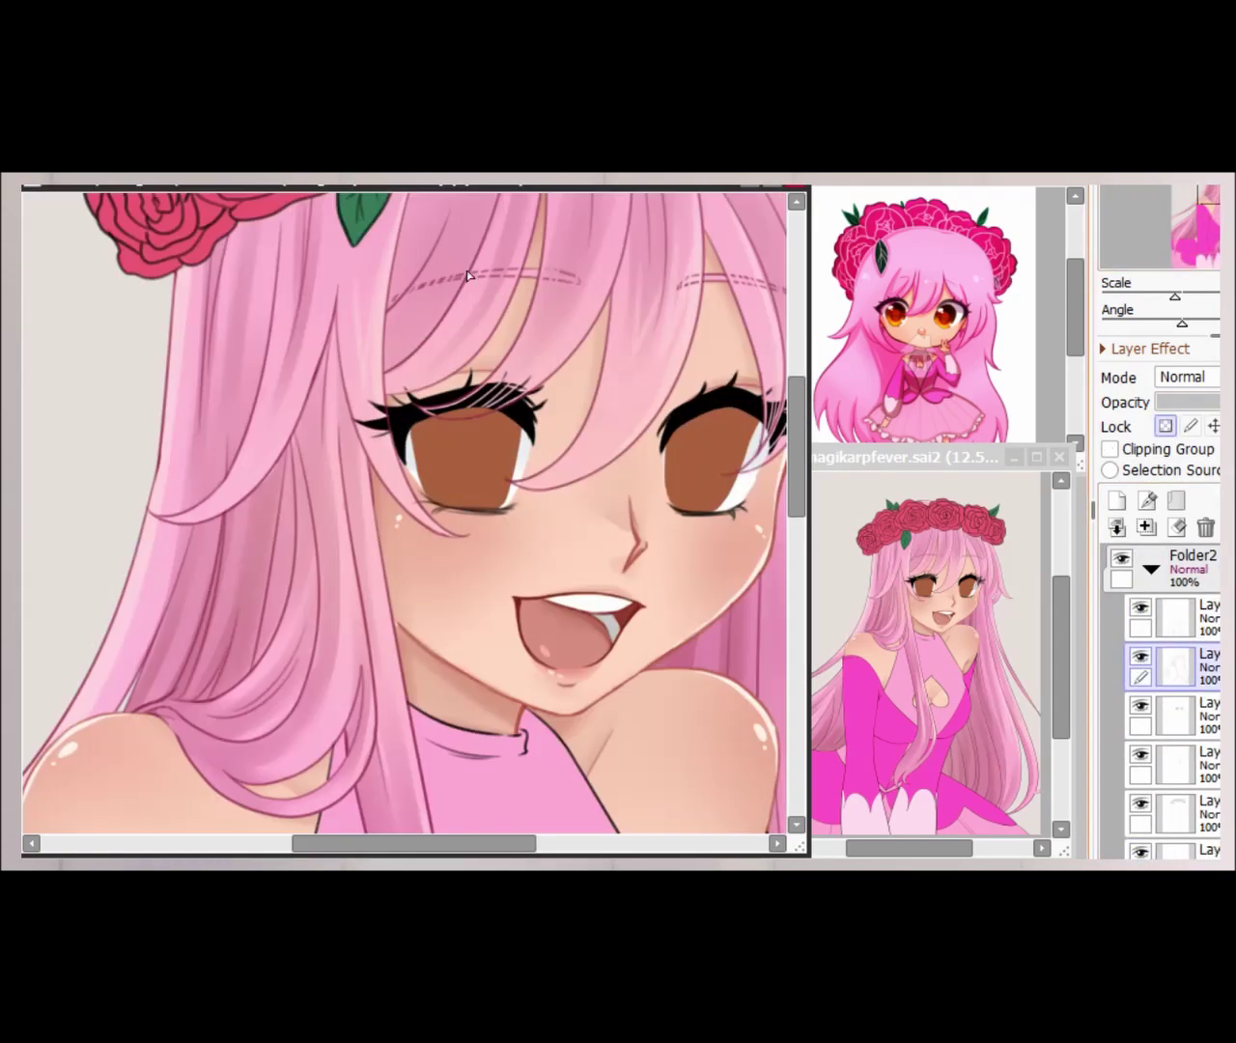
{"action": "scroll", "coordinate": [415, 521], "scroll_direction": "down", "scroll_amount": 4}
{"action": "scroll", "coordinate": [415, 521], "scroll_direction": "up", "scroll_amount": 4}
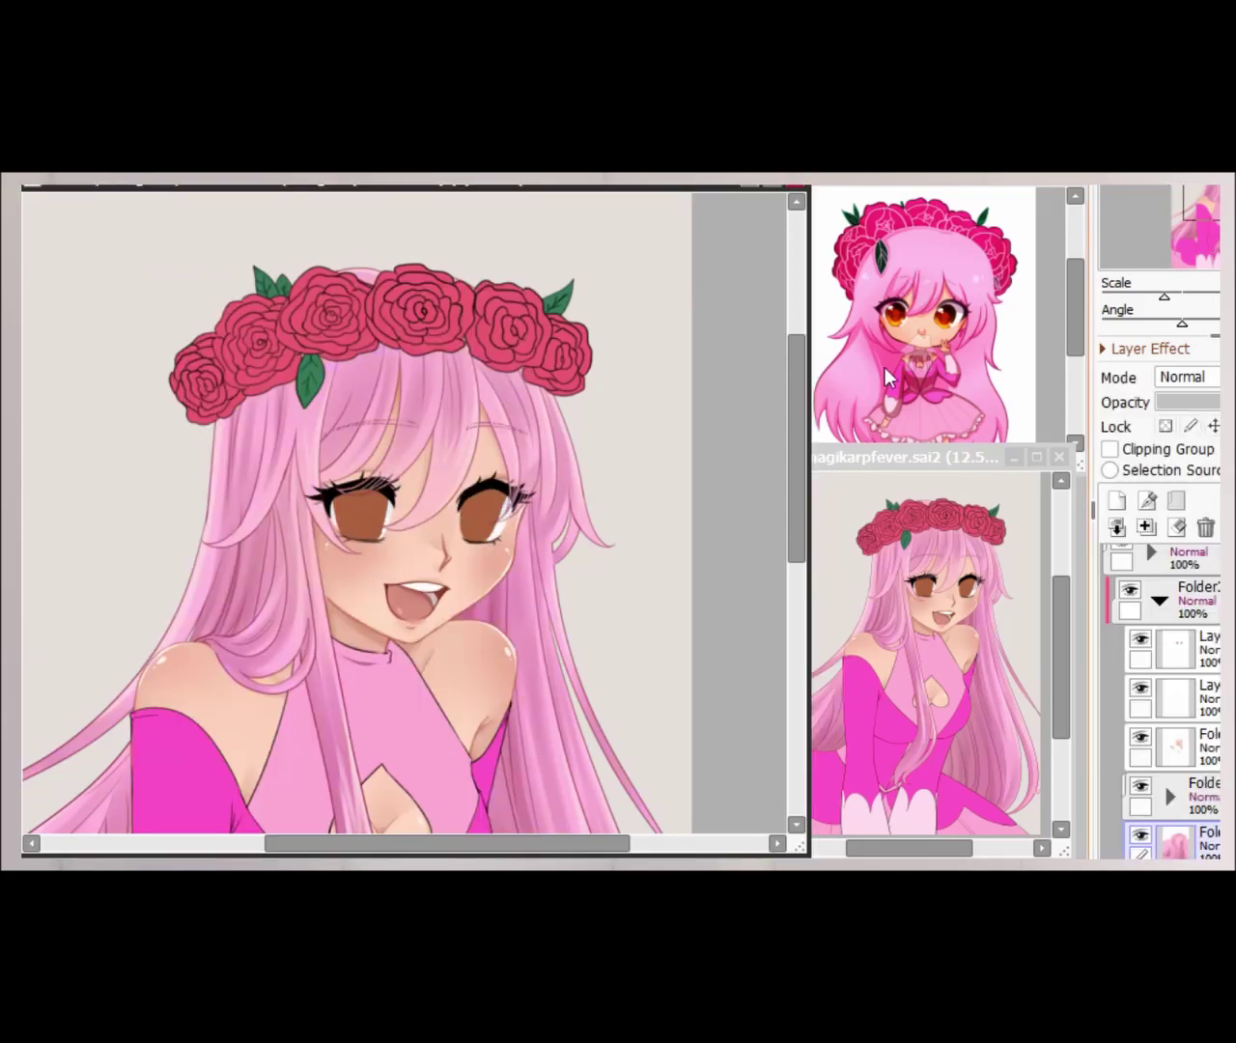
- Add a clipped layer above the hair colour layer and paint the rose crown's shadow on the hair beneath it
{"action": "scroll", "coordinate": [283, 580], "scroll_direction": "down", "scroll_amount": 4}
{"action": "left_click", "coordinate": [1140, 785]}
{"action": "left_click", "coordinate": [1140, 785]}
{"action": "scroll", "coordinate": [1173, 704], "scroll_direction": "down", "scroll_amount": 2}
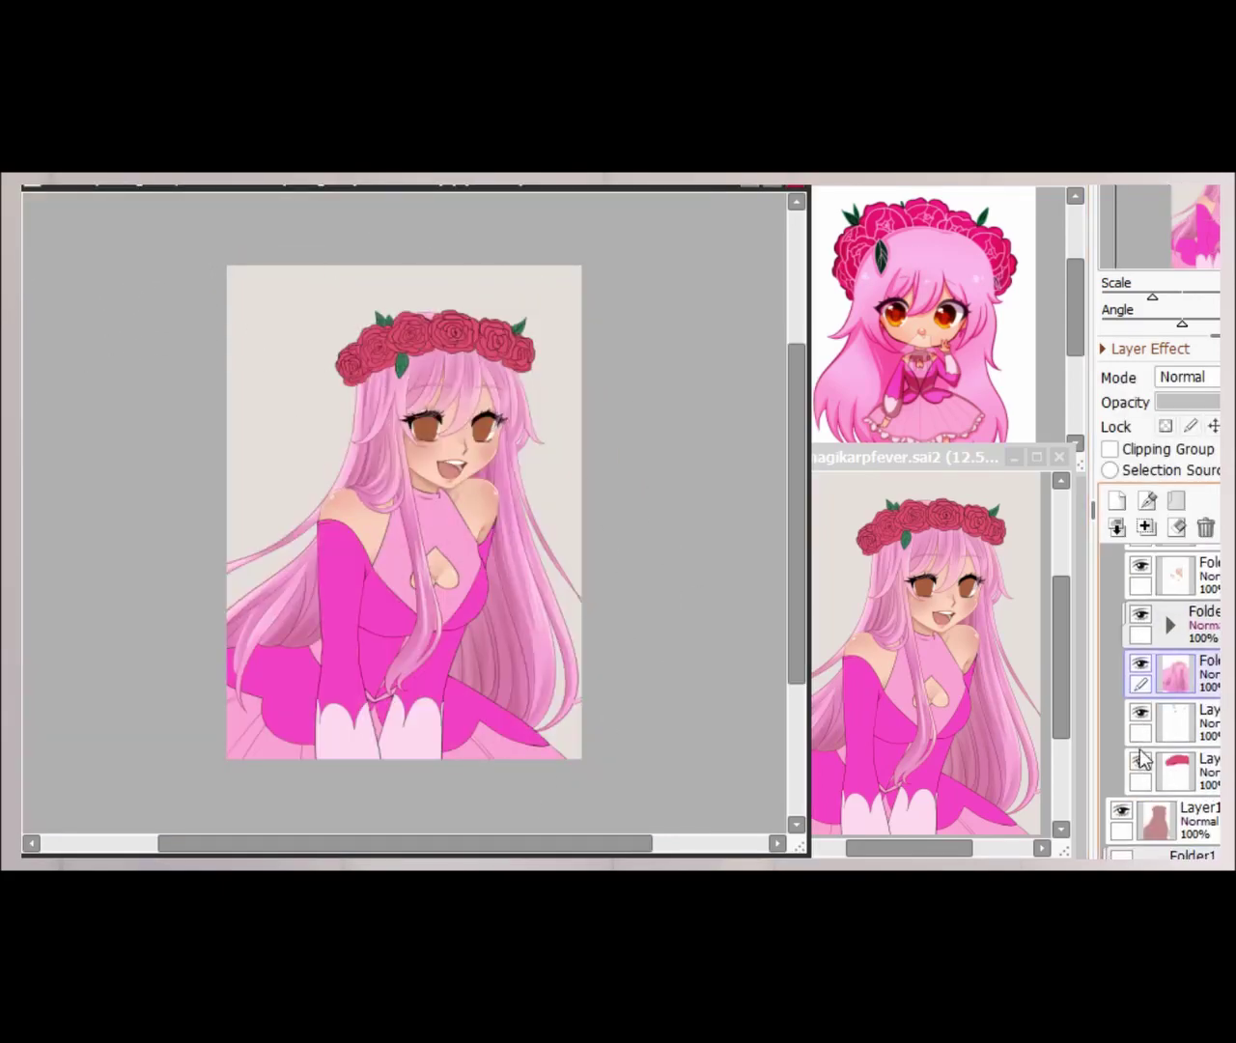
{"action": "left_click", "coordinate": [1173, 673]}
{"action": "scroll", "coordinate": [416, 483], "scroll_direction": "up", "scroll_amount": 5}
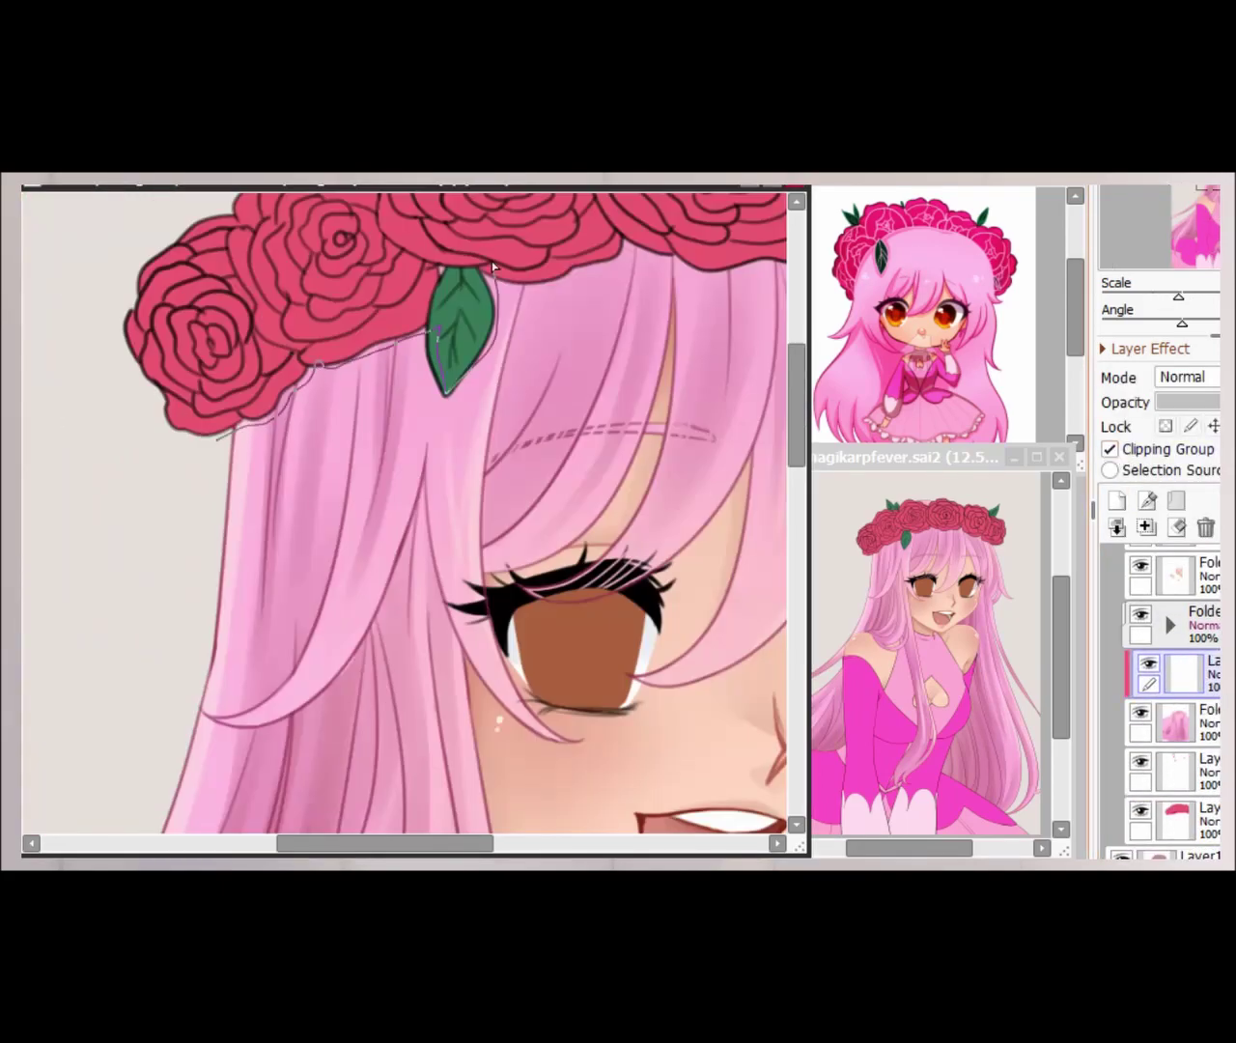
{"action": "key", "text": "Delete"}
{"action": "key", "text": "Delete"}
{"action": "key", "text": "Delete"}
{"action": "key", "text": "Delete"}
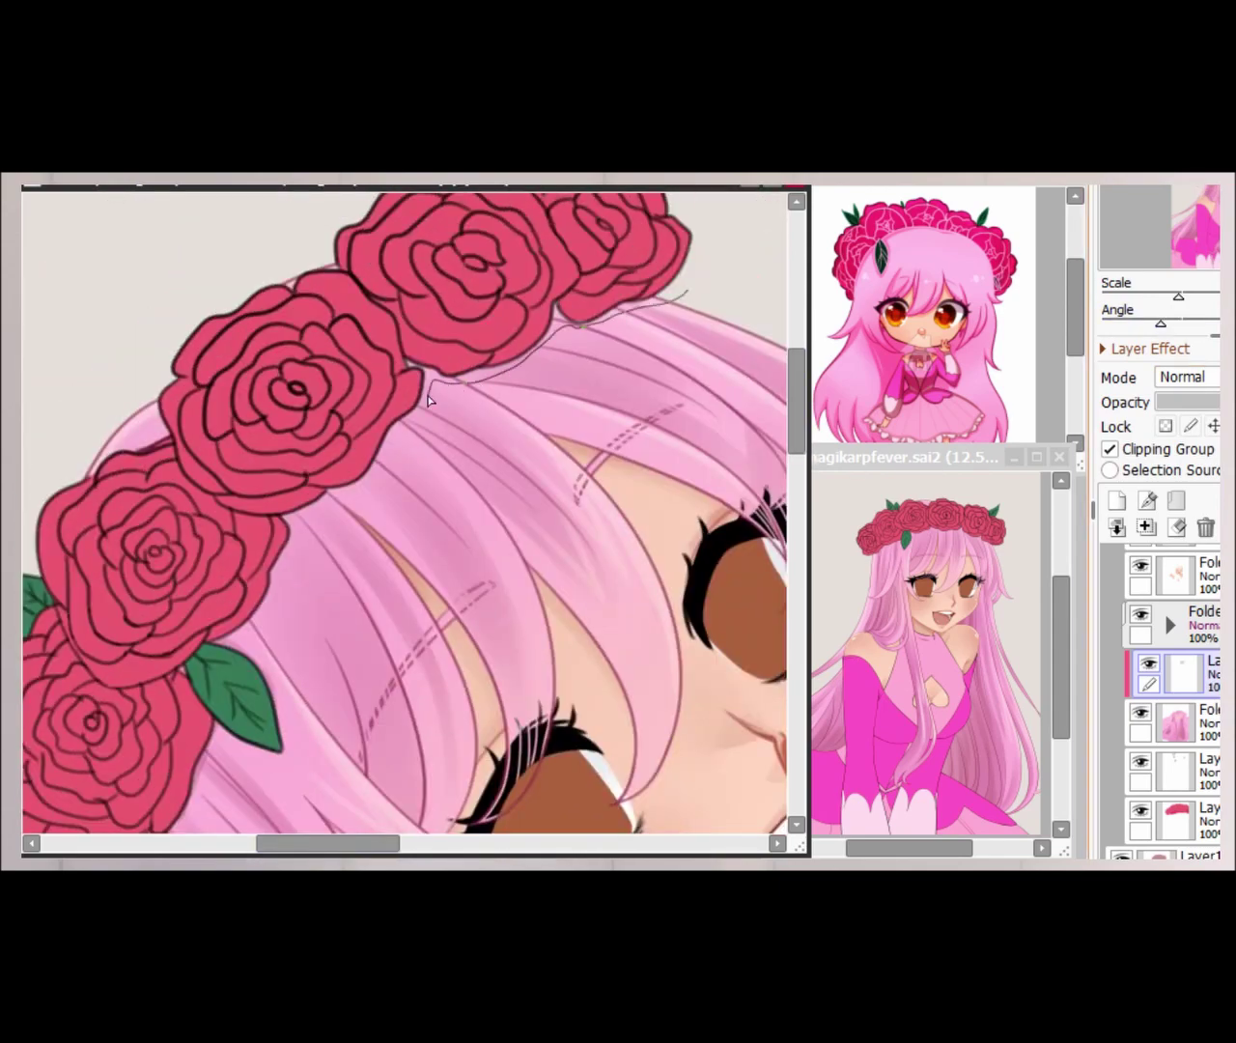
{"action": "key", "text": "Home"}
{"action": "scroll", "coordinate": [627, 651], "scroll_direction": "down", "scroll_amount": 3}
{"action": "scroll", "coordinate": [627, 651], "scroll_direction": "up", "scroll_amount": 4}
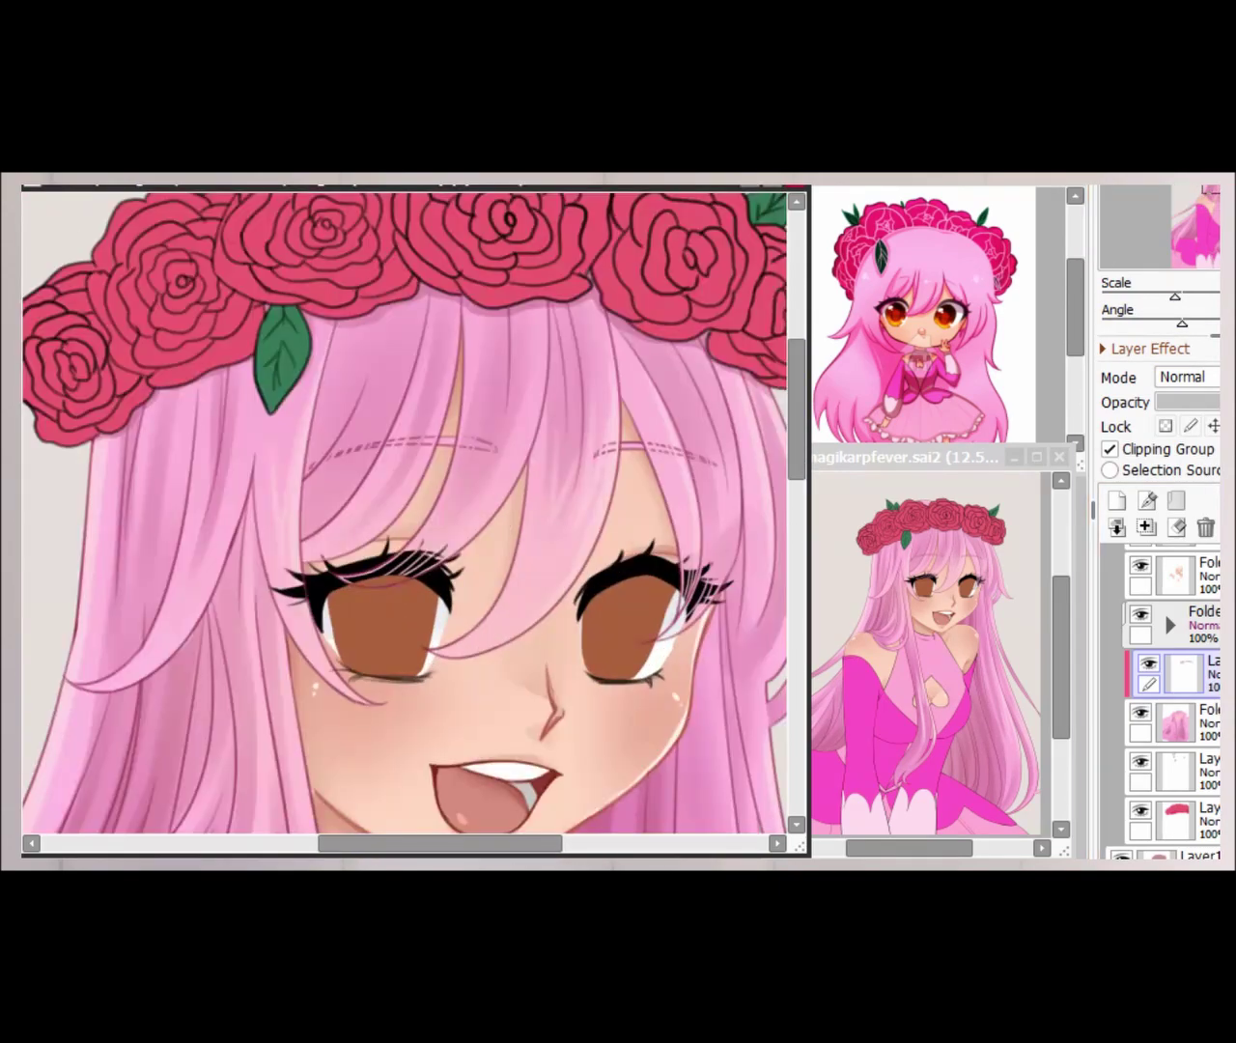
- Refine the crown shadow, reduce its layer's opacity and merge it into the hair colour layer
{"action": "key", "text": "ctrl+t"}
{"action": "key", "text": "Return"}
{"action": "key", "text": "Delete"}
{"action": "key", "text": "Delete"}
{"action": "key", "text": "Delete"}
{"action": "key", "text": "Delete"}
{"action": "key", "text": "Home"}
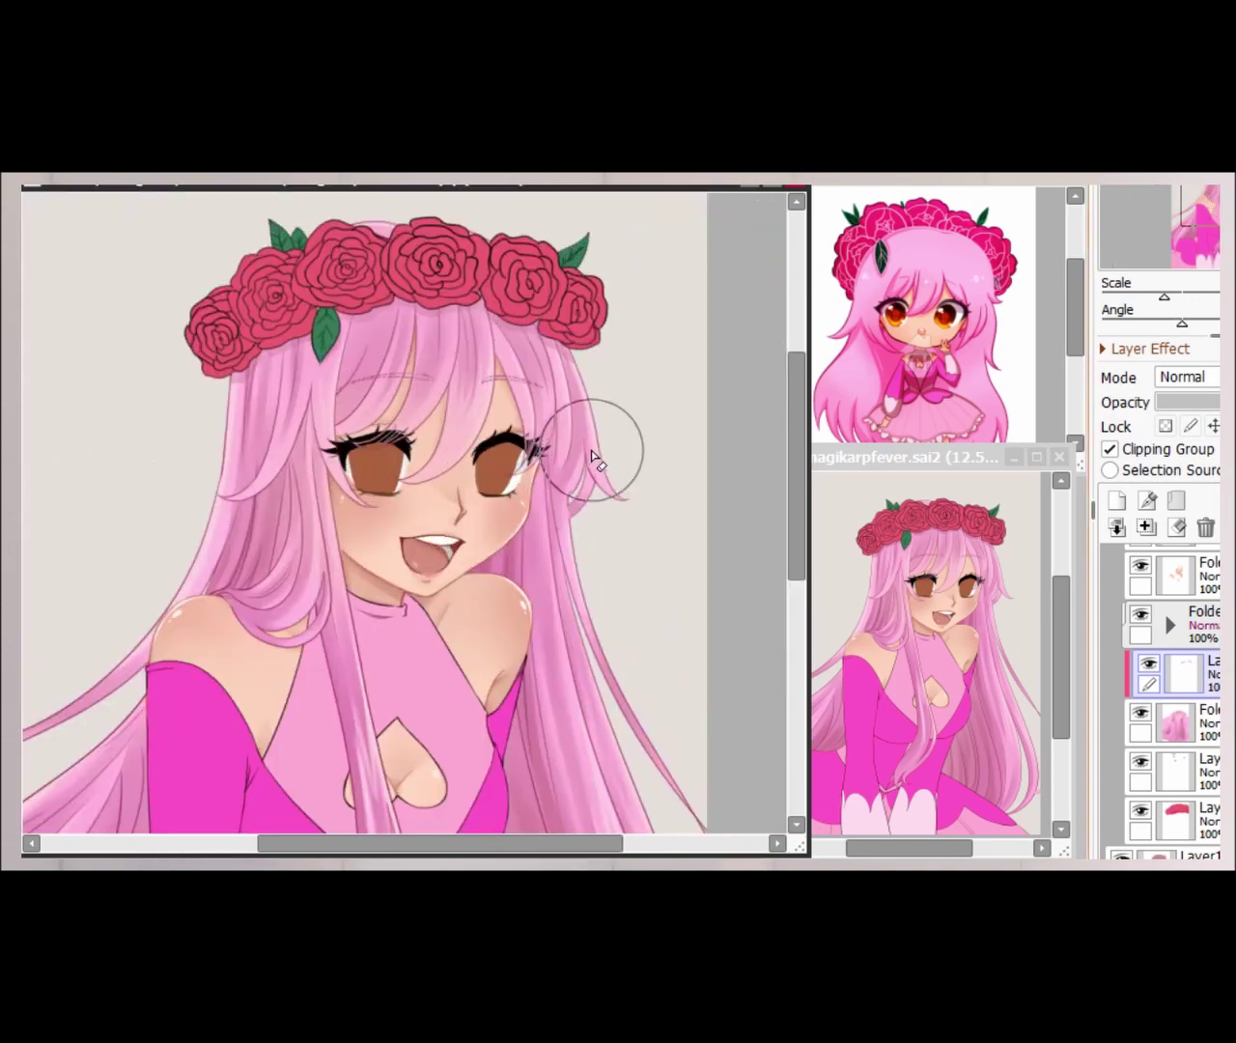
{"action": "left_click", "coordinate": [1205, 527]}
{"action": "scroll", "coordinate": [621, 298], "scroll_direction": "up", "scroll_amount": 2}
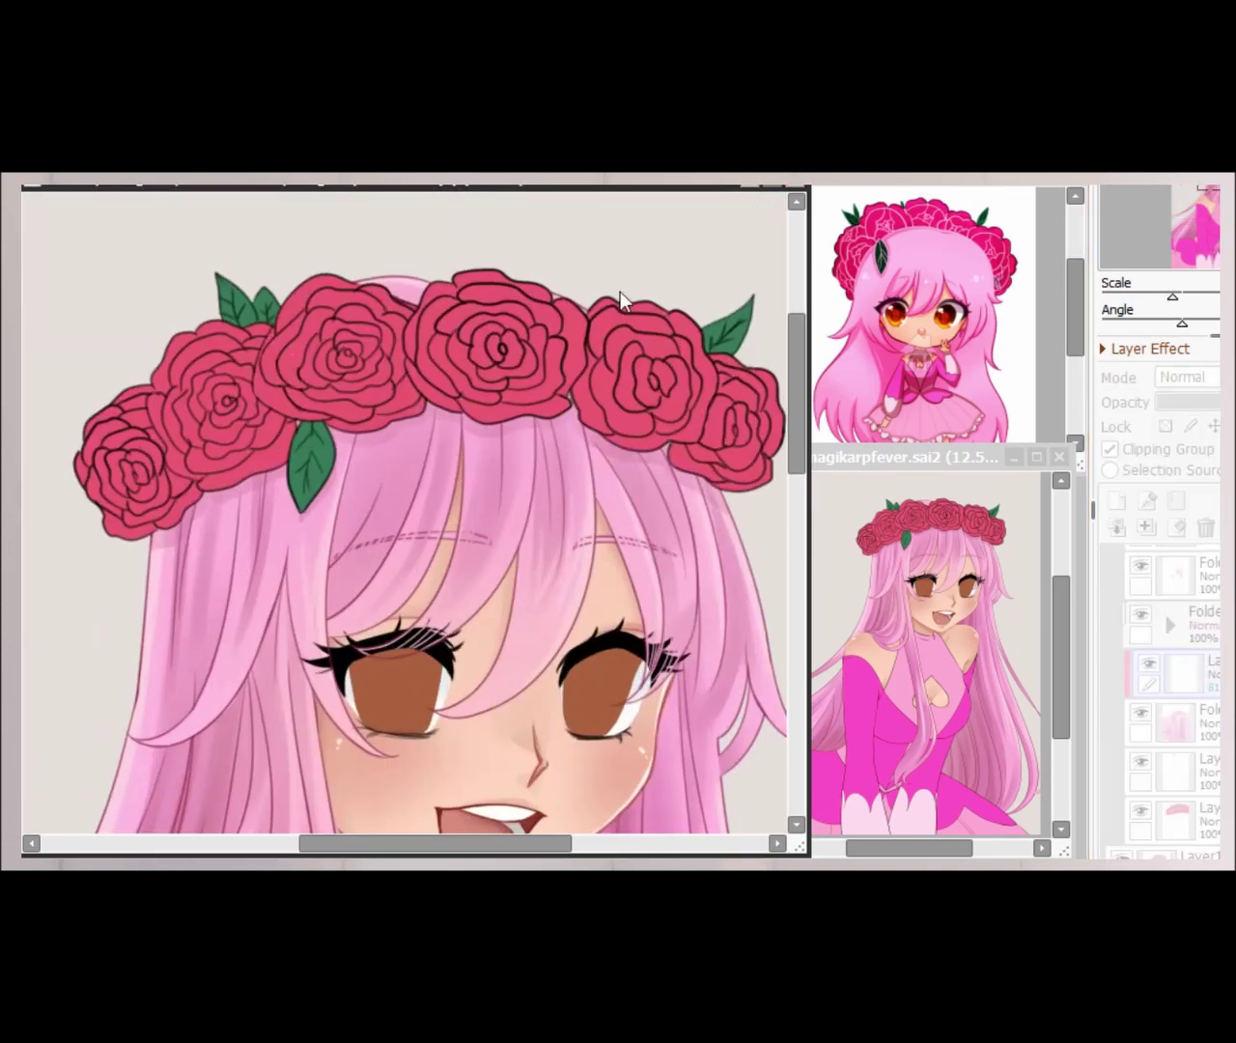
{"action": "scroll", "coordinate": [763, 469], "scroll_direction": "down", "scroll_amount": 5}
- Shade the leaf hanging below the crown in darker green and add light edge highlights on the transparency-locked leaf layer
{"action": "left_click", "coordinate": [1142, 722]}
{"action": "scroll", "coordinate": [428, 588], "scroll_direction": "up", "scroll_amount": 5}
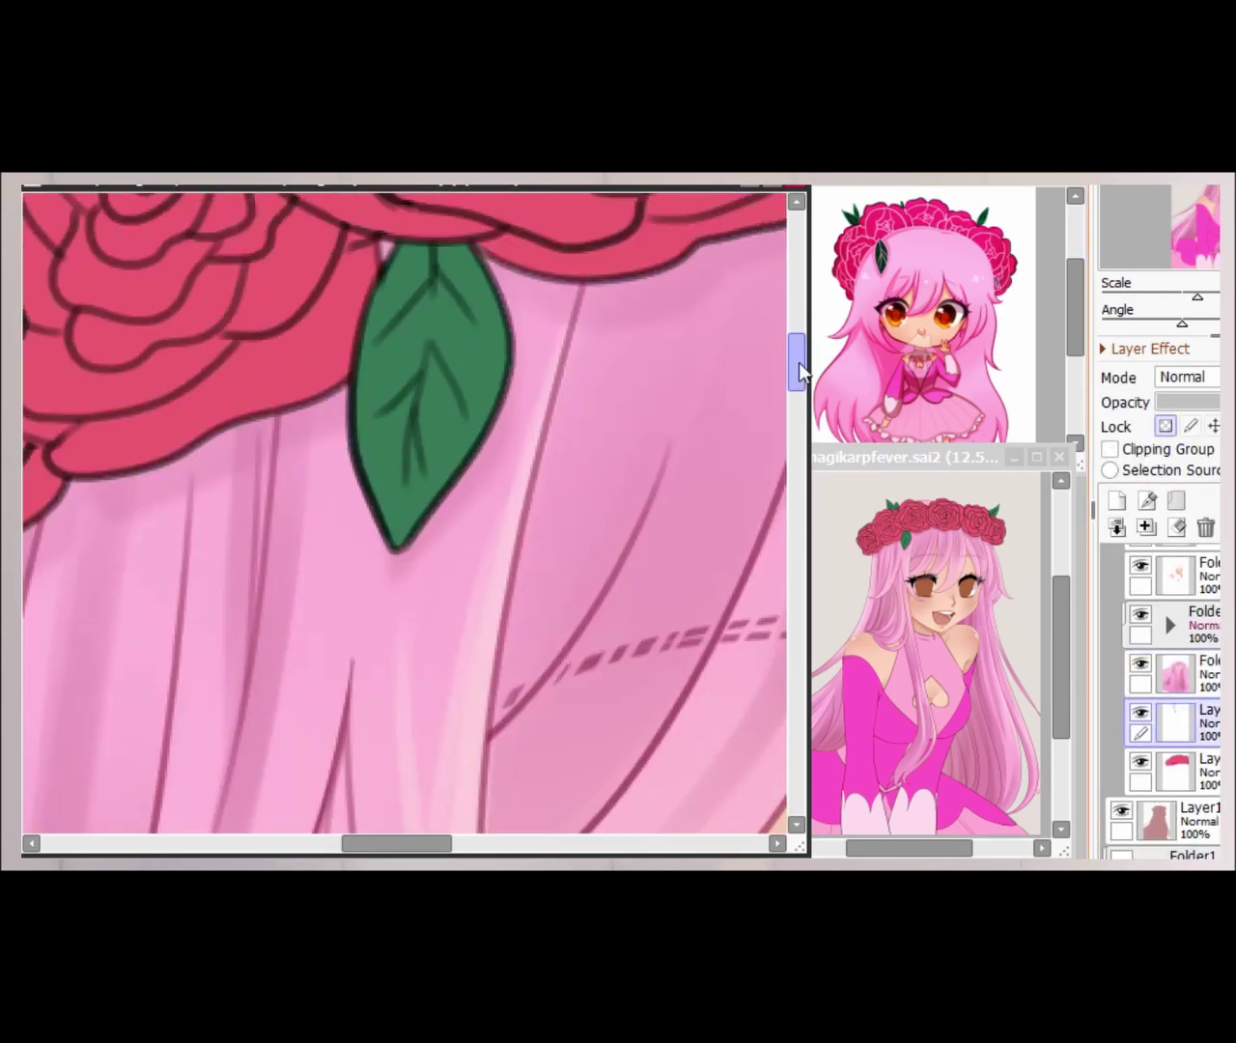
{"action": "mouse_move", "coordinate": [411, 570]}
{"action": "left_mouse_down"}
{"action": "mouse_move", "coordinate": [419, 386]}
{"action": "mouse_move", "coordinate": [405, 739]}
{"action": "left_mouse_up"}
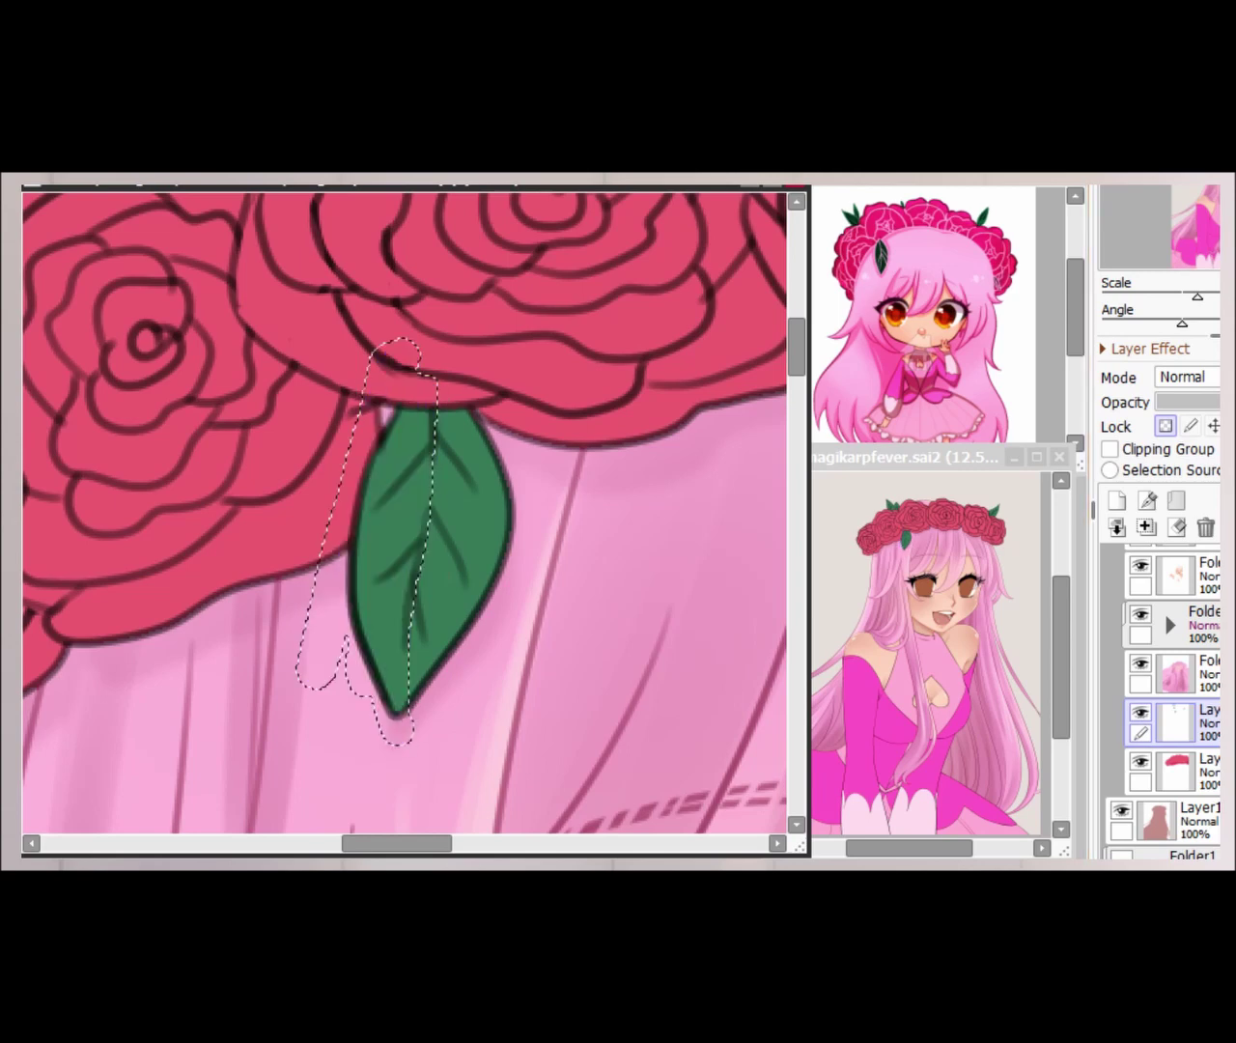
{"action": "key", "text": "ctrl+d"}
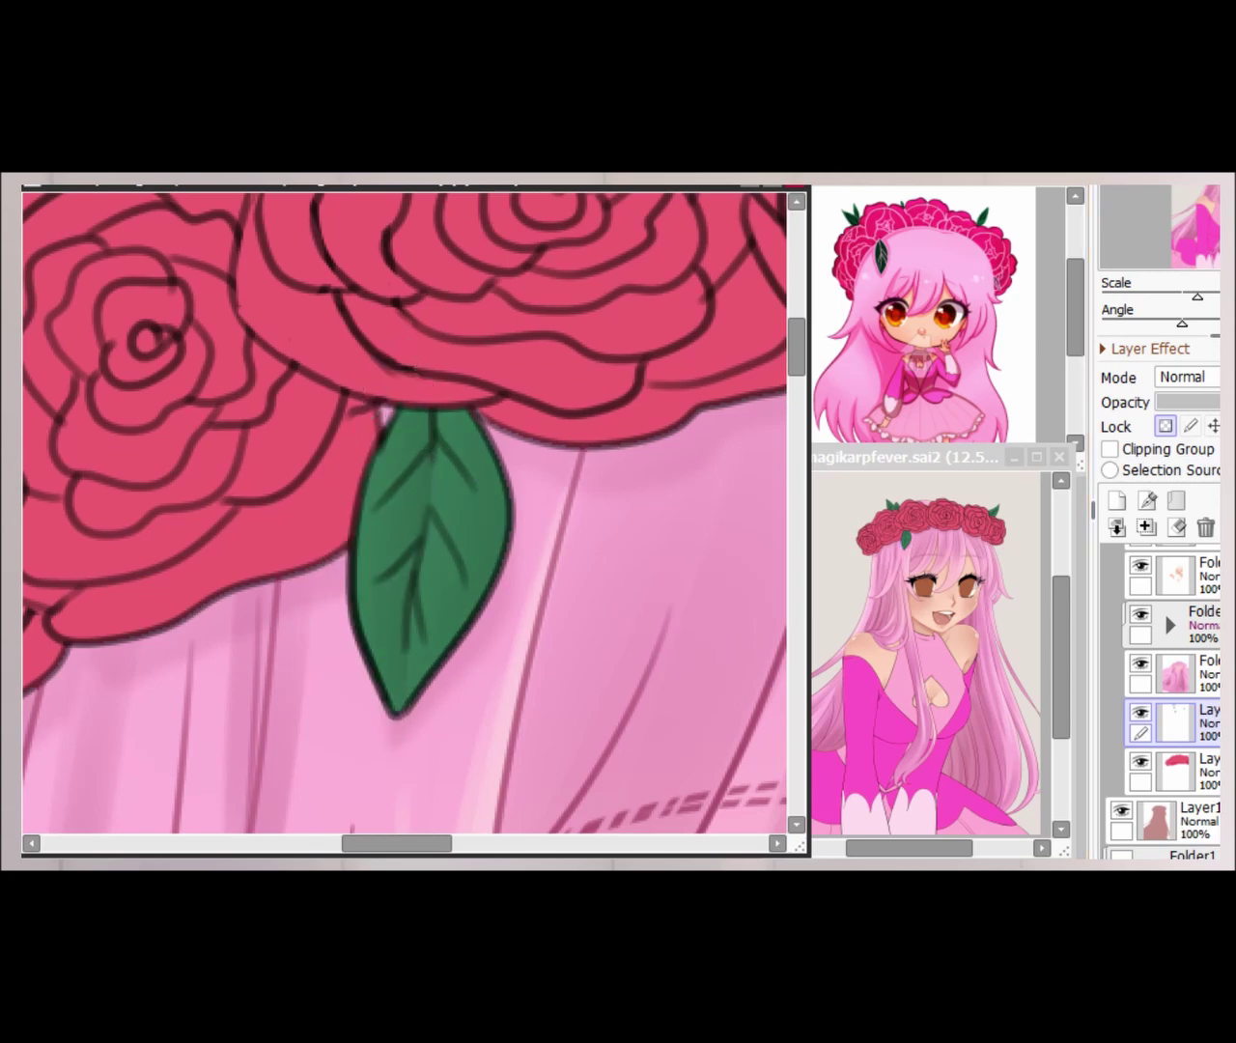
{"action": "key", "text": "ctrl+z"}
{"action": "key", "text": "ctrl+z"}
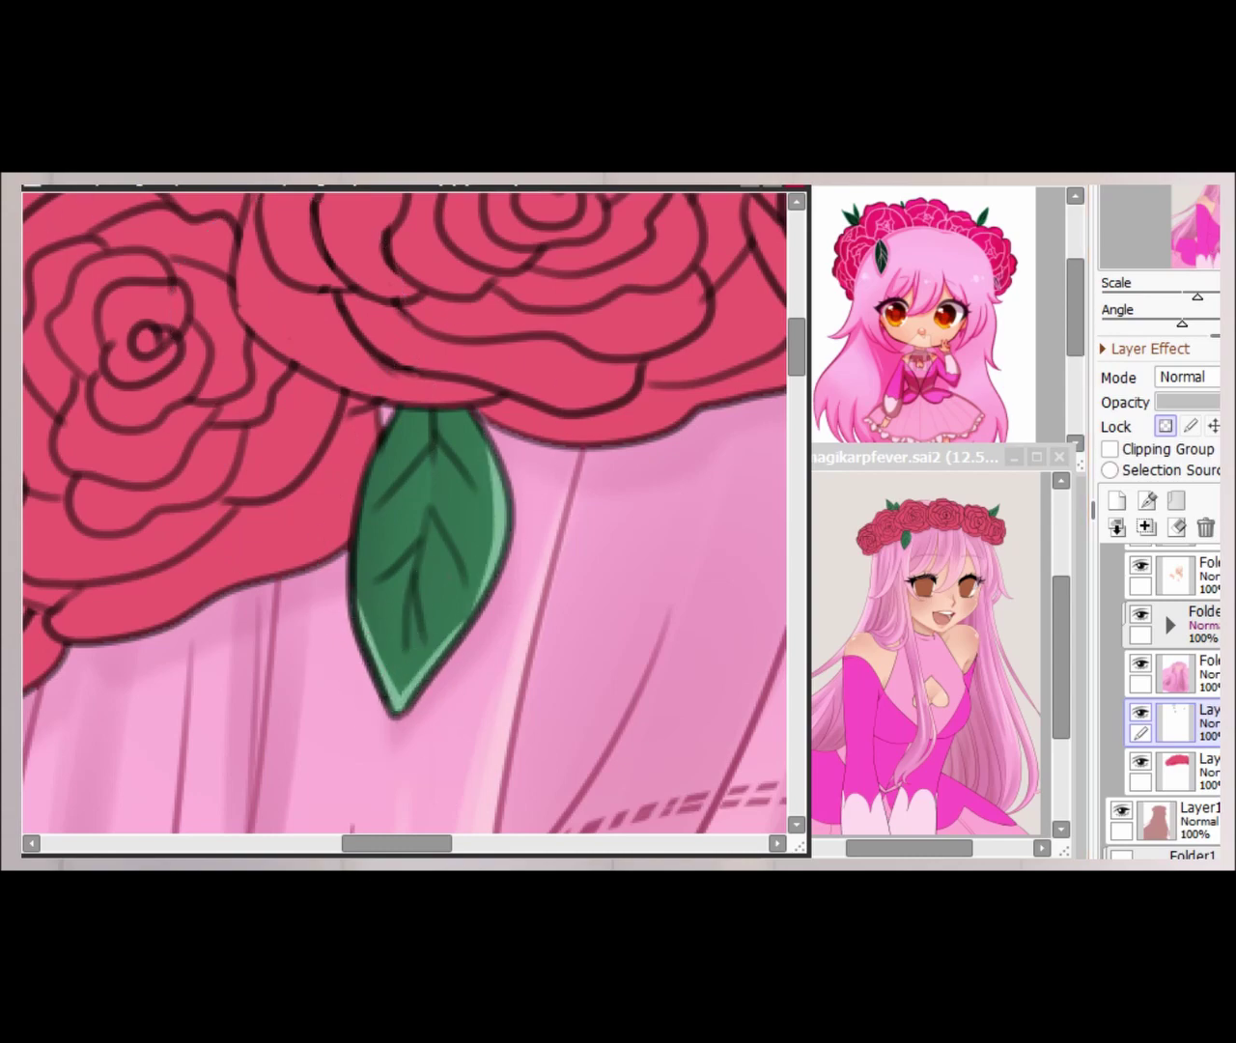
{"action": "scroll", "coordinate": [293, 233], "scroll_direction": "down", "scroll_amount": 3}
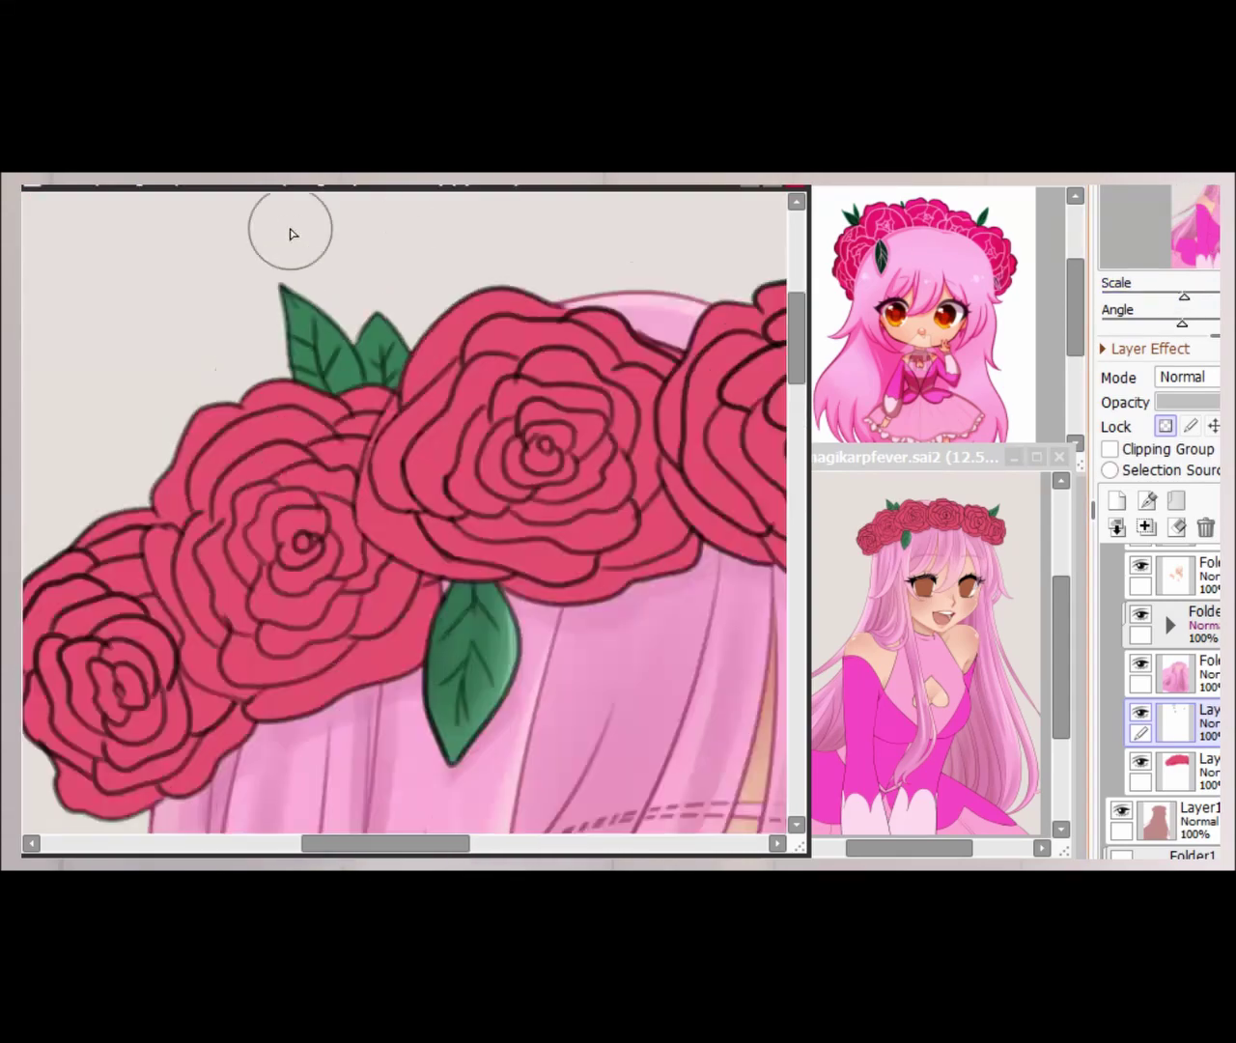
- Shade the two leaves above the crown's left roses in dark green and highlight their upper edges
{"action": "scroll", "coordinate": [292, 234], "scroll_direction": "up", "scroll_amount": 1}
{"action": "left_click_drag", "start_coordinate": [326, 405], "coordinate": [340, 452]}
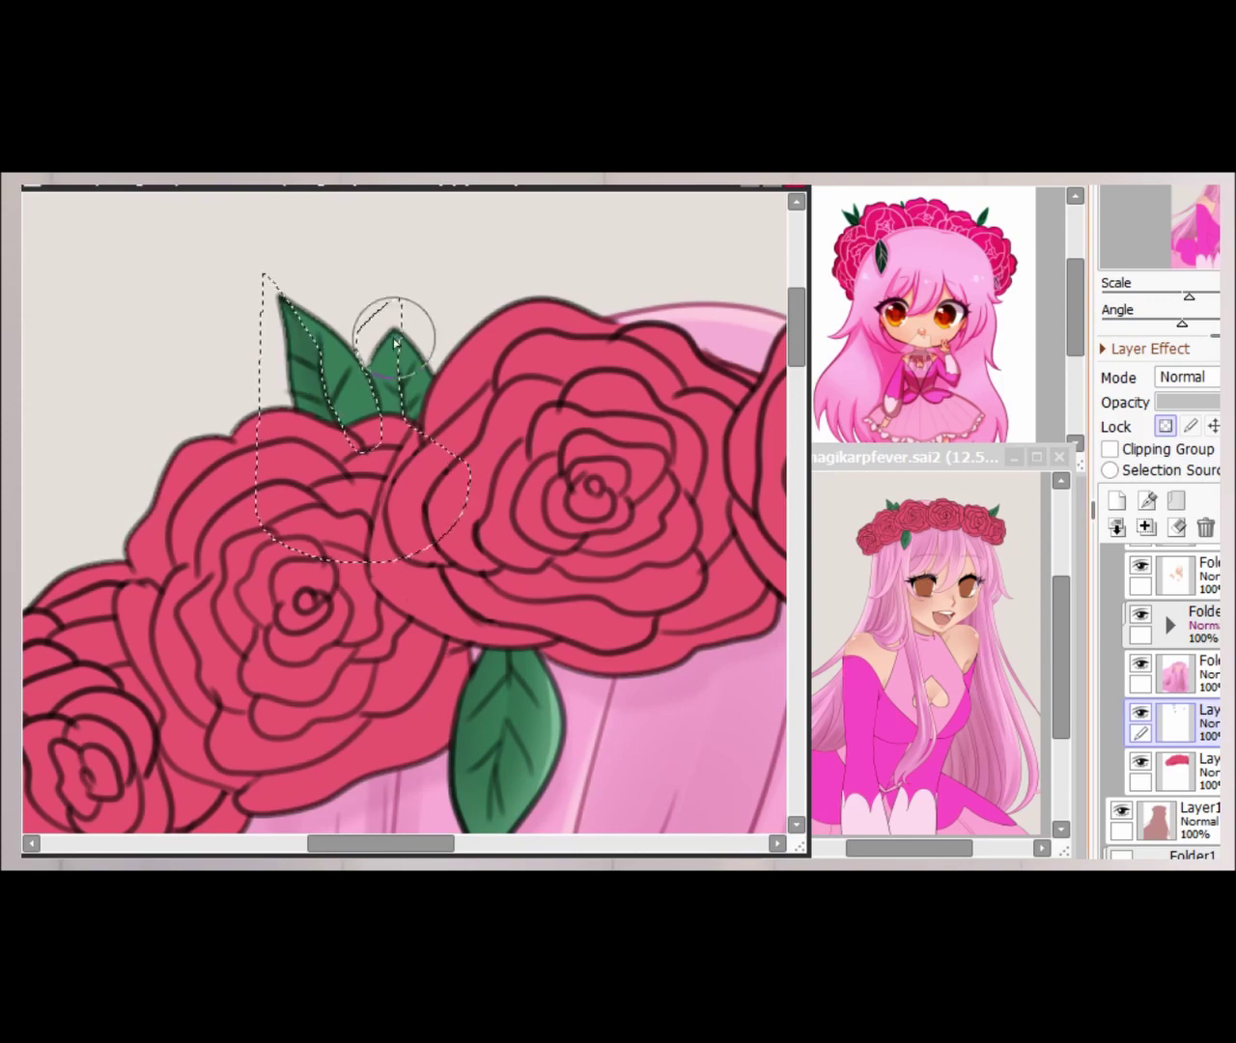
{"action": "scroll", "coordinate": [318, 280], "scroll_direction": "up", "scroll_amount": 4}
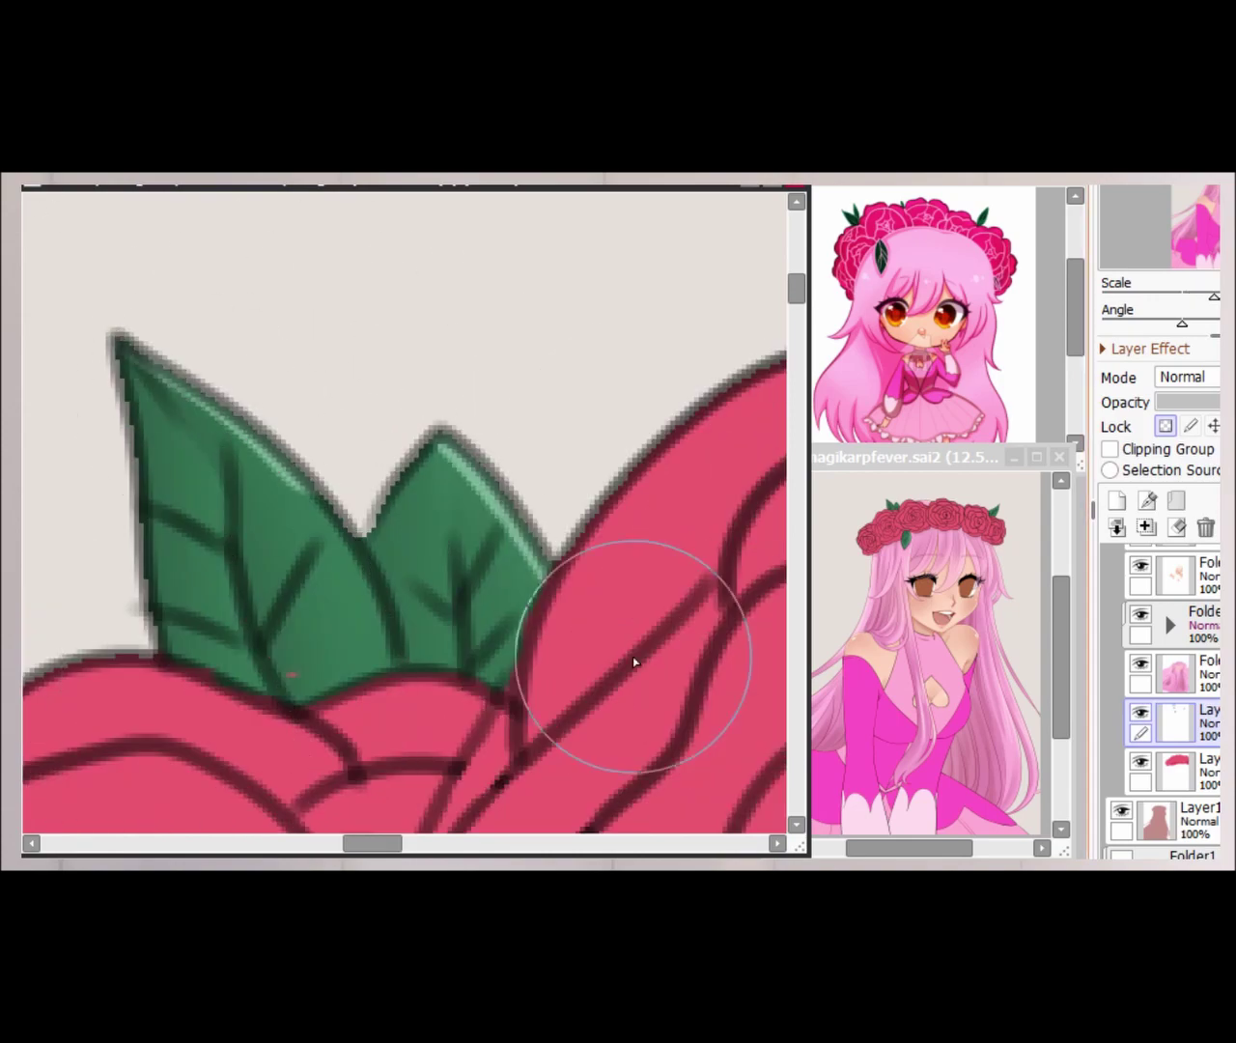
{"action": "scroll", "coordinate": [585, 362], "scroll_direction": "down", "scroll_amount": 3}
{"action": "scroll", "coordinate": [585, 361], "scroll_direction": "up", "scroll_amount": 3}
- Select the upper half of the leaf at the crown's right end and shade it darker green
{"action": "mouse_move", "coordinate": [248, 627]}
{"action": "left_mouse_down"}
{"action": "mouse_move", "coordinate": [628, 254]}
{"action": "mouse_move", "coordinate": [251, 623]}
{"action": "left_mouse_up"}
{"action": "scroll", "coordinate": [449, 370], "scroll_direction": "down", "scroll_amount": 1}
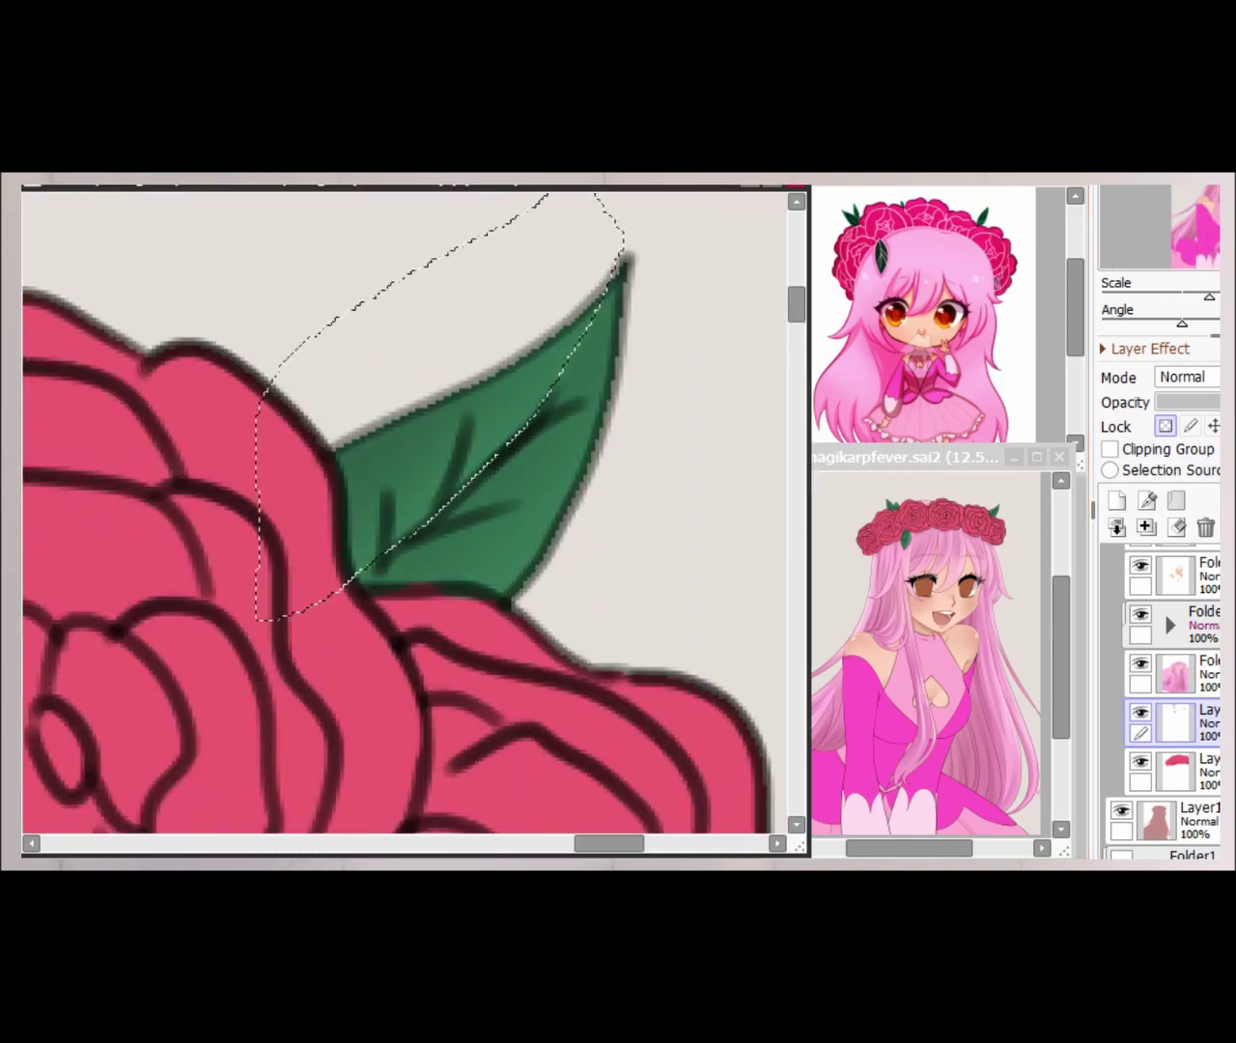
{"action": "key", "text": "ctrl+d"}
{"action": "mouse_move", "coordinate": [580, 435]}
{"action": "left_mouse_down"}
{"action": "mouse_move", "coordinate": [631, 345]}
{"action": "mouse_move", "coordinate": [512, 463]}
{"action": "left_mouse_up"}
{"action": "scroll", "coordinate": [512, 464], "scroll_direction": "down", "scroll_amount": 3}
{"action": "scroll", "coordinate": [1164, 662], "scroll_direction": "up", "scroll_amount": 4}
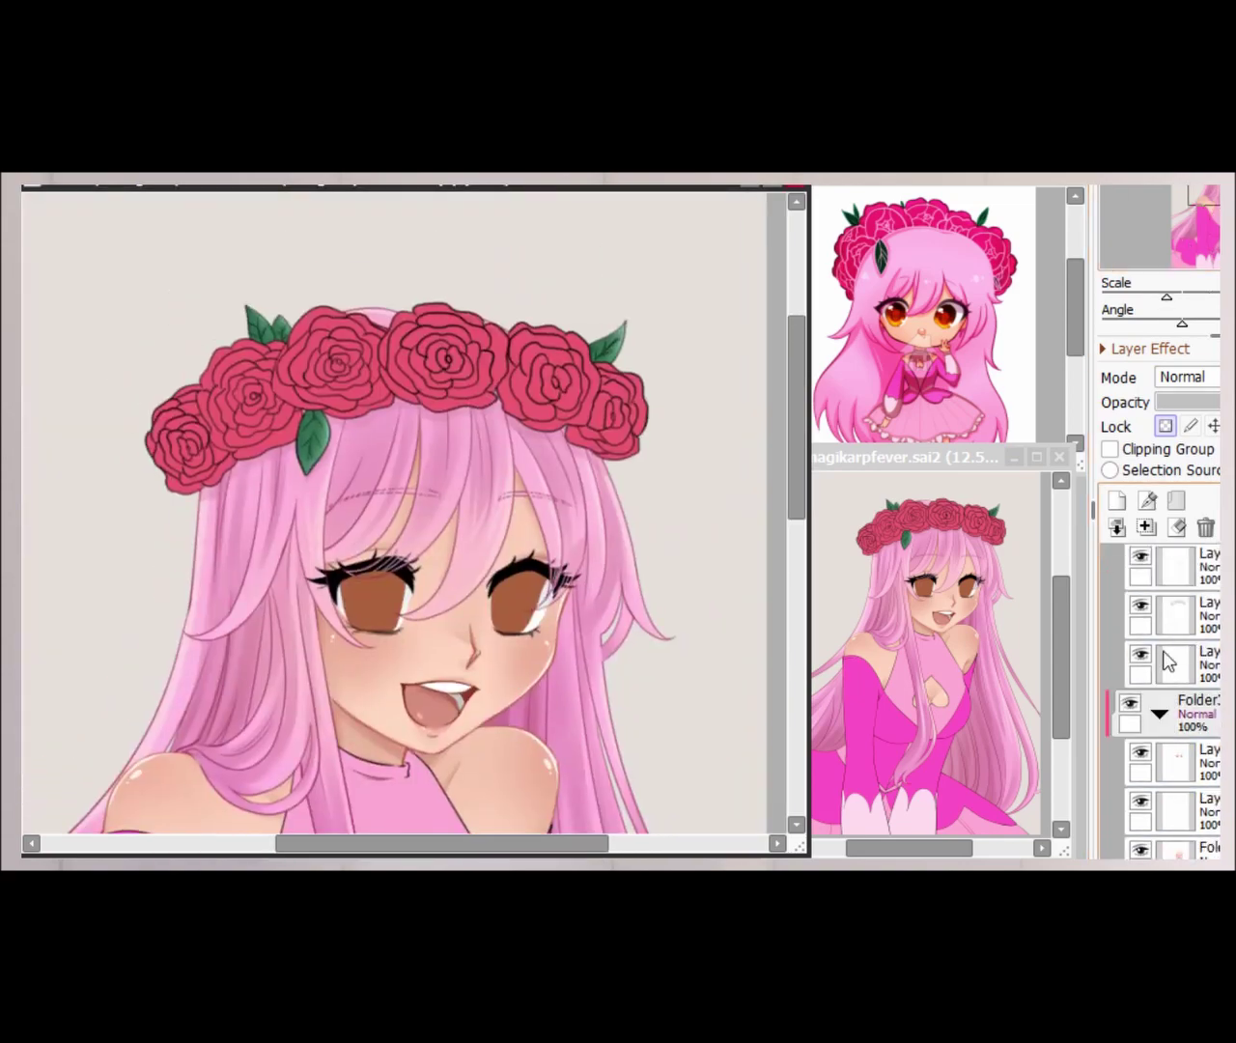
- Add a clipped layer above the iris layer and softly darken the brown irises from the top
{"action": "left_click", "coordinate": [1139, 601]}
{"action": "left_click", "coordinate": [1116, 500]}
{"action": "left_click", "coordinate": [1109, 448]}
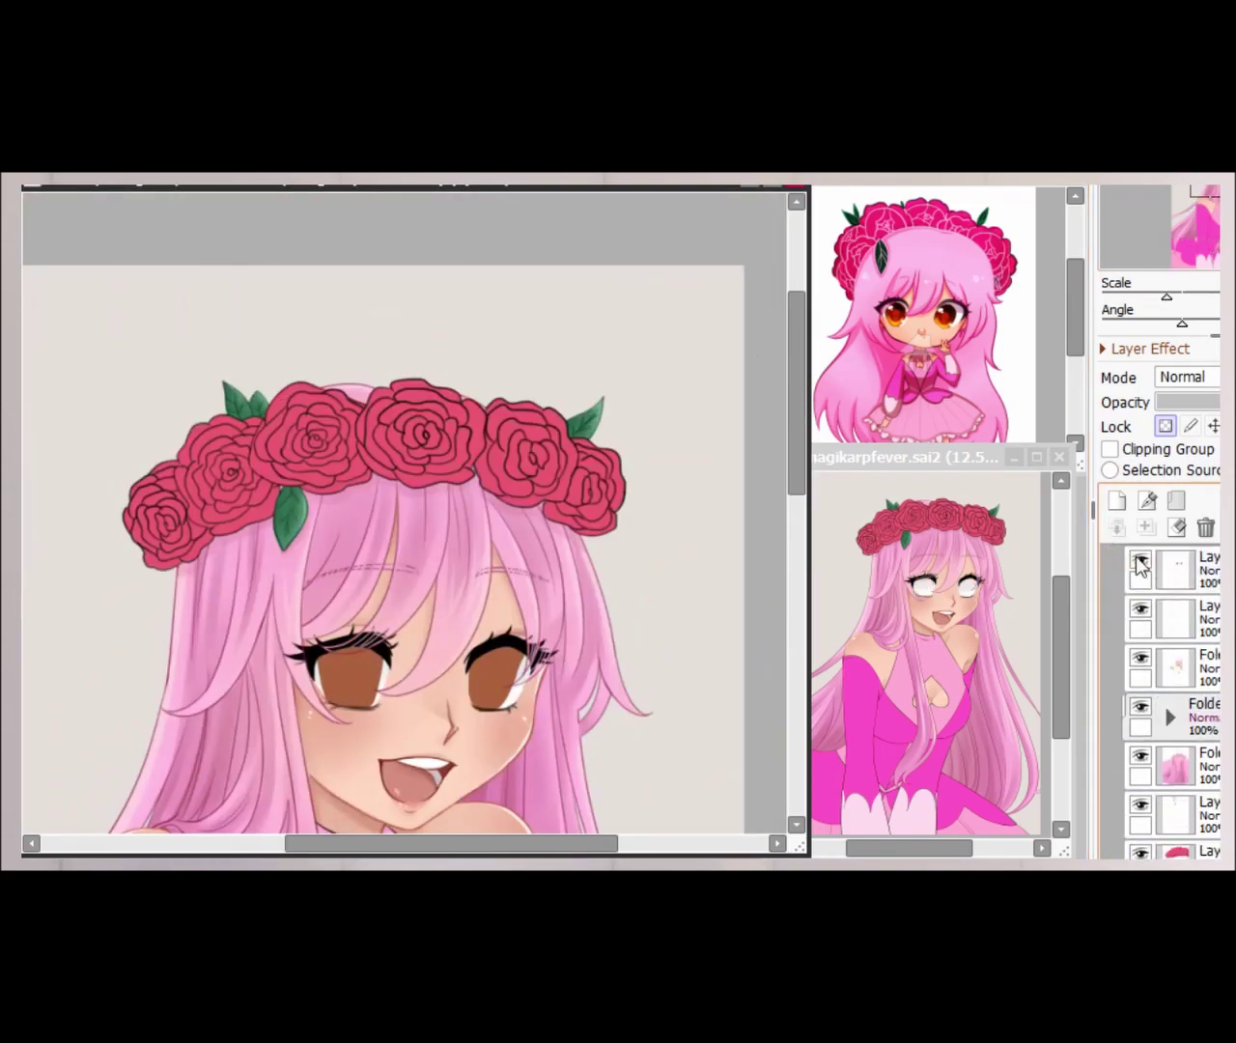
{"action": "scroll", "coordinate": [454, 541], "scroll_direction": "up", "scroll_amount": 5}
{"action": "scroll", "coordinate": [403, 560], "scroll_direction": "down", "scroll_amount": 1}
{"action": "scroll", "coordinate": [242, 634], "scroll_direction": "up", "scroll_amount": 1}
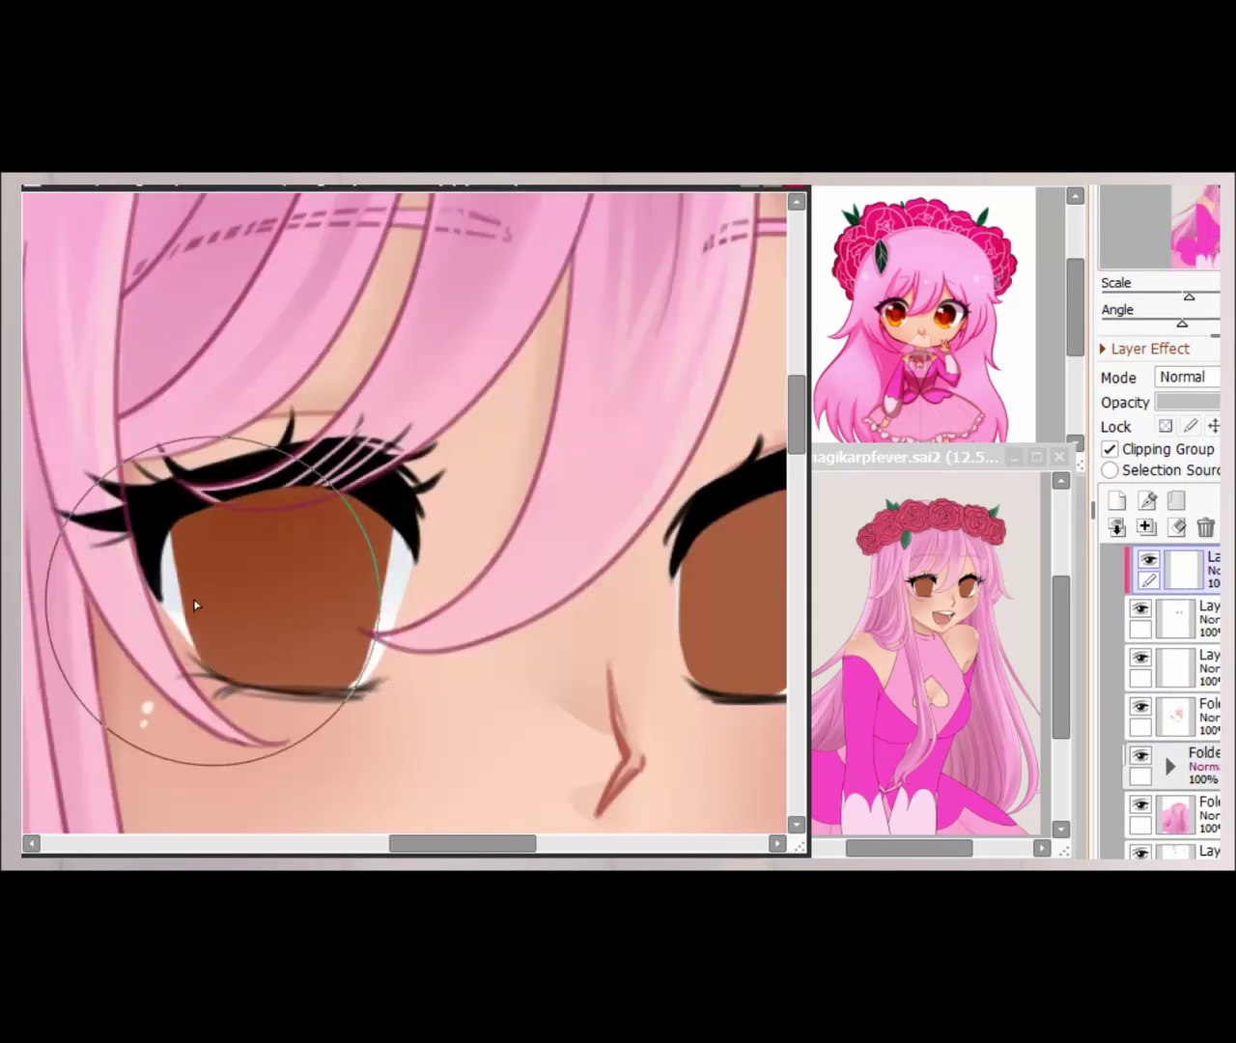
{"action": "scroll", "coordinate": [243, 634], "scroll_direction": "down", "scroll_amount": 2}
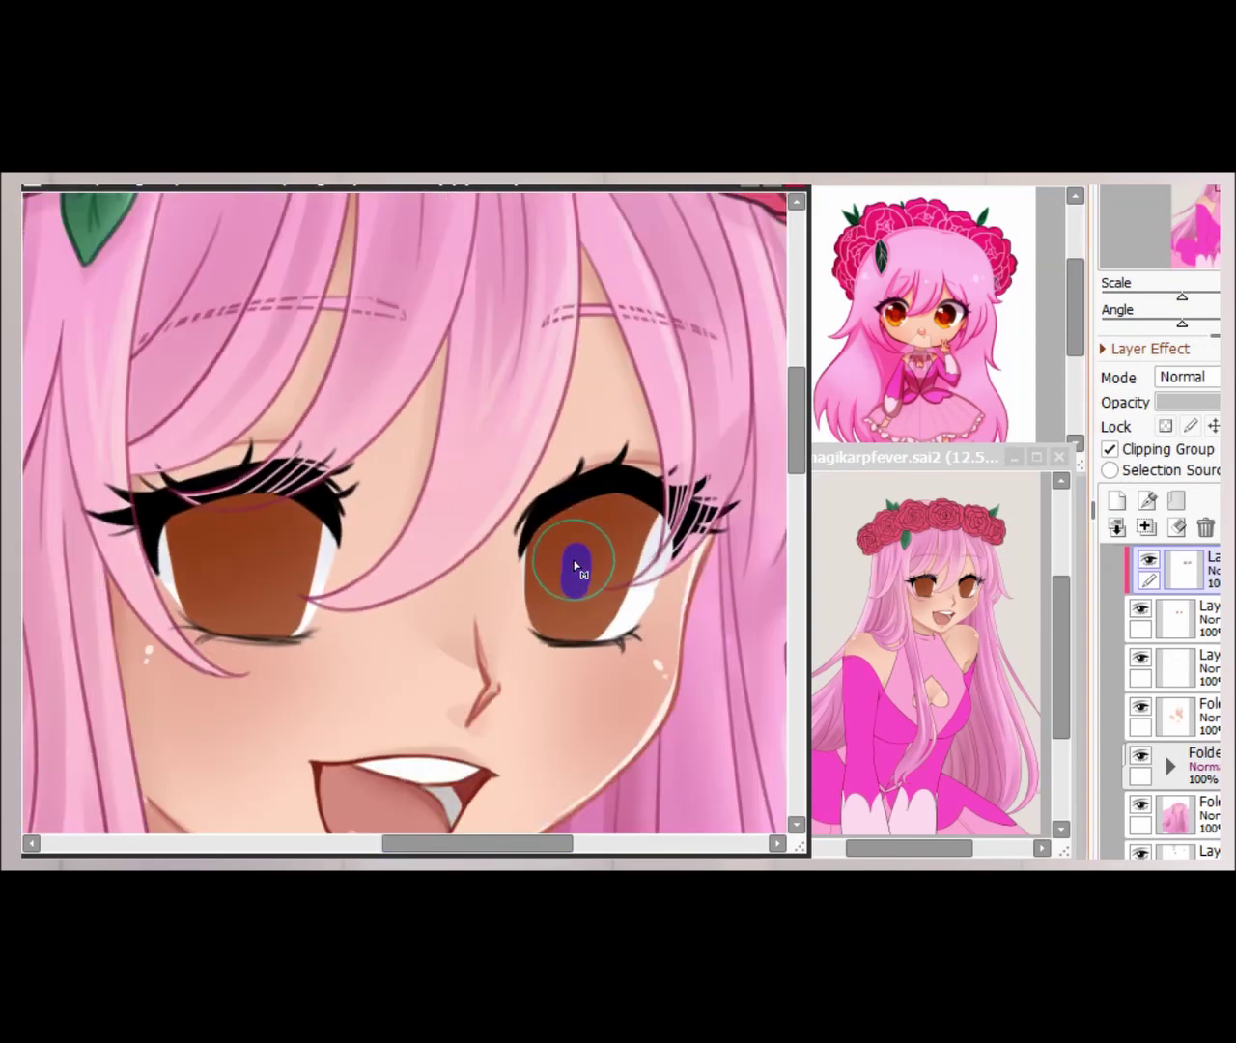
- Fill an oval selection in each iris with dark brown for the pupils and deepen the upper iris shading
{"action": "key", "text": "b"}
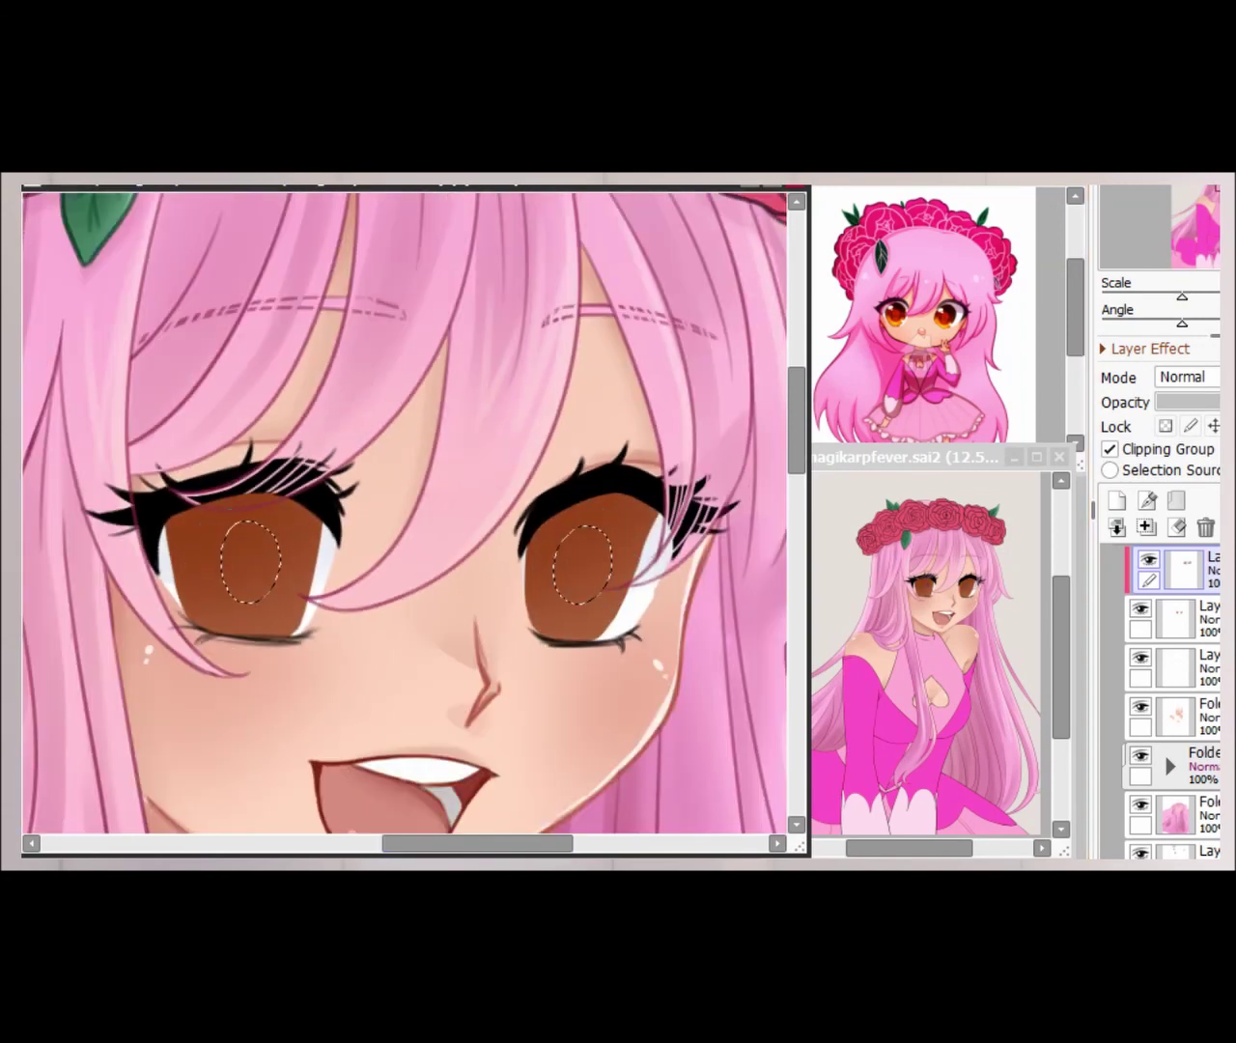
{"action": "left_click_drag", "start_coordinate": [571, 596], "coordinate": [582, 555]}
{"action": "left_click_drag", "start_coordinate": [250, 579], "coordinate": [249, 550]}
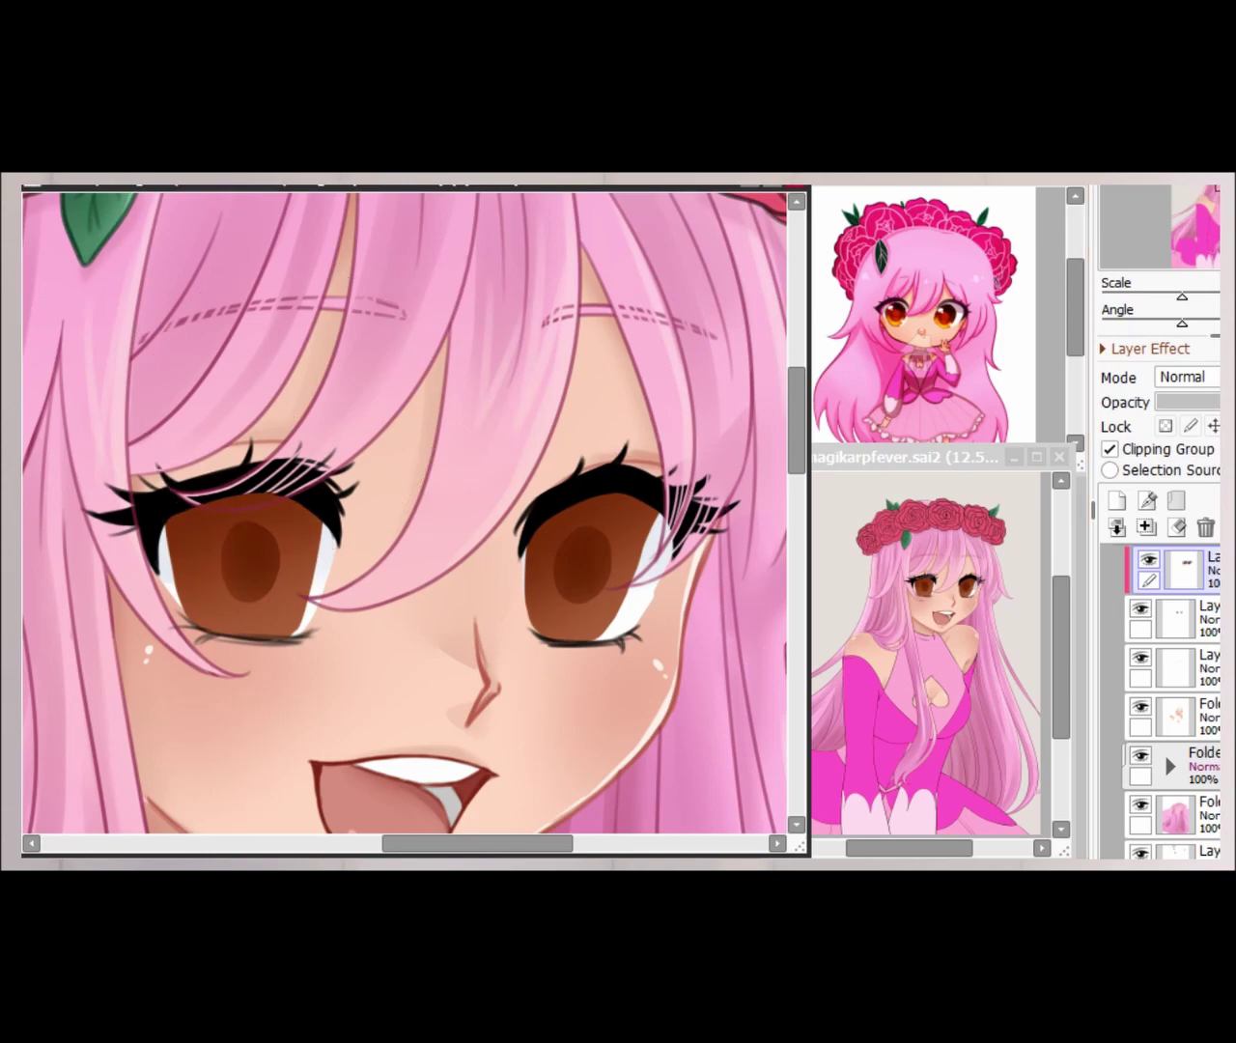
{"action": "scroll", "coordinate": [621, 402], "scroll_direction": "down", "scroll_amount": 2}
{"action": "scroll", "coordinate": [621, 403], "scroll_direction": "up", "scroll_amount": 3}
{"action": "scroll", "coordinate": [44, 740], "scroll_direction": "down", "scroll_amount": 1}
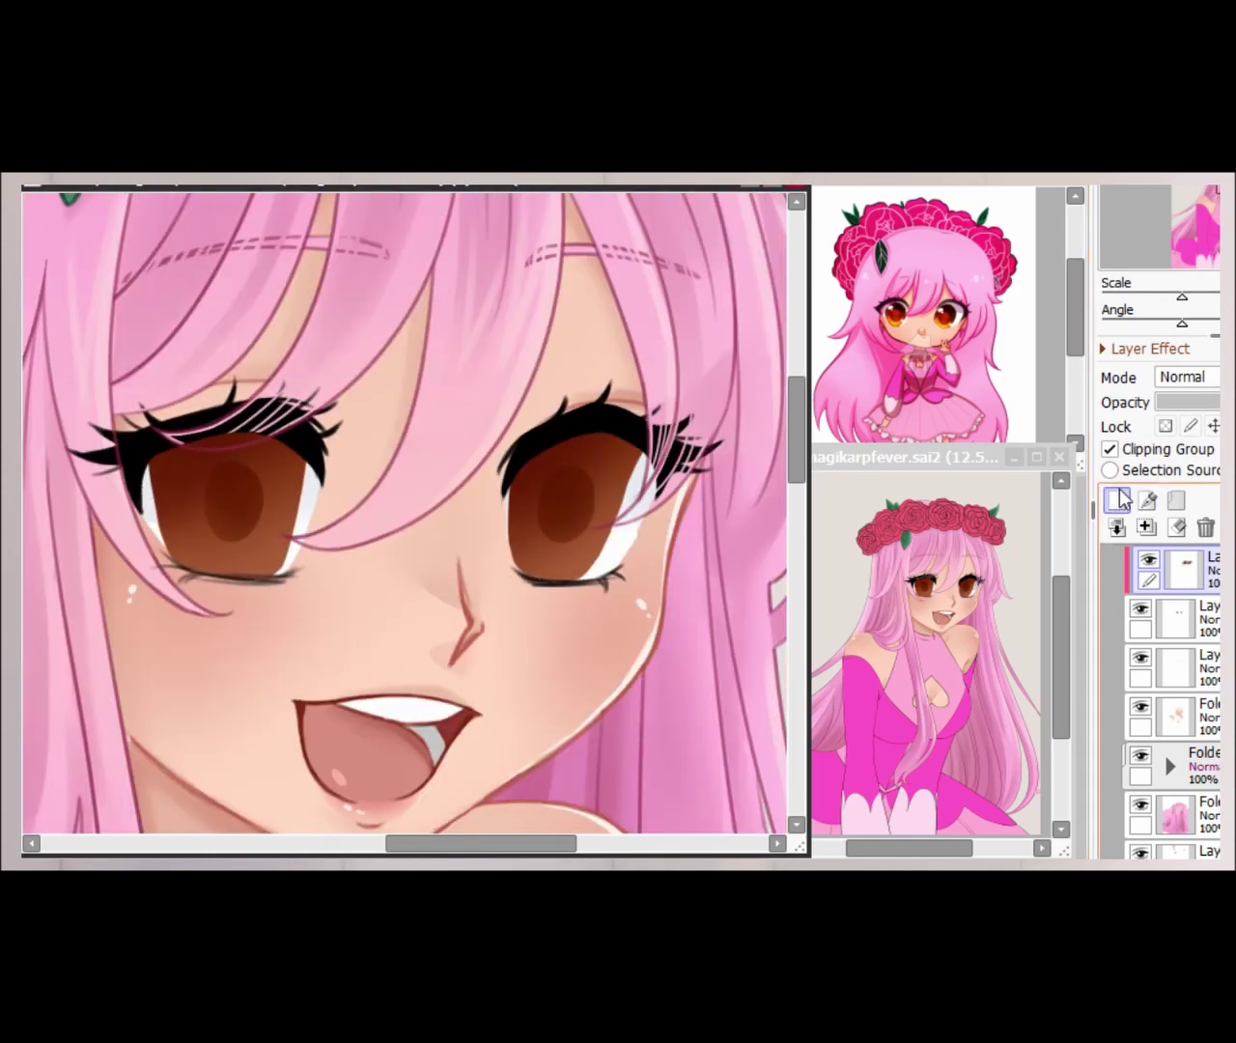
- Add another clipped layer in Shine mode at 51% opacity with a rounded orange glow in each lower iris
{"action": "key", "text": "ctrl+shift+n"}
{"action": "left_click_drag", "start_coordinate": [531, 545], "coordinate": [574, 540]}
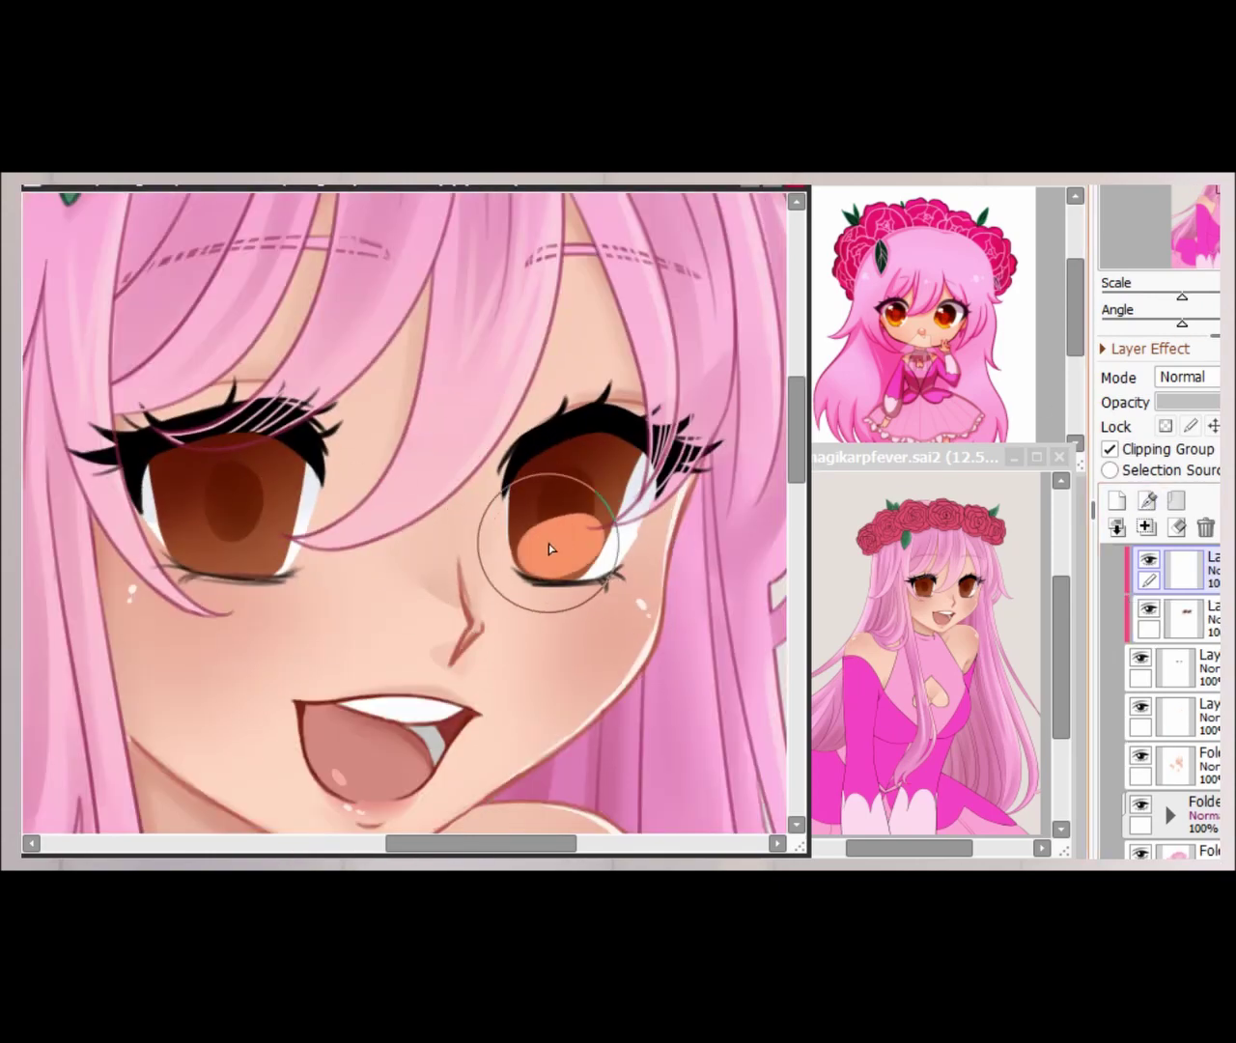
{"action": "left_click_drag", "start_coordinate": [222, 546], "coordinate": [256, 524]}
{"action": "left_click_drag", "start_coordinate": [540, 546], "coordinate": [579, 483]}
{"action": "left_click_drag", "start_coordinate": [207, 546], "coordinate": [245, 493]}
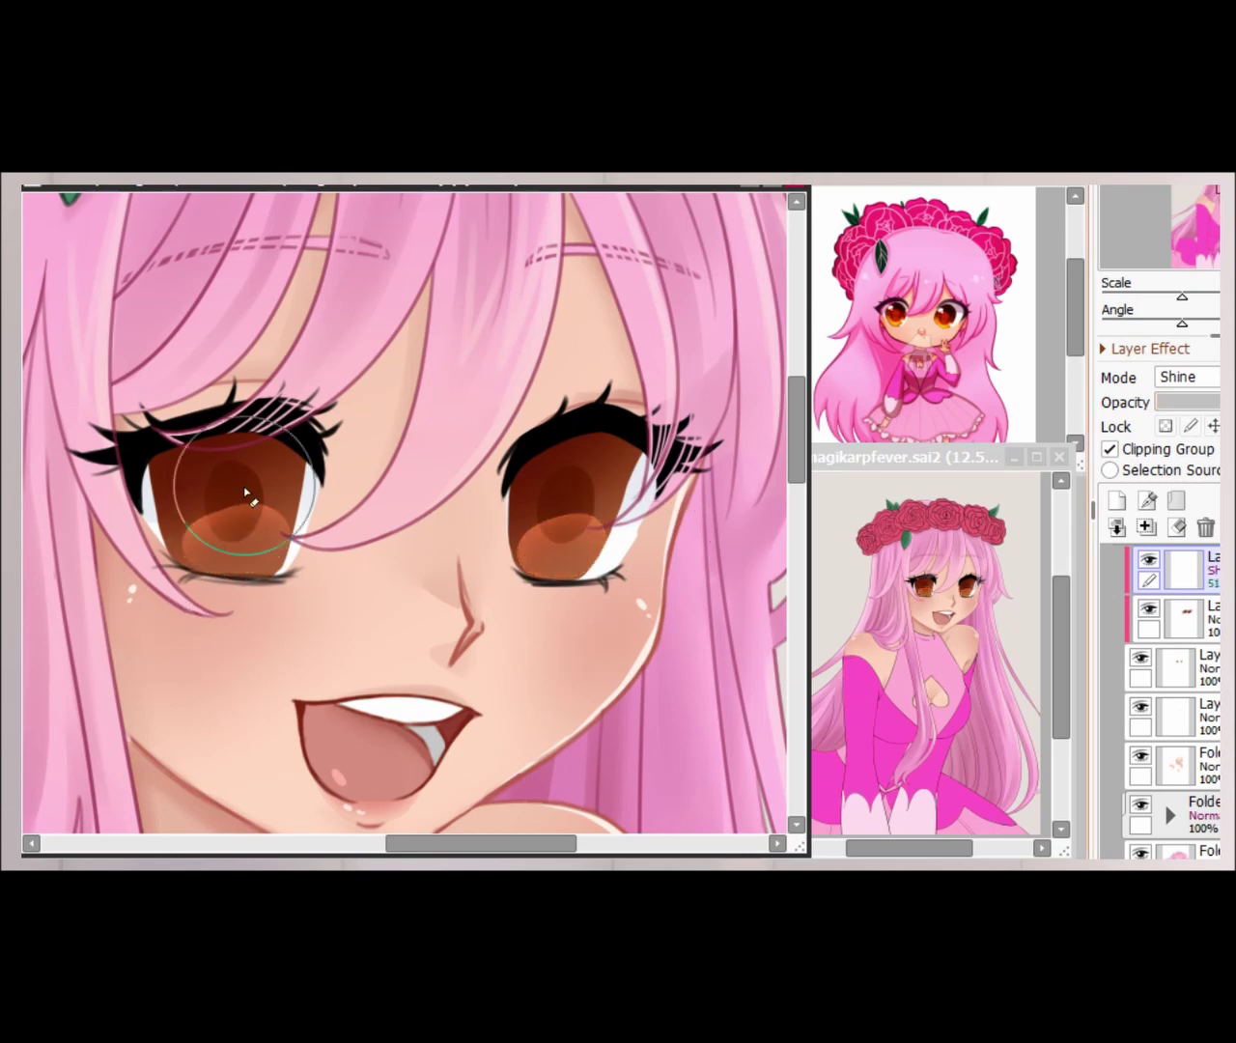
- Soften the irises on a 50% layer, merge the clipped eye layers and dot pale yellow glints on each iris's lower left
{"action": "key", "text": "ctrl+shift+n"}
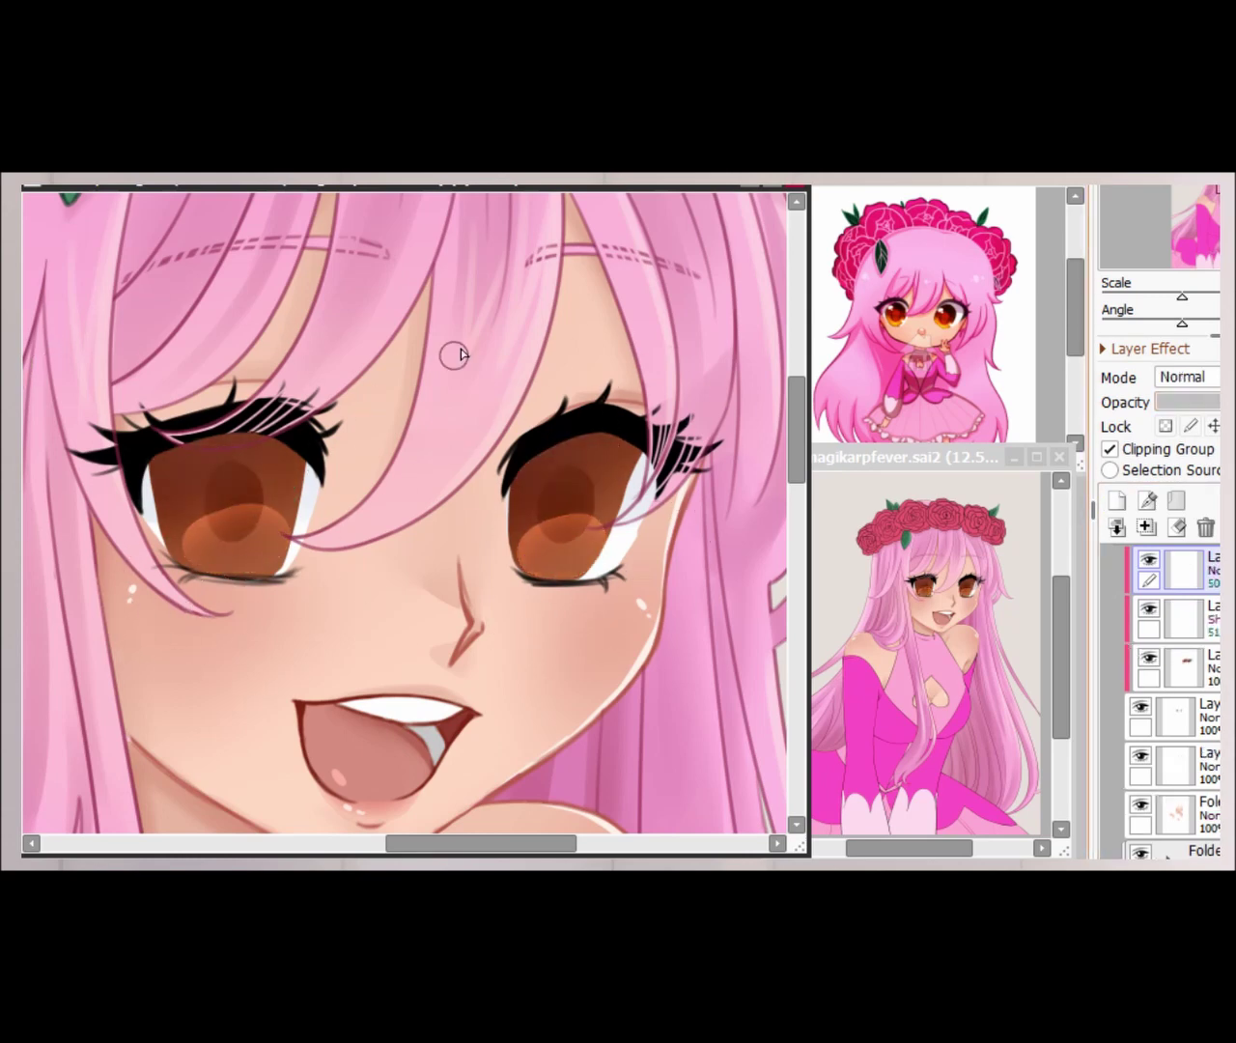
{"action": "scroll", "coordinate": [188, 534], "scroll_direction": "up", "scroll_amount": 3}
{"action": "key", "text": "ctrl+e"}
{"action": "key", "text": "ctrl+e"}
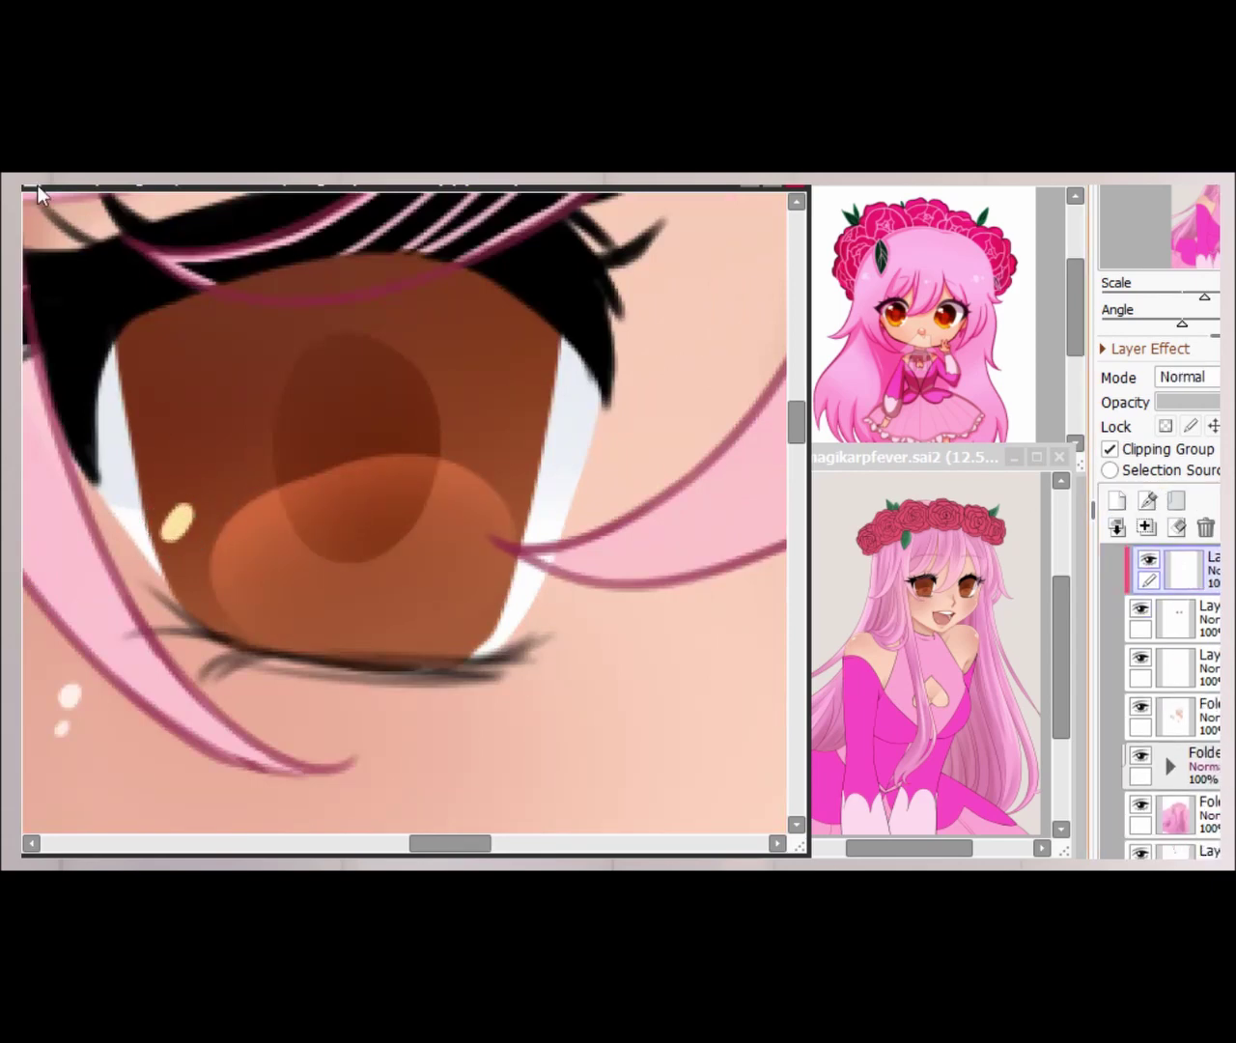
{"action": "scroll", "coordinate": [174, 532], "scroll_direction": "down", "scroll_amount": 2}
{"action": "scroll", "coordinate": [546, 601], "scroll_direction": "down", "scroll_amount": 3}
{"action": "scroll", "coordinate": [441, 827], "scroll_direction": "up", "scroll_amount": 3}
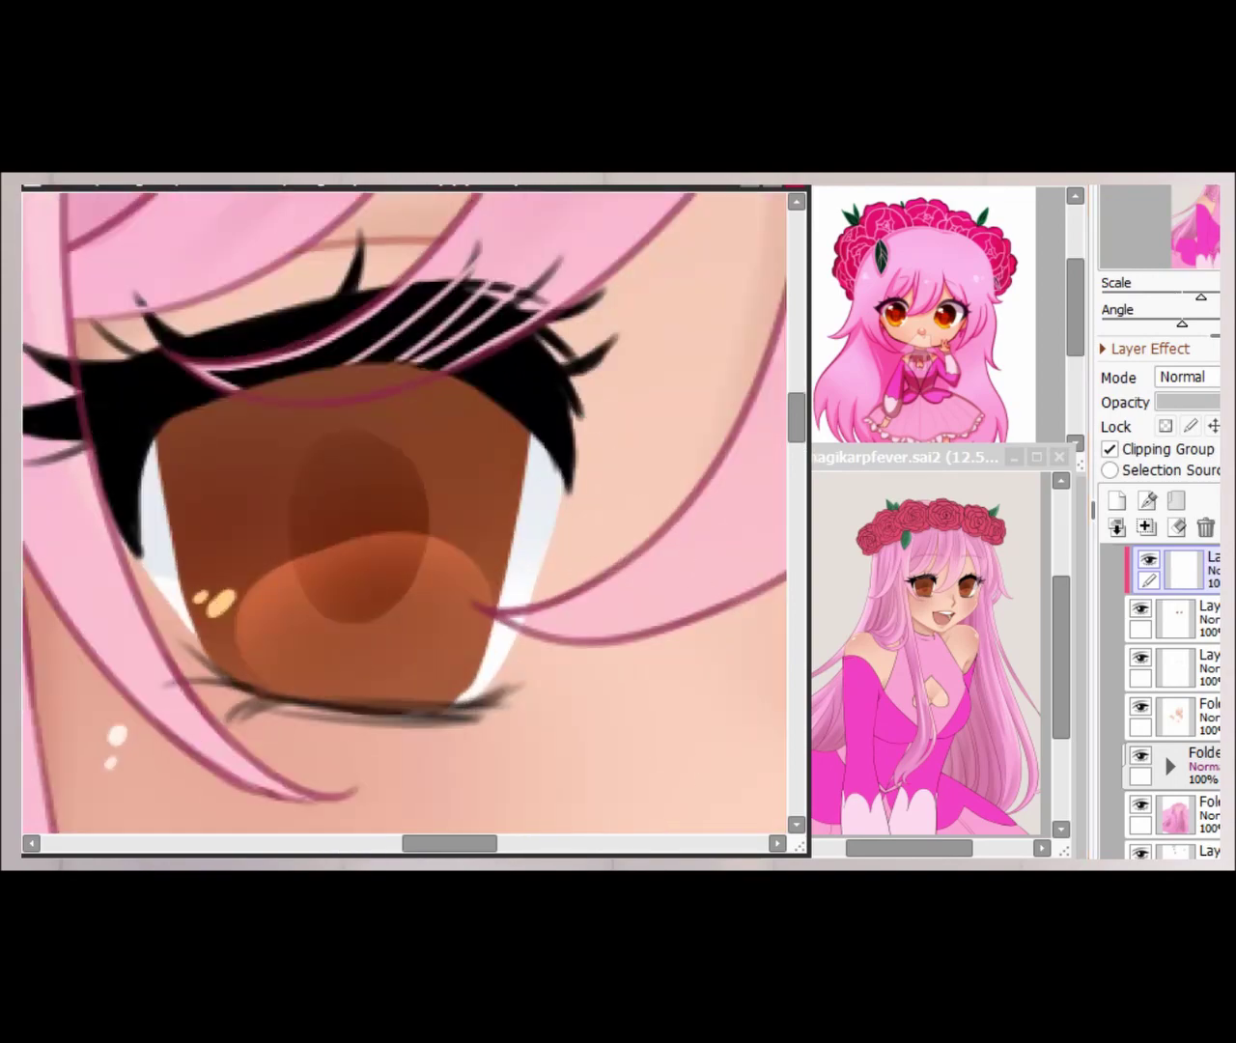
- Draw thin light lines at each iris's lower right and a large cream highlight at its upper right
{"action": "scroll", "coordinate": [386, 666], "scroll_direction": "up", "scroll_amount": 2}
{"action": "left_click_drag", "start_coordinate": [403, 633], "coordinate": [382, 675]}
{"action": "key", "text": "h"}
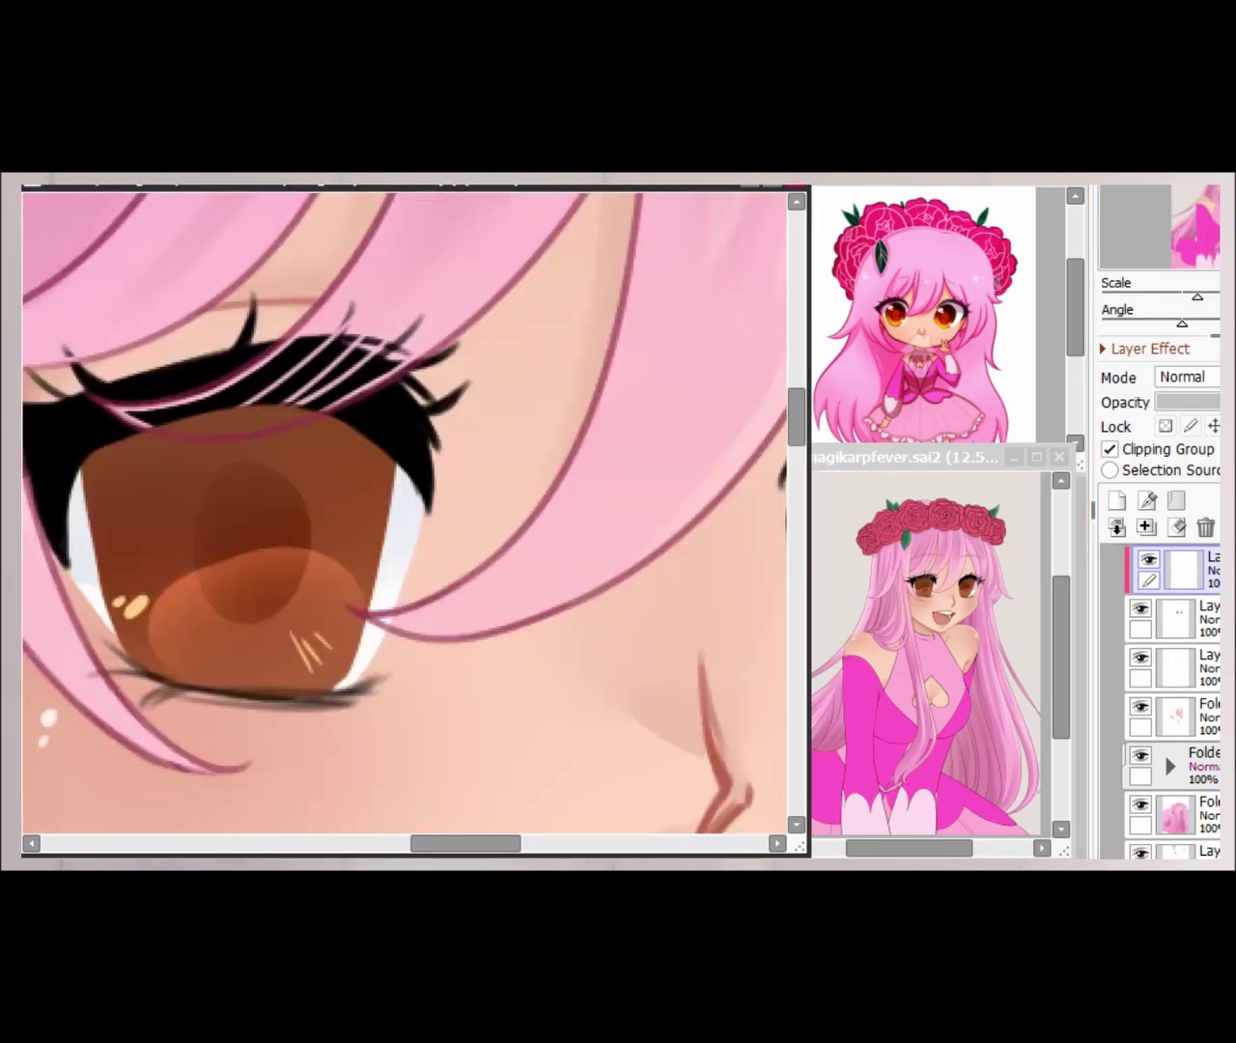
{"action": "scroll", "coordinate": [336, 525], "scroll_direction": "down", "scroll_amount": 3}
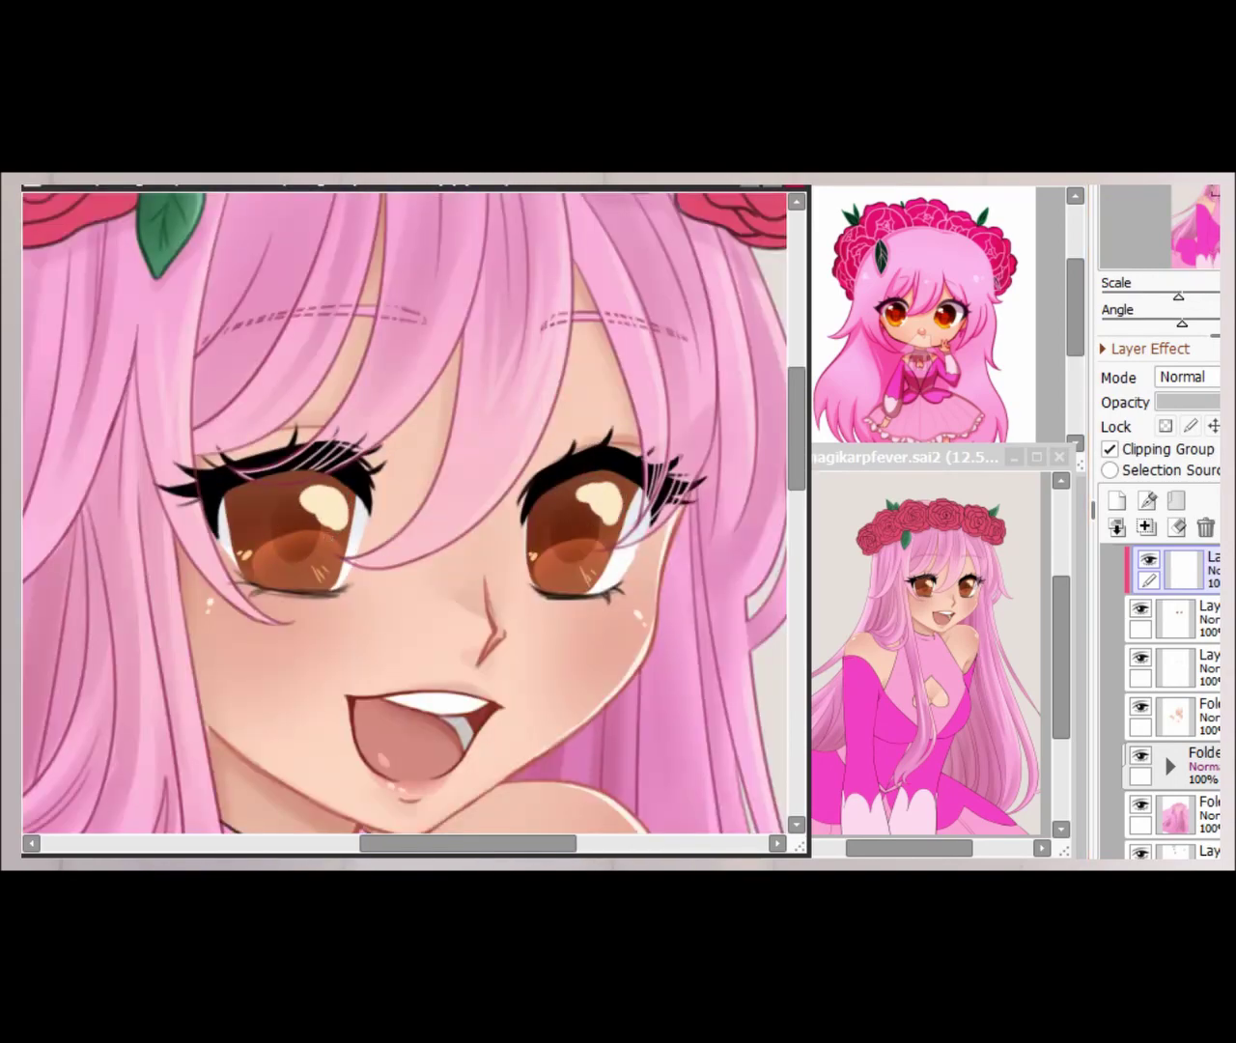
- Add a small four-pointed cream sparkle and dot below the large highlight in each eye
{"action": "scroll", "coordinate": [290, 541], "scroll_direction": "up", "scroll_amount": 3}
{"action": "scroll", "coordinate": [322, 513], "scroll_direction": "up", "scroll_amount": 2}
{"action": "left_click_drag", "start_coordinate": [322, 502], "coordinate": [322, 526]}
{"action": "scroll", "coordinate": [557, 541], "scroll_direction": "down", "scroll_amount": 1}
{"action": "left_click_drag", "start_coordinate": [557, 533], "coordinate": [557, 548]}
{"action": "scroll", "coordinate": [440, 760], "scroll_direction": "down", "scroll_amount": 4}
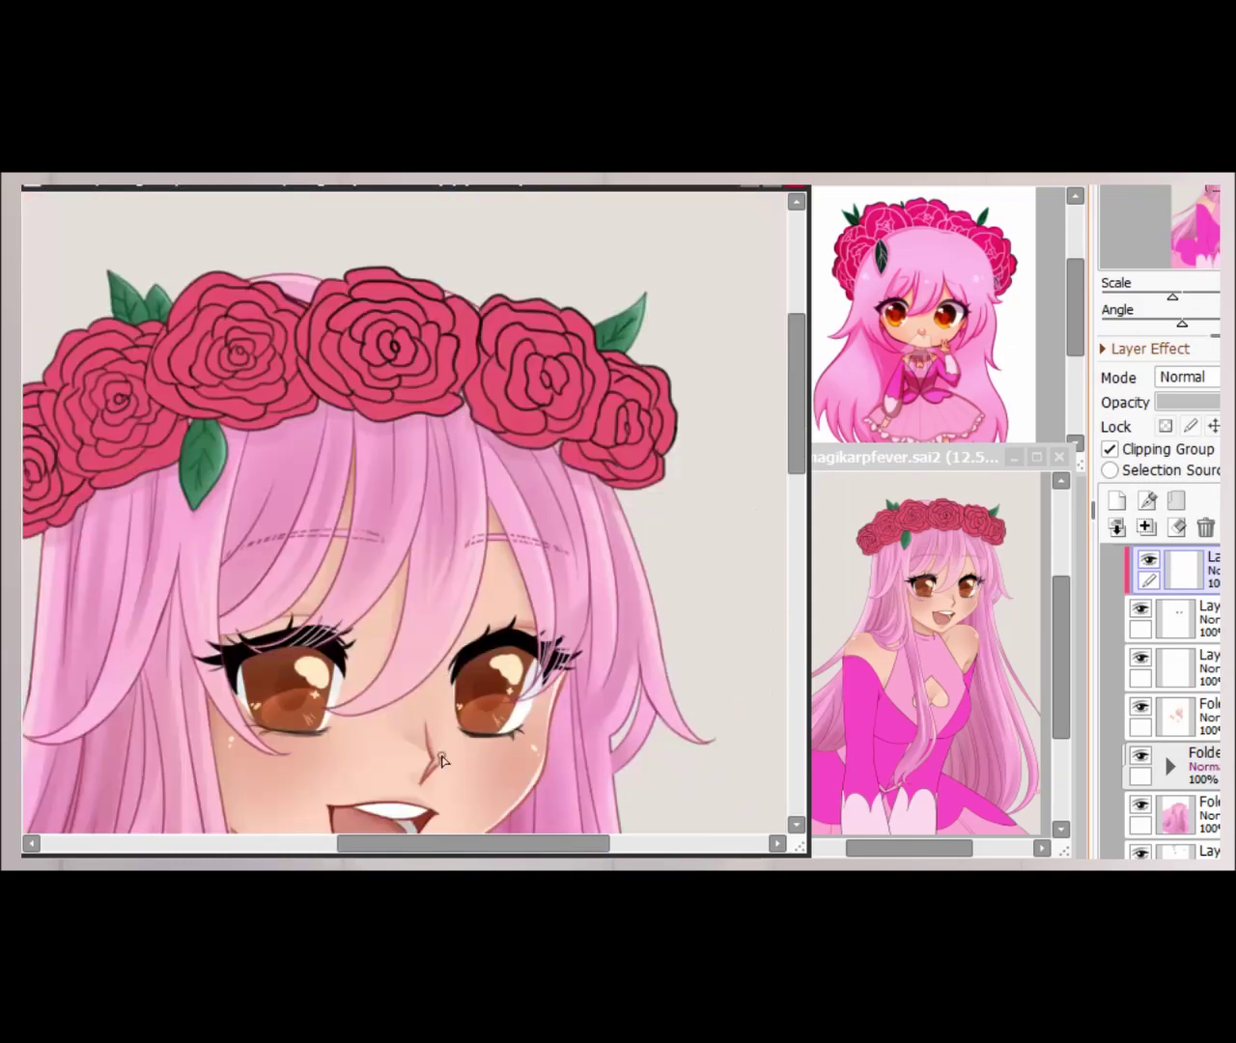
- Whiten the large cream highlights in both irises
{"action": "scroll", "coordinate": [440, 760], "scroll_direction": "up", "scroll_amount": 5}
{"action": "scroll", "coordinate": [276, 609], "scroll_direction": "down", "scroll_amount": 4}
{"action": "scroll", "coordinate": [280, 599], "scroll_direction": "up", "scroll_amount": 4}
{"action": "scroll", "coordinate": [442, 567], "scroll_direction": "down", "scroll_amount": 1}
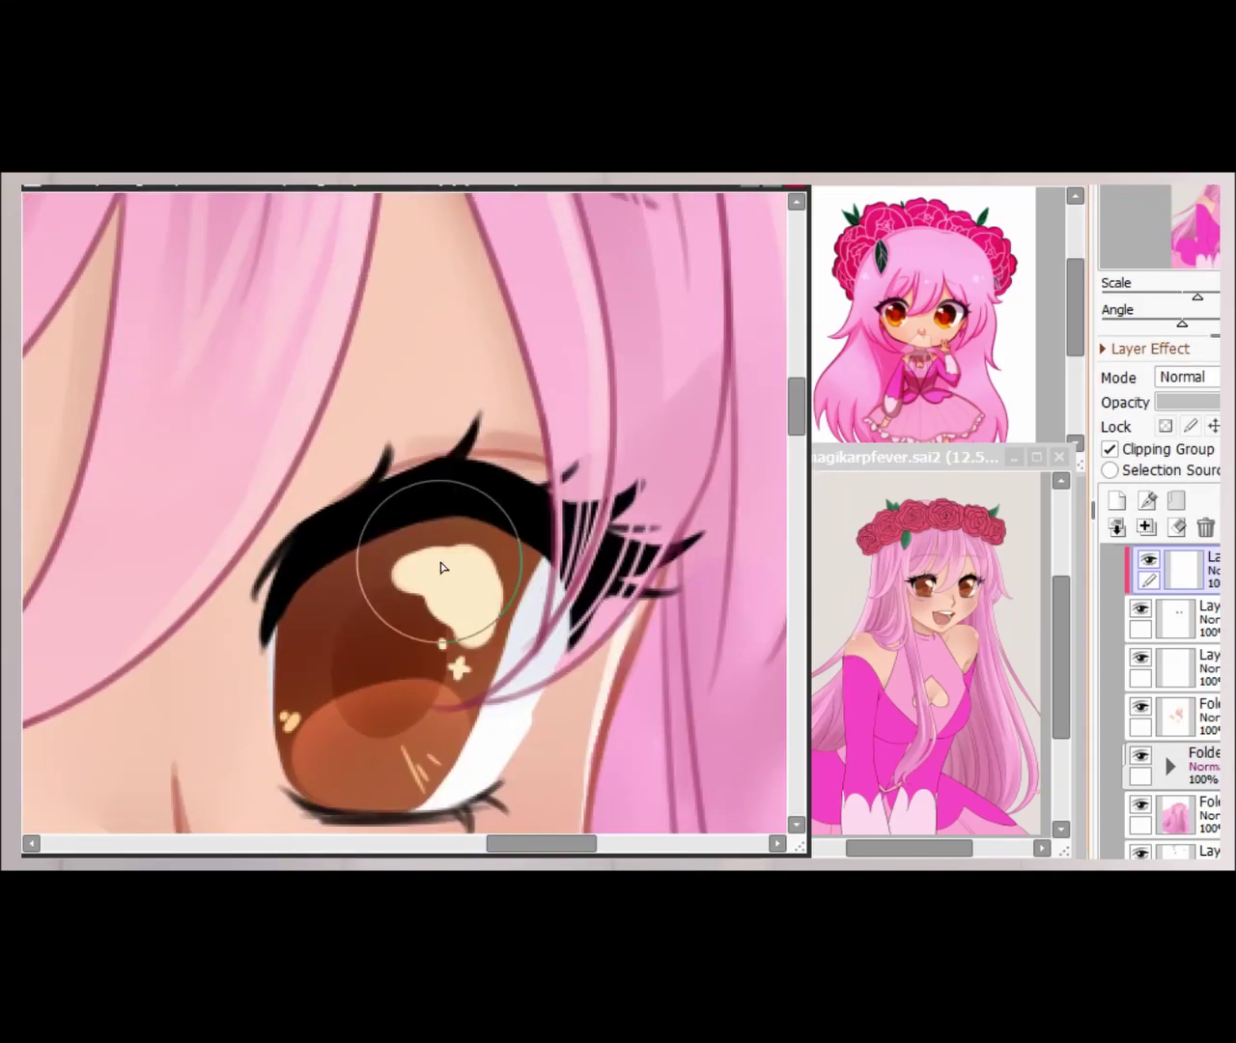
{"action": "scroll", "coordinate": [442, 567], "scroll_direction": "down", "scroll_amount": 3}
{"action": "scroll", "coordinate": [405, 482], "scroll_direction": "up", "scroll_amount": 4}
- Lock the transparency of the eyelash line layer and tint the black lashes of both eyes dark brown
{"action": "left_click", "coordinate": [1137, 657]}
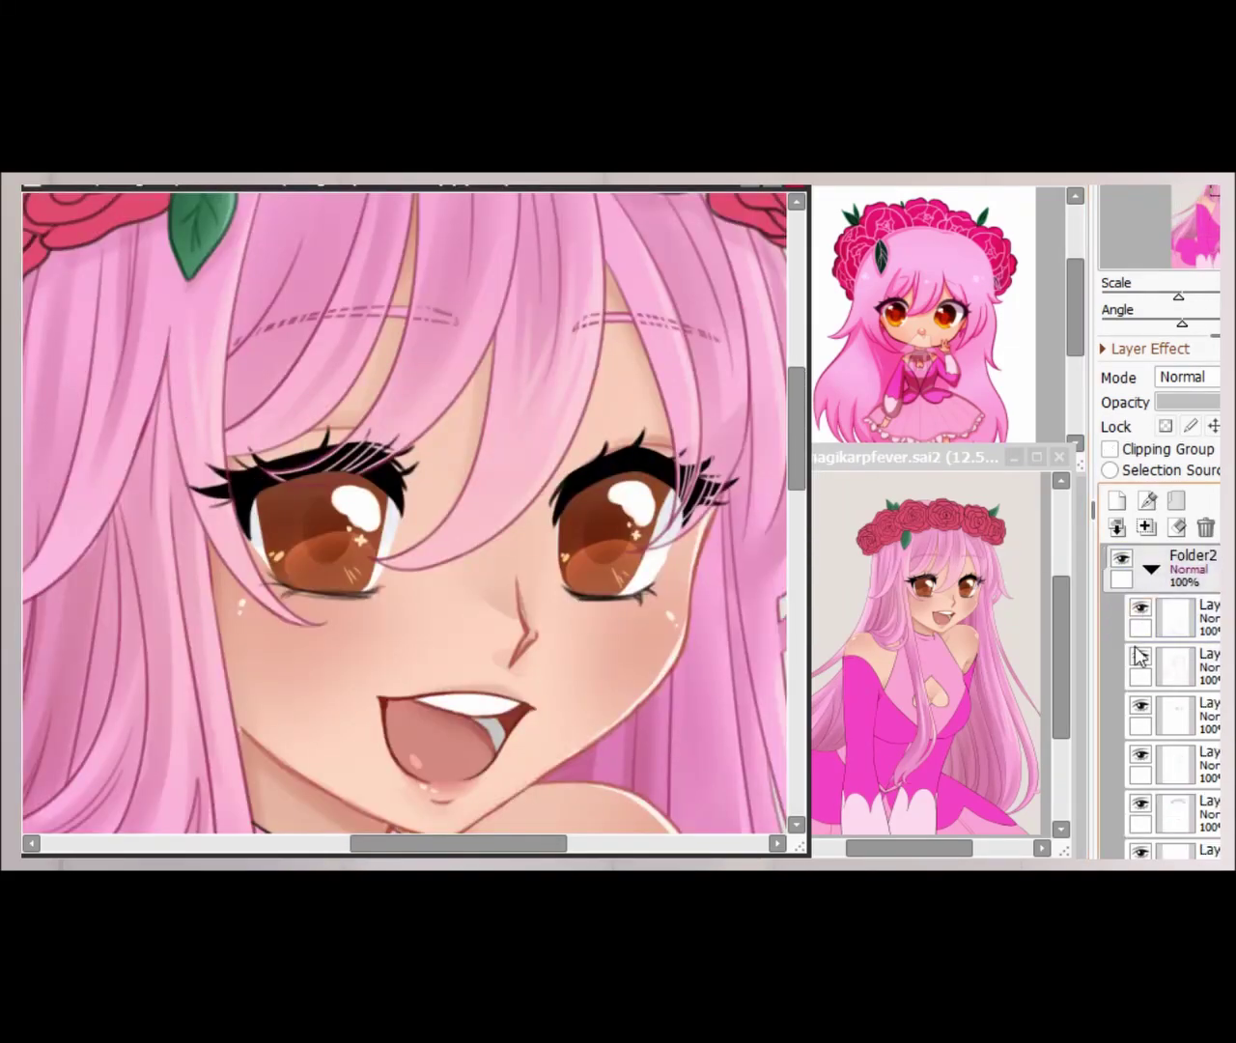
{"action": "scroll", "coordinate": [249, 570], "scroll_direction": "down", "scroll_amount": 1}
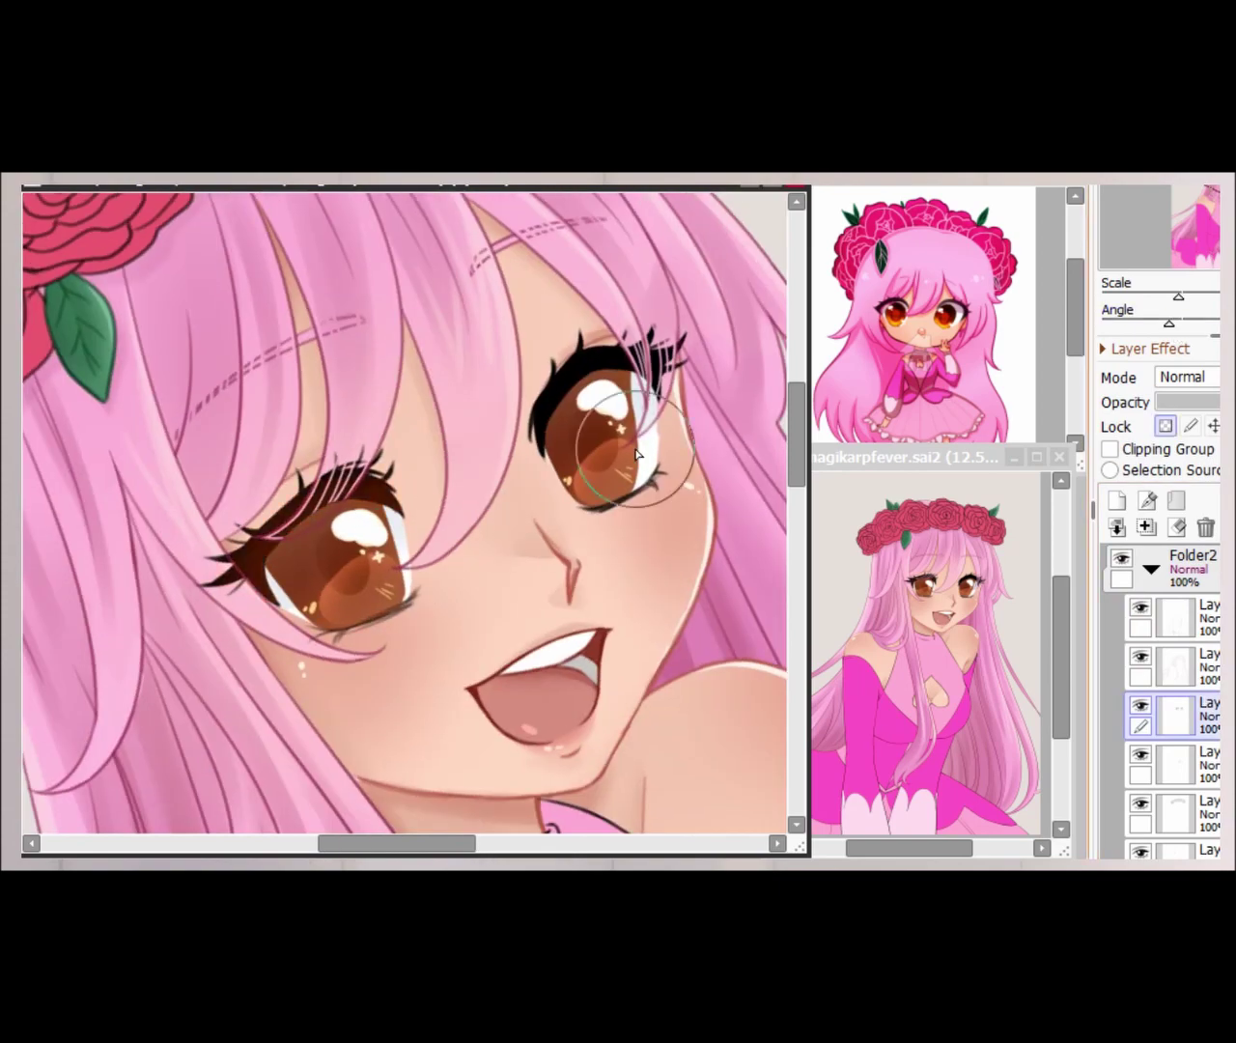
{"action": "scroll", "coordinate": [543, 470], "scroll_direction": "down", "scroll_amount": 2}
{"action": "scroll", "coordinate": [434, 358], "scroll_direction": "up", "scroll_amount": 4}
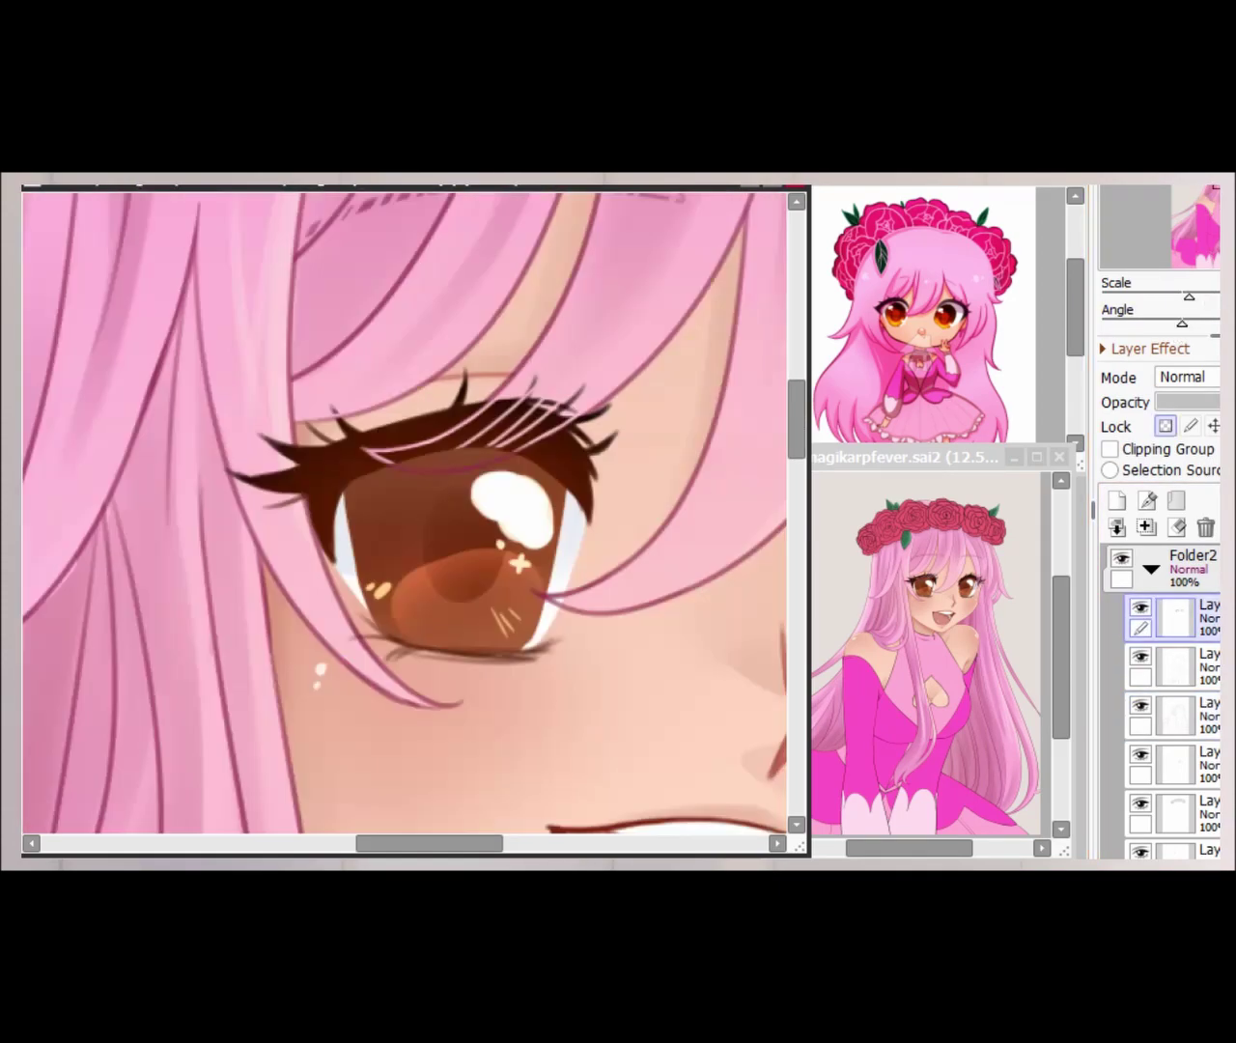
{"action": "scroll", "coordinate": [233, 558], "scroll_direction": "down", "scroll_amount": 2}
{"action": "scroll", "coordinate": [233, 558], "scroll_direction": "up", "scroll_amount": 2}
{"action": "scroll", "coordinate": [513, 422], "scroll_direction": "down", "scroll_amount": 4}
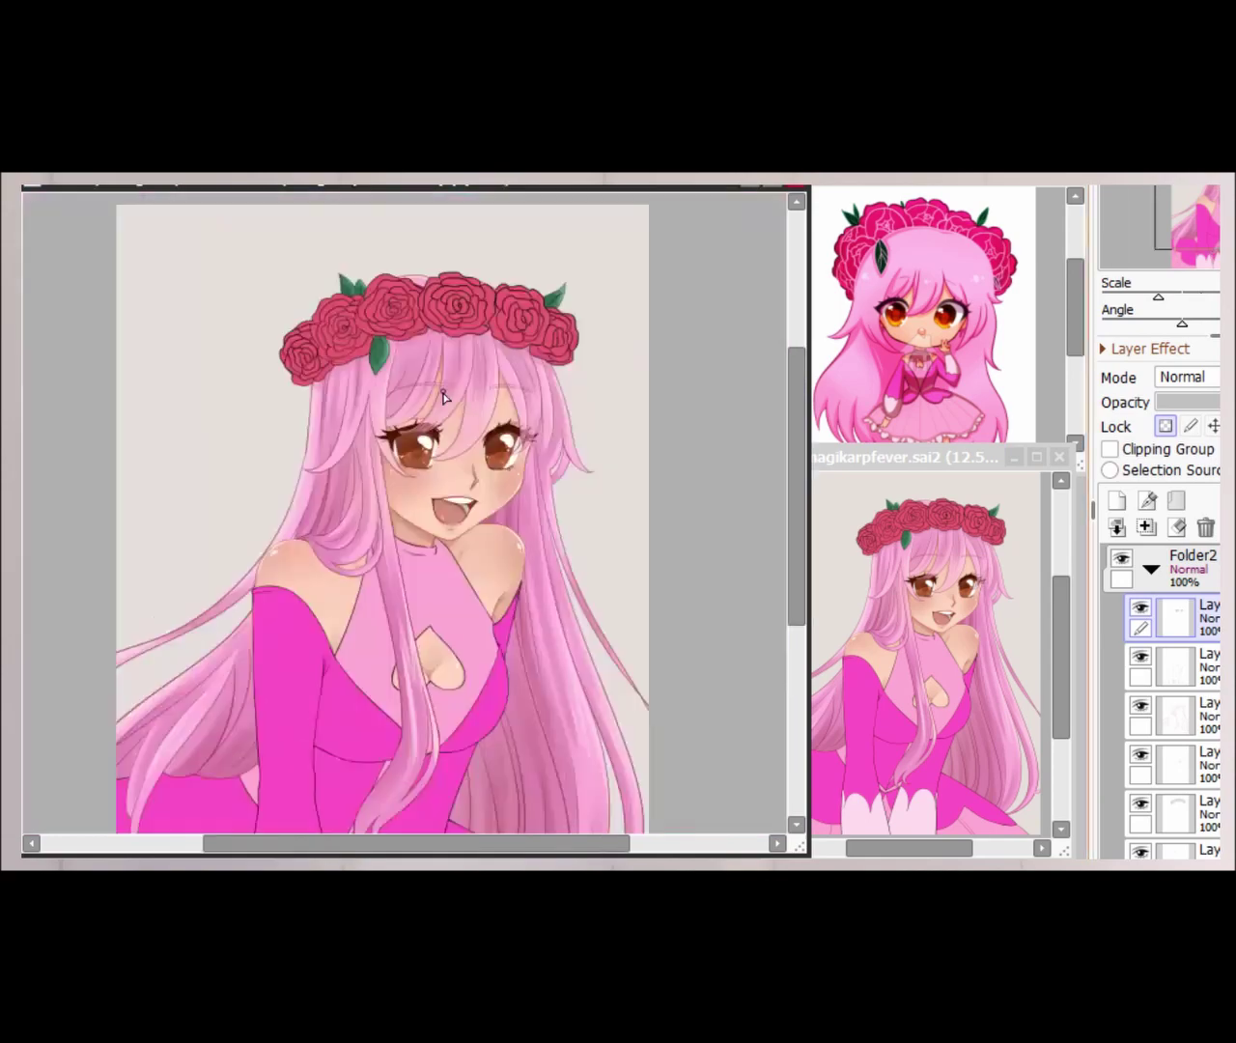
- Lasso the hair-covered upper edge of the left eye
{"action": "scroll", "coordinate": [415, 521], "scroll_direction": "up", "scroll_amount": 3}
{"action": "scroll", "coordinate": [231, 444], "scroll_direction": "up", "scroll_amount": 3}
{"action": "left_click_drag", "start_coordinate": [227, 445], "coordinate": [325, 491]}
{"action": "scroll", "coordinate": [527, 522], "scroll_direction": "down", "scroll_amount": 3}
{"action": "scroll", "coordinate": [466, 827], "scroll_direction": "up", "scroll_amount": 4}
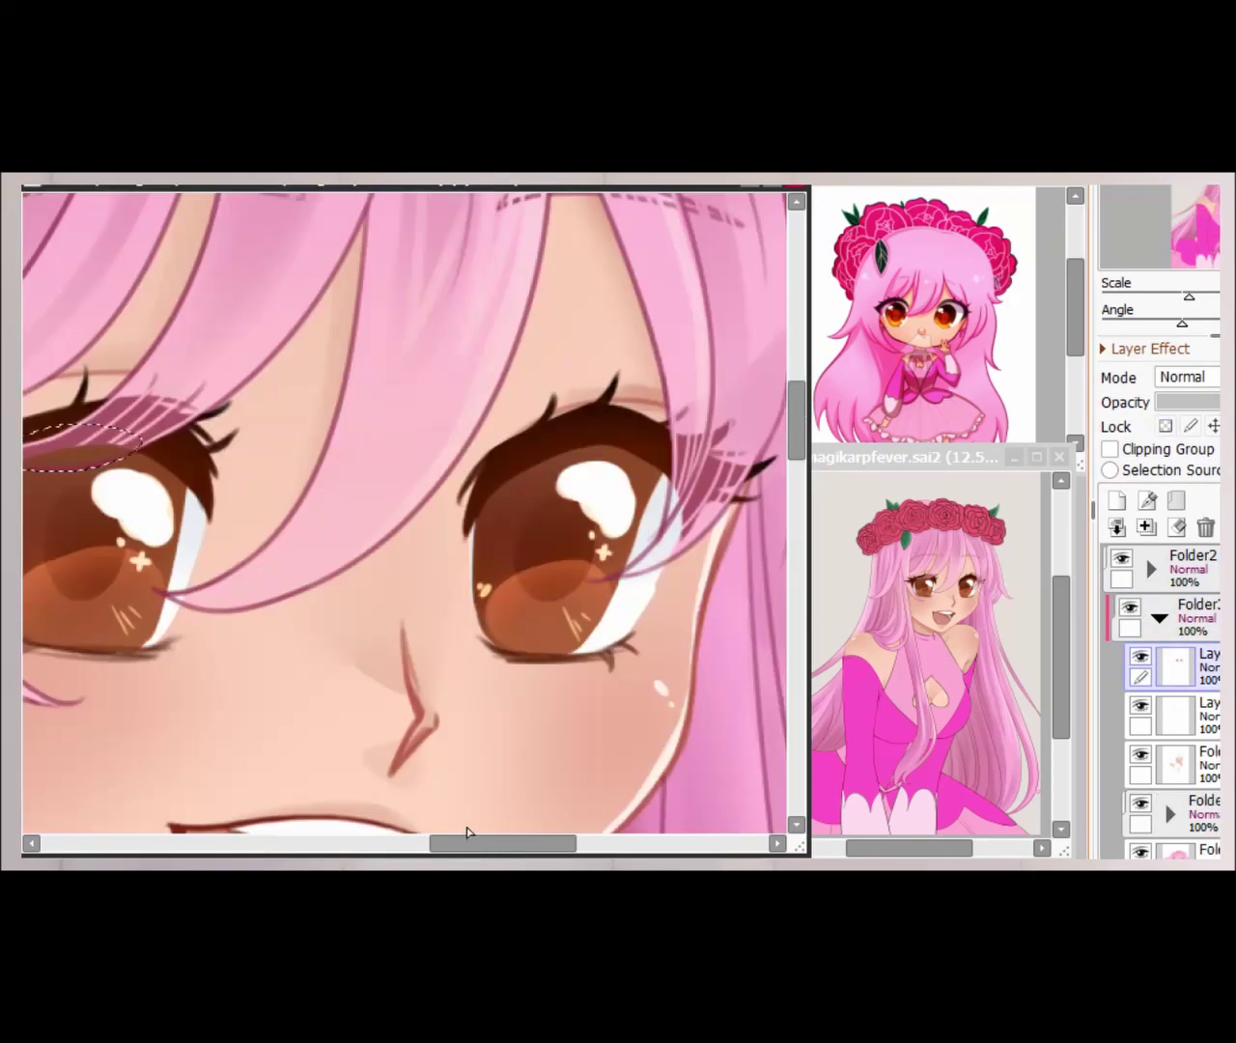
{"action": "left_click", "coordinate": [1117, 499]}
{"action": "left_click", "coordinate": [1109, 449]}
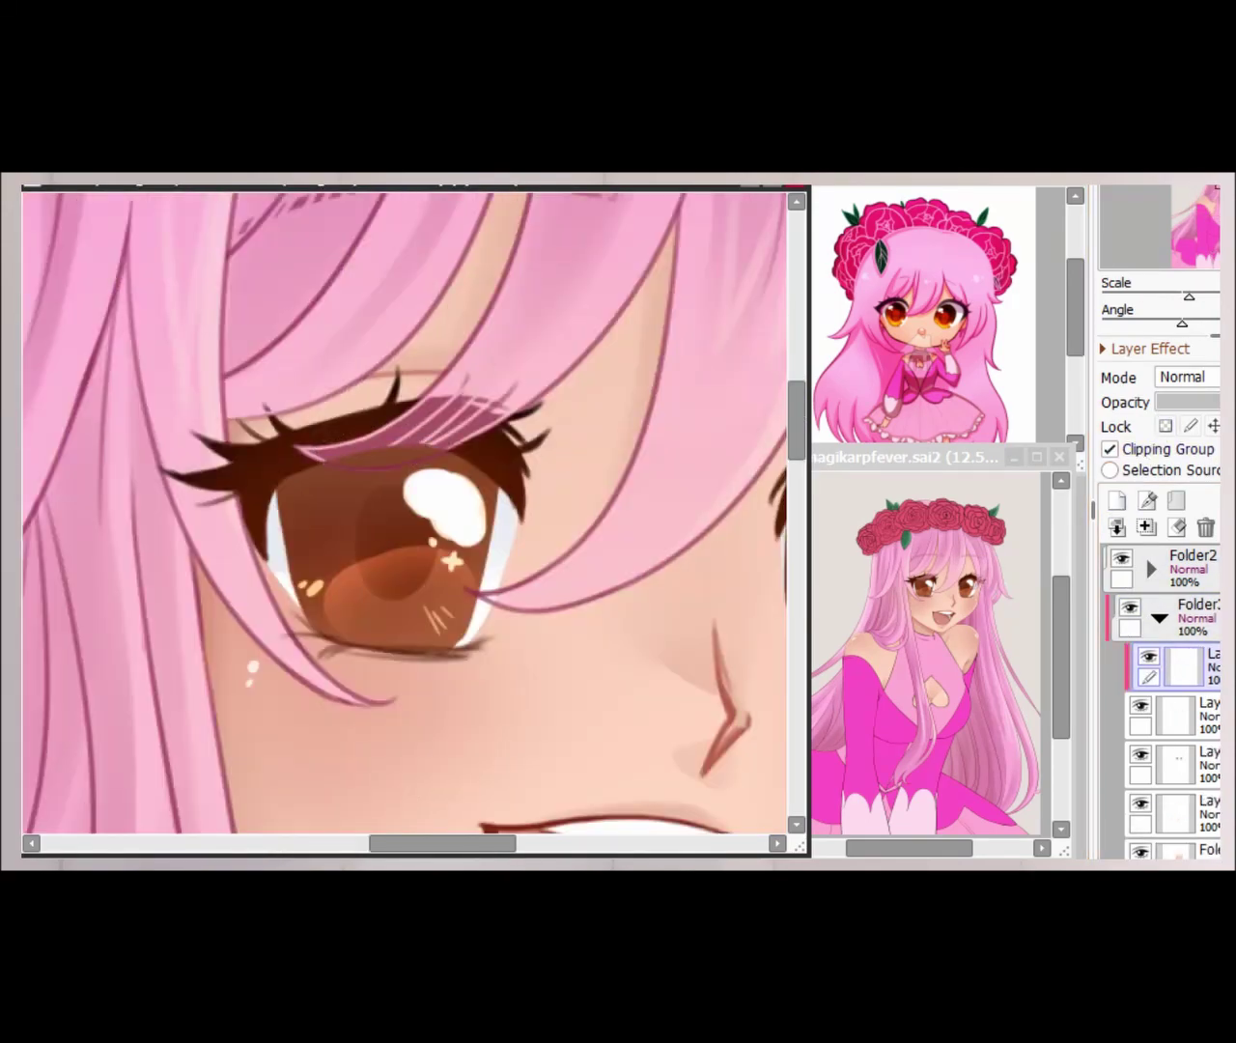
{"action": "key", "text": "ctrl+z"}
- Add a clipped layer below the eye highlight layer and paint small white shine marks on both shoulders and the lower lip
{"action": "scroll", "coordinate": [538, 849], "scroll_direction": "down", "scroll_amount": 3}
{"action": "mouse_move", "coordinate": [538, 849]}
{"action": "left_mouse_down"}
{"action": "mouse_move", "coordinate": [521, 843]}
{"action": "mouse_move", "coordinate": [555, 844]}
{"action": "left_mouse_up"}
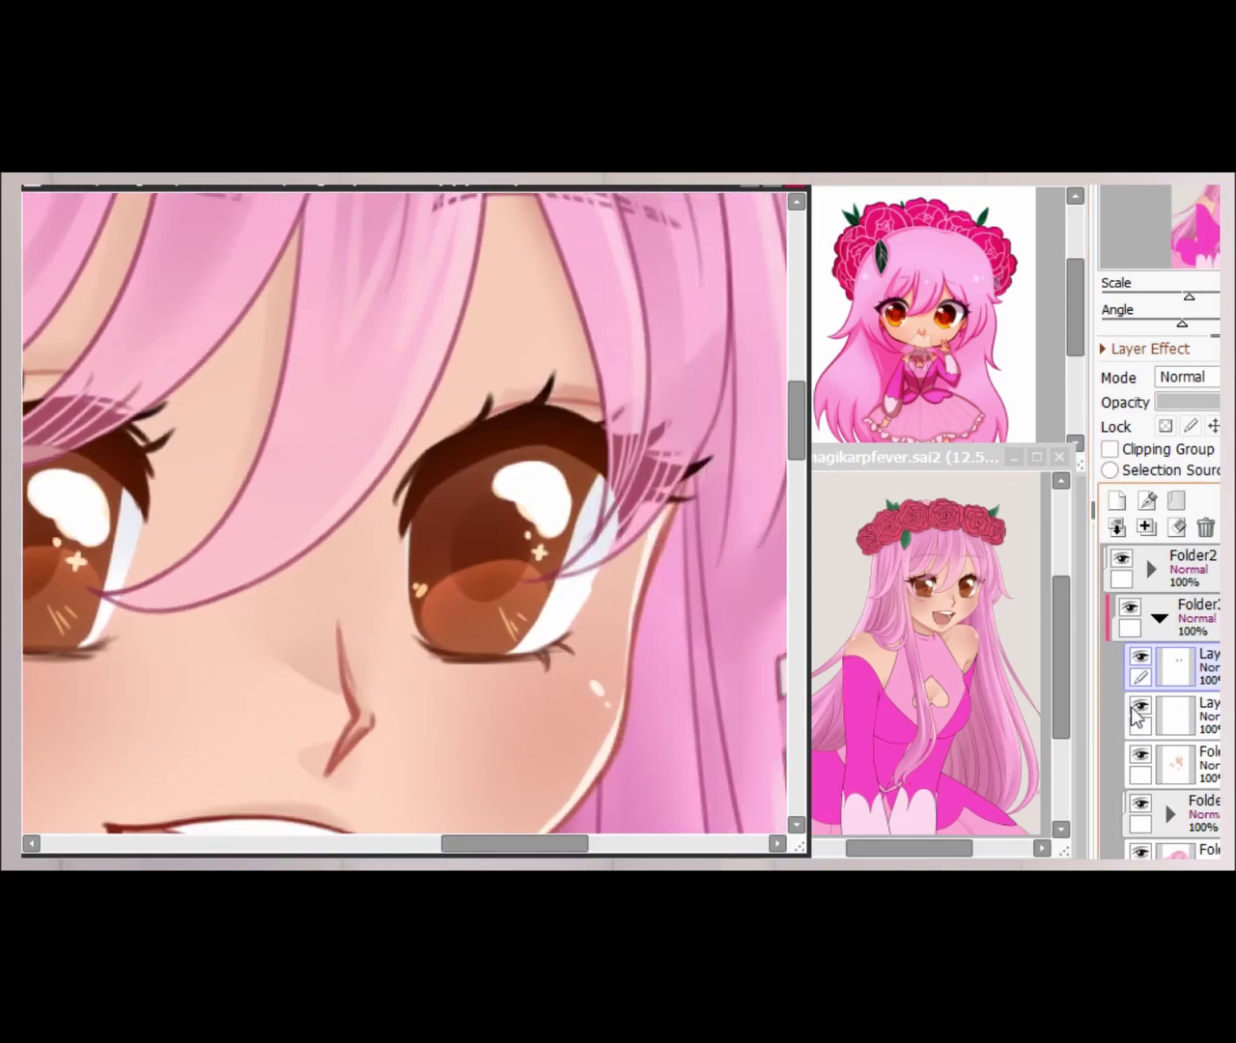
{"action": "scroll", "coordinate": [637, 392], "scroll_direction": "up", "scroll_amount": 4}
{"action": "scroll", "coordinate": [676, 242], "scroll_direction": "down", "scroll_amount": 6}
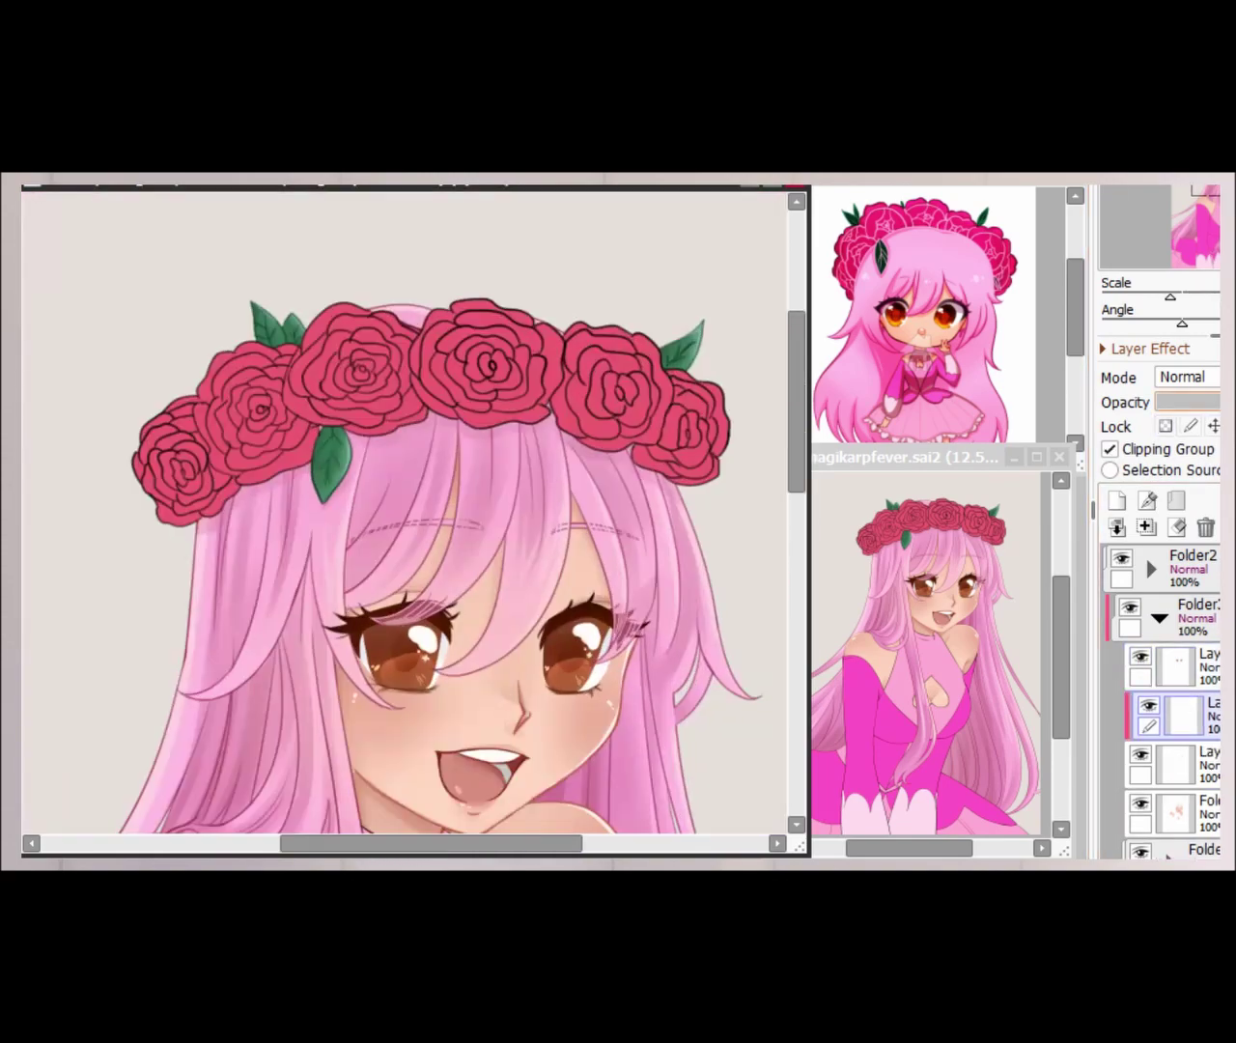
{"action": "left_click", "coordinate": [1202, 225]}
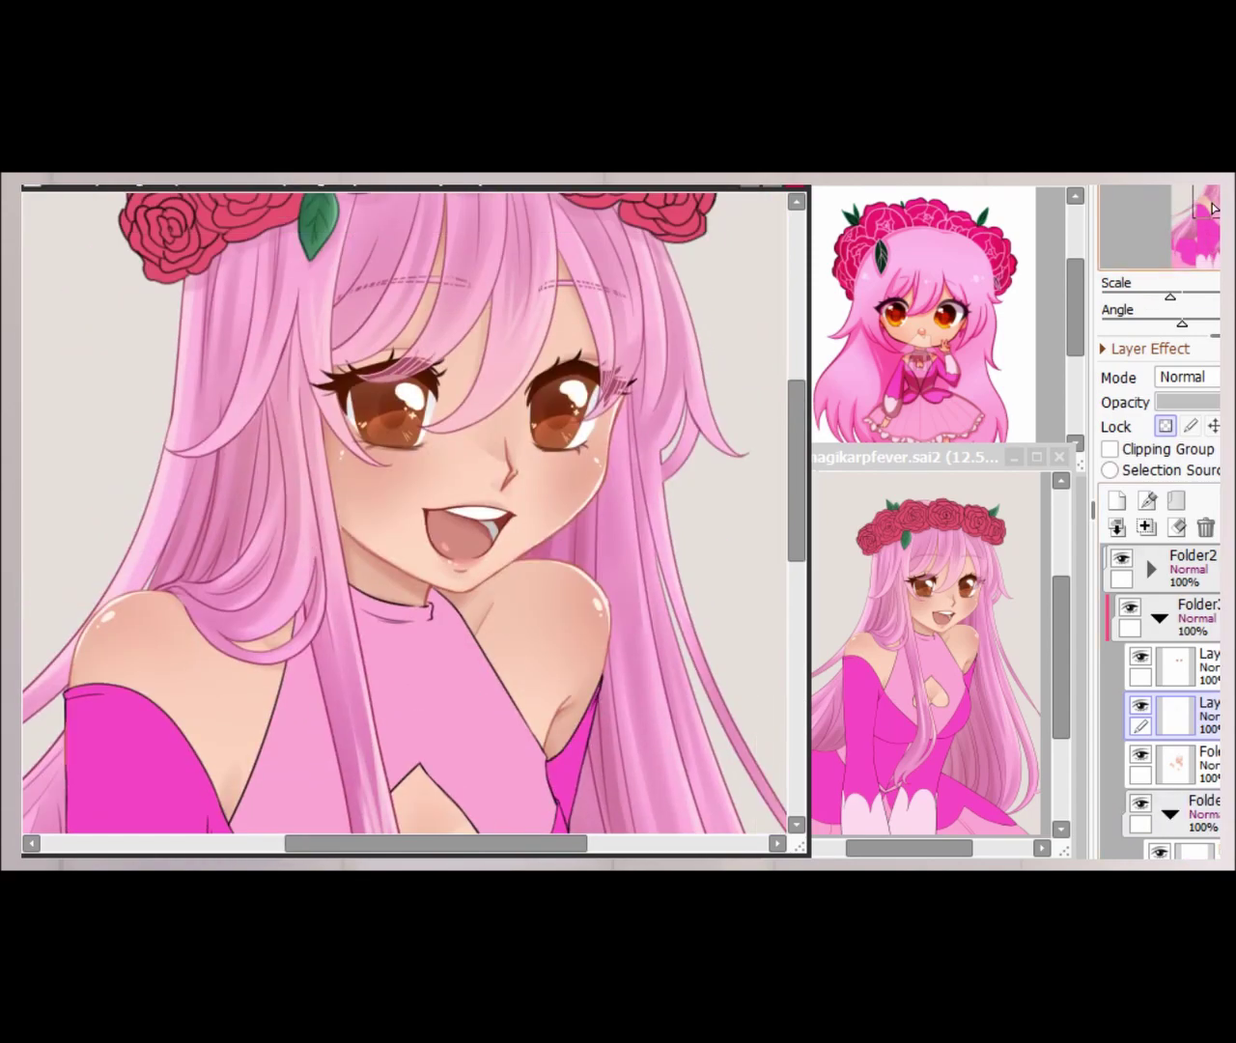
- Open the dress layer folder, lock the transparency of the light-pink dress layer and recolour the chest panel and skirt a paler pink
{"action": "left_click", "coordinate": [1170, 814]}
{"action": "scroll", "coordinate": [1172, 653], "scroll_direction": "down", "scroll_amount": 2}
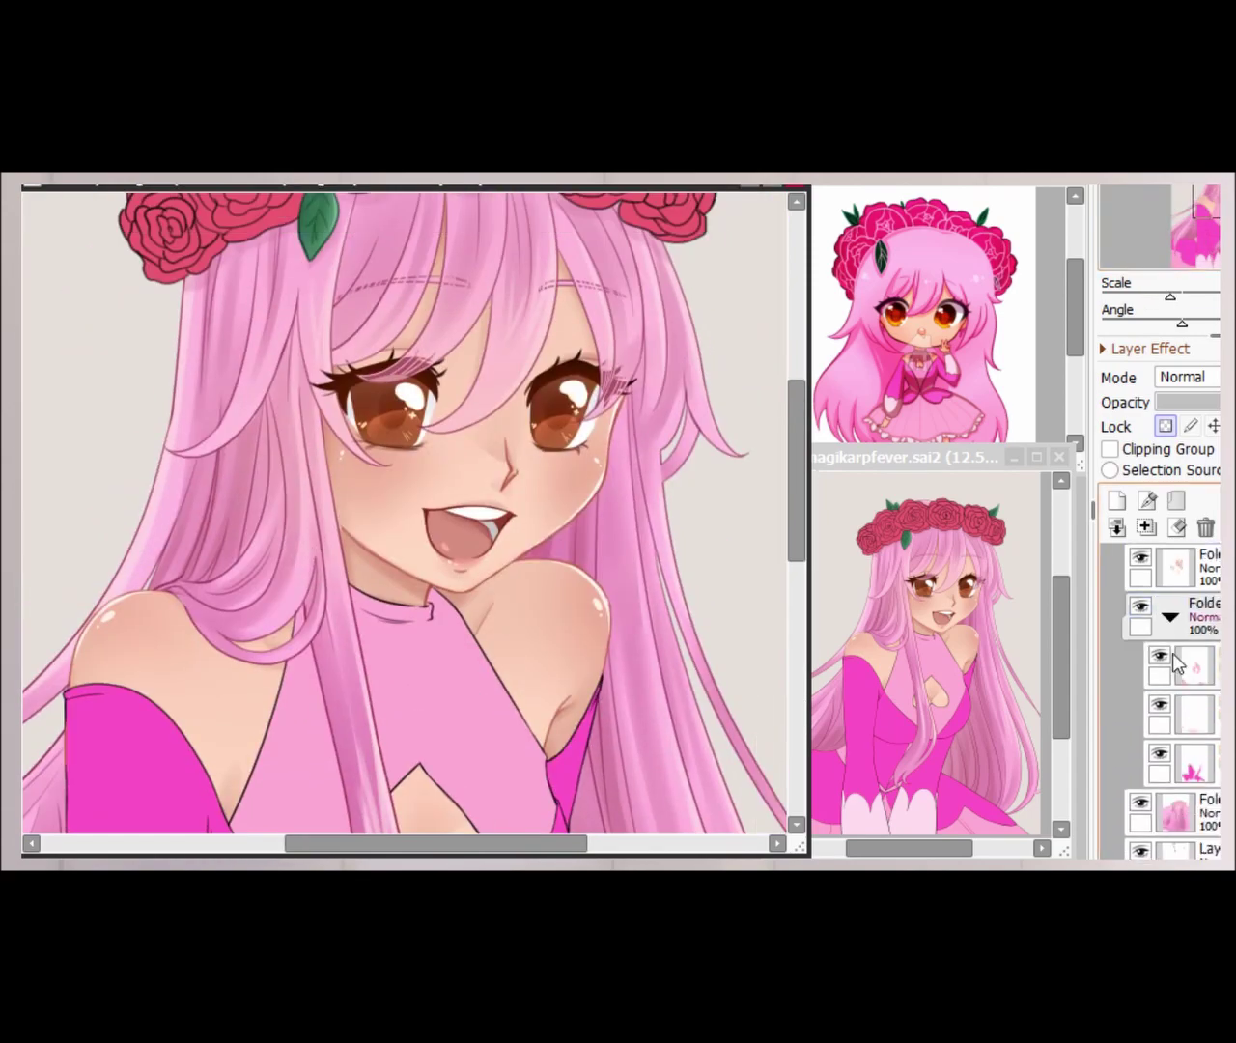
{"action": "left_click", "coordinate": [1197, 232]}
{"action": "scroll", "coordinate": [965, 309], "scroll_direction": "up", "scroll_amount": 3}
{"action": "left_click", "coordinate": [1193, 715]}
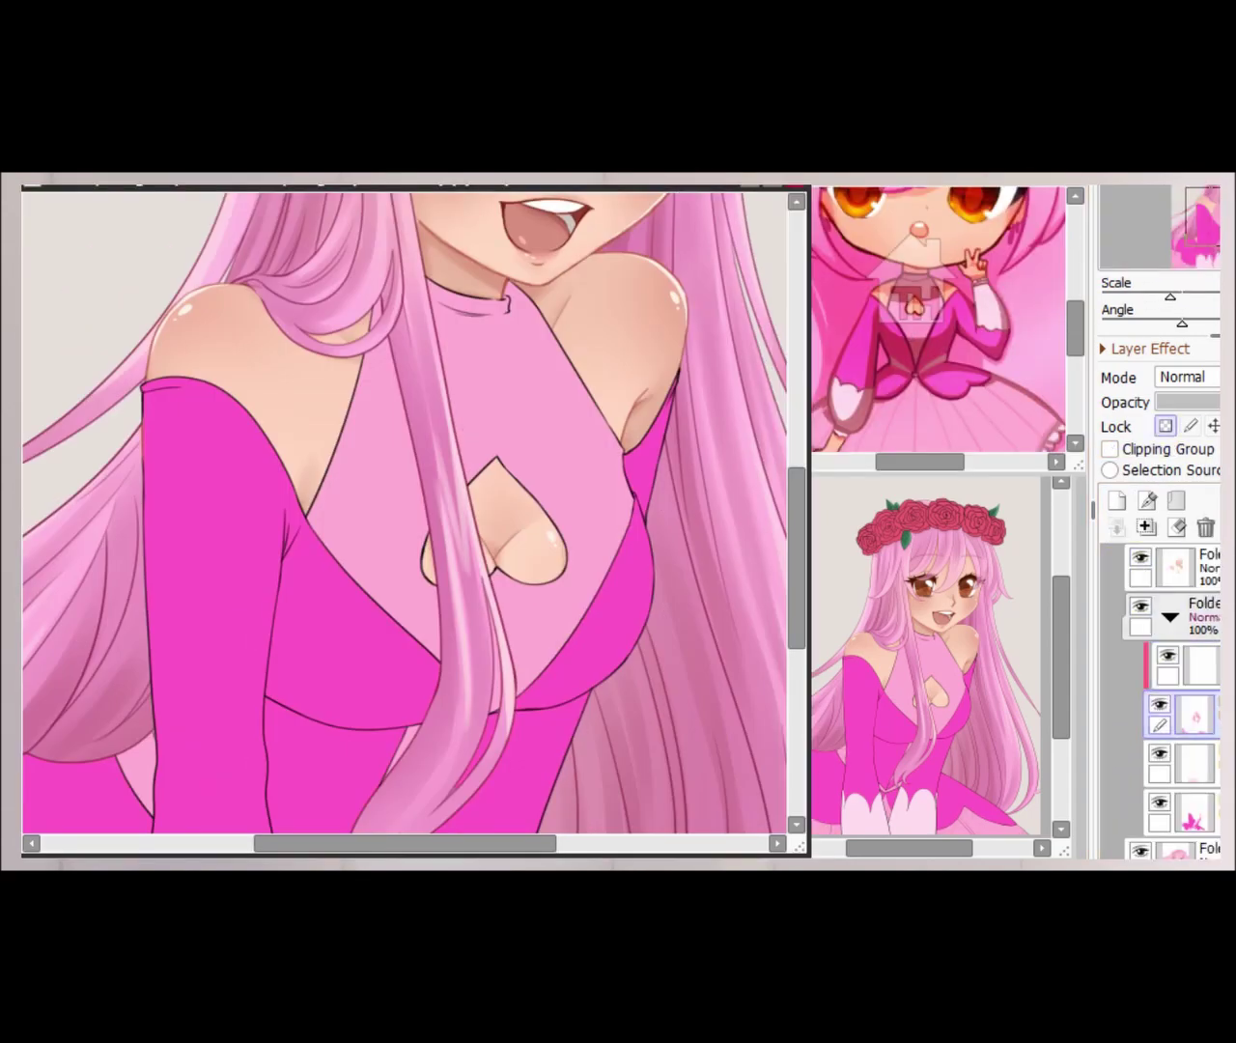
{"action": "scroll", "coordinate": [683, 557], "scroll_direction": "down", "scroll_amount": 3}
{"action": "scroll", "coordinate": [435, 531], "scroll_direction": "up", "scroll_amount": 4}
- On the clipped layer, paint soft mauve shadows on the chest panel below the collar, beside the hair lock and at its lower point
{"action": "left_click", "coordinate": [1197, 666]}
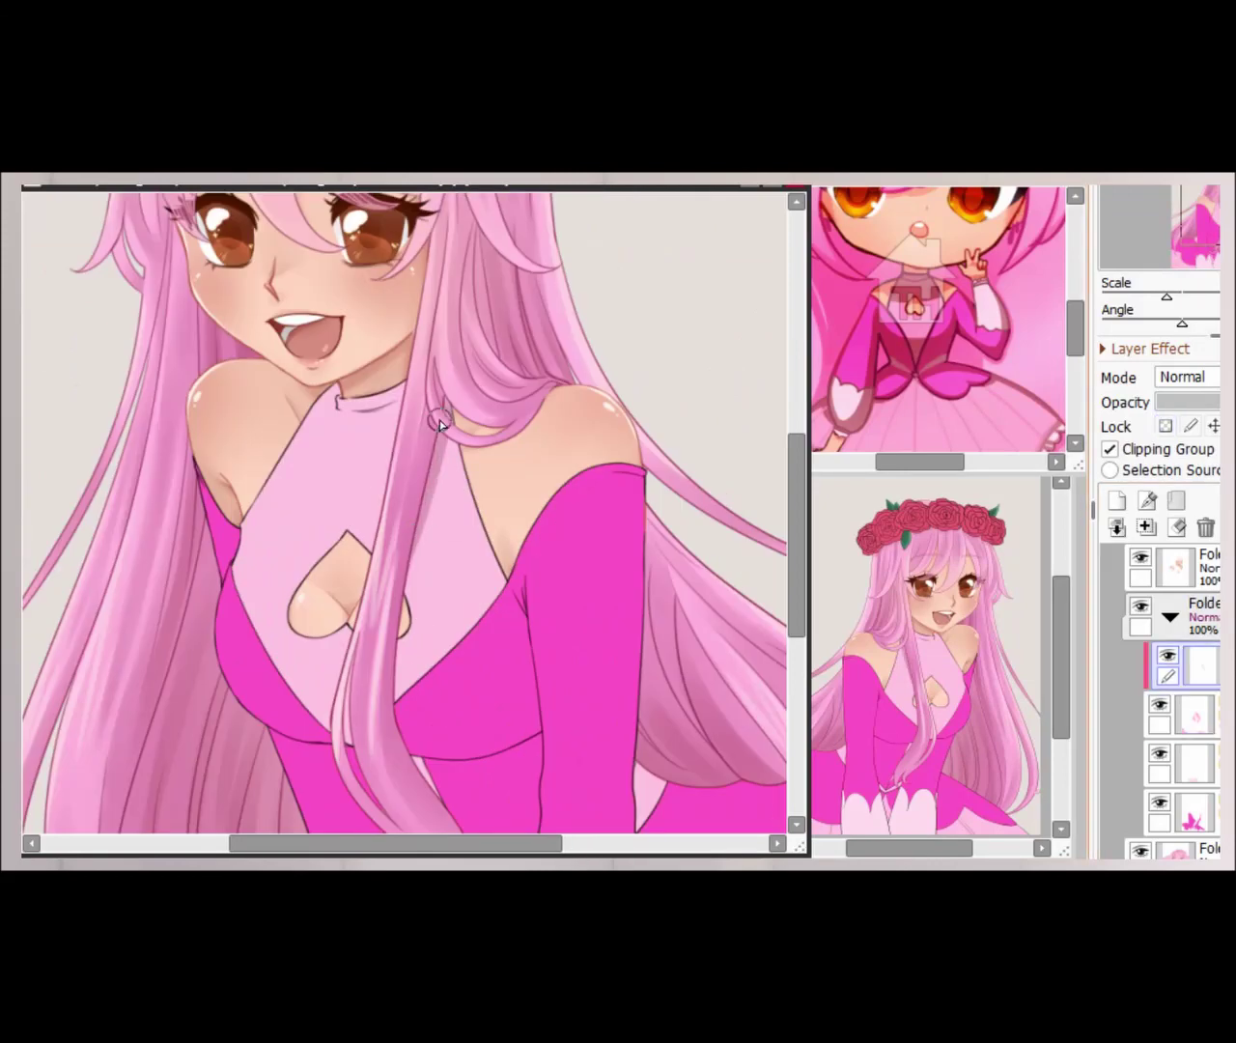
{"action": "mouse_move", "coordinate": [251, 434]}
{"action": "left_mouse_down"}
{"action": "mouse_move", "coordinate": [317, 359]}
{"action": "mouse_move", "coordinate": [425, 425]}
{"action": "left_mouse_up"}
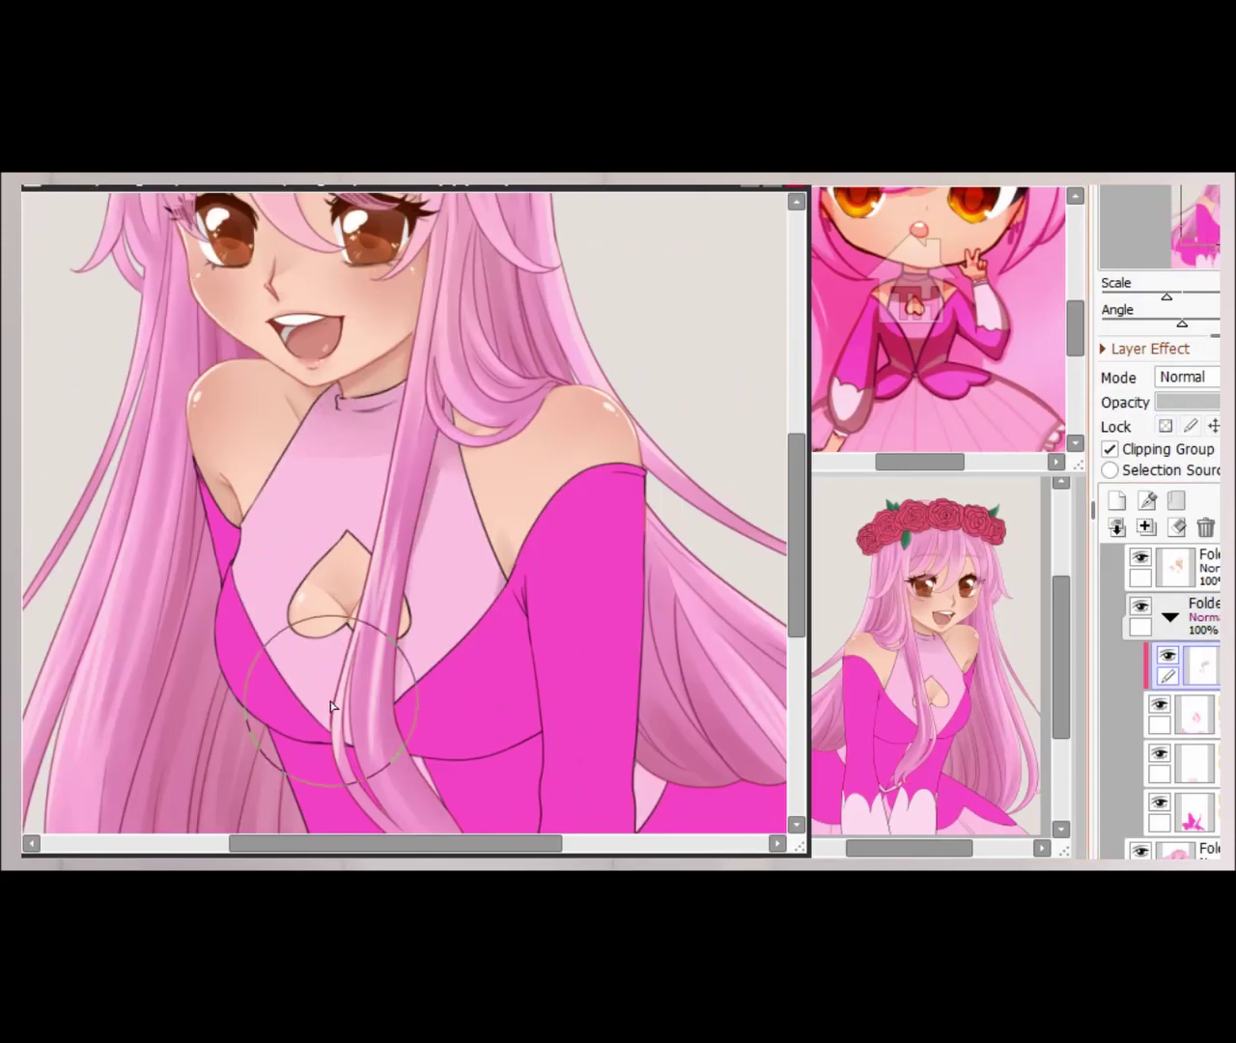
{"action": "scroll", "coordinate": [495, 563], "scroll_direction": "down", "scroll_amount": 3}
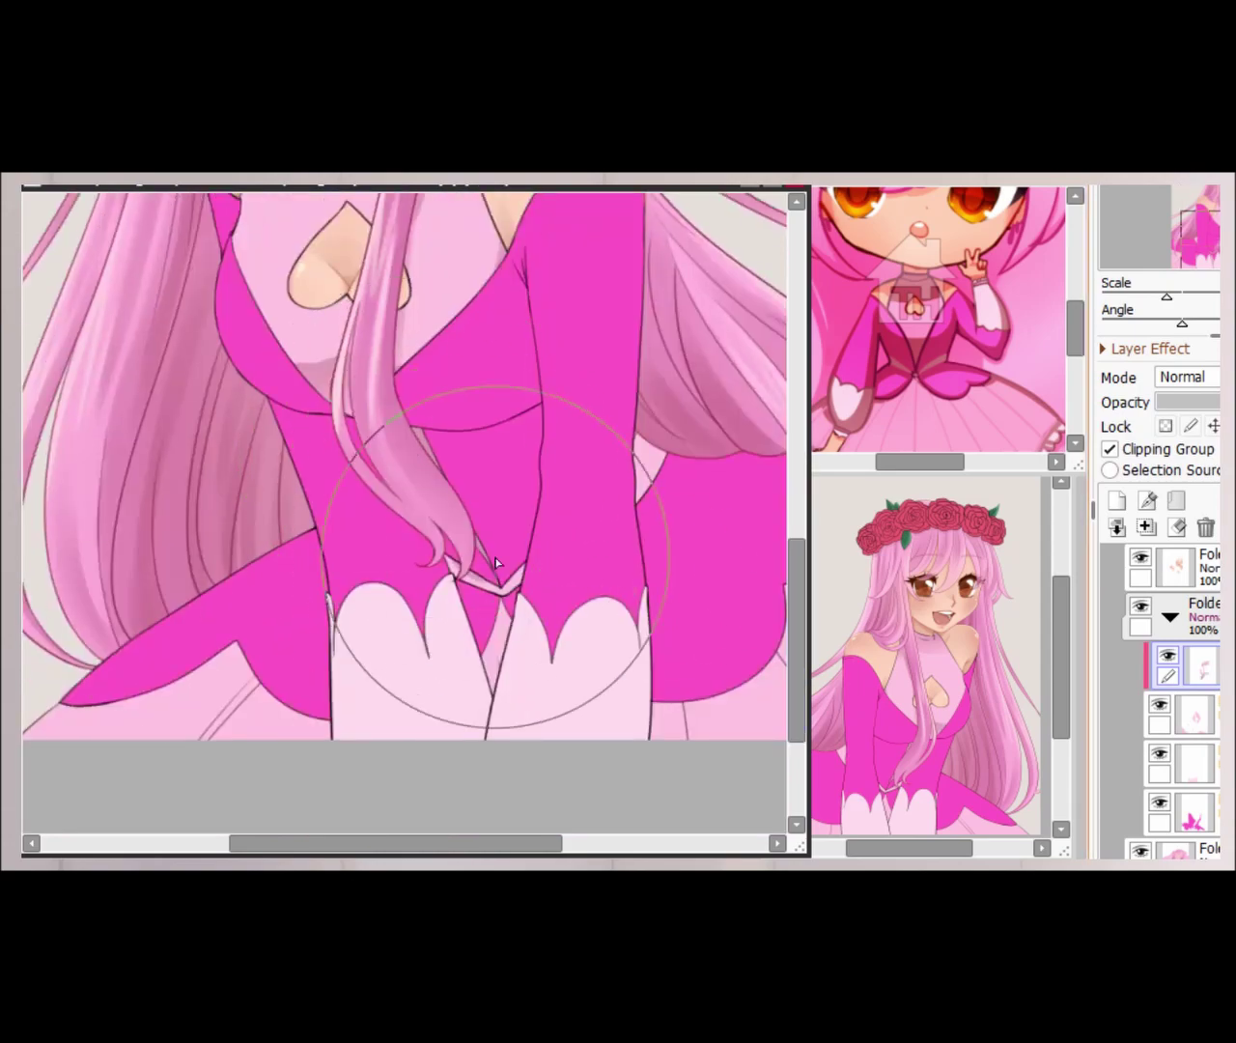
- Shade the folds of the pale pink skirt on both sides and between the cuffs with soft mauve strokes
{"action": "scroll", "coordinate": [516, 590], "scroll_direction": "left", "scroll_amount": 3}
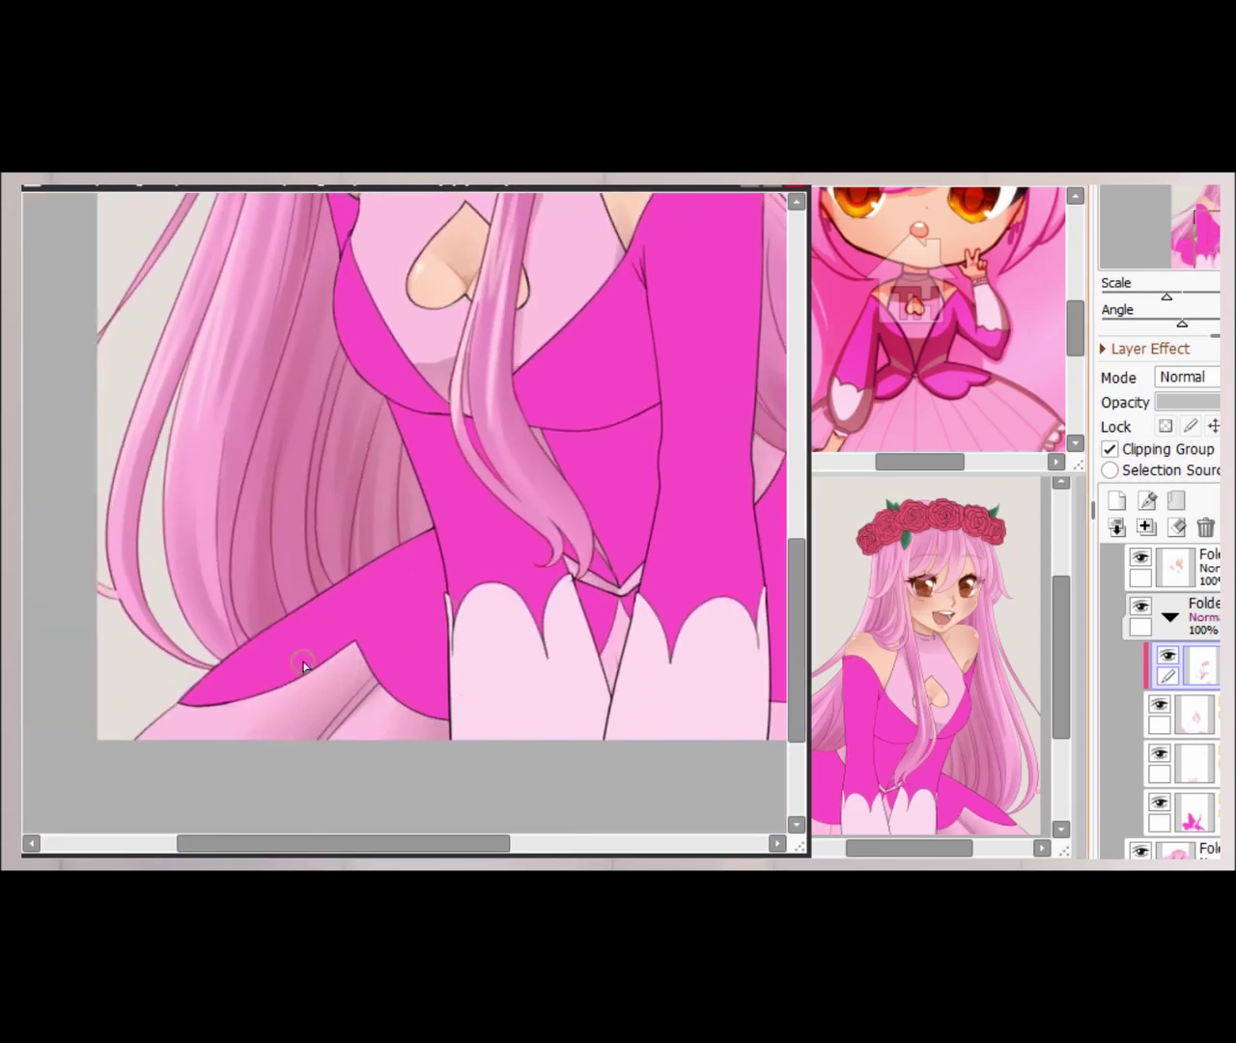
{"action": "left_click_drag", "start_coordinate": [325, 843], "coordinate": [353, 846]}
{"action": "left_click_drag", "start_coordinate": [441, 847], "coordinate": [575, 846]}
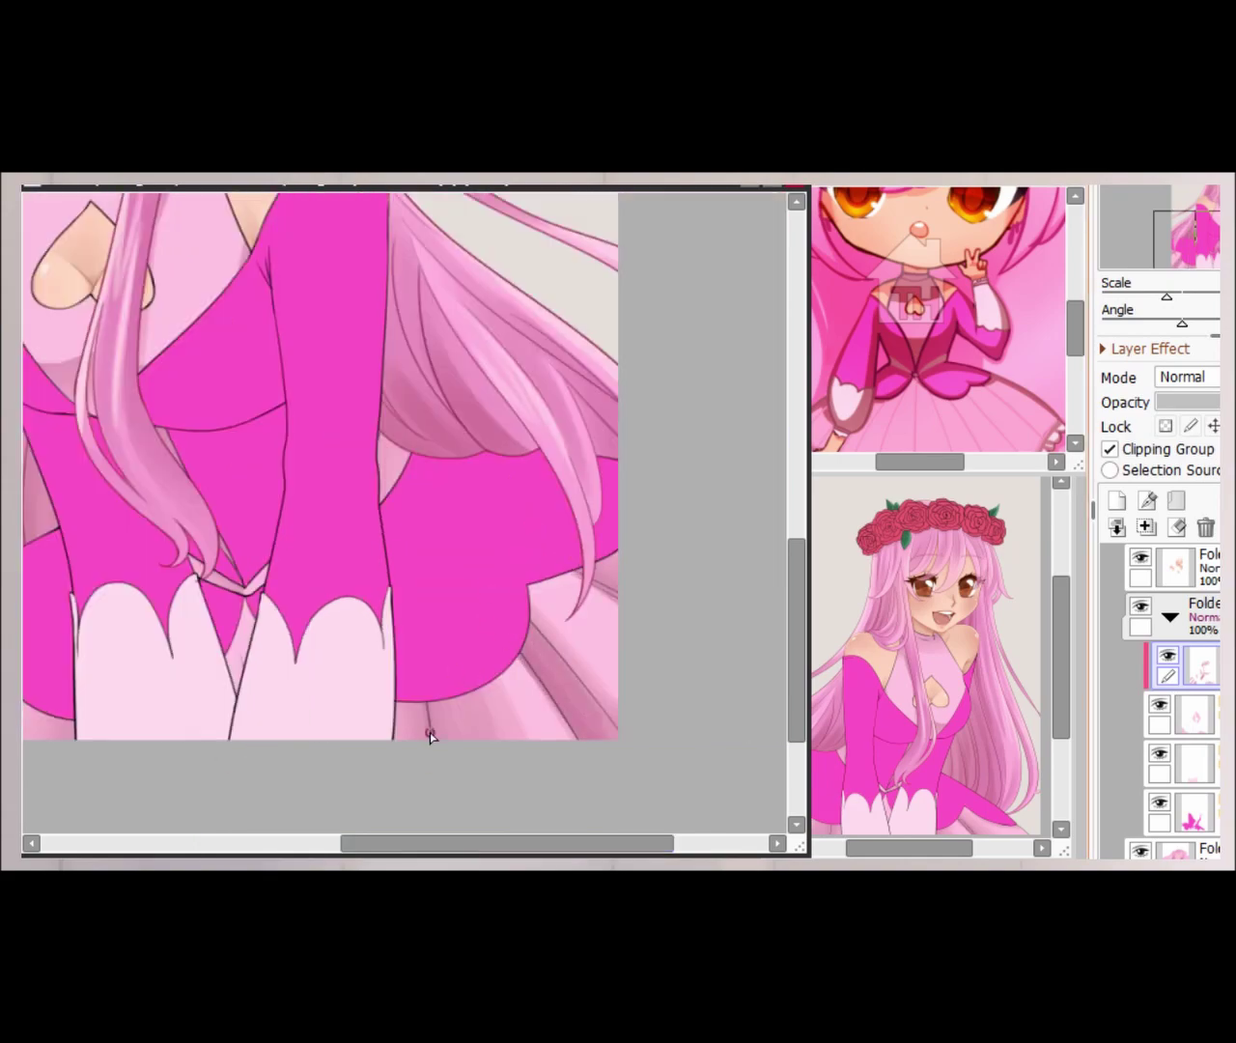
{"action": "scroll", "coordinate": [464, 693], "scroll_direction": "left", "scroll_amount": 10}
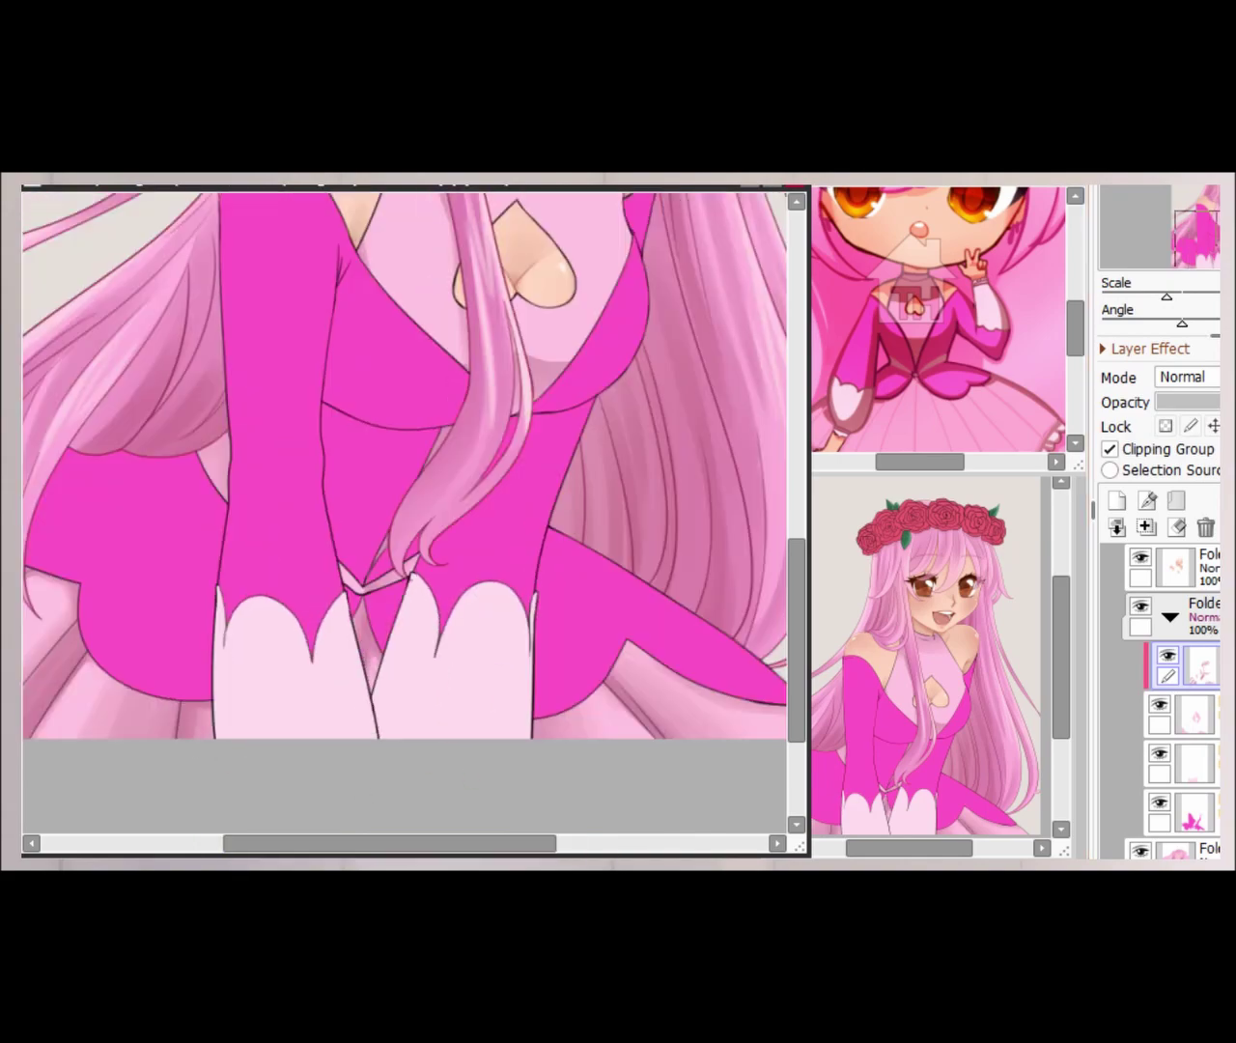
{"action": "scroll", "coordinate": [519, 389], "scroll_direction": "down", "scroll_amount": 5}
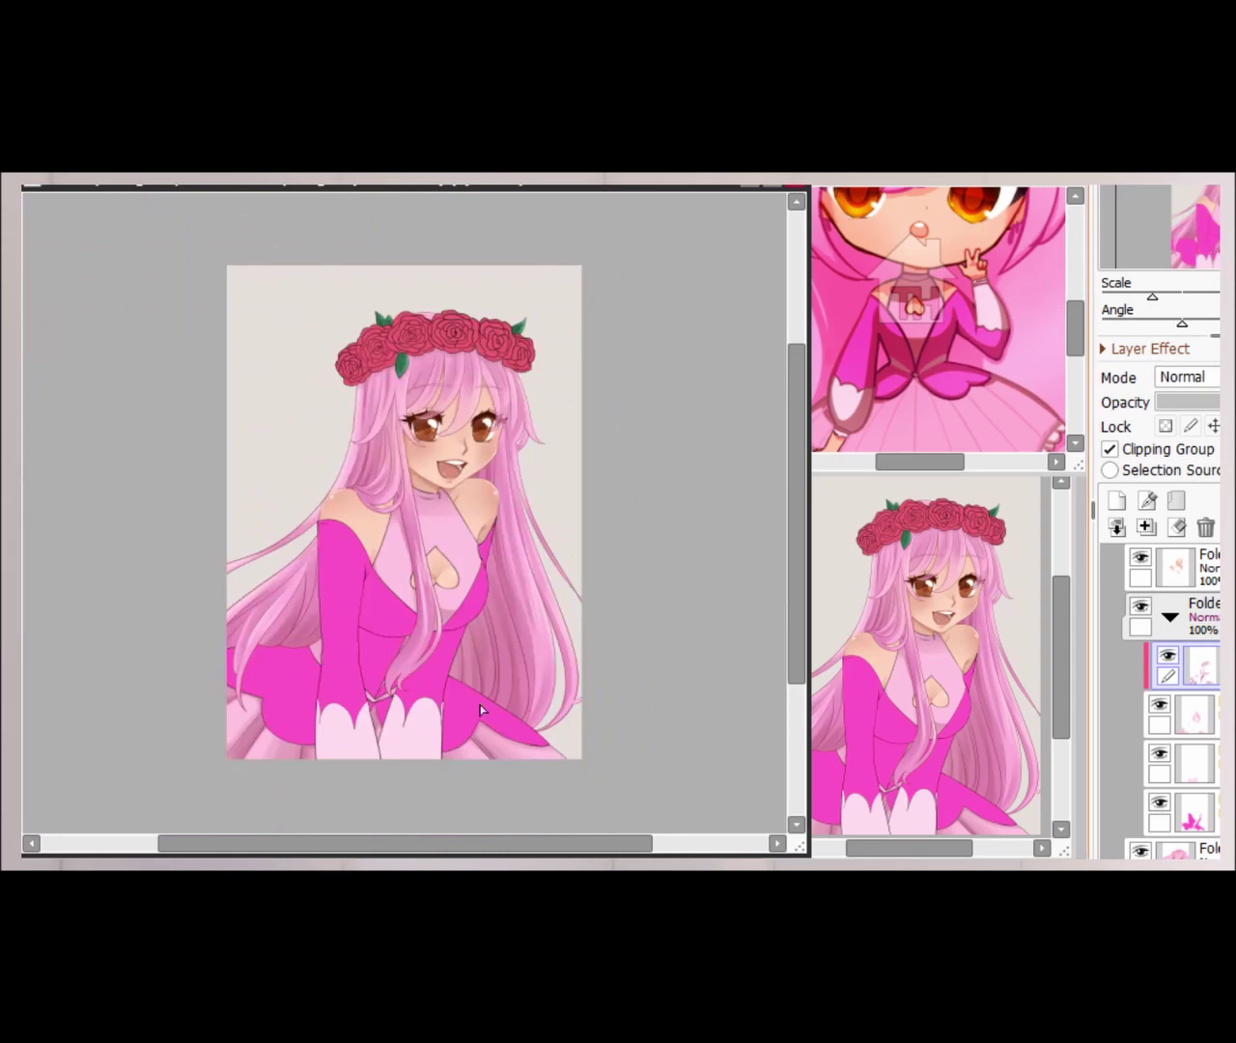
{"action": "scroll", "coordinate": [480, 710], "scroll_direction": "up", "scroll_amount": 4}
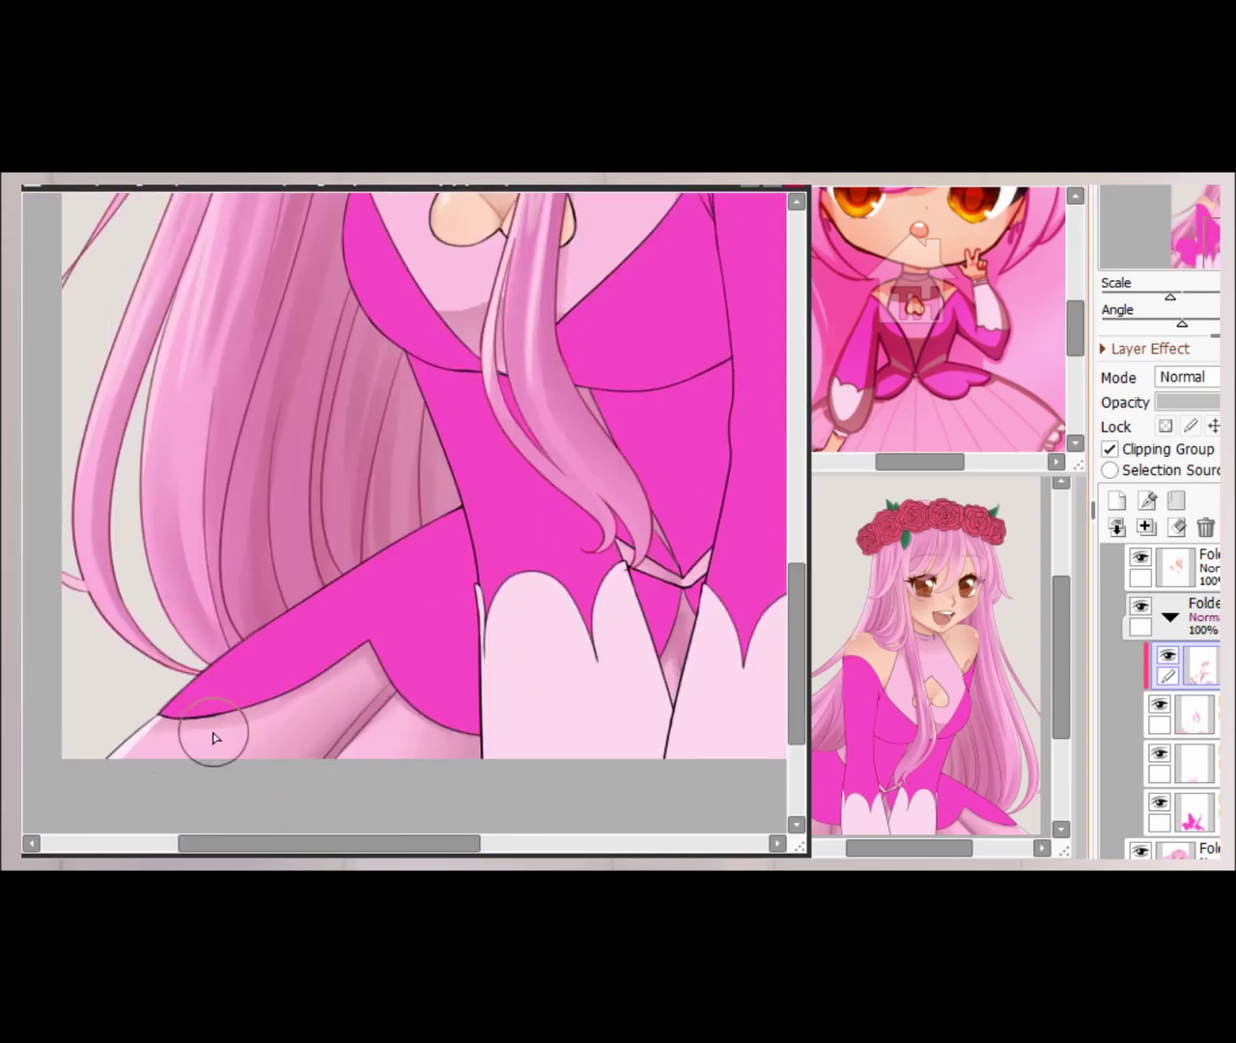
{"action": "scroll", "coordinate": [214, 737], "scroll_direction": "down", "scroll_amount": 5}
- Shade the bust curves around the heart cutout on a new clipped layer and merge it into the dress shading layer
{"action": "scroll", "coordinate": [744, 670], "scroll_direction": "up", "scroll_amount": 6}
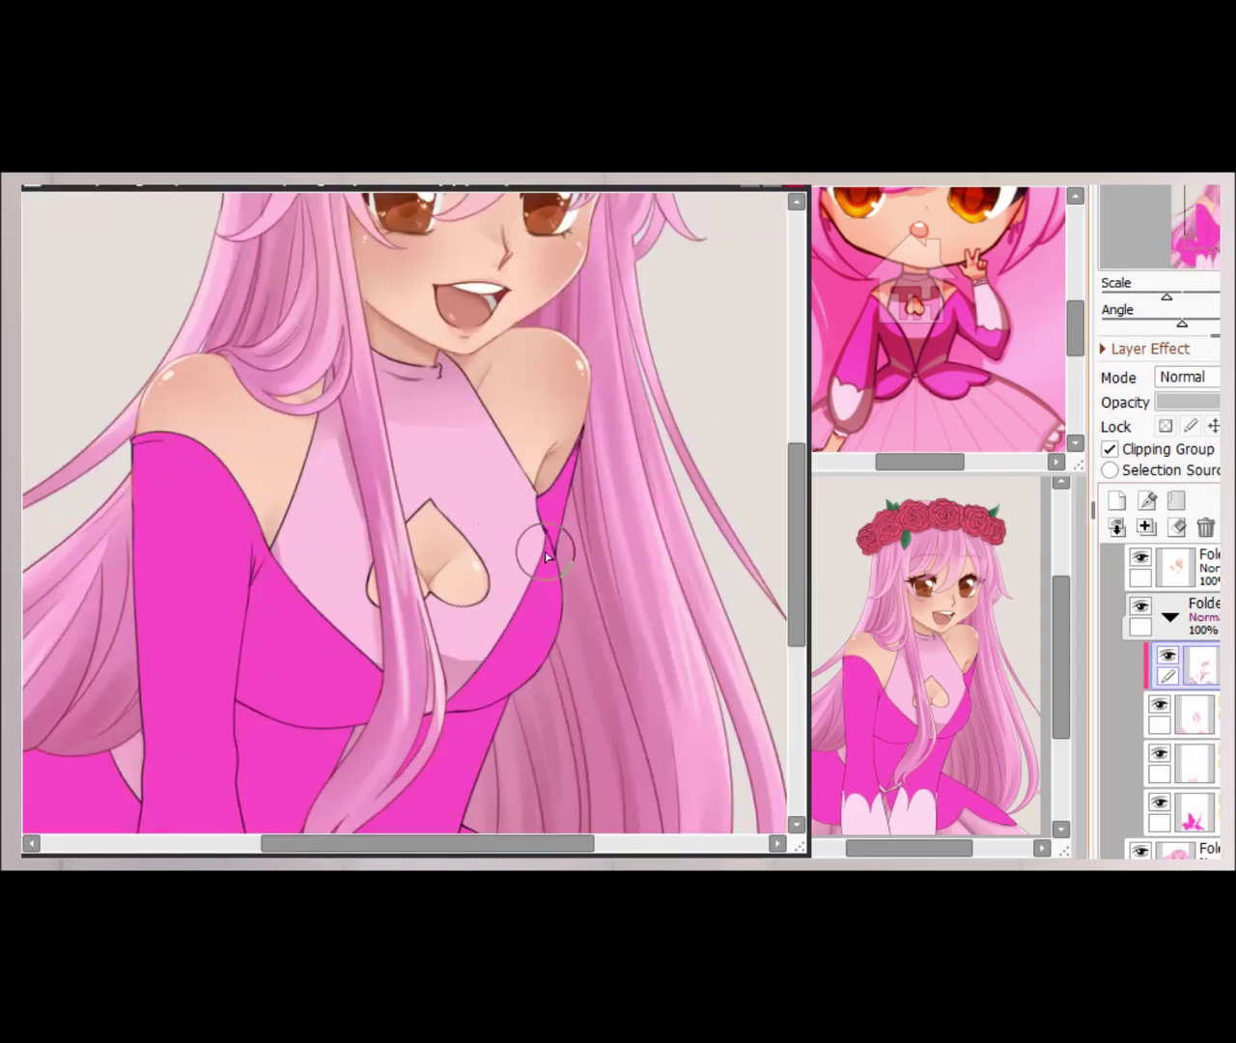
{"action": "scroll", "coordinate": [545, 557], "scroll_direction": "down", "scroll_amount": 1}
{"action": "scroll", "coordinate": [545, 482], "scroll_direction": "up", "scroll_amount": 4}
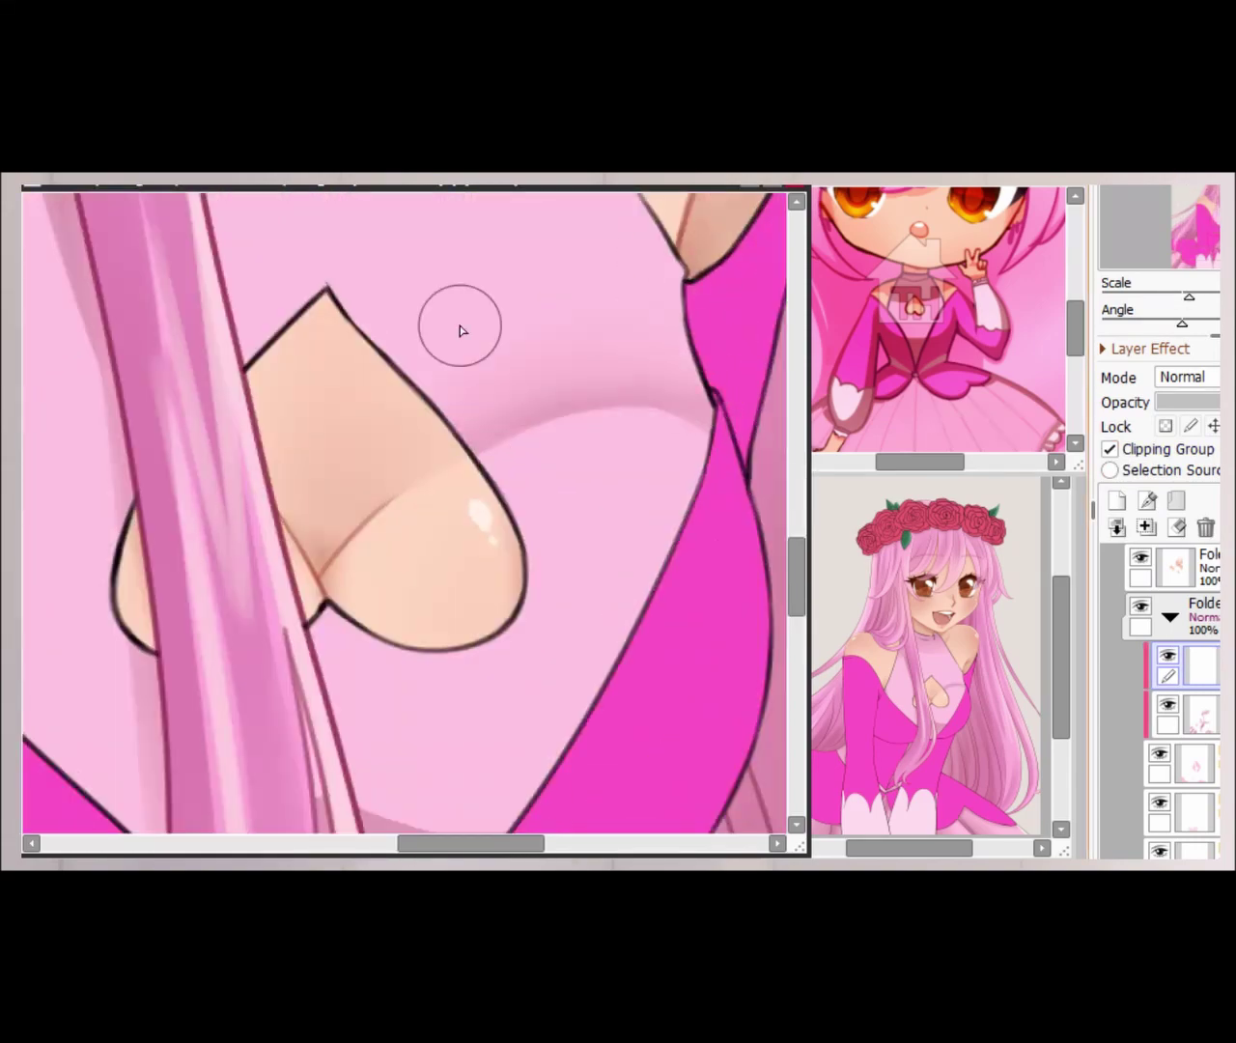
{"action": "scroll", "coordinate": [645, 403], "scroll_direction": "down", "scroll_amount": 3}
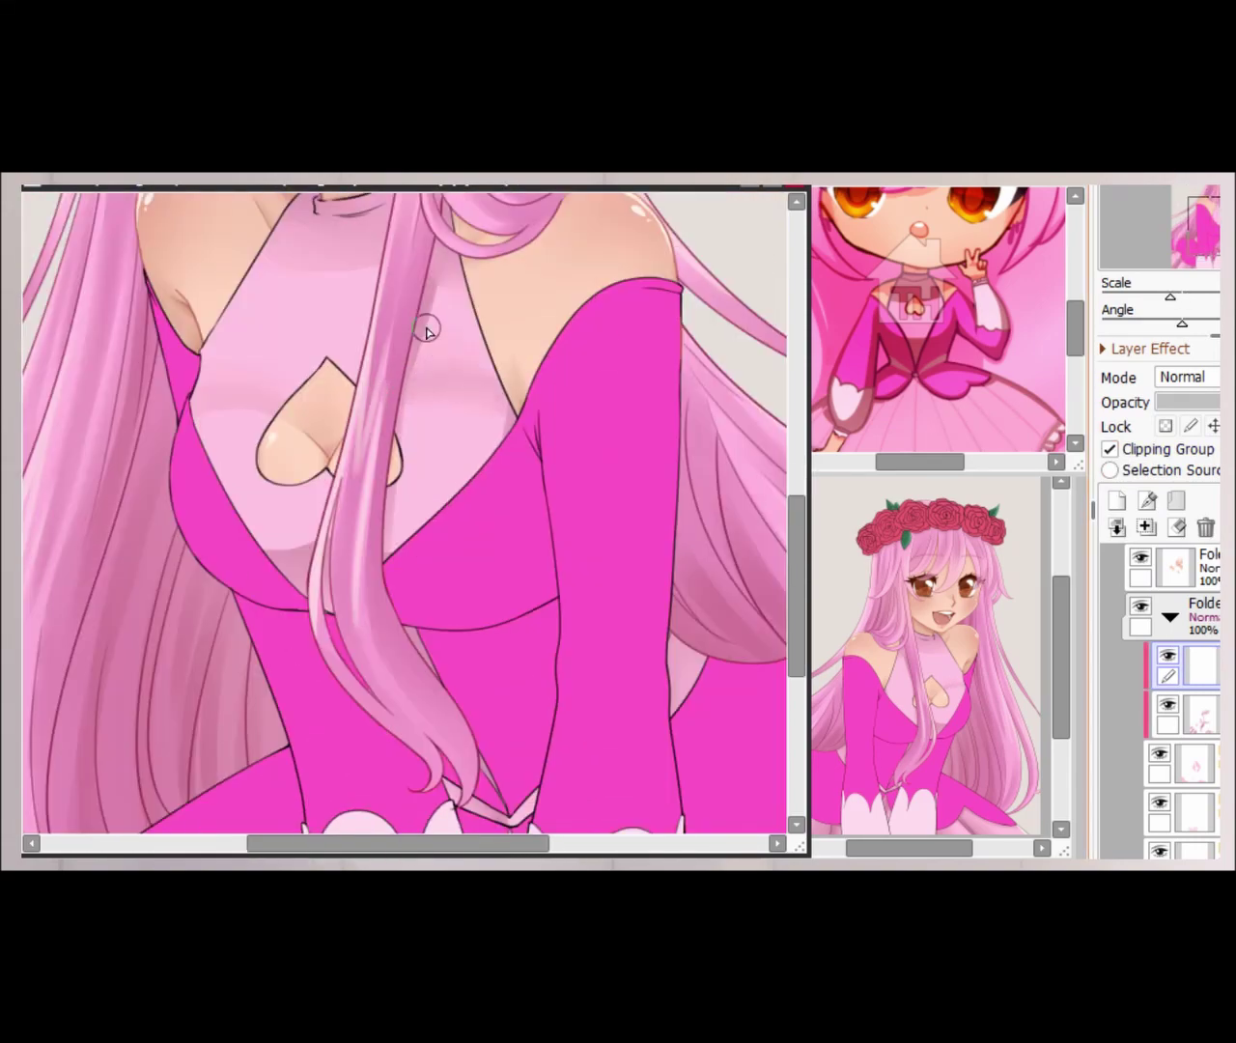
{"action": "scroll", "coordinate": [315, 483], "scroll_direction": "down", "scroll_amount": 4}
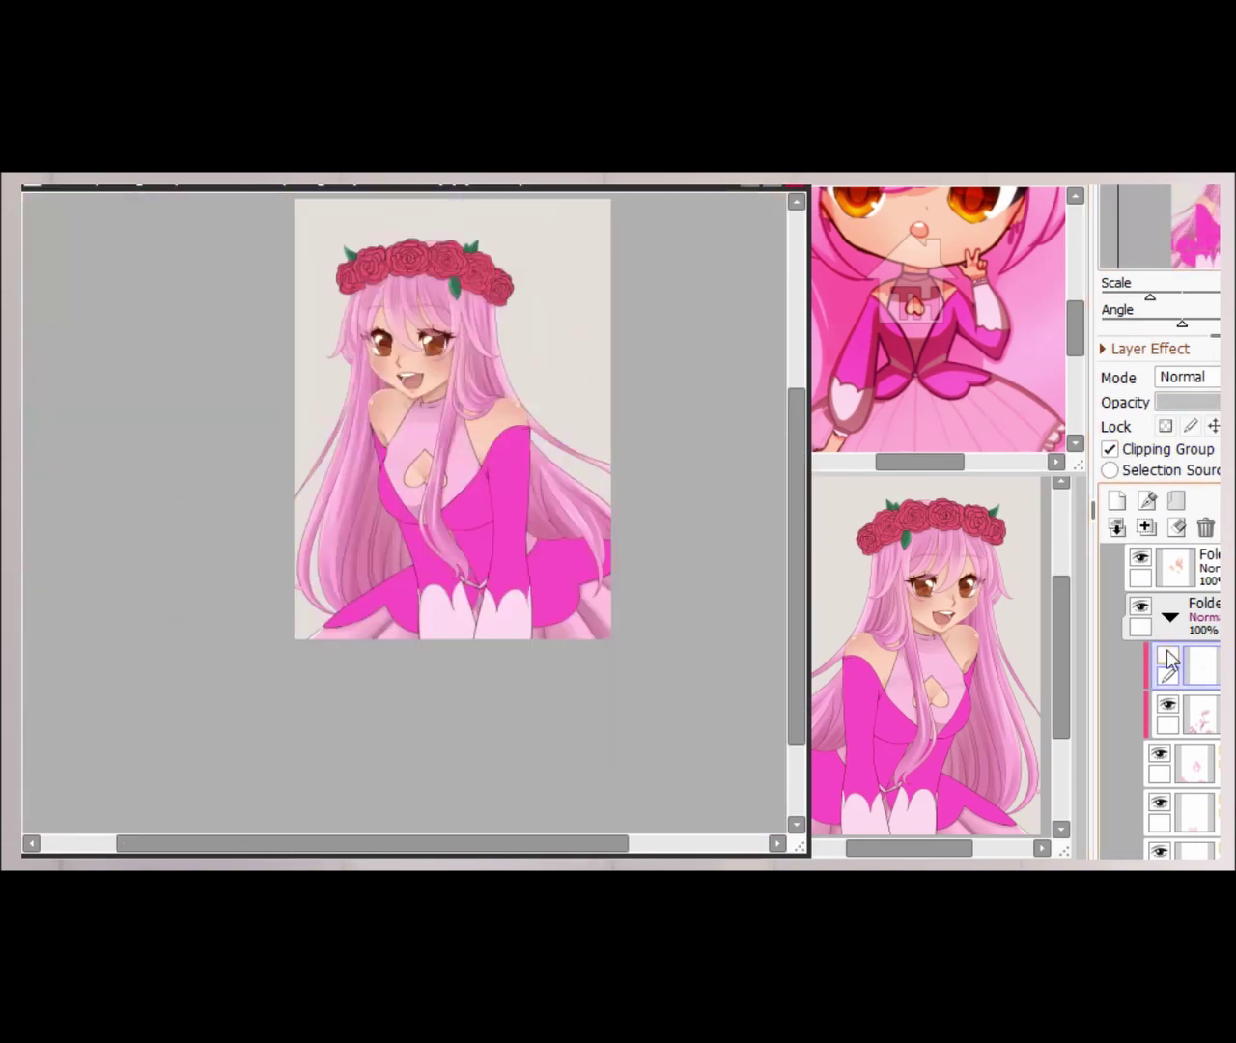
{"action": "scroll", "coordinate": [316, 484], "scroll_direction": "up", "scroll_amount": 7}
{"action": "left_click", "coordinate": [1116, 527]}
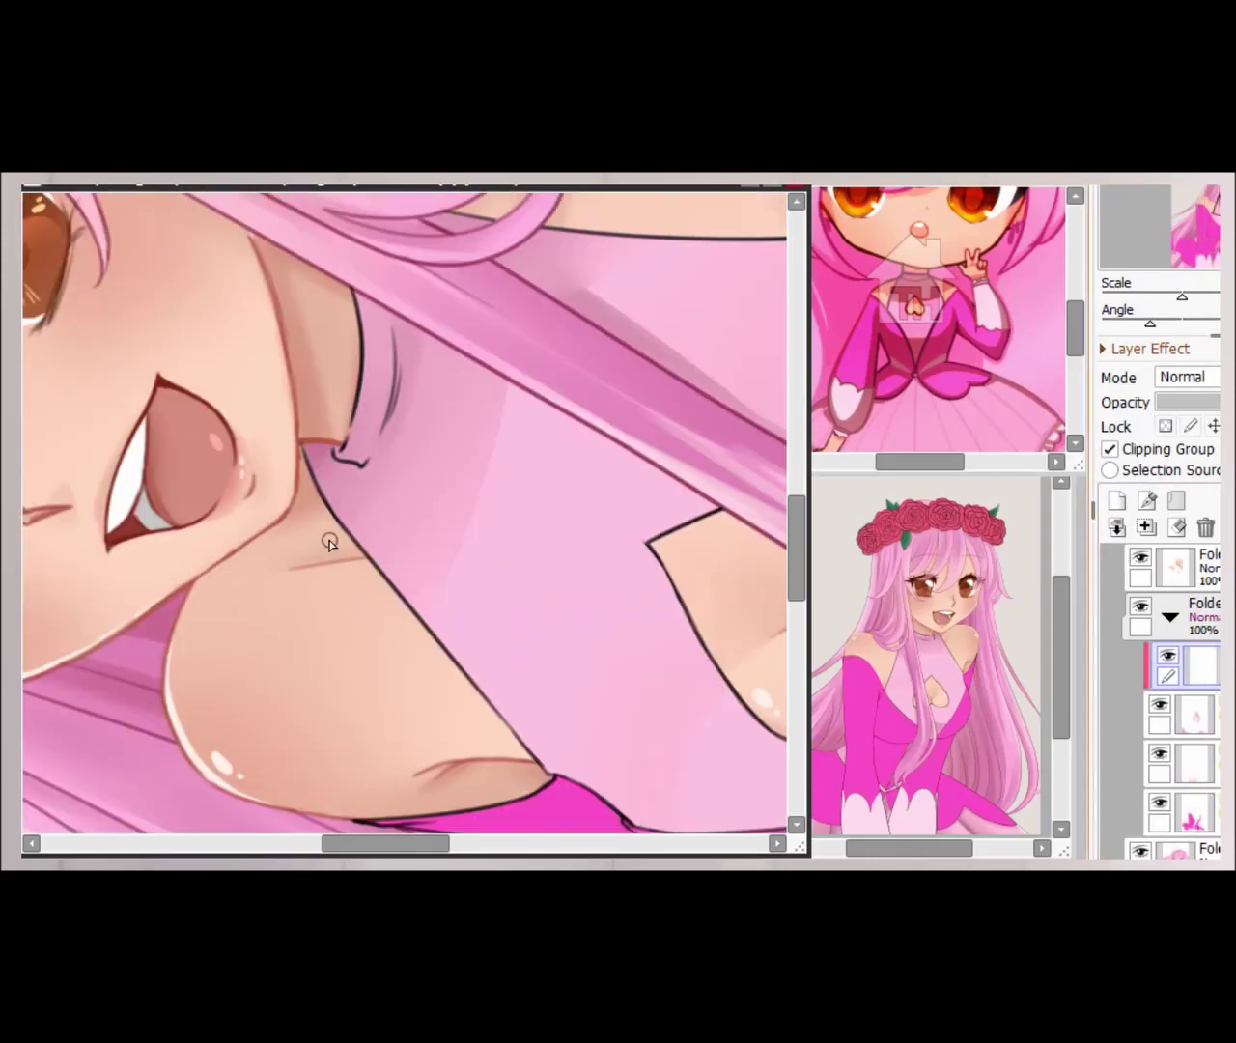
- Lock the transparency of the clothing line layer and tint the collar, chest panel and heart cutout outlines muted mauve
{"action": "key", "text": "ctrl+0"}
{"action": "scroll", "coordinate": [1136, 711], "scroll_direction": "up", "scroll_amount": 3}
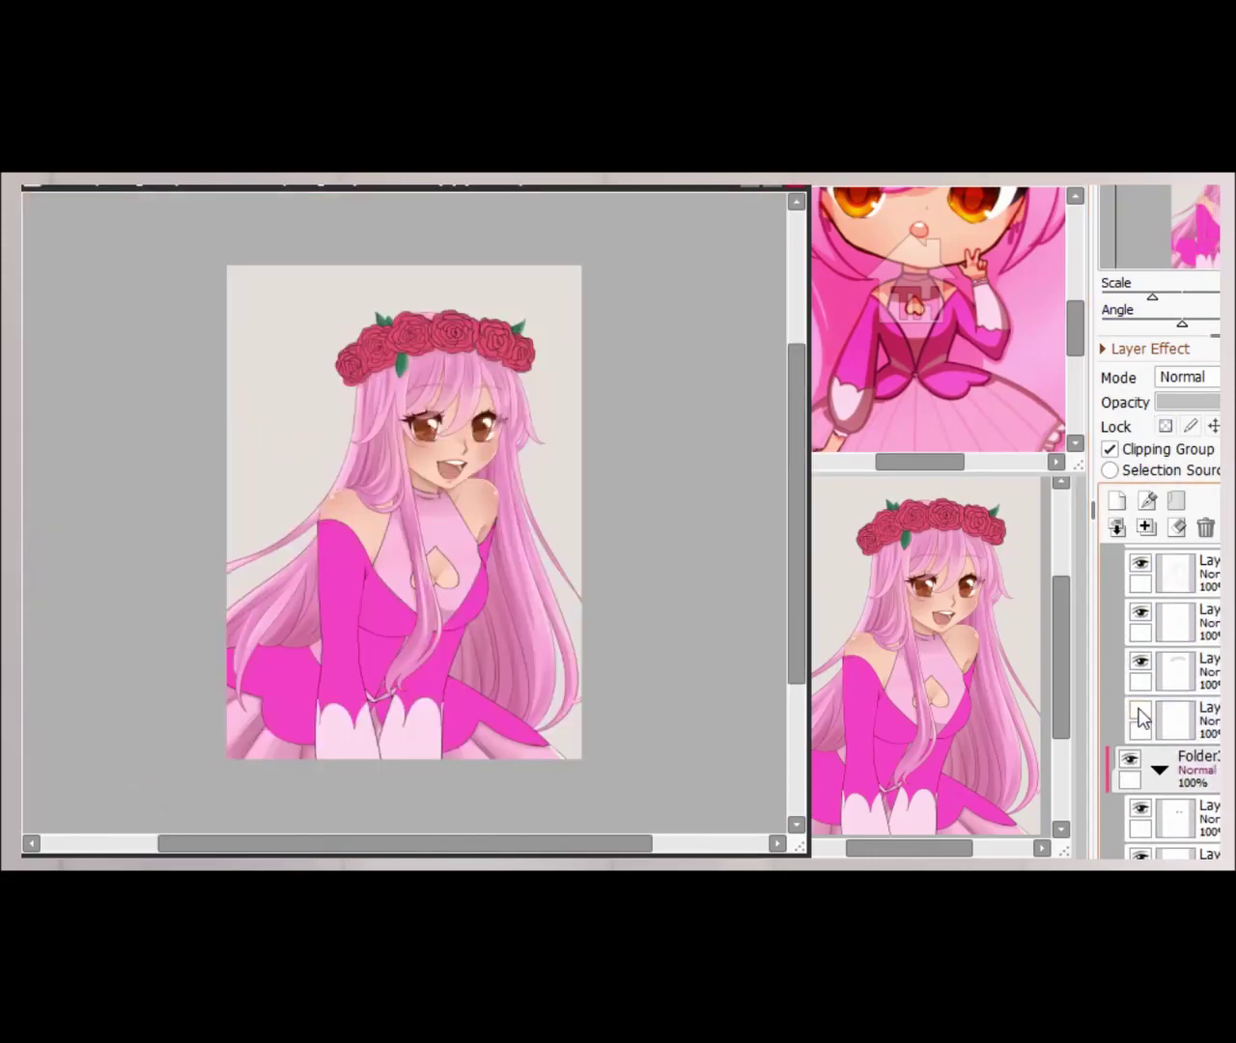
{"action": "left_click", "coordinate": [1176, 628]}
{"action": "scroll", "coordinate": [606, 515], "scroll_direction": "up", "scroll_amount": 3}
{"action": "scroll", "coordinate": [606, 515], "scroll_direction": "down", "scroll_amount": 3}
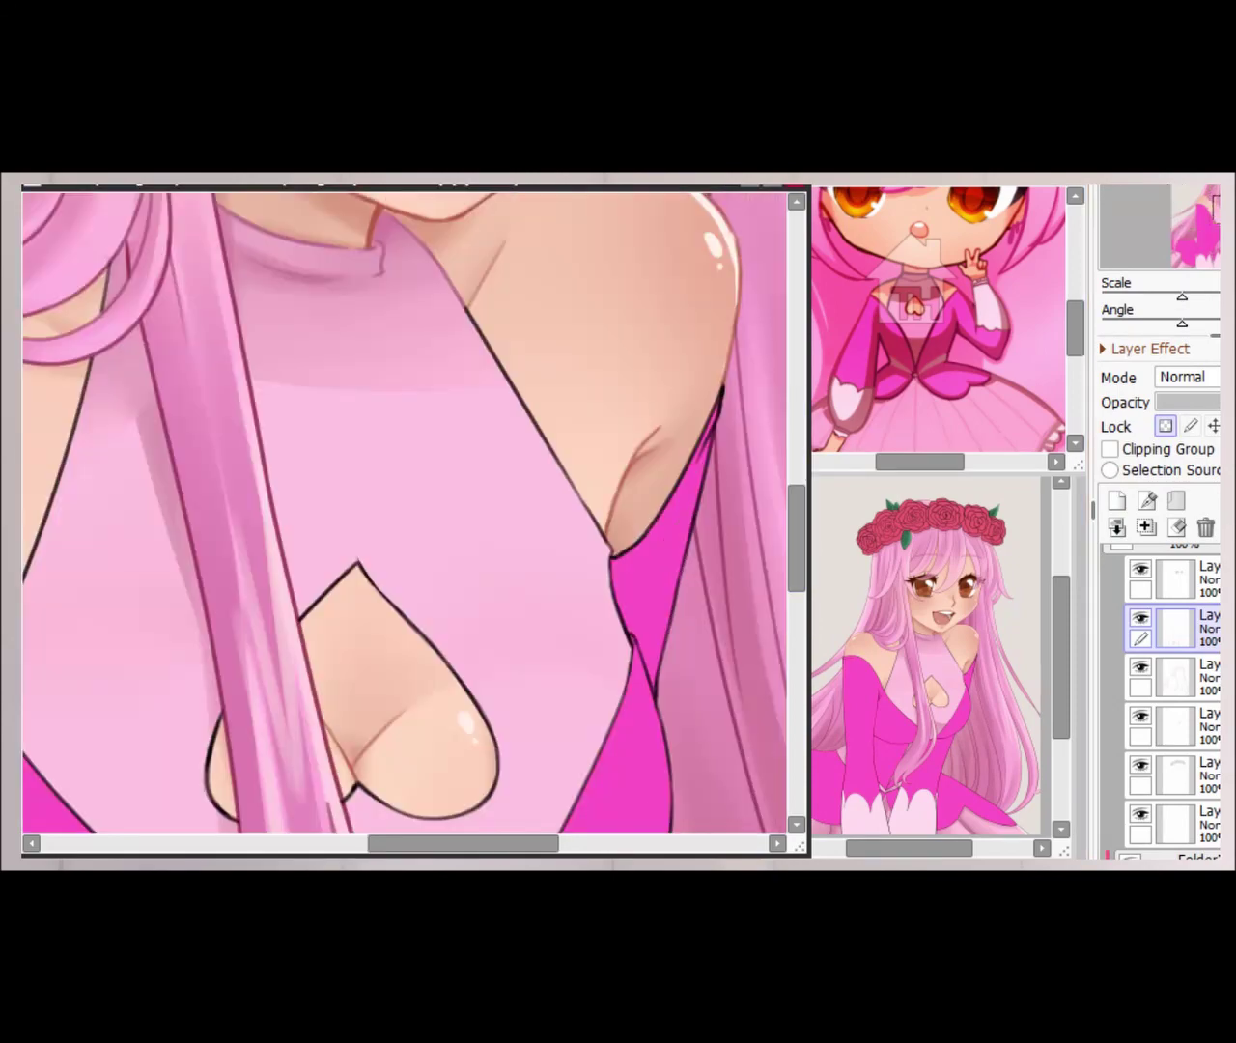
{"action": "scroll", "coordinate": [570, 414], "scroll_direction": "up", "scroll_amount": 3}
{"action": "scroll", "coordinate": [190, 307], "scroll_direction": "down", "scroll_amount": 4}
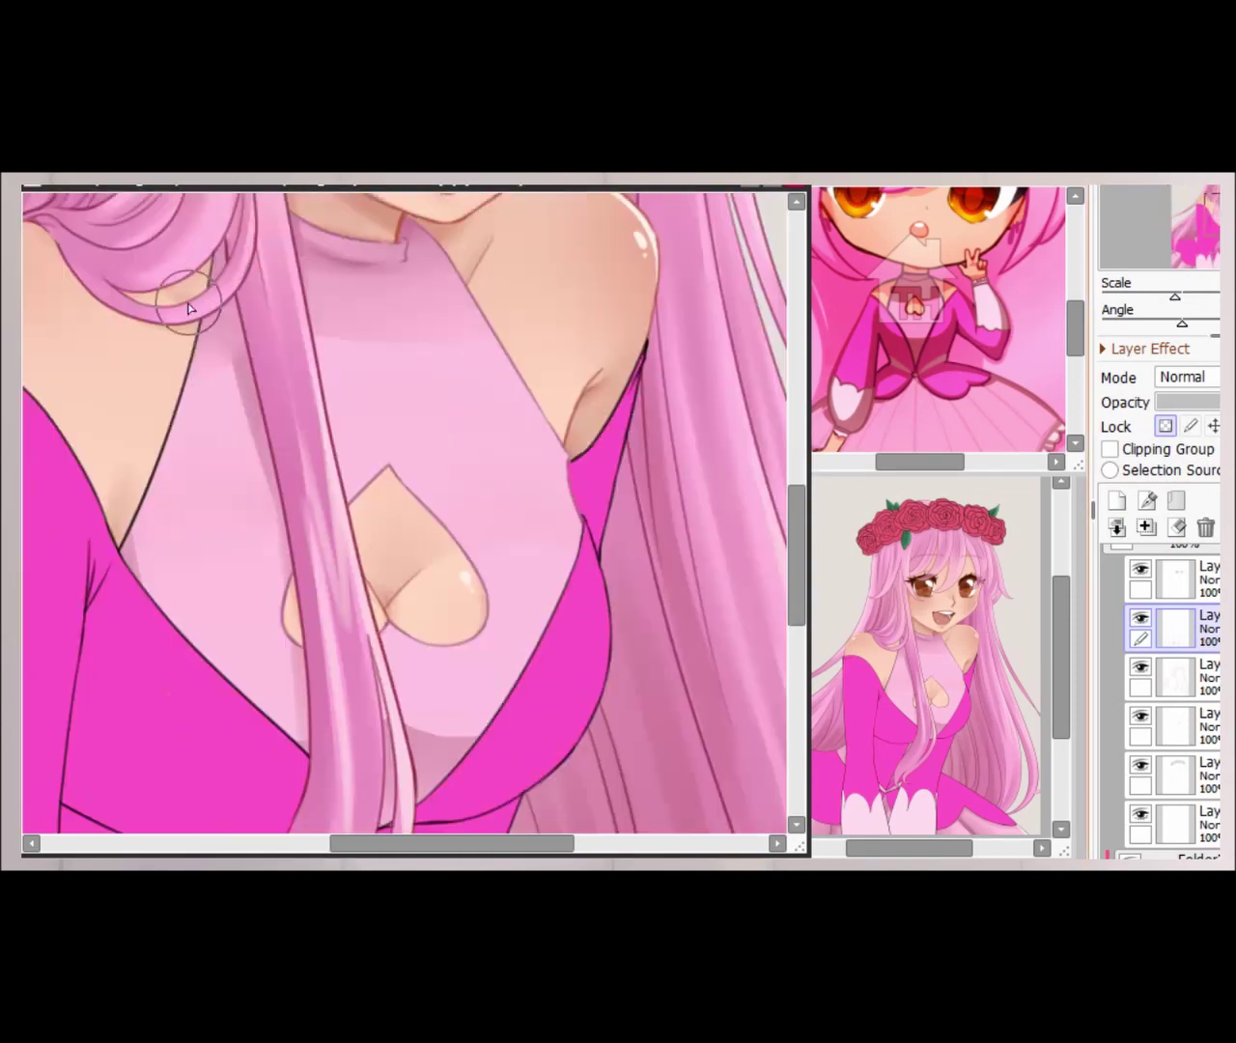
- Tint the black outlines of the waist trim, skirt folds and scalloped cuff edges muted mauve
{"action": "scroll", "coordinate": [598, 555], "scroll_direction": "up", "scroll_amount": 3}
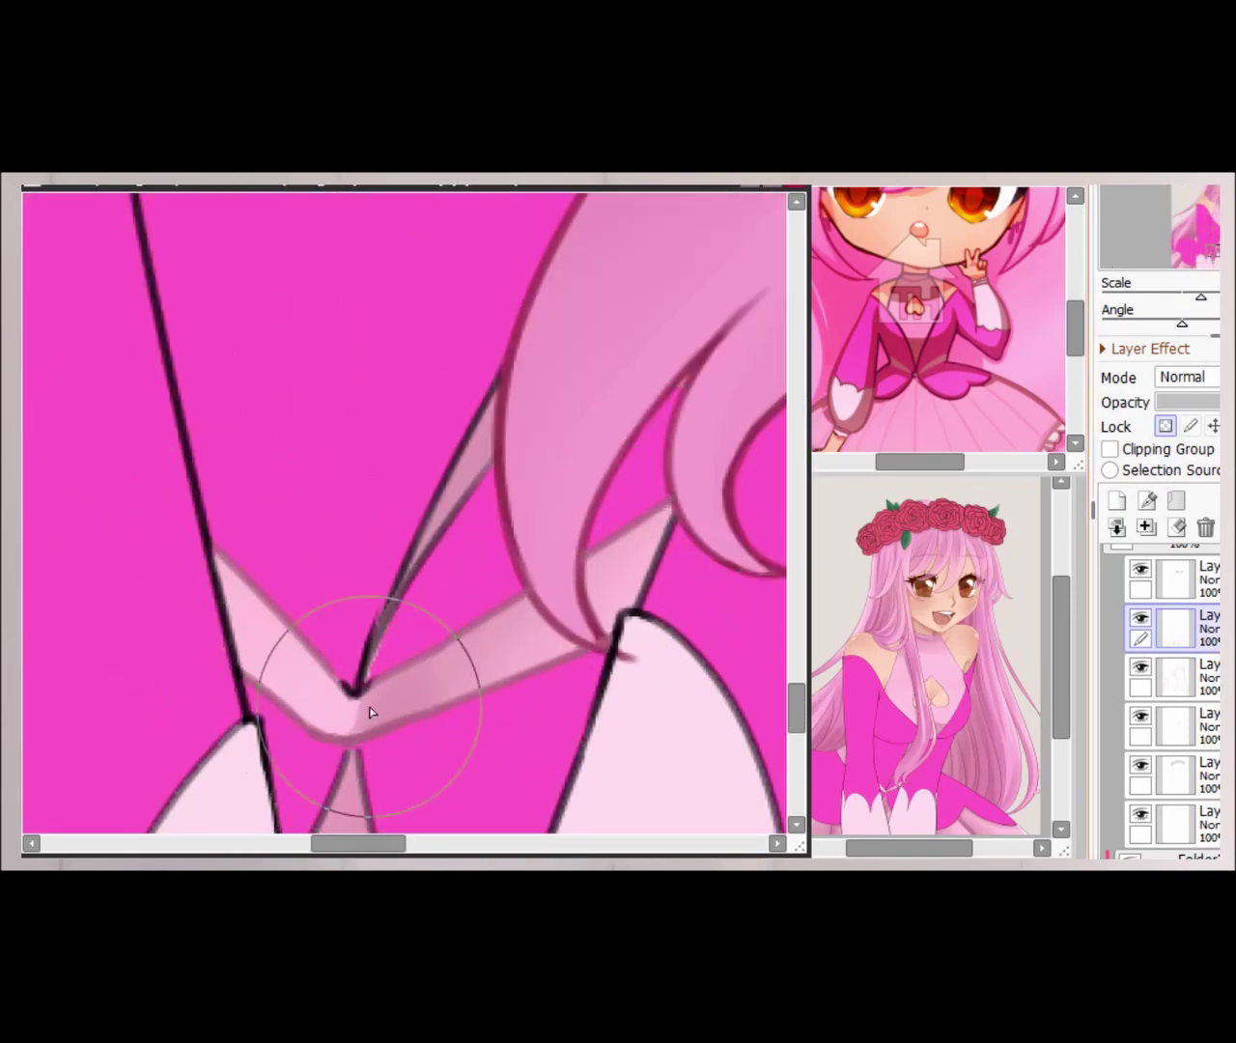
{"action": "scroll", "coordinate": [367, 708], "scroll_direction": "down", "scroll_amount": 2}
{"action": "scroll", "coordinate": [365, 590], "scroll_direction": "down", "scroll_amount": 2}
{"action": "scroll", "coordinate": [280, 483], "scroll_direction": "right", "scroll_amount": 10}
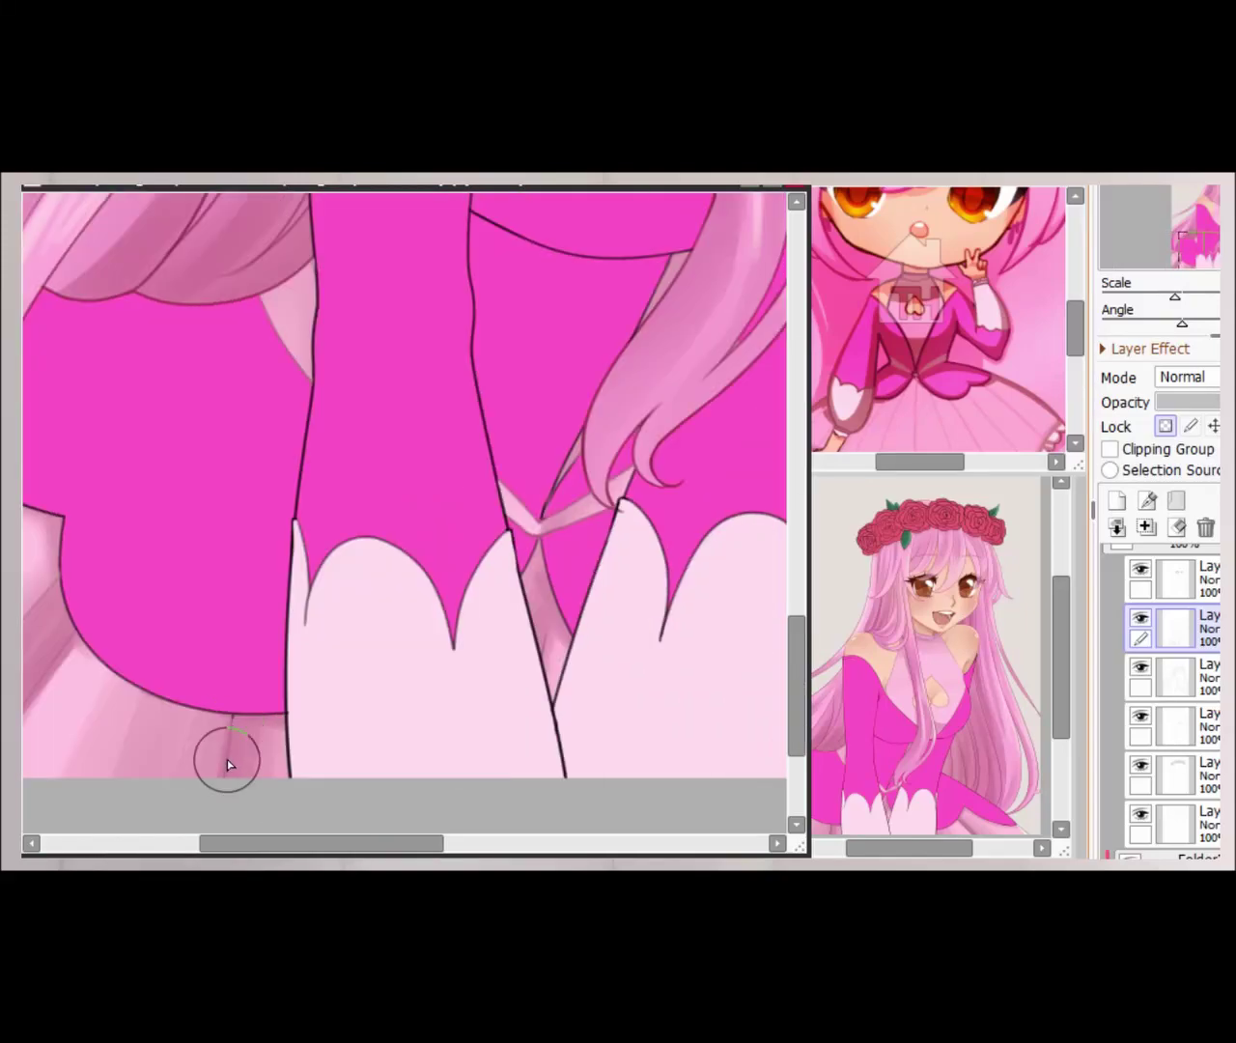
{"action": "scroll", "coordinate": [516, 849], "scroll_direction": "left", "scroll_amount": 4}
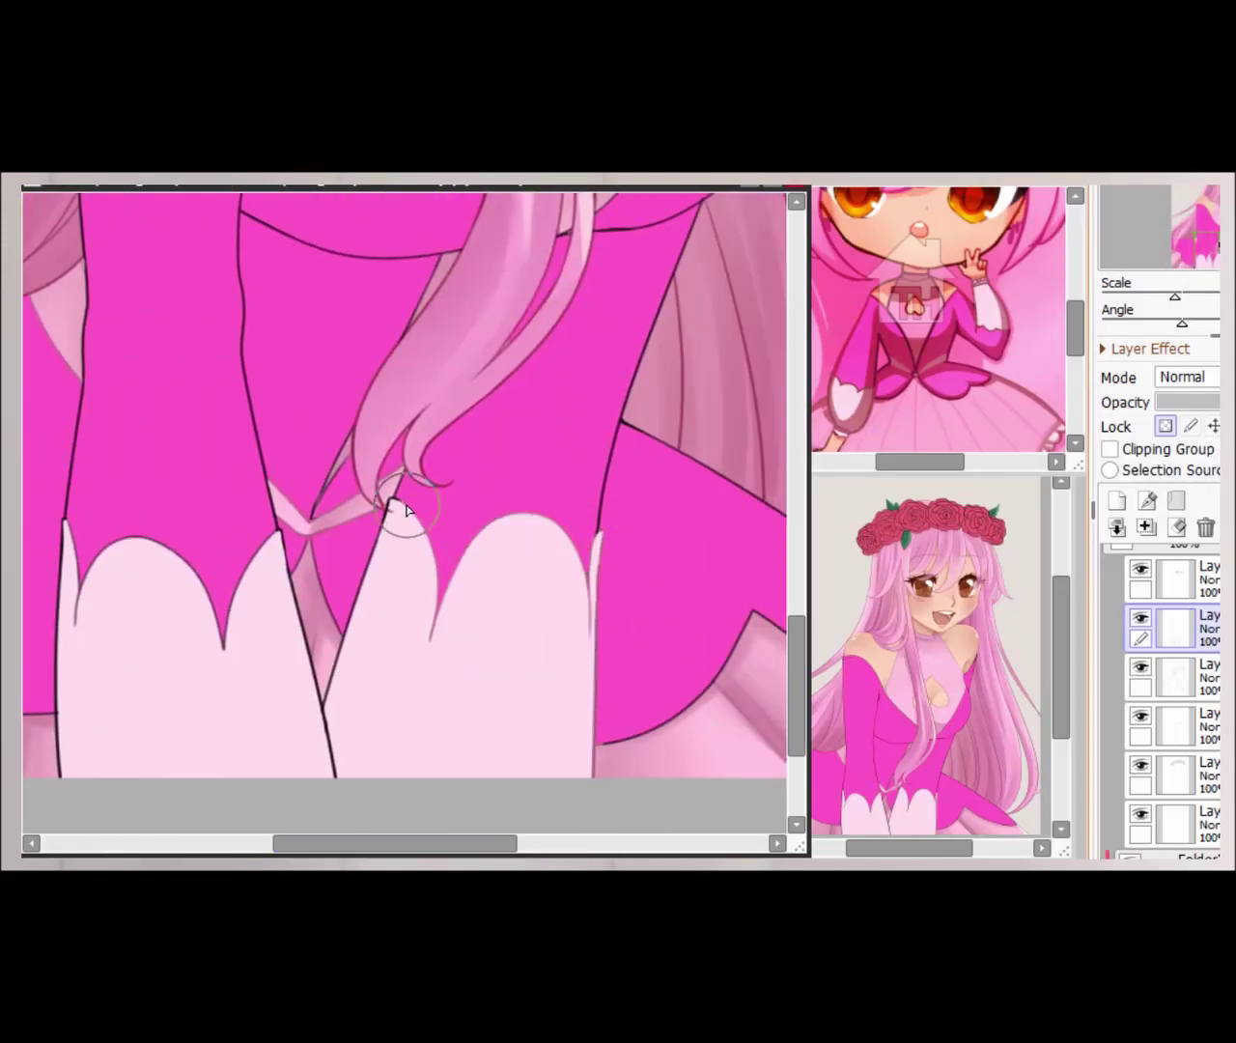
- Paint small white shine marks on the chest panel using a new clipped layer, and merge it into the dress layer
{"action": "scroll", "coordinate": [309, 794], "scroll_direction": "down", "scroll_amount": 5}
{"action": "scroll", "coordinate": [1168, 695], "scroll_direction": "down", "scroll_amount": 3}
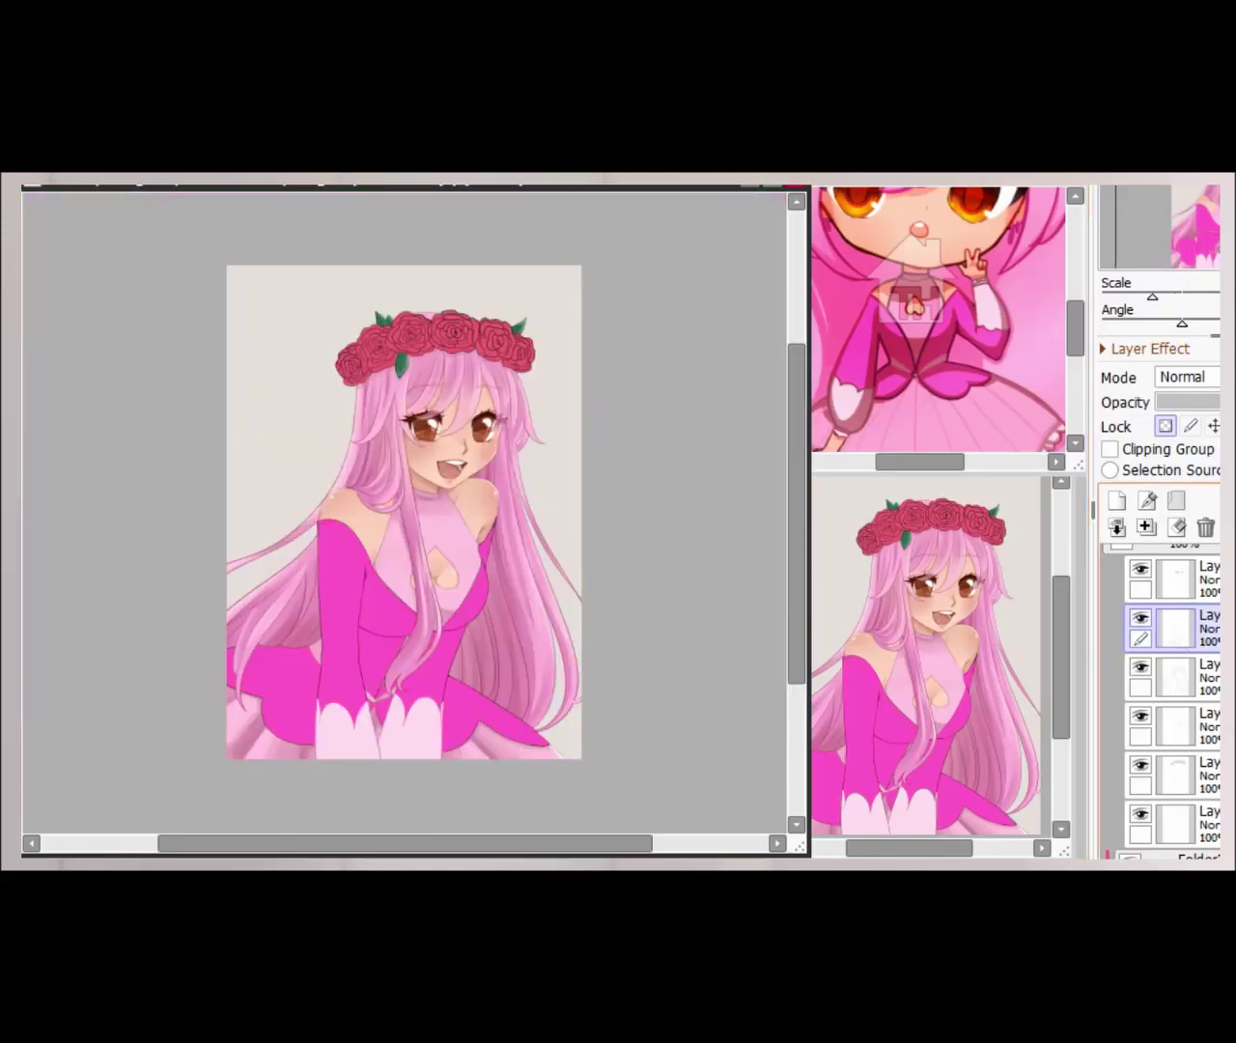
{"action": "left_click", "coordinate": [1140, 678]}
{"action": "left_click", "coordinate": [1141, 677]}
{"action": "left_click", "coordinate": [1170, 689]}
{"action": "scroll", "coordinate": [579, 579], "scroll_direction": "up", "scroll_amount": 5}
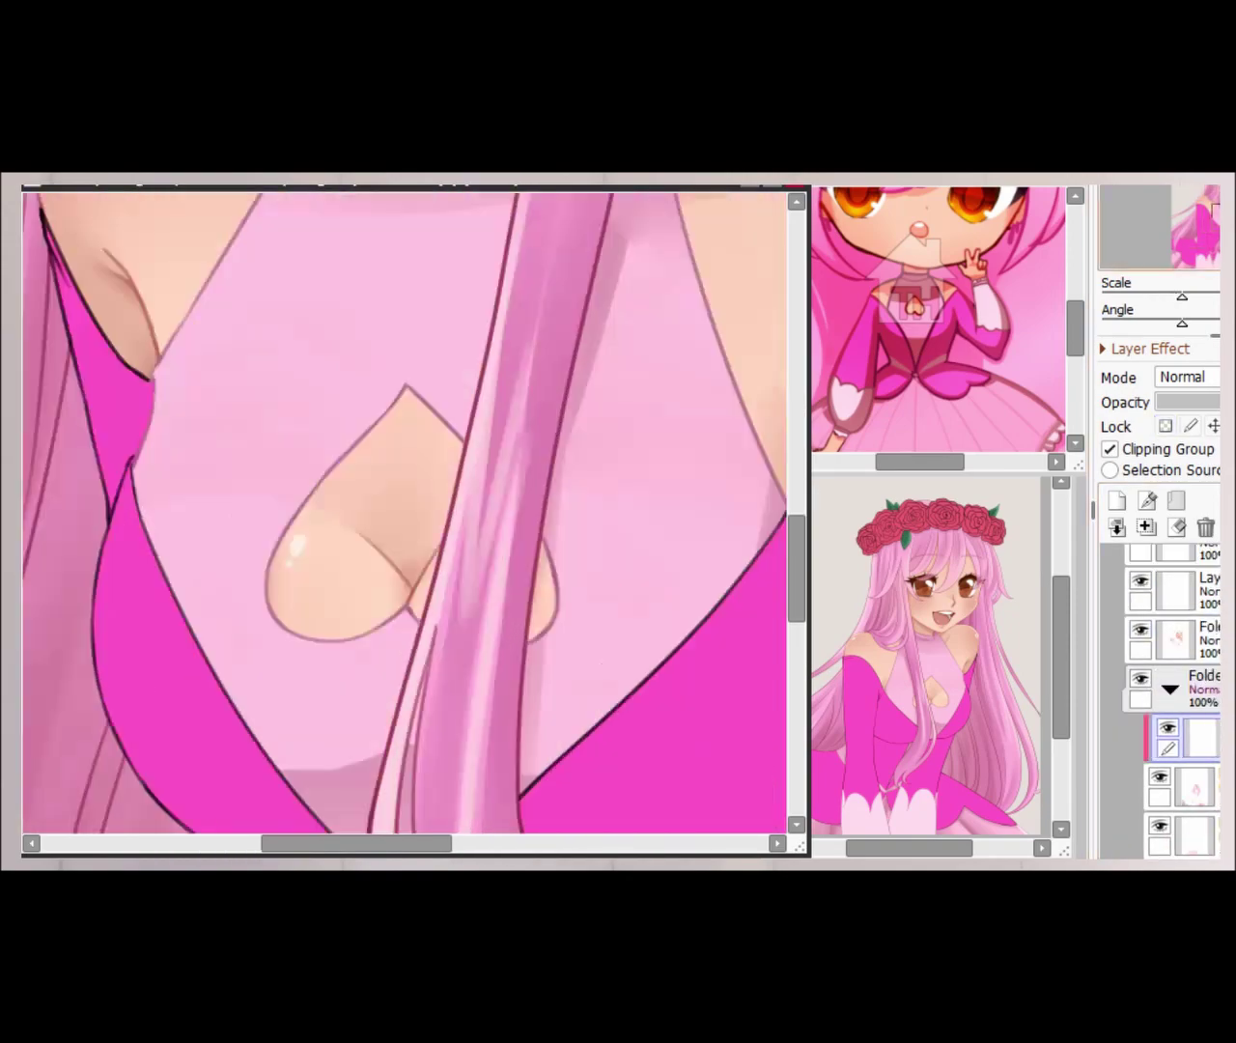
{"action": "left_click_drag", "start_coordinate": [269, 375], "coordinate": [298, 434]}
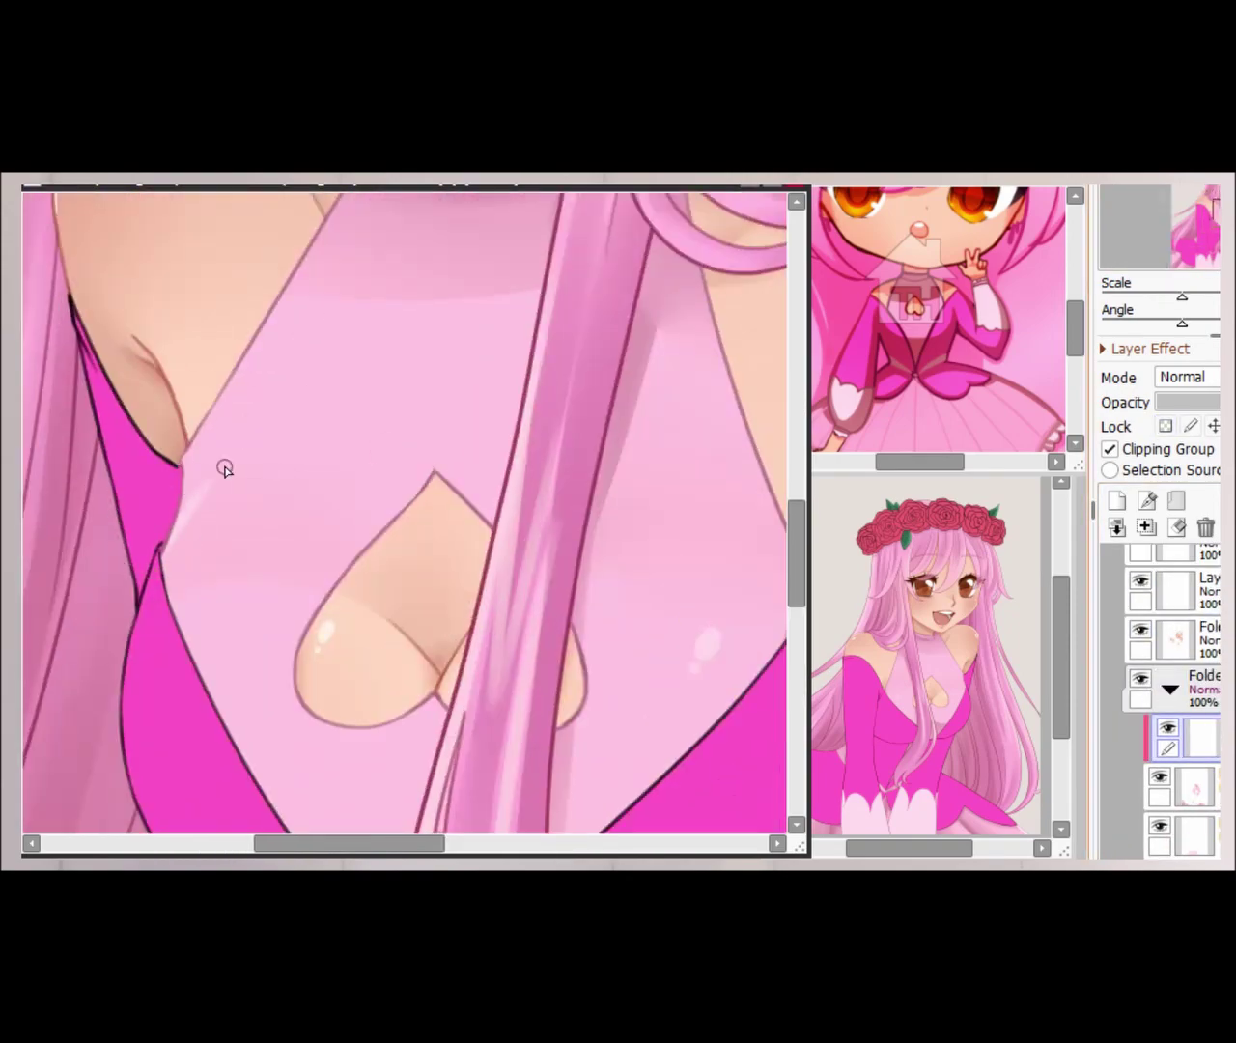
{"action": "scroll", "coordinate": [225, 469], "scroll_direction": "up", "scroll_amount": 1}
{"action": "scroll", "coordinate": [434, 637], "scroll_direction": "down", "scroll_amount": 6}
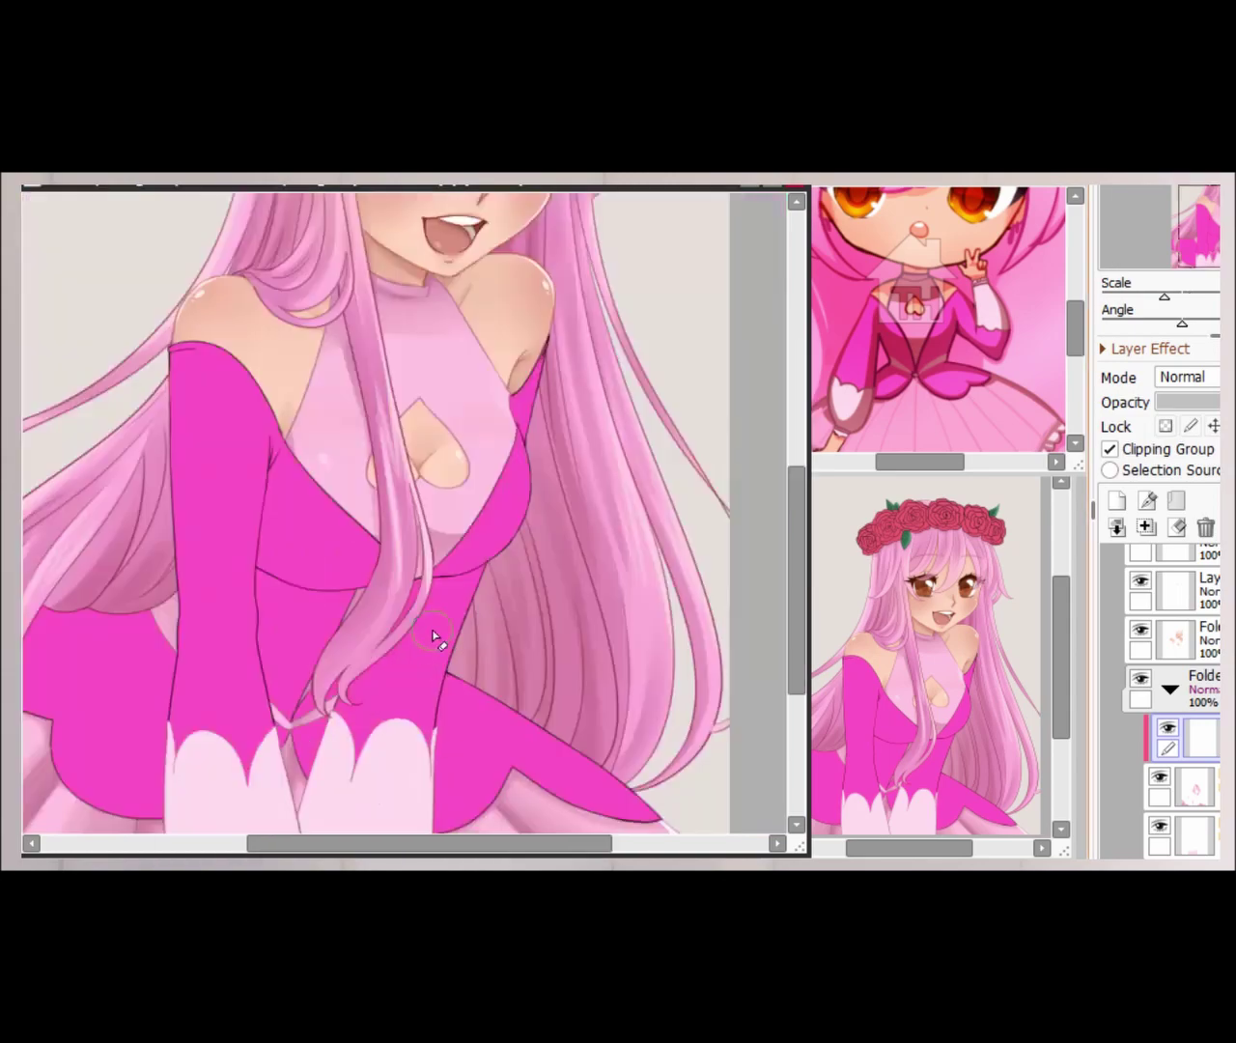
{"action": "key", "text": "ctrl+e"}
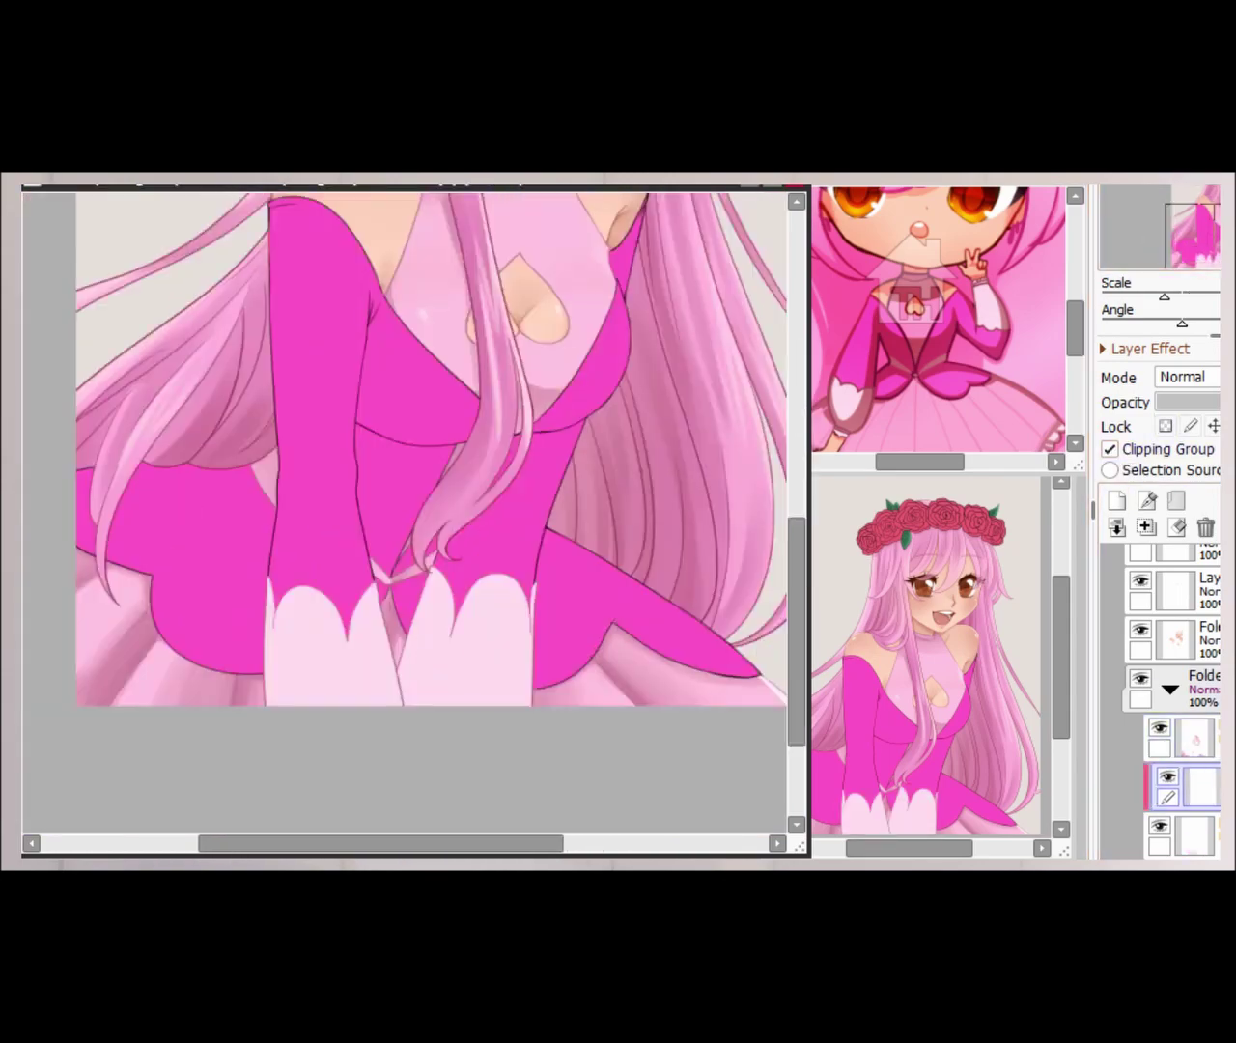
- Lasso one cuff to separate it from the other and shade both cuffs with soft mauve on a clipped layer
{"action": "scroll", "coordinate": [405, 625], "scroll_direction": "up", "scroll_amount": 2}
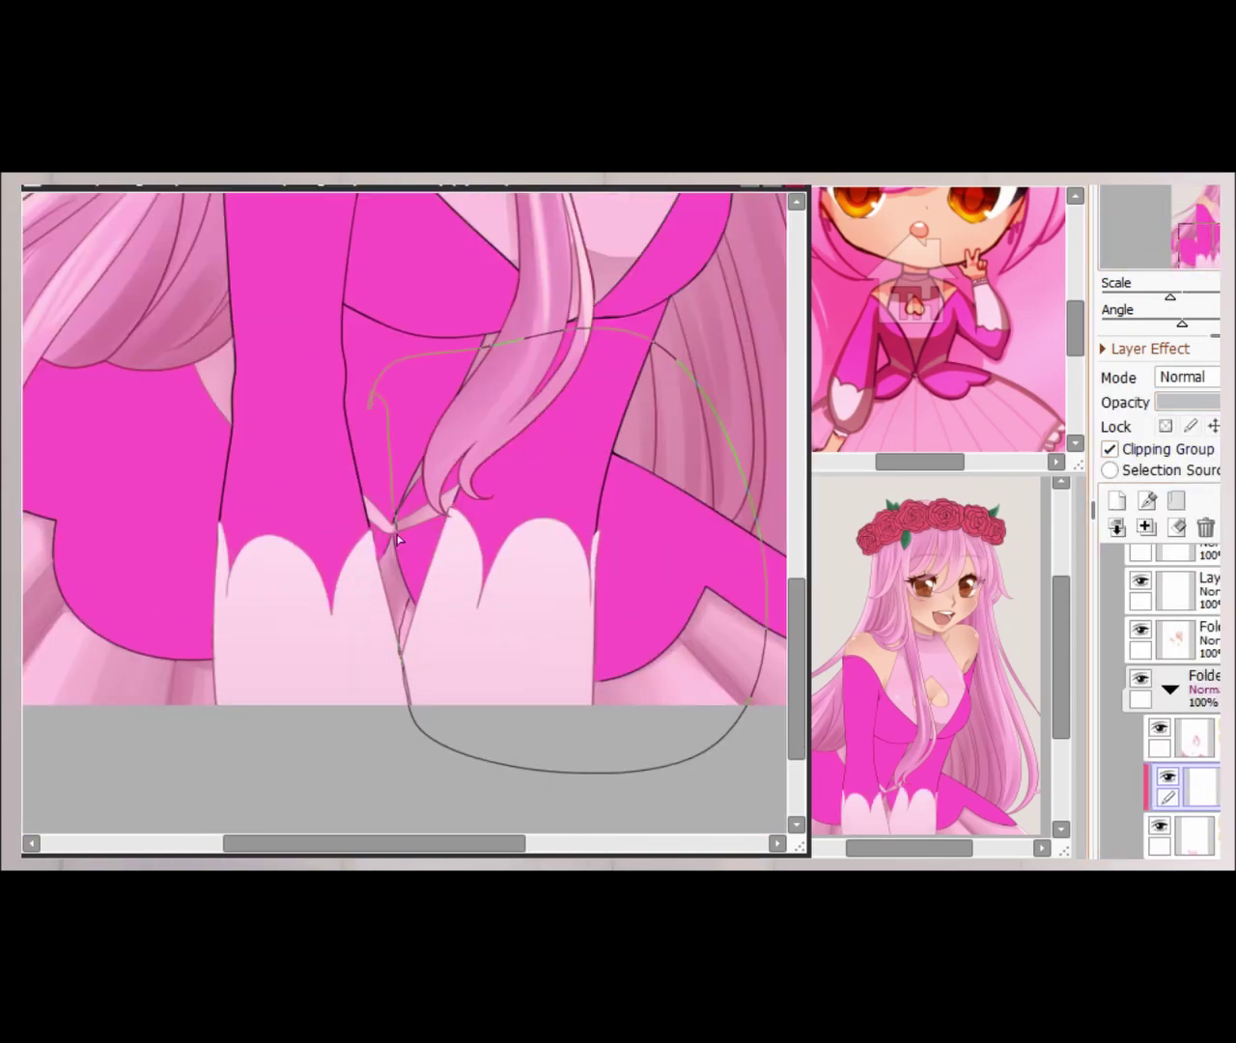
{"action": "left_click_drag", "start_coordinate": [397, 539], "coordinate": [398, 542]}
{"action": "key", "text": "b"}
{"action": "left_click_drag", "start_coordinate": [414, 612], "coordinate": [517, 676]}
{"action": "left_click_drag", "start_coordinate": [303, 608], "coordinate": [537, 676]}
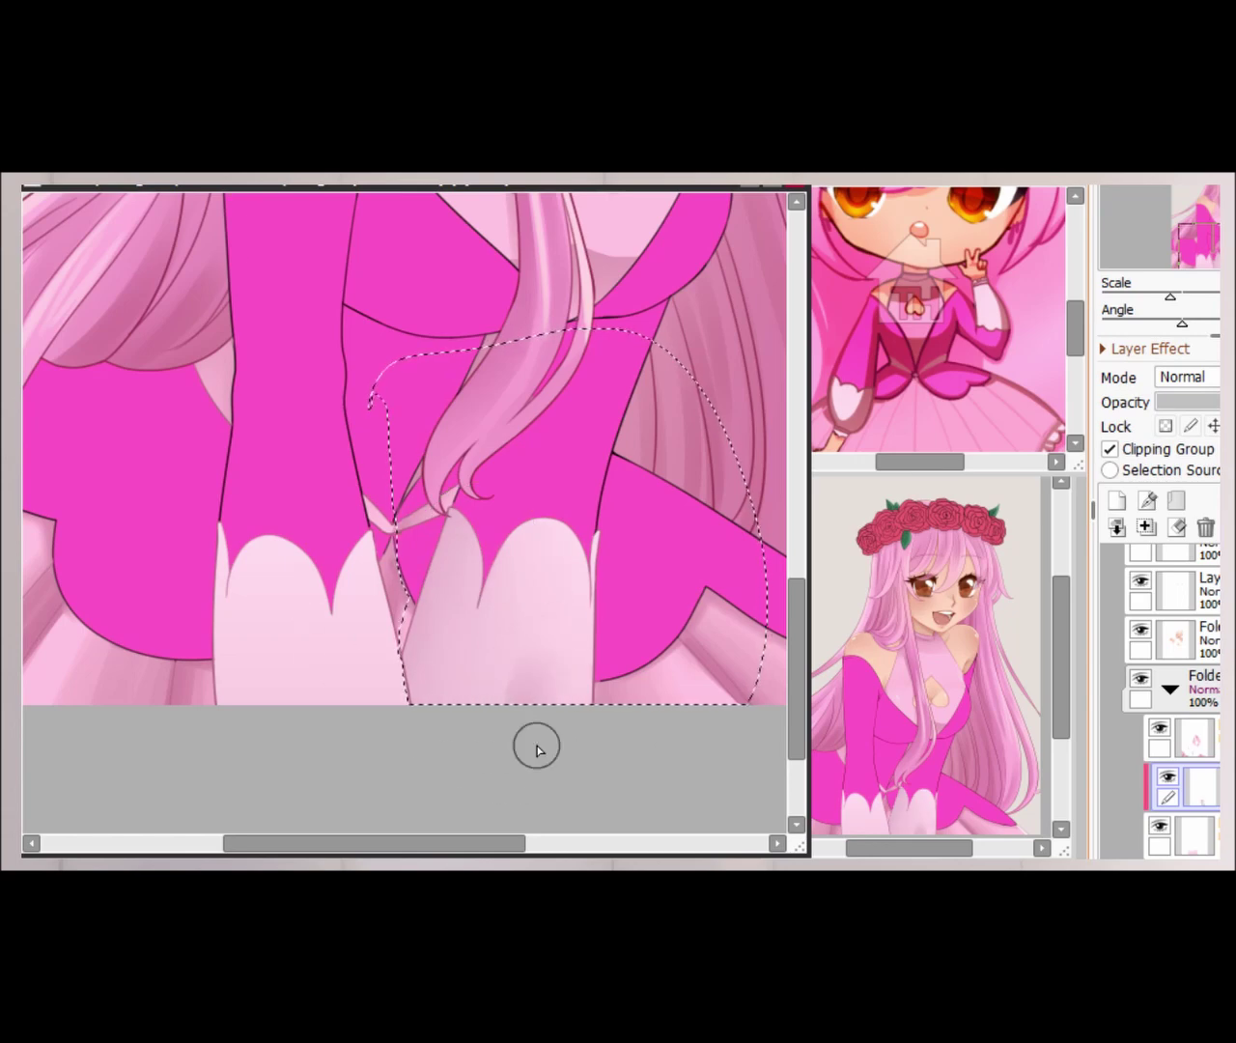
{"action": "scroll", "coordinate": [457, 490], "scroll_direction": "down", "scroll_amount": 4}
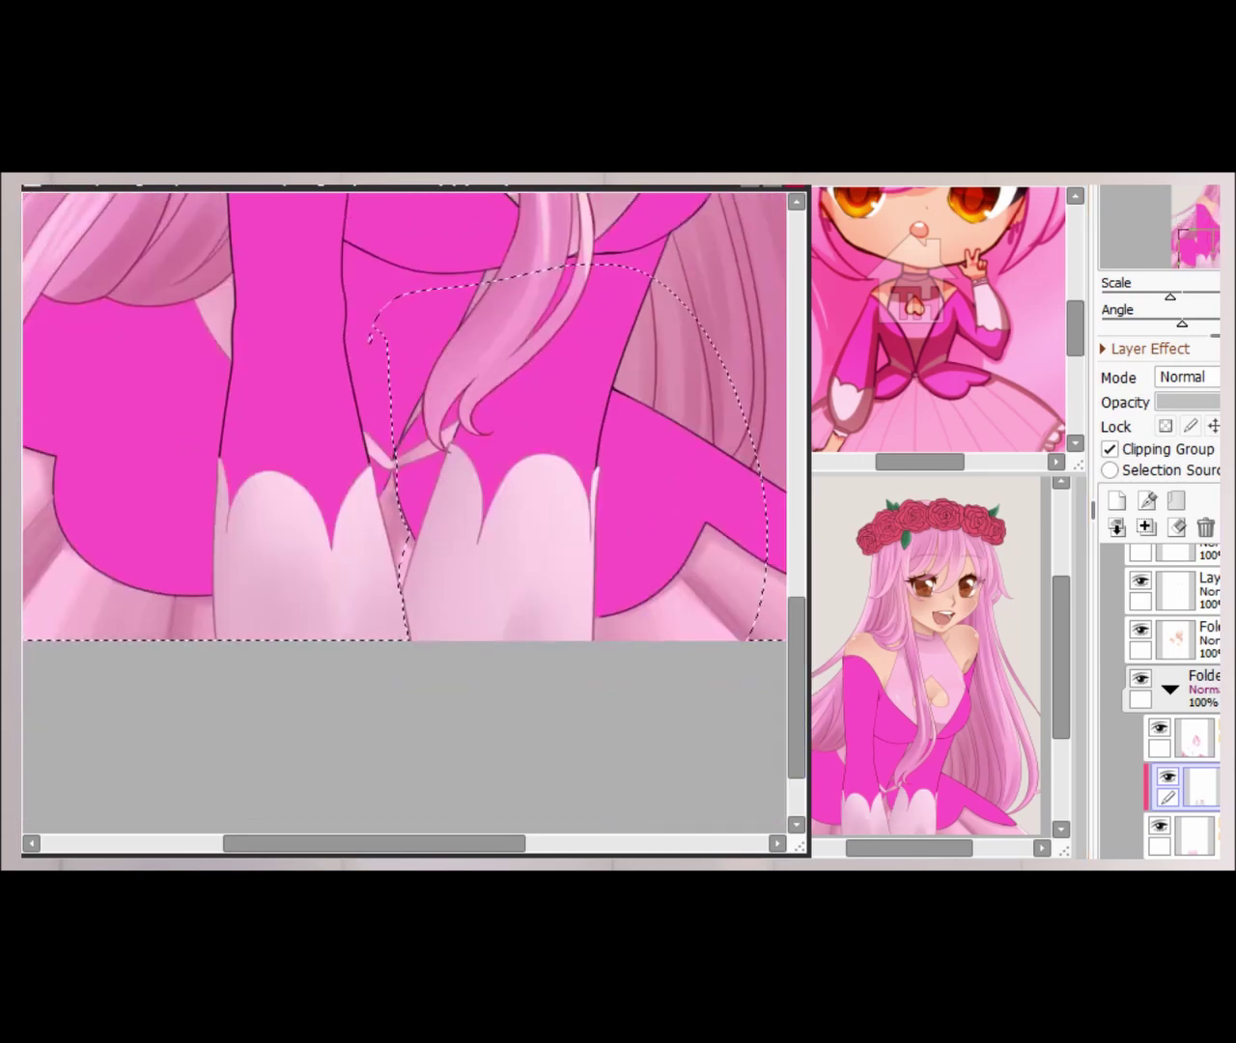
- Lock the cuff layer's transparency, rotate the canvas and paint white highlights along the outer edges of both cuffs
{"action": "left_click", "coordinate": [1165, 426]}
{"action": "mouse_move", "coordinate": [1151, 296]}
{"action": "left_mouse_down"}
{"action": "mouse_move", "coordinate": [1181, 296]}
{"action": "mouse_move", "coordinate": [1196, 322]}
{"action": "left_mouse_up"}
{"action": "left_click_drag", "start_coordinate": [239, 297], "coordinate": [68, 589]}
{"action": "left_click_drag", "start_coordinate": [628, 531], "coordinate": [421, 738]}
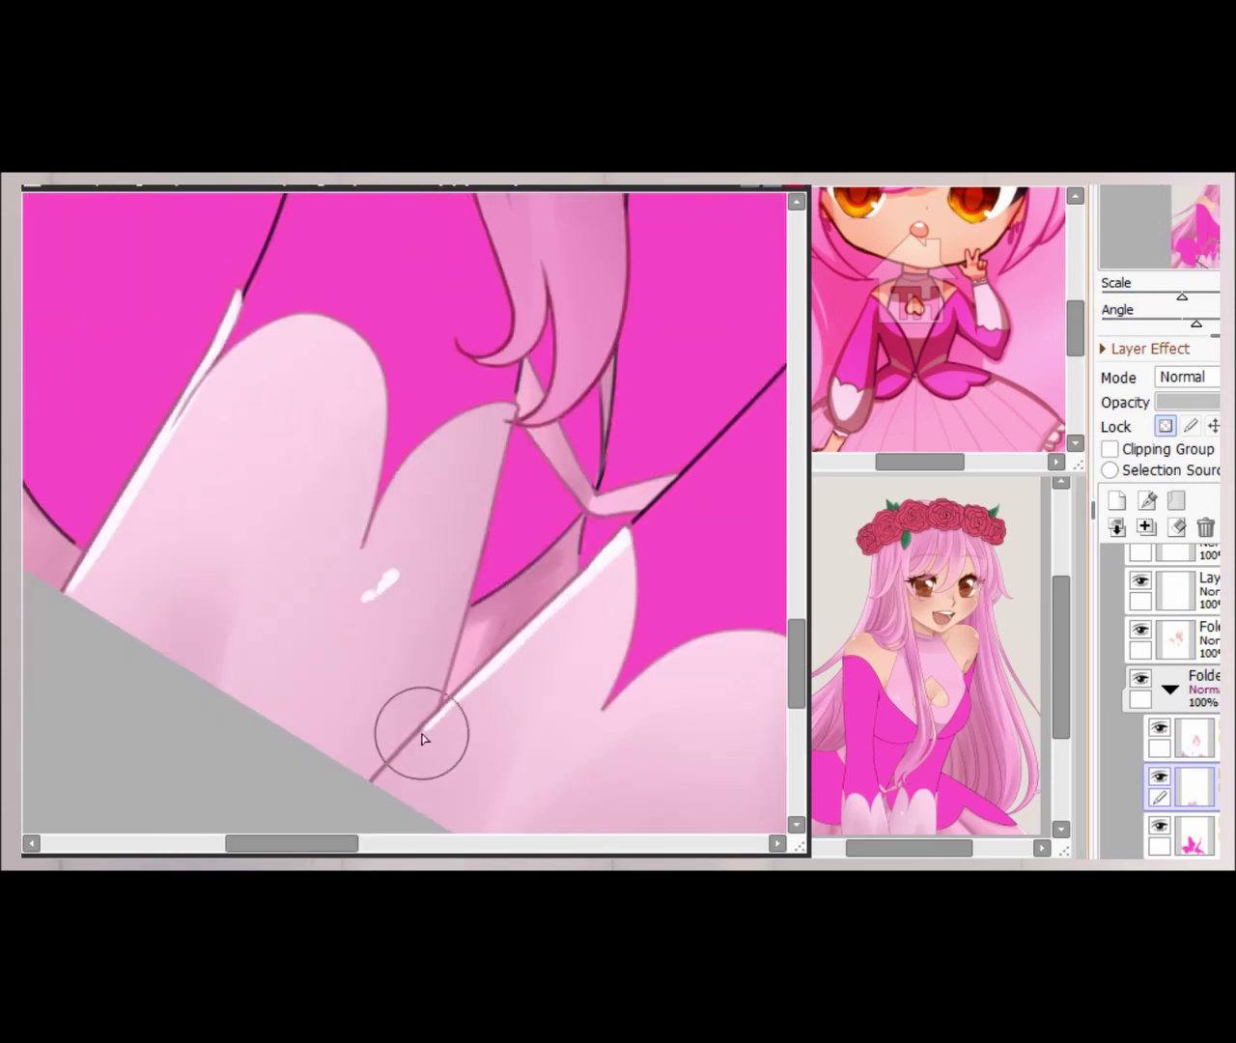
- Undo the last cuff highlight stroke, and recolour the bright magenta dress layer a softer pinkish magenta
{"action": "key", "text": "ctrl+z"}
{"action": "key", "text": "Home"}
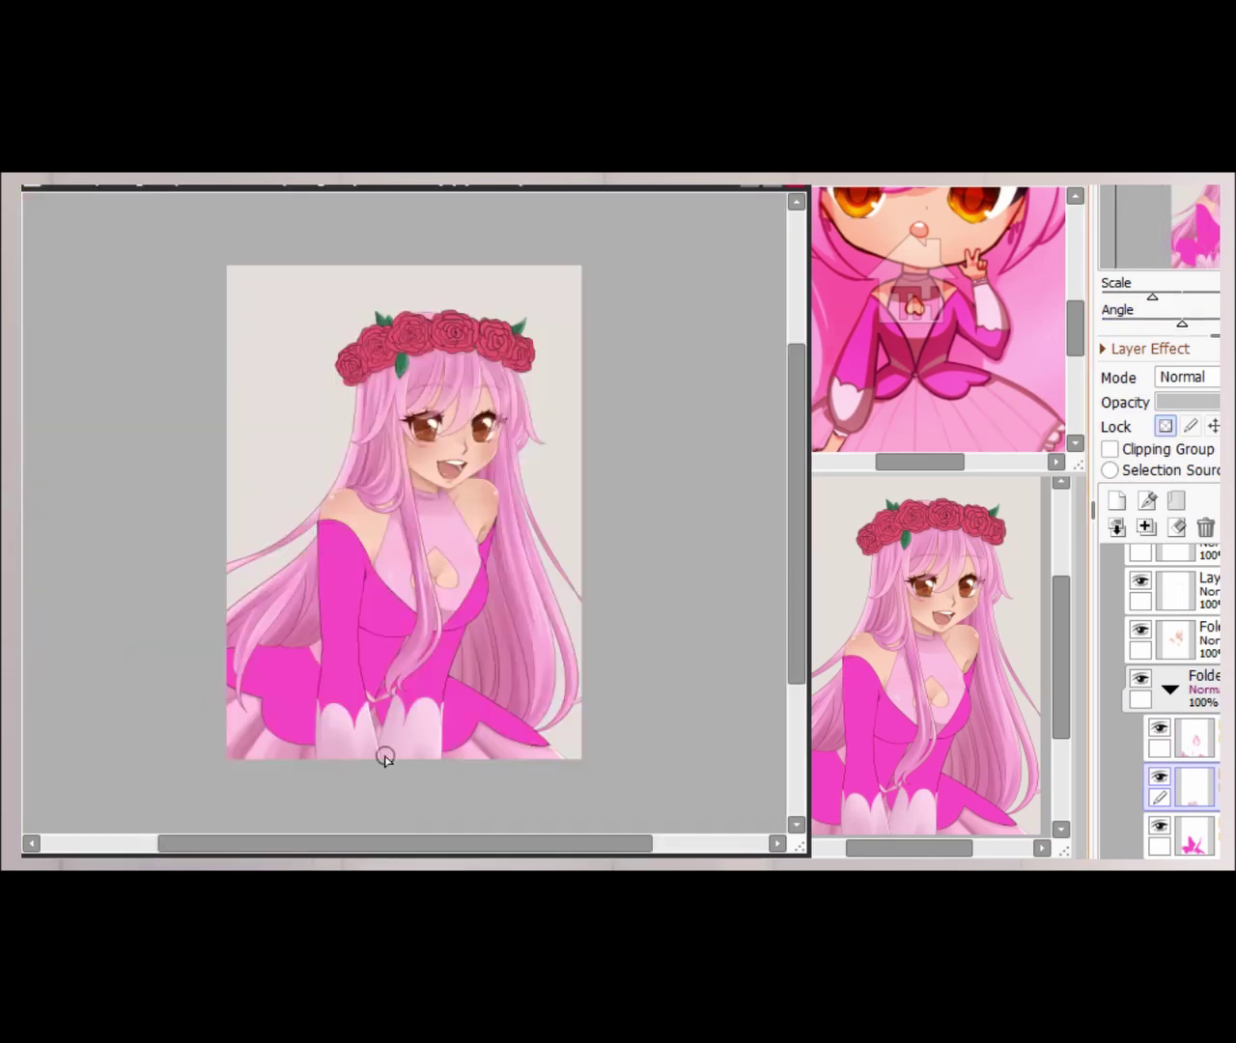
{"action": "left_click", "coordinate": [1192, 835]}
{"action": "scroll", "coordinate": [404, 693], "scroll_direction": "up", "scroll_amount": 5}
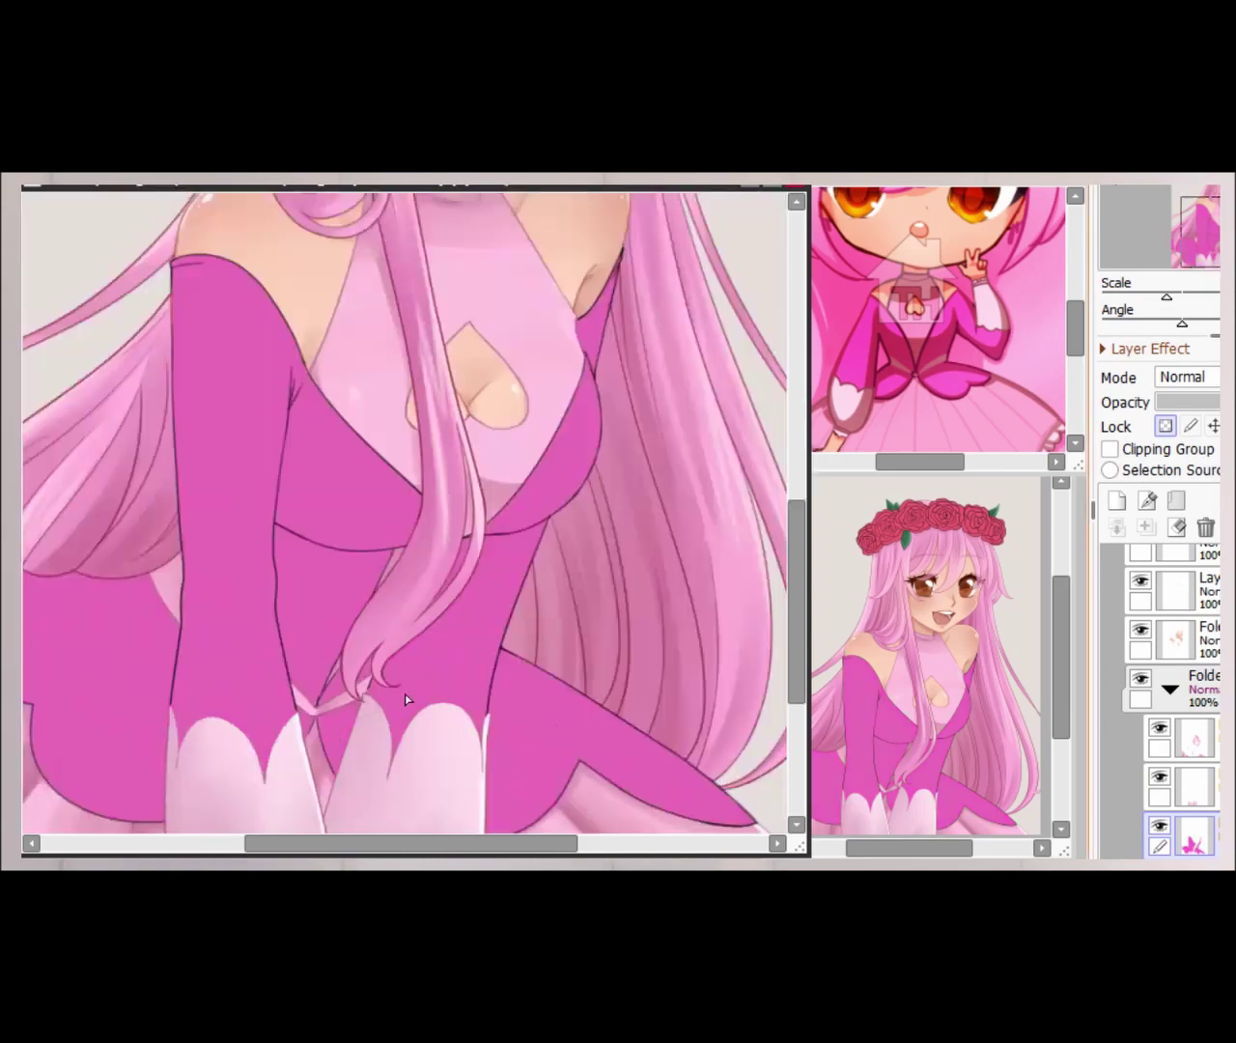
{"action": "scroll", "coordinate": [404, 693], "scroll_direction": "down", "scroll_amount": 3}
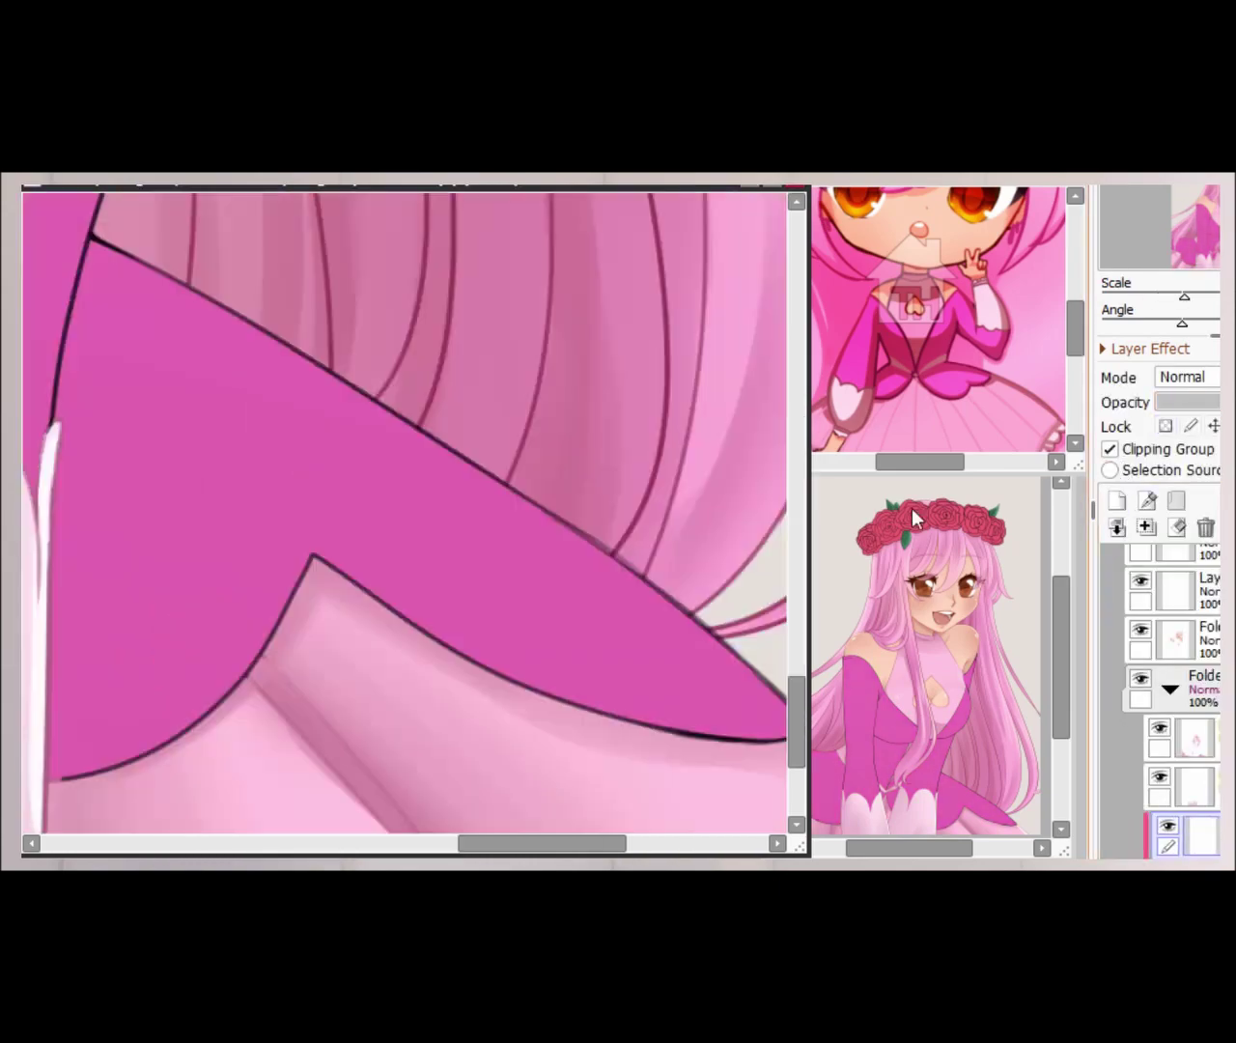
- Lasso the pointed overskirt flap beside the far cuff and shade it in deeper magenta on a clipped layer
{"action": "scroll", "coordinate": [911, 508], "scroll_direction": "up", "scroll_amount": 5}
{"action": "scroll", "coordinate": [405, 580], "scroll_direction": "down", "scroll_amount": 5}
{"action": "left_click_drag", "start_coordinate": [592, 653], "coordinate": [238, 543]}
{"action": "scroll", "coordinate": [290, 483], "scroll_direction": "up", "scroll_amount": 4}
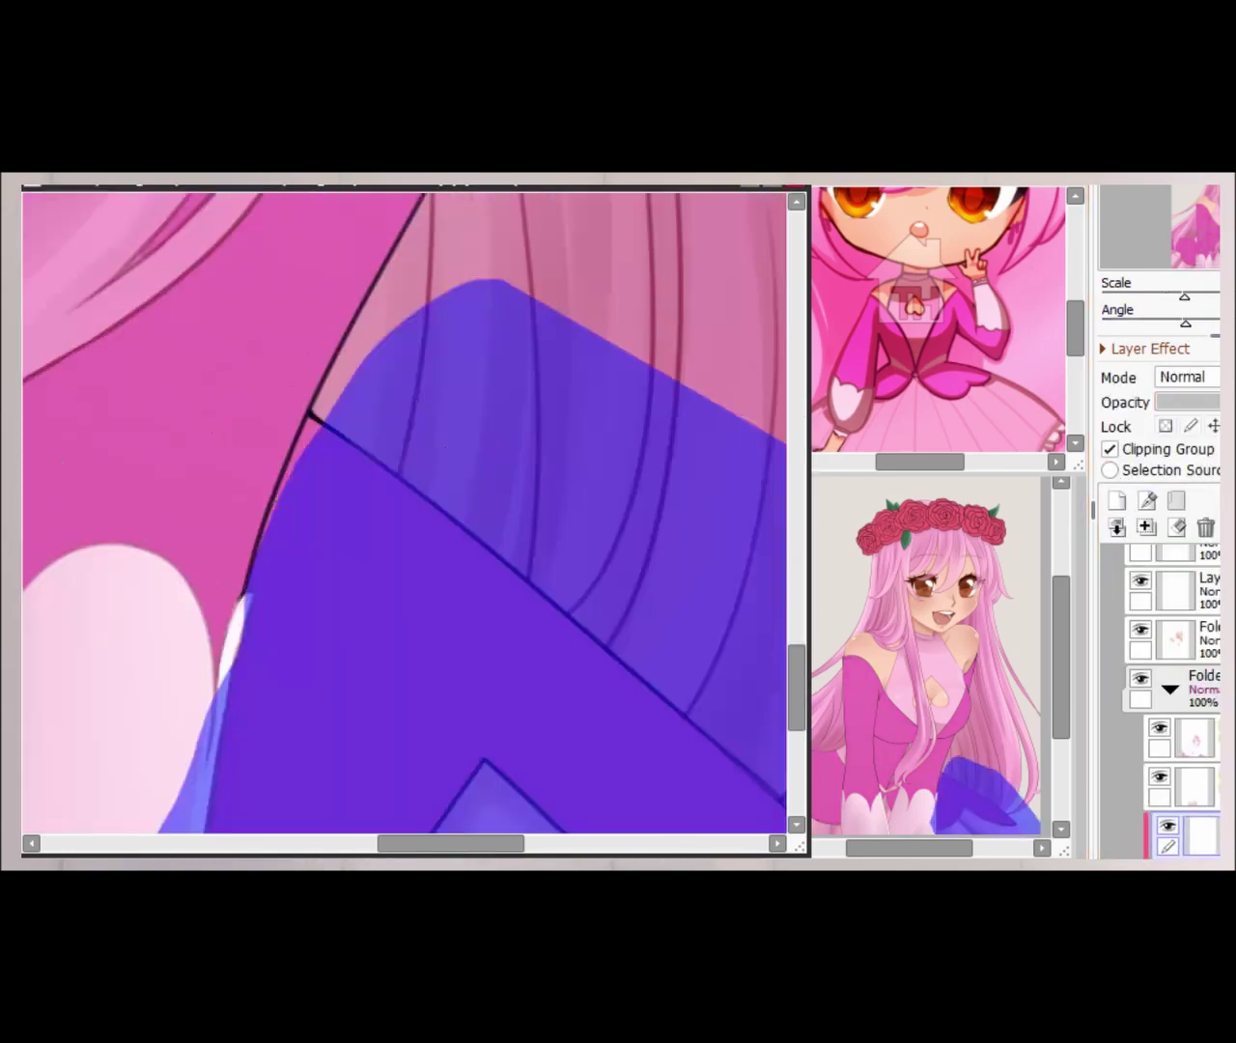
{"action": "scroll", "coordinate": [290, 483], "scroll_direction": "down", "scroll_amount": 4}
{"action": "scroll", "coordinate": [416, 511], "scroll_direction": "up", "scroll_amount": 4}
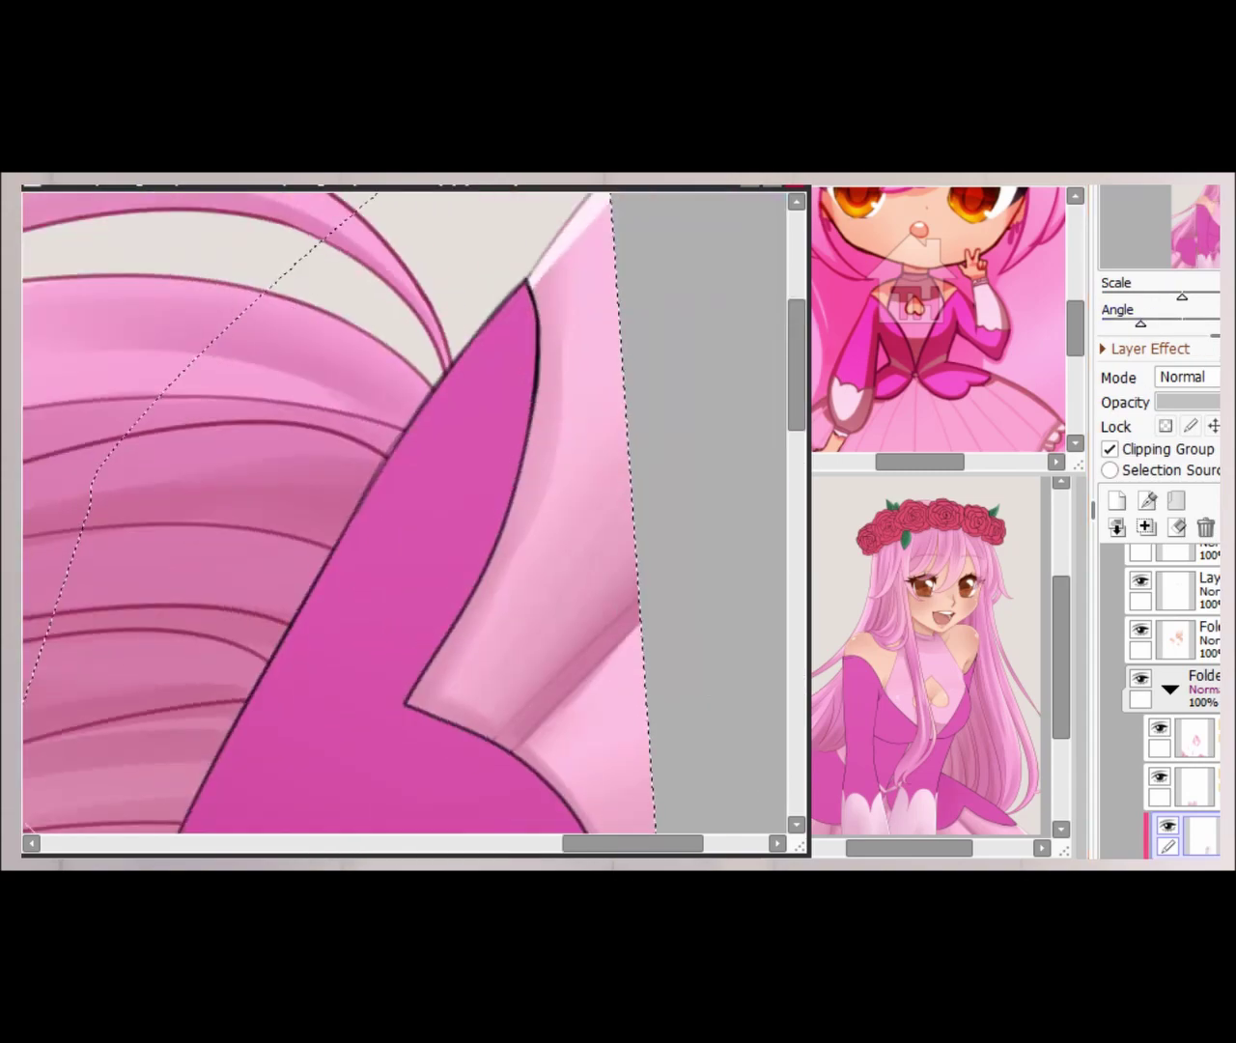
{"action": "key", "text": "End"}
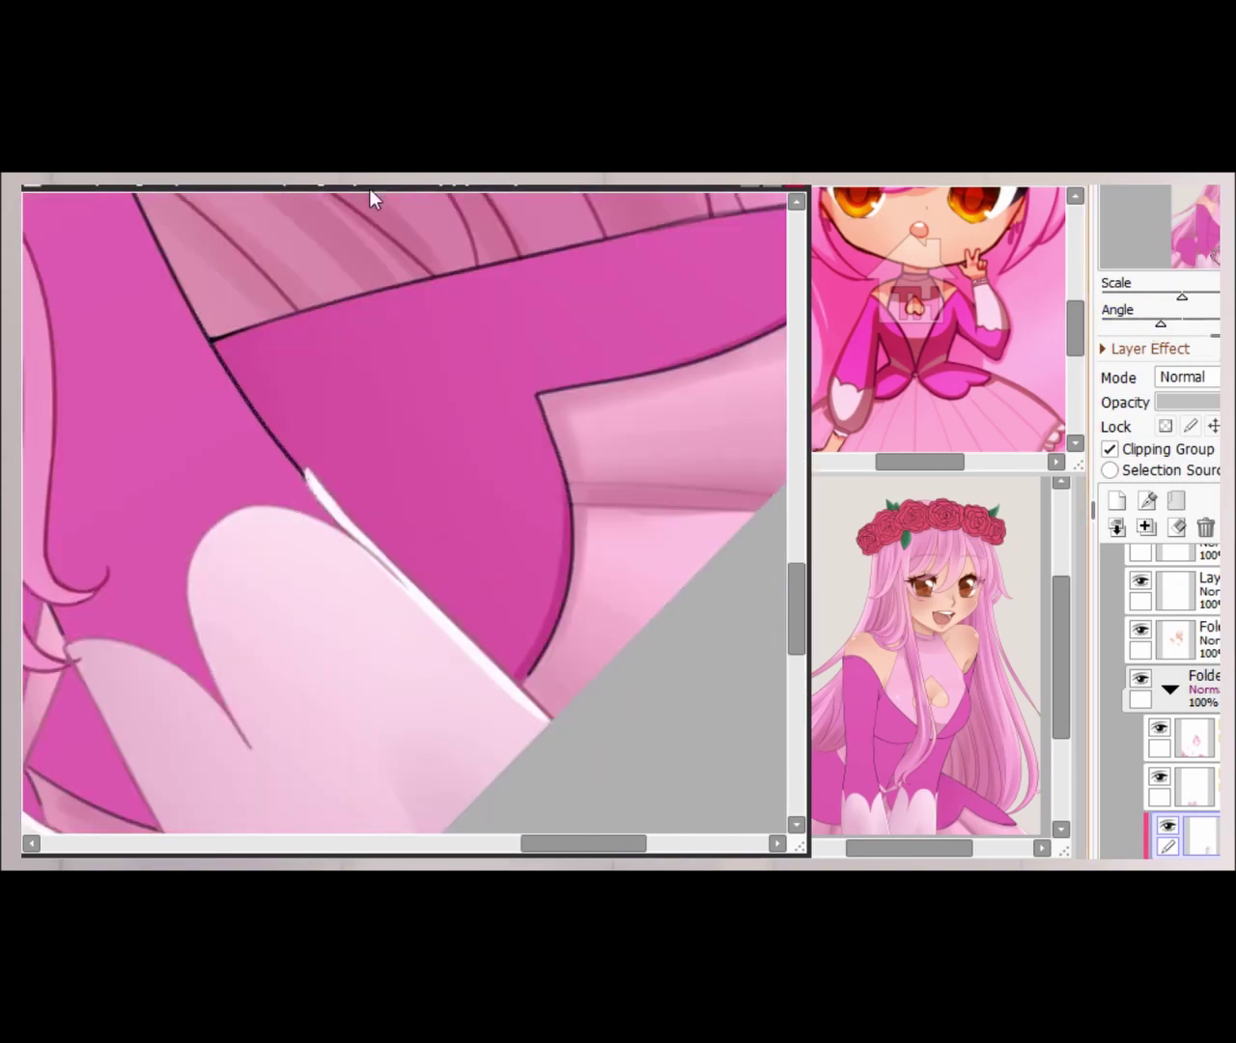
{"action": "key", "text": "Home"}
- Shade the other overskirt flap in deeper magenta below the hair, along its lower edge and beside the cuff
{"action": "scroll", "coordinate": [414, 454], "scroll_direction": "up", "scroll_amount": 3}
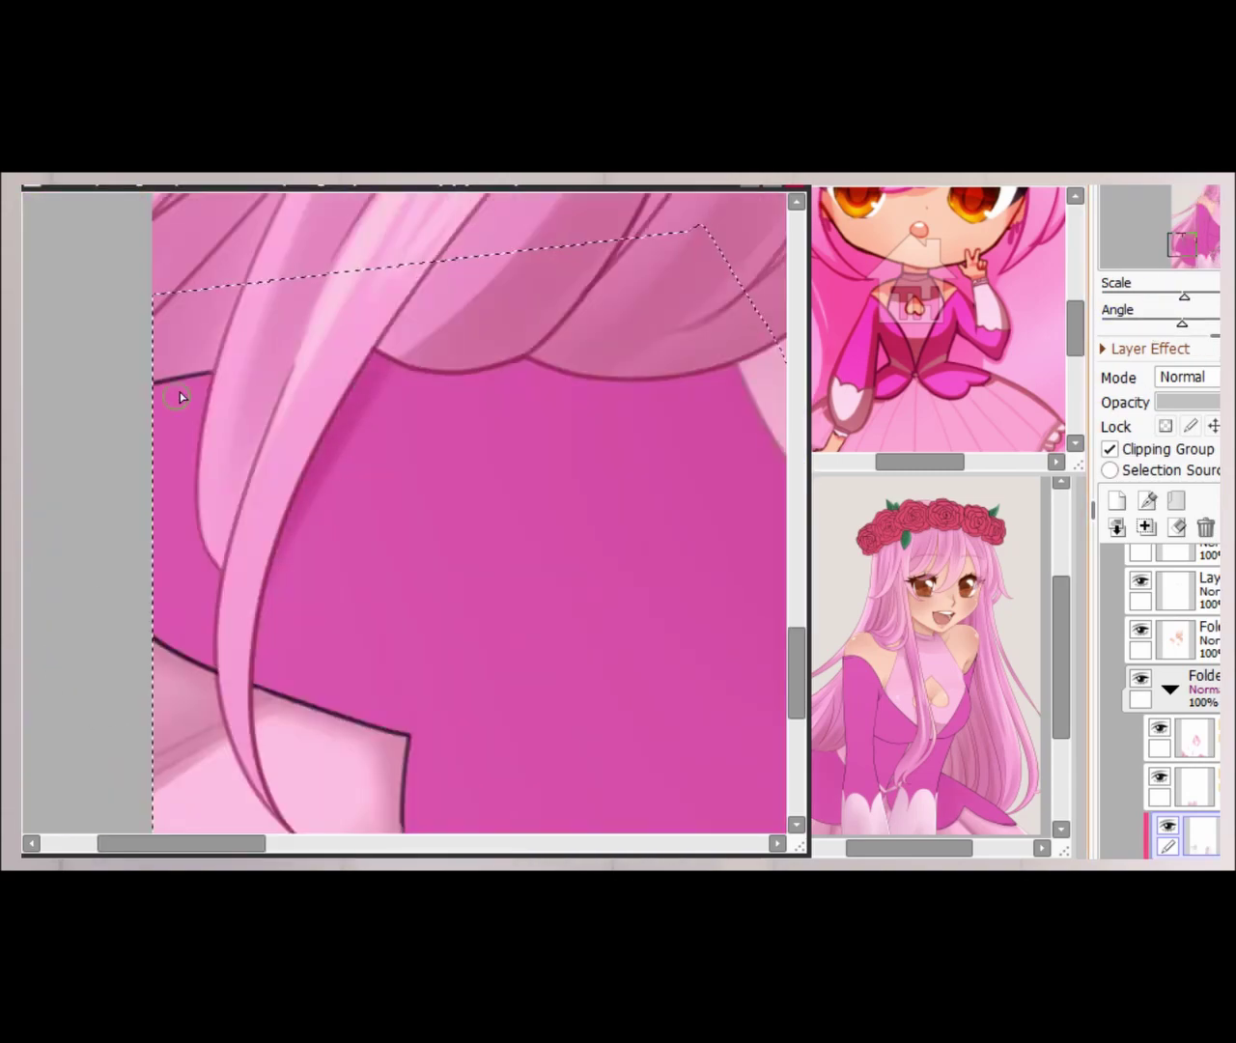
{"action": "key", "text": "Delete"}
{"action": "key", "text": "Delete"}
{"action": "key", "text": "Delete"}
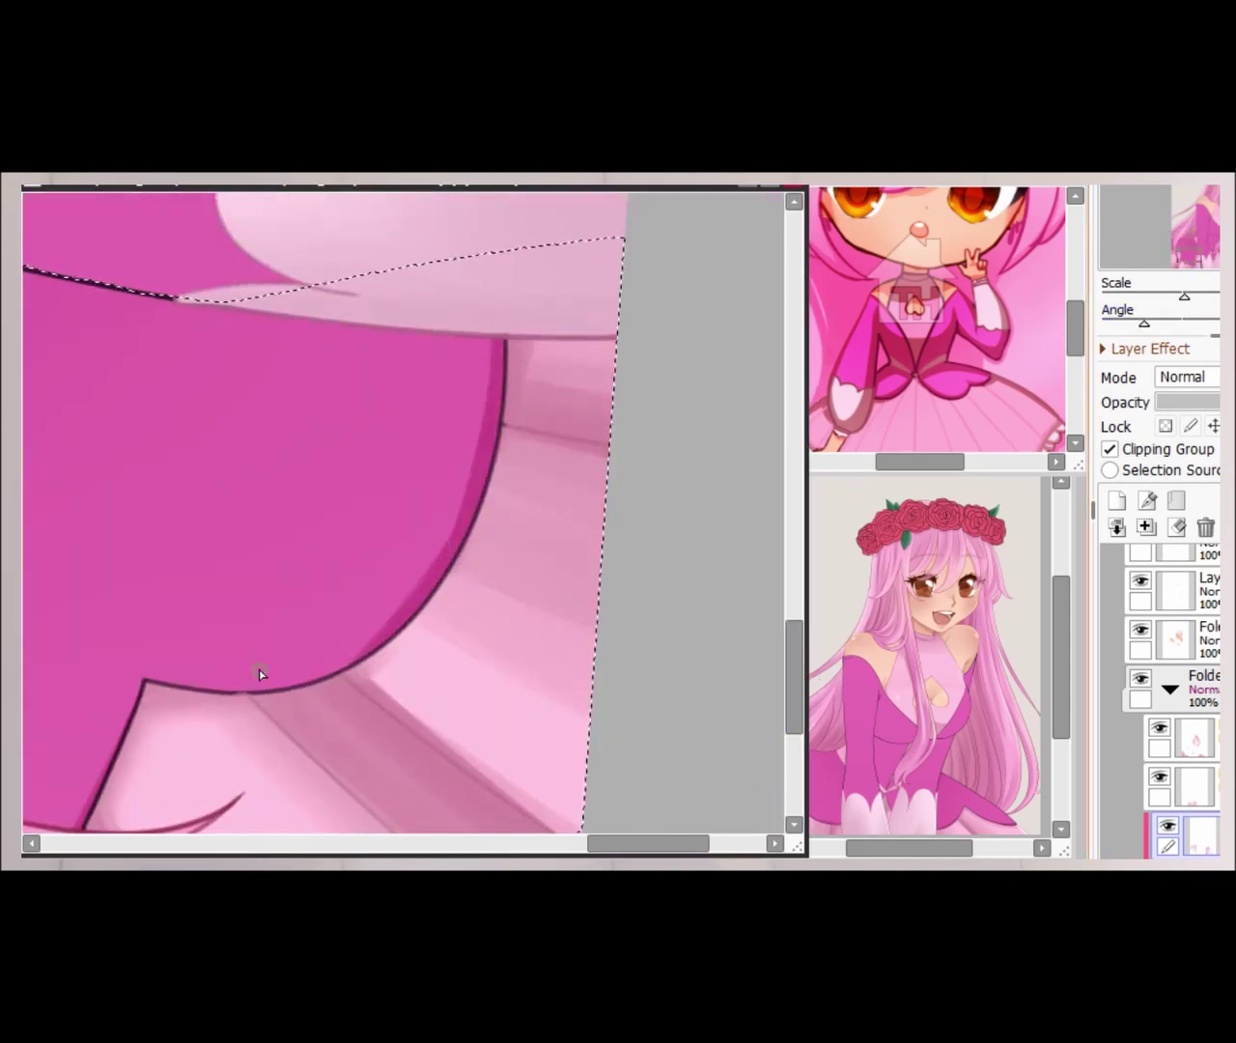
{"action": "key", "text": "Home"}
{"action": "scroll", "coordinate": [248, 803], "scroll_direction": "up", "scroll_amount": 2}
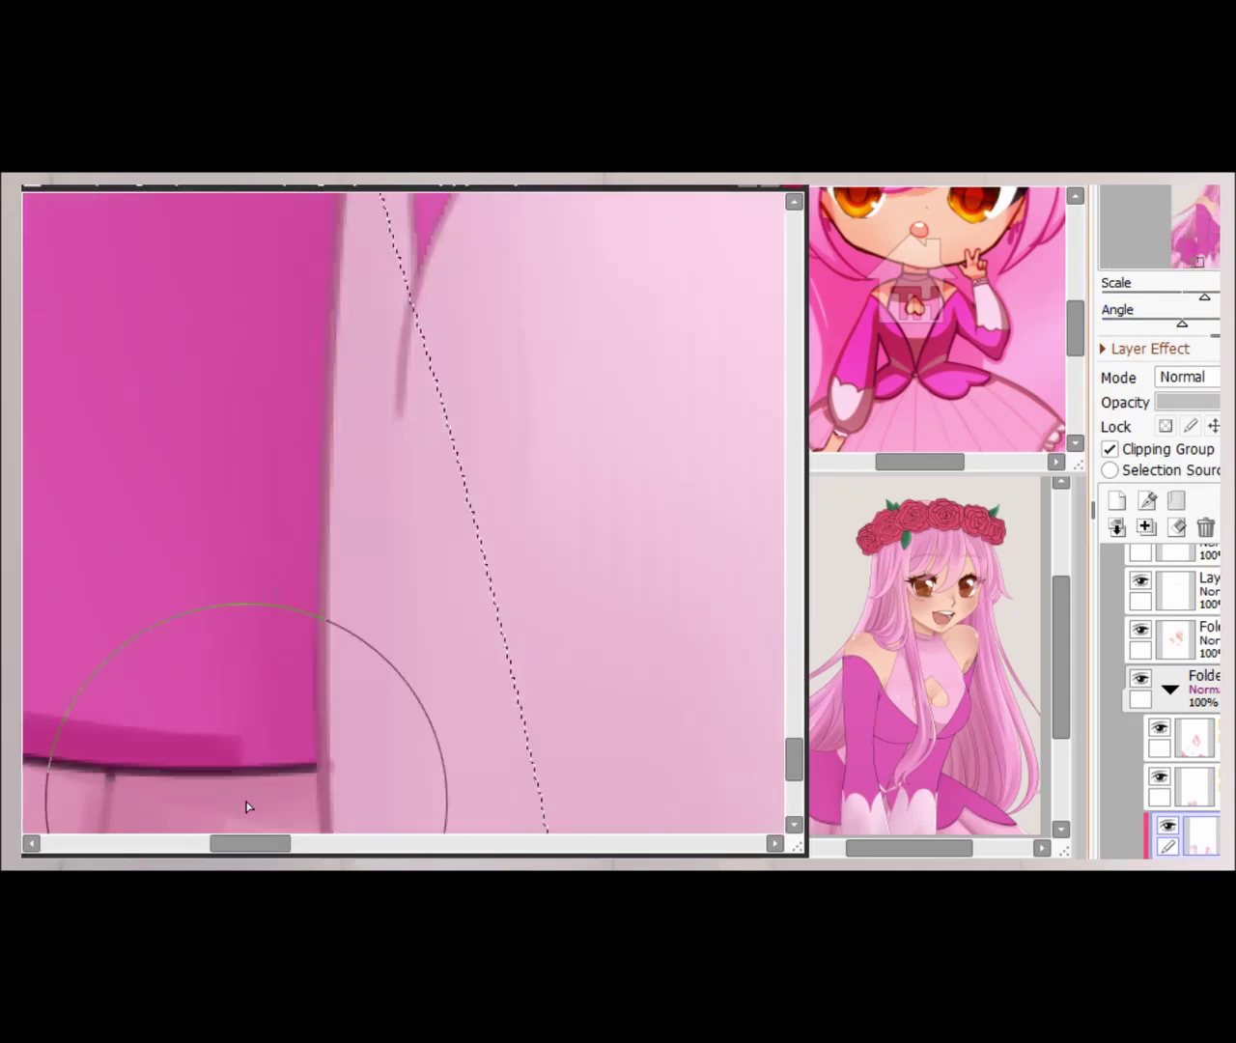
- Lasso the small dress area between the cuffs and paint a dark magenta shadow beneath the waist trim
{"action": "scroll", "coordinate": [273, 813], "scroll_direction": "down", "scroll_amount": 2}
{"action": "scroll", "coordinate": [273, 813], "scroll_direction": "down", "scroll_amount": 3}
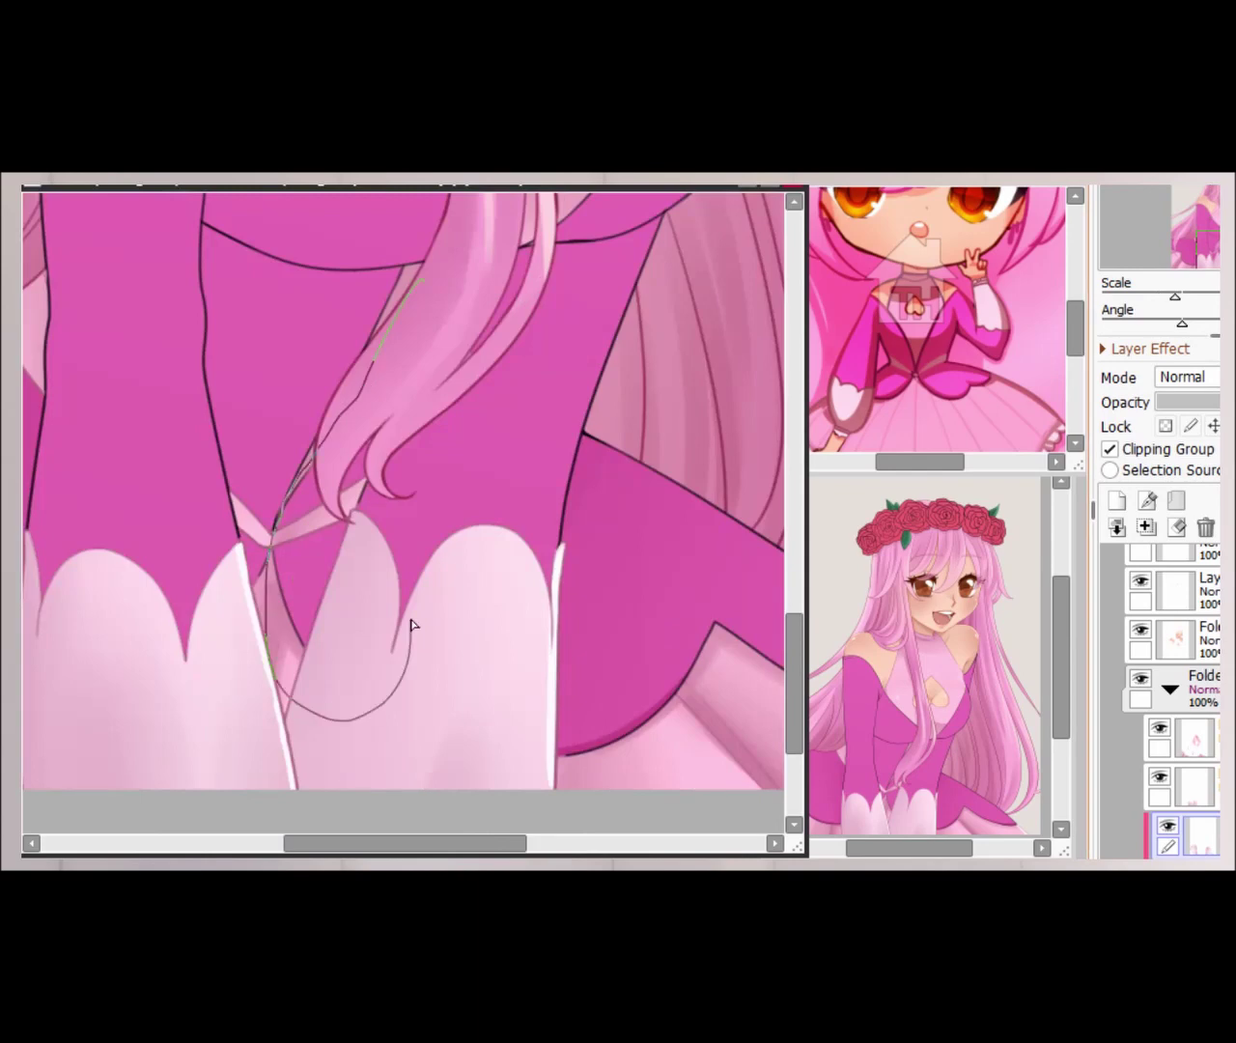
{"action": "left_click_drag", "start_coordinate": [410, 625], "coordinate": [365, 521]}
{"action": "scroll", "coordinate": [353, 509], "scroll_direction": "up", "scroll_amount": 2}
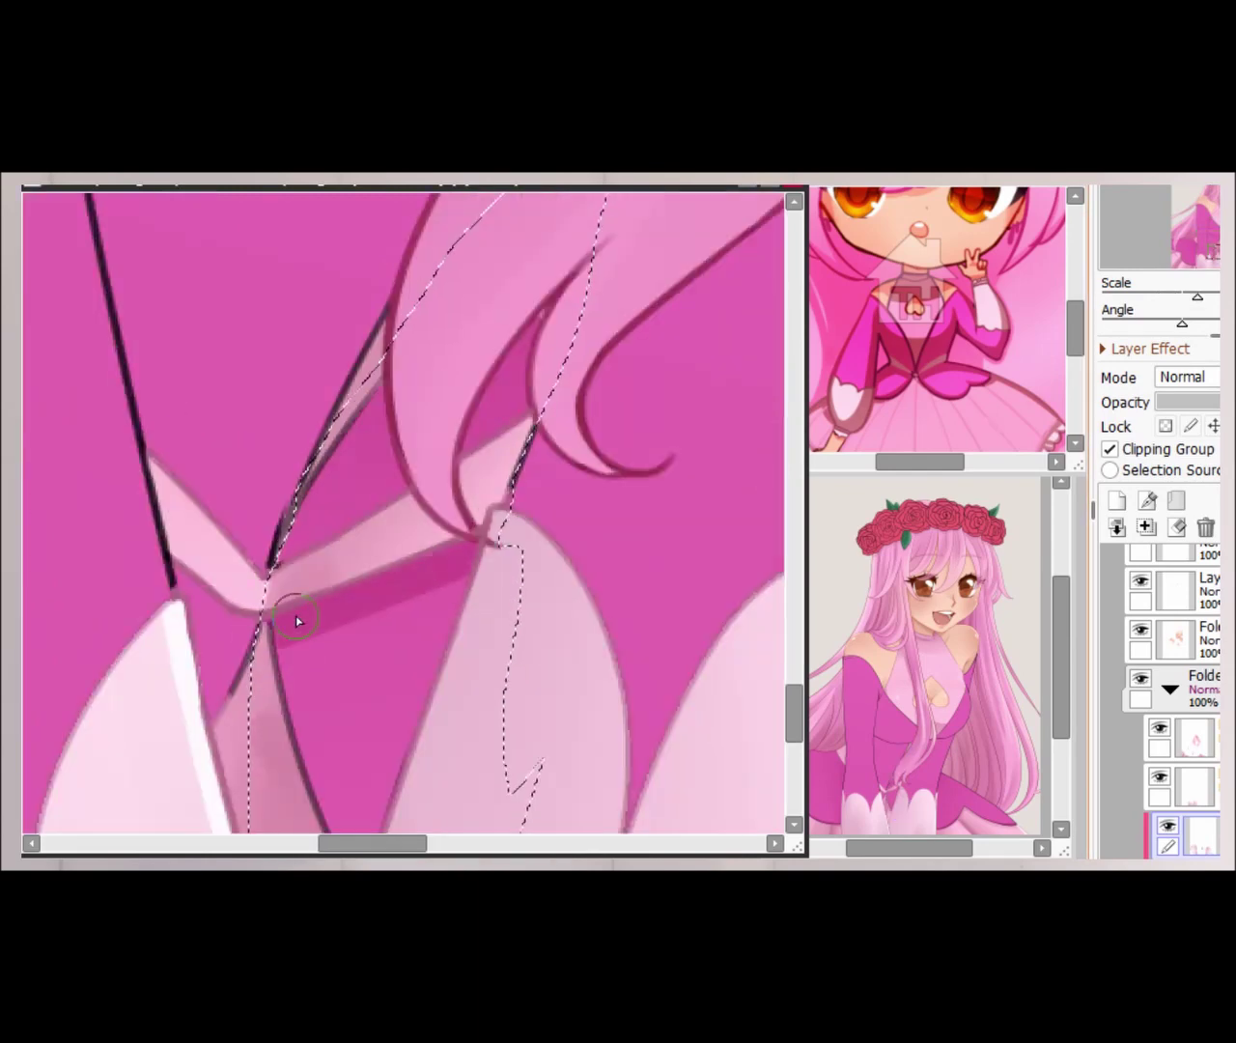
- Select the far sleeve above its cuff and shade it along the hair and cuff edges on the clipped shading layer
{"action": "scroll", "coordinate": [254, 244], "scroll_direction": "down", "scroll_amount": 3}
{"action": "left_click", "coordinate": [455, 454]}
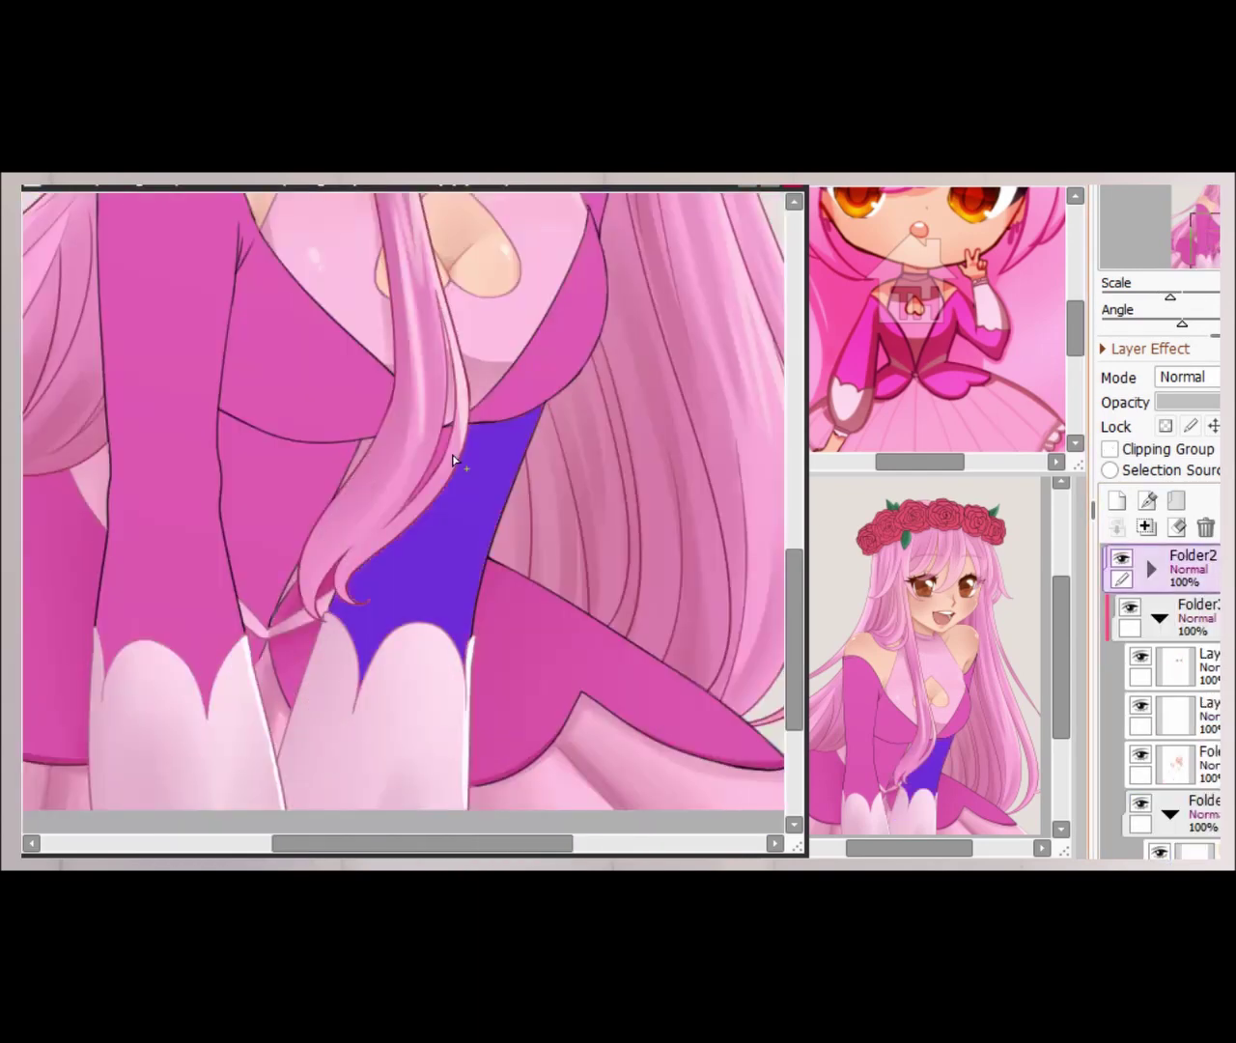
{"action": "scroll", "coordinate": [457, 654], "scroll_direction": "up", "scroll_amount": 2}
{"action": "left_click", "coordinate": [1142, 751]}
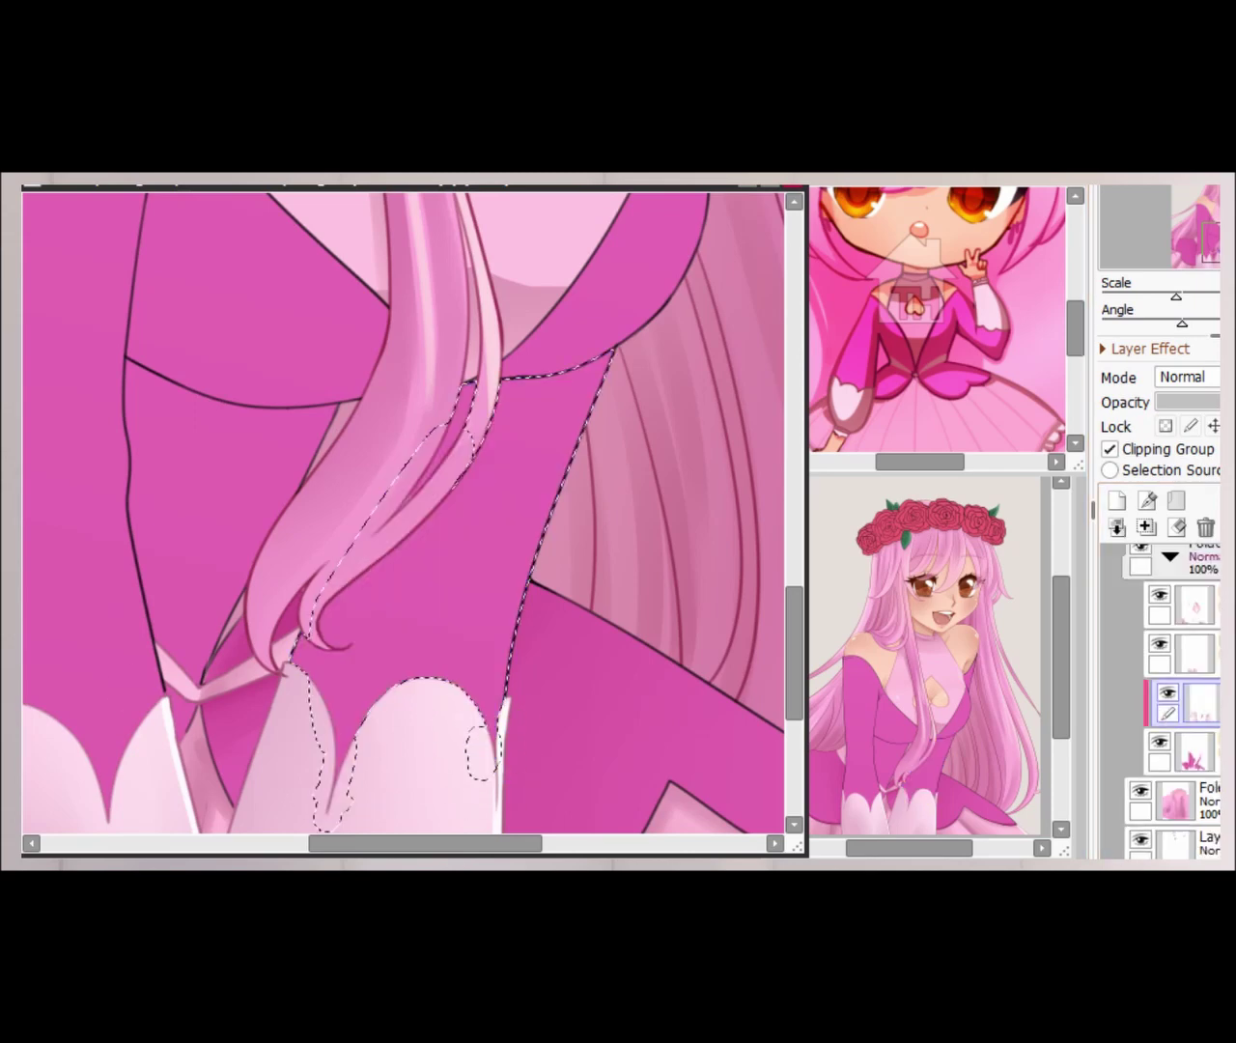
{"action": "scroll", "coordinate": [454, 414], "scroll_direction": "up", "scroll_amount": 2}
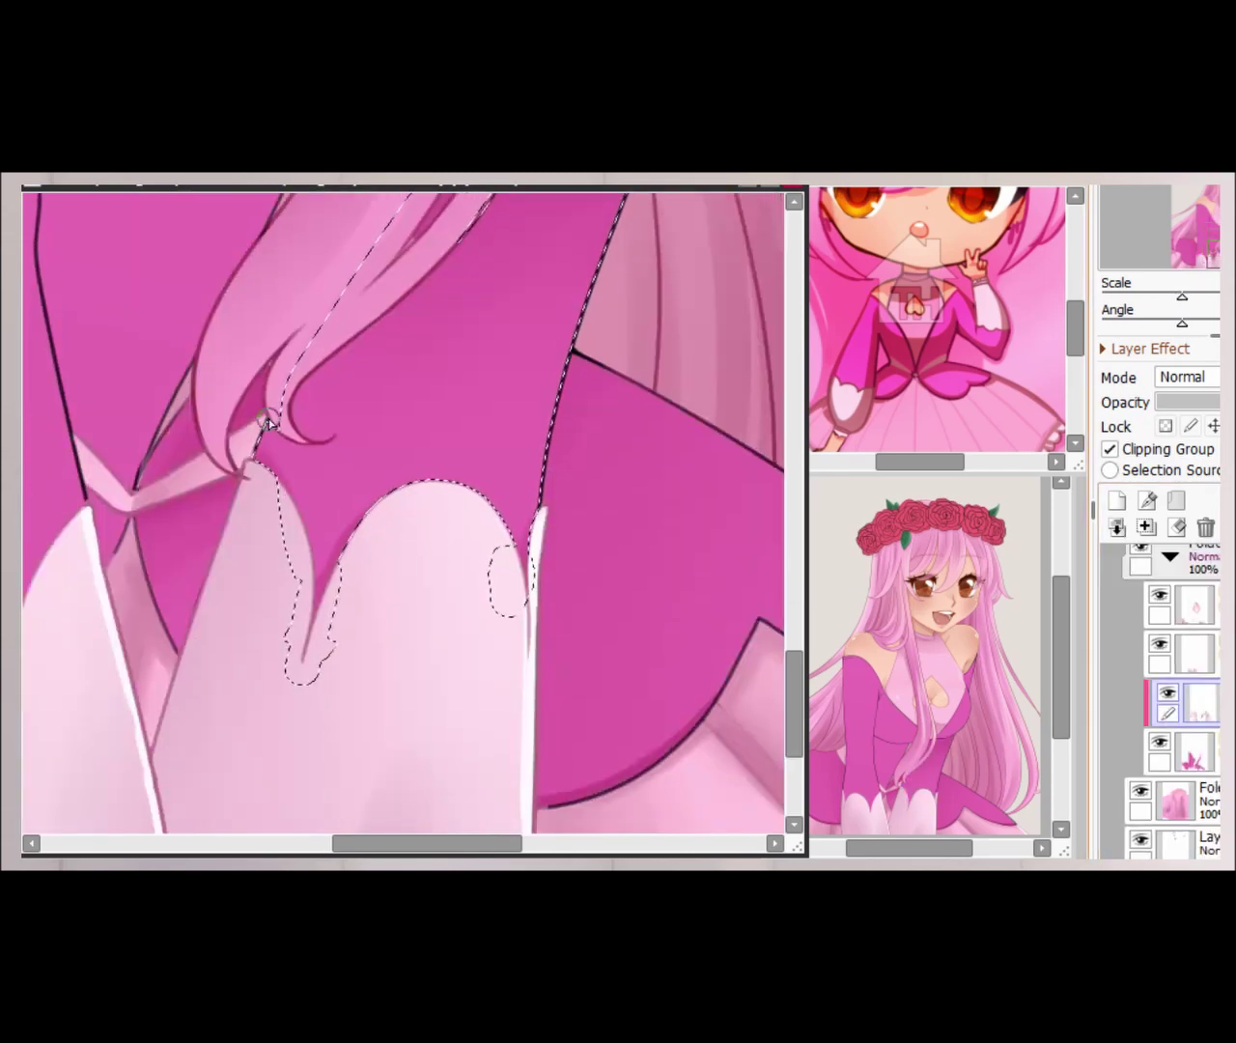
{"action": "scroll", "coordinate": [537, 437], "scroll_direction": "down", "scroll_amount": 5}
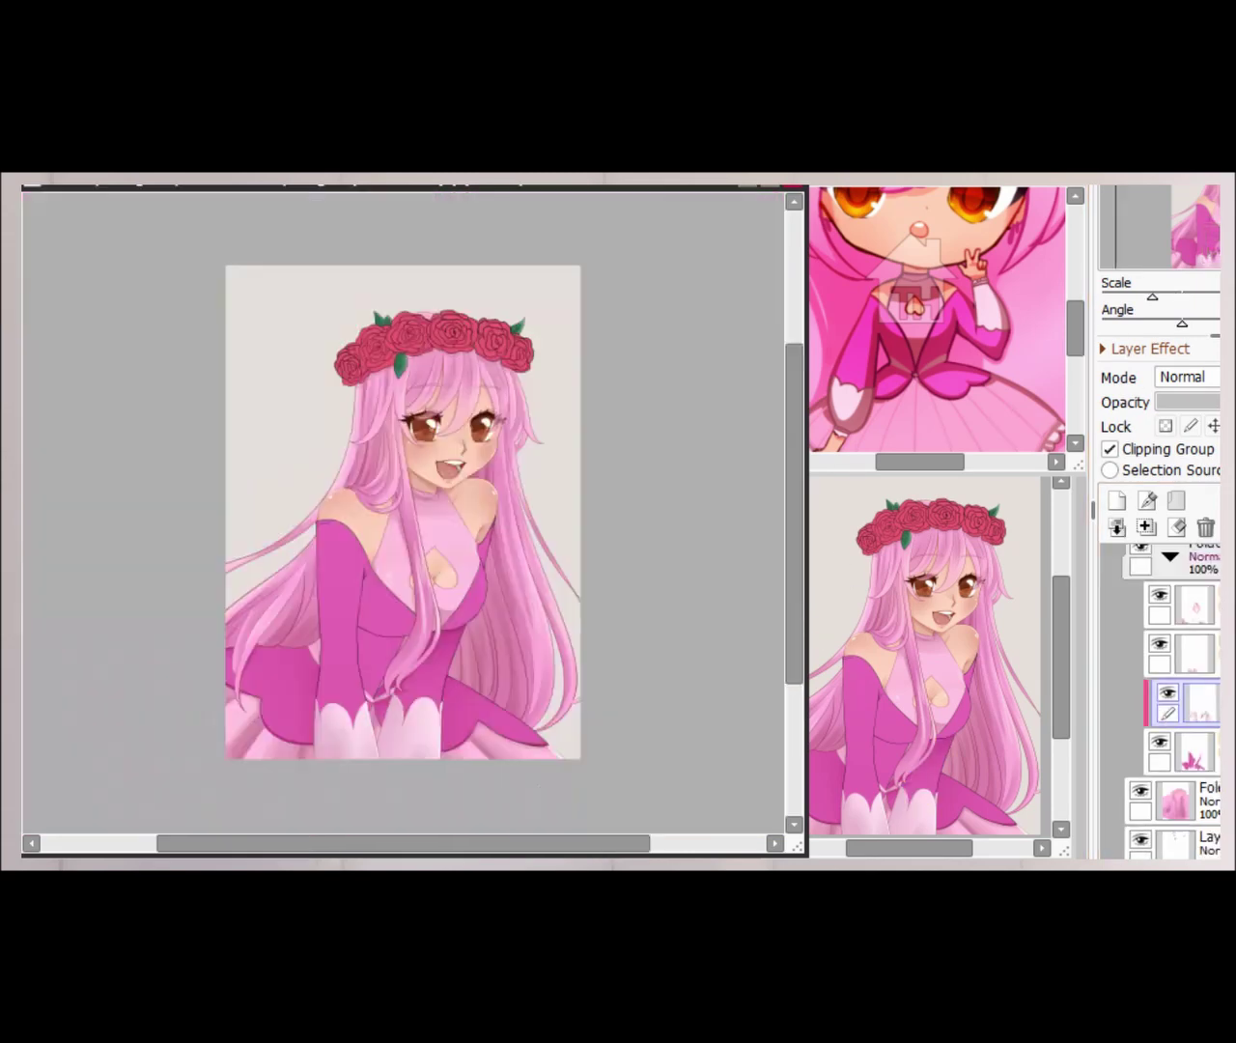
- Touch up the base colour on the dress layer in the narrow gap between the hair strands
{"action": "scroll", "coordinate": [441, 521], "scroll_direction": "up", "scroll_amount": 3}
{"action": "left_click", "coordinate": [1190, 750]}
{"action": "scroll", "coordinate": [422, 689], "scroll_direction": "up", "scroll_amount": 4}
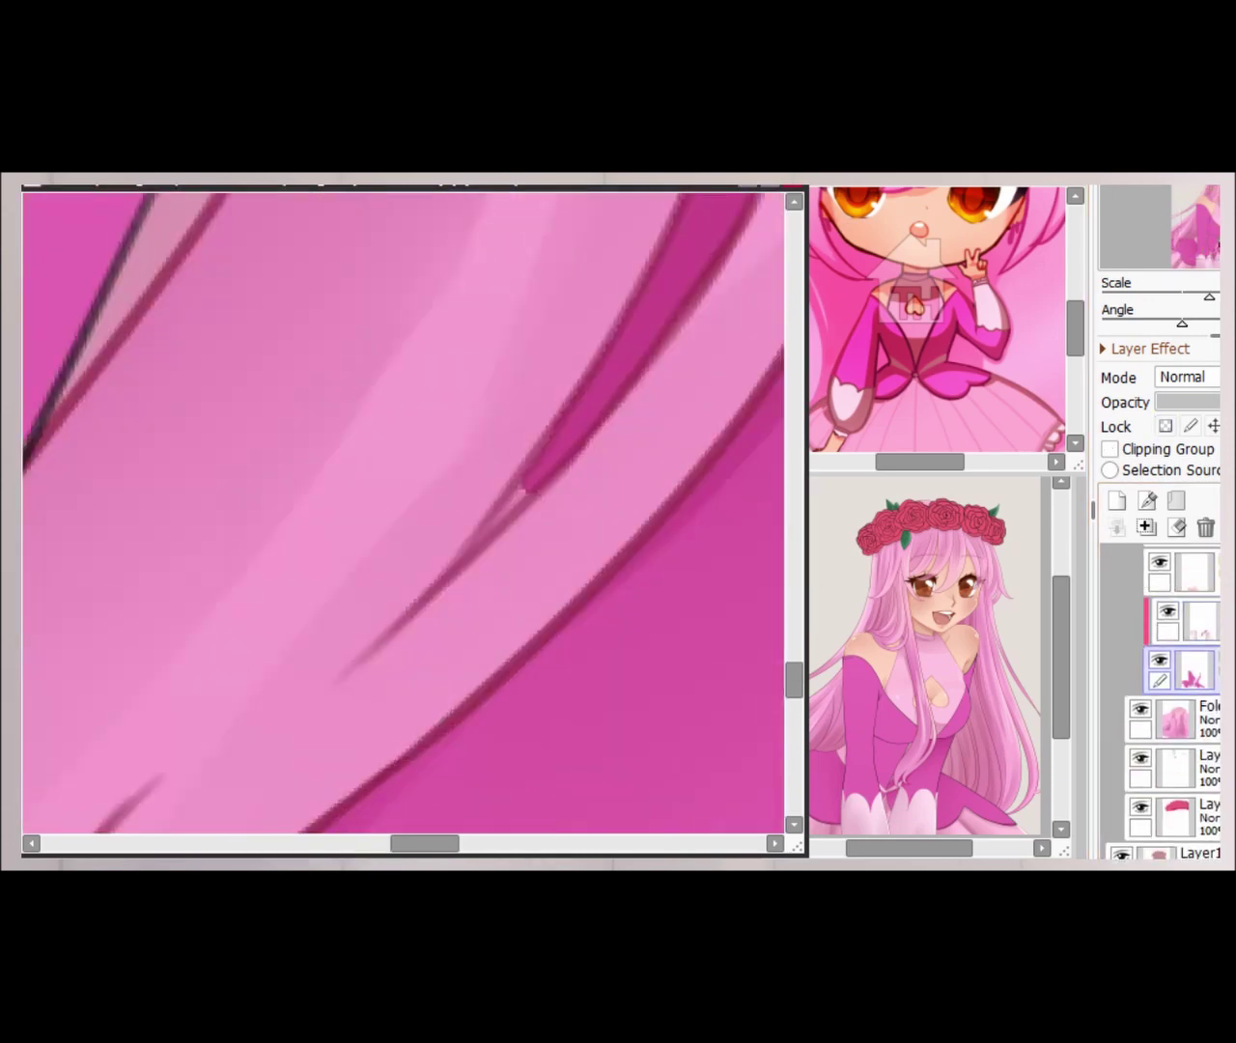
{"action": "scroll", "coordinate": [520, 507], "scroll_direction": "down", "scroll_amount": 5}
{"action": "scroll", "coordinate": [520, 507], "scroll_direction": "up", "scroll_amount": 4}
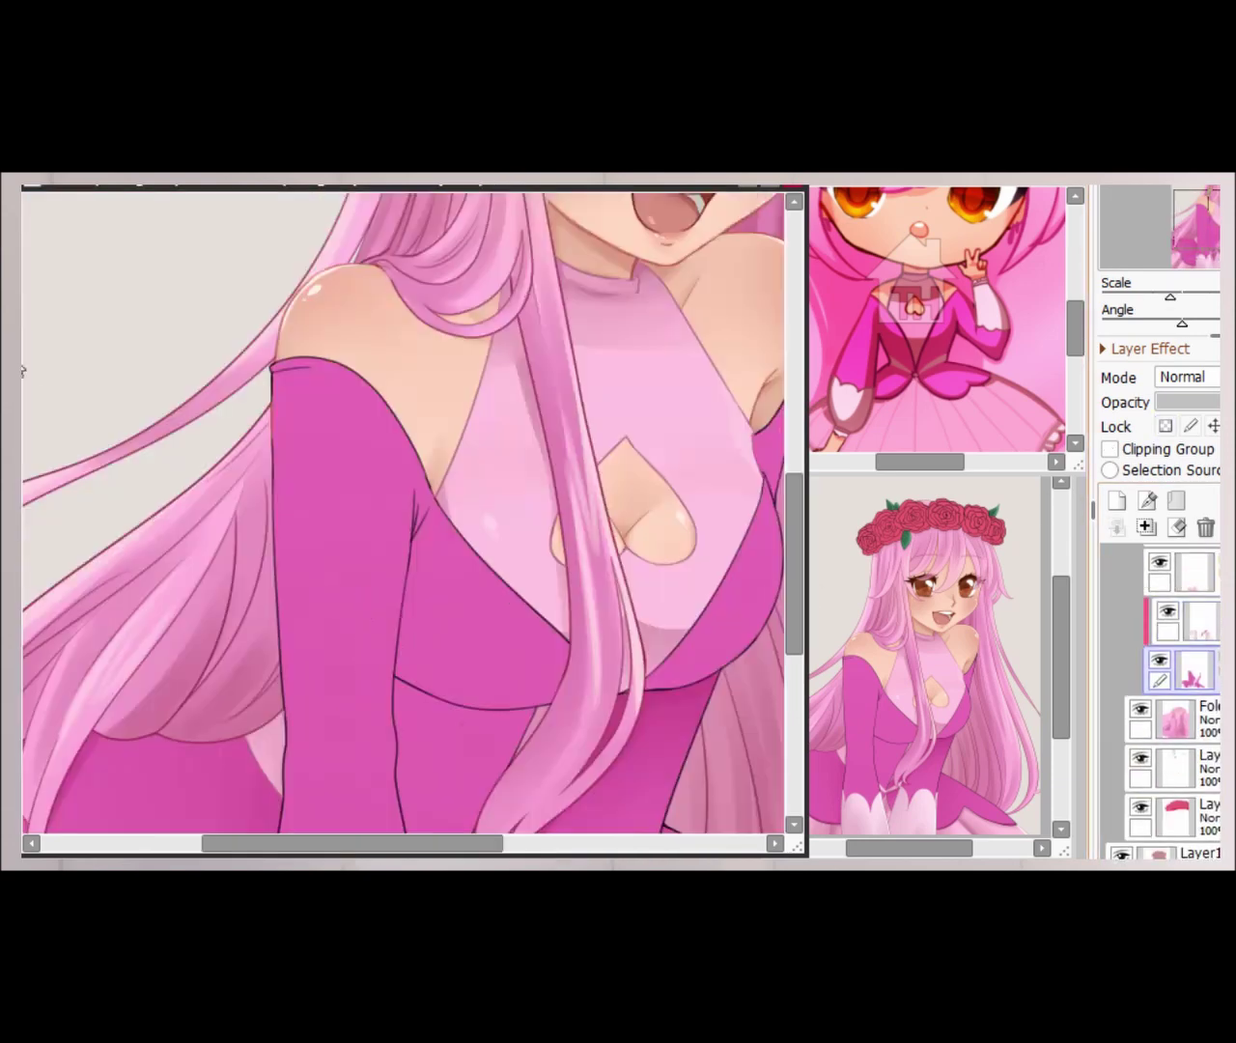
- Select the waist area between the near arm and the hair, and shade it dark magenta on a new clipped layer
{"action": "left_click", "coordinate": [1197, 618]}
{"action": "left_click", "coordinate": [372, 541]}
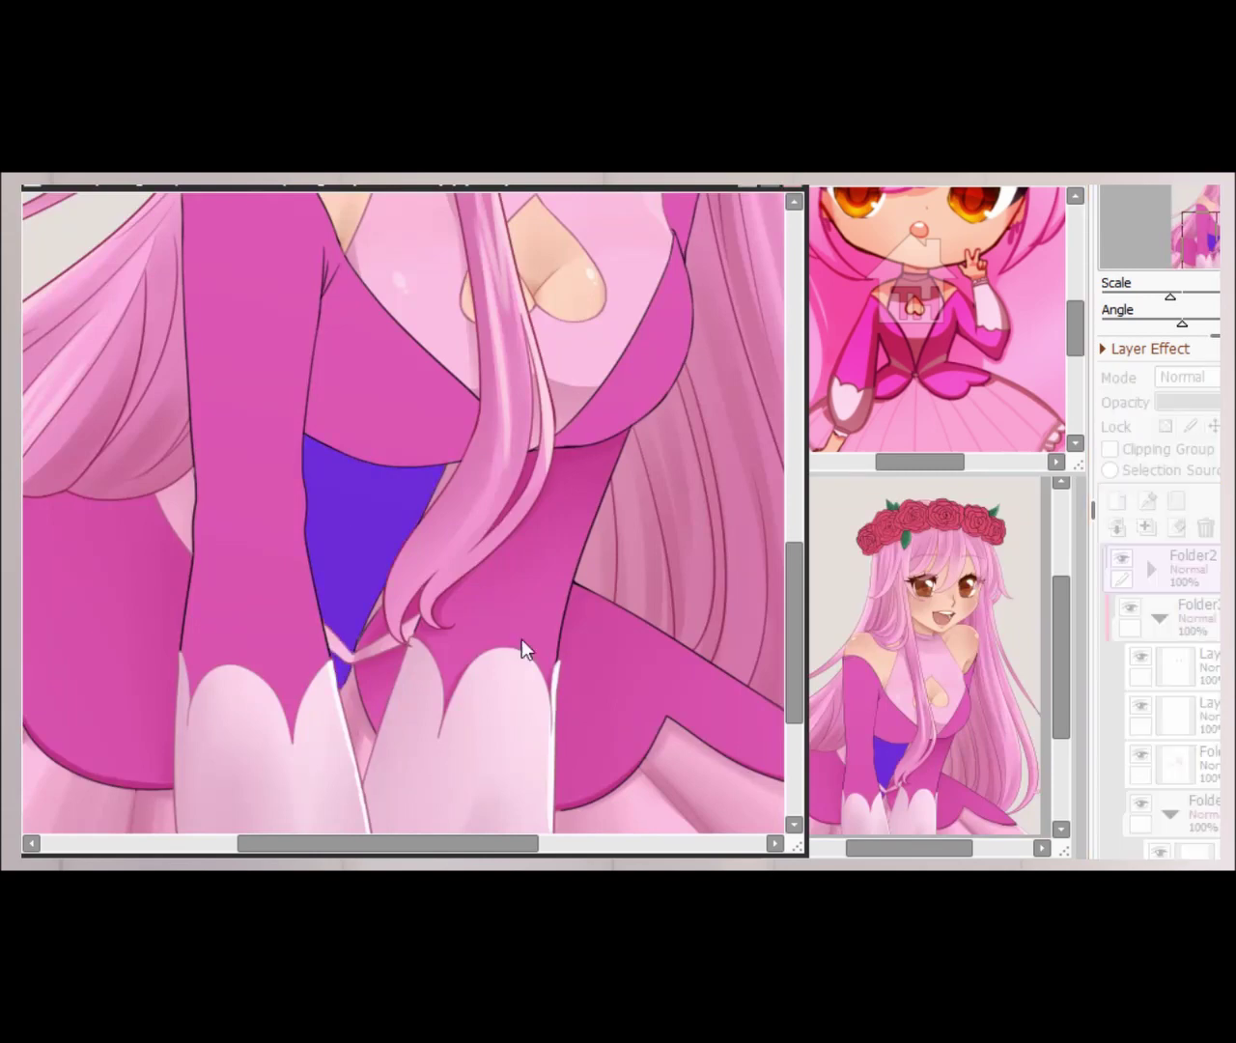
{"action": "key", "text": "Delete"}
{"action": "left_click_drag", "start_coordinate": [425, 540], "coordinate": [386, 454]}
{"action": "key", "text": "Home"}
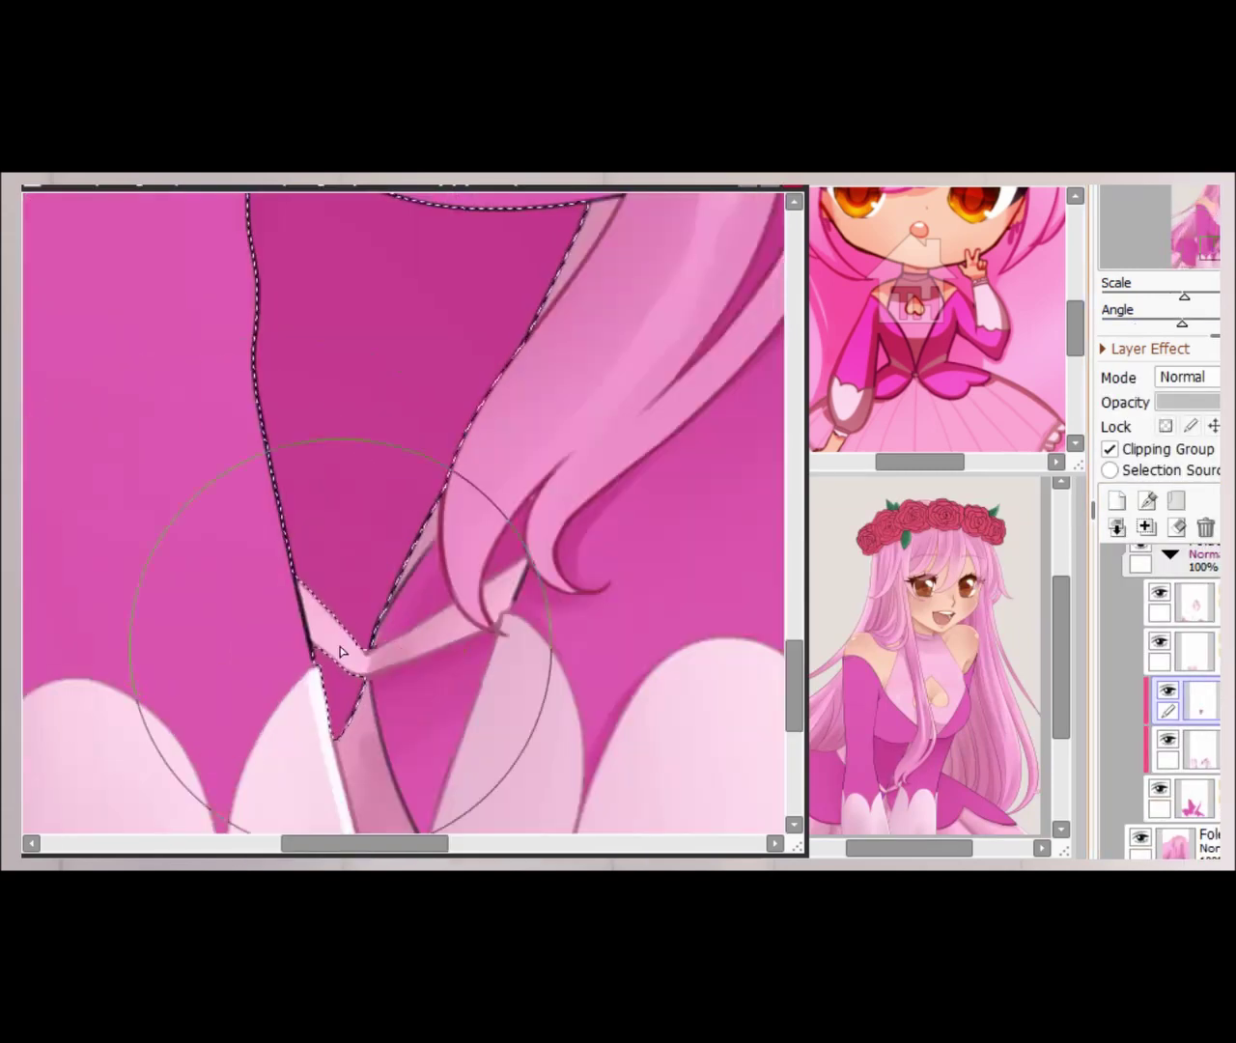
{"action": "scroll", "coordinate": [518, 632], "scroll_direction": "down", "scroll_amount": 2}
{"action": "scroll", "coordinate": [519, 633], "scroll_direction": "up", "scroll_amount": 3}
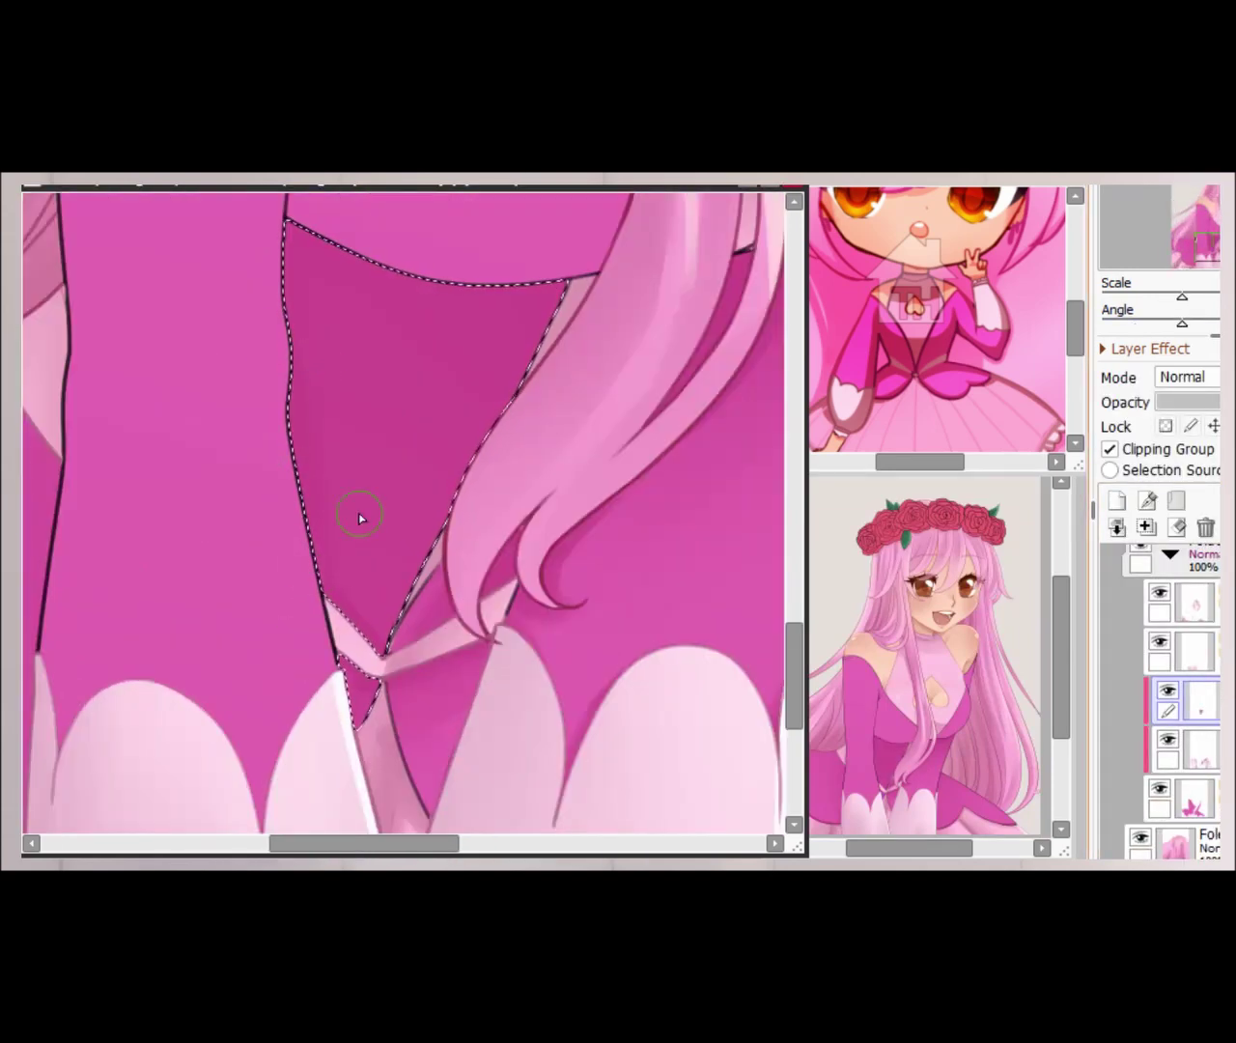
{"action": "scroll", "coordinate": [359, 519], "scroll_direction": "down", "scroll_amount": 3}
{"action": "scroll", "coordinate": [360, 519], "scroll_direction": "up", "scroll_amount": 3}
- Select the near sleeve and bust panels, and softly shade the sleeve's outer side, armpit folds and shoulder edge
{"action": "left_click", "coordinate": [1204, 628]}
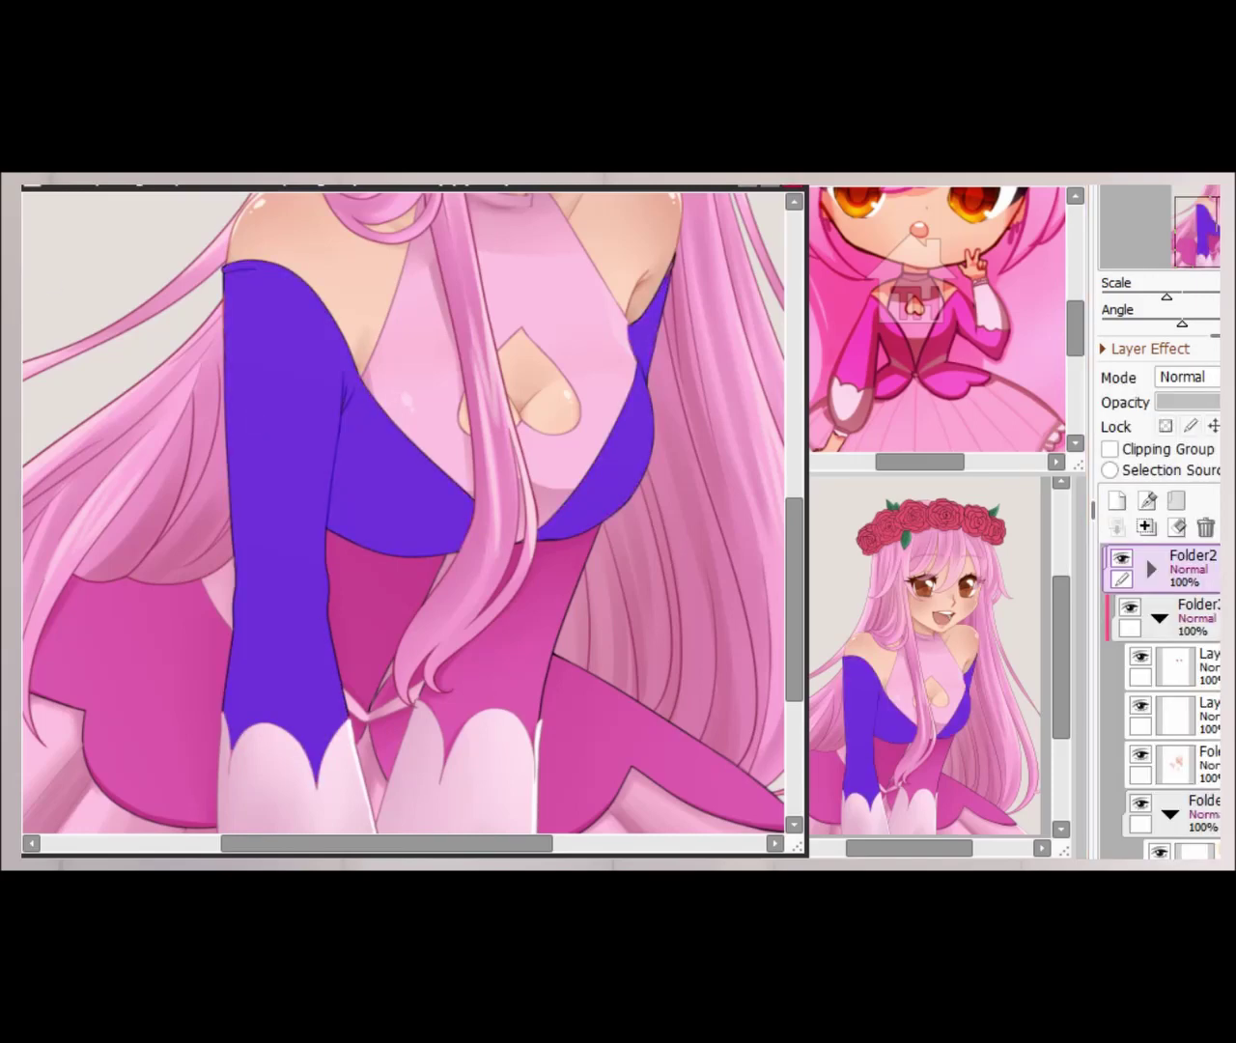
{"action": "left_click_drag", "start_coordinate": [276, 676], "coordinate": [238, 524]}
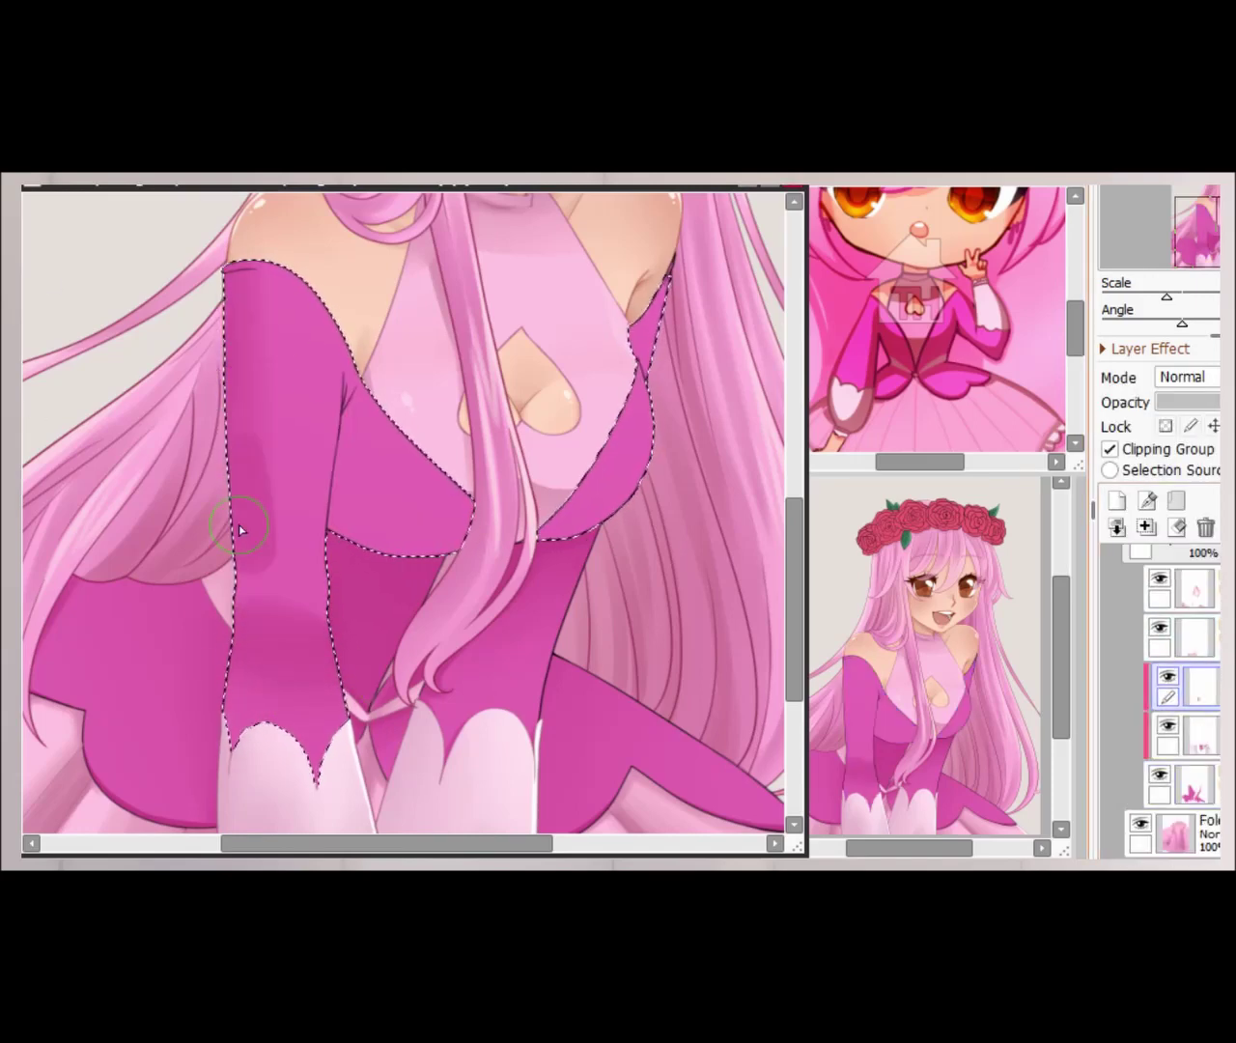
{"action": "scroll", "coordinate": [220, 722], "scroll_direction": "up", "scroll_amount": 2}
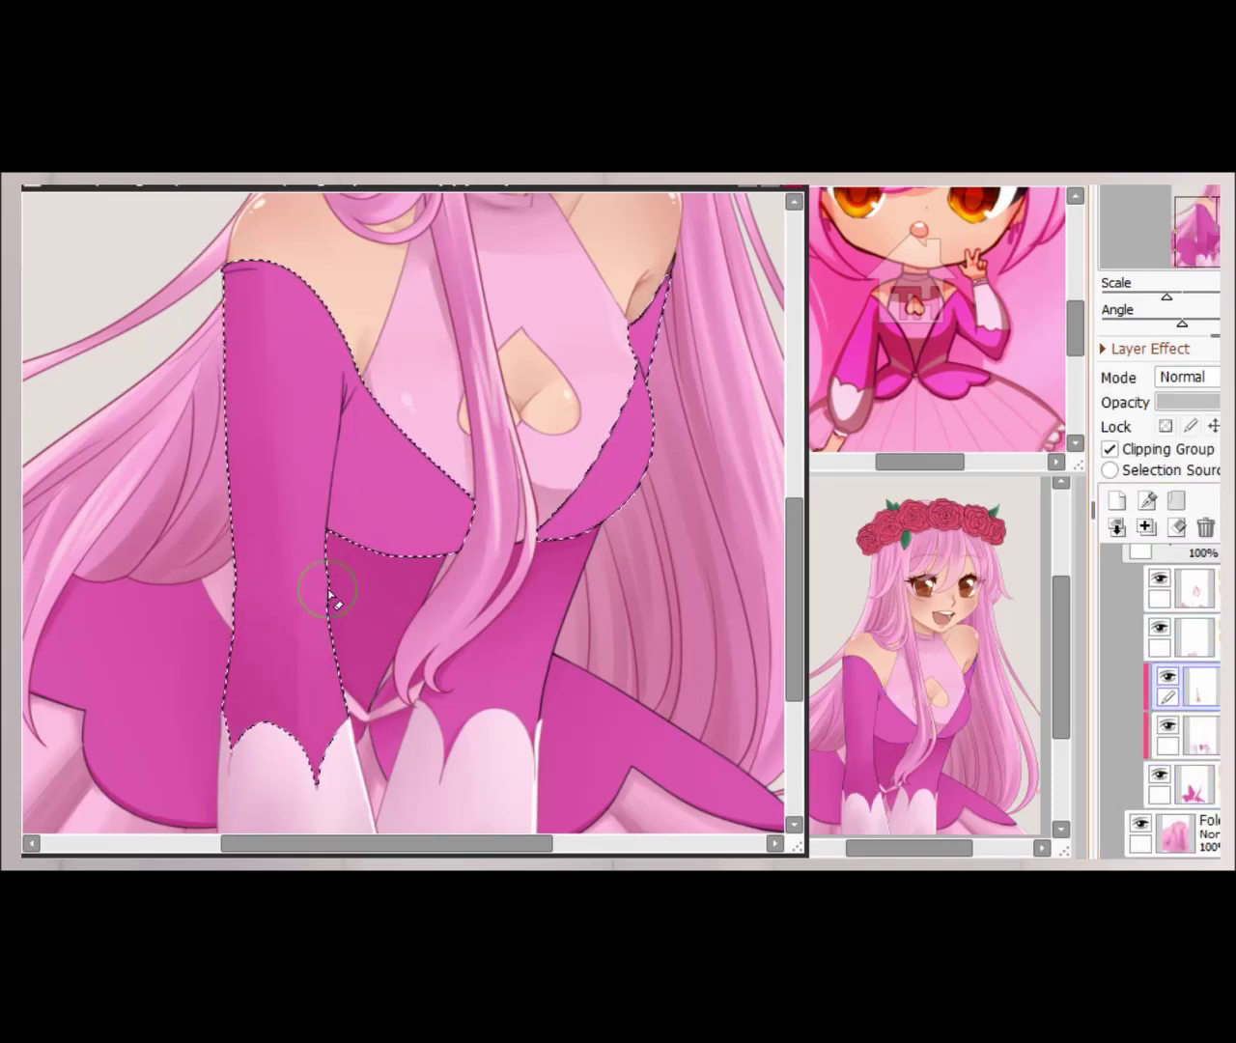
{"action": "left_click_drag", "start_coordinate": [289, 451], "coordinate": [284, 621]}
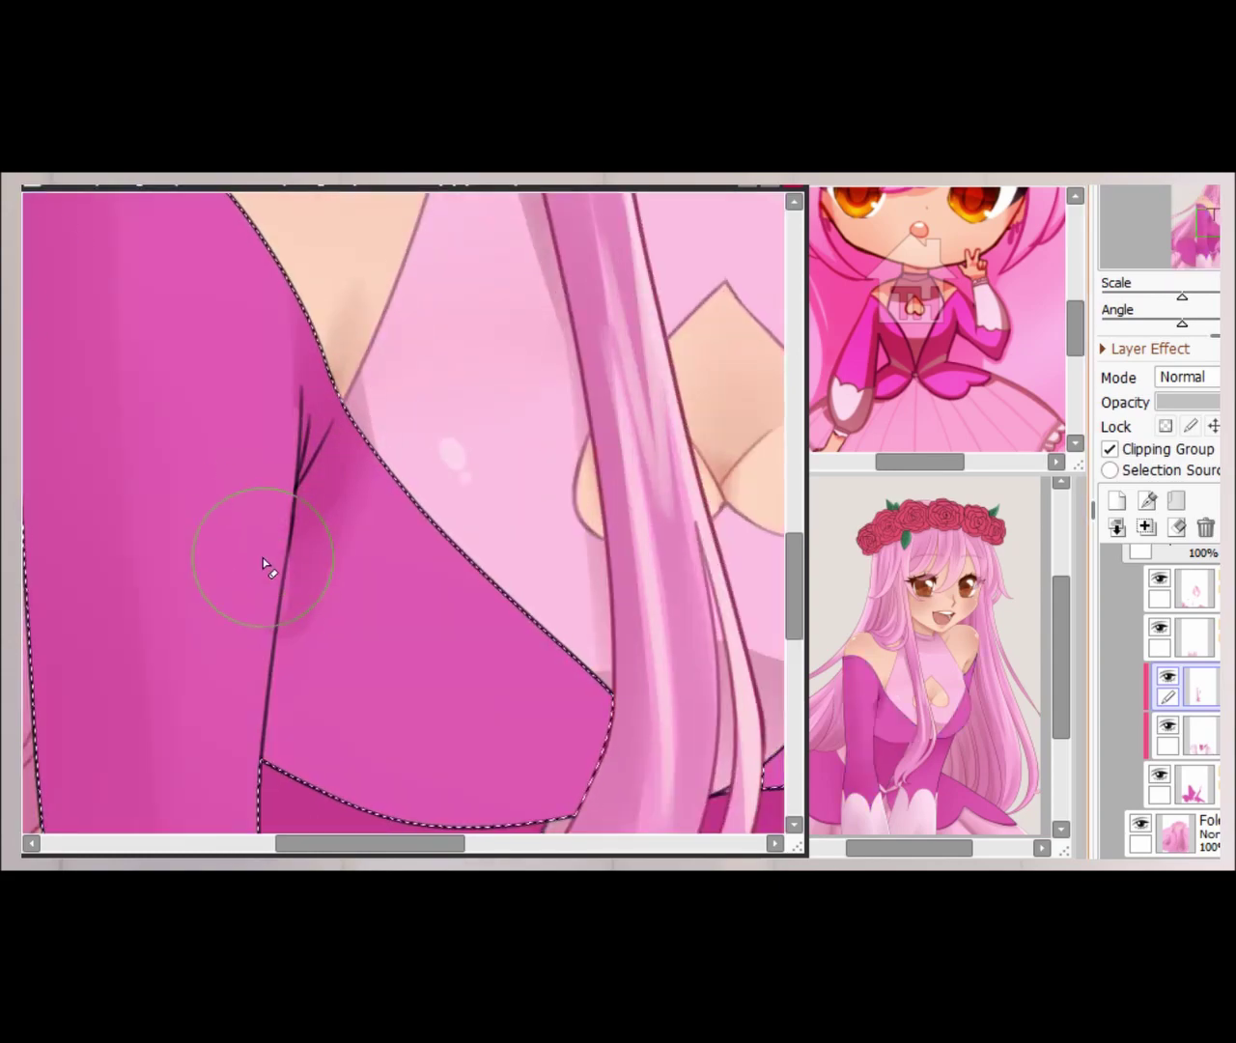
{"action": "left_click_drag", "start_coordinate": [1181, 295], "coordinate": [1169, 303]}
{"action": "scroll", "coordinate": [511, 355], "scroll_direction": "up", "scroll_amount": 3}
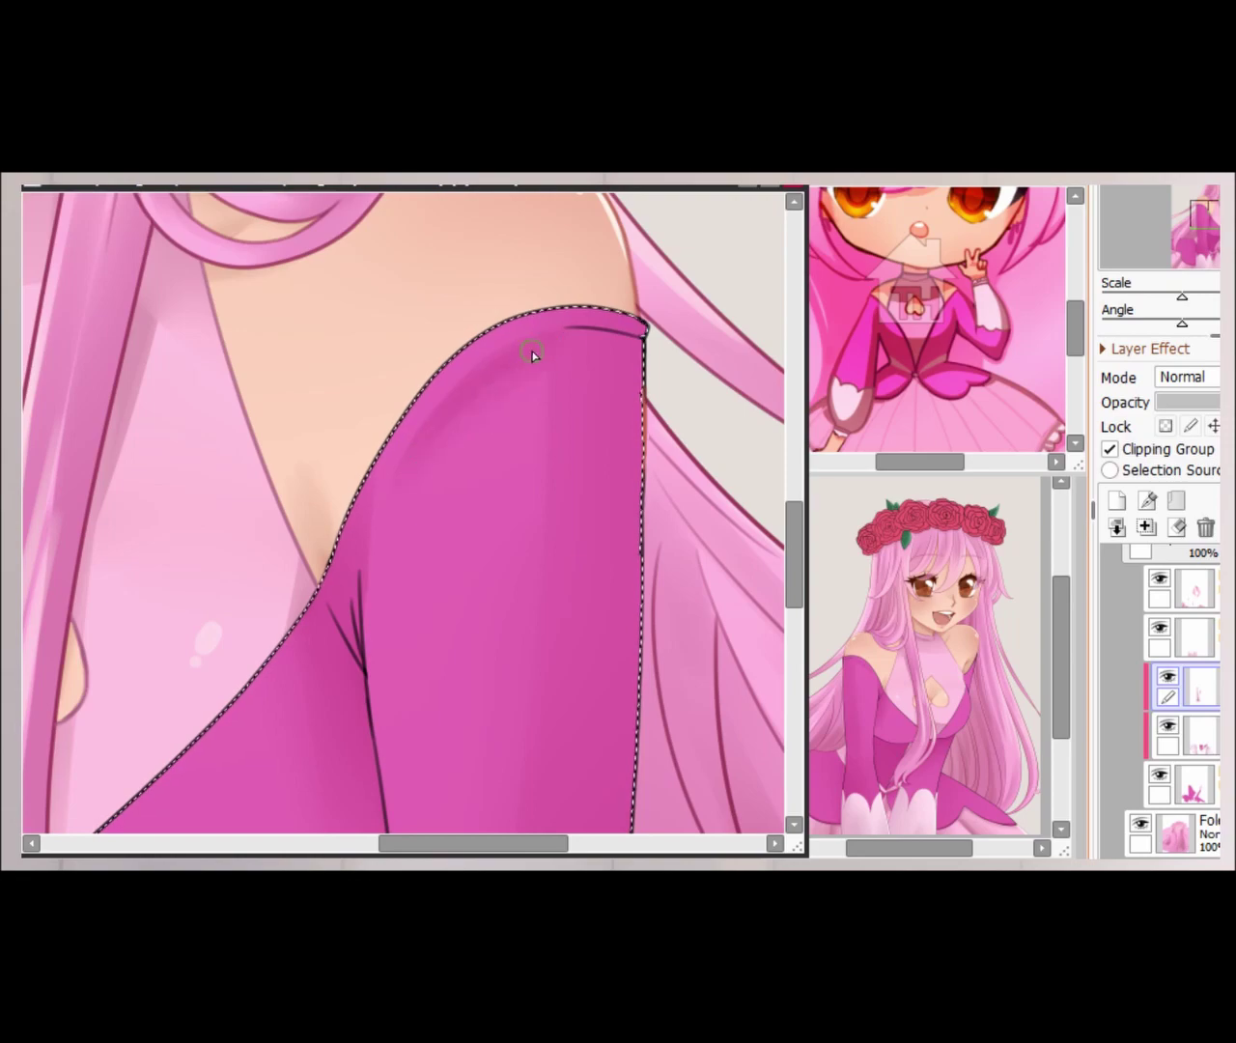
- Shade the small far shoulder piece and the undersides of both bust panels in deeper magenta
{"action": "scroll", "coordinate": [466, 423], "scroll_direction": "down", "scroll_amount": 3}
{"action": "scroll", "coordinate": [449, 642], "scroll_direction": "up", "scroll_amount": 3}
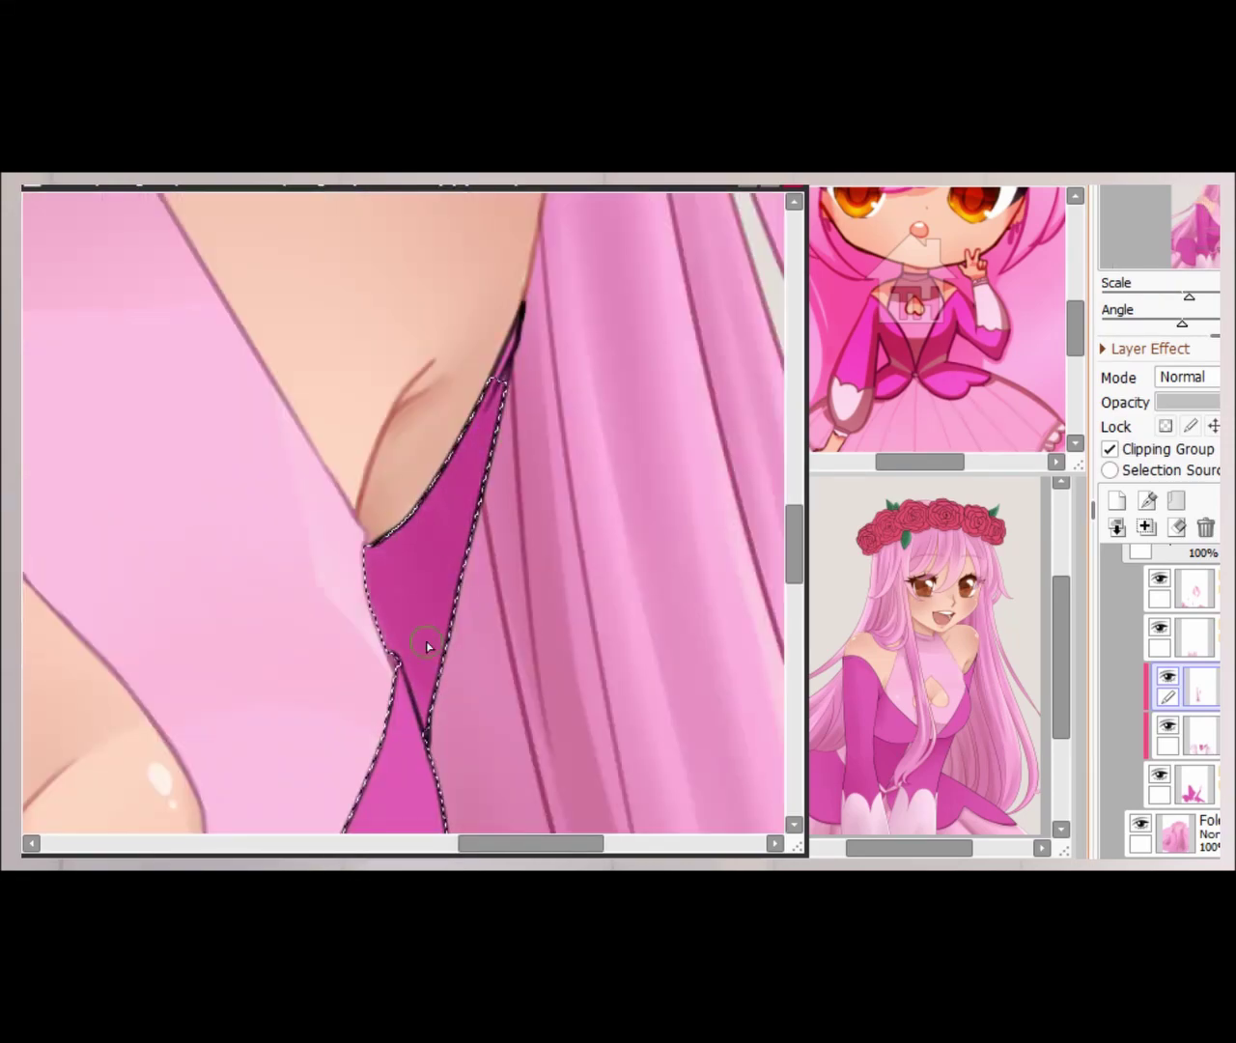
{"action": "scroll", "coordinate": [426, 641], "scroll_direction": "down", "scroll_amount": 3}
{"action": "scroll", "coordinate": [597, 422], "scroll_direction": "up", "scroll_amount": 3}
{"action": "scroll", "coordinate": [237, 573], "scroll_direction": "up", "scroll_amount": 2}
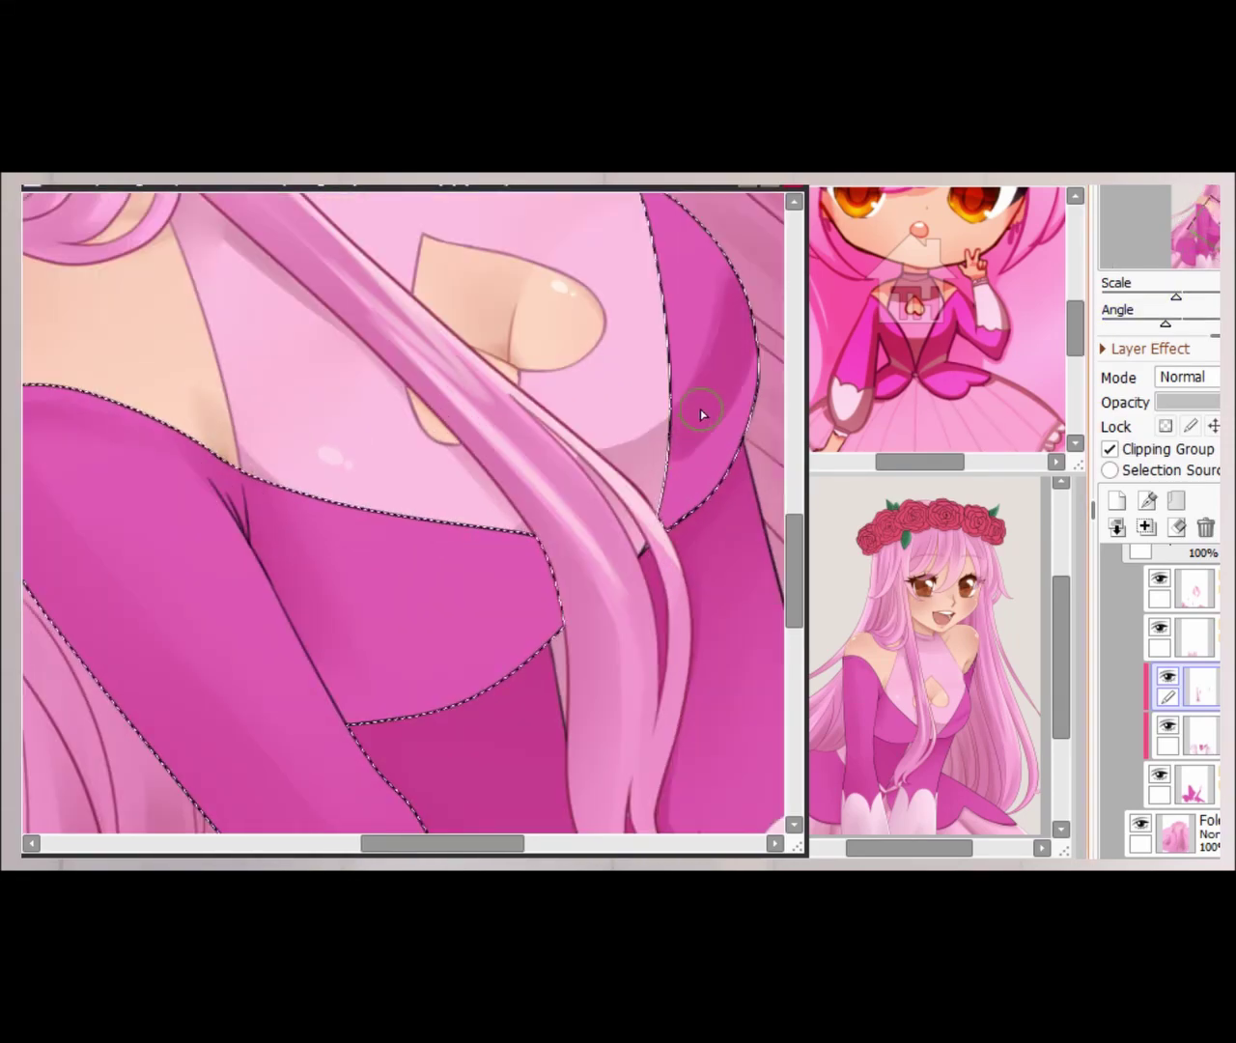
{"action": "left_click_drag", "start_coordinate": [419, 637], "coordinate": [537, 620]}
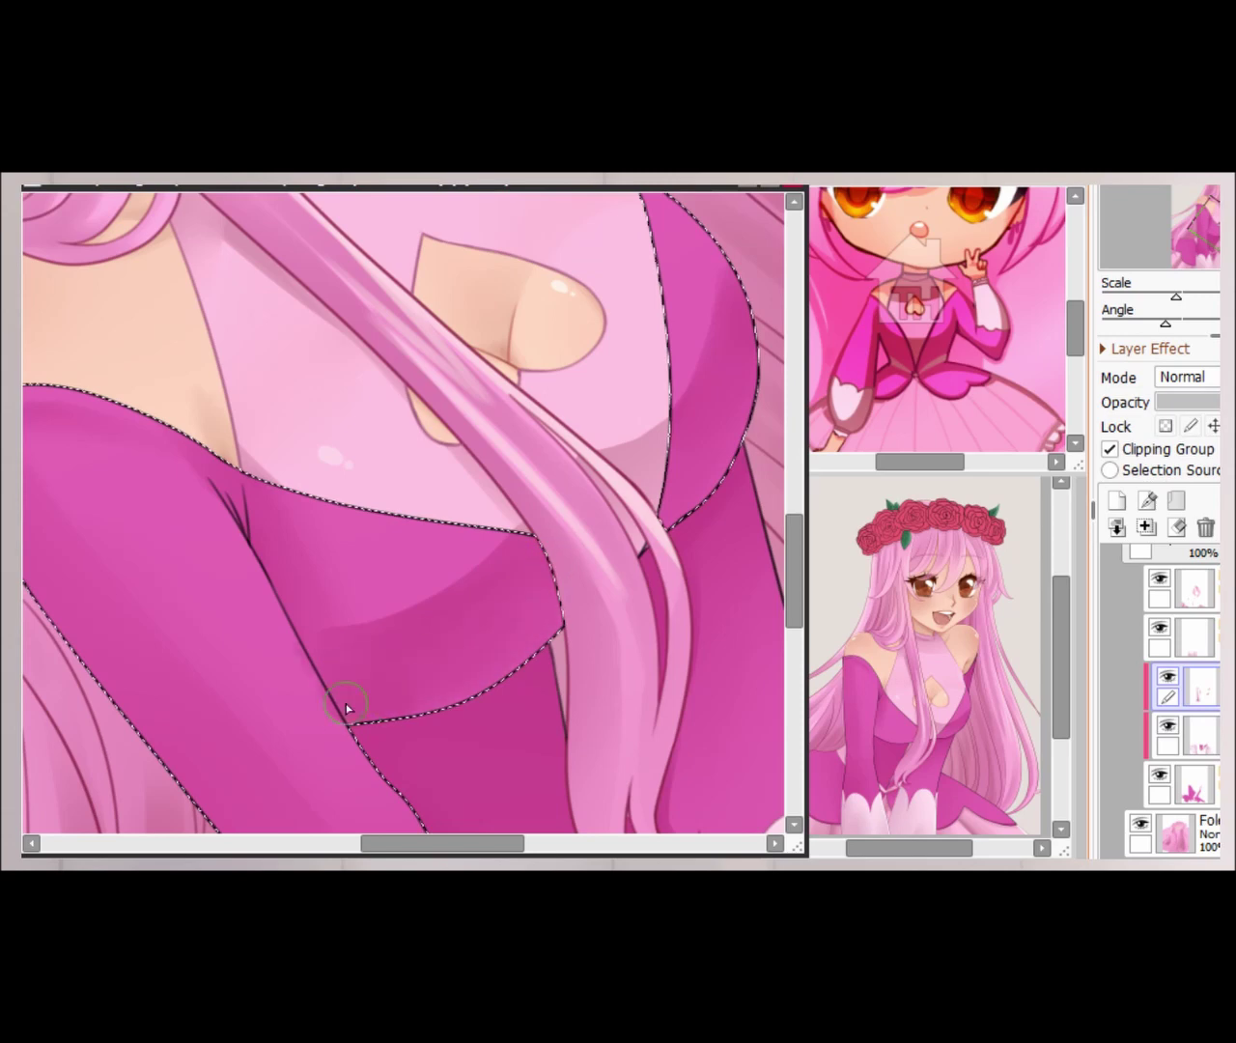
{"action": "scroll", "coordinate": [346, 703], "scroll_direction": "down", "scroll_amount": 5}
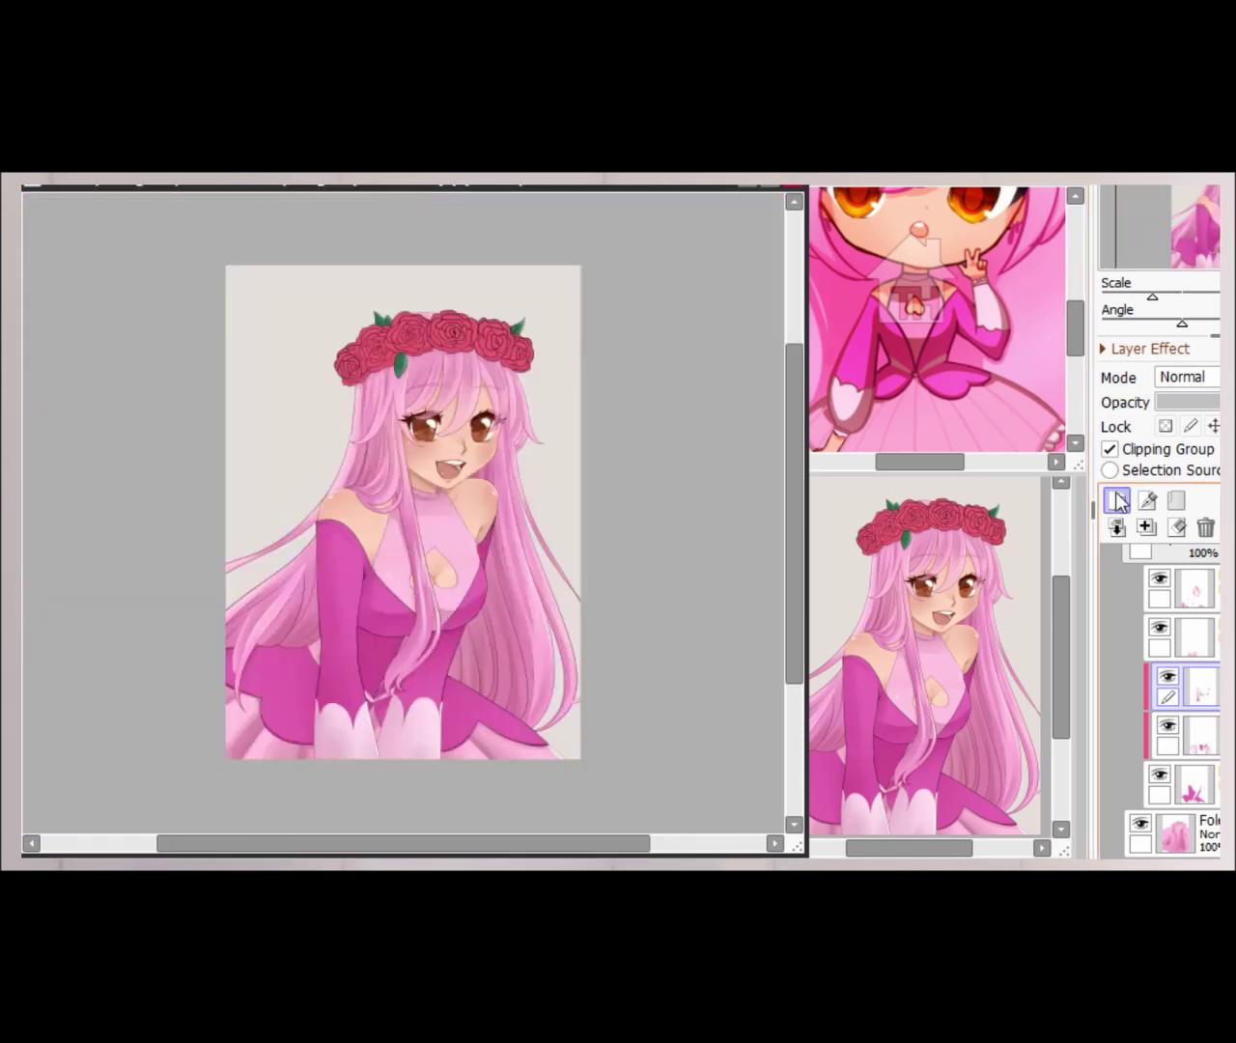
- Add another clipped layer and blend a darker magenta shadow into the corner below the bust seam beside the near arm
{"action": "left_click", "coordinate": [1117, 499]}
{"action": "scroll", "coordinate": [478, 541], "scroll_direction": "up", "scroll_amount": 5}
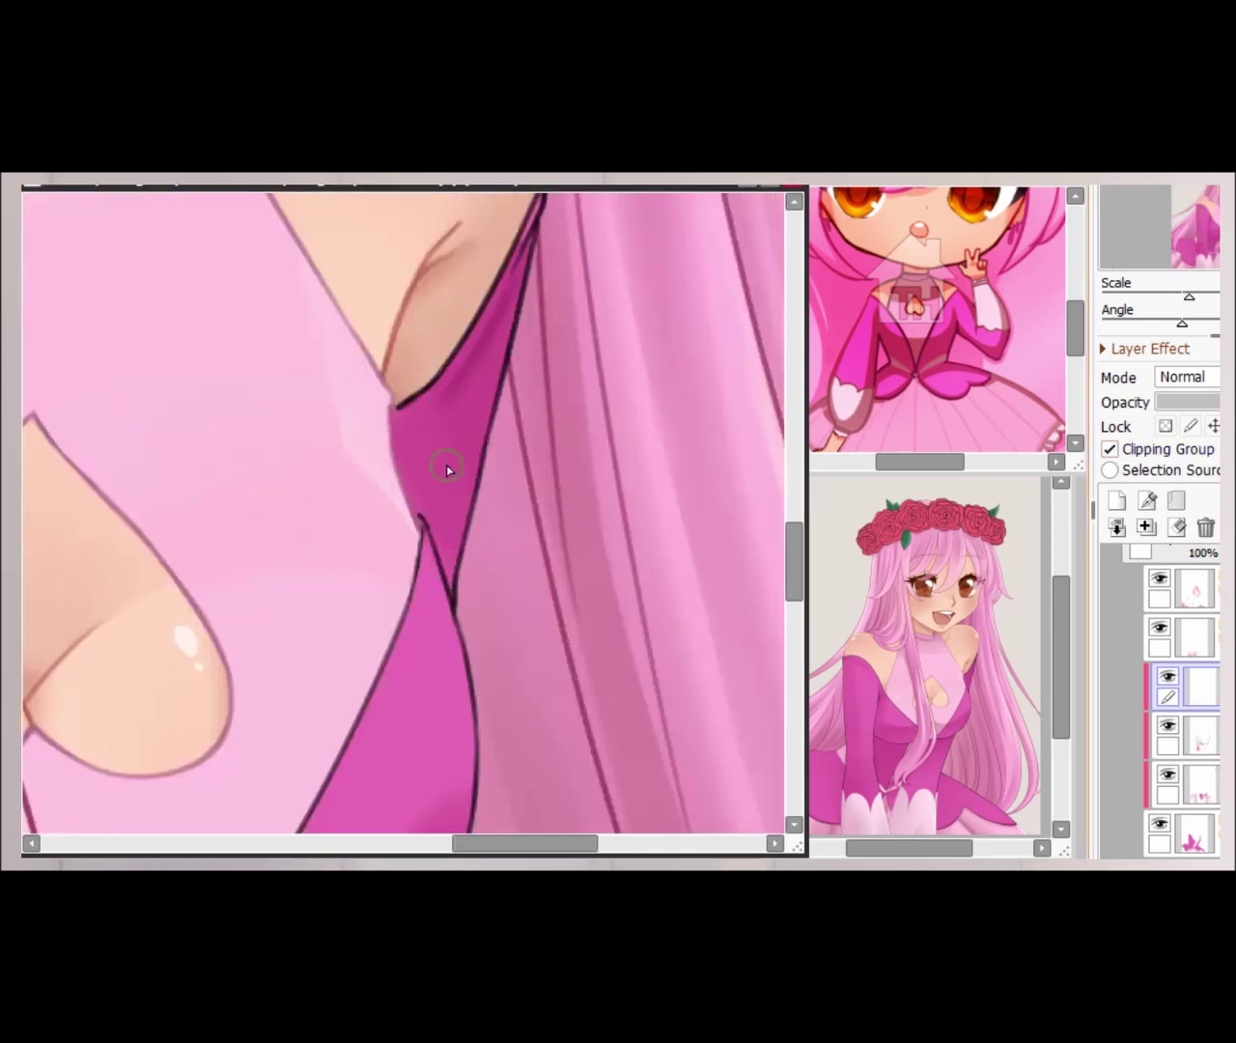
{"action": "scroll", "coordinate": [293, 498], "scroll_direction": "up", "scroll_amount": 2}
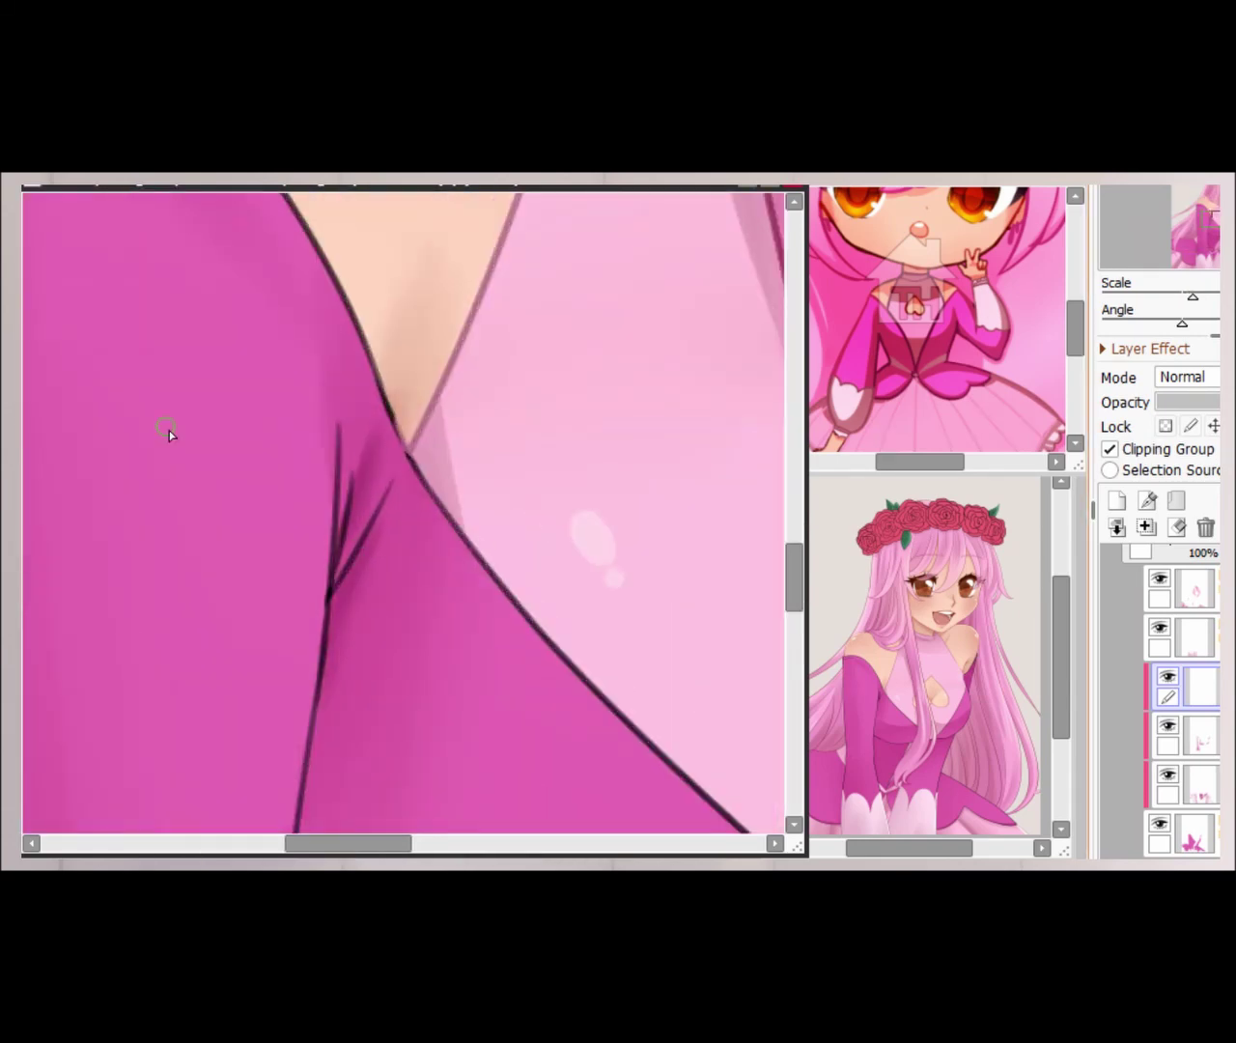
{"action": "scroll", "coordinate": [365, 418], "scroll_direction": "down", "scroll_amount": 3}
{"action": "scroll", "coordinate": [301, 470], "scroll_direction": "up", "scroll_amount": 4}
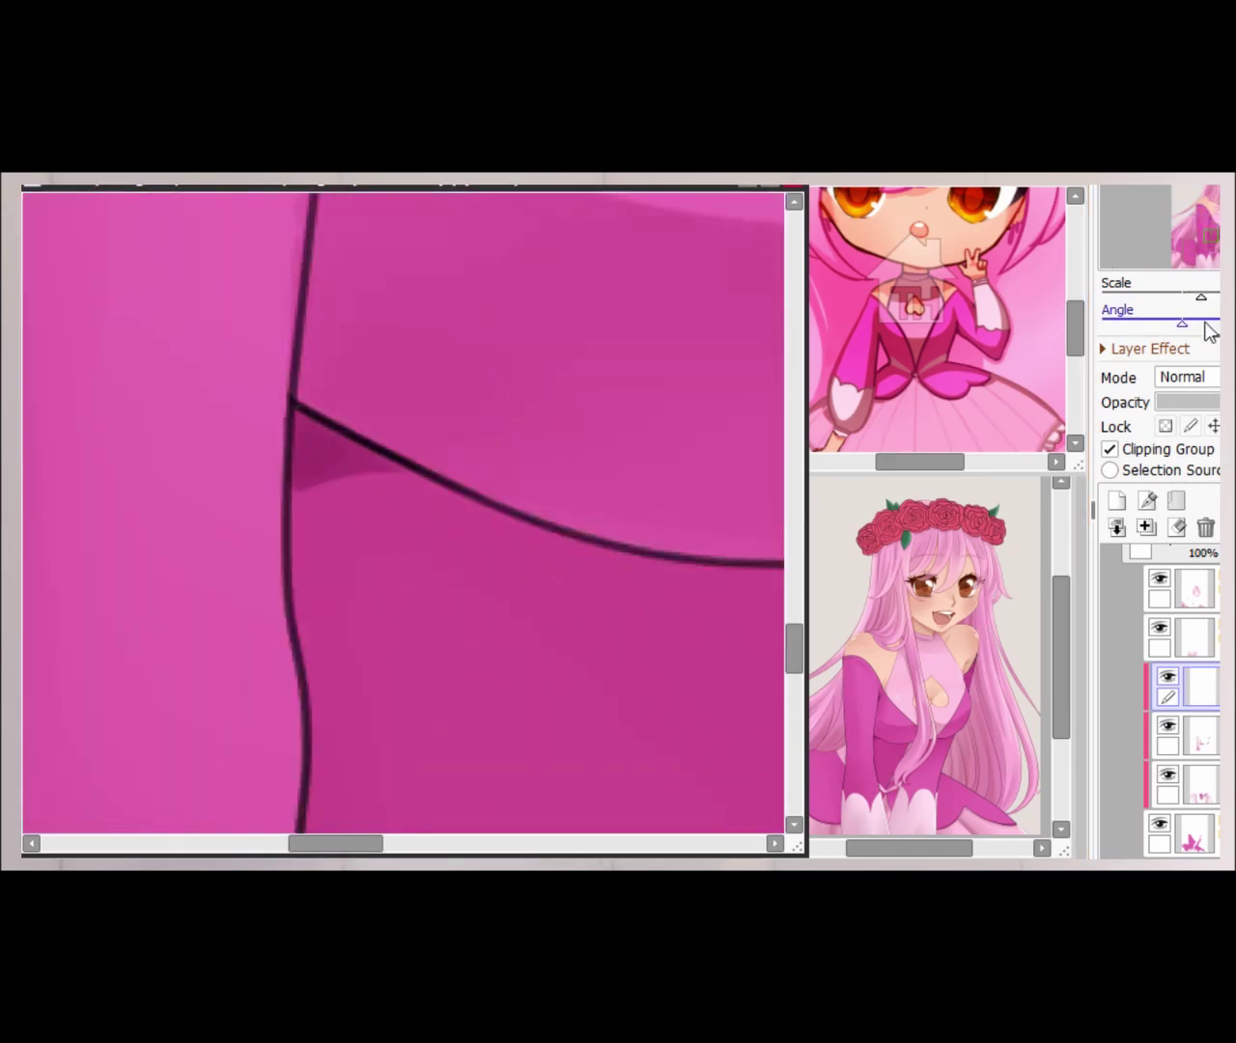
{"action": "left_click_drag", "start_coordinate": [1207, 328], "coordinate": [1158, 325]}
{"action": "left_click_drag", "start_coordinate": [282, 540], "coordinate": [438, 572]}
{"action": "scroll", "coordinate": [430, 525], "scroll_direction": "up", "scroll_amount": 1}
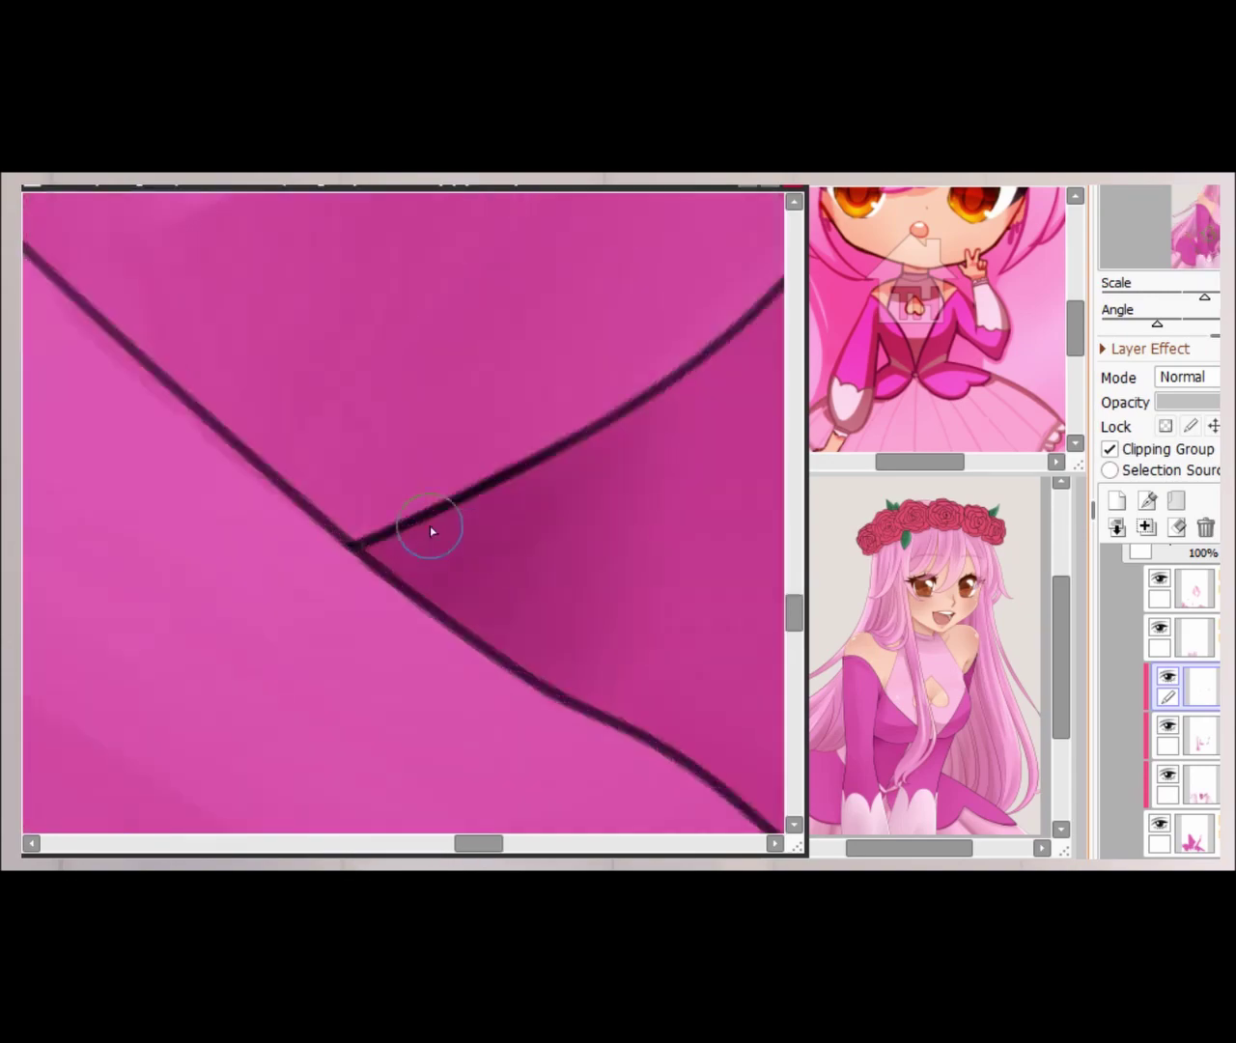
{"action": "left_click_drag", "start_coordinate": [526, 498], "coordinate": [588, 648]}
{"action": "scroll", "coordinate": [373, 750], "scroll_direction": "down", "scroll_amount": 5}
{"action": "scroll", "coordinate": [132, 580], "scroll_direction": "up", "scroll_amount": 5}
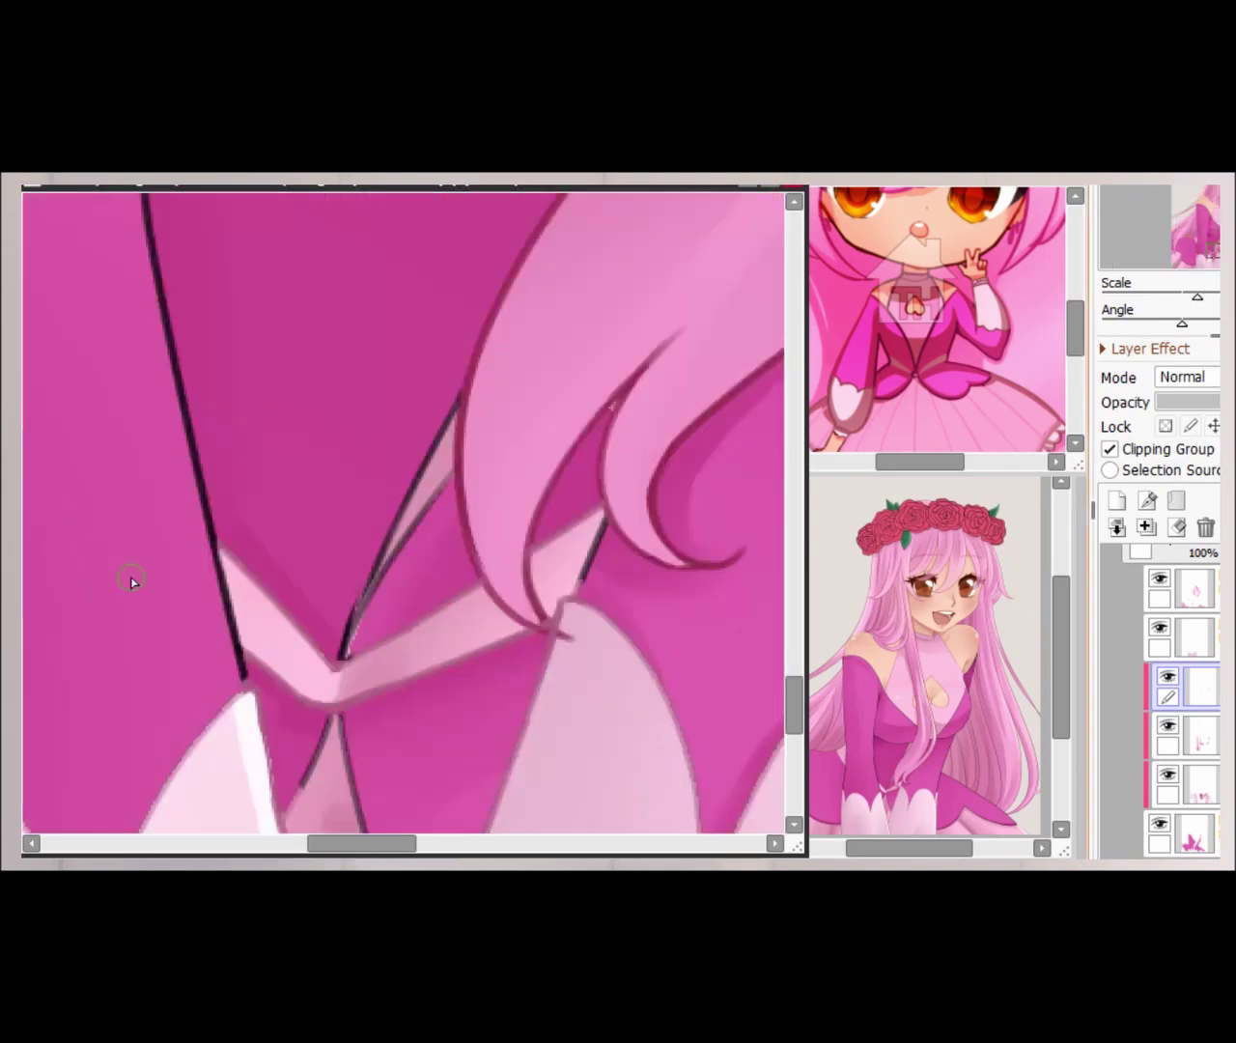
{"action": "scroll", "coordinate": [496, 638], "scroll_direction": "down", "scroll_amount": 5}
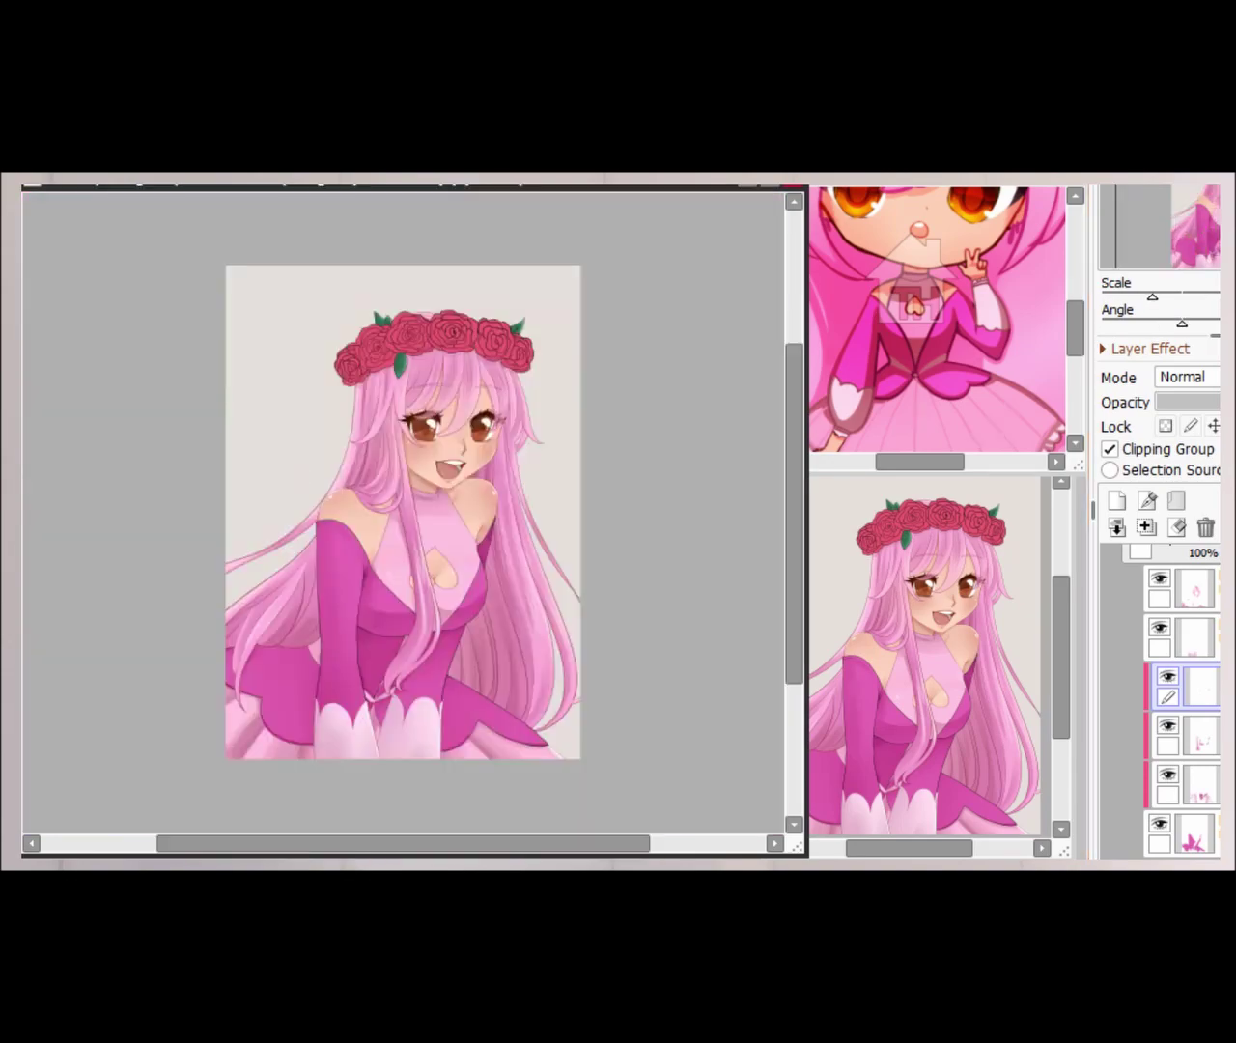
- Merge the dress shading layers down and paint thin lighter highlights on the bust and near sleeve on a new clipped layer
{"action": "scroll", "coordinate": [497, 638], "scroll_direction": "up", "scroll_amount": 4}
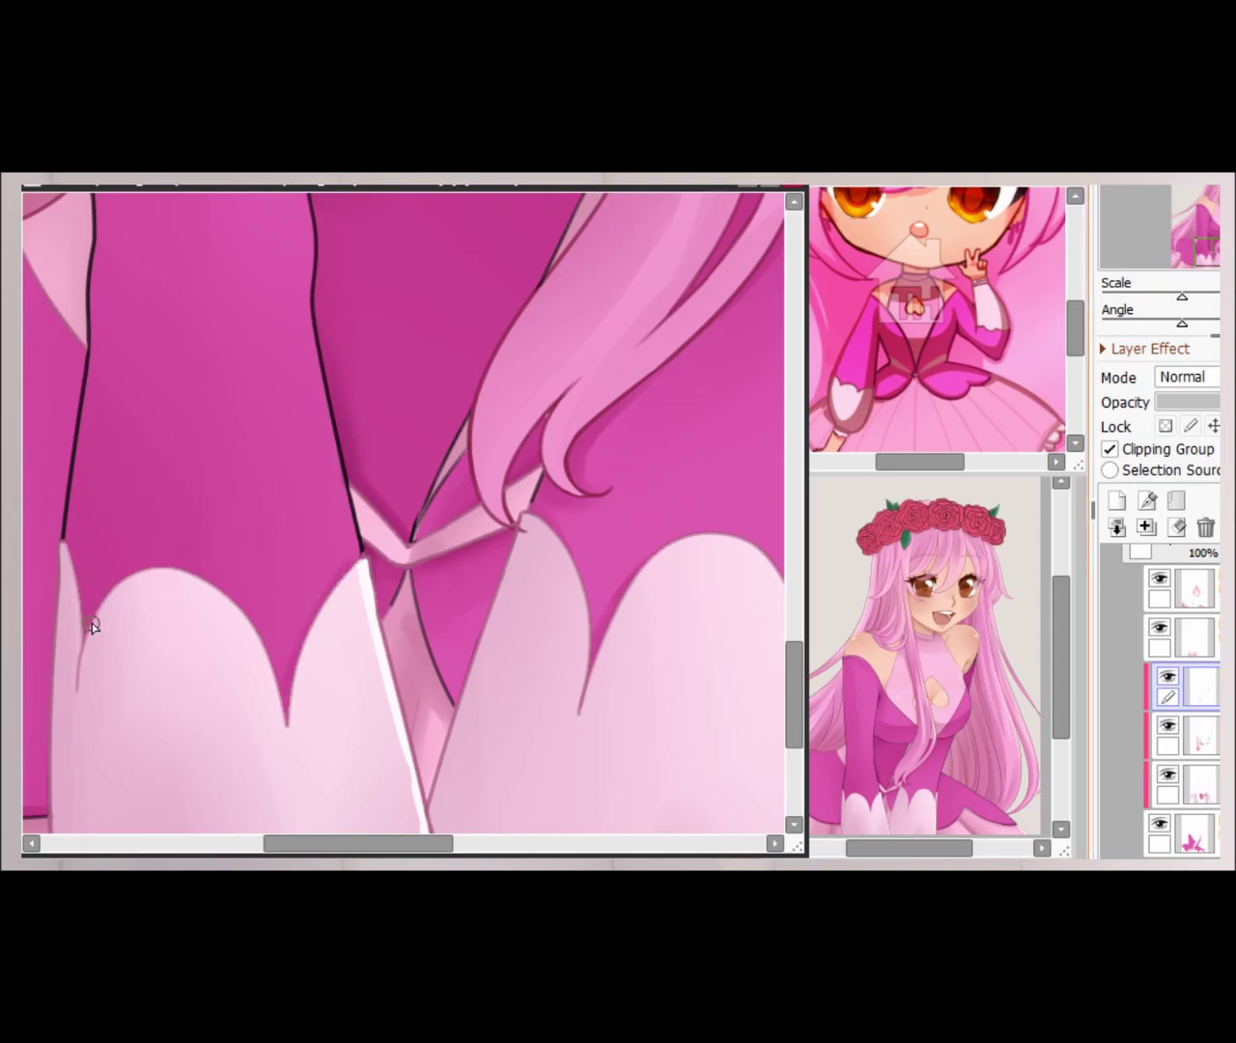
{"action": "scroll", "coordinate": [75, 595], "scroll_direction": "down", "scroll_amount": 5}
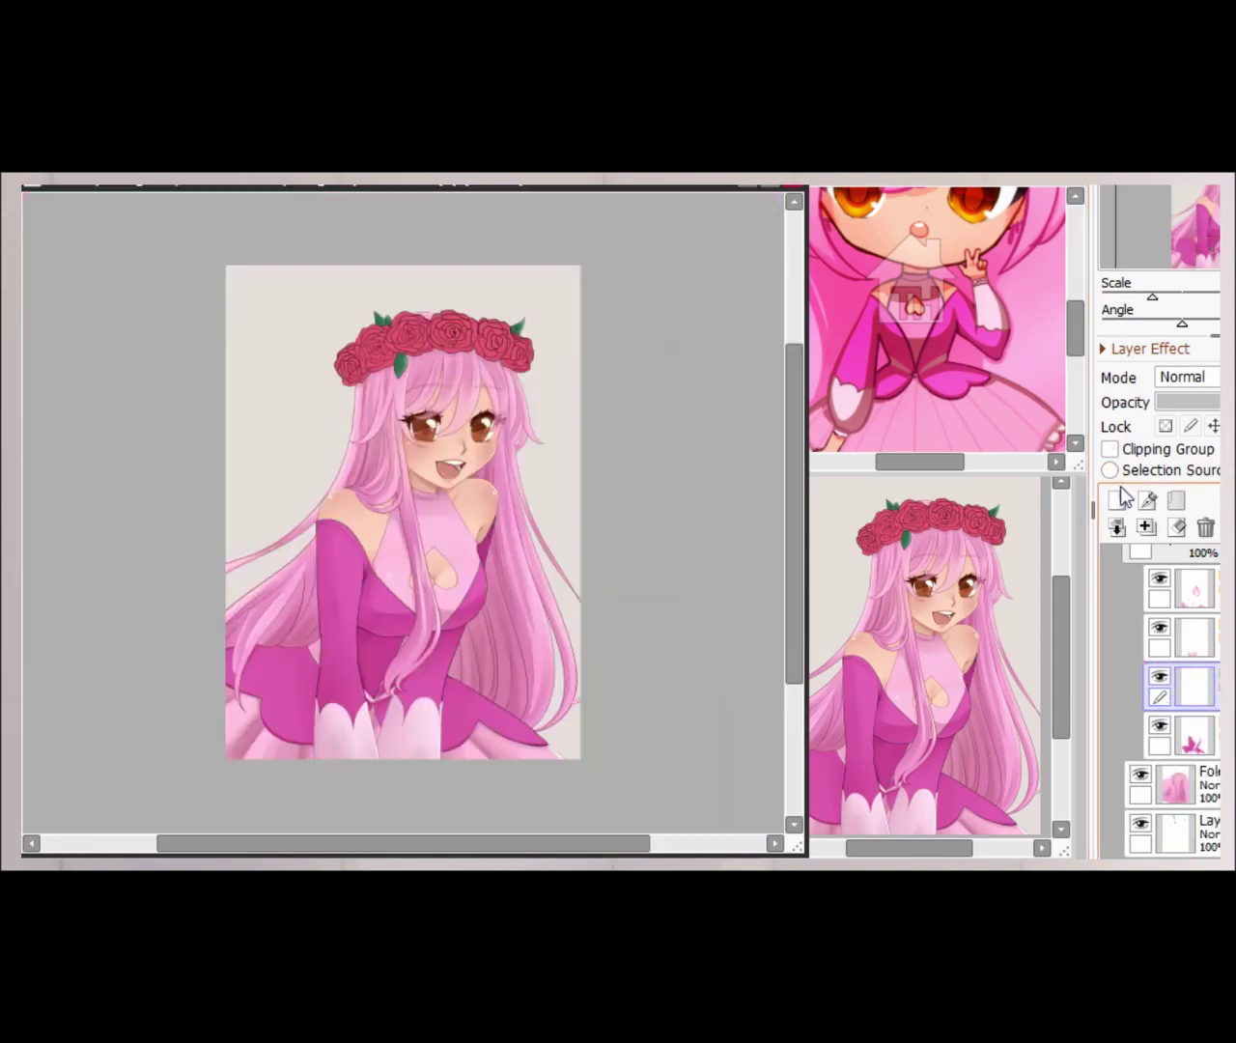
{"action": "scroll", "coordinate": [325, 454], "scroll_direction": "up", "scroll_amount": 5}
{"action": "scroll", "coordinate": [324, 454], "scroll_direction": "down", "scroll_amount": 3}
{"action": "scroll", "coordinate": [119, 561], "scroll_direction": "up", "scroll_amount": 4}
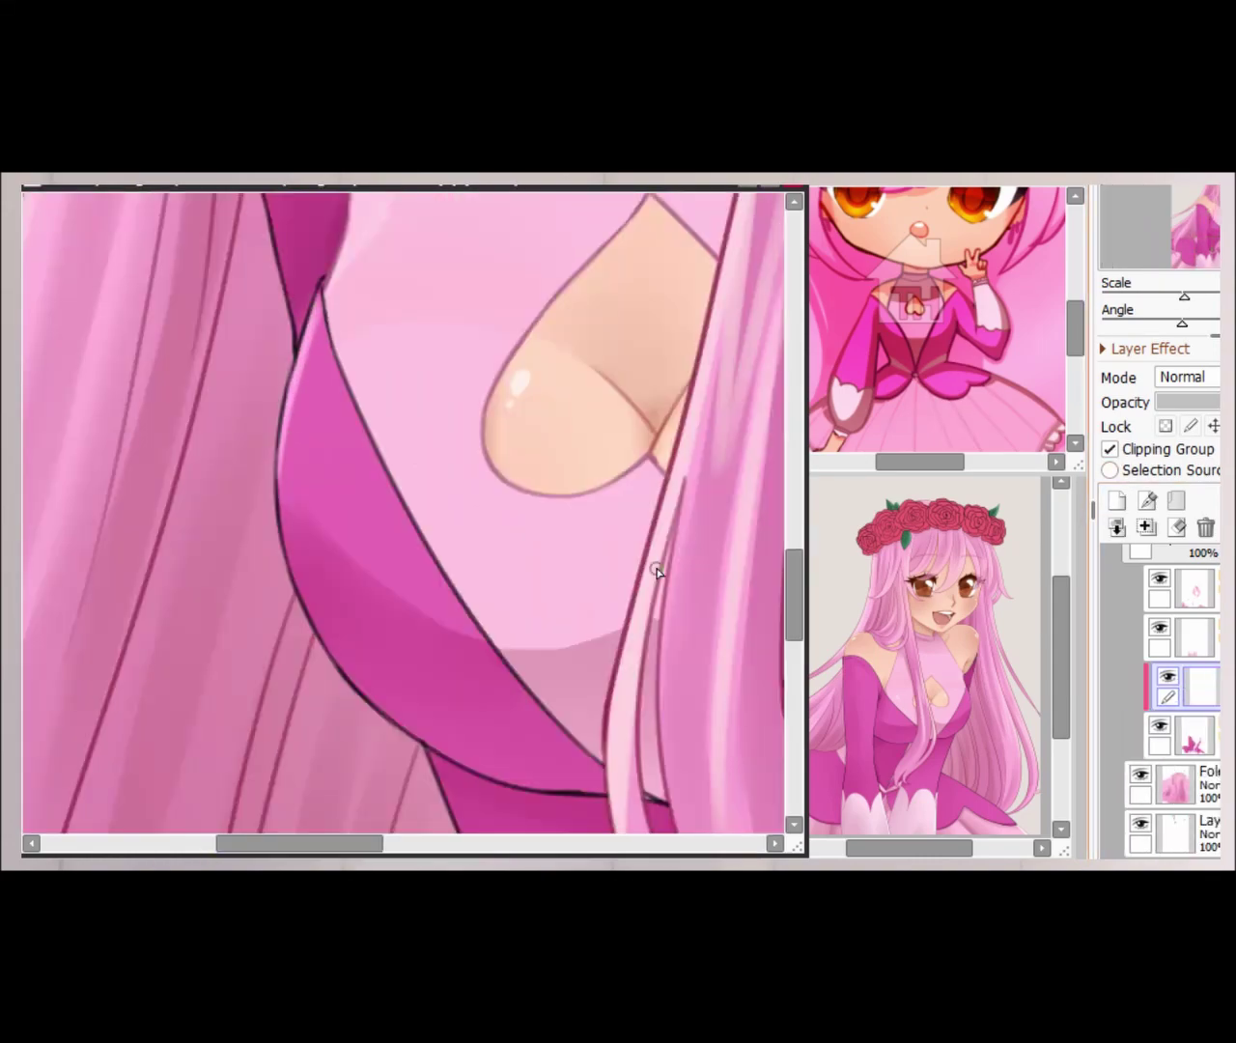
{"action": "scroll", "coordinate": [656, 572], "scroll_direction": "up", "scroll_amount": 3}
{"action": "scroll", "coordinate": [284, 595], "scroll_direction": "down", "scroll_amount": 4}
{"action": "scroll", "coordinate": [405, 715], "scroll_direction": "up", "scroll_amount": 3}
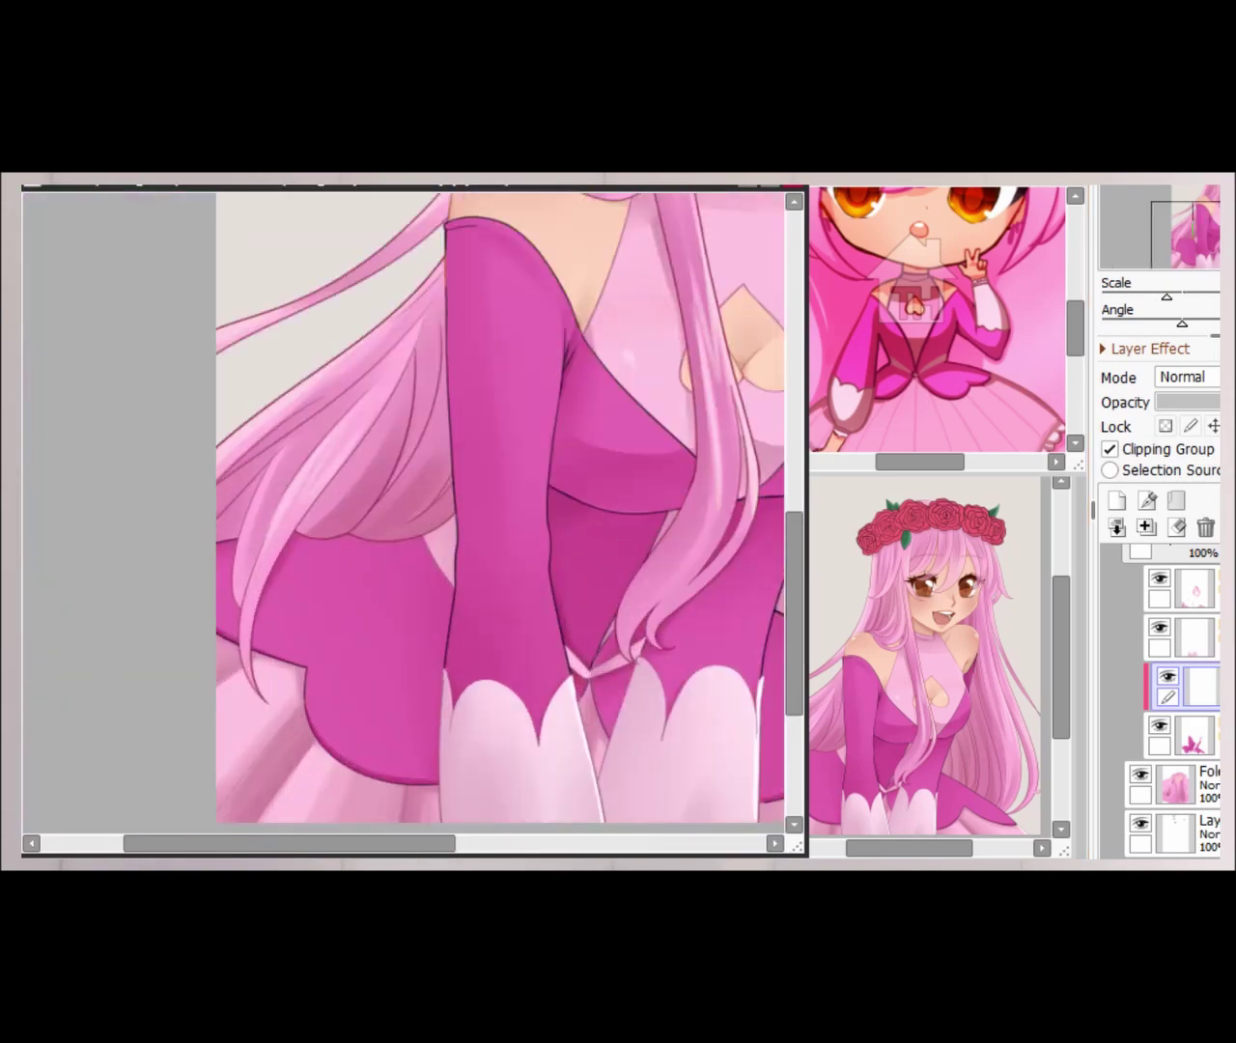
- Add thin light rims along the overskirt's upper edge and the outer side of the waist
{"action": "left_click_drag", "start_coordinate": [135, 846], "coordinate": [356, 849]}
{"action": "scroll", "coordinate": [318, 786], "scroll_direction": "up", "scroll_amount": 2}
{"action": "scroll", "coordinate": [616, 378], "scroll_direction": "up", "scroll_amount": 2}
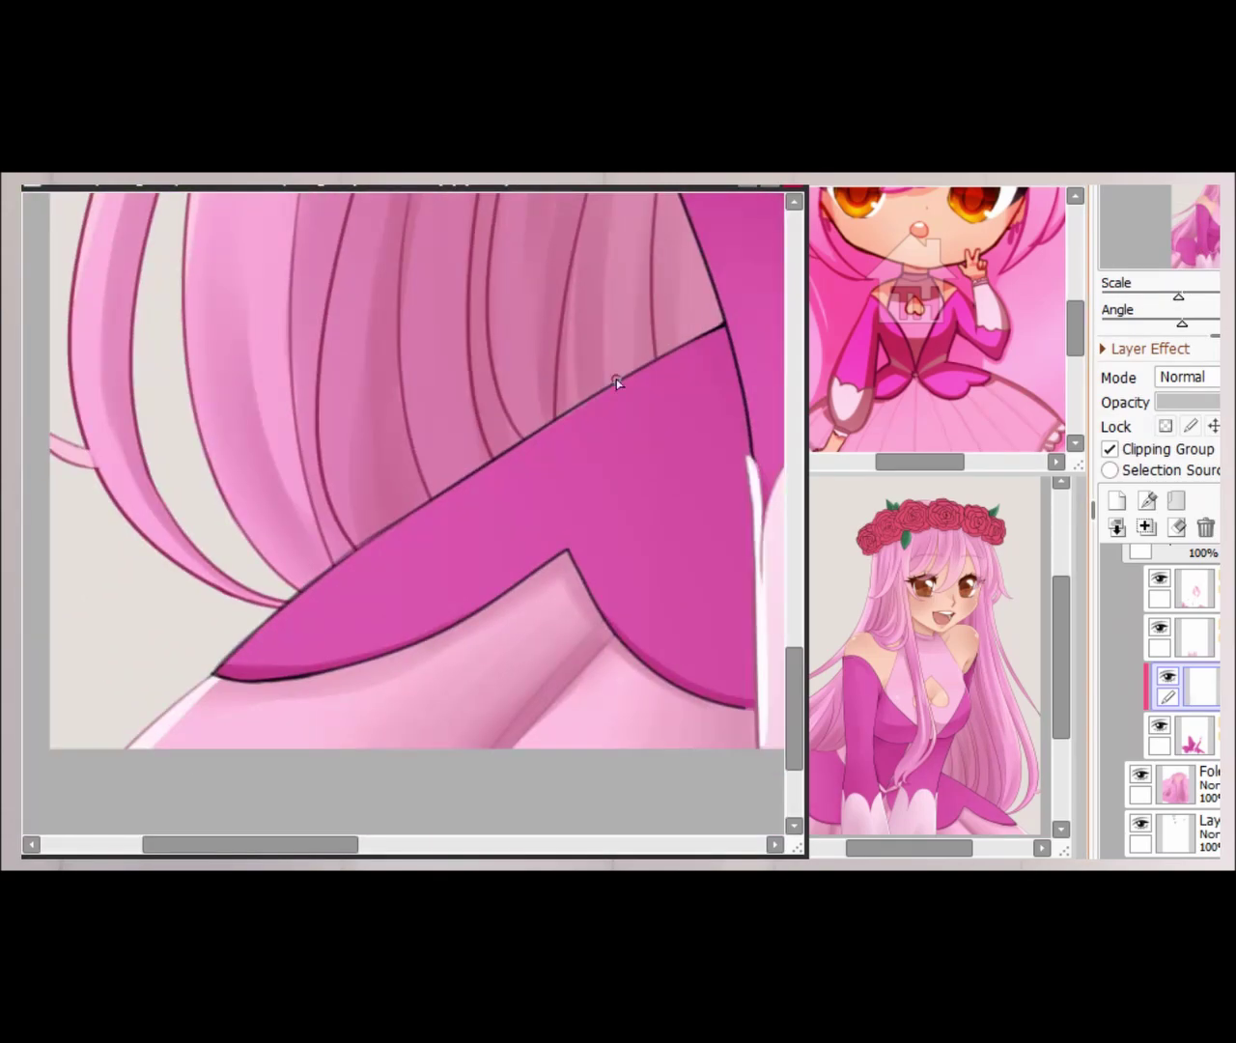
{"action": "scroll", "coordinate": [206, 651], "scroll_direction": "down", "scroll_amount": 3}
{"action": "scroll", "coordinate": [545, 572], "scroll_direction": "up", "scroll_amount": 2}
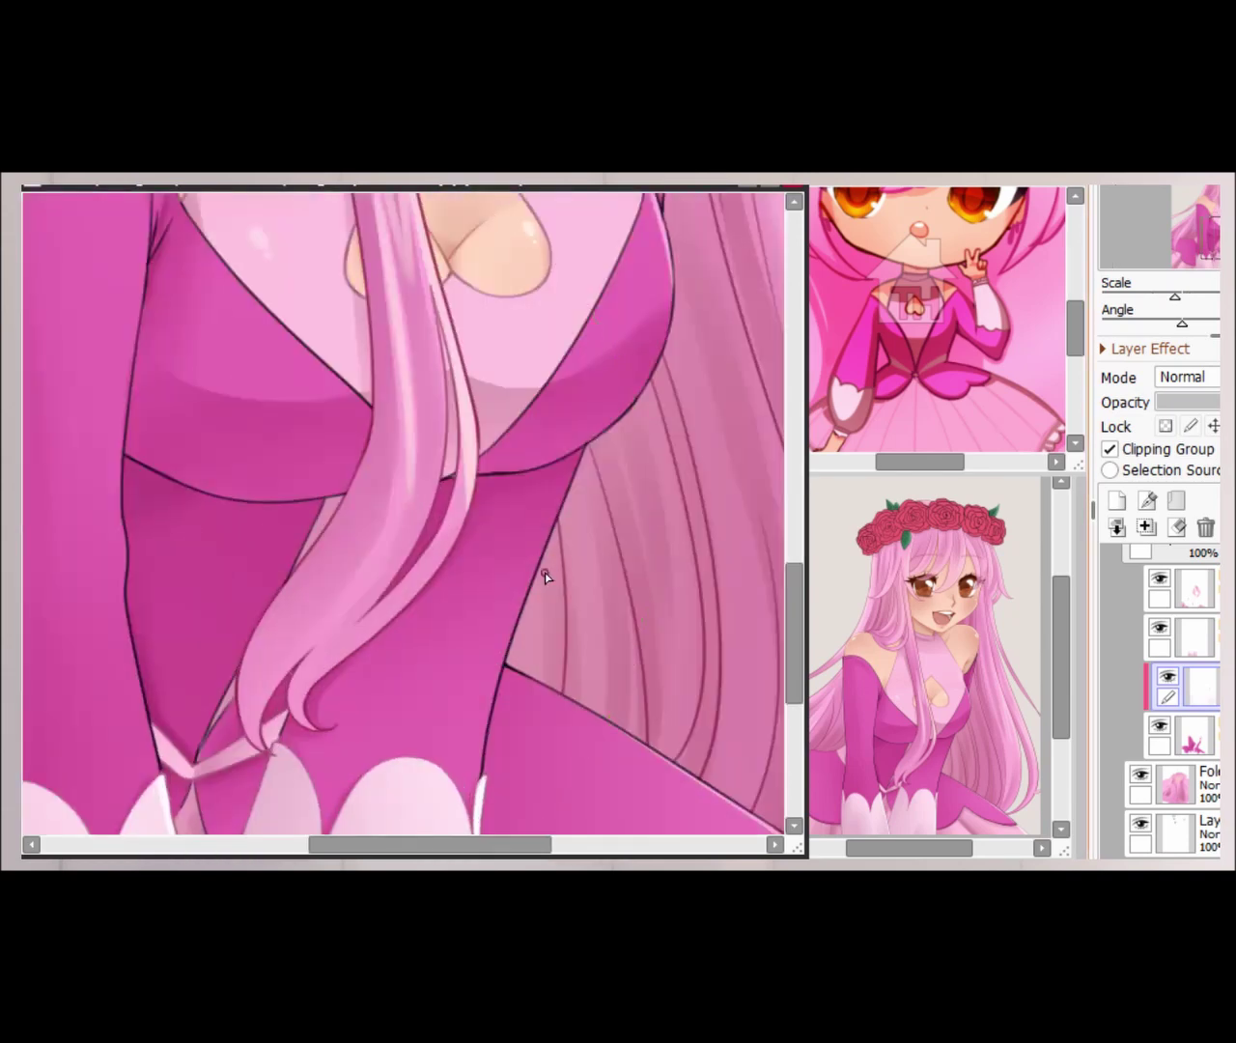
- Merge the highlight layer into the dress layer and shift the dress colour from magenta towards a warmer pink
{"action": "key", "text": "h"}
{"action": "scroll", "coordinate": [485, 456], "scroll_direction": "down", "scroll_amount": 5}
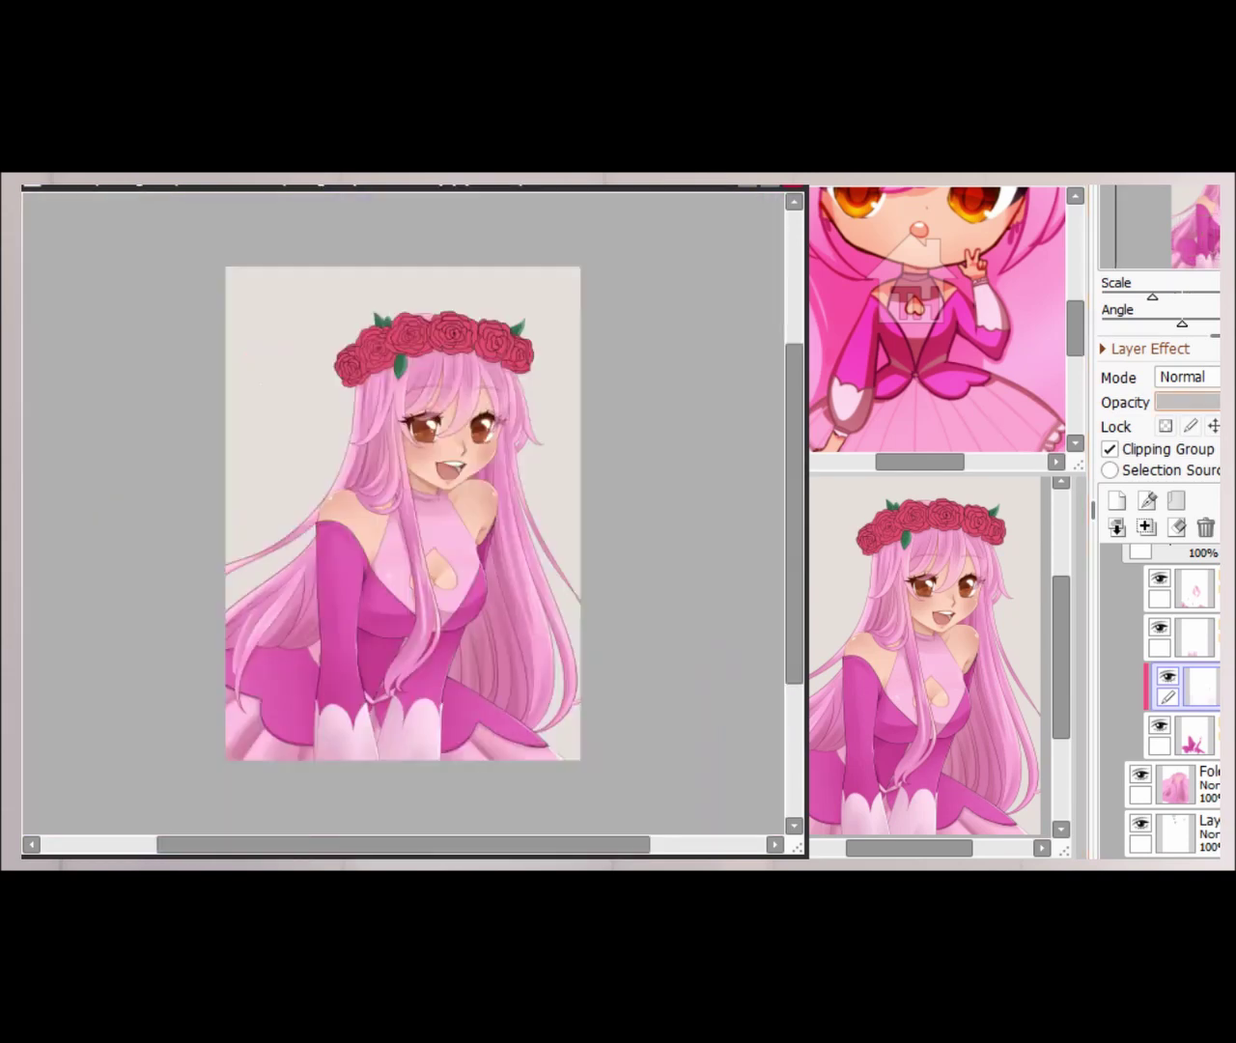
{"action": "key", "text": "ctrl+e"}
{"action": "scroll", "coordinate": [620, 580], "scroll_direction": "up", "scroll_amount": 3}
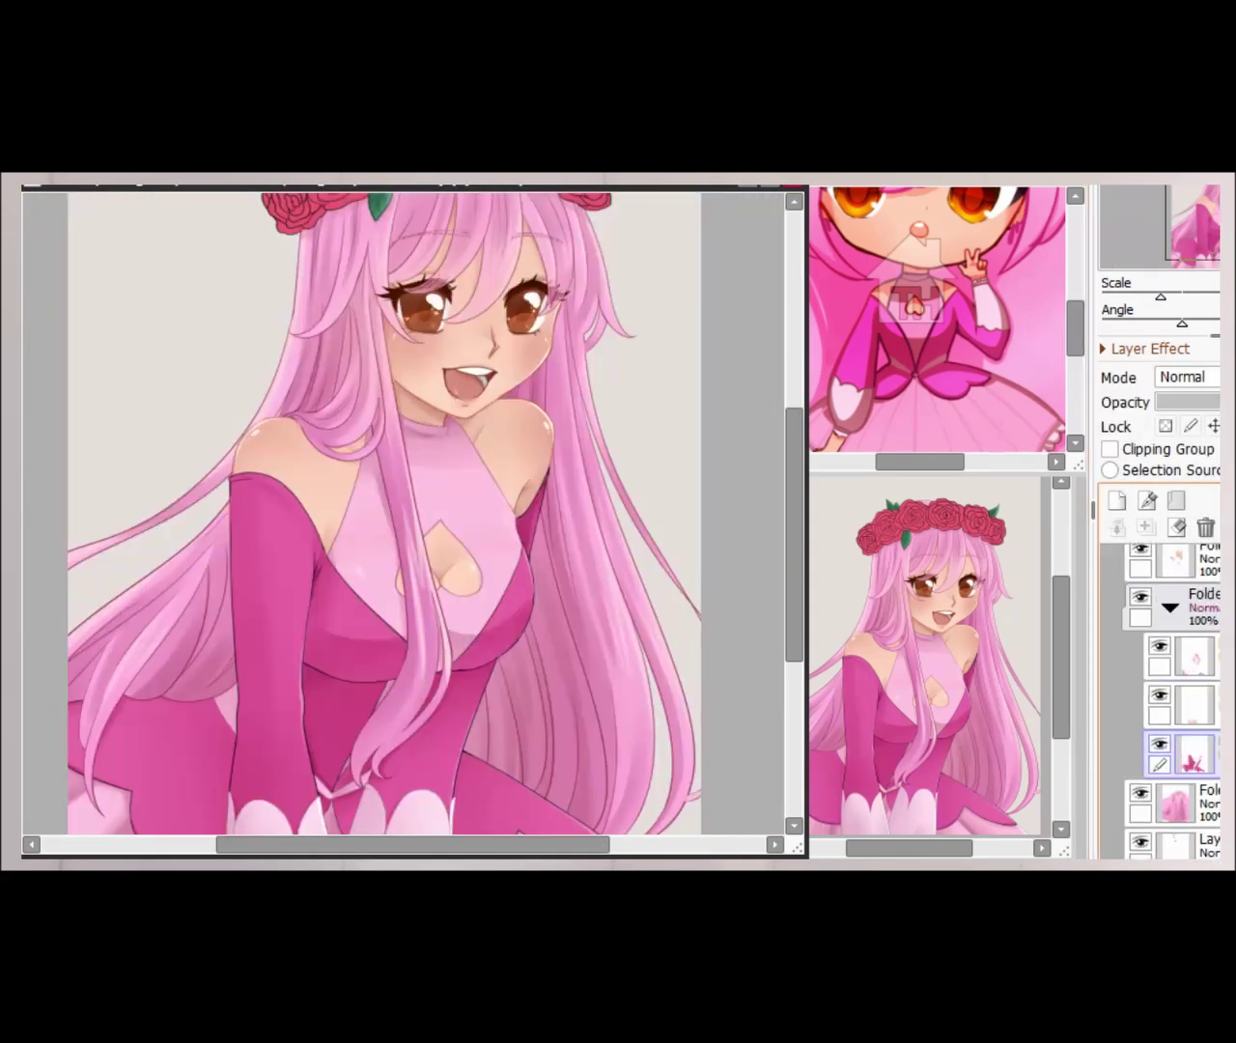
{"action": "scroll", "coordinate": [621, 450], "scroll_direction": "up", "scroll_amount": 4}
{"action": "scroll", "coordinate": [620, 450], "scroll_direction": "down", "scroll_amount": 6}
- Lock the opacity of the dress line-art layer and recolour the armpit and bust outlines dark magenta
{"action": "left_click", "coordinate": [1140, 694]}
{"action": "left_click", "coordinate": [1140, 693]}
{"action": "scroll", "coordinate": [1147, 703], "scroll_direction": "up", "scroll_amount": 1}
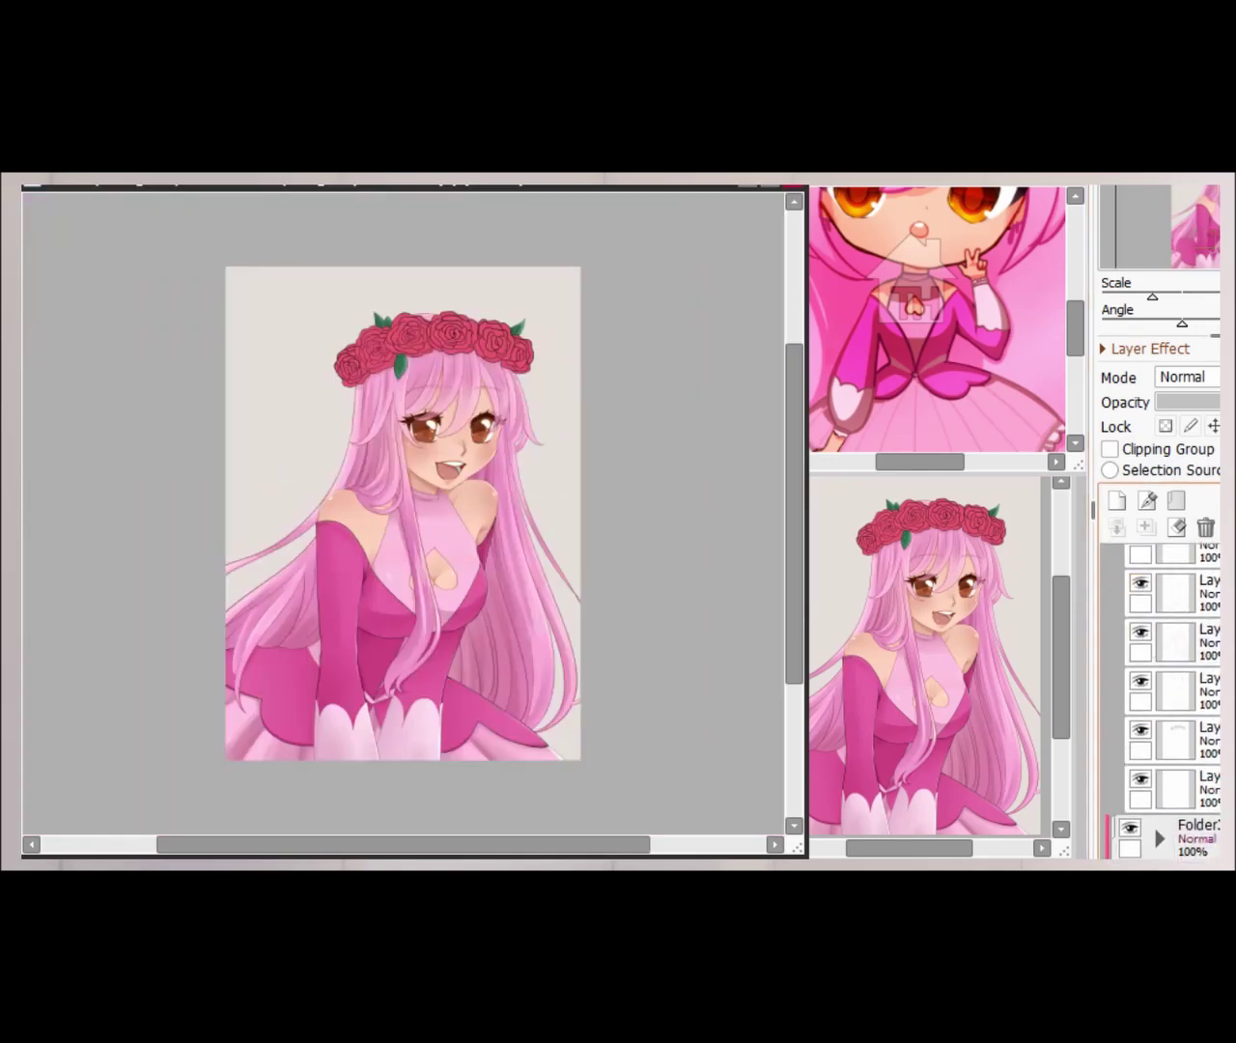
{"action": "left_click", "coordinate": [1173, 591]}
{"action": "scroll", "coordinate": [261, 415], "scroll_direction": "up", "scroll_amount": 5}
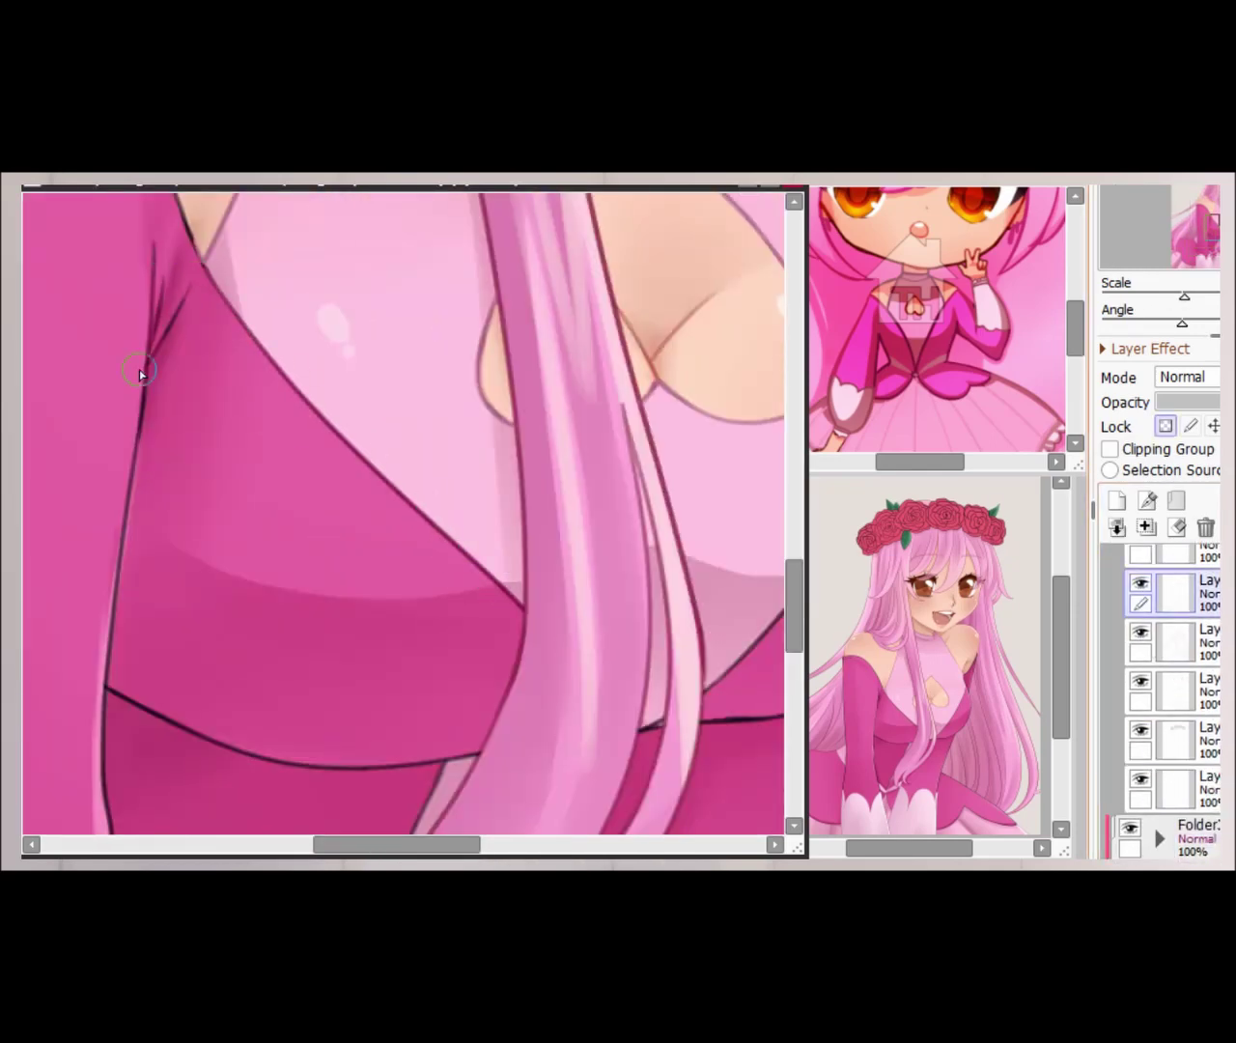
{"action": "left_click_drag", "start_coordinate": [132, 372], "coordinate": [518, 744]}
{"action": "scroll", "coordinate": [486, 464], "scroll_direction": "down", "scroll_amount": 2}
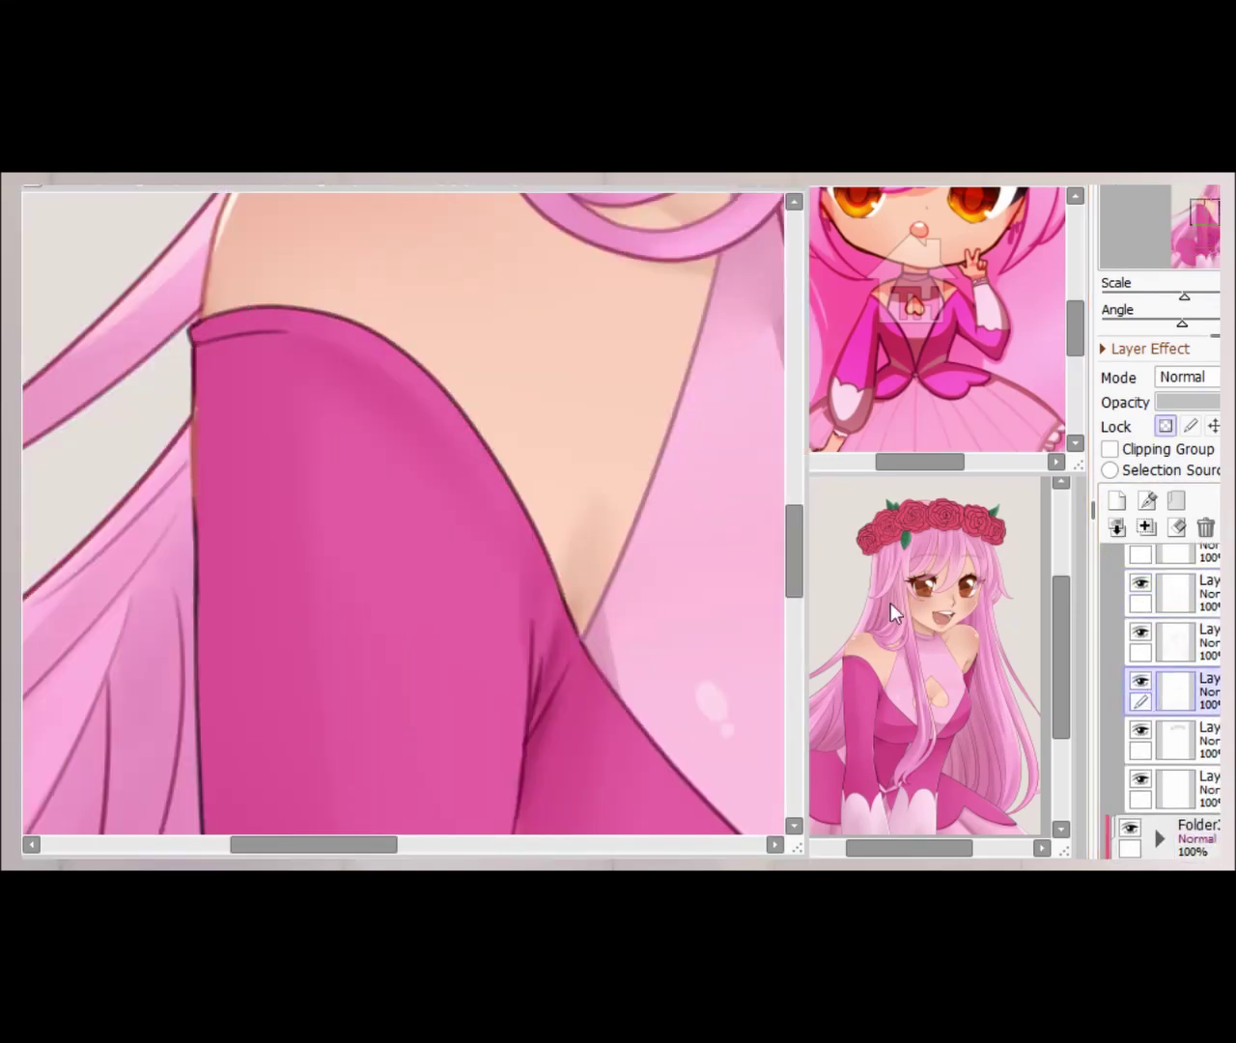
- Recolour the near sleeve's outlines dark magenta from the shoulder edge down towards the cuff
{"action": "left_click_drag", "start_coordinate": [202, 447], "coordinate": [204, 351]}
{"action": "scroll", "coordinate": [487, 682], "scroll_direction": "up", "scroll_amount": 2}
{"action": "scroll", "coordinate": [223, 471], "scroll_direction": "down", "scroll_amount": 3}
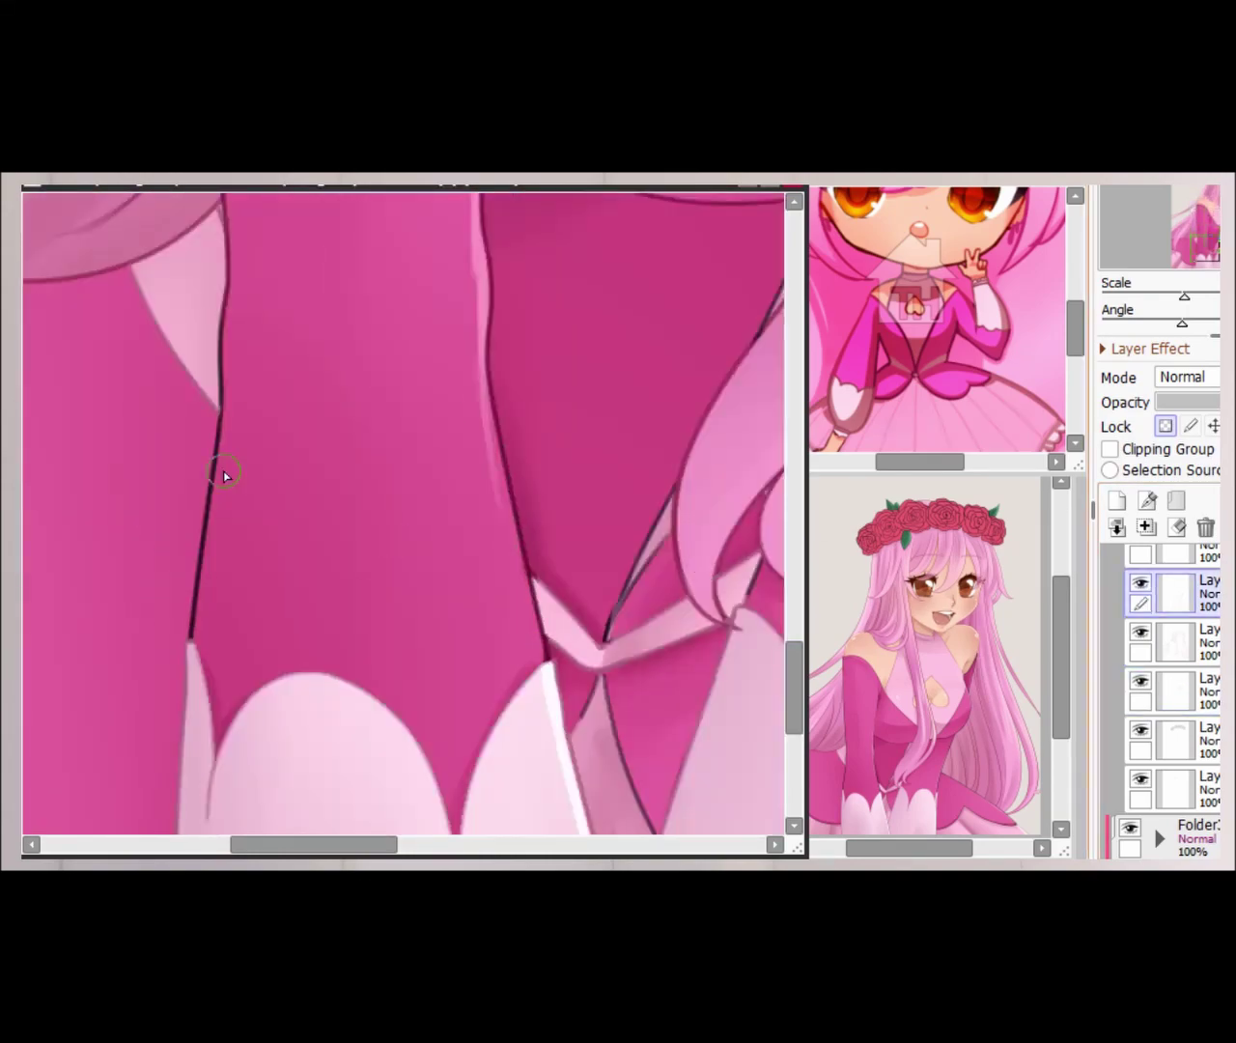
{"action": "scroll", "coordinate": [483, 596], "scroll_direction": "right", "scroll_amount": 2}
- Recolour the outlines of the far shoulder piece, bust side and far overskirt flap dark magenta
{"action": "left_click_drag", "start_coordinate": [793, 647], "coordinate": [803, 563]}
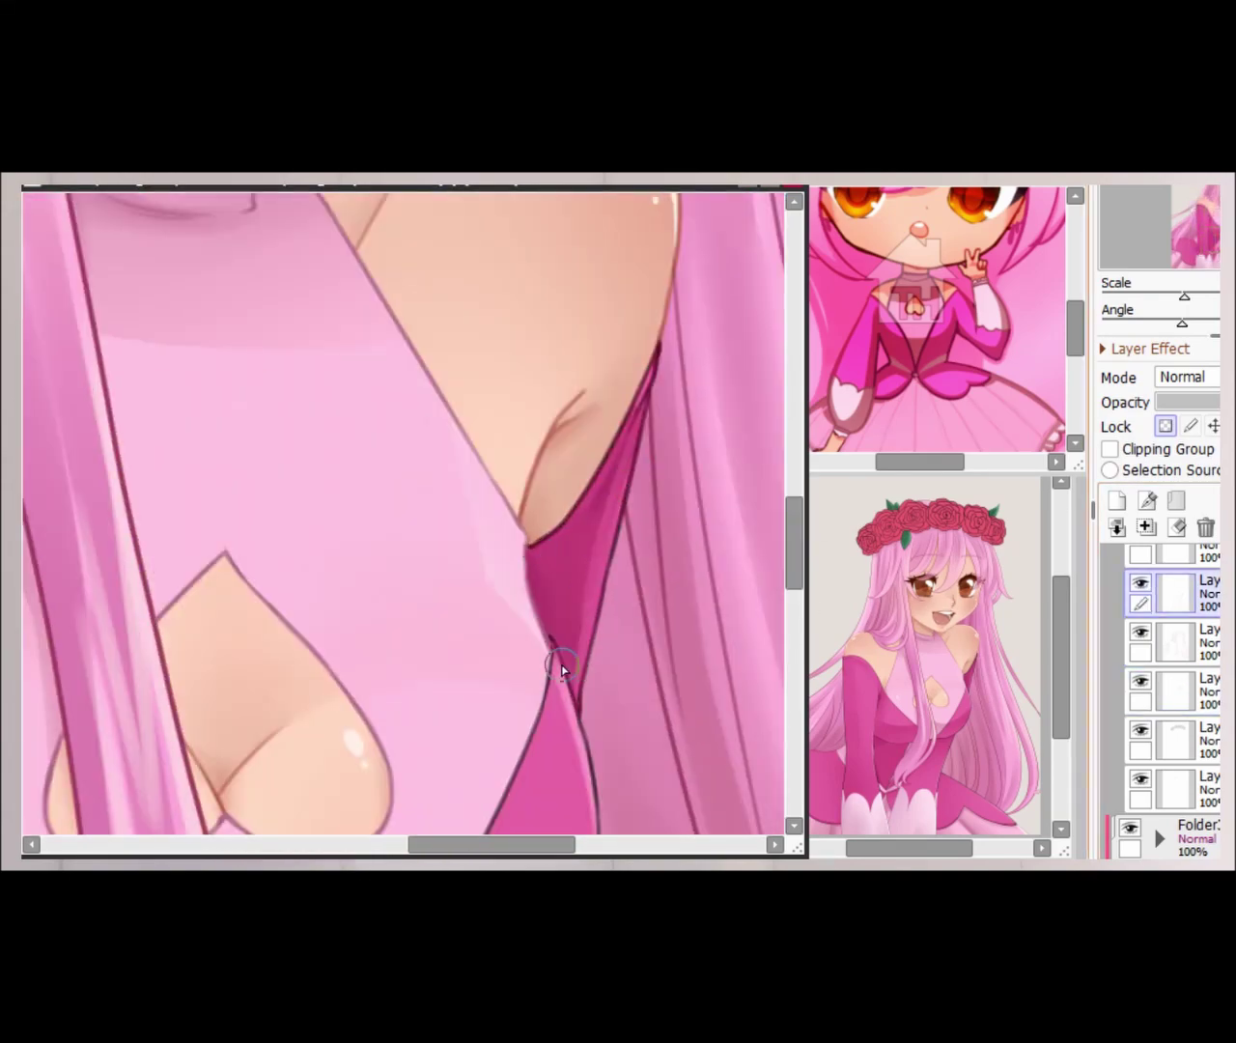
{"action": "scroll", "coordinate": [560, 675], "scroll_direction": "down", "scroll_amount": 3}
{"action": "scroll", "coordinate": [461, 626], "scroll_direction": "down", "scroll_amount": 3}
{"action": "scroll", "coordinate": [130, 290], "scroll_direction": "right", "scroll_amount": 2}
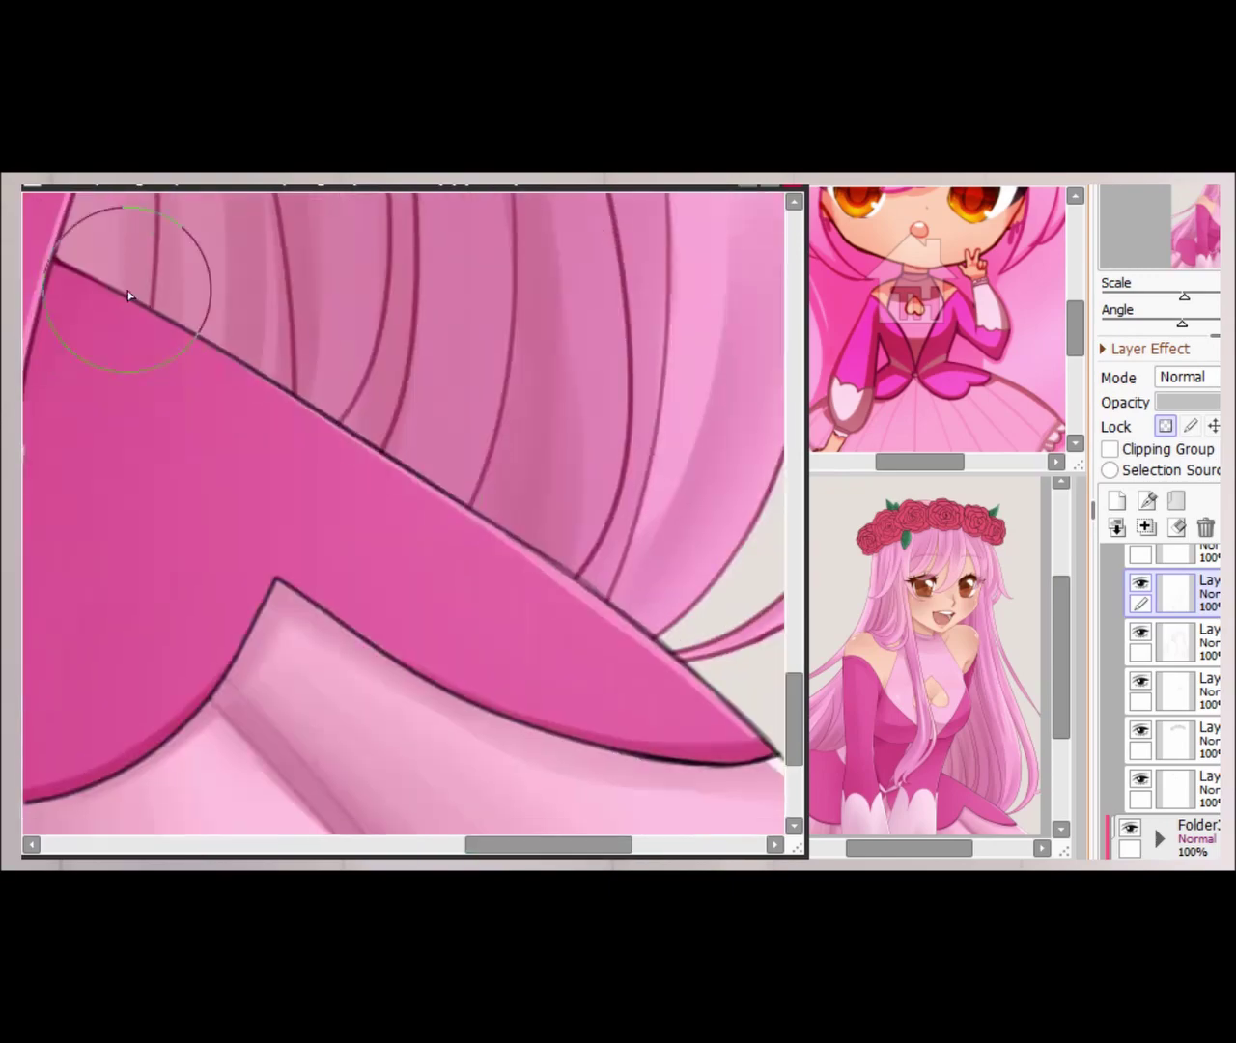
- Recolour the remaining black outlines around the waist ribbon, cuffs and near overskirt flap dark magenta
{"action": "scroll", "coordinate": [585, 724], "scroll_direction": "left", "scroll_amount": 2}
{"action": "scroll", "coordinate": [307, 483], "scroll_direction": "left", "scroll_amount": 2}
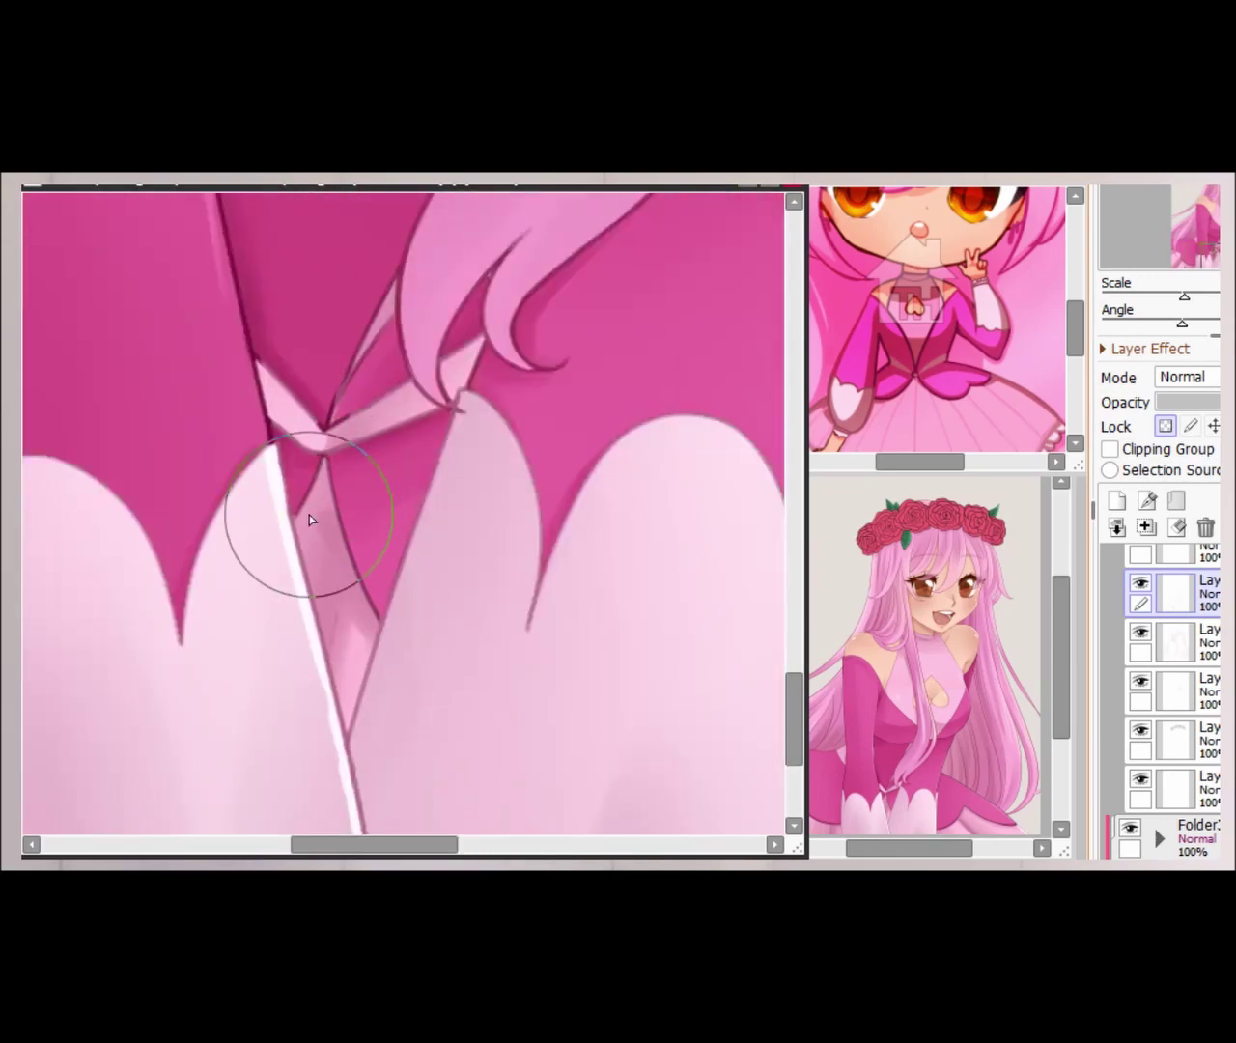
{"action": "scroll", "coordinate": [485, 750], "scroll_direction": "left", "scroll_amount": 3}
{"action": "scroll", "coordinate": [483, 744], "scroll_direction": "right", "scroll_amount": 1}
{"action": "scroll", "coordinate": [533, 630], "scroll_direction": "down", "scroll_amount": 2}
{"action": "scroll", "coordinate": [359, 773], "scroll_direction": "up", "scroll_amount": 1}
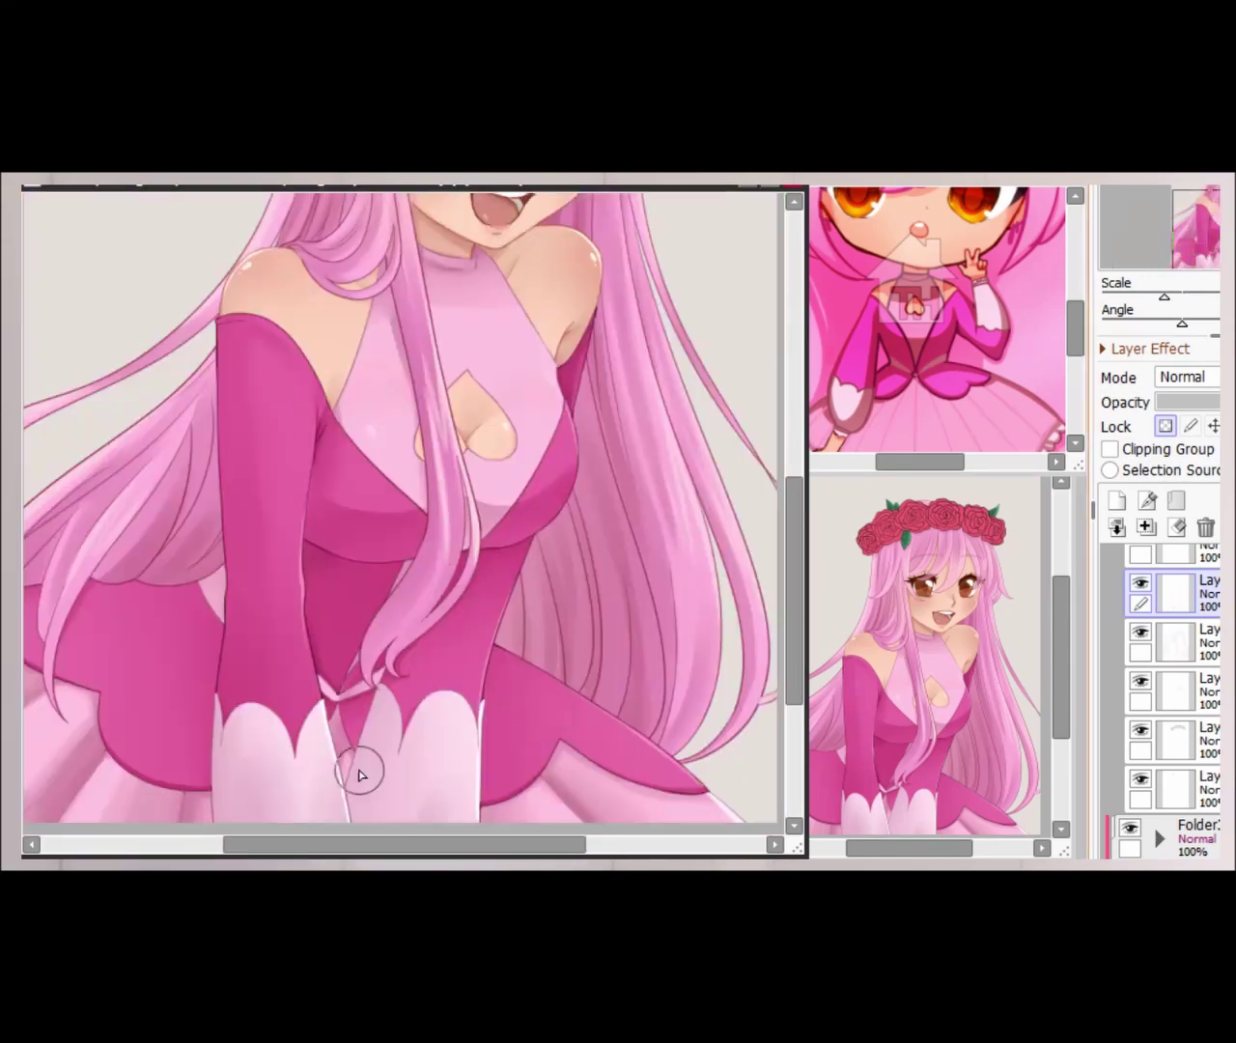
{"action": "scroll", "coordinate": [359, 772], "scroll_direction": "up", "scroll_amount": 3}
{"action": "scroll", "coordinate": [537, 337], "scroll_direction": "down", "scroll_amount": 5}
{"action": "scroll", "coordinate": [1135, 568], "scroll_direction": "up", "scroll_amount": 5}
- Brush soft blush over both cheeks on a new clipped layer at 45% opacity and merge it into the skin layer
{"action": "left_click", "coordinate": [1145, 612]}
{"action": "scroll", "coordinate": [597, 465], "scroll_direction": "up", "scroll_amount": 1}
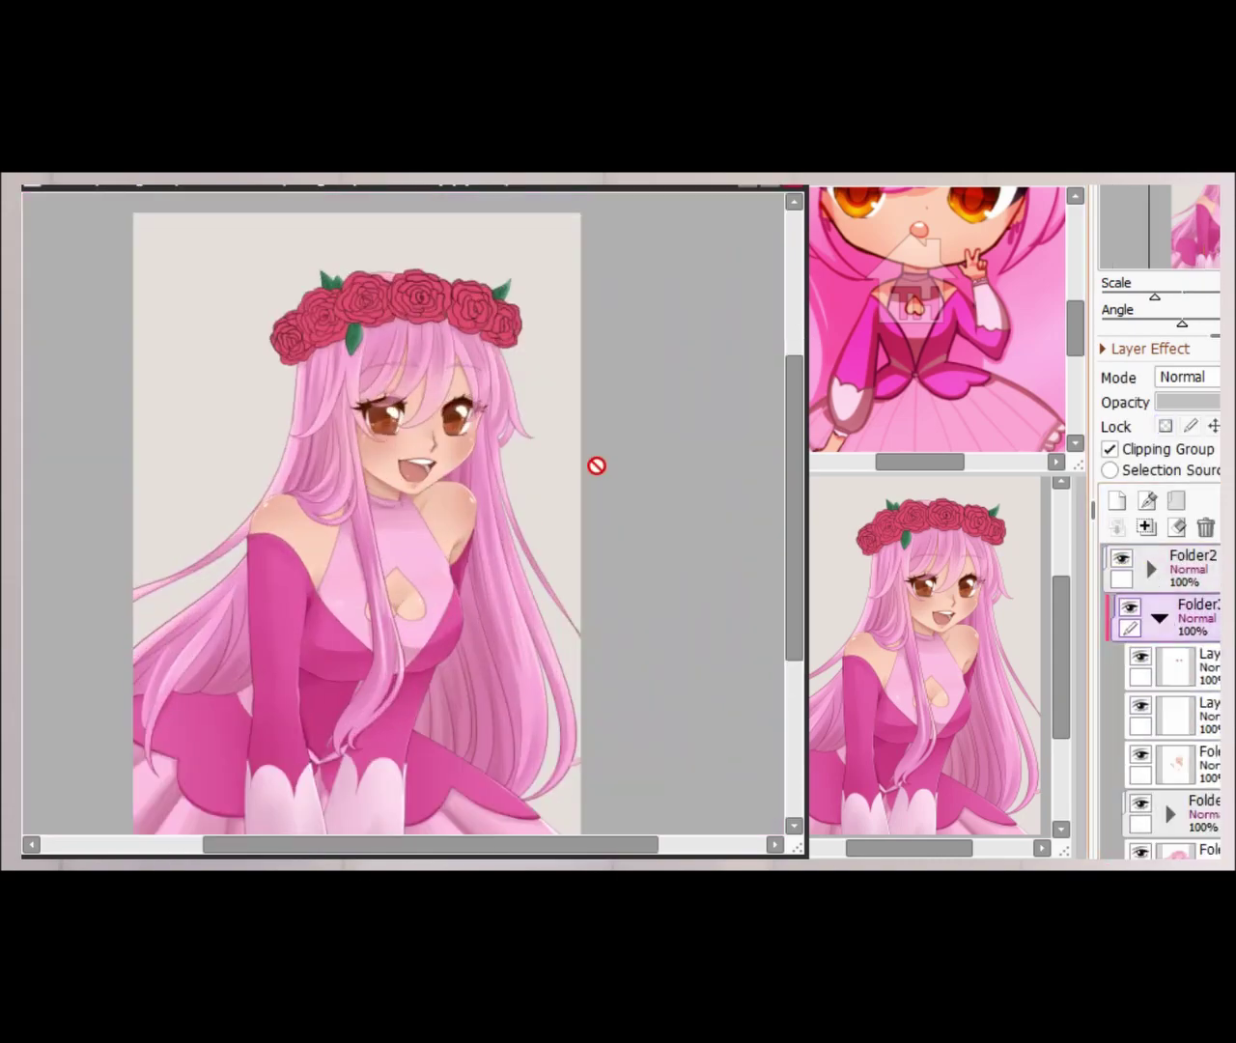
{"action": "scroll", "coordinate": [597, 465], "scroll_direction": "up", "scroll_amount": 3}
{"action": "left_click", "coordinate": [1179, 765]}
{"action": "scroll", "coordinate": [166, 517], "scroll_direction": "up", "scroll_amount": 2}
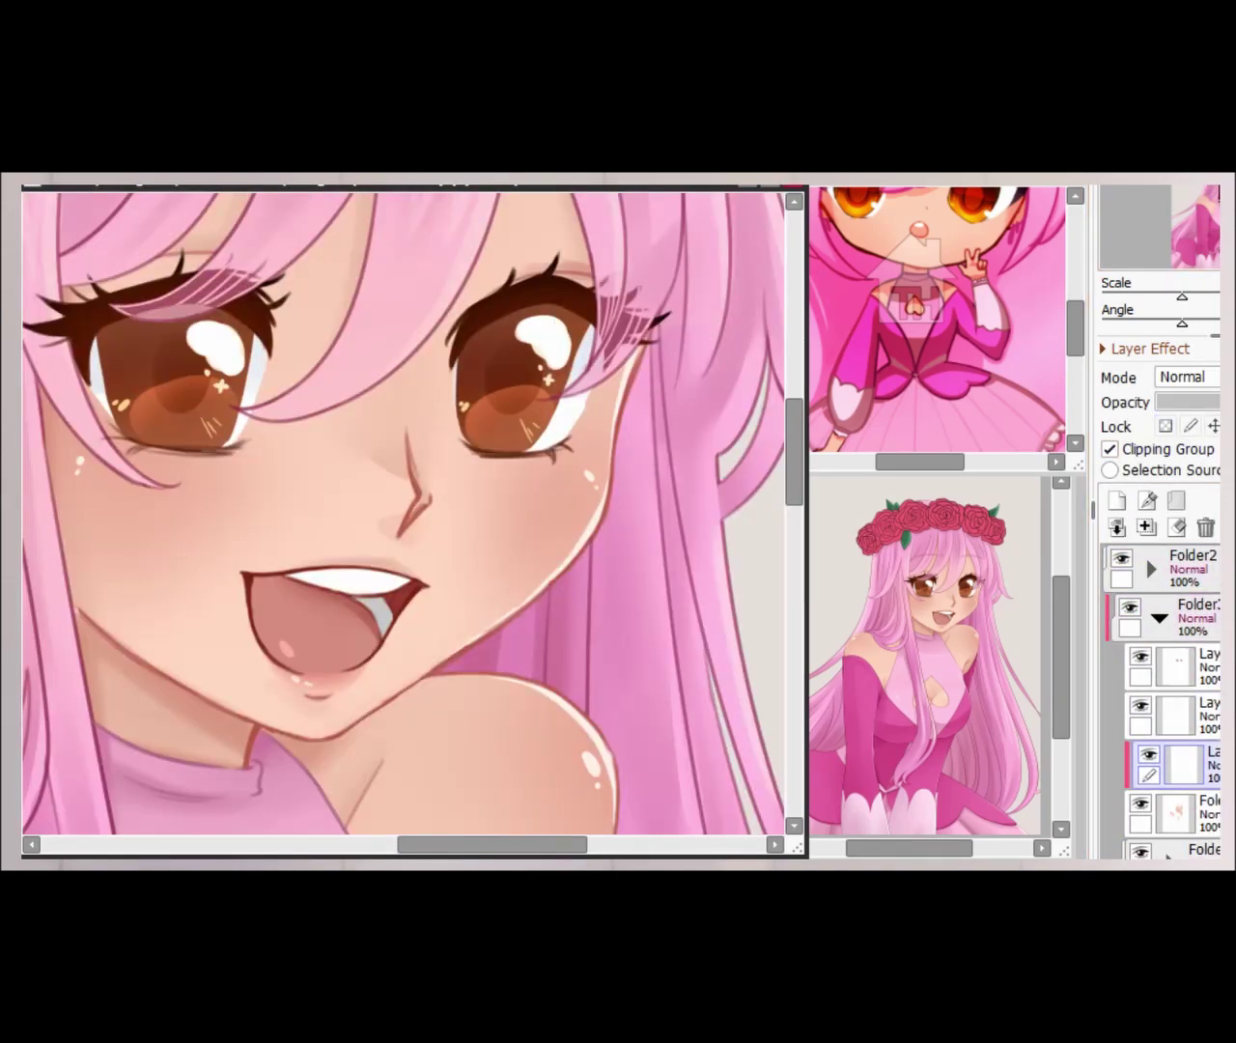
{"action": "left_click_drag", "start_coordinate": [502, 507], "coordinate": [555, 502]}
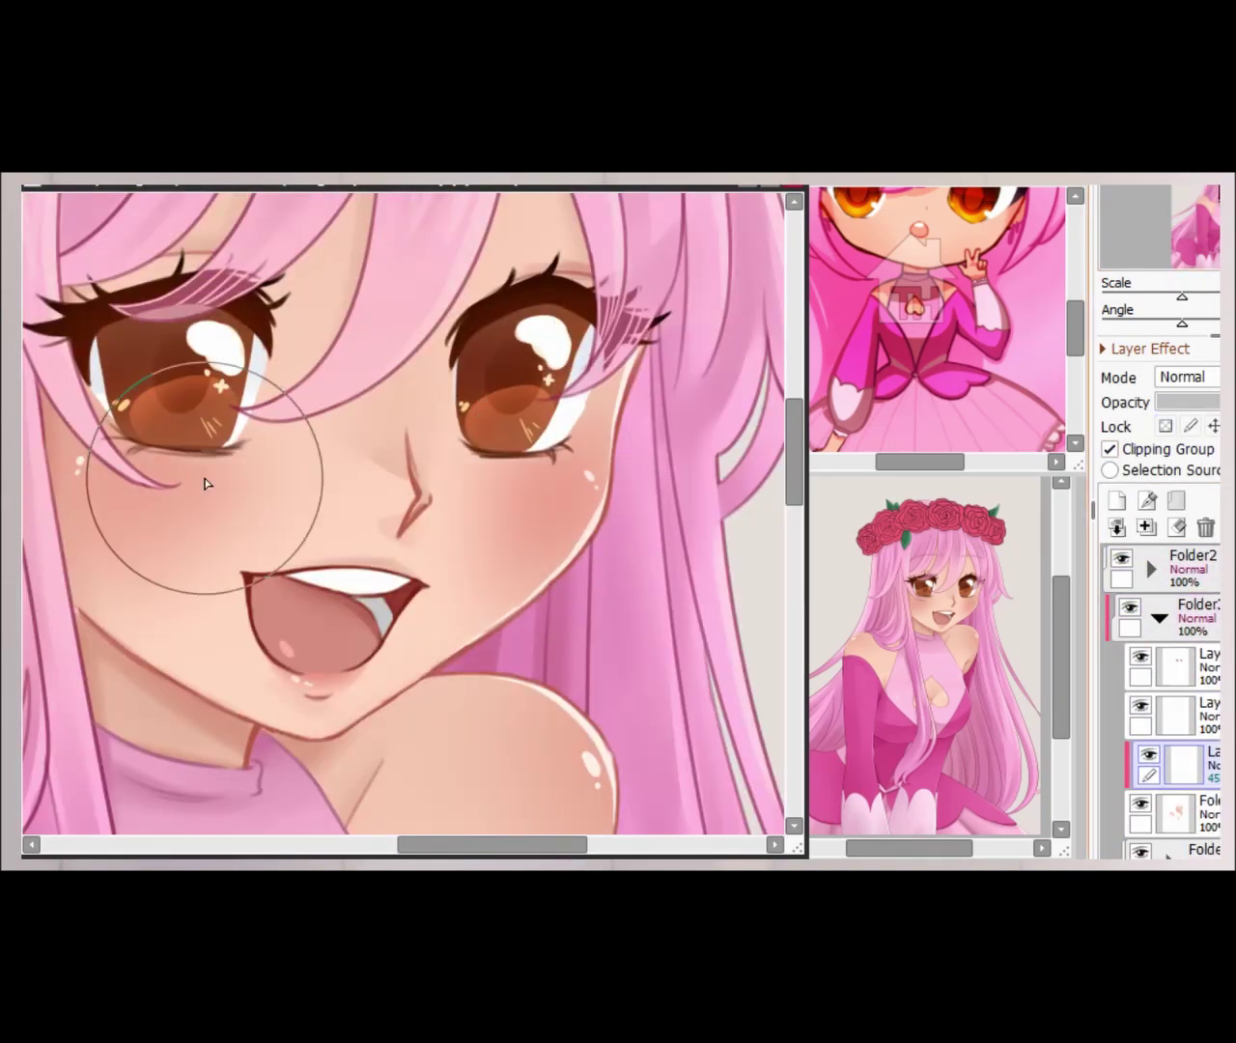
{"action": "scroll", "coordinate": [404, 512], "scroll_direction": "down", "scroll_amount": 5}
{"action": "key", "text": "Delete"}
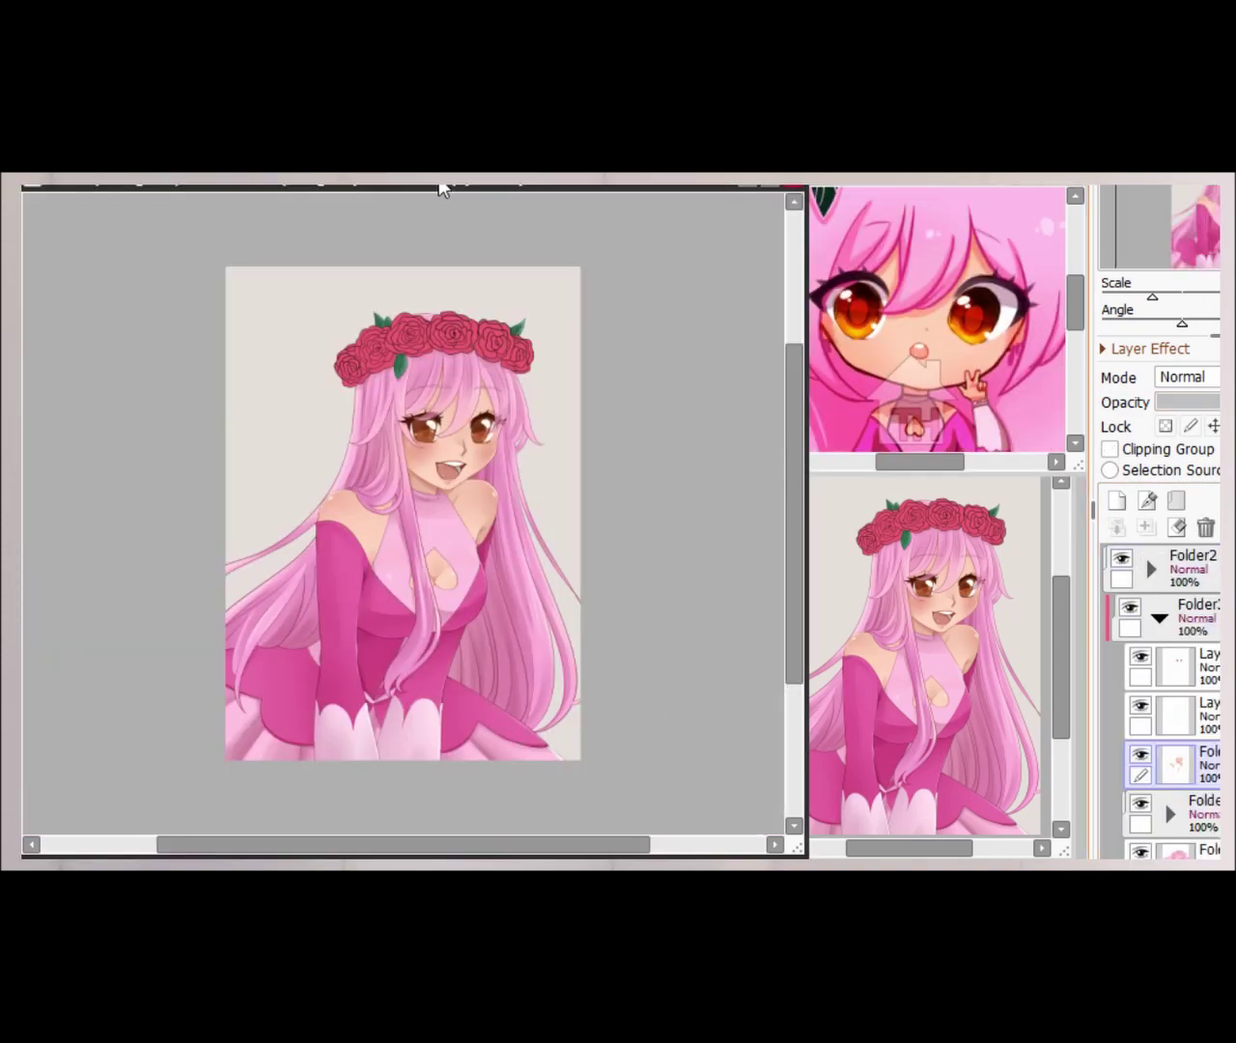
- Softly shade the centres of the crown's roses in a deeper pink on the rose layer
{"action": "scroll", "coordinate": [435, 347], "scroll_direction": "up", "scroll_amount": 5}
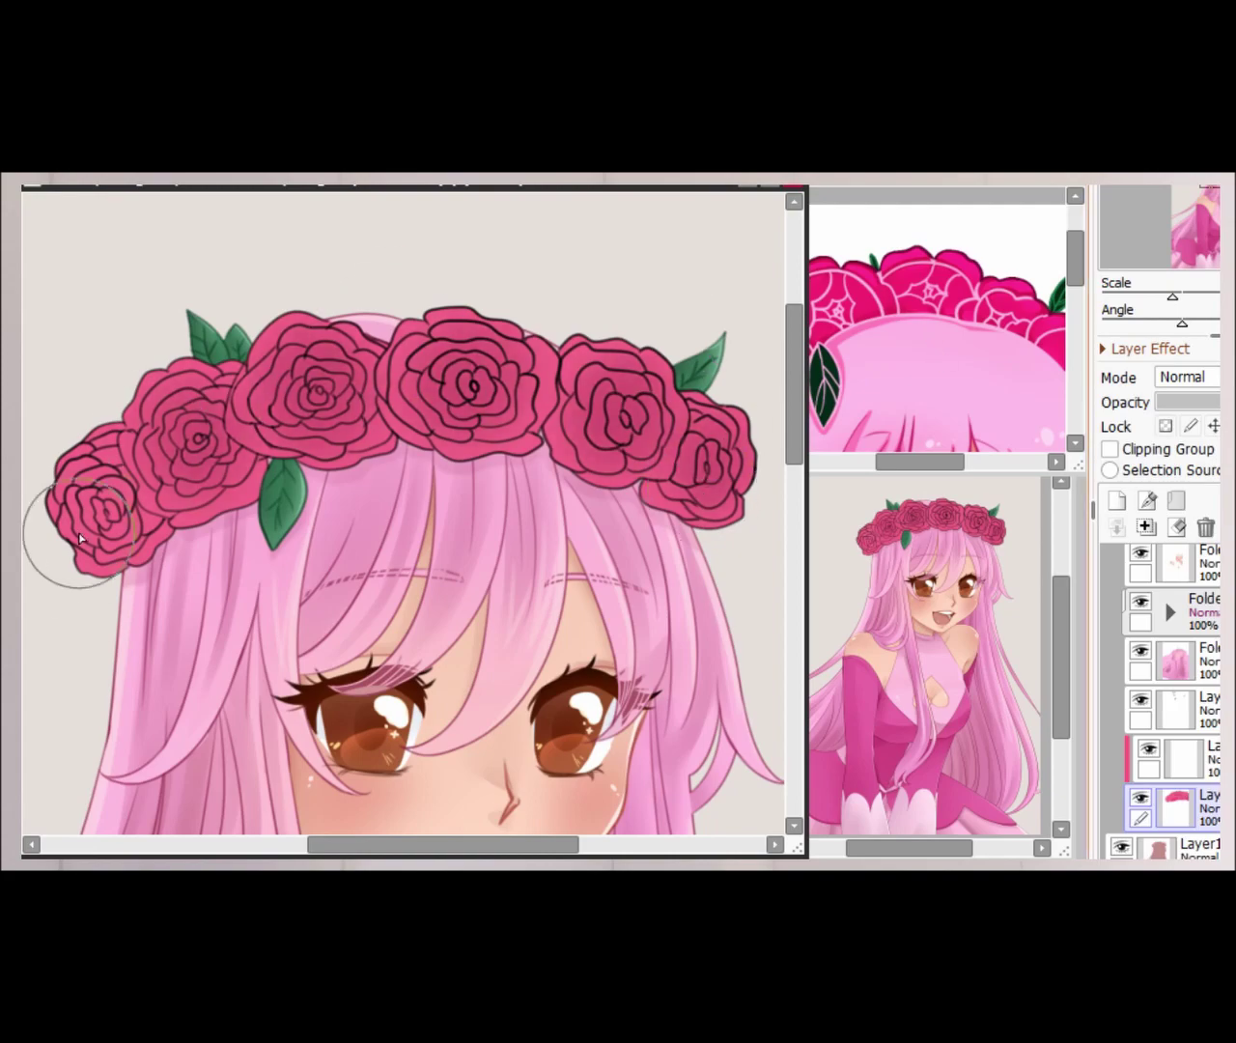
{"action": "left_click_drag", "start_coordinate": [310, 341], "coordinate": [392, 312]}
{"action": "scroll", "coordinate": [586, 377], "scroll_direction": "up", "scroll_amount": 3}
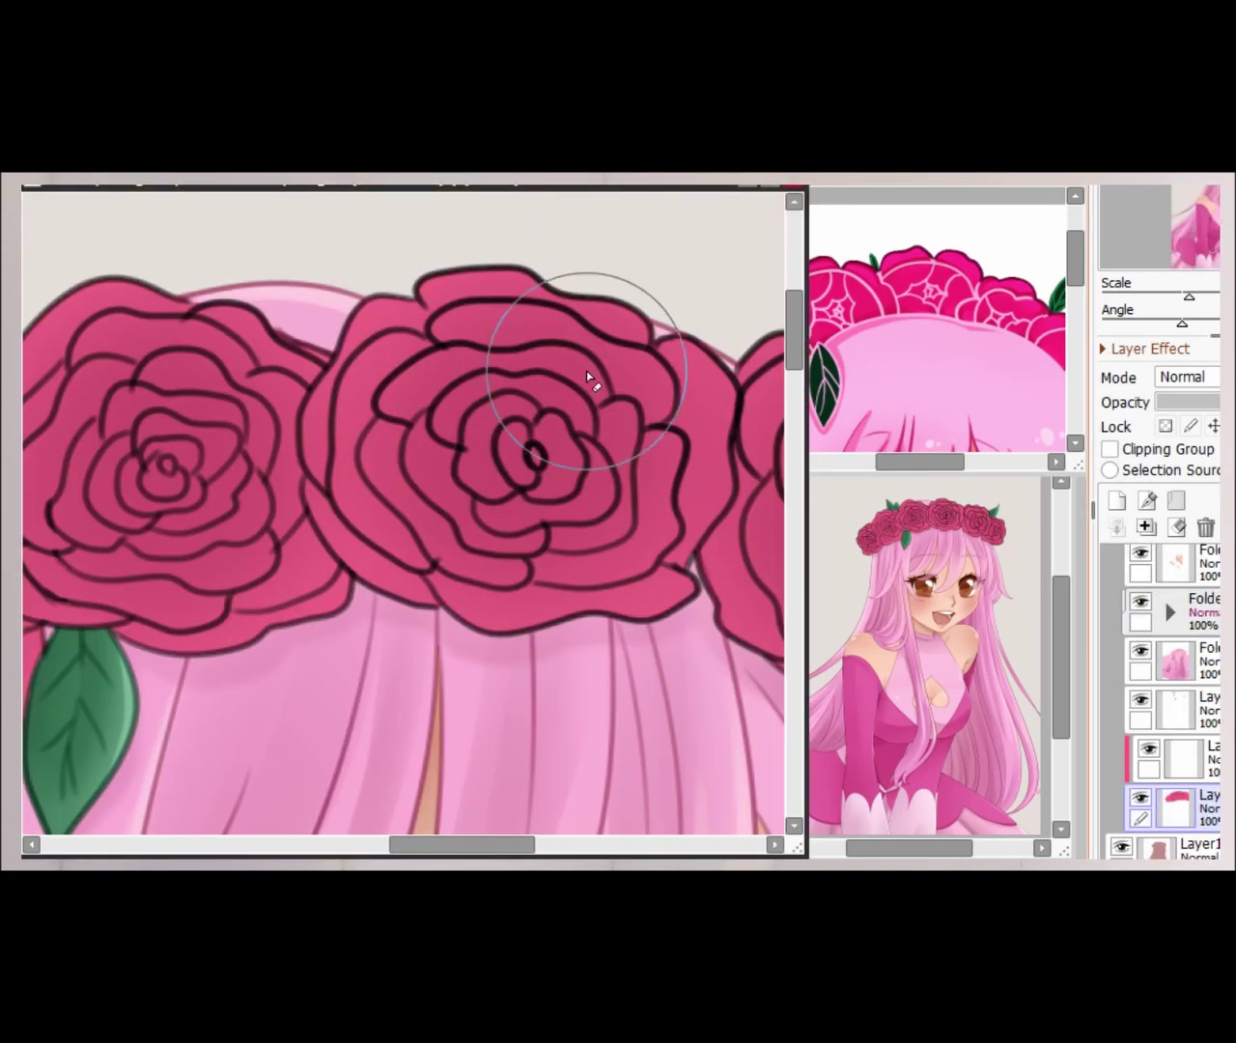
- Paint lighter pink edges on the petals of the central rose on the clipped layer above the rose colour
{"action": "left_click", "coordinate": [1179, 758]}
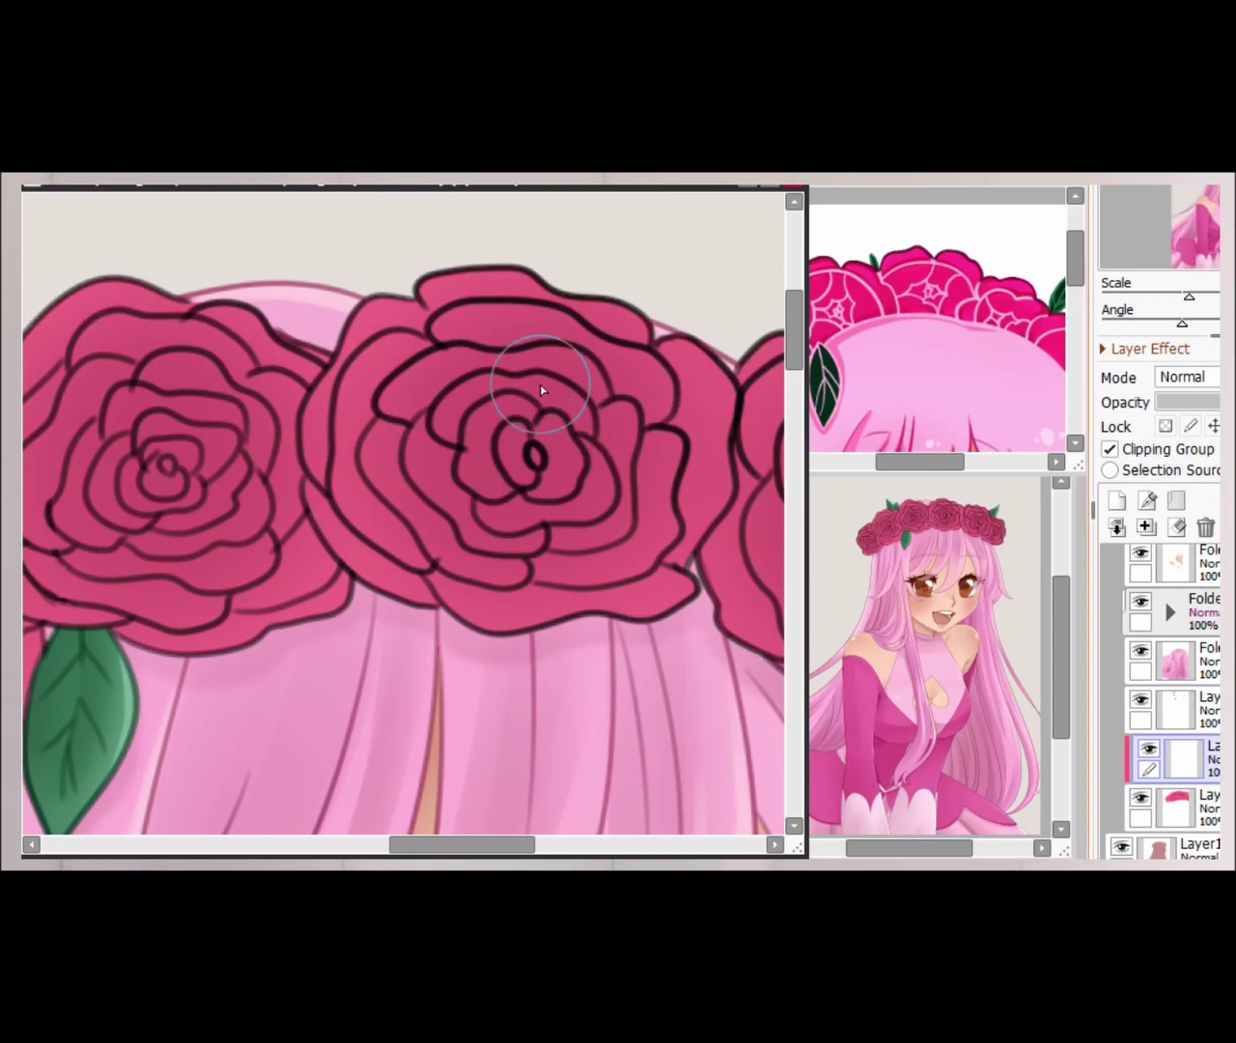
{"action": "scroll", "coordinate": [570, 492], "scroll_direction": "down", "scroll_amount": 3}
{"action": "scroll", "coordinate": [579, 512], "scroll_direction": "up", "scroll_amount": 3}
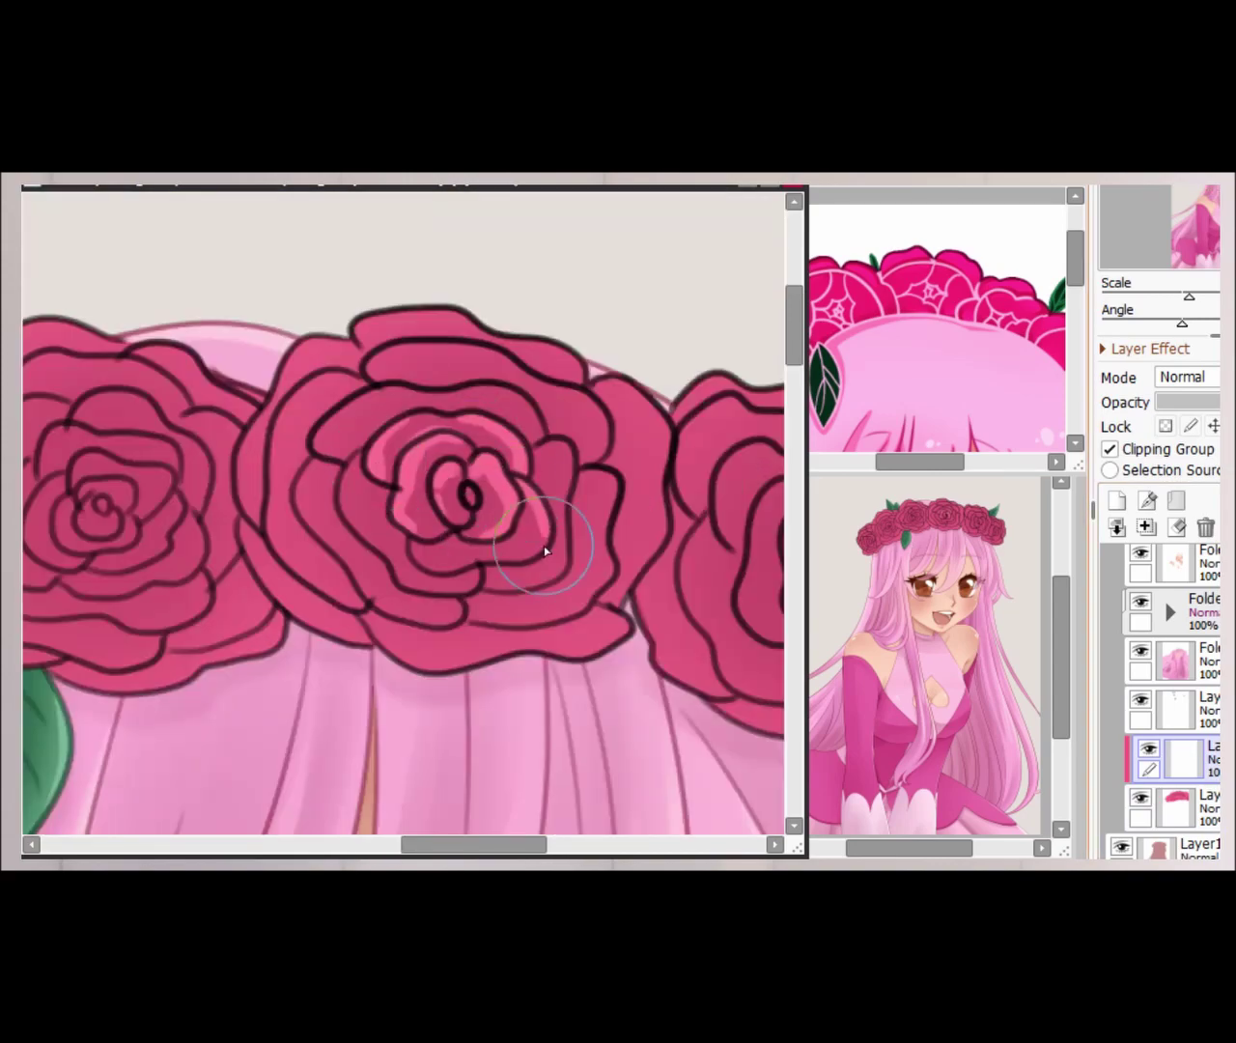
{"action": "mouse_move", "coordinate": [368, 342]}
{"action": "left_mouse_down"}
{"action": "mouse_move", "coordinate": [496, 356]}
{"action": "mouse_move", "coordinate": [272, 477]}
{"action": "mouse_move", "coordinate": [325, 344]}
{"action": "mouse_move", "coordinate": [374, 652]}
{"action": "mouse_move", "coordinate": [411, 393]}
{"action": "mouse_move", "coordinate": [599, 443]}
{"action": "mouse_move", "coordinate": [360, 470]}
{"action": "left_mouse_up"}
{"action": "scroll", "coordinate": [360, 470], "scroll_direction": "down", "scroll_amount": 3}
{"action": "scroll", "coordinate": [229, 673], "scroll_direction": "up", "scroll_amount": 3}
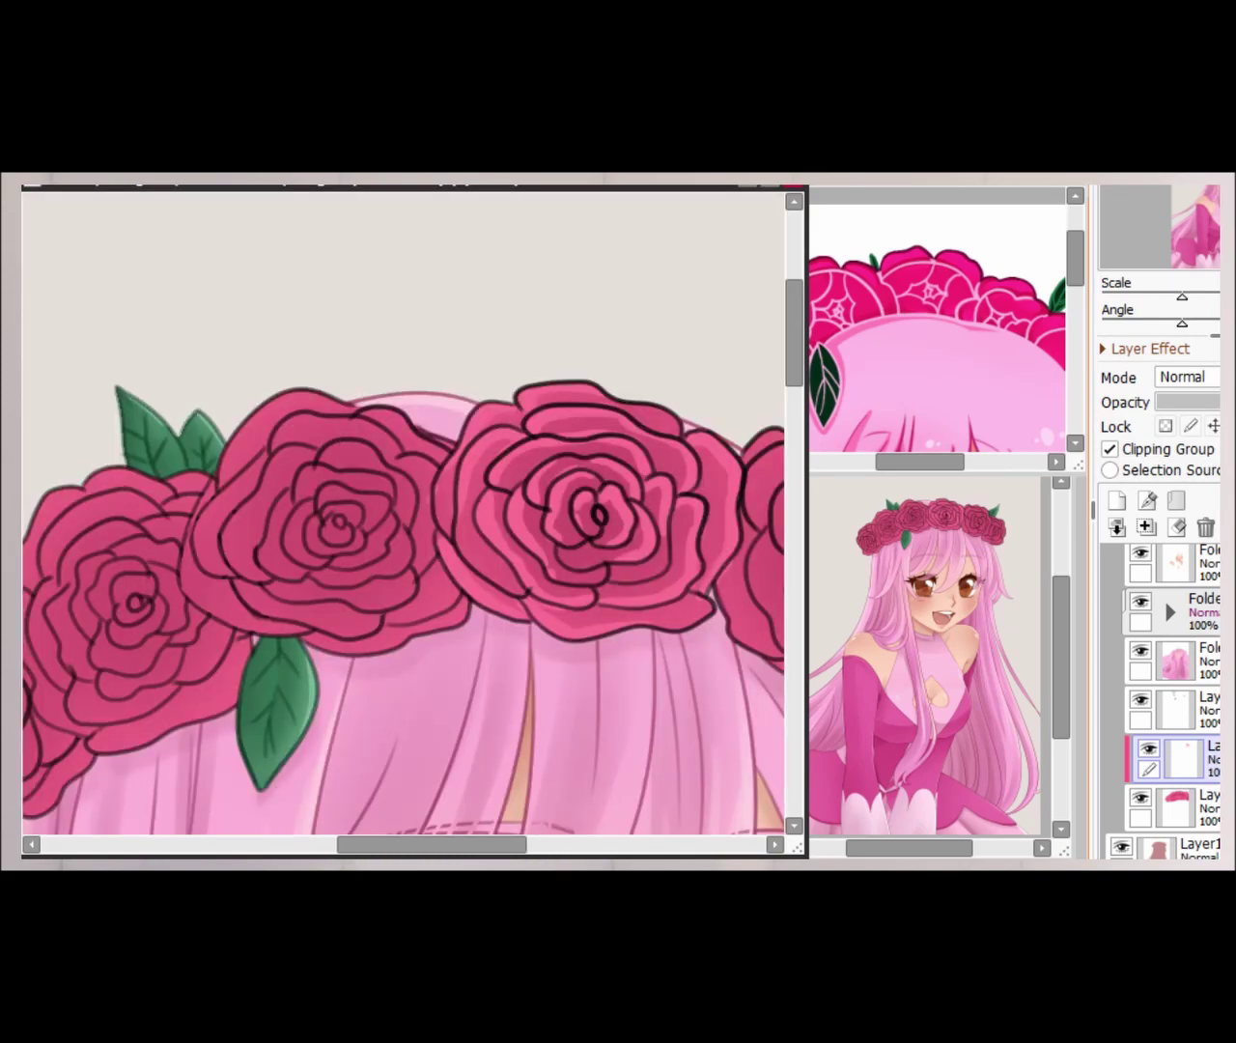
- Paint lighter petal edges on the other five roses of the crown and deepen the finished roses' centres
{"action": "scroll", "coordinate": [412, 512], "scroll_direction": "down", "scroll_amount": 3}
{"action": "scroll", "coordinate": [249, 453], "scroll_direction": "up", "scroll_amount": 3}
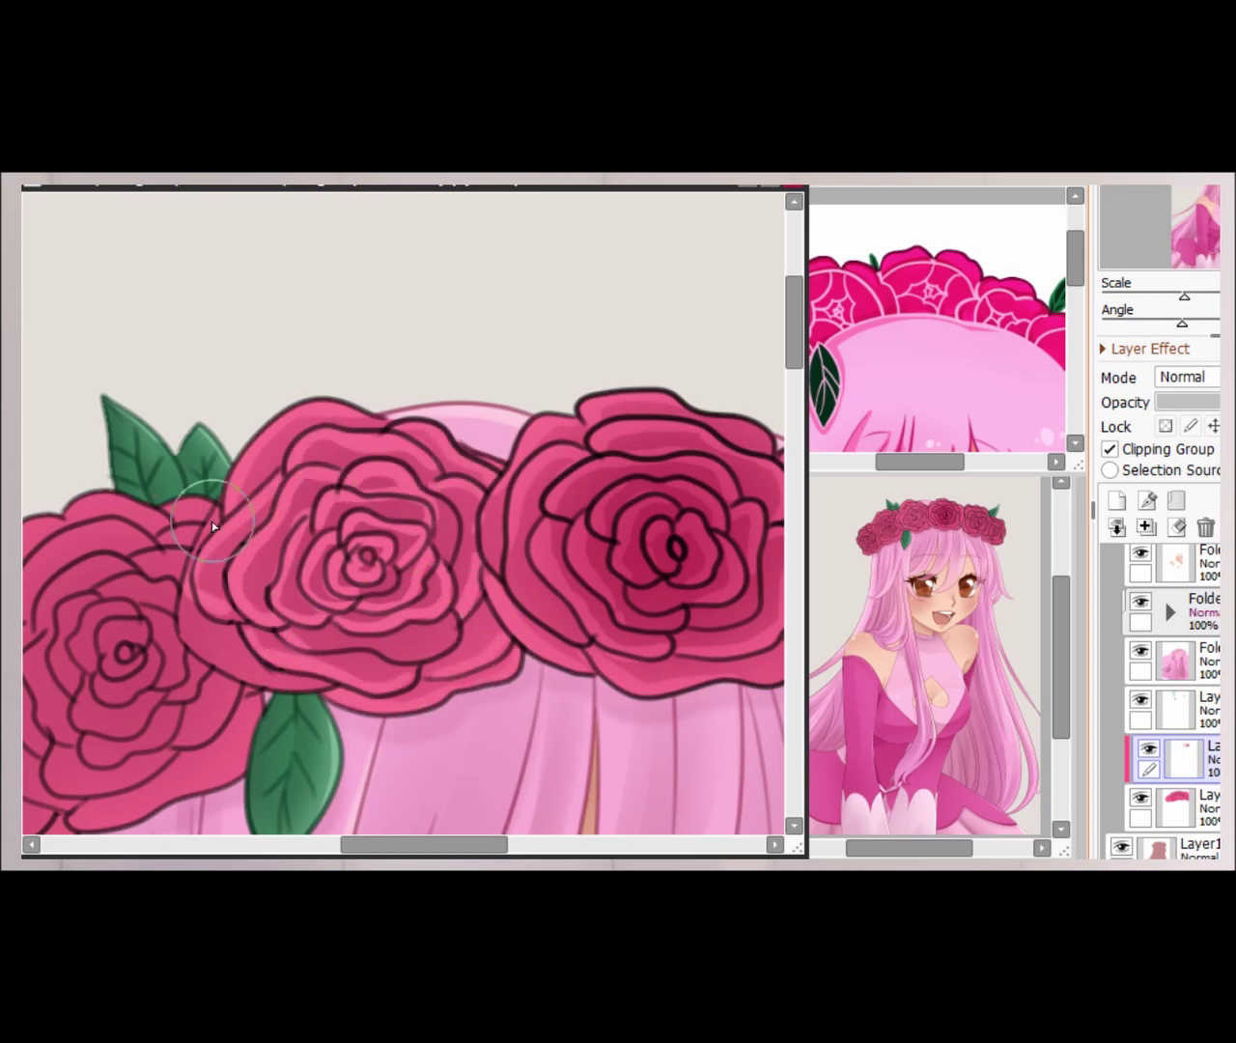
{"action": "scroll", "coordinate": [248, 627], "scroll_direction": "down", "scroll_amount": 3}
{"action": "scroll", "coordinate": [349, 454], "scroll_direction": "up", "scroll_amount": 3}
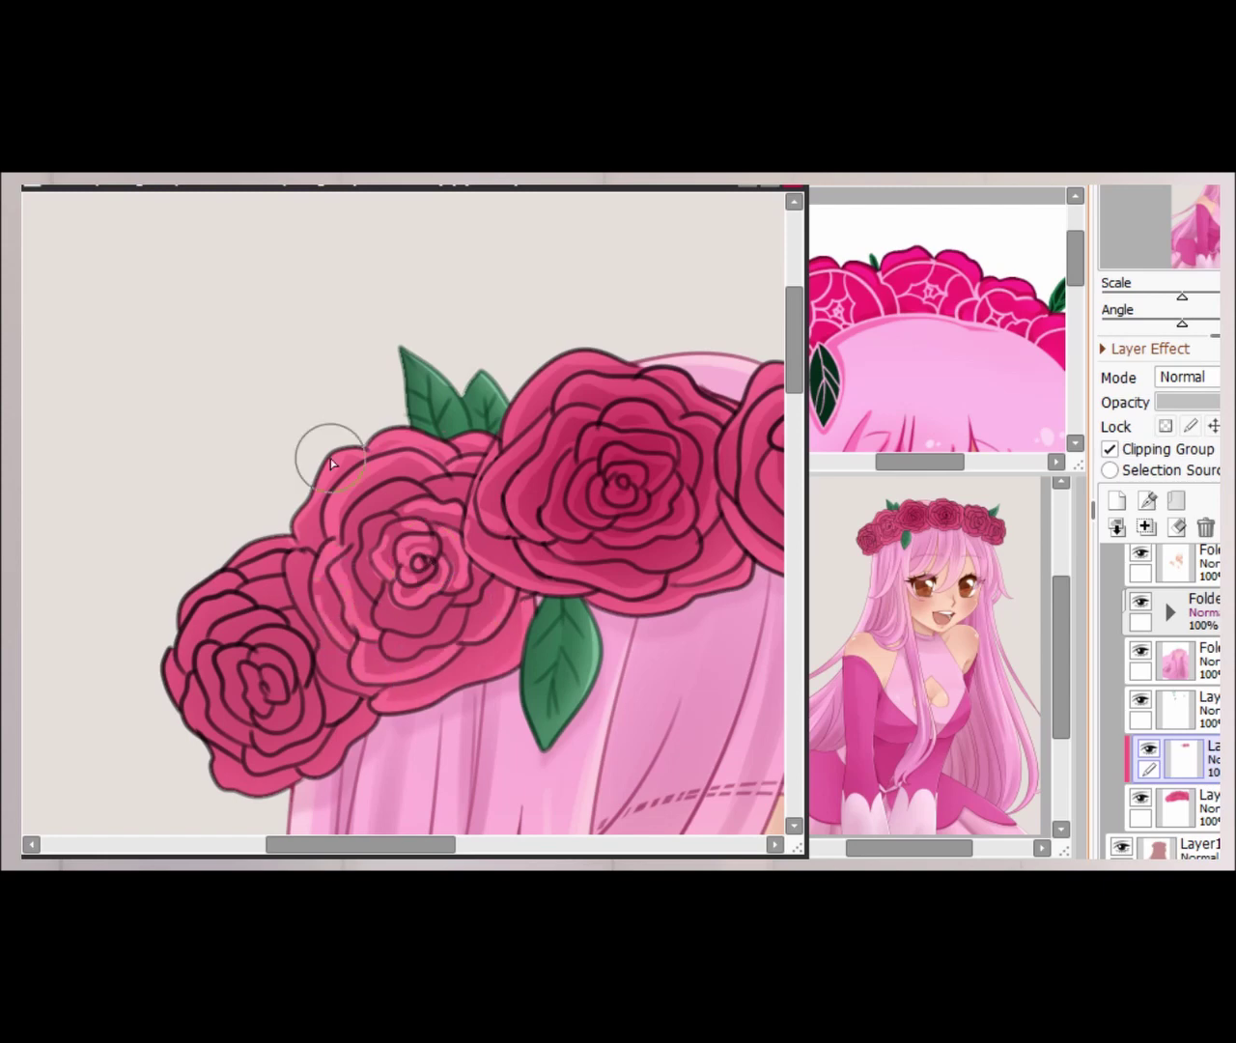
{"action": "left_click_drag", "start_coordinate": [400, 629], "coordinate": [496, 568]}
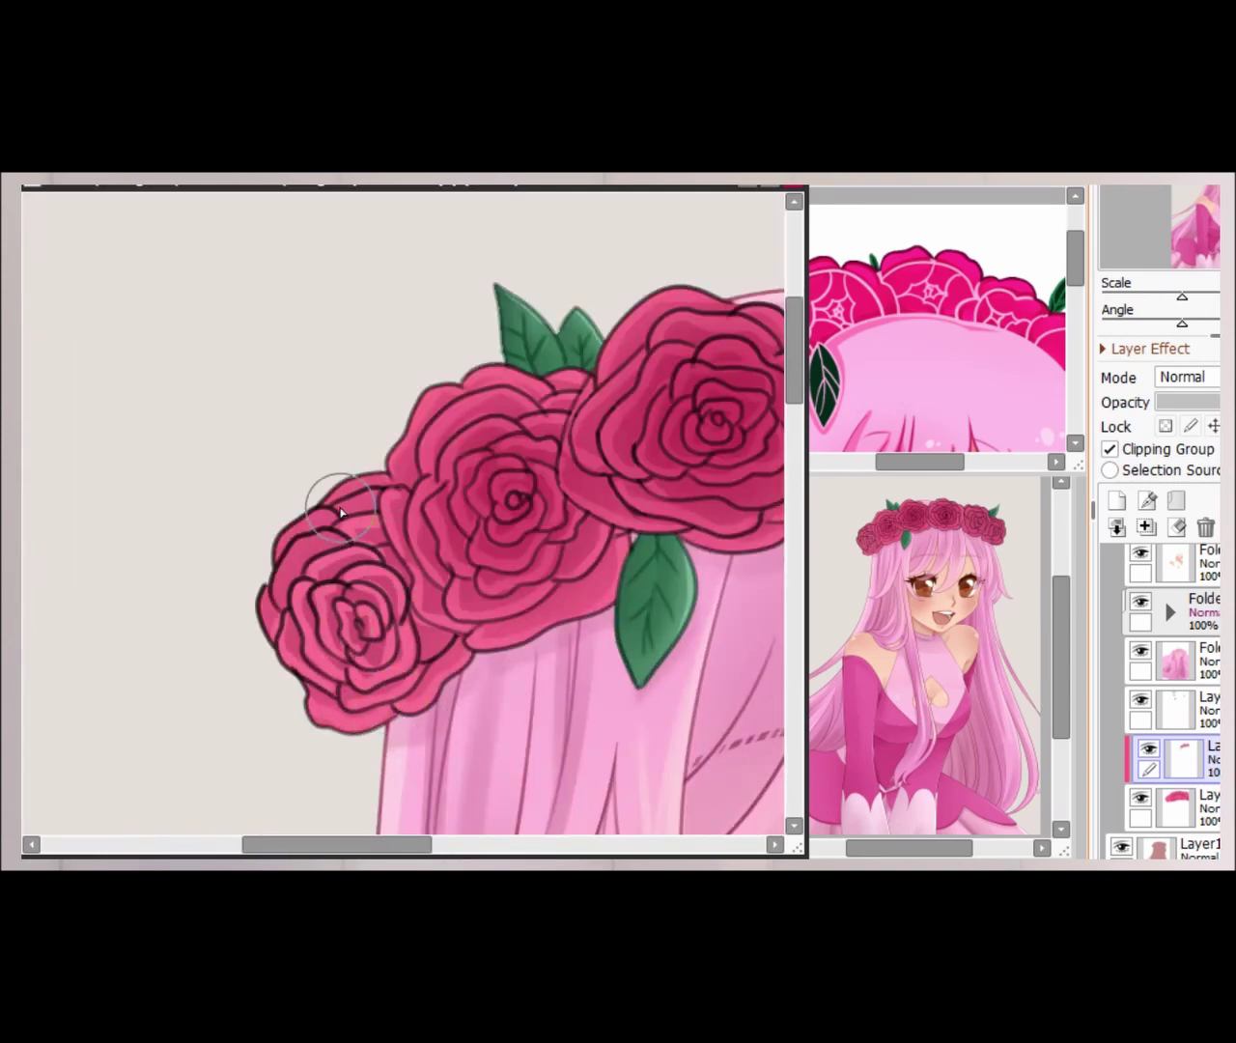
{"action": "scroll", "coordinate": [387, 745], "scroll_direction": "down", "scroll_amount": 3}
{"action": "scroll", "coordinate": [107, 271], "scroll_direction": "up", "scroll_amount": 3}
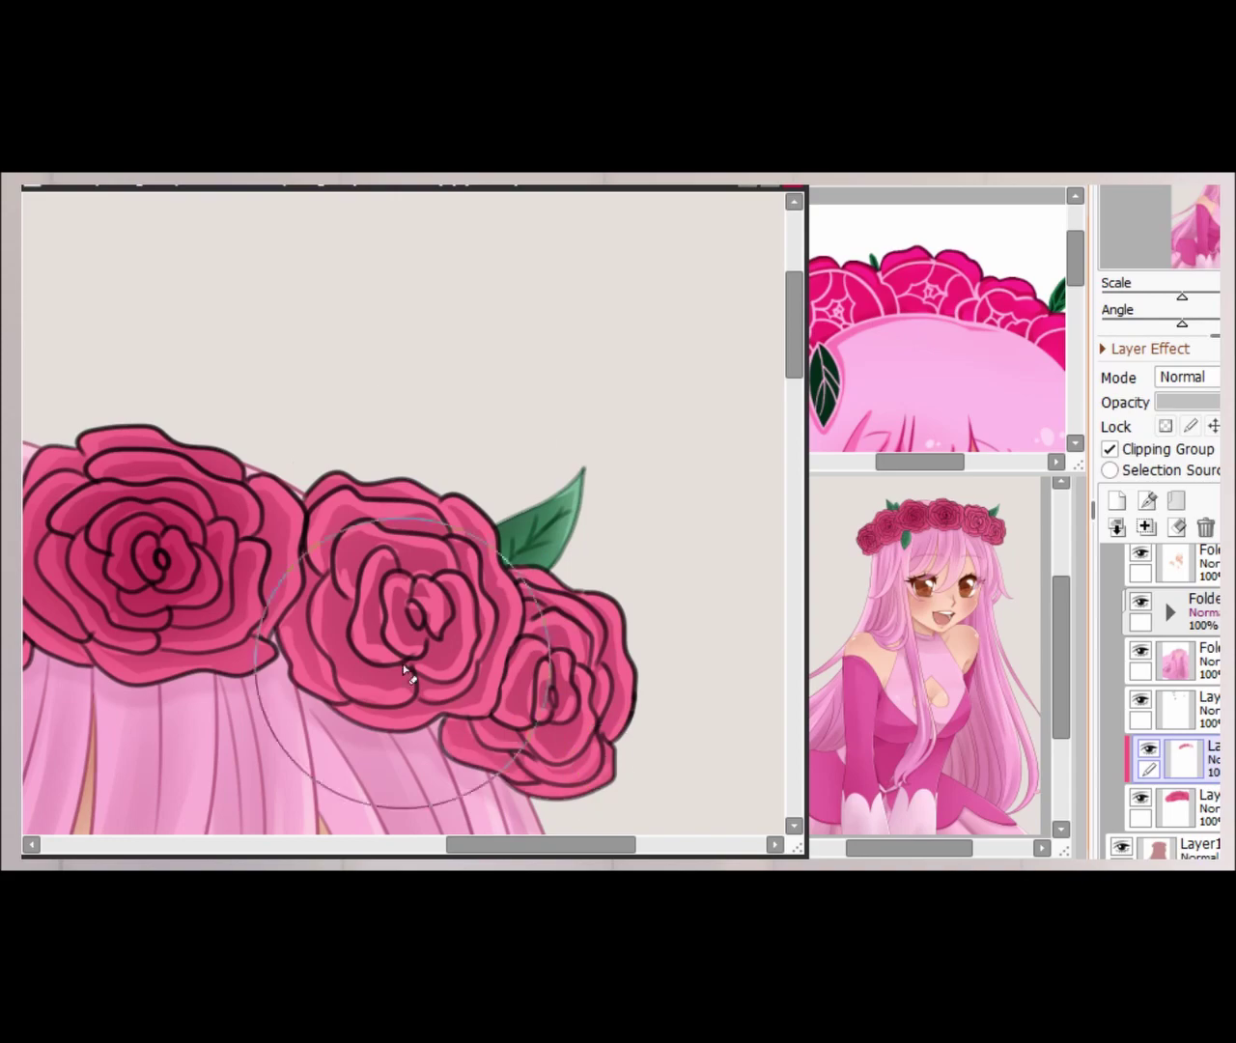
- Add another clipped layer above the petal highlights and airbrush a pale pink glow over the roses' upper petals
{"action": "scroll", "coordinate": [472, 287], "scroll_direction": "down", "scroll_amount": 3}
{"action": "key", "text": "ctrl+shift+n"}
{"action": "scroll", "coordinate": [473, 290], "scroll_direction": "up", "scroll_amount": 3}
{"action": "scroll", "coordinate": [530, 459], "scroll_direction": "down", "scroll_amount": 4}
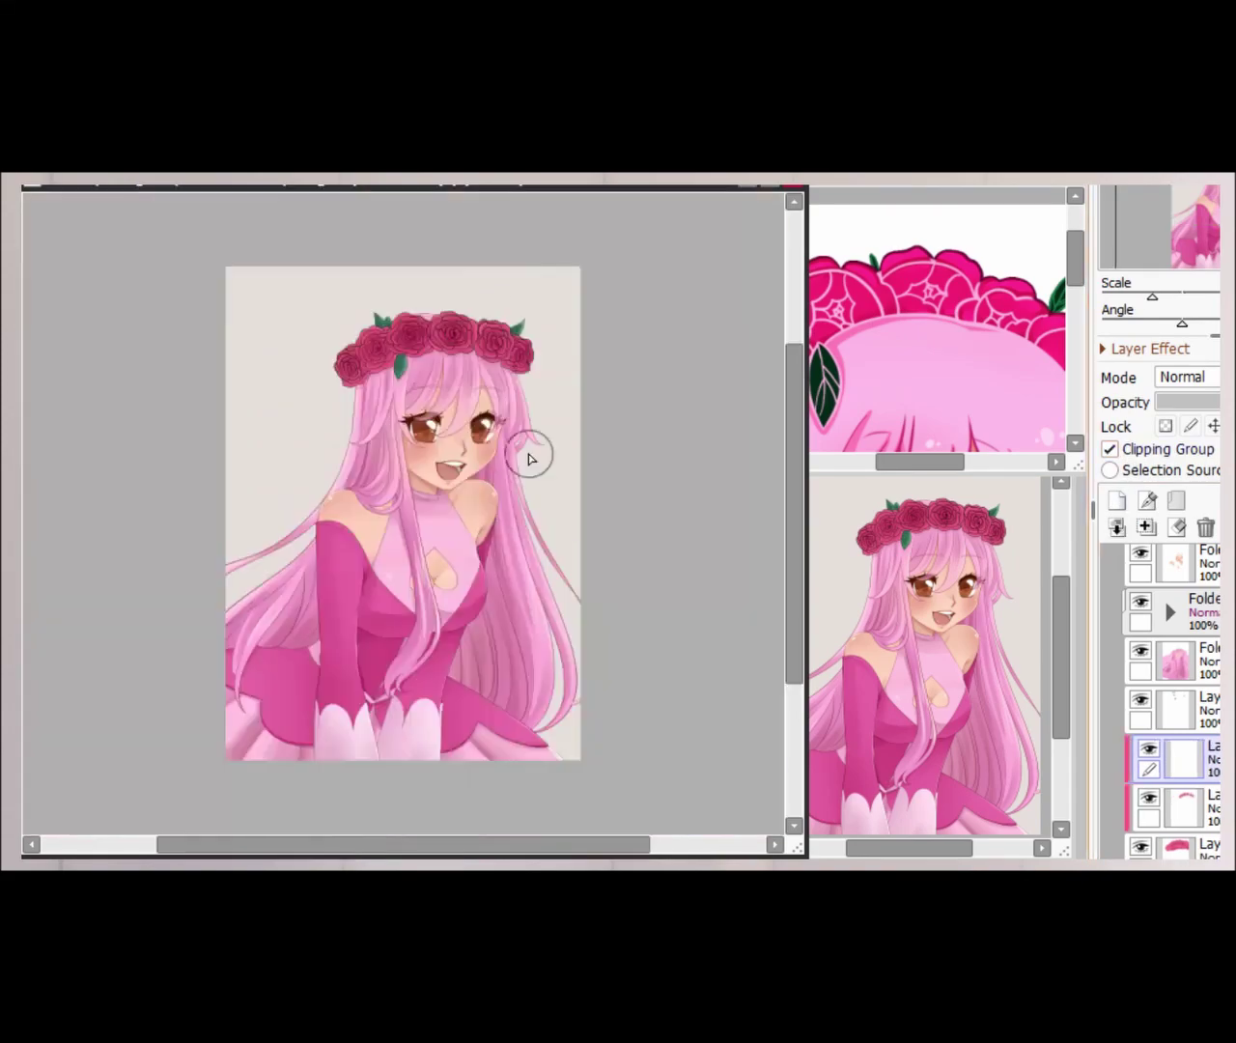
{"action": "scroll", "coordinate": [530, 459], "scroll_direction": "up", "scroll_amount": 4}
{"action": "scroll", "coordinate": [303, 431], "scroll_direction": "up", "scroll_amount": 3}
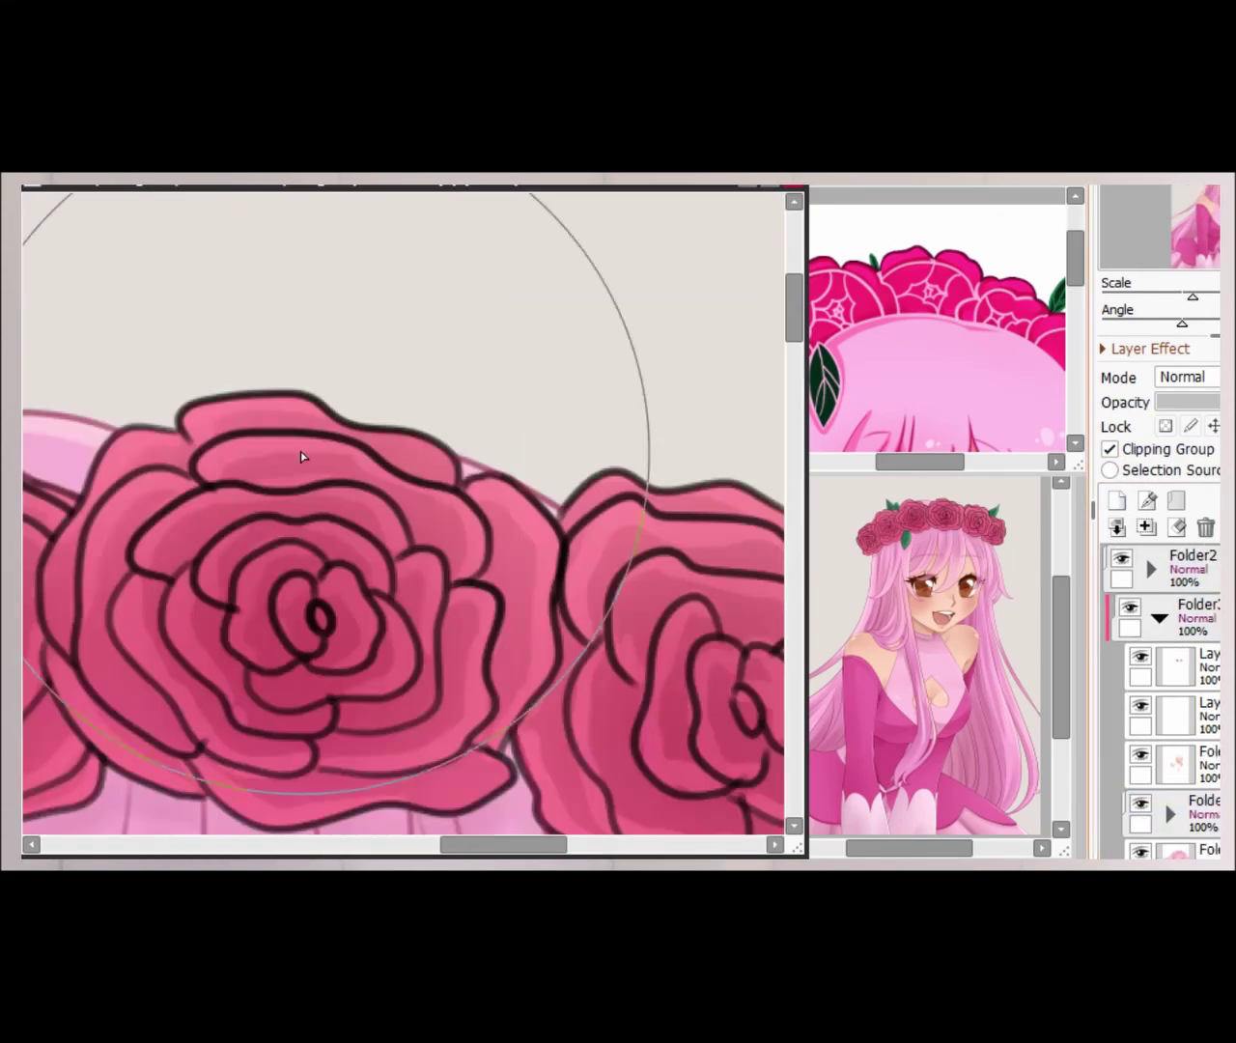
- Recolour the black rose outlines dark red on the opacity-locked crown line-art layer
{"action": "scroll", "coordinate": [300, 457], "scroll_direction": "down", "scroll_amount": 5}
{"action": "key", "text": "ctrl+shift+n"}
{"action": "scroll", "coordinate": [221, 828], "scroll_direction": "up", "scroll_amount": 4}
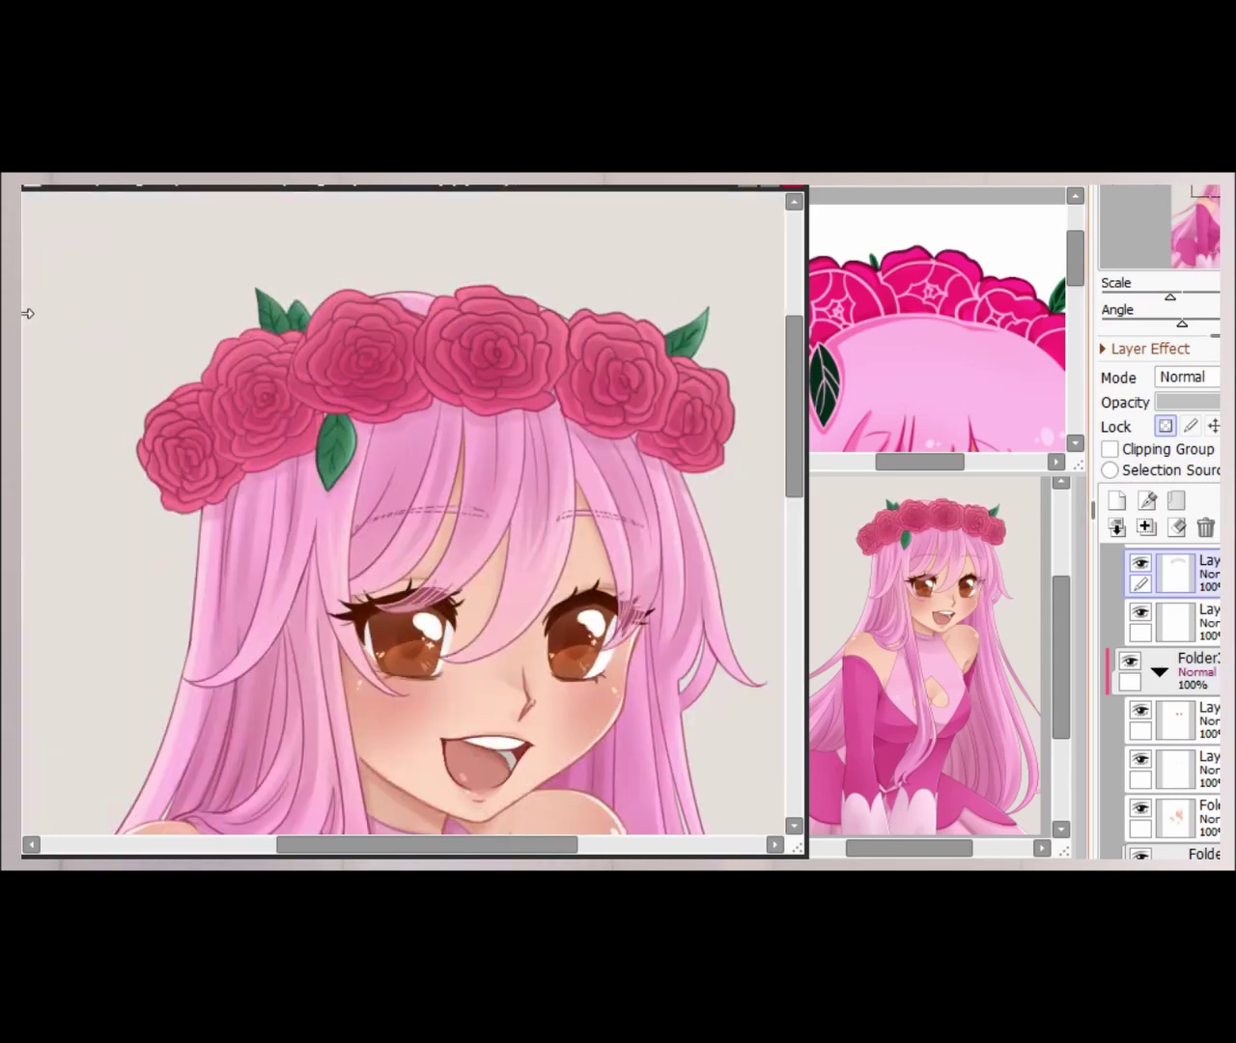
{"action": "scroll", "coordinate": [28, 313], "scroll_direction": "up", "scroll_amount": 3}
{"action": "scroll", "coordinate": [28, 313], "scroll_direction": "down", "scroll_amount": 3}
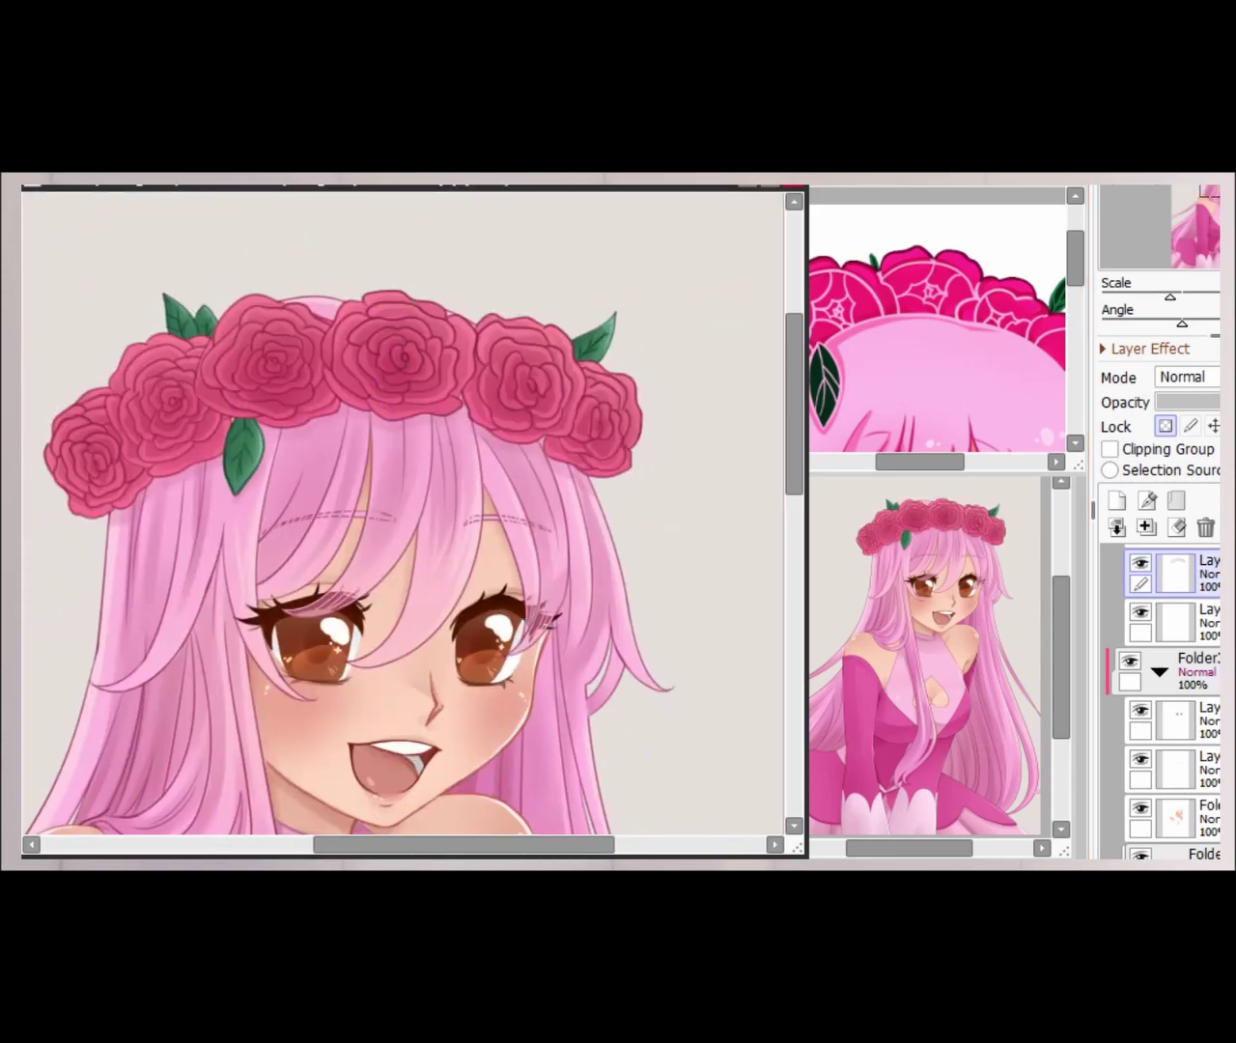
{"action": "left_click_drag", "start_coordinate": [61, 309], "coordinate": [39, 299]}
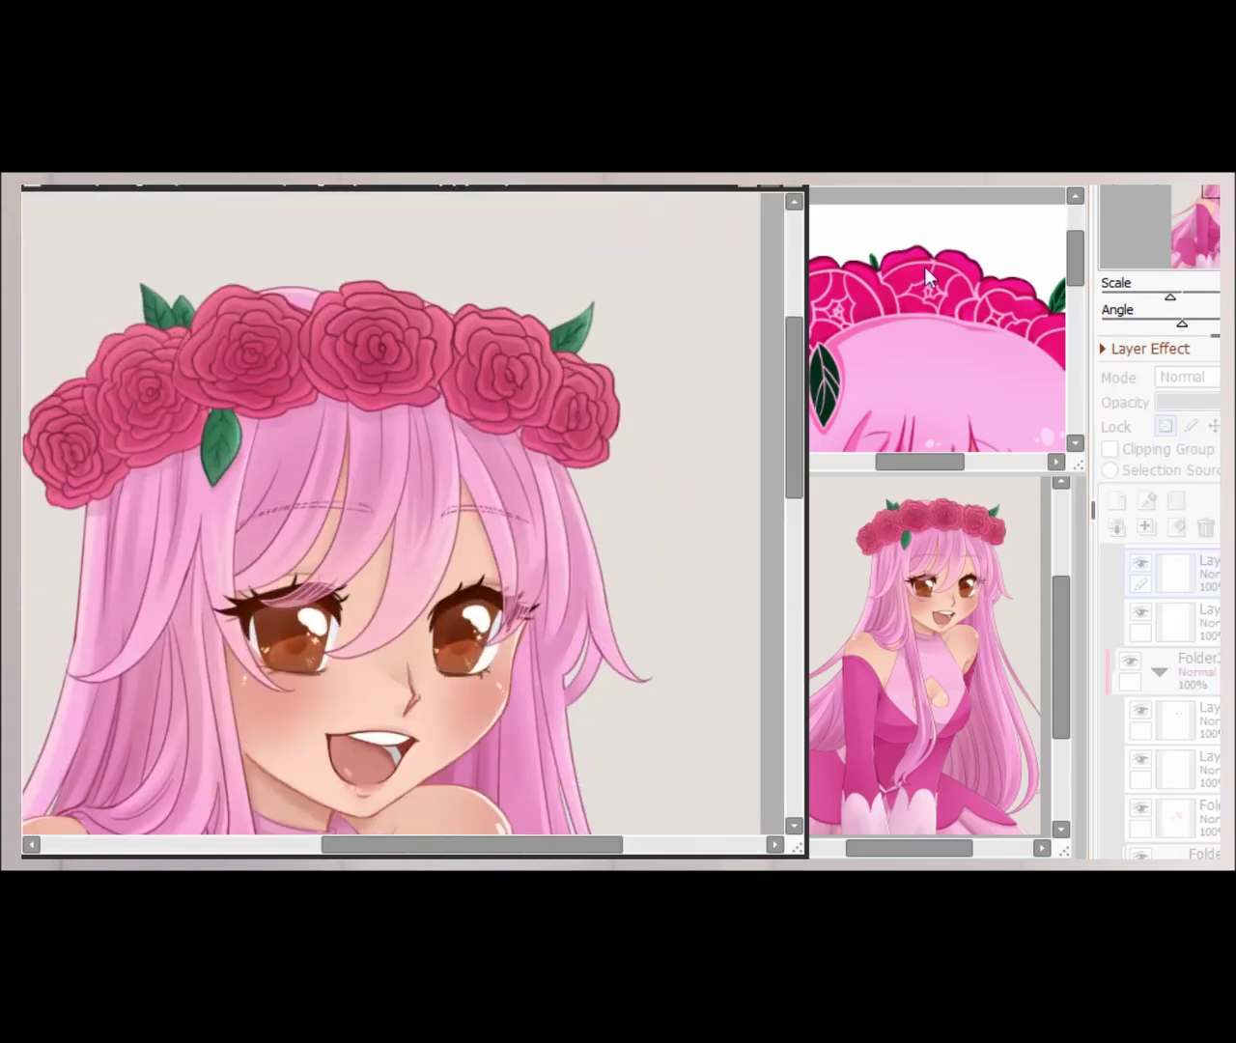
- Clip the new layer to the crown's line art and airbrush a soft red tint over the central rose
{"action": "left_click_drag", "start_coordinate": [483, 386], "coordinate": [389, 434]}
{"action": "left_click", "coordinate": [1110, 449]}
{"action": "left_click_drag", "start_coordinate": [294, 433], "coordinate": [468, 432]}
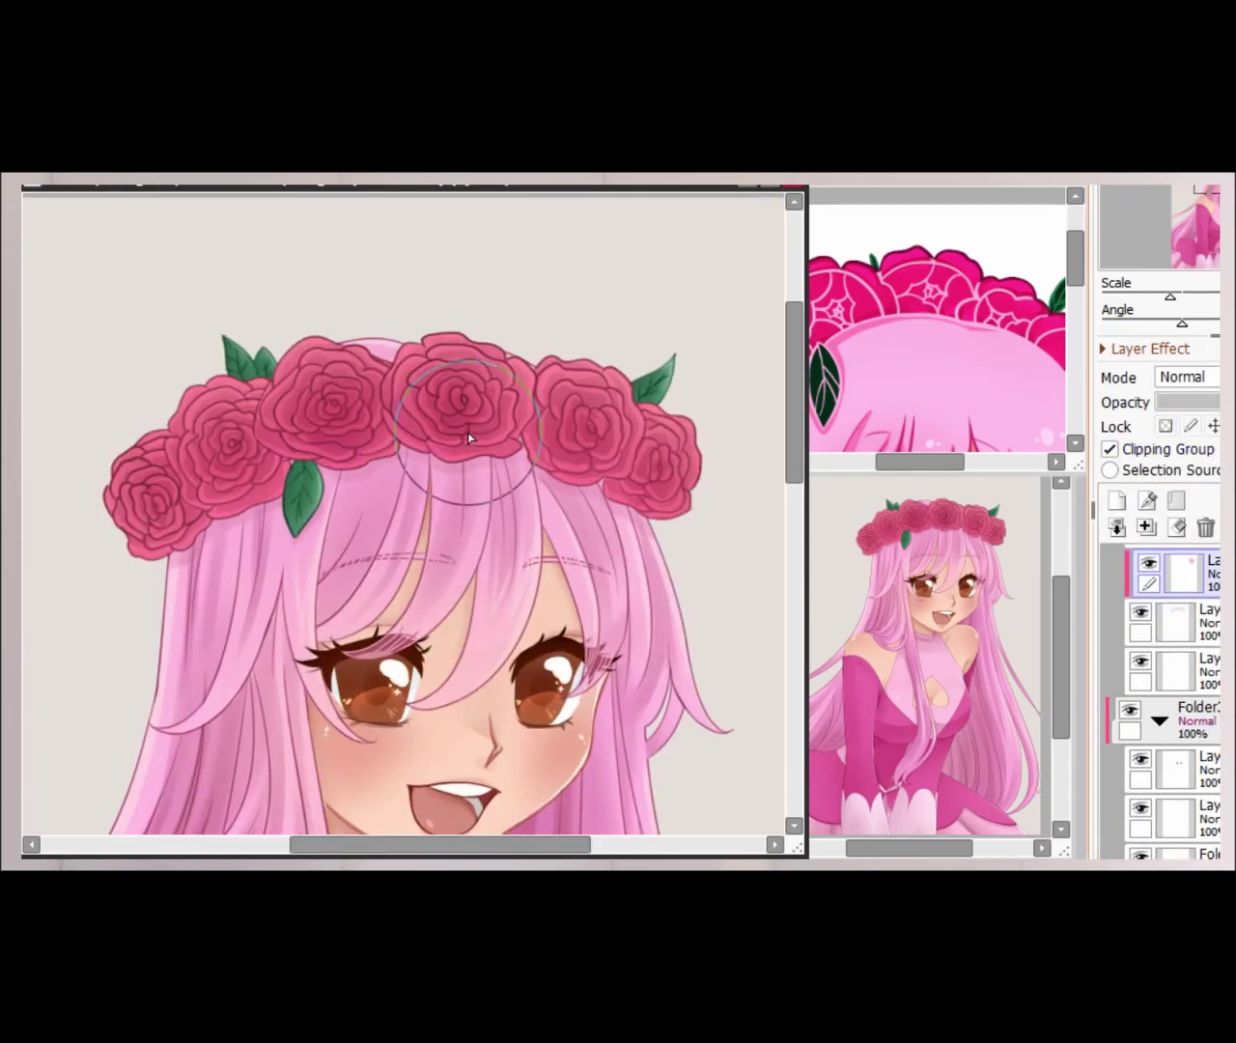
- Lock the opacity of the hair line-art layer in Folder2 and tint its outlines a deeper pink
{"action": "scroll", "coordinate": [467, 437], "scroll_direction": "down", "scroll_amount": 3}
{"action": "left_click", "coordinate": [1109, 449]}
{"action": "left_click", "coordinate": [1165, 426]}
{"action": "left_click_drag", "start_coordinate": [1183, 571], "coordinate": [1136, 758]}
{"action": "scroll", "coordinate": [406, 511], "scroll_direction": "up", "scroll_amount": 3}
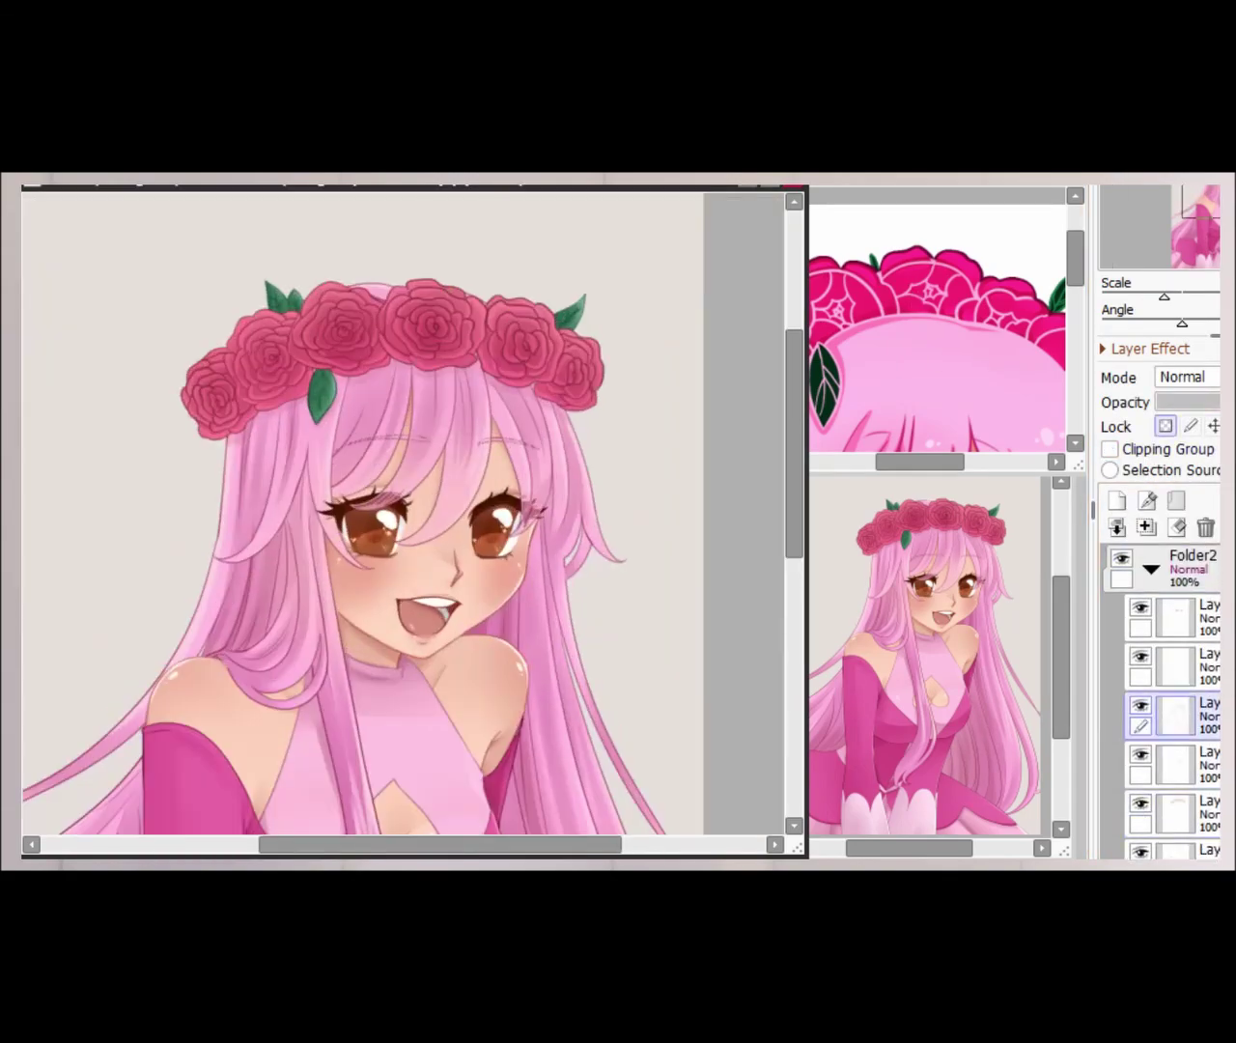
{"action": "scroll", "coordinate": [660, 396], "scroll_direction": "up", "scroll_amount": 3}
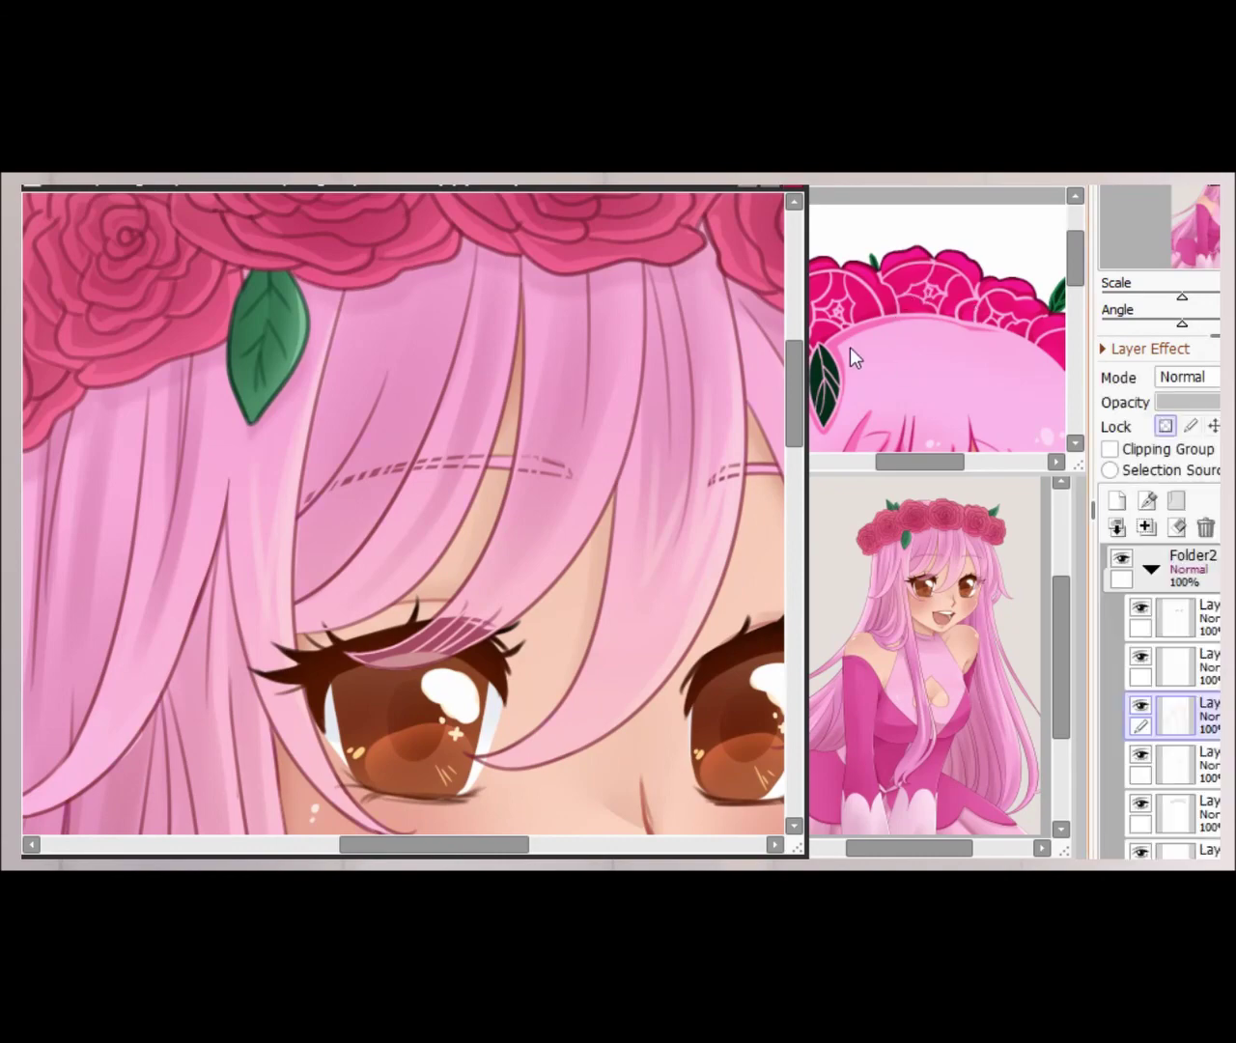
- Merge the line-art folder into one layer and the clipped colour folder into the character's base layer
{"action": "scroll", "coordinate": [405, 512], "scroll_direction": "down", "scroll_amount": 3}
{"action": "left_click", "coordinate": [937, 328]}
{"action": "scroll", "coordinate": [406, 512], "scroll_direction": "up", "scroll_amount": 3}
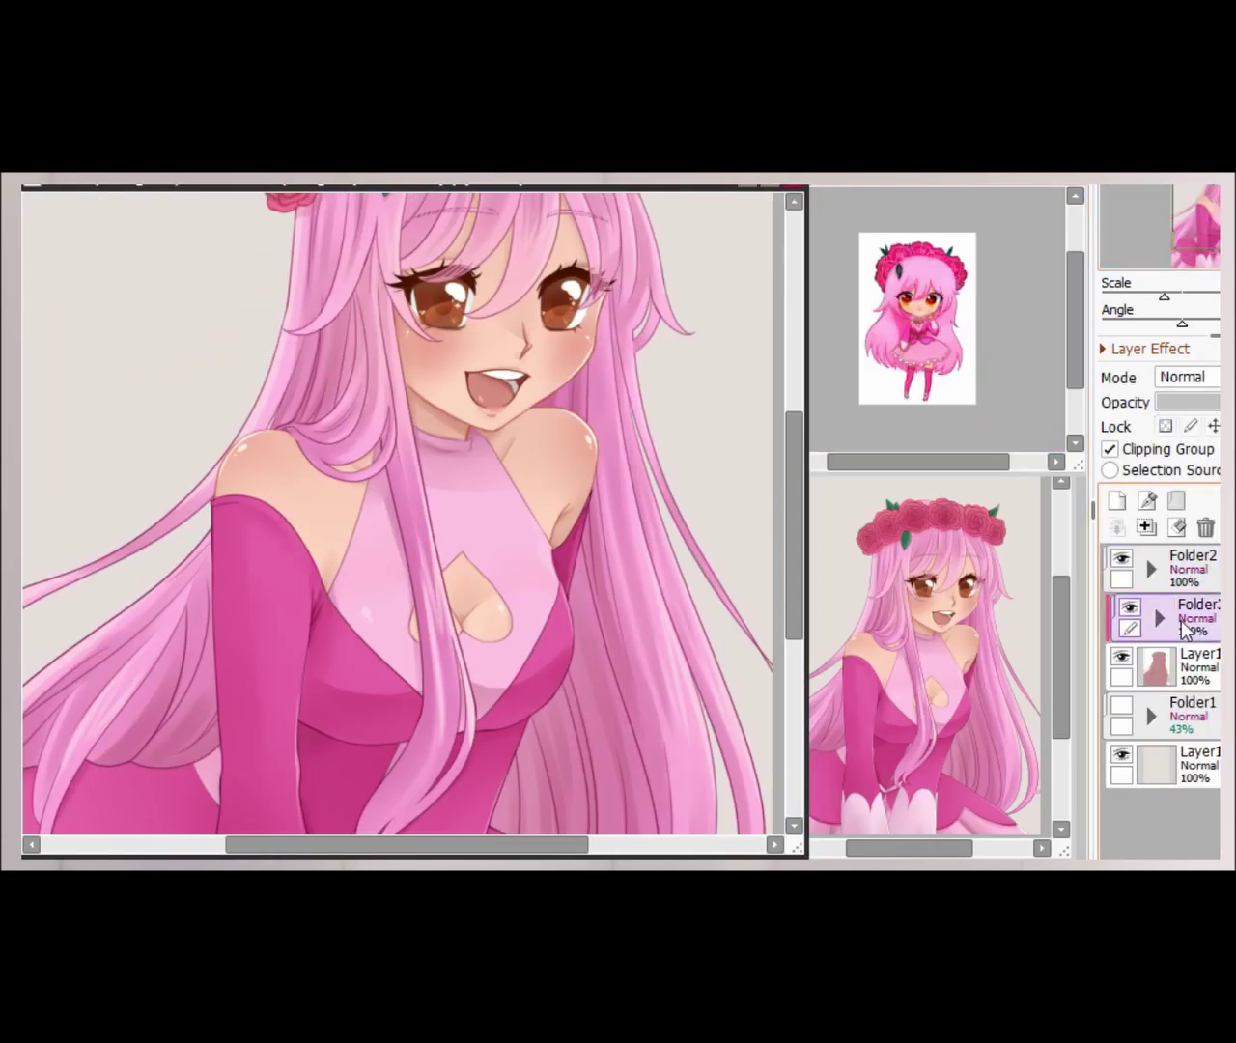
{"action": "key", "text": "ctrl+e"}
{"action": "scroll", "coordinate": [406, 511], "scroll_direction": "up", "scroll_amount": 2}
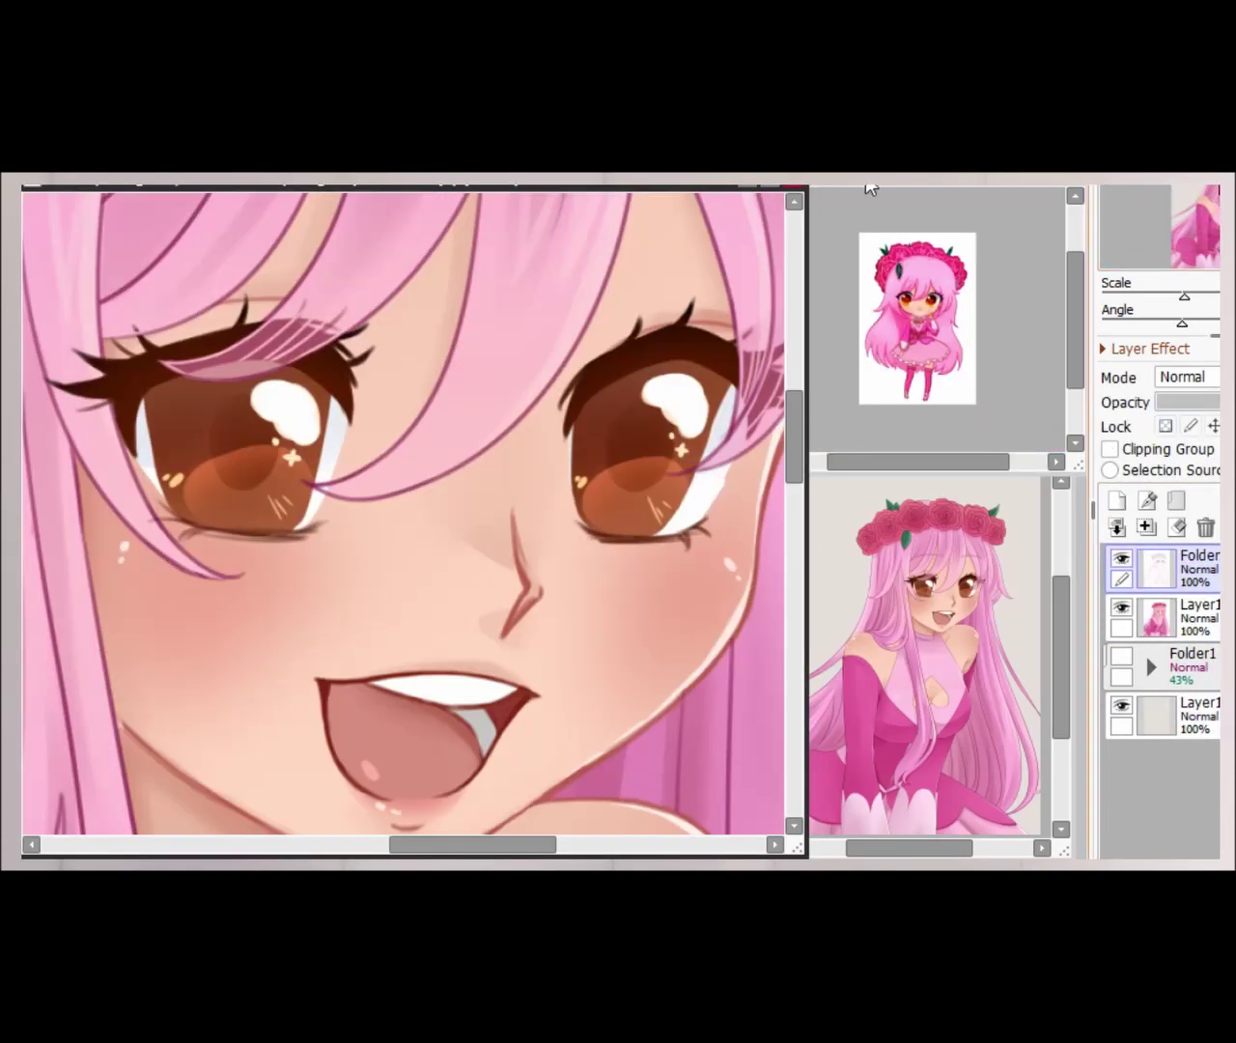
- Duplicate the merged line-art layer and set the copy's blending mode to Screen
{"action": "scroll", "coordinate": [406, 511], "scroll_direction": "down", "scroll_amount": 4}
{"action": "scroll", "coordinate": [405, 512], "scroll_direction": "up", "scroll_amount": 1}
{"action": "scroll", "coordinate": [207, 284], "scroll_direction": "down", "scroll_amount": 1}
{"action": "scroll", "coordinate": [208, 284], "scroll_direction": "up", "scroll_amount": 3}
{"action": "left_click", "coordinate": [1116, 500]}
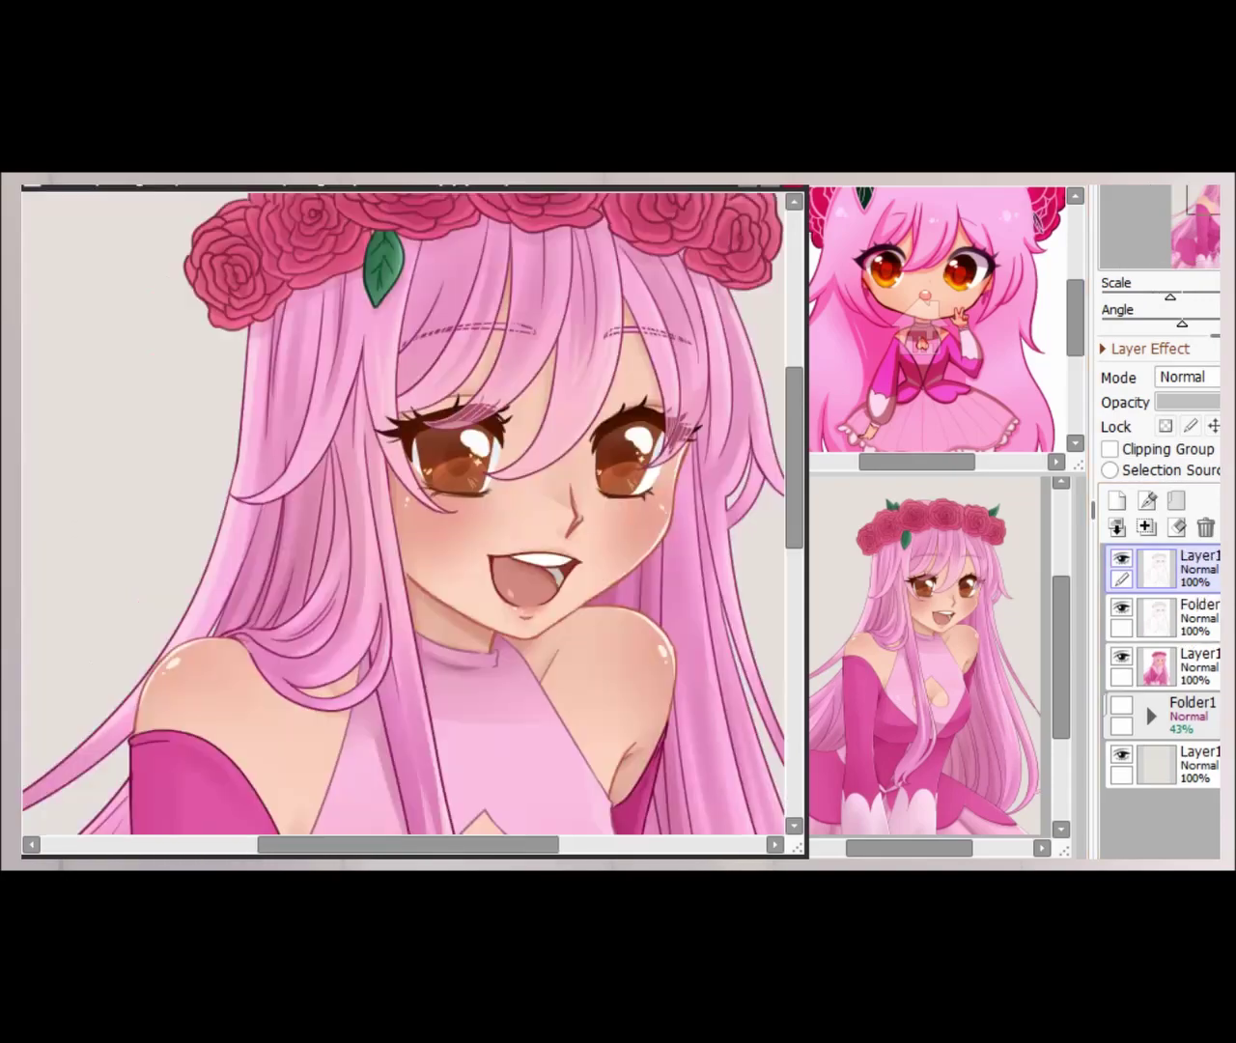
{"action": "left_click", "coordinate": [1185, 376]}
{"action": "left_click", "coordinate": [1185, 423]}
{"action": "scroll", "coordinate": [406, 511], "scroll_direction": "down", "scroll_amount": 3}
{"action": "scroll", "coordinate": [405, 512], "scroll_direction": "up", "scroll_amount": 5}
- Merge the line-art layers into the character layer and add a new layer beneath it for the background
{"action": "left_click_drag", "start_coordinate": [1213, 574], "coordinate": [1159, 637]}
{"action": "scroll", "coordinate": [747, 413], "scroll_direction": "down", "scroll_amount": 4}
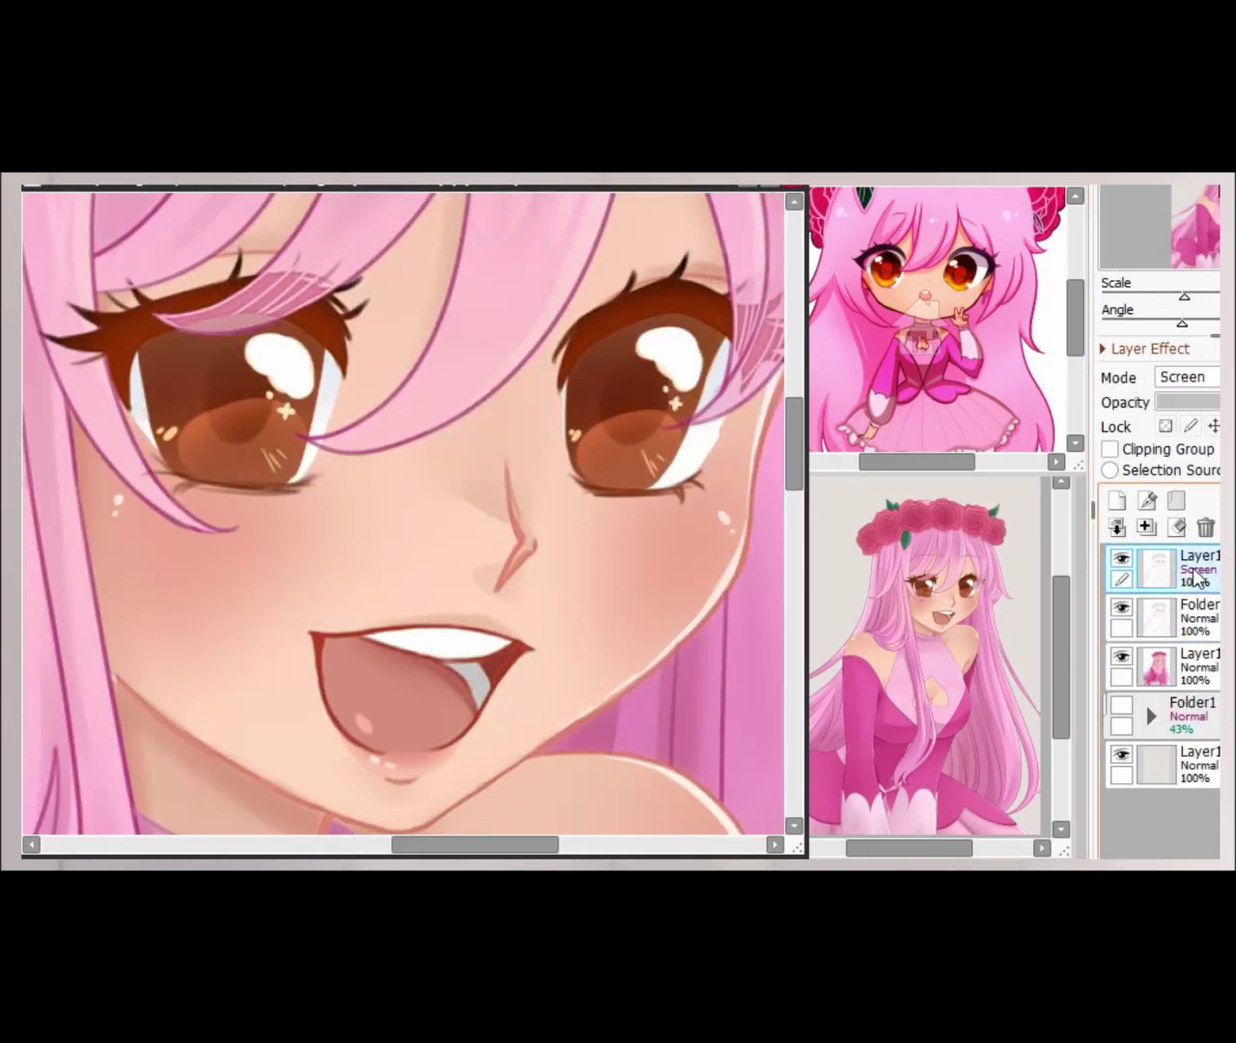
{"action": "scroll", "coordinate": [747, 413], "scroll_direction": "up", "scroll_amount": 2}
{"action": "scroll", "coordinate": [747, 413], "scroll_direction": "down", "scroll_amount": 2}
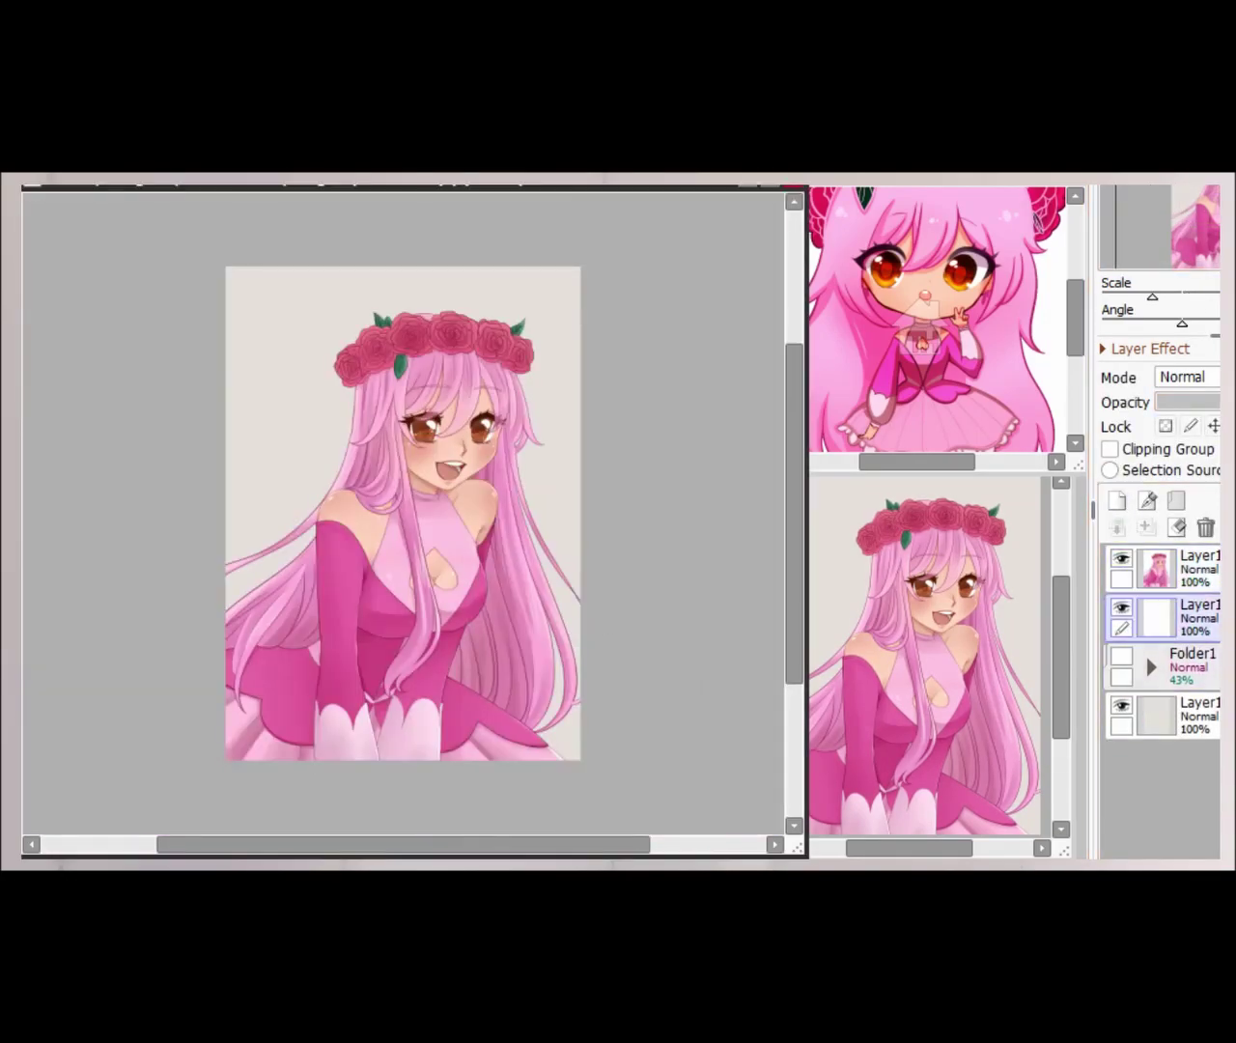
- Fill the background layer with a white-to-pale-green gradient and set the clipped overlay above the character to 62% opacity
{"action": "scroll", "coordinate": [403, 512], "scroll_direction": "down", "scroll_amount": 3}
{"action": "scroll", "coordinate": [404, 511], "scroll_direction": "up", "scroll_amount": 5}
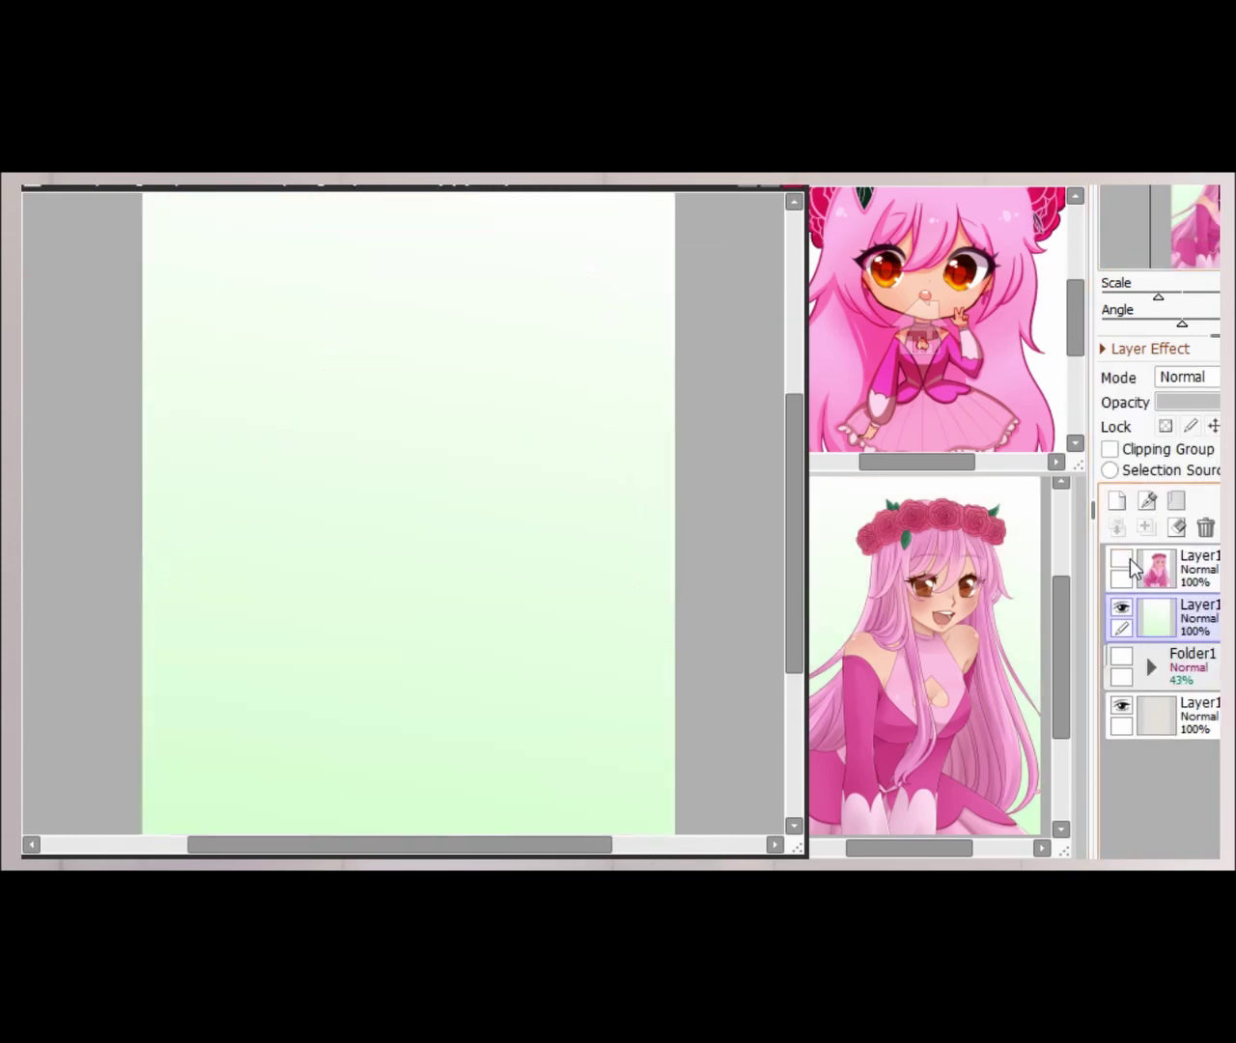
{"action": "scroll", "coordinate": [579, 325], "scroll_direction": "down", "scroll_amount": 3}
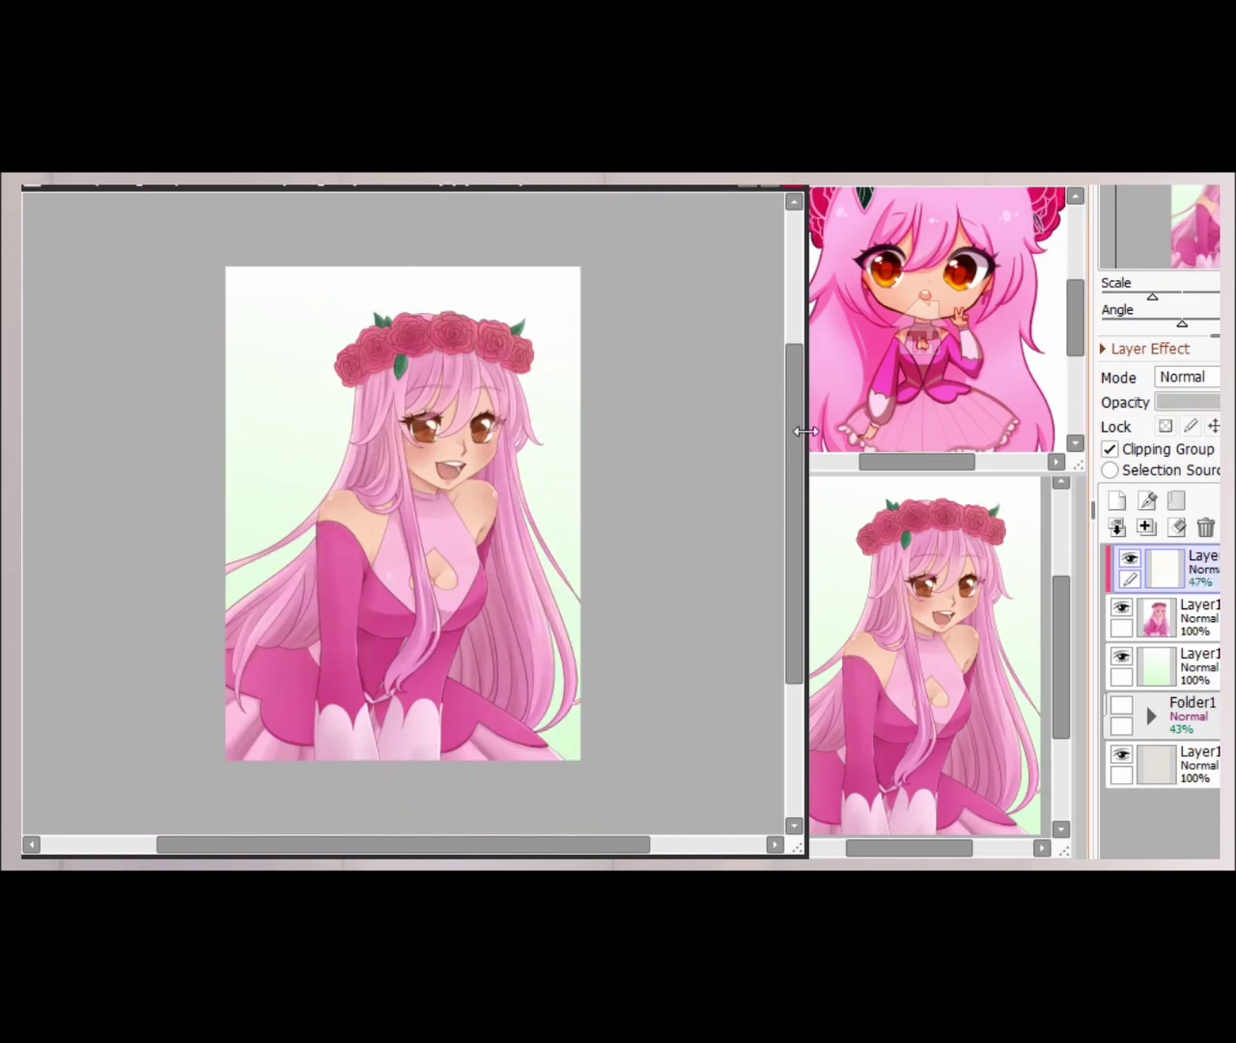
{"action": "left_click_drag", "start_coordinate": [1216, 401], "coordinate": [1188, 401]}
- Try a coloured gradient over the character's lower half on a clipped Multiply layer and delete that layer
{"action": "left_click", "coordinate": [1159, 618]}
{"action": "left_click", "coordinate": [1116, 500]}
{"action": "left_click_drag", "start_coordinate": [441, 416], "coordinate": [320, 783]}
{"action": "left_click", "coordinate": [1109, 449]}
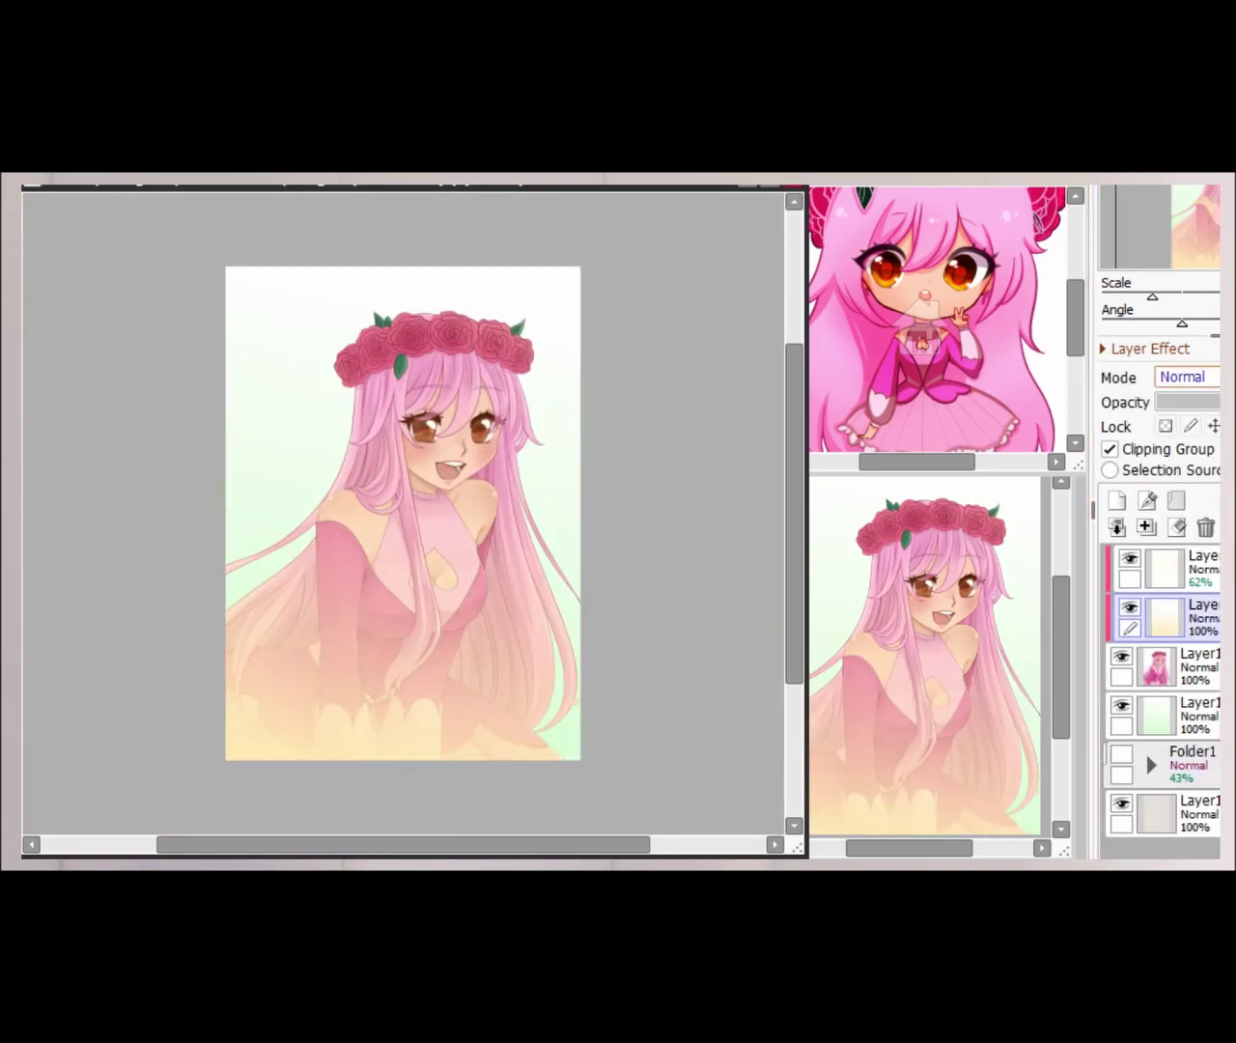
{"action": "left_click", "coordinate": [1186, 377]}
{"action": "left_click_drag", "start_coordinate": [1216, 401], "coordinate": [1173, 402]}
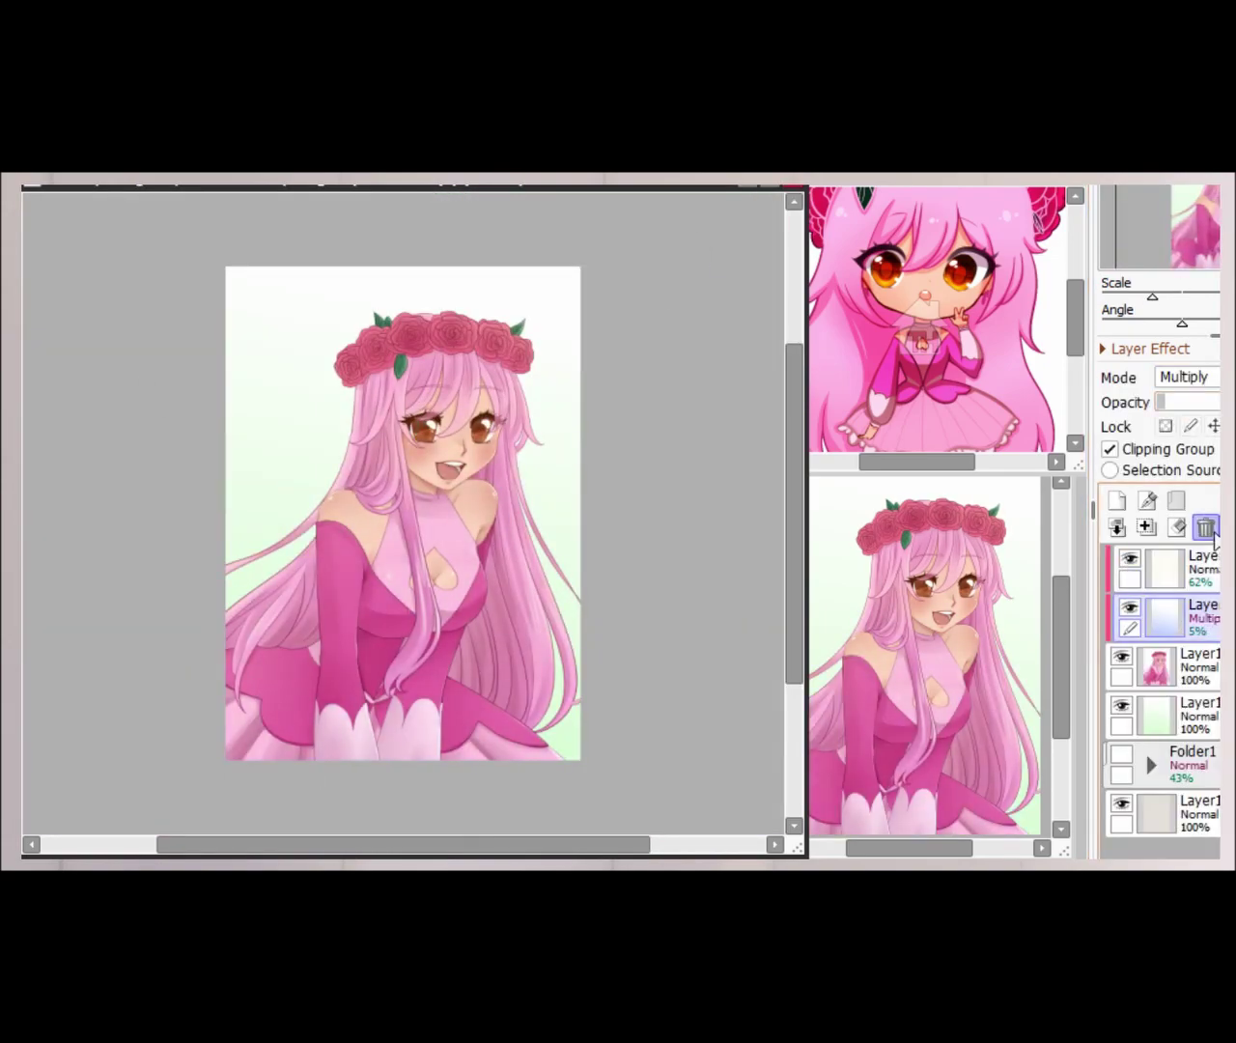
{"action": "left_click", "coordinate": [1205, 527]}
- Clear the green background layer and fill it with a pale blue gradient instead
{"action": "scroll", "coordinate": [583, 394], "scroll_direction": "up", "scroll_amount": 3}
{"action": "scroll", "coordinate": [416, 512], "scroll_direction": "down", "scroll_amount": 3}
{"action": "left_click", "coordinate": [1159, 664]}
{"action": "key", "text": "Delete"}
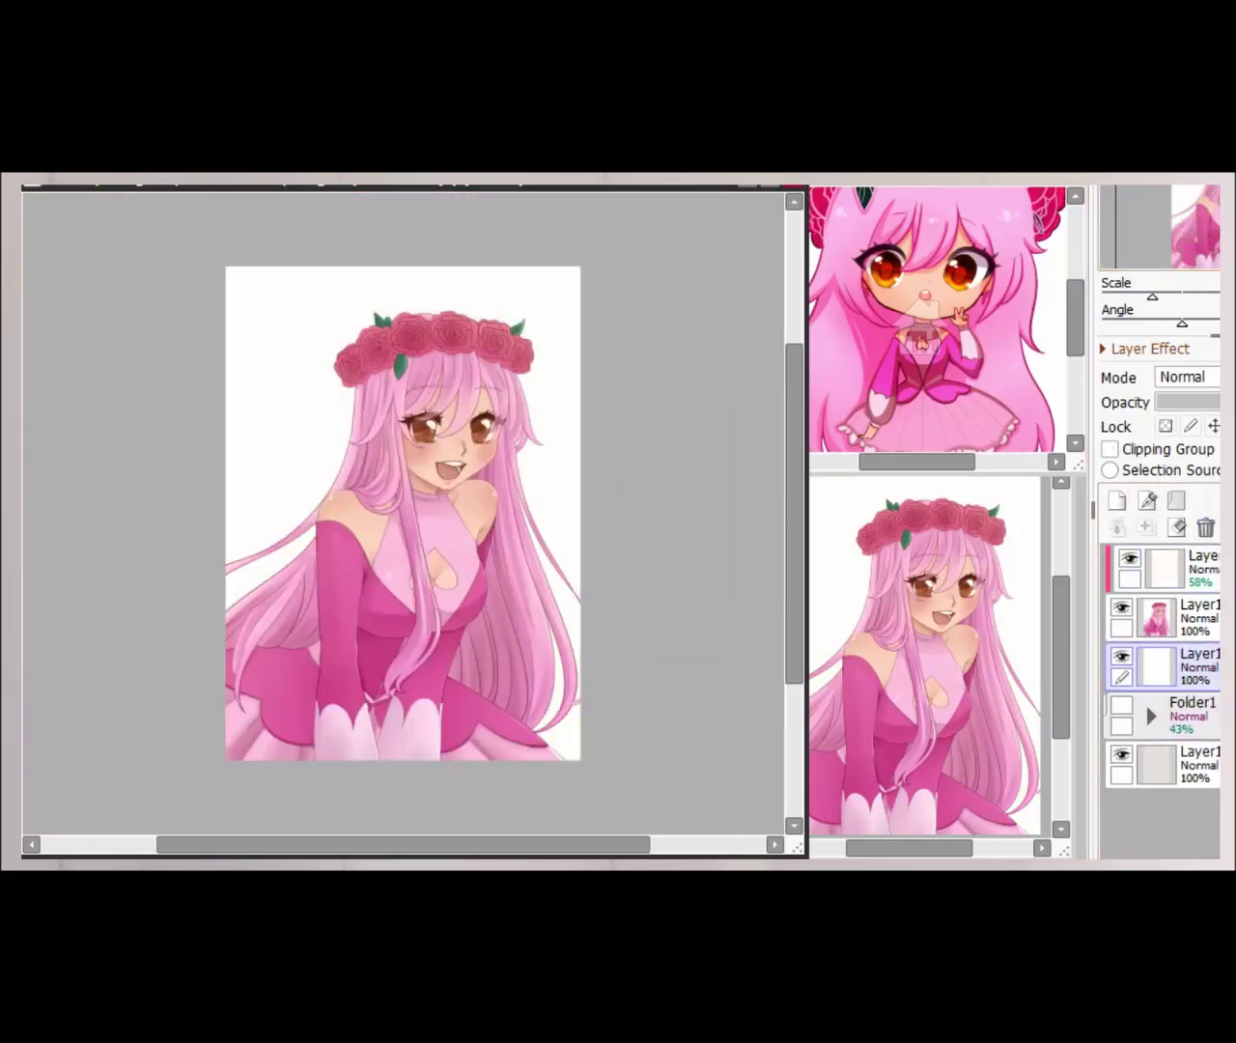
{"action": "left_click_drag", "start_coordinate": [455, 207], "coordinate": [414, 386]}
{"action": "left_click_drag", "start_coordinate": [220, 679], "coordinate": [416, 309]}
{"action": "scroll", "coordinate": [415, 512], "scroll_direction": "down", "scroll_amount": 3}
{"action": "left_click_drag", "start_coordinate": [251, 750], "coordinate": [483, 257]}
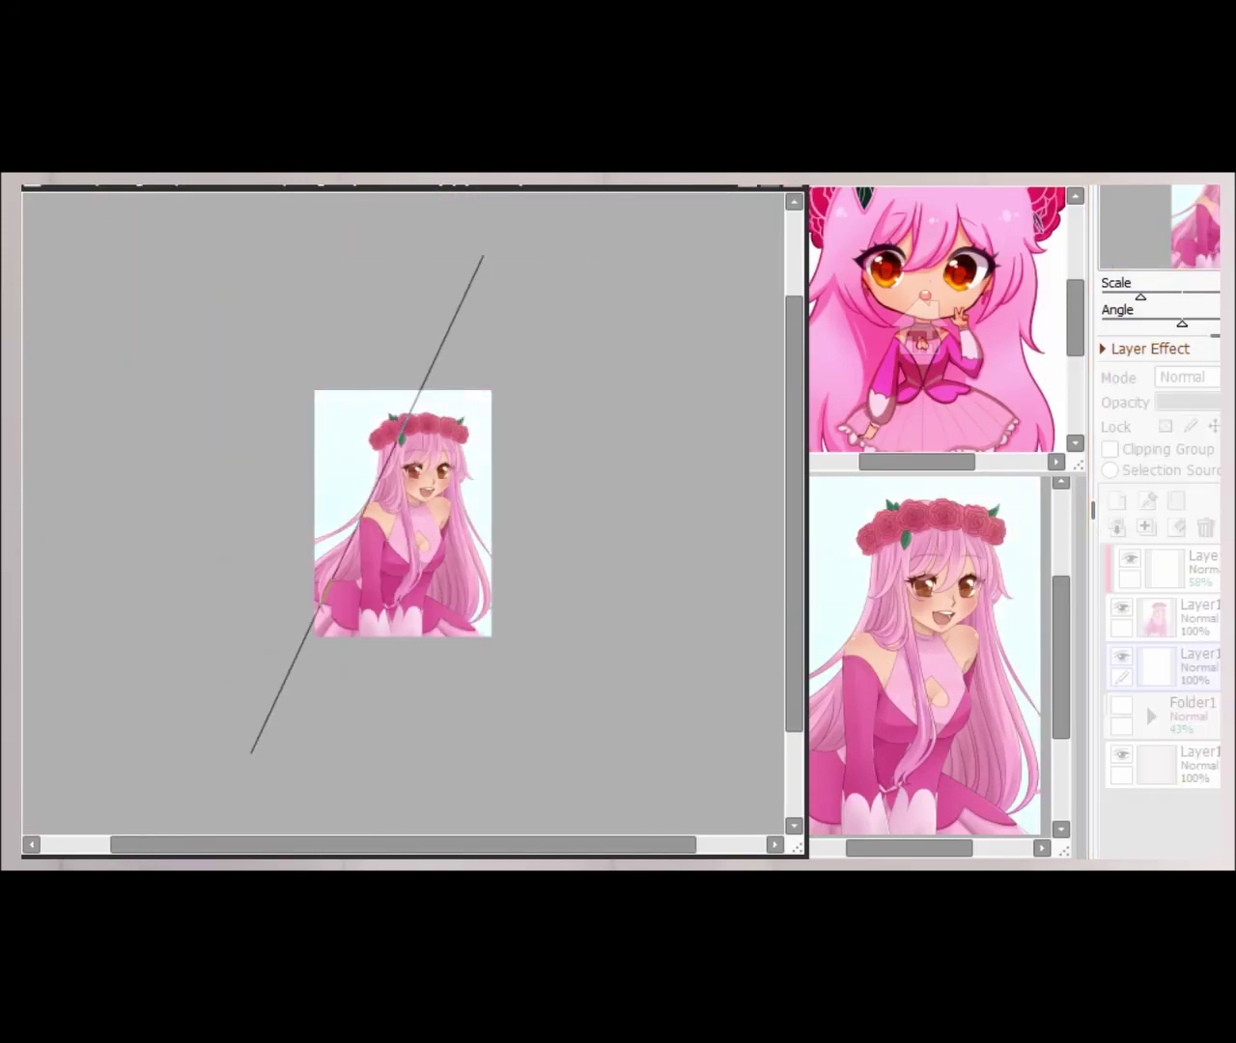
- Add a new layer above everything and paint the first dark pink rose petals beside the hair near the canvas's right edge
{"action": "scroll", "coordinate": [415, 512], "scroll_direction": "up", "scroll_amount": 5}
{"action": "left_click", "coordinate": [1116, 500]}
{"action": "scroll", "coordinate": [428, 345], "scroll_direction": "up", "scroll_amount": 2}
{"action": "scroll", "coordinate": [541, 463], "scroll_direction": "down", "scroll_amount": 2}
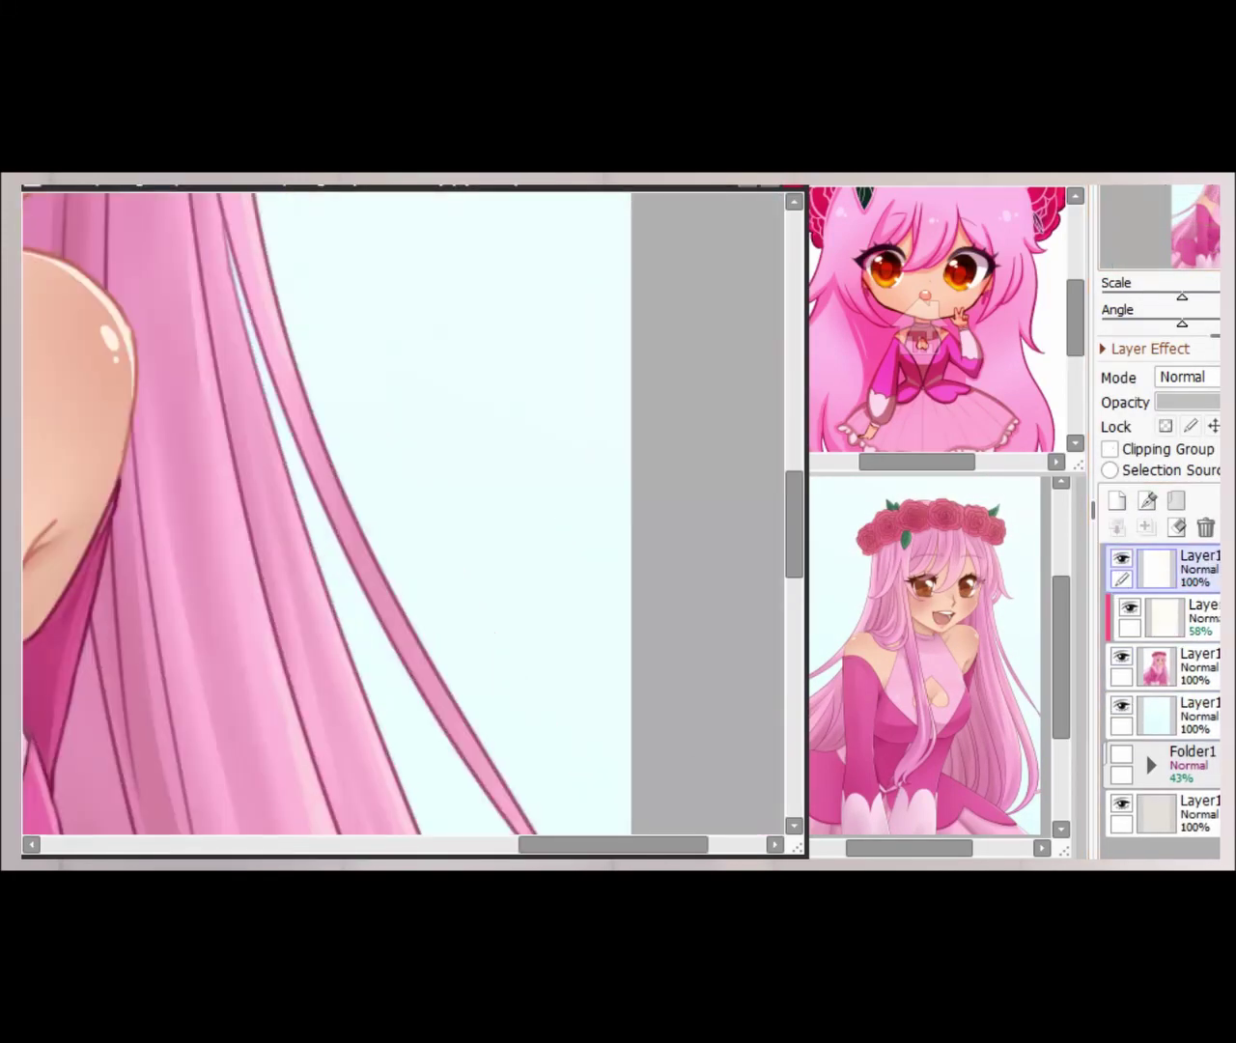
{"action": "left_click_drag", "start_coordinate": [551, 416], "coordinate": [555, 473]}
{"action": "scroll", "coordinate": [462, 722], "scroll_direction": "down", "scroll_amount": 1}
{"action": "scroll", "coordinate": [461, 722], "scroll_direction": "up", "scroll_amount": 2}
{"action": "left_click_drag", "start_coordinate": [497, 632], "coordinate": [510, 648]}
{"action": "scroll", "coordinate": [358, 358], "scroll_direction": "up", "scroll_amount": 1}
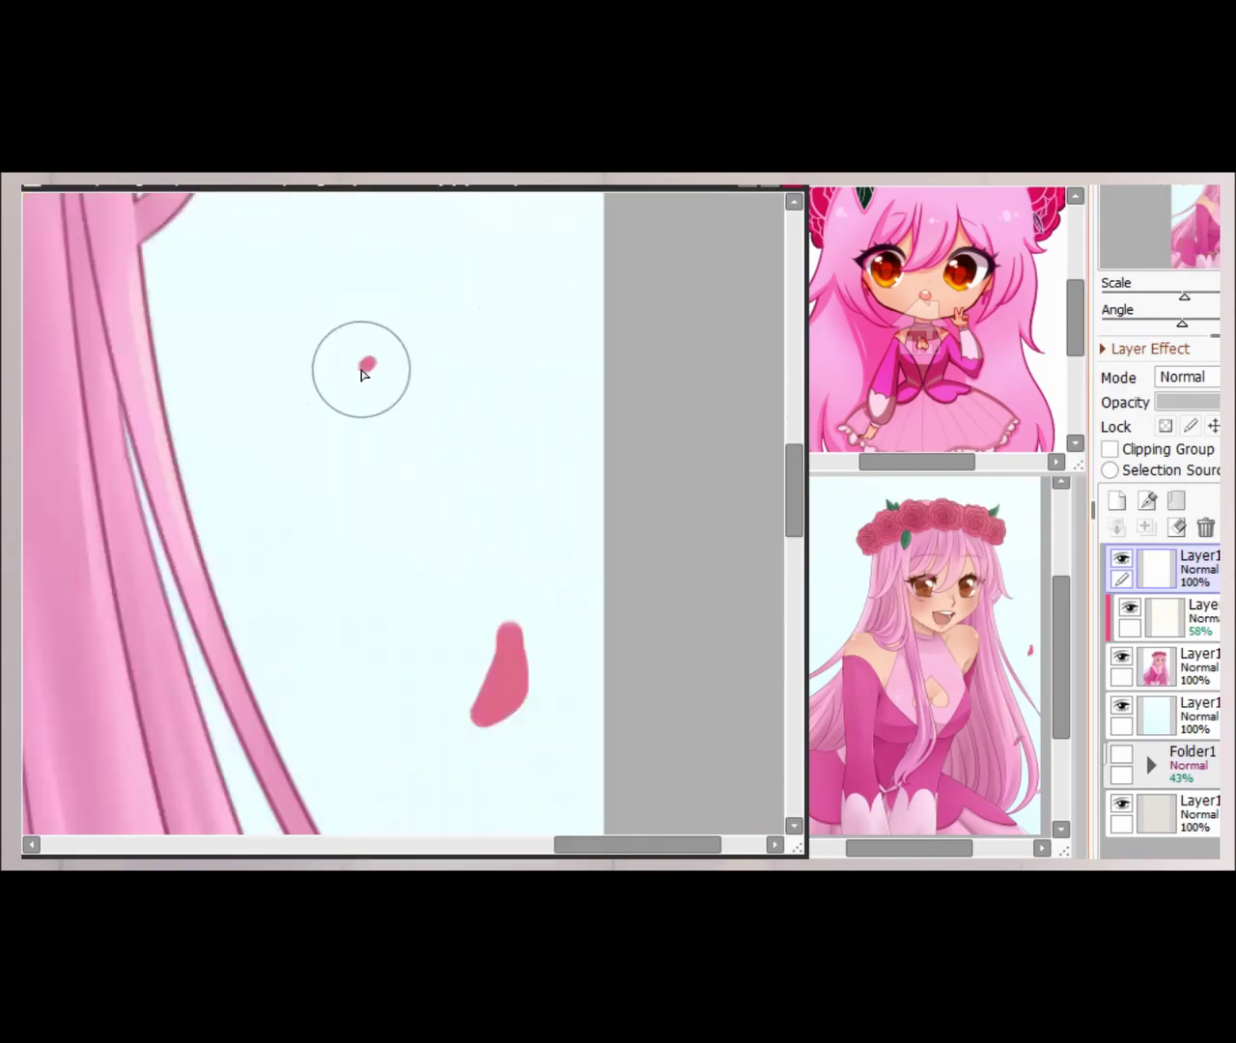
- Paint more falling petals over and around the hair, including a large one beside the shoulder and one below the crown
{"action": "scroll", "coordinate": [132, 408], "scroll_direction": "down", "scroll_amount": 1}
{"action": "left_click_drag", "start_coordinate": [232, 386], "coordinate": [180, 458]}
{"action": "scroll", "coordinate": [180, 457], "scroll_direction": "up", "scroll_amount": 2}
{"action": "scroll", "coordinate": [146, 724], "scroll_direction": "down", "scroll_amount": 2}
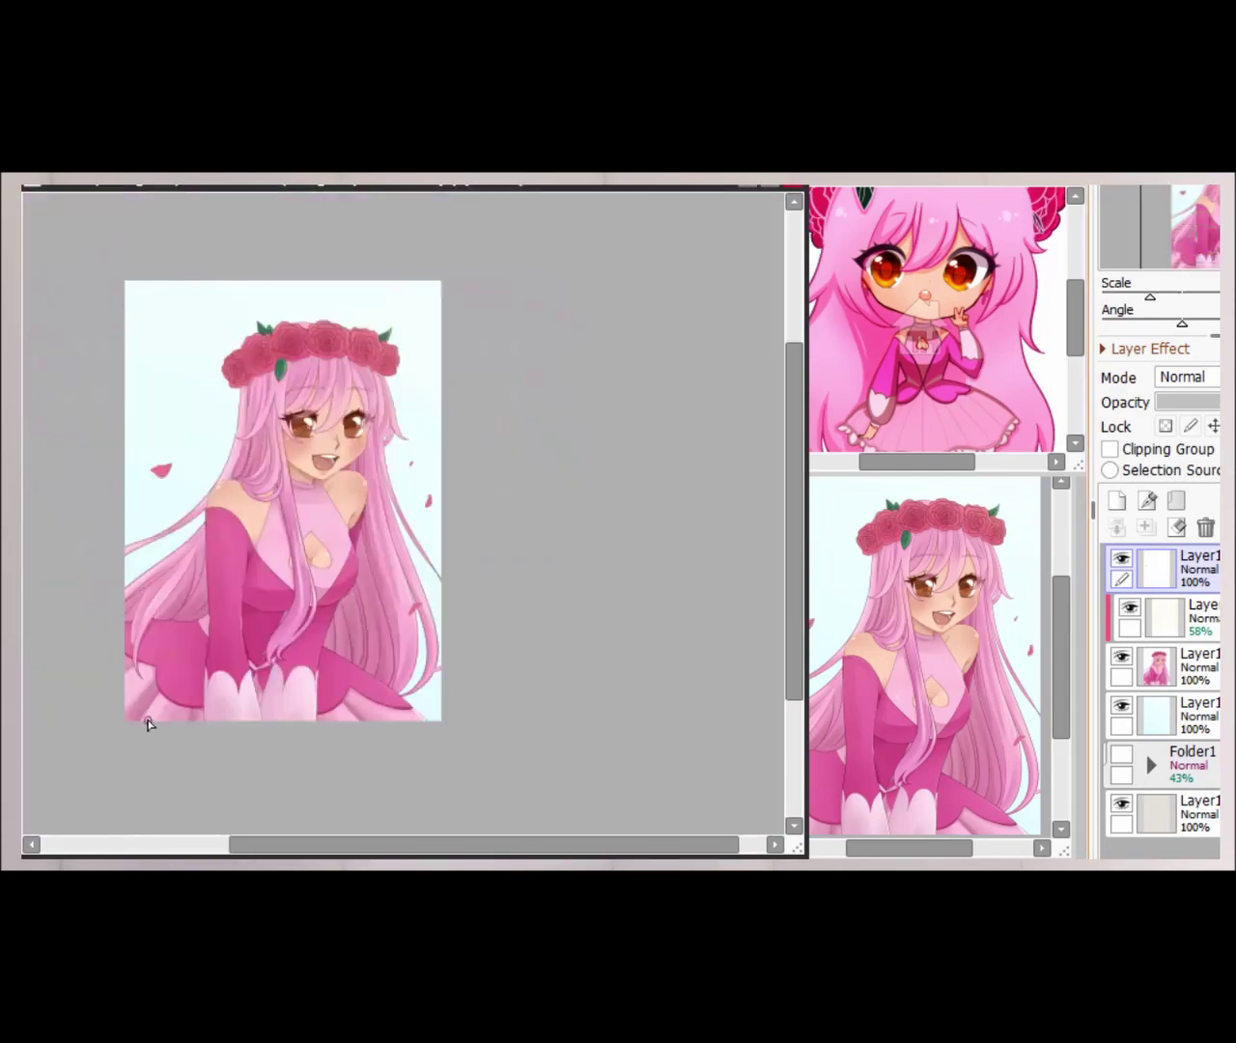
{"action": "scroll", "coordinate": [496, 643], "scroll_direction": "up", "scroll_amount": 2}
{"action": "left_click_drag", "start_coordinate": [482, 656], "coordinate": [496, 643]}
{"action": "scroll", "coordinate": [113, 422], "scroll_direction": "up", "scroll_amount": 1}
{"action": "scroll", "coordinate": [113, 422], "scroll_direction": "down", "scroll_amount": 2}
{"action": "scroll", "coordinate": [284, 366], "scroll_direction": "up", "scroll_amount": 2}
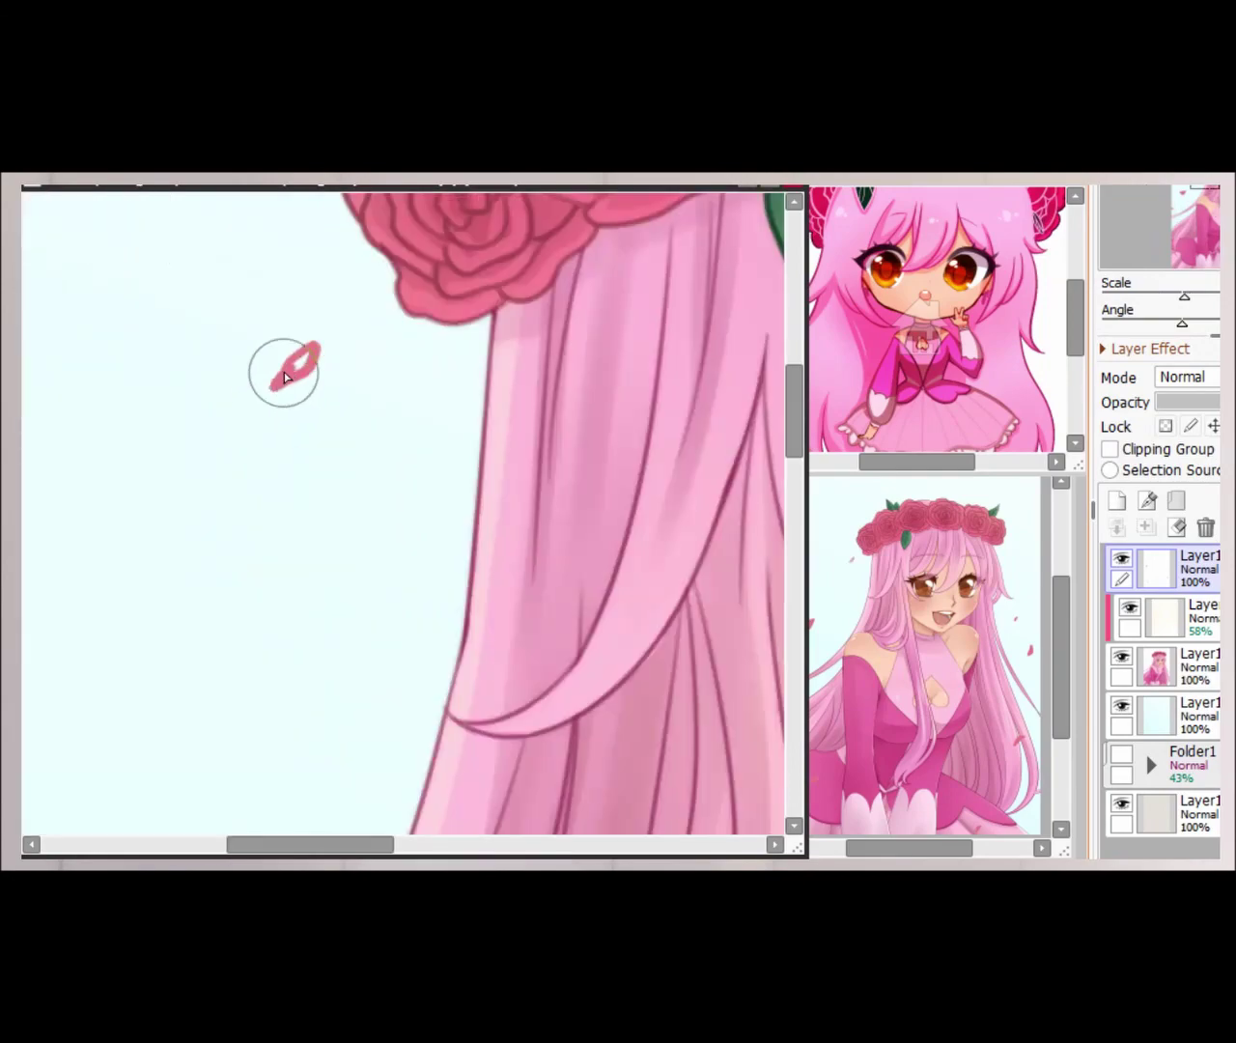
- Scatter additional small petals across the hair and dress and transform the large petal beside the shoulder
{"action": "left_click_drag", "start_coordinate": [179, 538], "coordinate": [226, 516]}
{"action": "scroll", "coordinate": [226, 515], "scroll_direction": "down", "scroll_amount": 1}
{"action": "left_click_drag", "start_coordinate": [289, 850], "coordinate": [449, 850]}
{"action": "scroll", "coordinate": [243, 579], "scroll_direction": "up", "scroll_amount": 2}
{"action": "left_click_drag", "start_coordinate": [359, 483], "coordinate": [242, 579]}
{"action": "scroll", "coordinate": [298, 566], "scroll_direction": "down", "scroll_amount": 2}
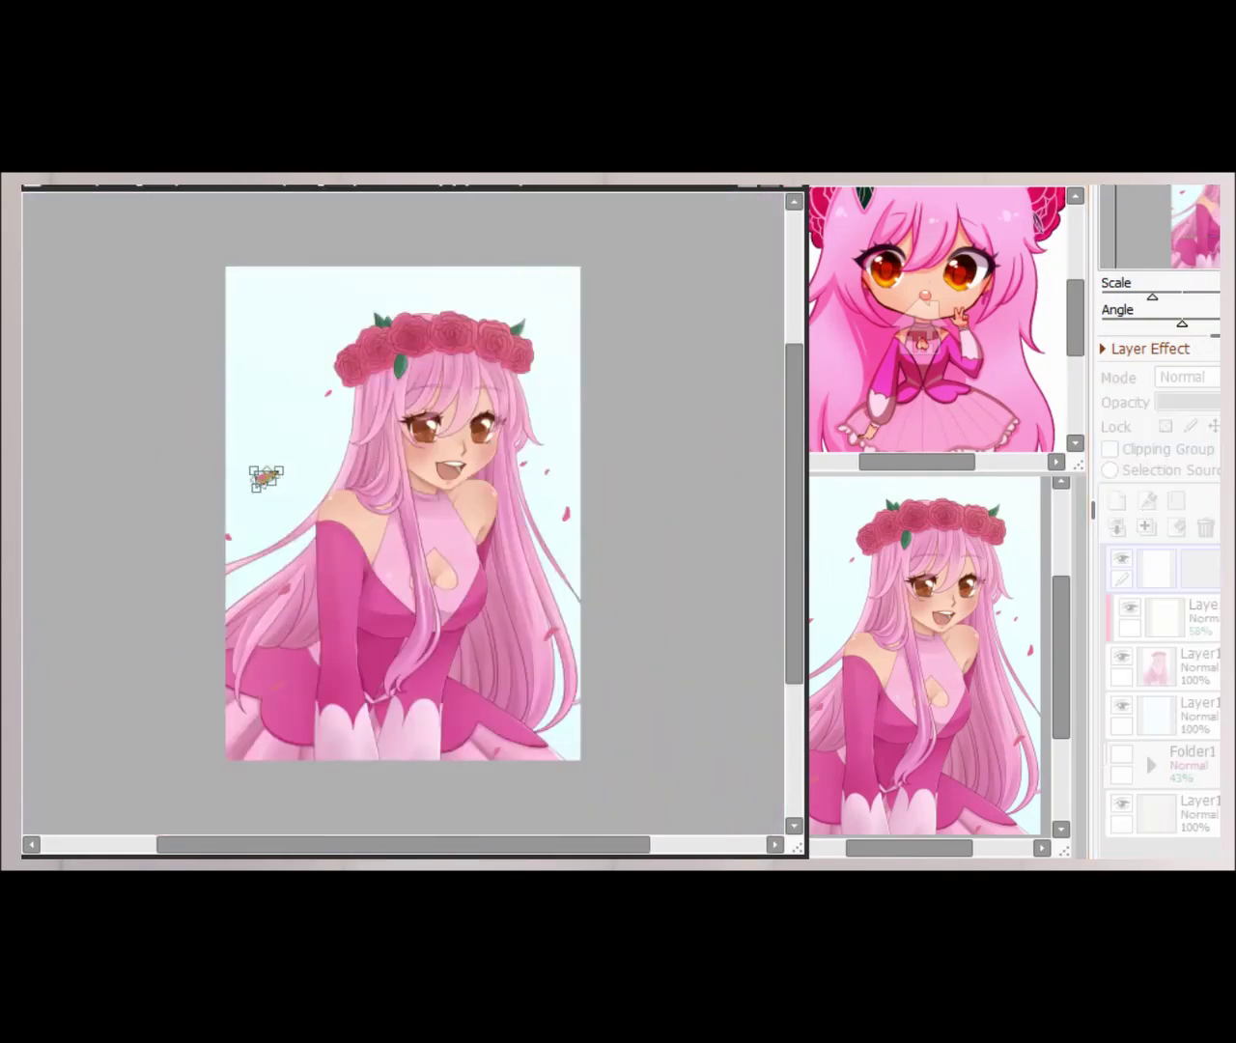
- Paint further small petals in the sky along both sides of the character
{"action": "scroll", "coordinate": [246, 309], "scroll_direction": "up", "scroll_amount": 4}
{"action": "left_click_drag", "start_coordinate": [215, 521], "coordinate": [330, 440]}
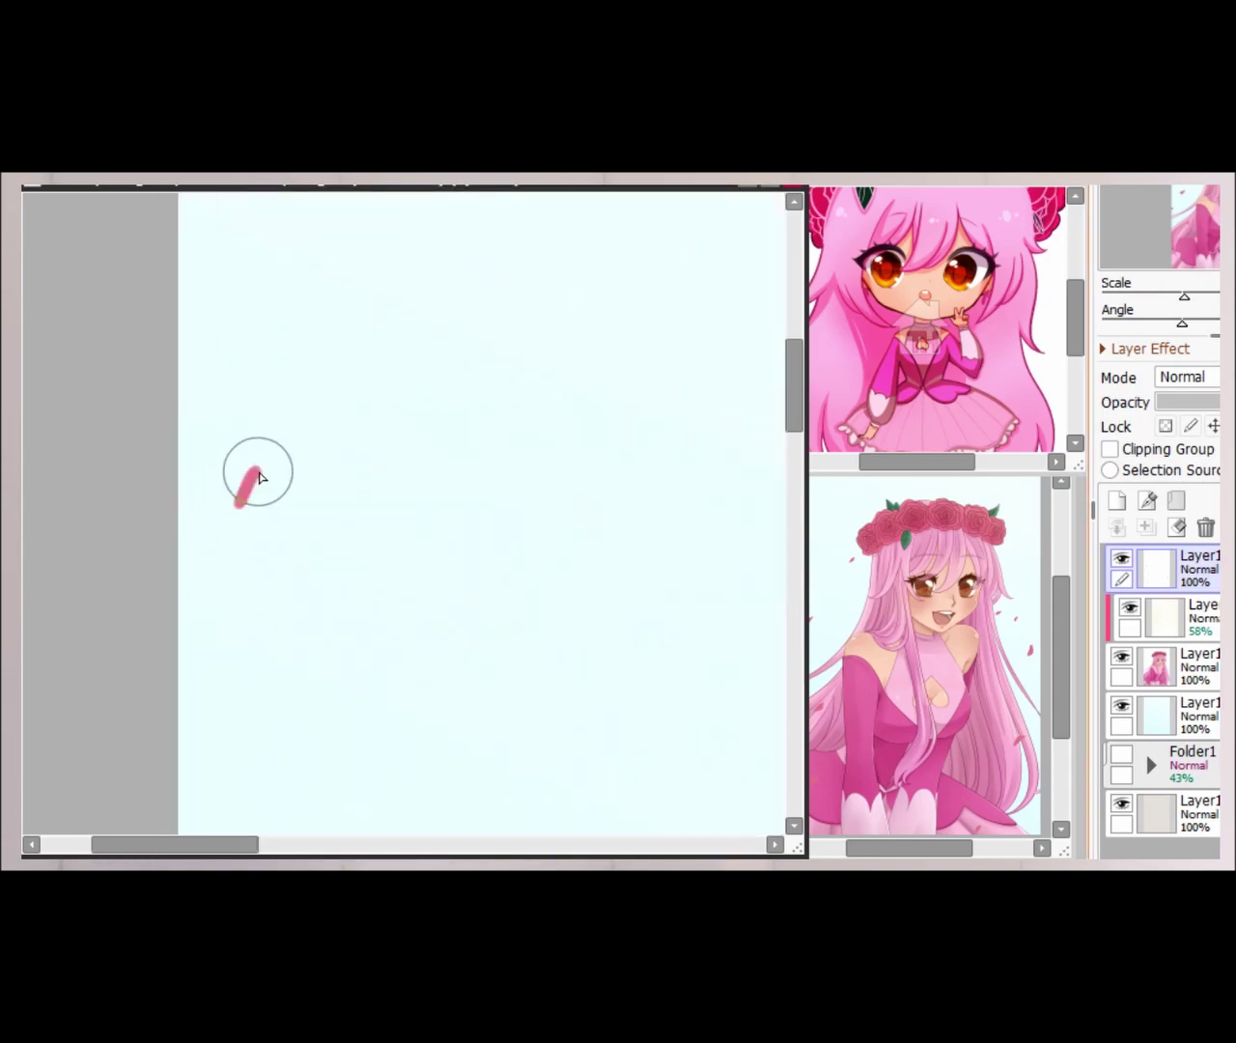
{"action": "scroll", "coordinate": [258, 477], "scroll_direction": "down", "scroll_amount": 2}
{"action": "scroll", "coordinate": [460, 628], "scroll_direction": "down", "scroll_amount": 2}
{"action": "scroll", "coordinate": [461, 629], "scroll_direction": "up", "scroll_amount": 2}
{"action": "left_click_drag", "start_coordinate": [623, 236], "coordinate": [580, 391]}
- Try transforming the large petal beside the shoulder within a lasso selection
{"action": "mouse_move", "coordinate": [289, 270]}
{"action": "left_mouse_down"}
{"action": "mouse_move", "coordinate": [222, 275]}
{"action": "mouse_move", "coordinate": [135, 483]}
{"action": "left_mouse_up"}
{"action": "key", "text": "ctrl+t"}
{"action": "key", "text": "Return"}
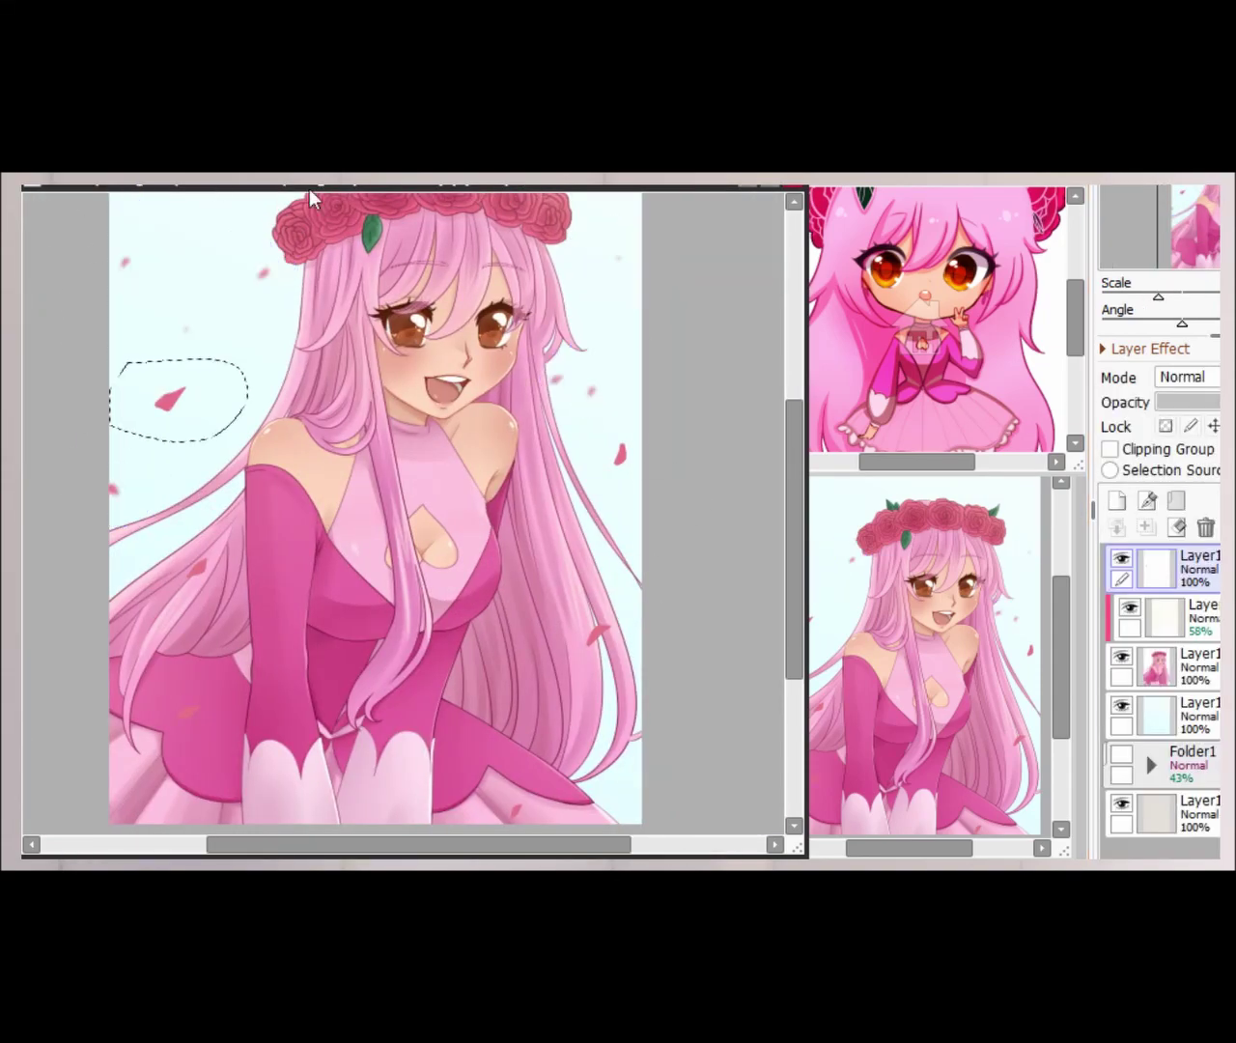
{"action": "key", "text": "ctrl+z"}
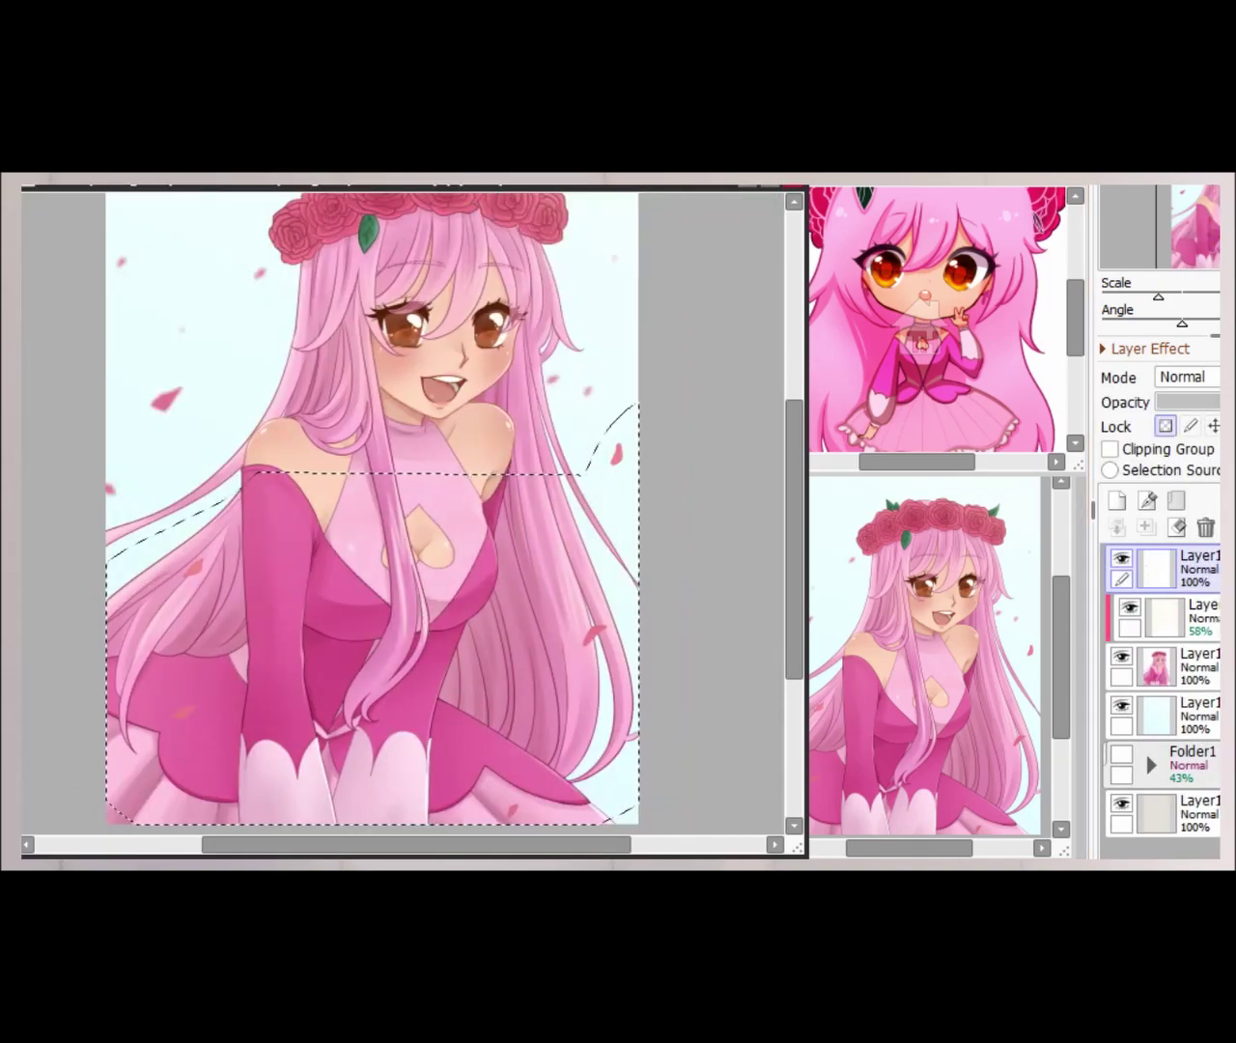
- Deselect and add a pale yellow gradient layer above the petals, set to Screen at 16% opacity
{"action": "key", "text": "ctrl+d"}
{"action": "left_click_drag", "start_coordinate": [807, 556], "coordinate": [741, 556]}
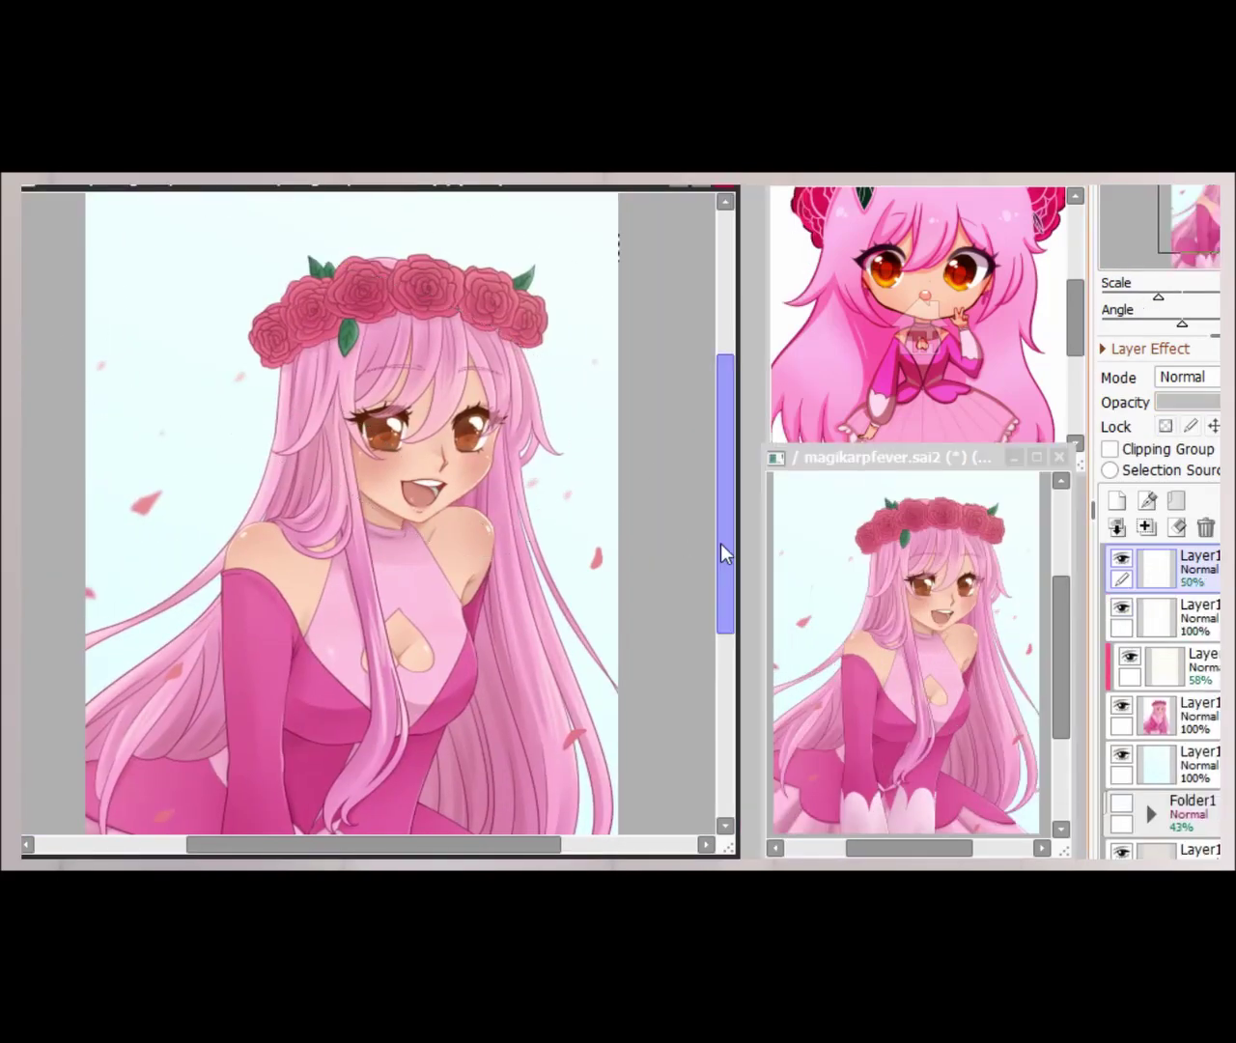
{"action": "scroll", "coordinate": [366, 512], "scroll_direction": "down", "scroll_amount": 4}
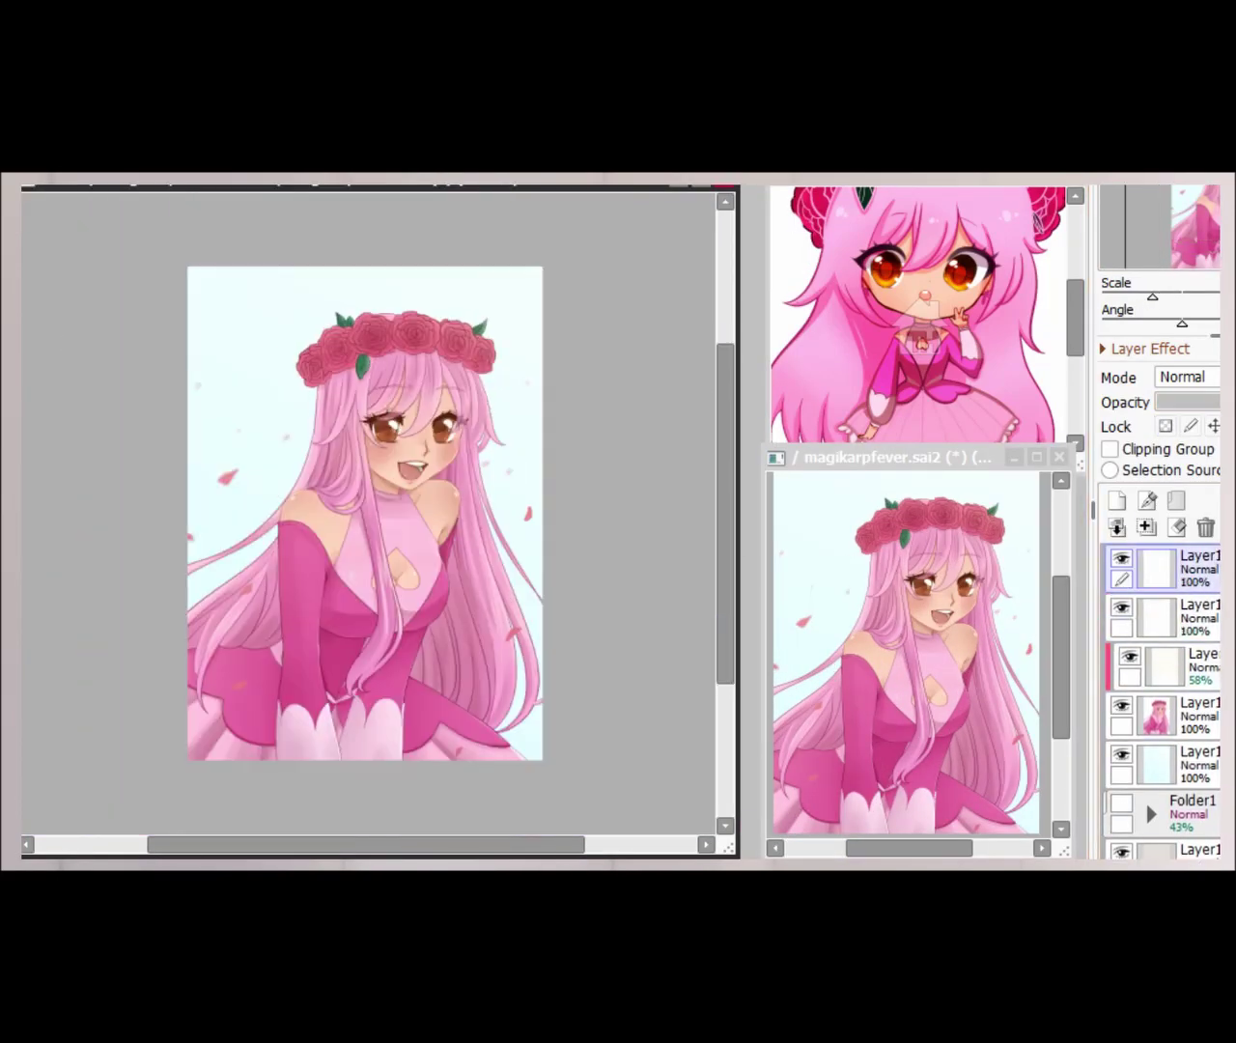
{"action": "scroll", "coordinate": [367, 512], "scroll_direction": "up", "scroll_amount": 3}
{"action": "scroll", "coordinate": [367, 512], "scroll_direction": "down", "scroll_amount": 3}
{"action": "scroll", "coordinate": [53, 679], "scroll_direction": "up", "scroll_amount": 5}
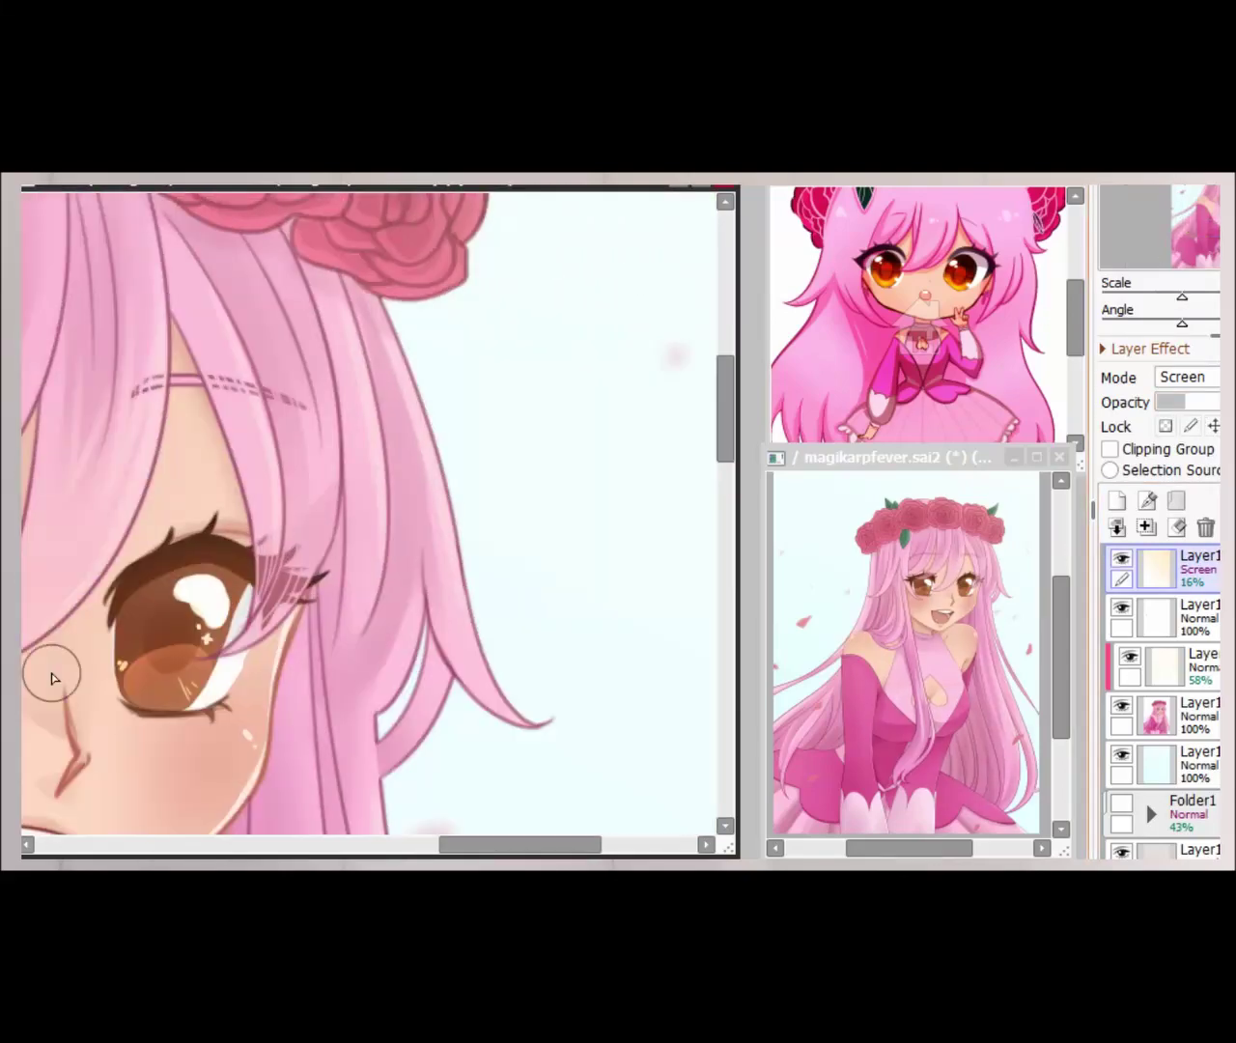
- Add a new top layer and dot small white sparkles over the hair and dress
{"action": "left_click", "coordinate": [1116, 501]}
{"action": "scroll", "coordinate": [254, 625], "scroll_direction": "down", "scroll_amount": 2}
{"action": "scroll", "coordinate": [320, 560], "scroll_direction": "down", "scroll_amount": 5}
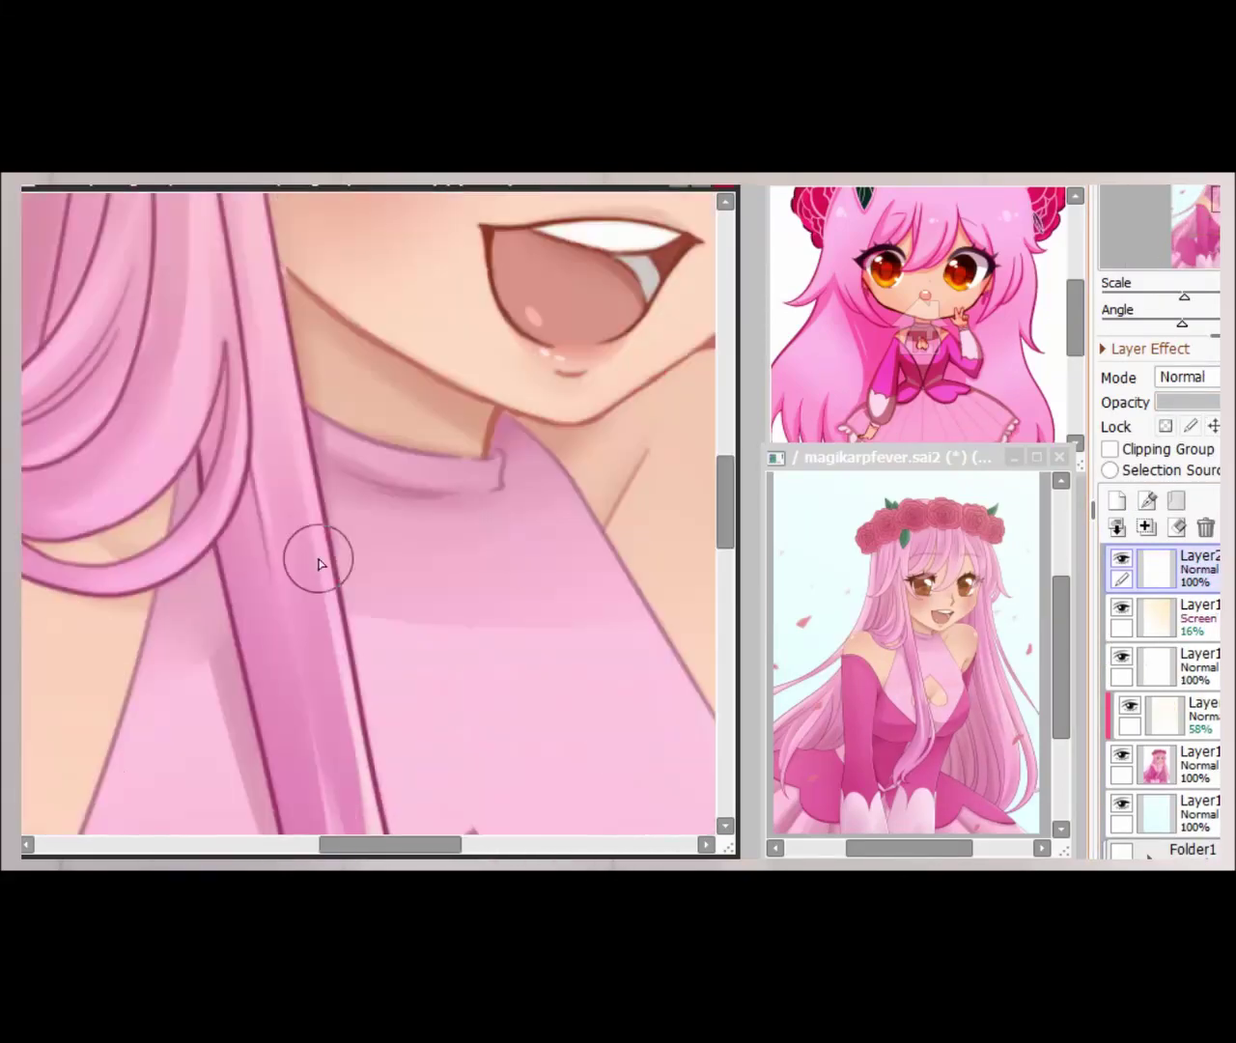
{"action": "scroll", "coordinate": [311, 792], "scroll_direction": "up", "scroll_amount": 5}
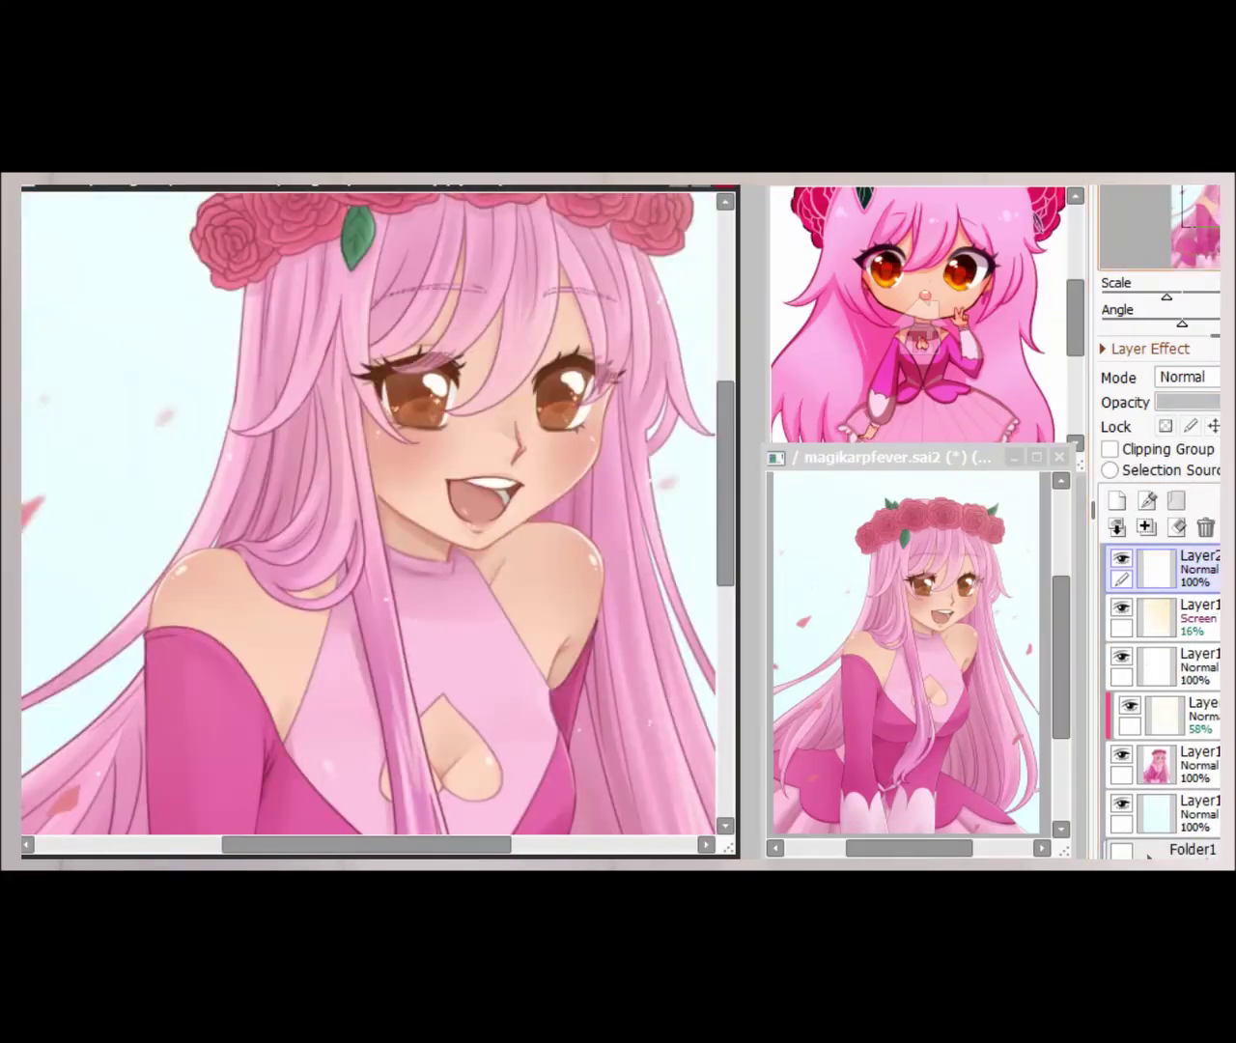
{"action": "left_click", "coordinate": [1159, 568]}
{"action": "scroll", "coordinate": [386, 522], "scroll_direction": "down", "scroll_amount": 5}
{"action": "scroll", "coordinate": [289, 482], "scroll_direction": "up", "scroll_amount": 8}
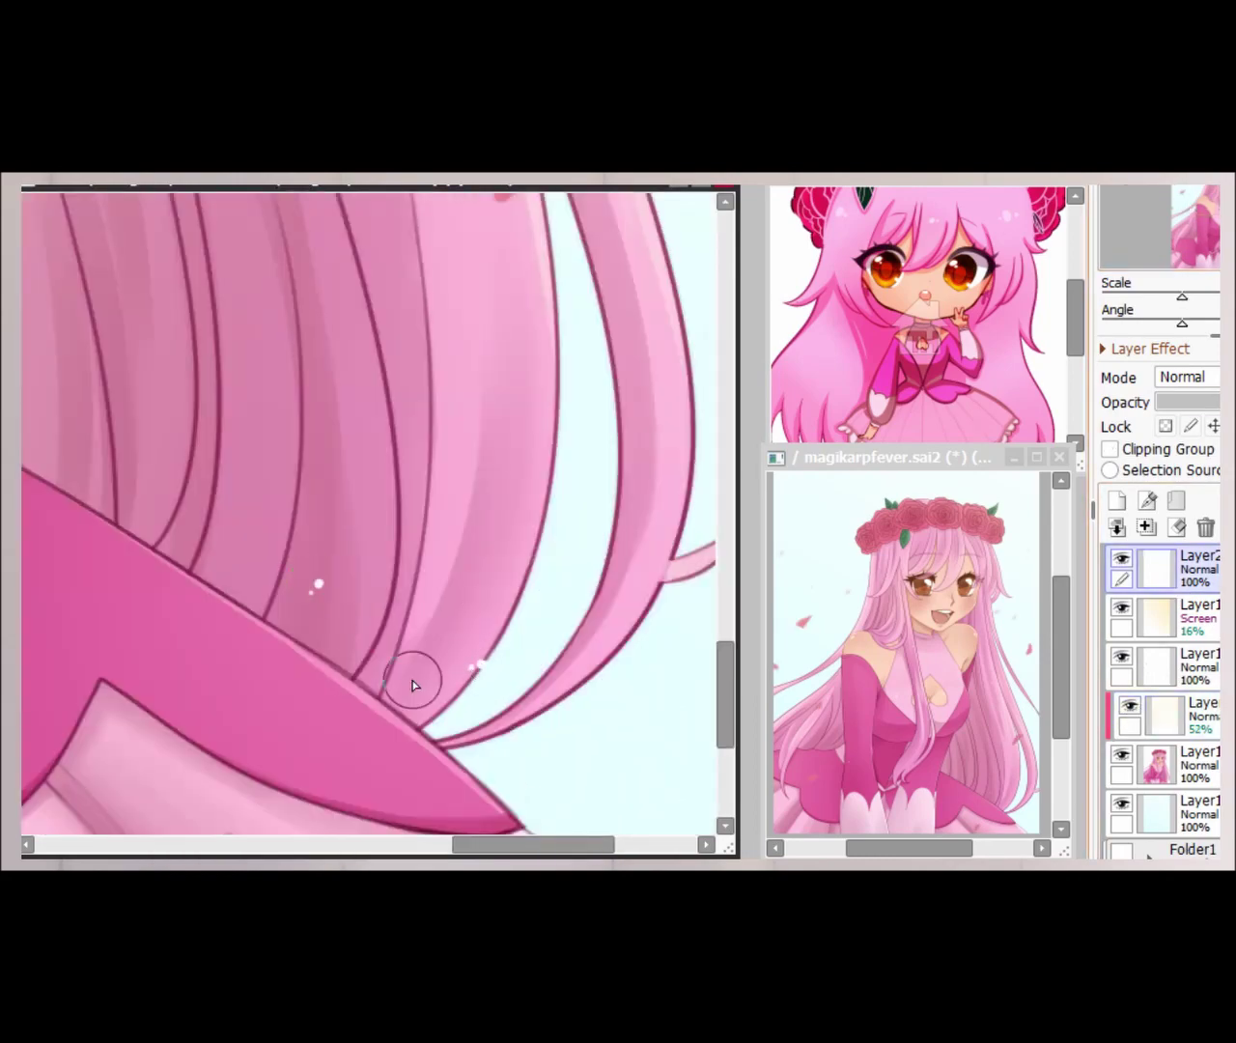
{"action": "scroll", "coordinate": [173, 477], "scroll_direction": "down", "scroll_amount": 4}
{"action": "scroll", "coordinate": [174, 477], "scroll_direction": "down", "scroll_amount": 5}
- Copy the whole character layer onto a new layer, blur it and erase the blur from the upper part of the figure
{"action": "key", "text": "ctrl+a"}
{"action": "key", "text": "ctrl+c"}
{"action": "key", "text": "ctrl+v"}
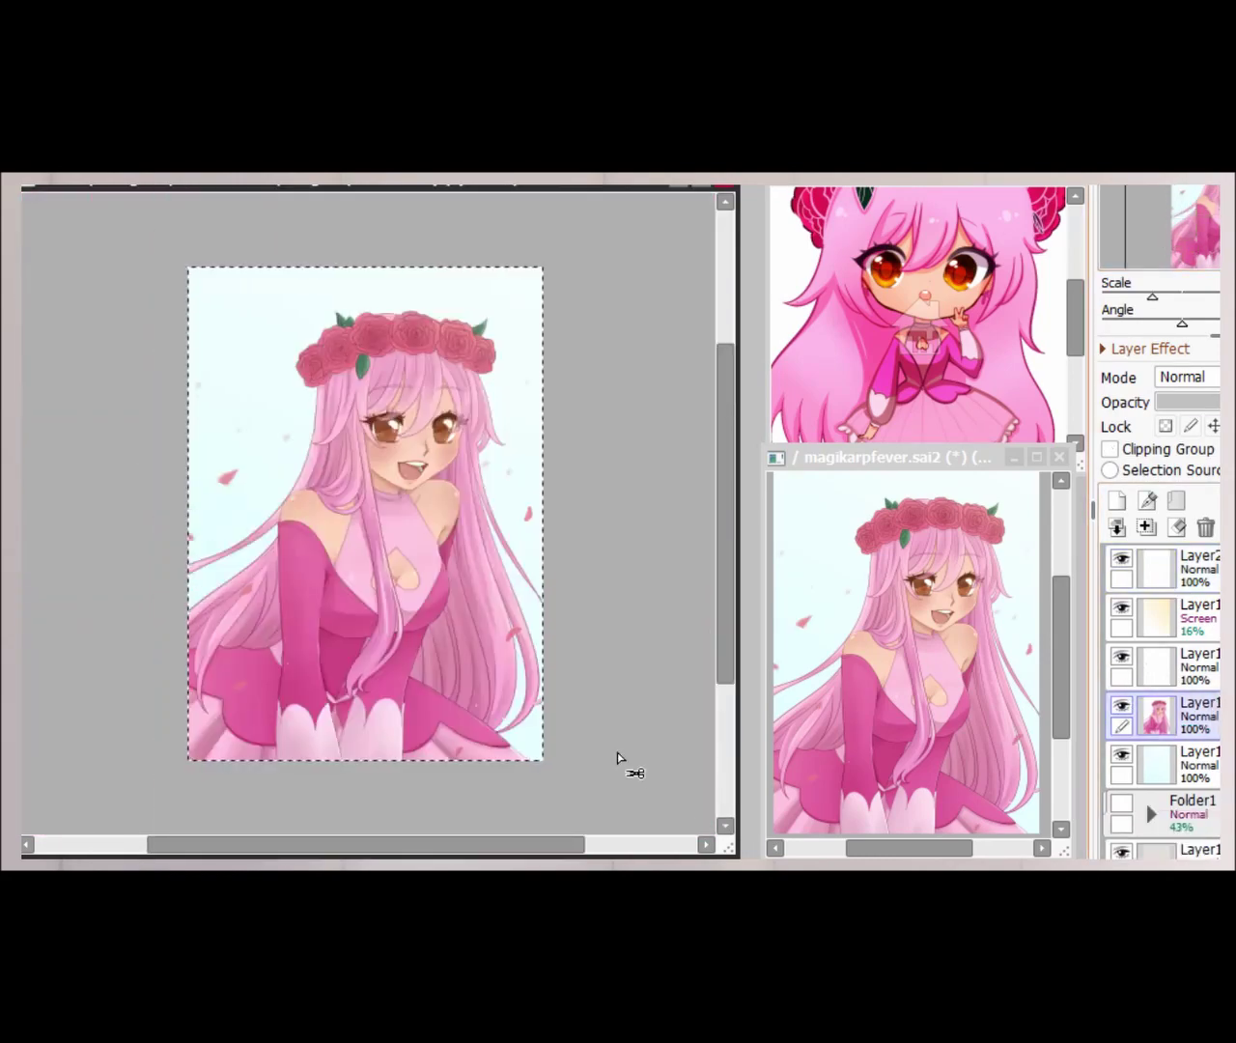
{"action": "key", "text": "Return"}
{"action": "mouse_move", "coordinate": [485, 365]}
{"action": "left_mouse_down"}
{"action": "mouse_move", "coordinate": [235, 386]}
{"action": "mouse_move", "coordinate": [406, 406]}
{"action": "mouse_move", "coordinate": [304, 519]}
{"action": "left_mouse_up"}
{"action": "scroll", "coordinate": [425, 483], "scroll_direction": "up", "scroll_amount": 4}
{"action": "scroll", "coordinate": [126, 662], "scroll_direction": "down", "scroll_amount": 4}
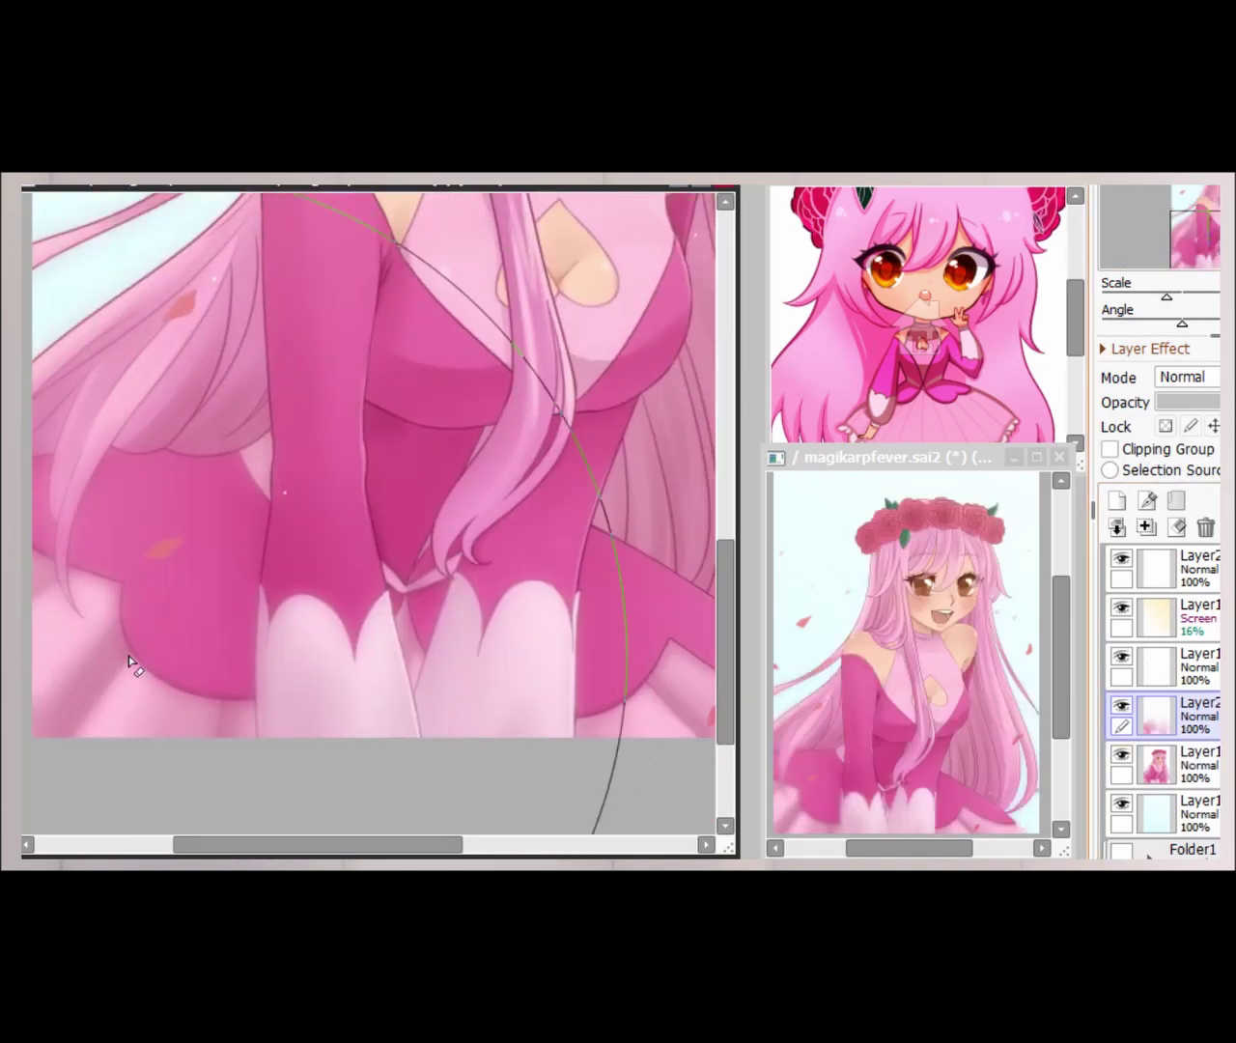
- Compare the artwork with and without the blurred copy, set that copy to 52% opacity and select the character layer
{"action": "scroll", "coordinate": [386, 512], "scroll_direction": "down", "scroll_amount": 5}
{"action": "left_click", "coordinate": [1121, 754]}
{"action": "left_click", "coordinate": [1121, 705]}
{"action": "left_click", "coordinate": [1121, 705]}
{"action": "left_click", "coordinate": [1121, 754]}
{"action": "left_click", "coordinate": [1159, 763]}
{"action": "scroll", "coordinate": [367, 512], "scroll_direction": "up", "scroll_amount": 4}
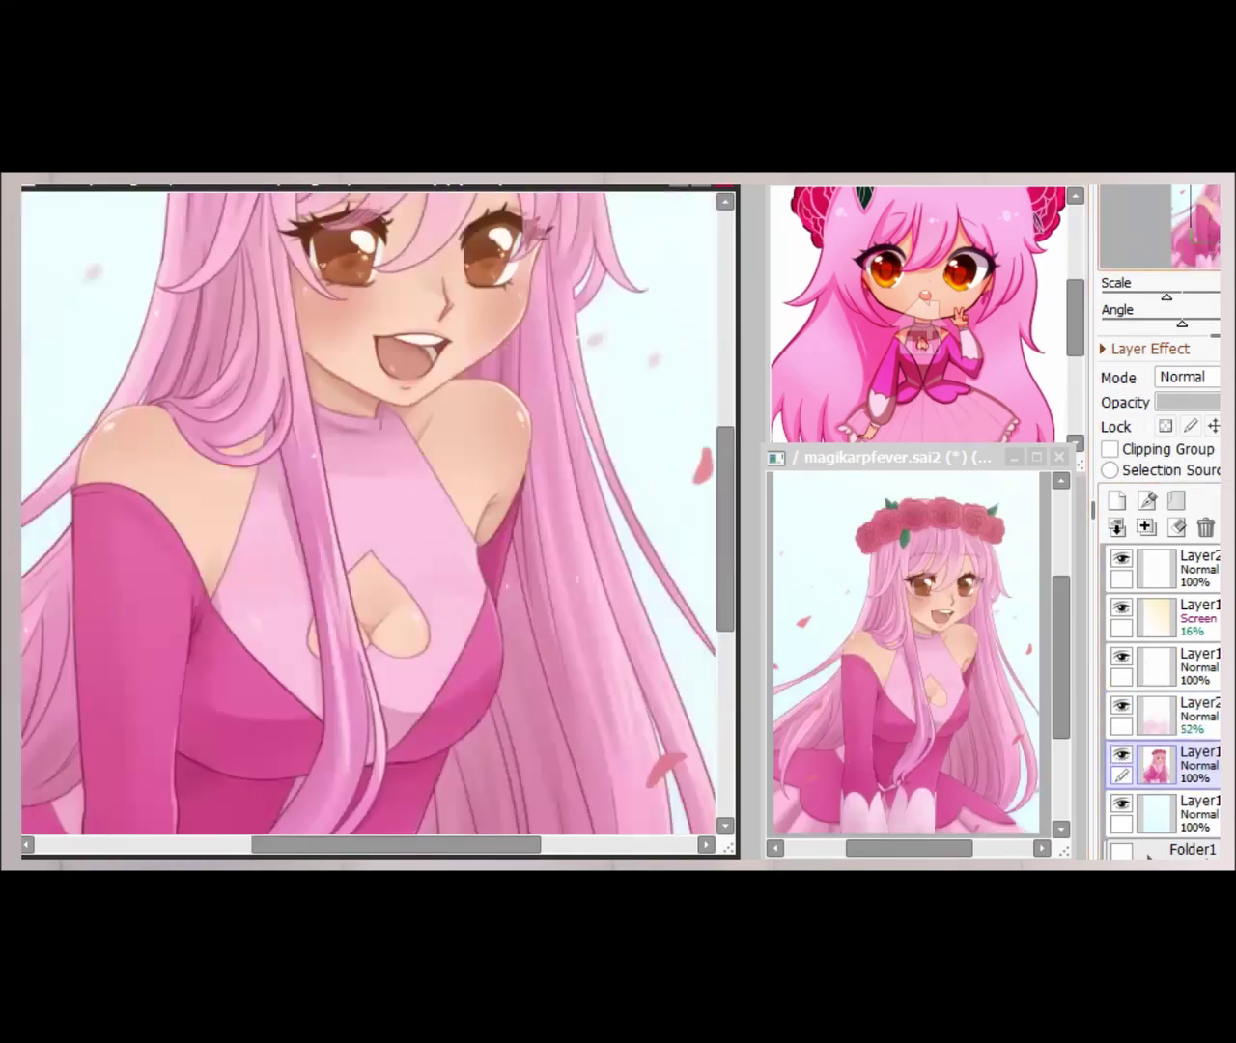
- Add a small white text signature with the artist's handle in the lower corner of the dress
{"action": "scroll", "coordinate": [367, 511], "scroll_direction": "down", "scroll_amount": 4}
{"action": "scroll", "coordinate": [225, 739], "scroll_direction": "up", "scroll_amount": 4}
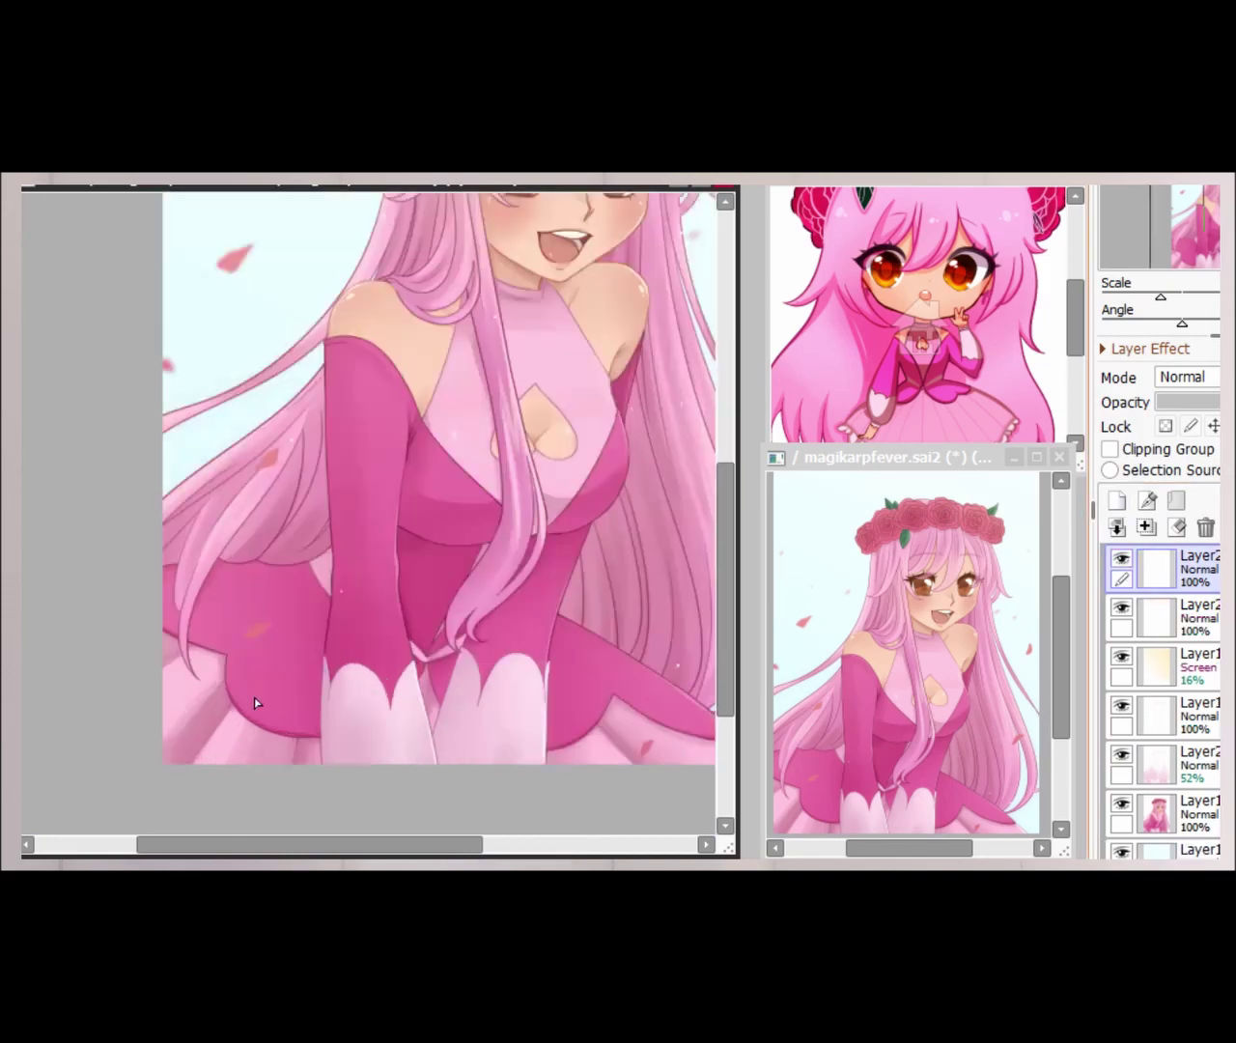
{"action": "left_click", "coordinate": [210, 681]}
{"action": "type", "text": "@"}
{"action": "scroll", "coordinate": [376, 511], "scroll_direction": "down", "scroll_amount": 4}
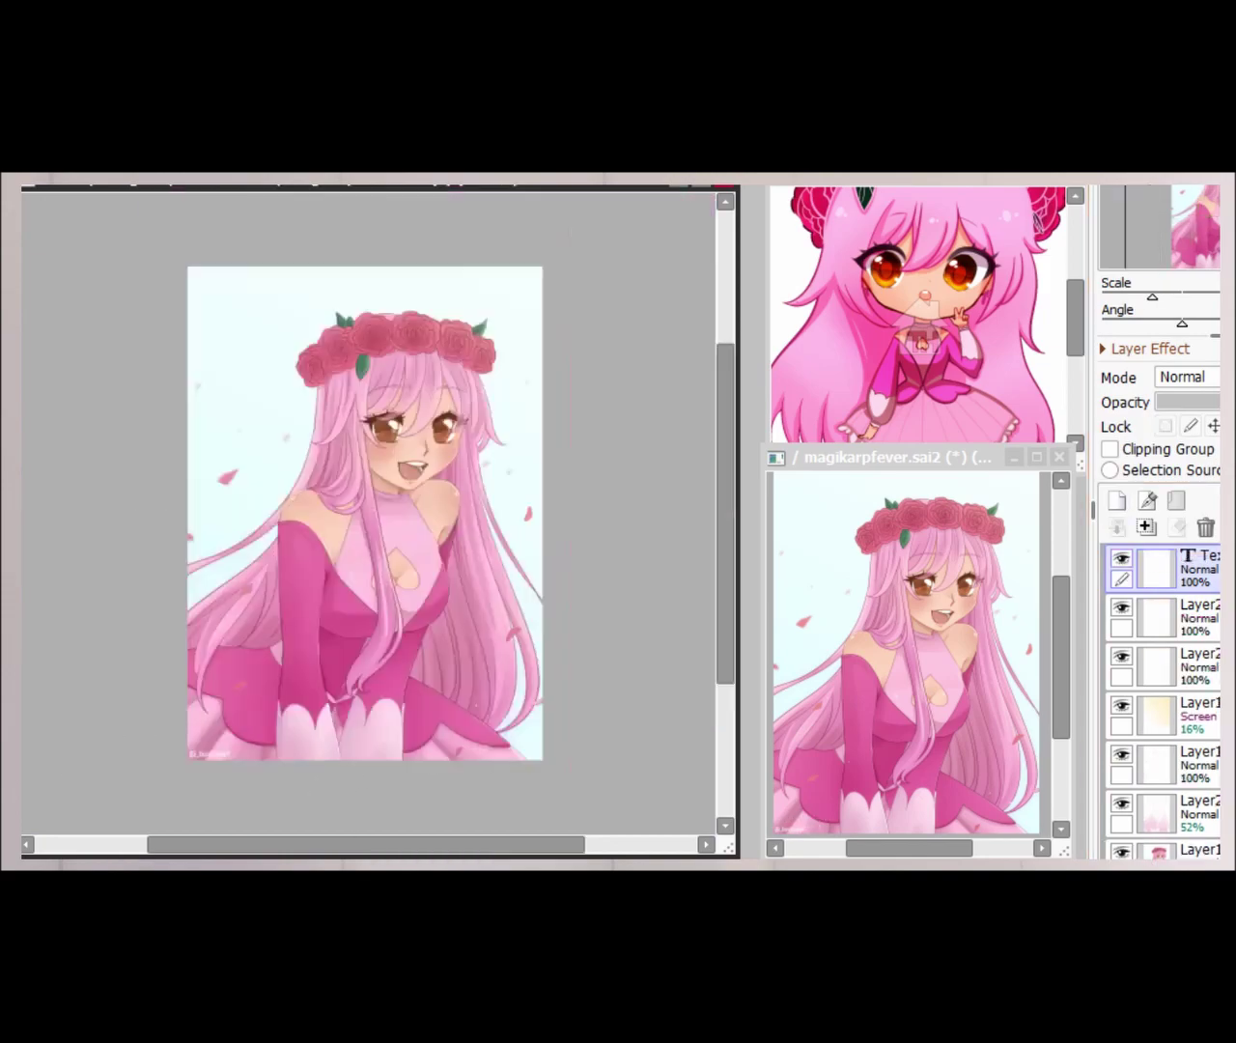
- Prepare a blank touch-up layer directly above the character and check the hair outlines up close for flaws
{"action": "scroll", "coordinate": [386, 453], "scroll_direction": "up", "scroll_amount": 2}
{"action": "scroll", "coordinate": [377, 512], "scroll_direction": "up", "scroll_amount": 2}
{"action": "scroll", "coordinate": [377, 512], "scroll_direction": "down", "scroll_amount": 2}
{"action": "left_click", "coordinate": [1159, 811]}
{"action": "scroll", "coordinate": [506, 459], "scroll_direction": "up", "scroll_amount": 5}
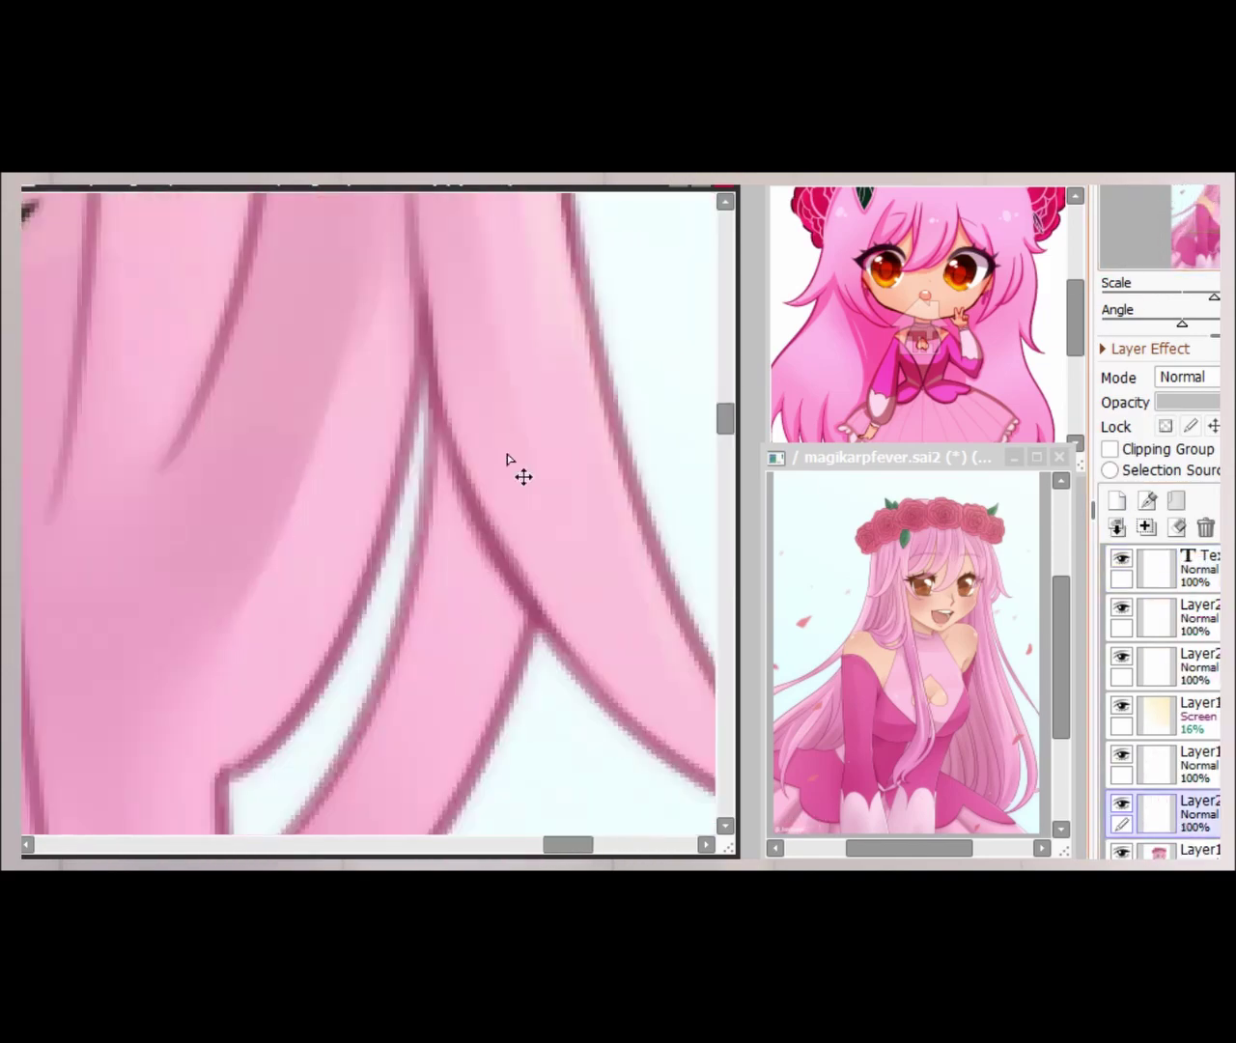
{"action": "scroll", "coordinate": [460, 359], "scroll_direction": "down", "scroll_amount": 3}
{"action": "scroll", "coordinate": [460, 294], "scroll_direction": "up", "scroll_amount": 1}
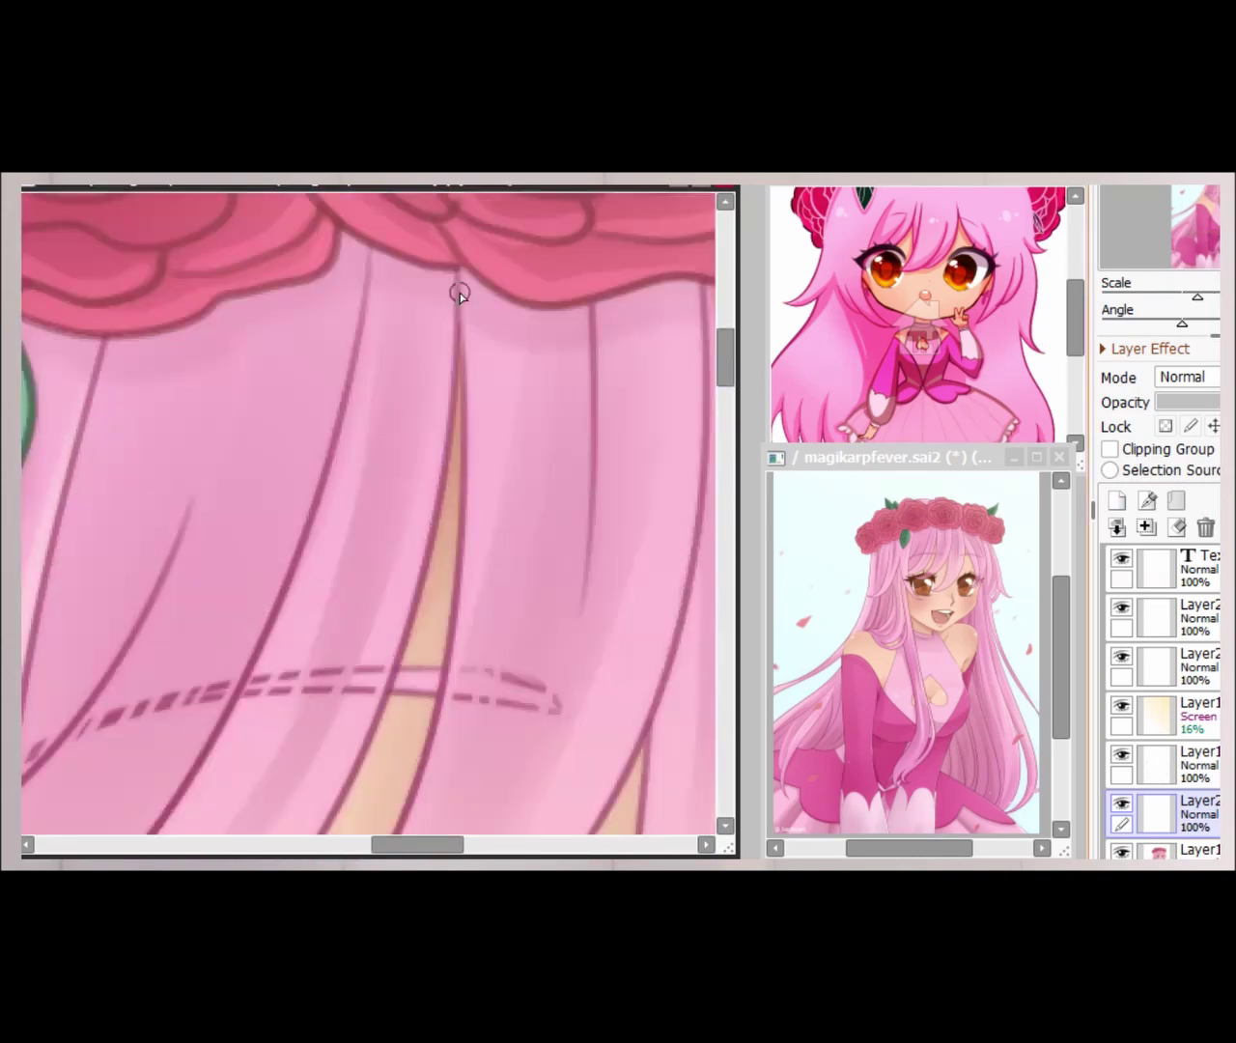
{"action": "scroll", "coordinate": [451, 267], "scroll_direction": "down", "scroll_amount": 3}
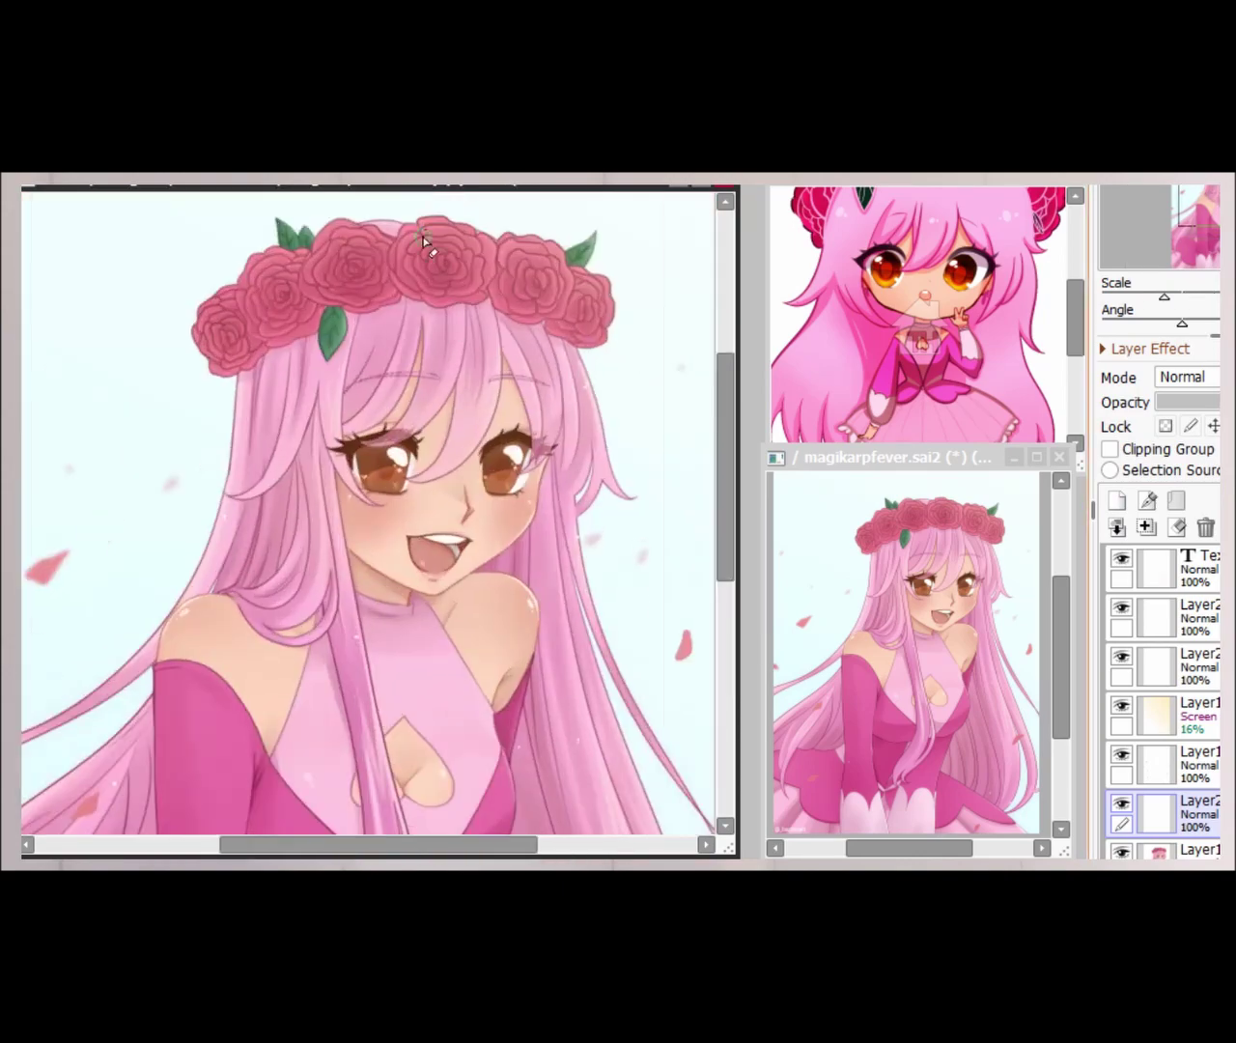
- Paint out the stray strand line in the bangs just under the rose crown and merge the touch-ups into the character layer
{"action": "key", "text": "ctrl+plus"}
{"action": "key", "text": "ctrl+plus"}
{"action": "key", "text": "ctrl+plus"}
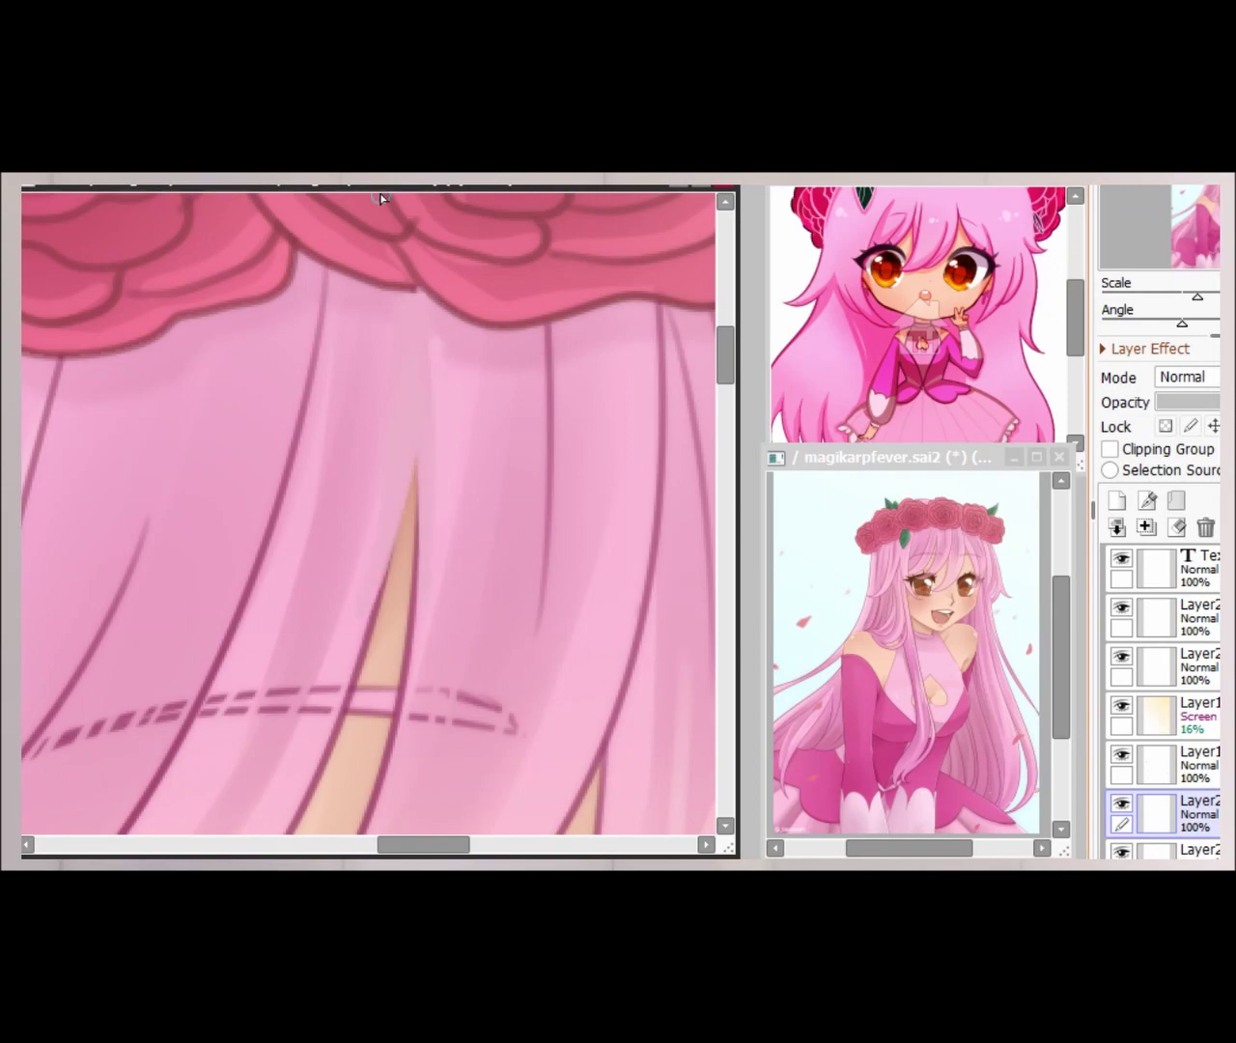
{"action": "key", "text": "ctrl+minus"}
{"action": "key", "text": "ctrl+minus"}
{"action": "key", "text": "ctrl+minus"}
{"action": "key", "text": "ctrl+minus"}
{"action": "key", "text": "ctrl+minus"}
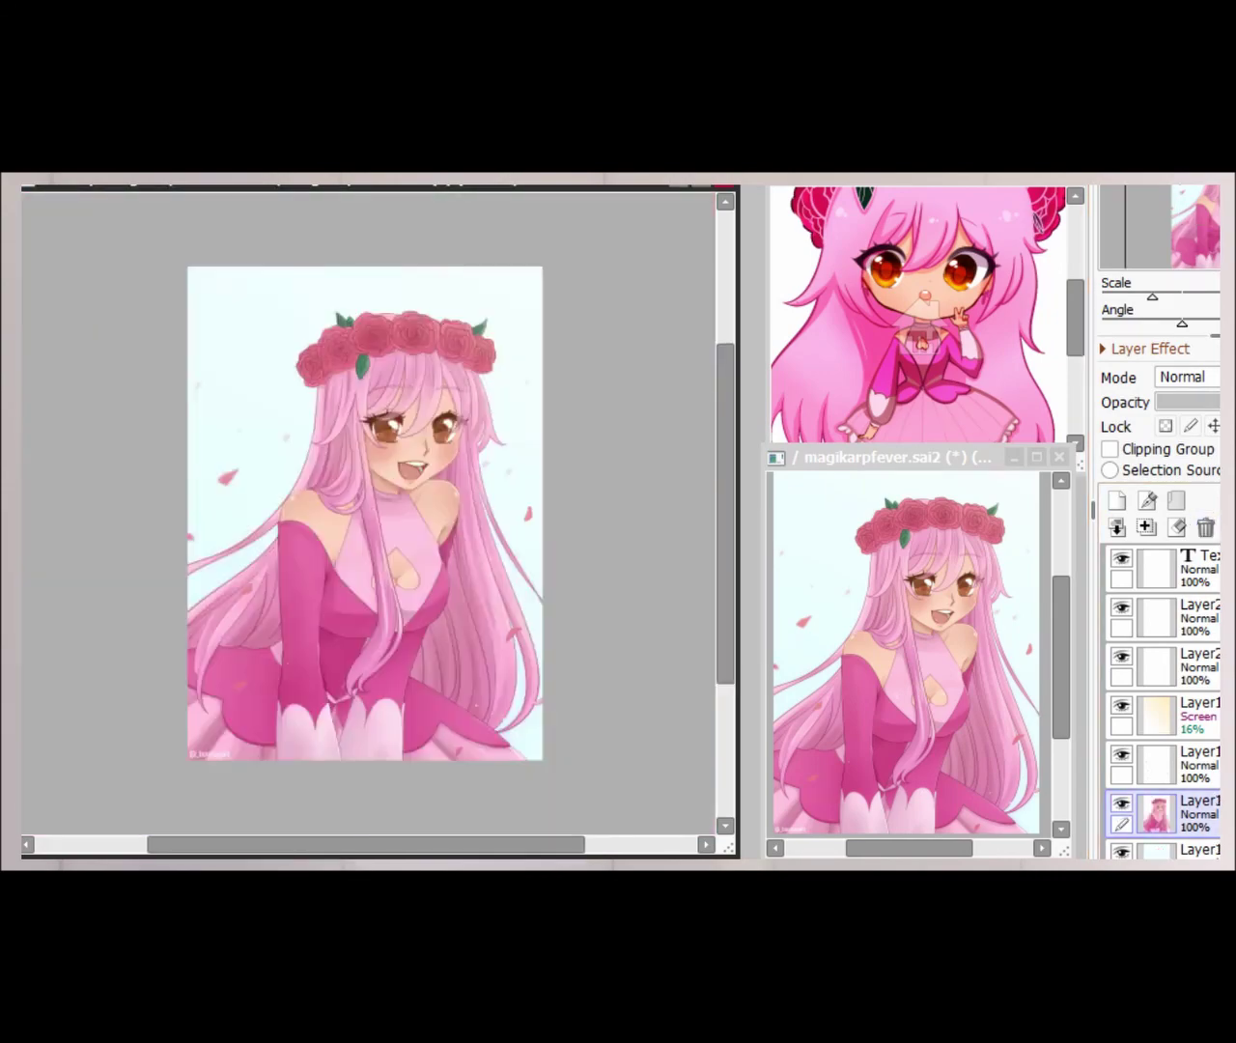
- Set the pale yellow Screen layer to 6% opacity and clip a soft pink gradient layer at 29% to the character
{"action": "left_click_drag", "start_coordinate": [1185, 402], "coordinate": [1166, 401]}
{"action": "key", "text": "ctrl+plus"}
{"action": "key", "text": "ctrl+plus"}
{"action": "key", "text": "ctrl+minus"}
{"action": "key", "text": "ctrl+minus"}
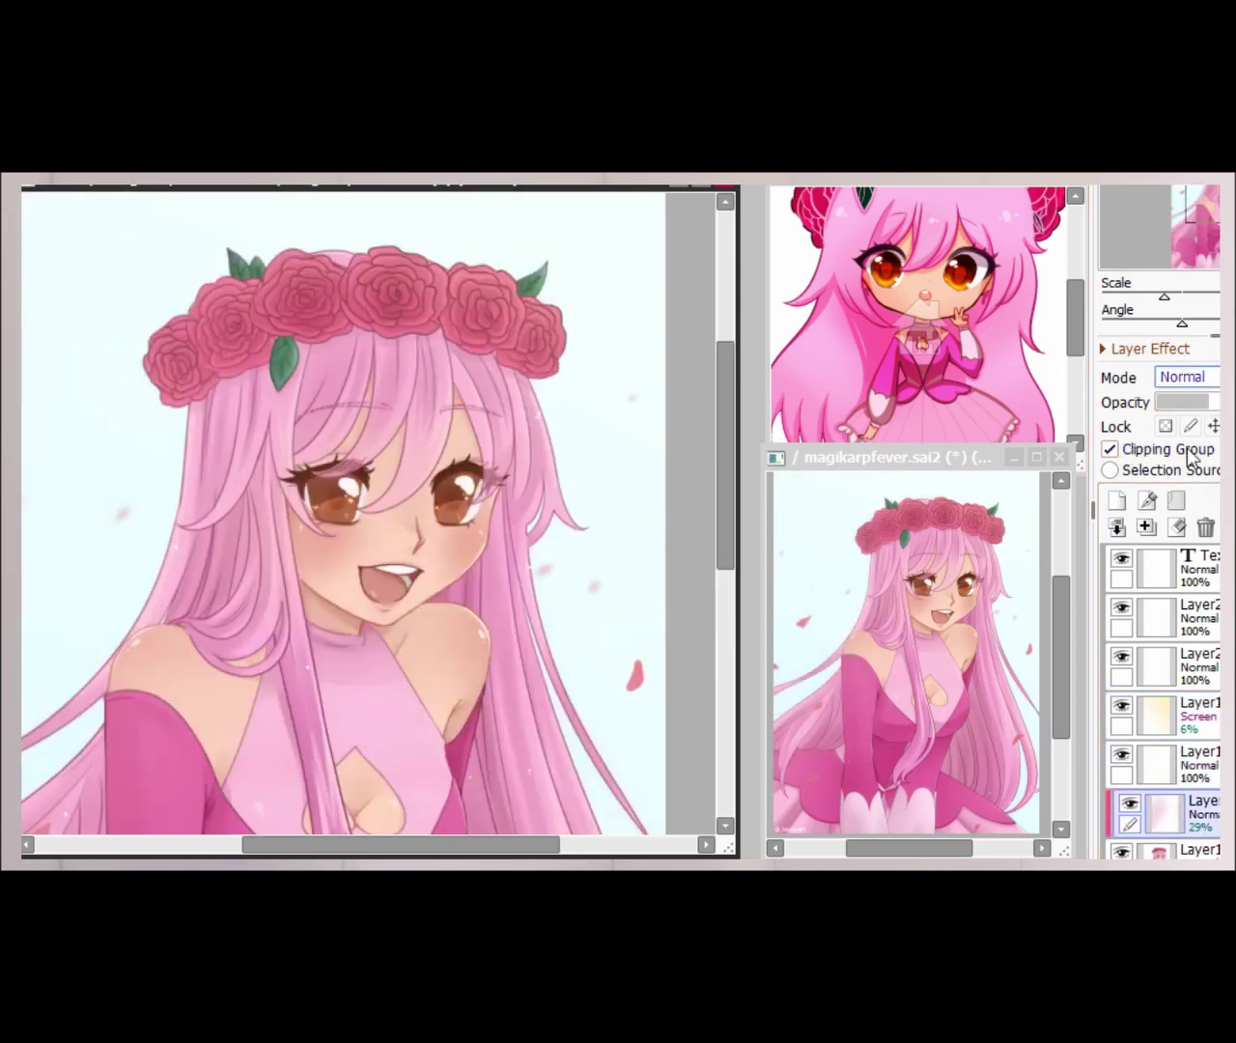
- Try Dodge on the clipped pink gradient layer, set it to Screen at 25% opacity, and select the pale yellow Screen layer
{"action": "key", "text": "ctrl+minus"}
{"action": "key", "text": "ctrl+minus"}
{"action": "left_click", "coordinate": [1207, 386]}
{"action": "left_click", "coordinate": [1194, 444]}
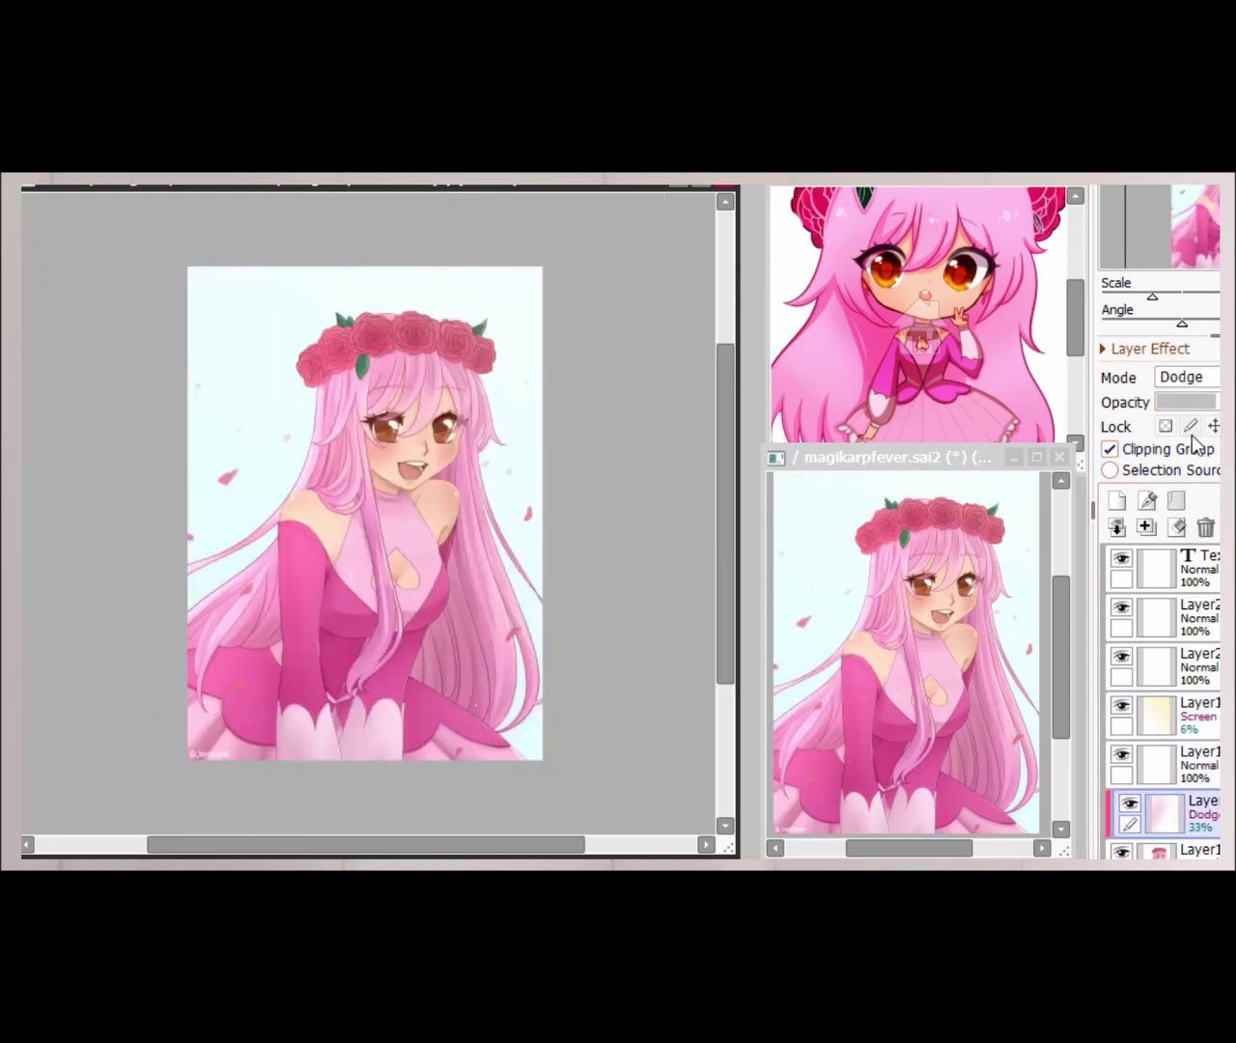
{"action": "left_click_drag", "start_coordinate": [1163, 402], "coordinate": [1173, 402]}
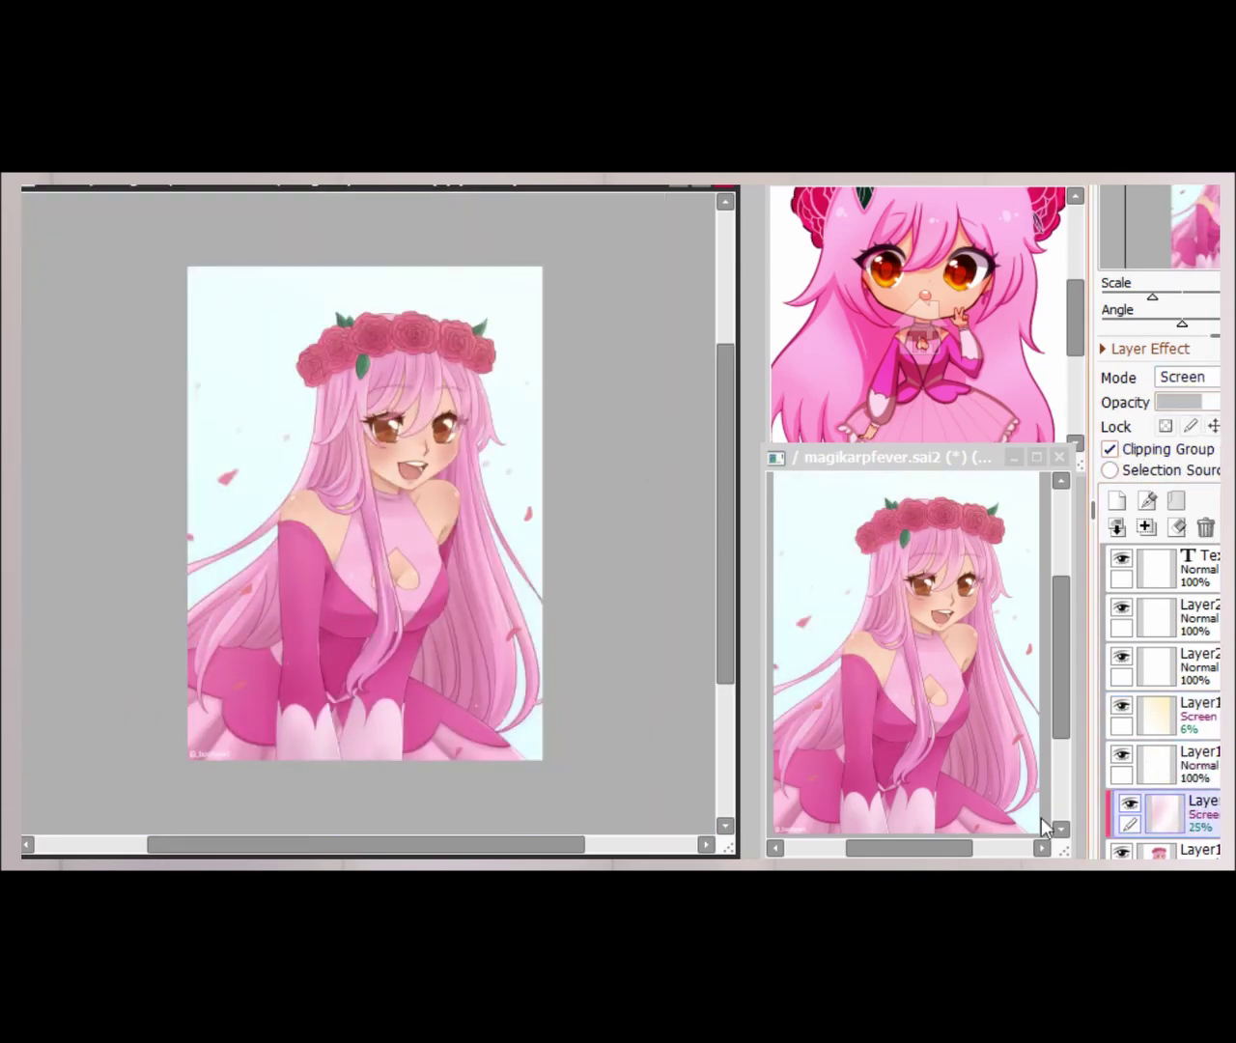
{"action": "left_click", "coordinate": [1123, 712]}
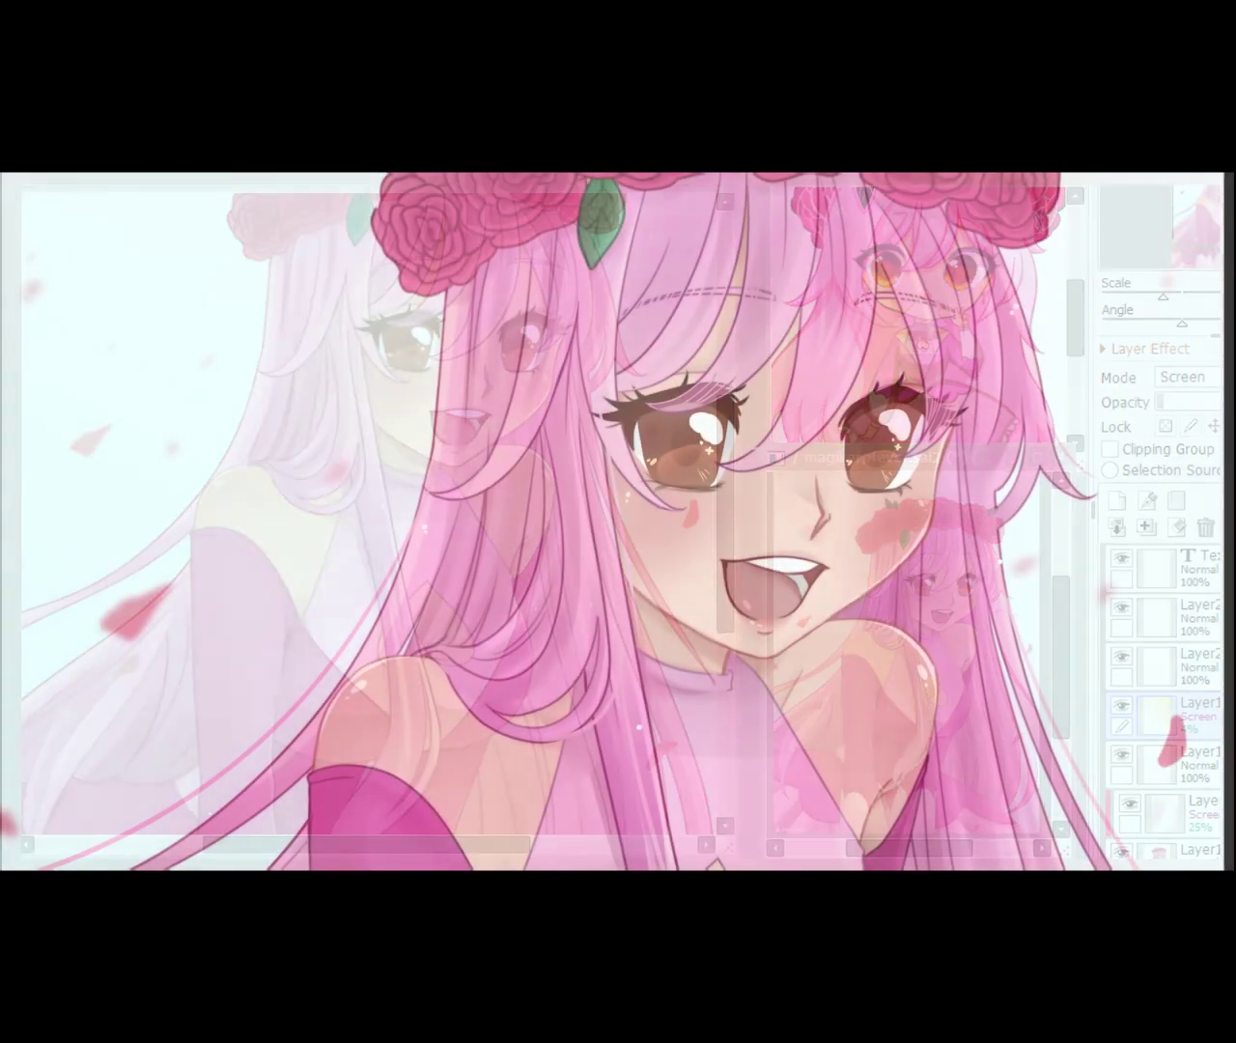